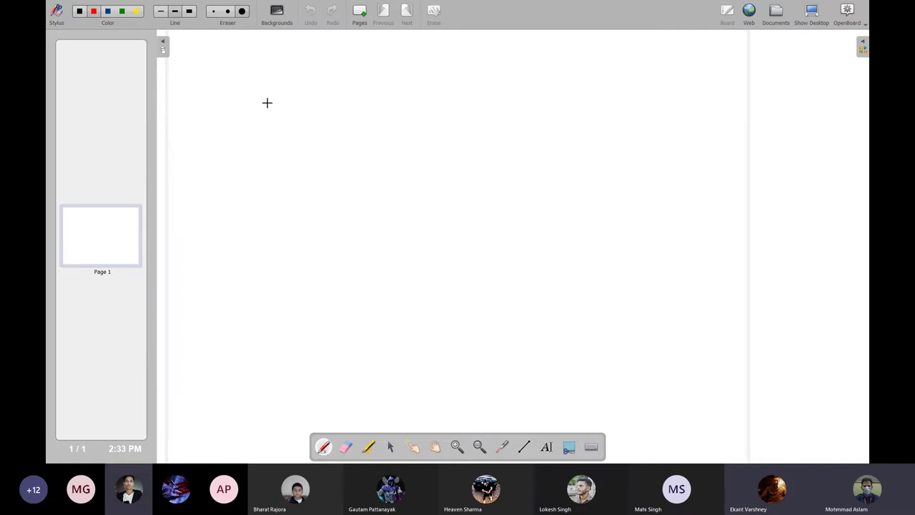
# - Sketch the two column outlines and the top beam outline of a portal frame in red
pyautogui.moveTo(265, 98); pyautogui.dragTo(260, 280)
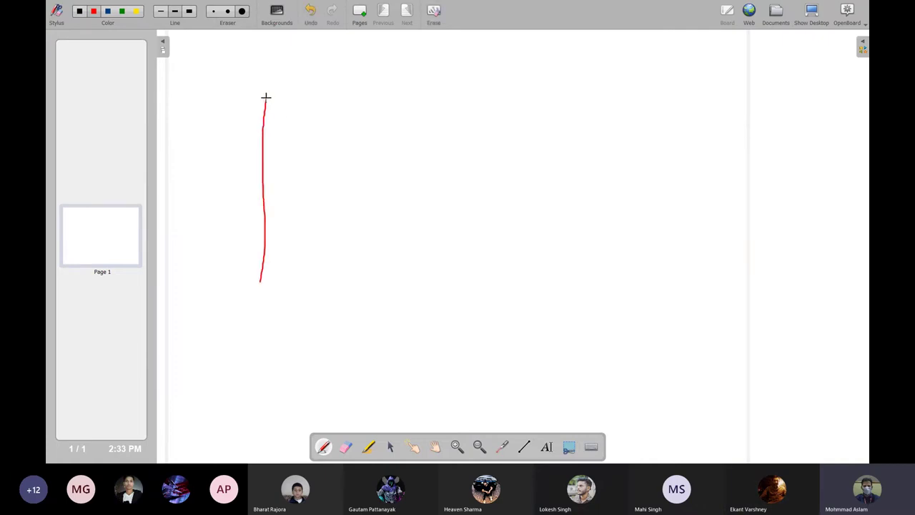
pyautogui.moveTo(266, 98)
pyautogui.mouseDown()
pyautogui.moveTo(560, 100)
pyautogui.moveTo(565, 279)
pyautogui.mouseUp()
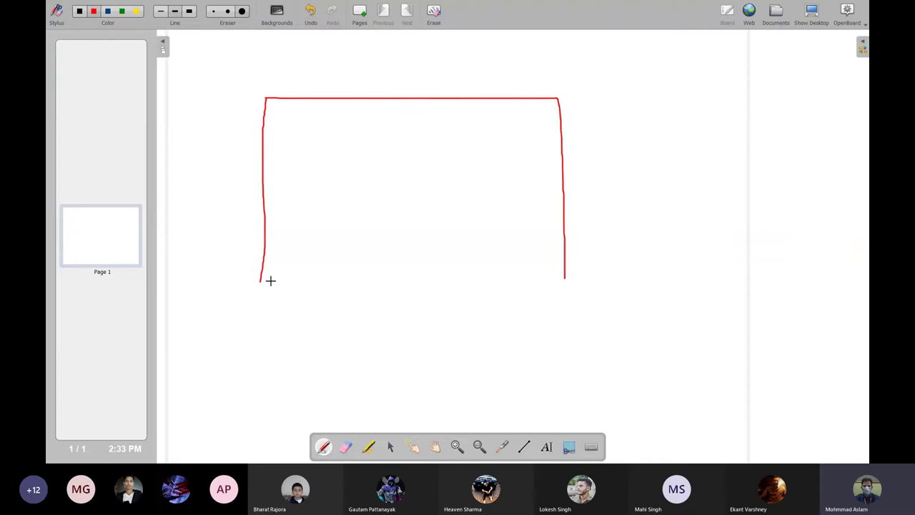
pyautogui.moveTo(258, 282)
pyautogui.mouseDown()
pyautogui.moveTo(302, 204)
pyautogui.moveTo(309, 98)
pyautogui.mouseUp()
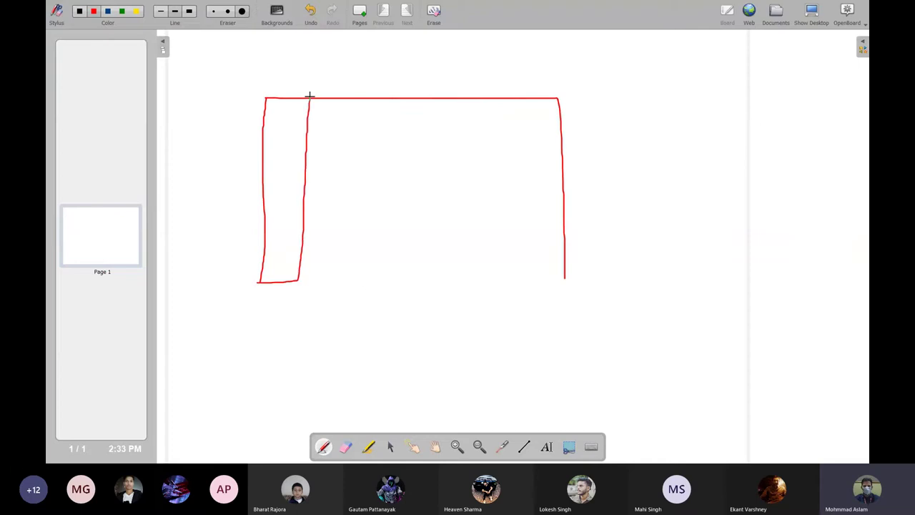
pyautogui.moveTo(514, 98)
pyautogui.mouseDown()
pyautogui.moveTo(530, 288)
pyautogui.moveTo(569, 285)
pyautogui.moveTo(564, 265)
pyautogui.mouseUp()
pyautogui.moveTo(266, 98)
pyautogui.mouseDown()
pyautogui.moveTo(270, 83)
pyautogui.moveTo(374, 68)
pyautogui.moveTo(548, 73)
pyautogui.moveTo(562, 102)
pyautogui.mouseUp()
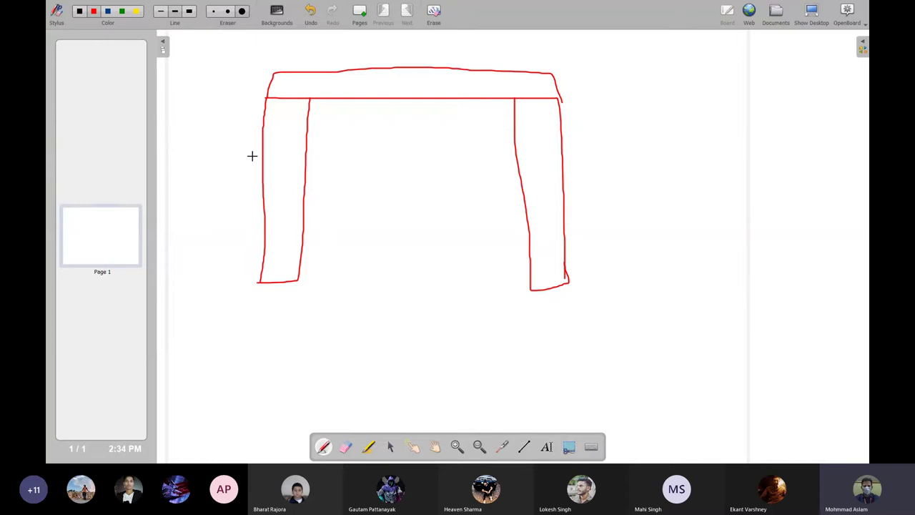
# - Label the columns C1 and C2 and draw footings F1 and F2 beneath them
pyautogui.moveTo(279, 167); pyautogui.dragTo(299, 187)
pyautogui.moveTo(542, 161)
pyautogui.mouseDown()
pyautogui.moveTo(537, 185)
pyautogui.moveTo(562, 184)
pyautogui.mouseUp()
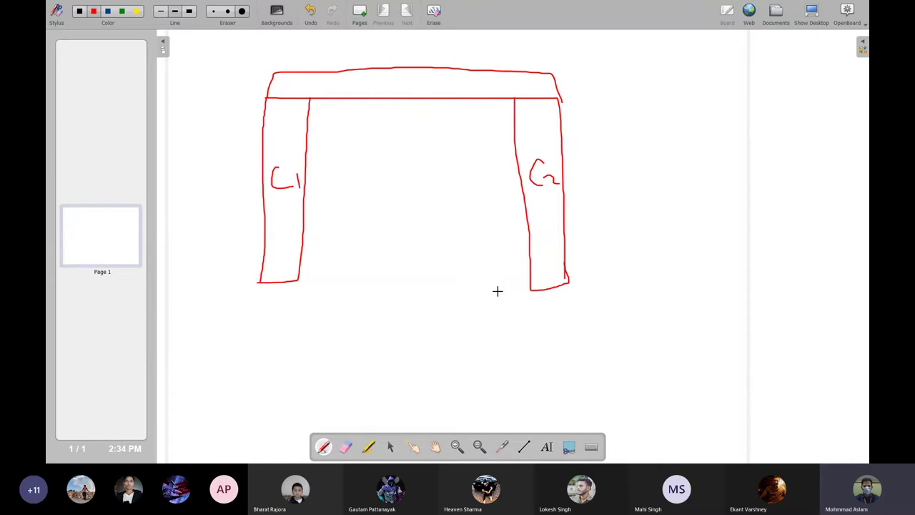
pyautogui.moveTo(497, 291); pyautogui.dragTo(640, 286)
pyautogui.moveTo(498, 292)
pyautogui.mouseDown()
pyautogui.moveTo(498, 358)
pyautogui.moveTo(633, 279)
pyautogui.mouseUp()
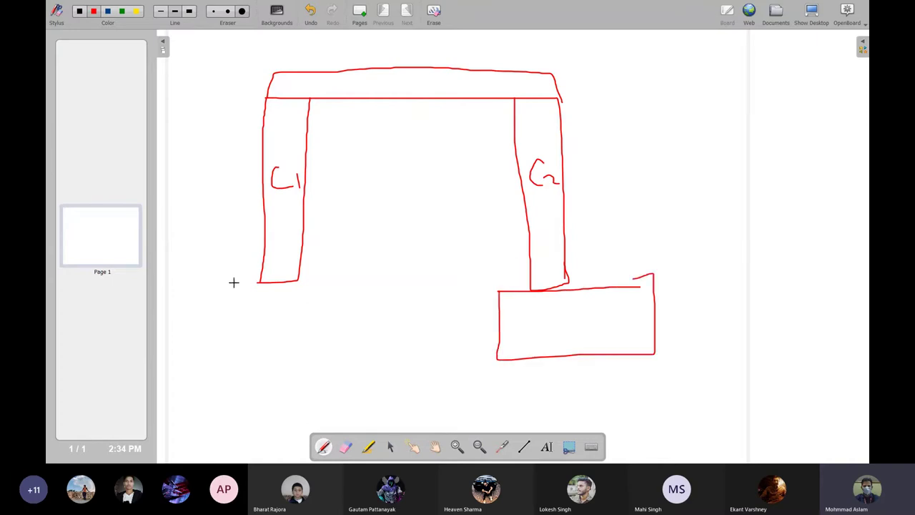
pyautogui.moveTo(218, 284)
pyautogui.mouseDown()
pyautogui.moveTo(327, 285)
pyautogui.moveTo(267, 374)
pyautogui.moveTo(219, 275)
pyautogui.mouseUp()
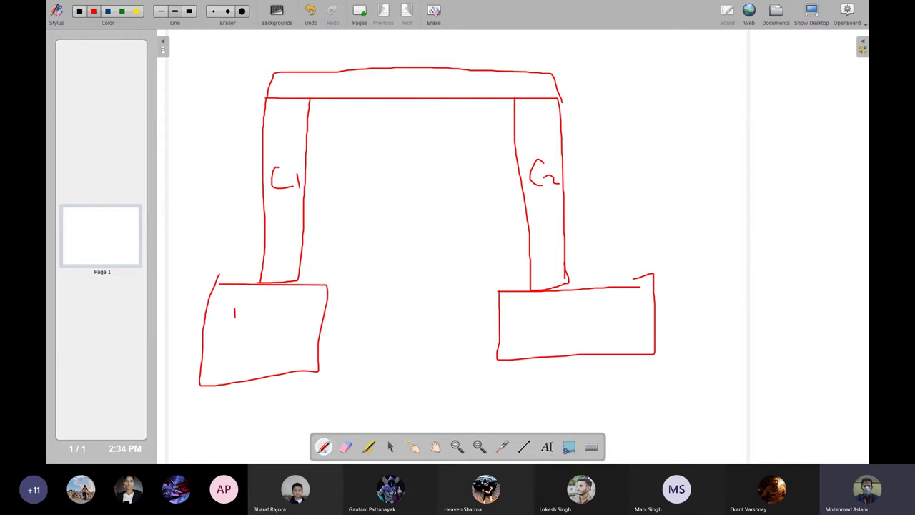
pyautogui.moveTo(234, 346); pyautogui.dragTo(279, 294)
pyautogui.moveTo(234, 323)
pyautogui.mouseDown()
pyautogui.moveTo(256, 323)
pyautogui.moveTo(273, 341)
pyautogui.mouseUp()
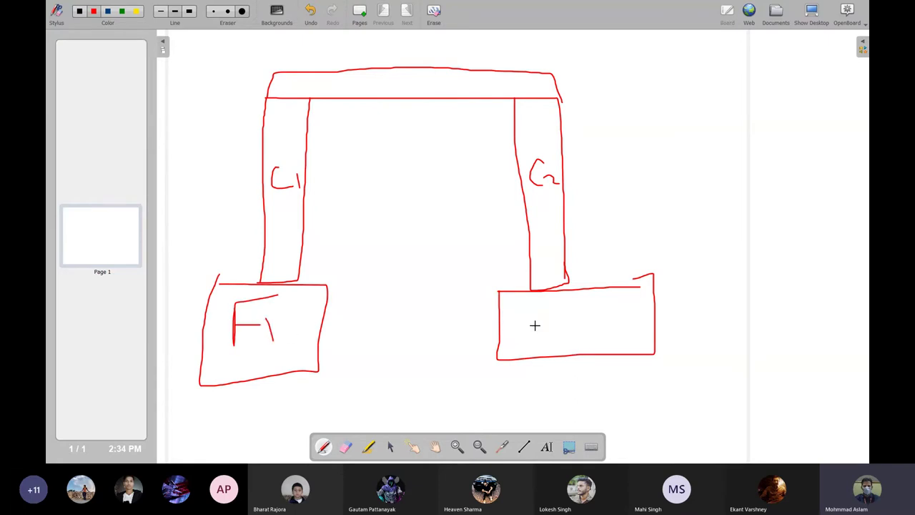
pyautogui.moveTo(537, 314)
pyautogui.mouseDown()
pyautogui.moveTo(542, 340)
pyautogui.moveTo(559, 306)
pyautogui.moveTo(555, 321)
pyautogui.moveTo(575, 340)
pyautogui.moveTo(611, 334)
pyautogui.mouseUp()
# - Label the beam B1, draw a labelled box above it, and add left and right beam arrows
pyautogui.moveTo(412, 76)
pyautogui.mouseDown()
pyautogui.moveTo(412, 108)
pyautogui.moveTo(437, 104)
pyautogui.mouseUp()
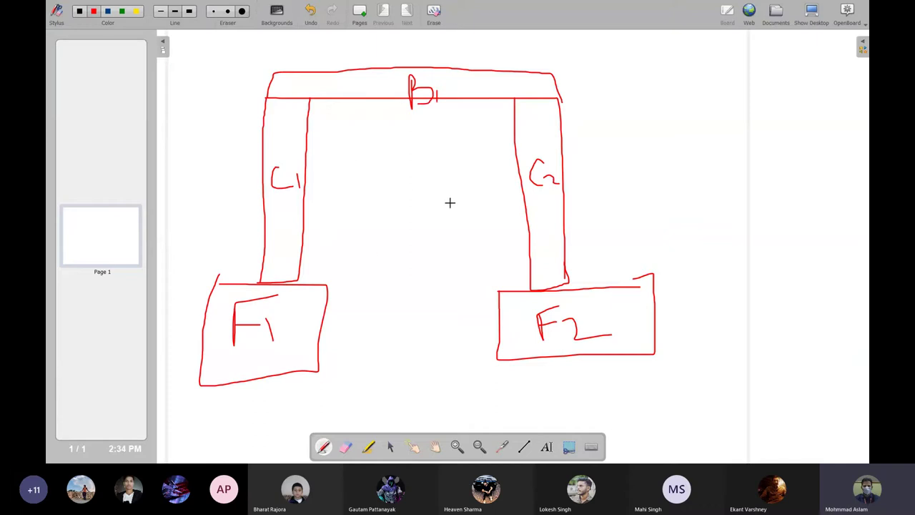
pyautogui.moveTo(370, 31); pyautogui.dragTo(370, 66)
pyautogui.moveTo(370, 32)
pyautogui.mouseDown()
pyautogui.moveTo(433, 30)
pyautogui.moveTo(484, 74)
pyautogui.mouseUp()
pyautogui.moveTo(392, 39)
pyautogui.mouseDown()
pyautogui.moveTo(392, 64)
pyautogui.moveTo(429, 43)
pyautogui.moveTo(451, 48)
pyautogui.mouseUp()
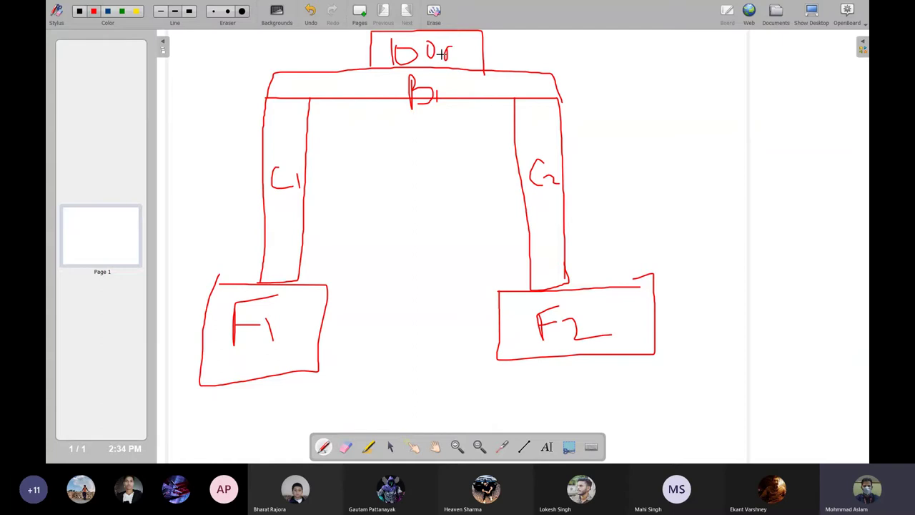
pyautogui.moveTo(383, 87)
pyautogui.mouseDown()
pyautogui.moveTo(300, 89)
pyautogui.moveTo(310, 97)
pyautogui.mouseUp()
pyautogui.moveTo(456, 90)
pyautogui.mouseDown()
pyautogui.moveTo(502, 88)
pyautogui.moveTo(491, 93)
pyautogui.moveTo(531, 152)
pyautogui.mouseUp()
# - Draw downward arrows at the tops of the columns and tick footings F1 and F2
pyautogui.moveTo(284, 115); pyautogui.dragTo(284, 150)
pyautogui.moveTo(284, 150)
pyautogui.mouseDown()
pyautogui.moveTo(275, 134)
pyautogui.moveTo(306, 140)
pyautogui.mouseUp()
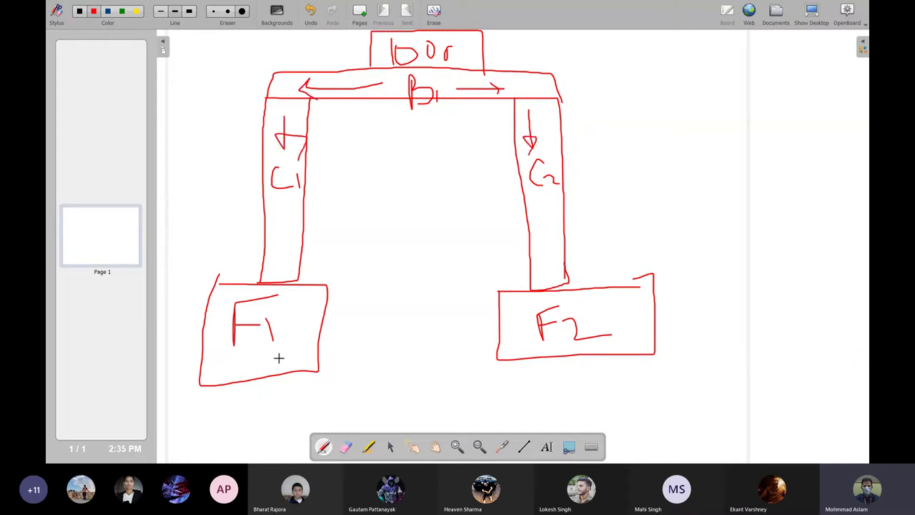
pyautogui.moveTo(283, 307); pyautogui.dragTo(322, 295)
pyautogui.moveTo(606, 303)
pyautogui.mouseDown()
pyautogui.moveTo(613, 311)
pyautogui.moveTo(624, 300)
pyautogui.mouseUp()
# - Write the notes Ex, Cal and Design down the right side of the sketch
pyautogui.moveTo(500, 42)
pyautogui.mouseDown()
pyautogui.moveTo(611, 51)
pyautogui.moveTo(685, 93)
pyautogui.mouseUp()
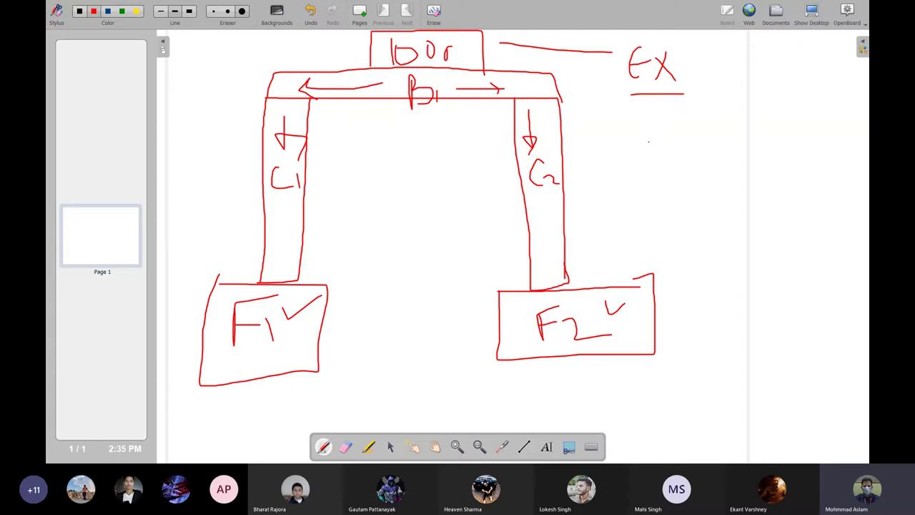
pyautogui.moveTo(648, 142)
pyautogui.mouseDown()
pyautogui.moveTo(669, 172)
pyautogui.moveTo(717, 166)
pyautogui.mouseUp()
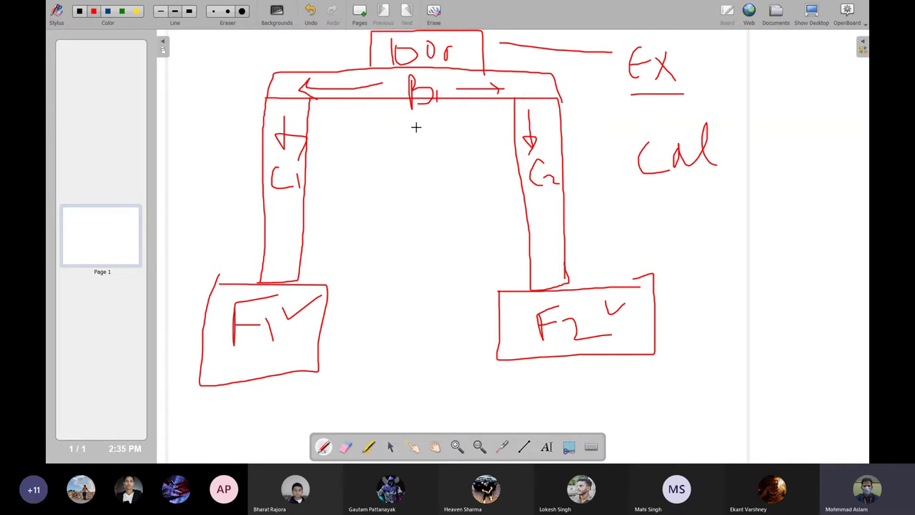
pyautogui.moveTo(636, 206)
pyautogui.mouseDown()
pyautogui.moveTo(633, 230)
pyautogui.moveTo(663, 216)
pyautogui.moveTo(675, 227)
pyautogui.moveTo(728, 210)
pyautogui.moveTo(749, 258)
pyautogui.moveTo(779, 221)
pyautogui.moveTo(789, 233)
pyautogui.mouseUp()
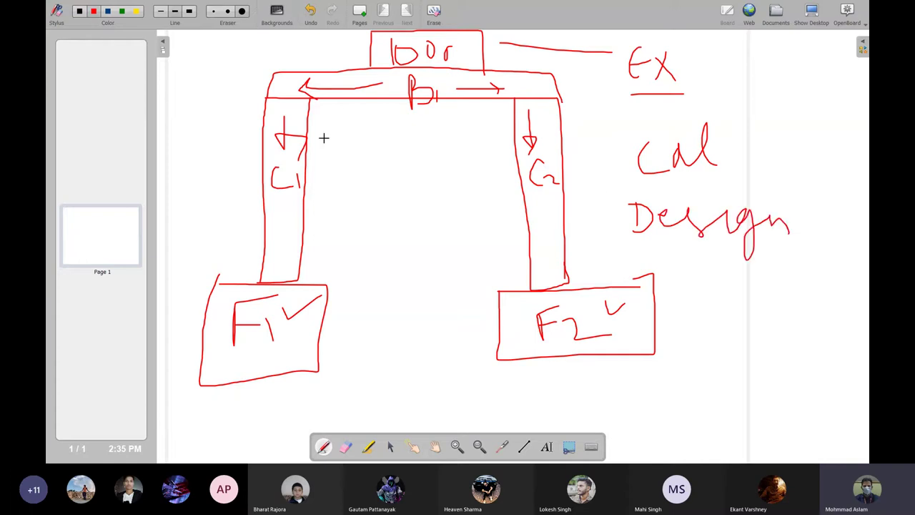
# - Add the LT label beside the beam and draw the span line beneath it
pyautogui.moveTo(240, 73)
pyautogui.mouseDown()
pyautogui.moveTo(266, 72)
pyautogui.moveTo(250, 93)
pyautogui.moveTo(226, 98)
pyautogui.mouseUp()
pyautogui.moveTo(324, 113)
pyautogui.mouseDown()
pyautogui.moveTo(314, 126)
pyautogui.moveTo(322, 138)
pyautogui.moveTo(505, 123)
pyautogui.moveTo(499, 133)
pyautogui.mouseUp()
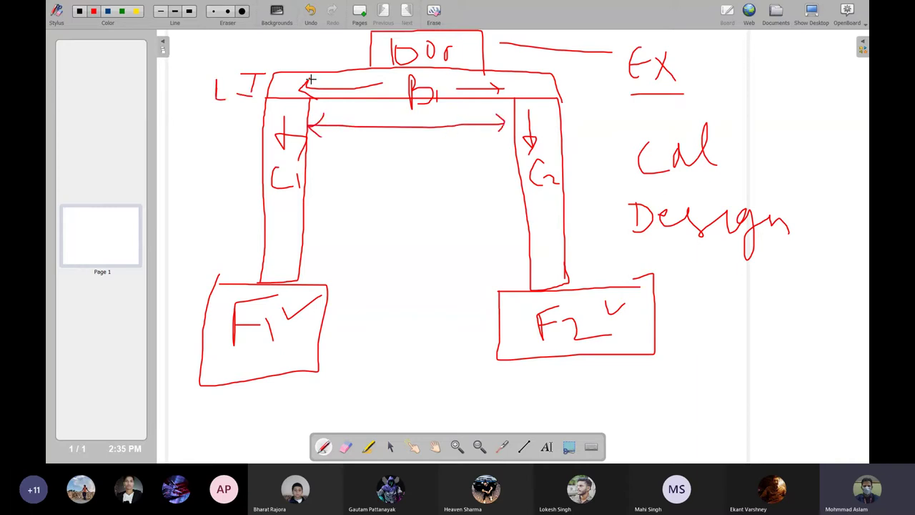
pyautogui.moveTo(287, 81)
pyautogui.mouseDown()
pyautogui.moveTo(389, 87)
pyautogui.moveTo(534, 77)
pyautogui.mouseUp()
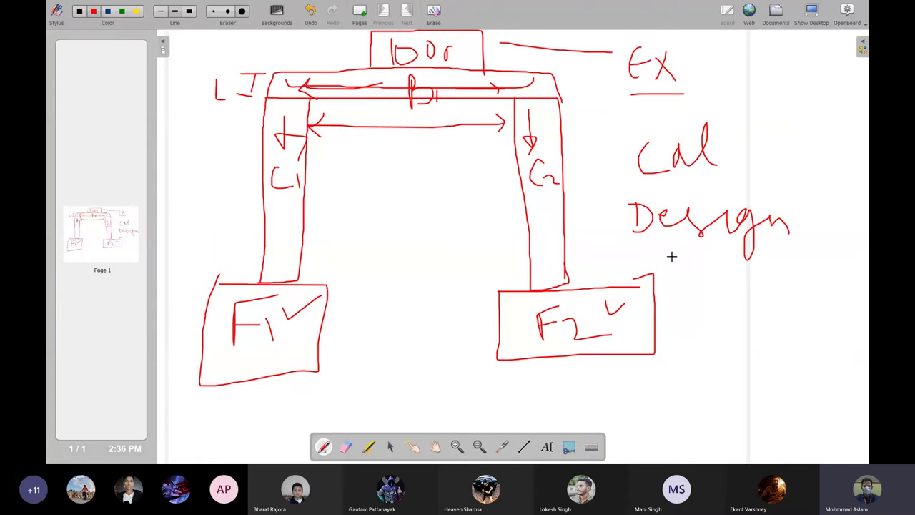
# - Tick Cal and Design, trace the load path through the beam and both columns, and arrow the top box to Ex
pyautogui.moveTo(740, 149)
pyautogui.mouseDown()
pyautogui.moveTo(741, 156)
pyautogui.moveTo(779, 130)
pyautogui.mouseUp()
pyautogui.moveTo(767, 199); pyautogui.dragTo(804, 174)
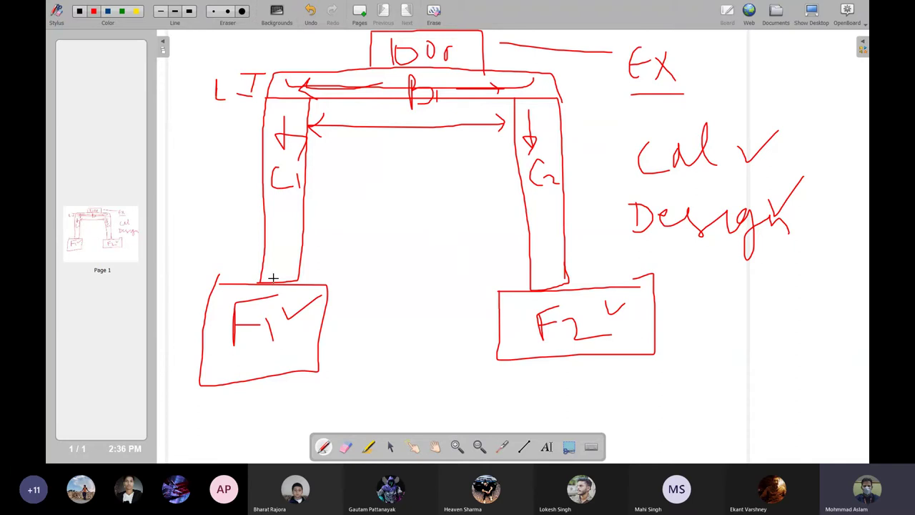
pyautogui.moveTo(273, 281); pyautogui.dragTo(273, 107)
pyautogui.moveTo(374, 82); pyautogui.dragTo(293, 89)
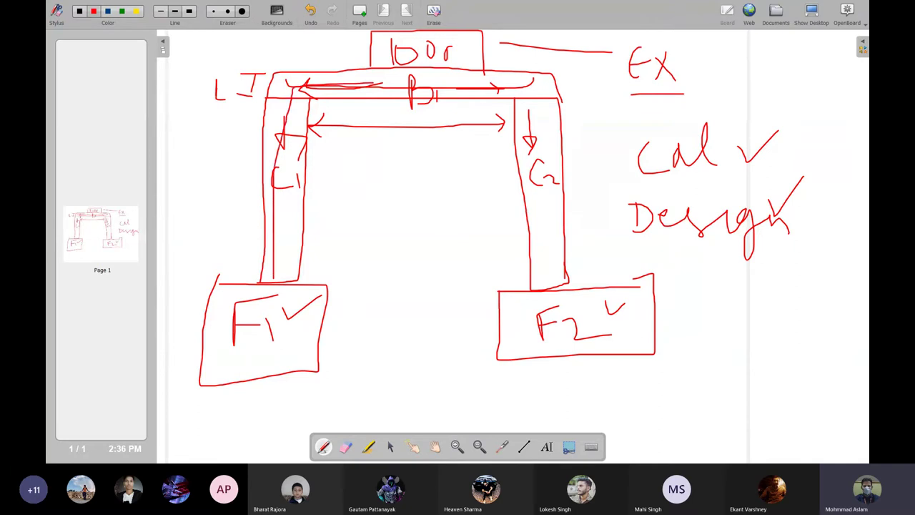
pyautogui.moveTo(373, 83); pyautogui.dragTo(541, 275)
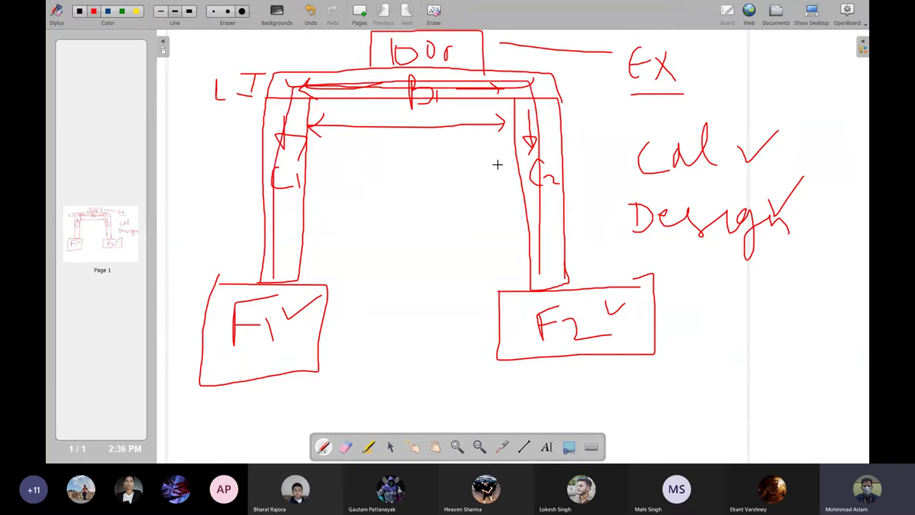
pyautogui.moveTo(481, 43)
pyautogui.mouseDown()
pyautogui.moveTo(479, 57)
pyautogui.moveTo(551, 46)
pyautogui.mouseUp()
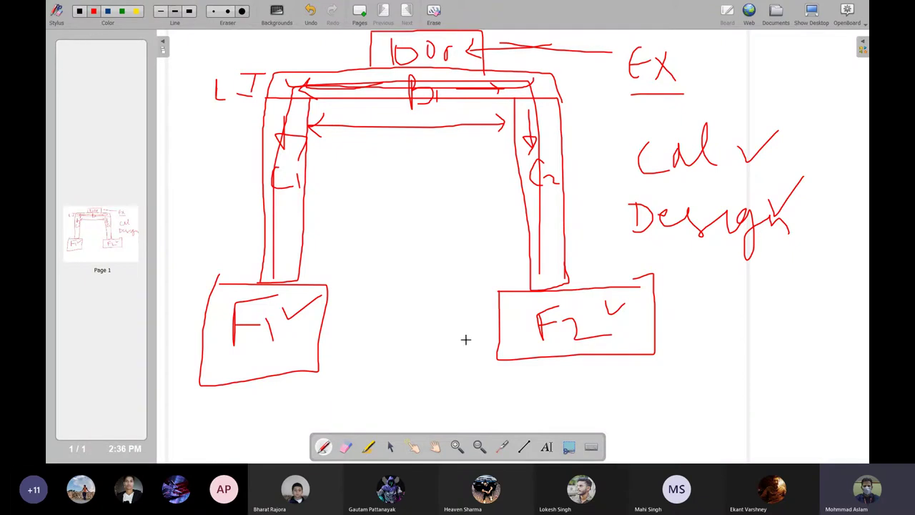
# - Leave OpenBoard for the desktop and move the Staad Pro Training folder beside New folder
pyautogui.click(391, 446)
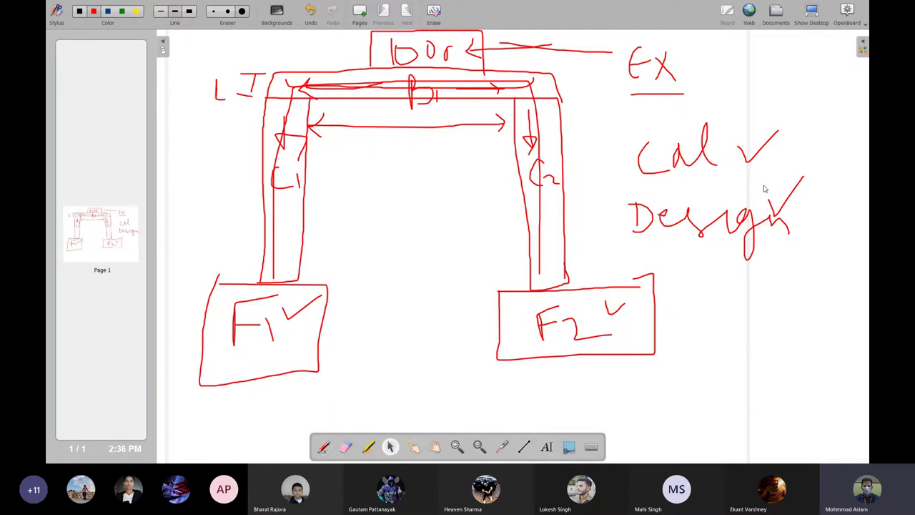
pyautogui.click(811, 10)
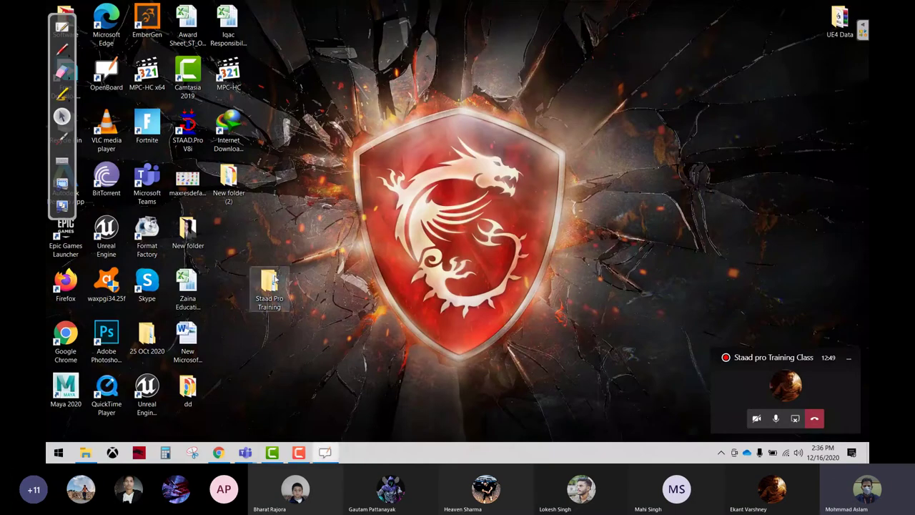
pyautogui.moveTo(275, 280); pyautogui.dragTo(234, 227)
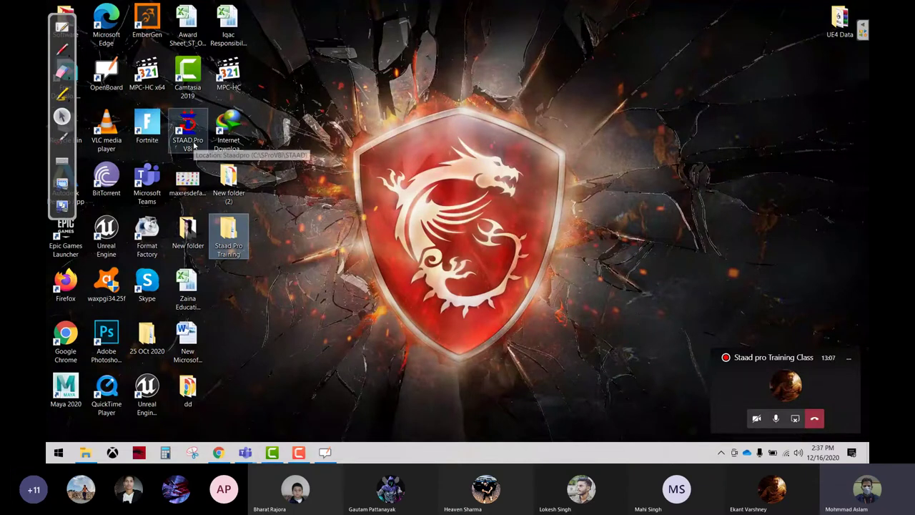
# - Launch STAAD.Pro V8i as administrator and approve the UAC prompt
pyautogui.click(193, 146)
pyautogui.doubleClick(193, 147)
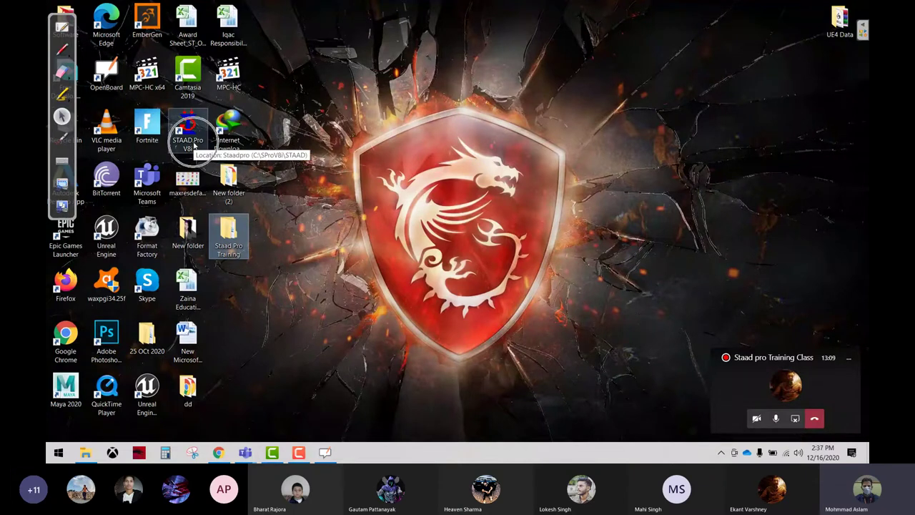
pyautogui.click(193, 147)
pyautogui.doubleClick(193, 147)
pyautogui.doubleClick(193, 147)
pyautogui.doubleClick(193, 147)
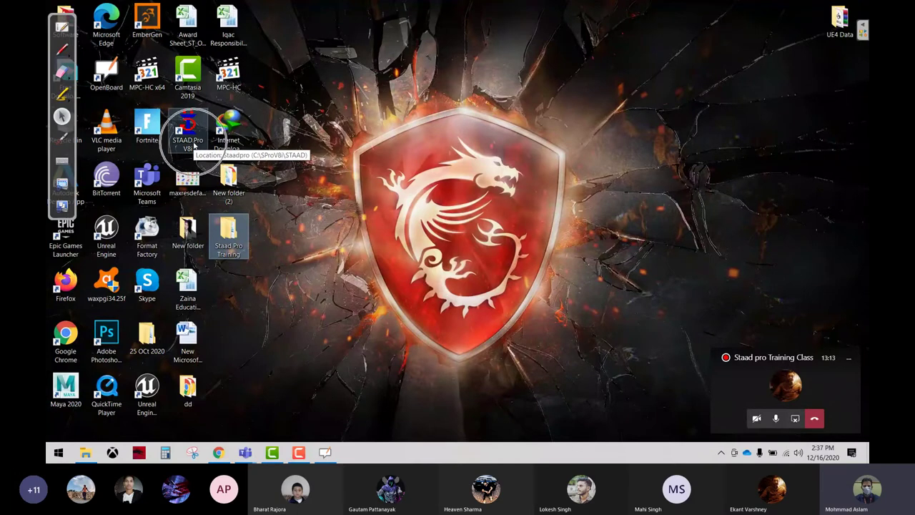
pyautogui.click(193, 145)
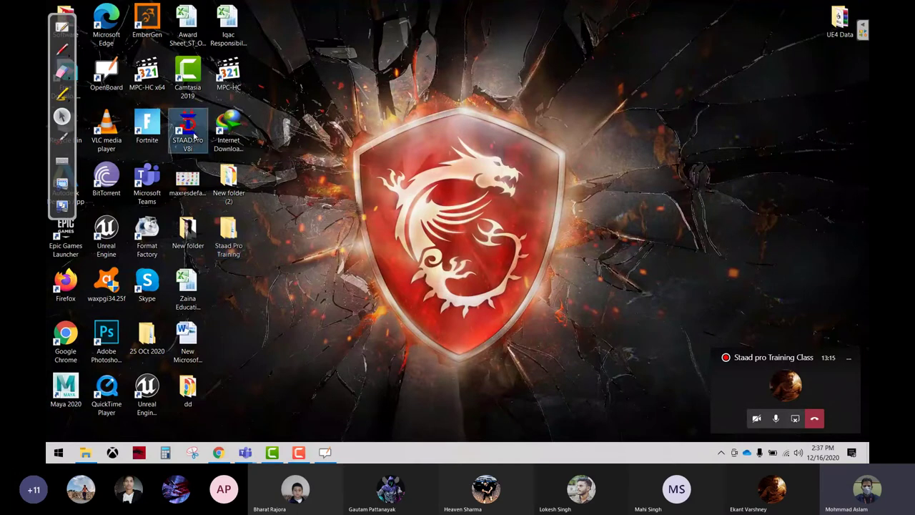
pyautogui.rightClick(194, 136)
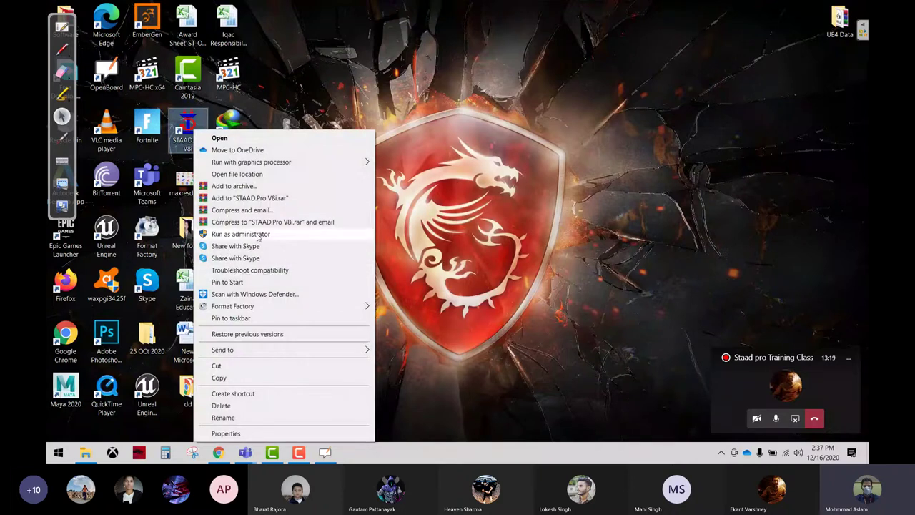
pyautogui.click(259, 236)
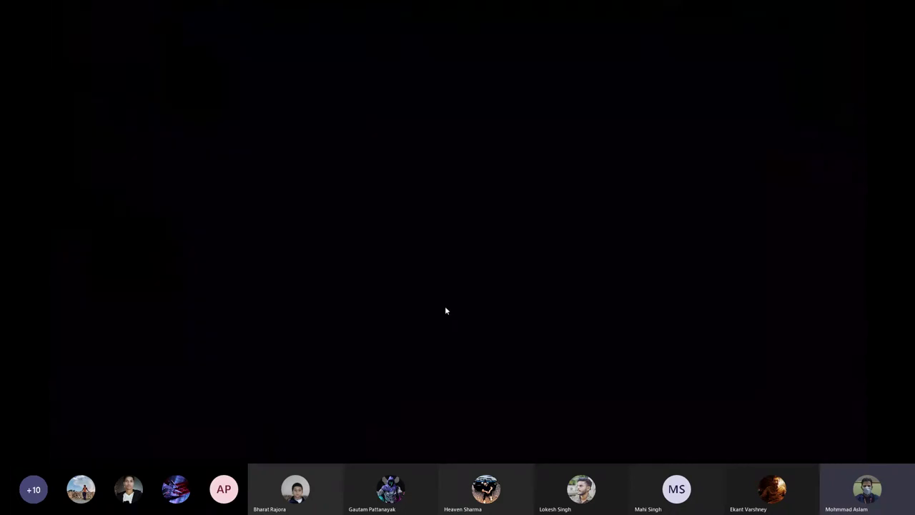
pyautogui.click(445, 305)
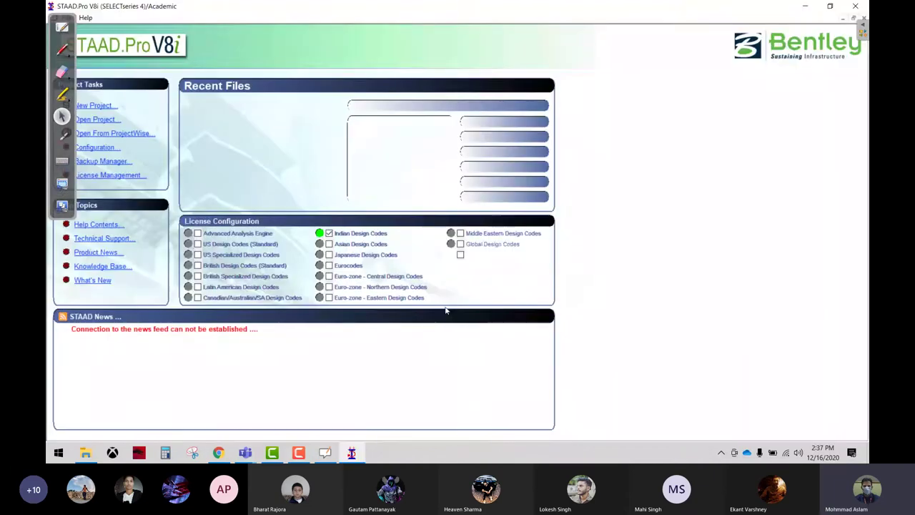
# - Acknowledge the licence notice, cancel the Product Activation Wizard, and close the License Management Tool
pyautogui.click(126, 177)
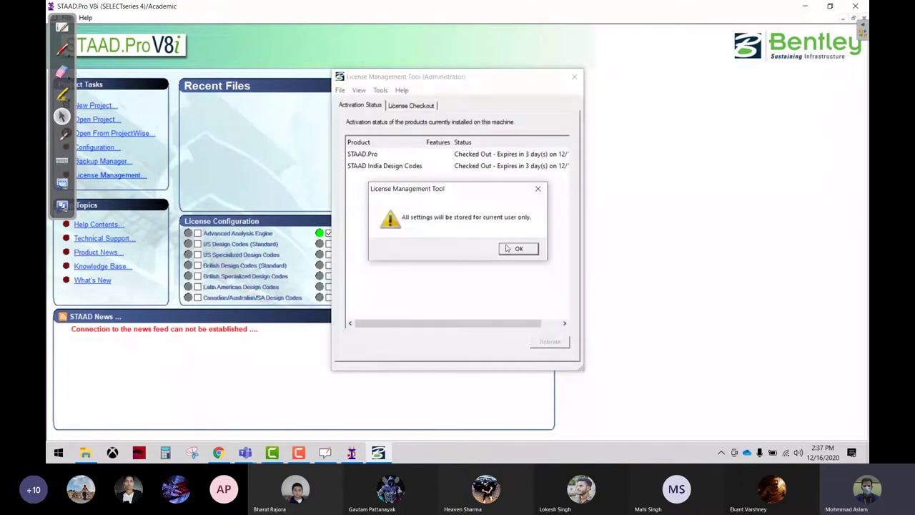
pyautogui.click(508, 247)
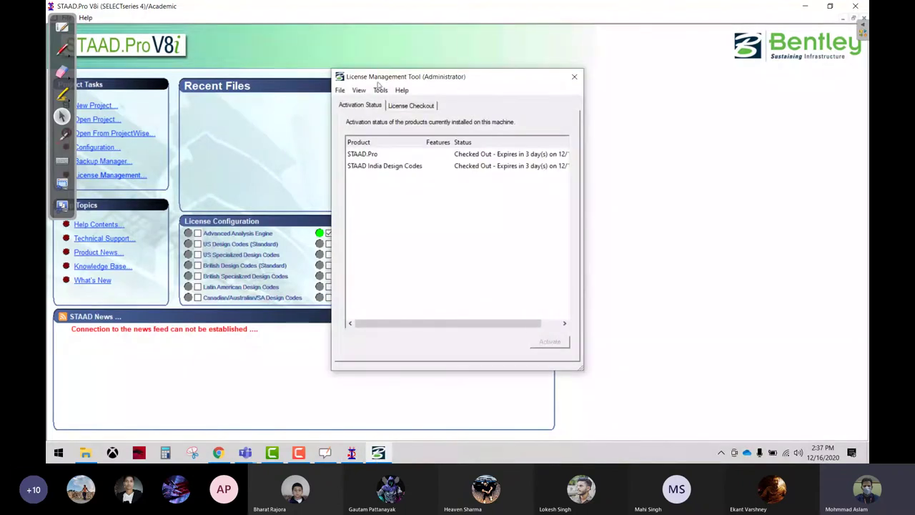
pyautogui.click(380, 90)
pyautogui.click(402, 125)
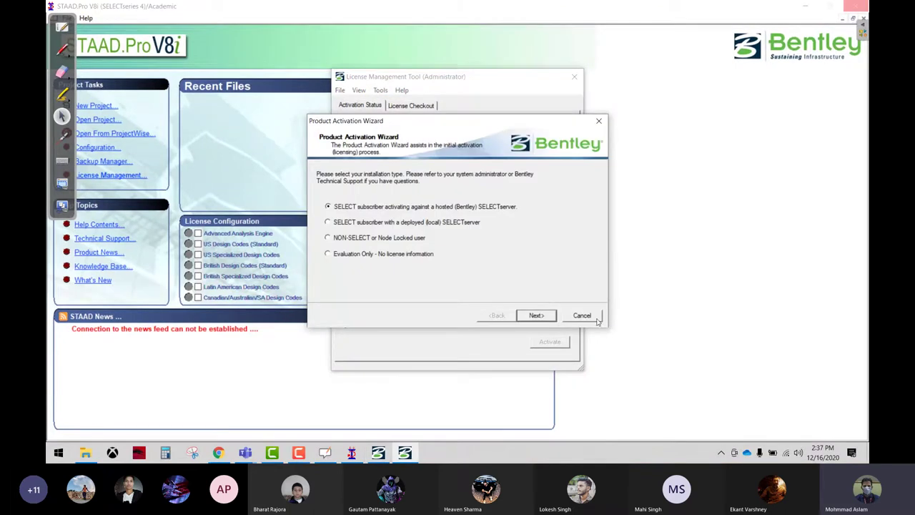
pyautogui.click(590, 315)
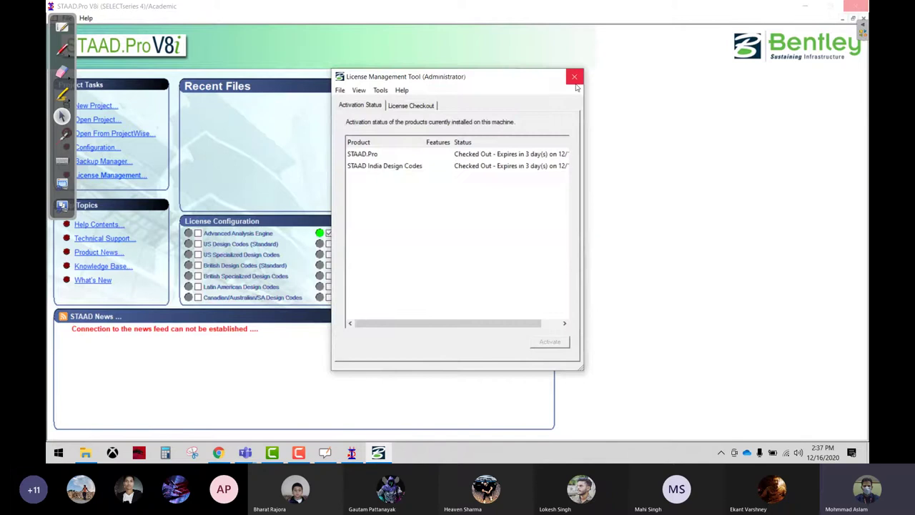
pyautogui.click(574, 77)
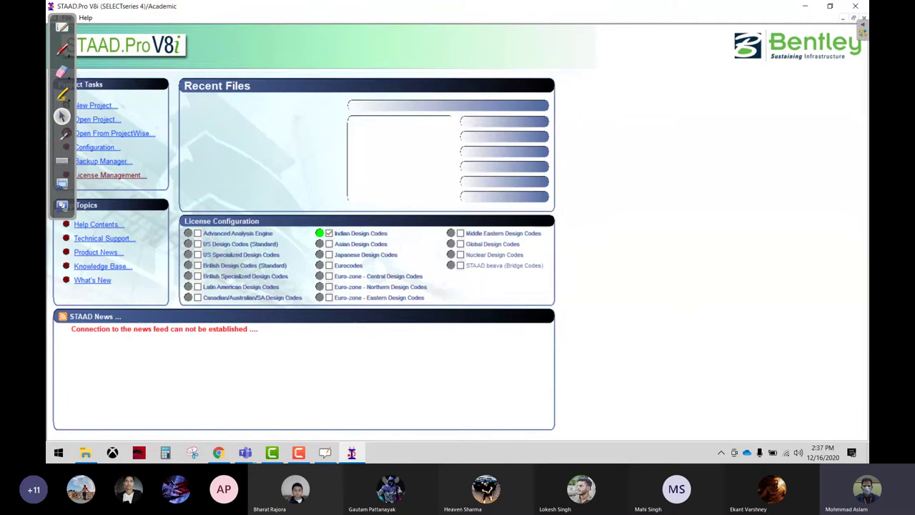
# - With the red pen, circle Project Tasks and tick New Project and Open Project
pyautogui.moveTo(62, 28); pyautogui.dragTo(835, 86)
pyautogui.click(835, 114)
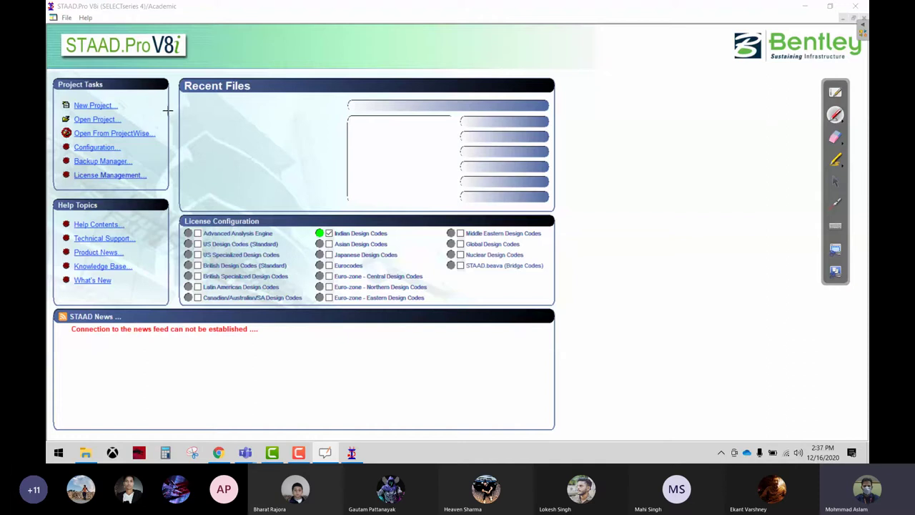
pyautogui.moveTo(95, 62)
pyautogui.mouseDown()
pyautogui.moveTo(51, 166)
pyautogui.moveTo(163, 203)
pyautogui.moveTo(188, 129)
pyautogui.moveTo(119, 60)
pyautogui.moveTo(76, 63)
pyautogui.mouseUp()
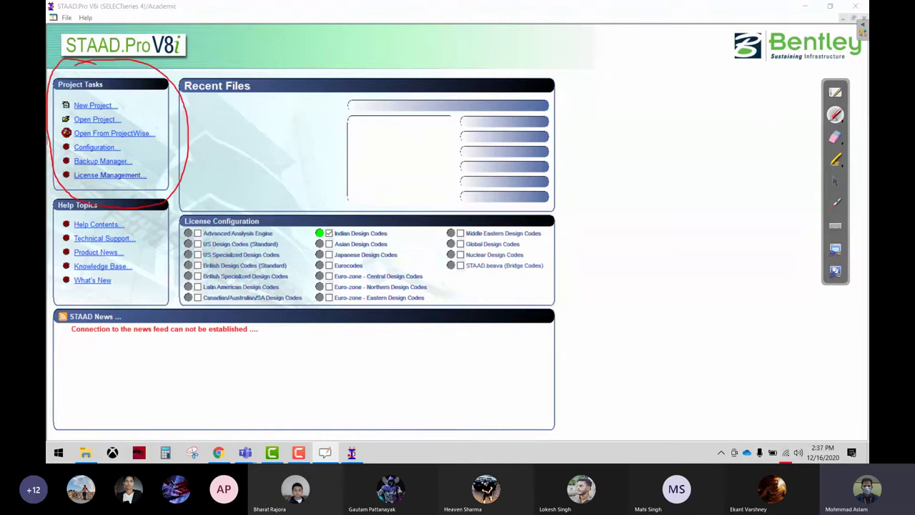
pyautogui.moveTo(118, 100); pyautogui.dragTo(159, 73)
pyautogui.moveTo(124, 119); pyautogui.dragTo(173, 95)
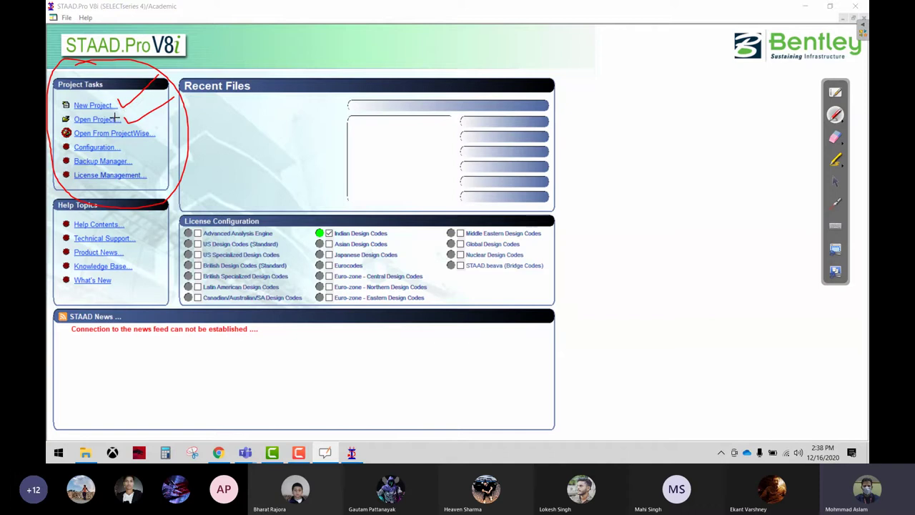
# - Mark Open From ProjectWise, then box and cross out the Help Topics links
pyautogui.moveTo(151, 132); pyautogui.dragTo(137, 195)
pyautogui.moveTo(50, 196); pyautogui.dragTo(50, 295)
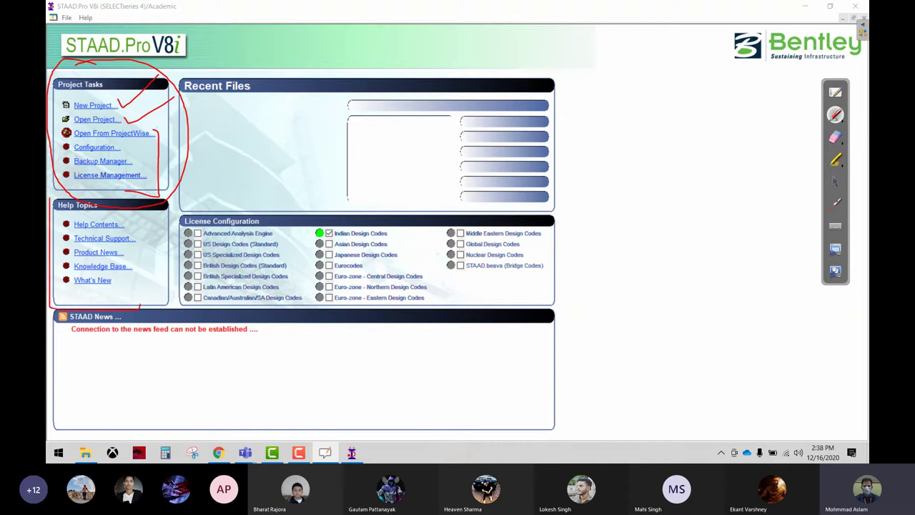
pyautogui.moveTo(140, 305)
pyautogui.mouseDown()
pyautogui.moveTo(147, 205)
pyautogui.moveTo(63, 280)
pyautogui.mouseUp()
pyautogui.moveTo(77, 212); pyautogui.dragTo(109, 275)
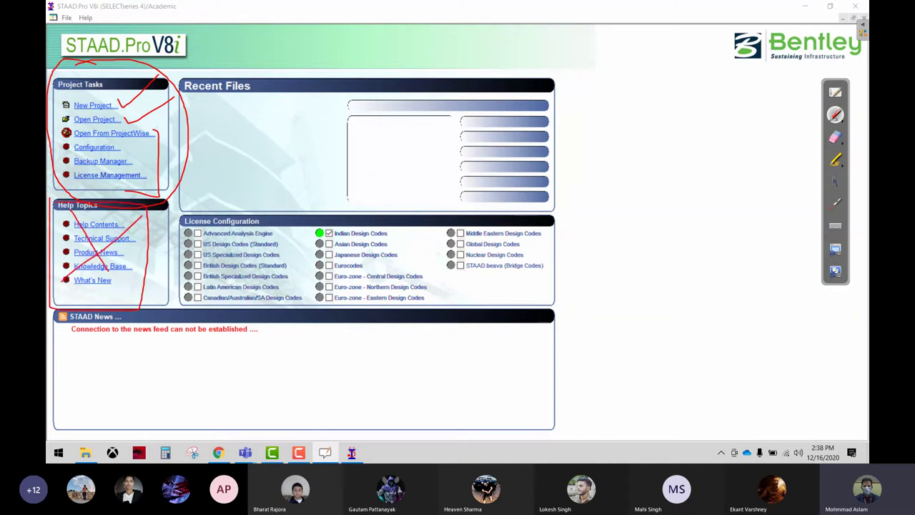
pyautogui.moveTo(176, 206)
pyautogui.mouseDown()
pyautogui.moveTo(172, 263)
pyautogui.moveTo(236, 319)
pyautogui.moveTo(392, 322)
pyautogui.moveTo(539, 303)
pyautogui.moveTo(475, 209)
pyautogui.moveTo(167, 213)
pyautogui.mouseUp()
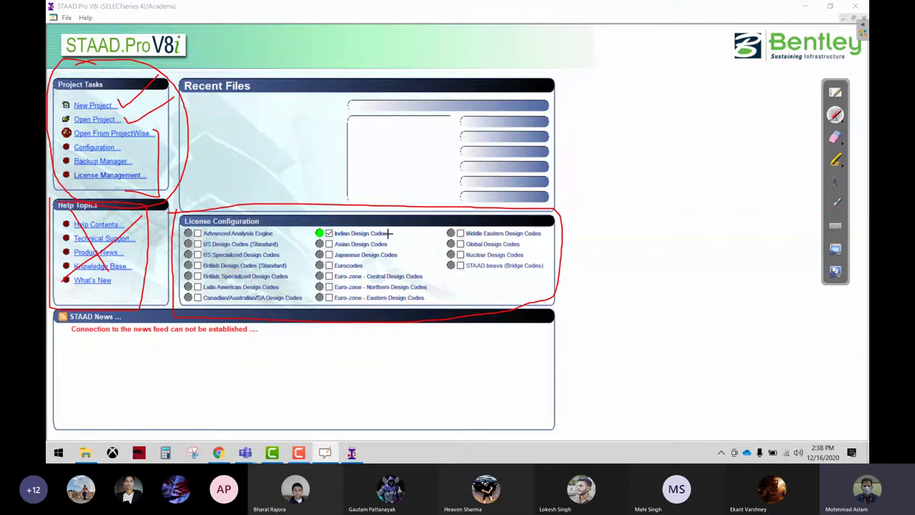
# - Tick and circle Indian Design Codes, and outline and cross out the STAAD News box
pyautogui.moveTo(389, 237); pyautogui.dragTo(432, 205)
pyautogui.moveTo(386, 216)
pyautogui.mouseDown()
pyautogui.moveTo(312, 213)
pyautogui.moveTo(322, 241)
pyautogui.moveTo(389, 221)
pyautogui.mouseUp()
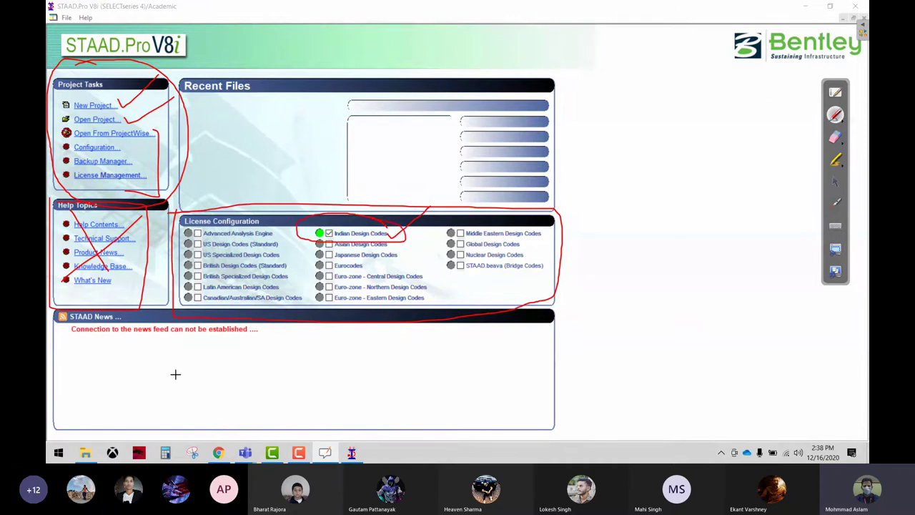
pyautogui.moveTo(56, 311)
pyautogui.mouseDown()
pyautogui.moveTo(547, 413)
pyautogui.moveTo(555, 317)
pyautogui.moveTo(58, 326)
pyautogui.mouseUp()
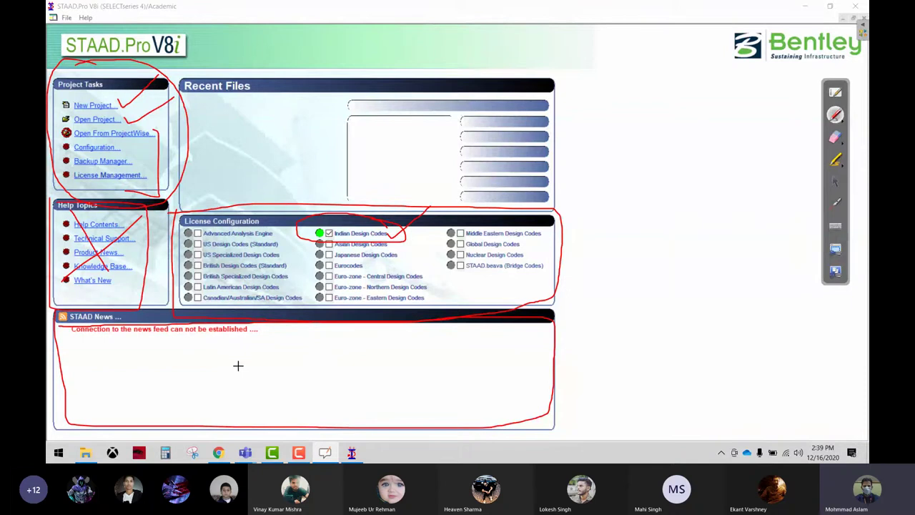
pyautogui.moveTo(365, 339); pyautogui.dragTo(263, 411)
pyautogui.moveTo(247, 330); pyautogui.dragTo(365, 391)
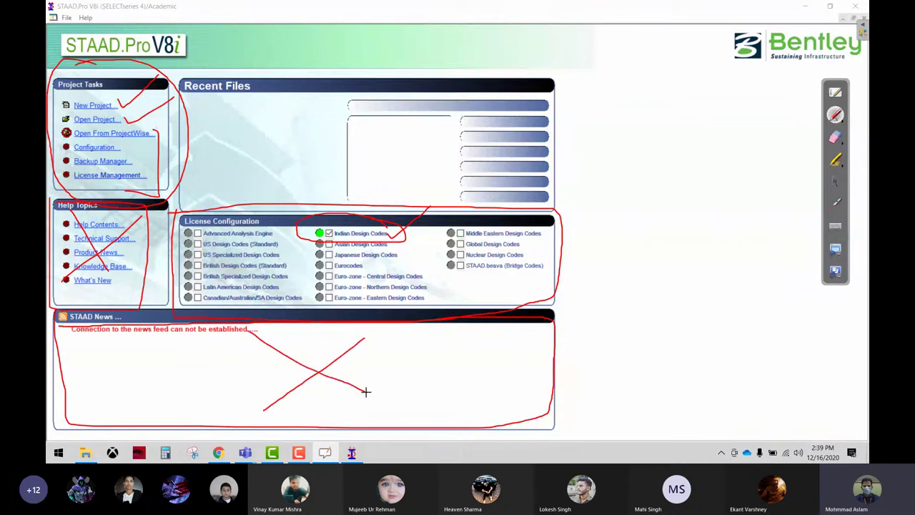
pyautogui.moveTo(153, 375); pyautogui.dragTo(226, 366)
# - Outline the Recent Files panel, underline its file slots, and box its preview area
pyautogui.moveTo(179, 75)
pyautogui.mouseDown()
pyautogui.moveTo(563, 180)
pyautogui.moveTo(514, 69)
pyautogui.moveTo(180, 72)
pyautogui.mouseUp()
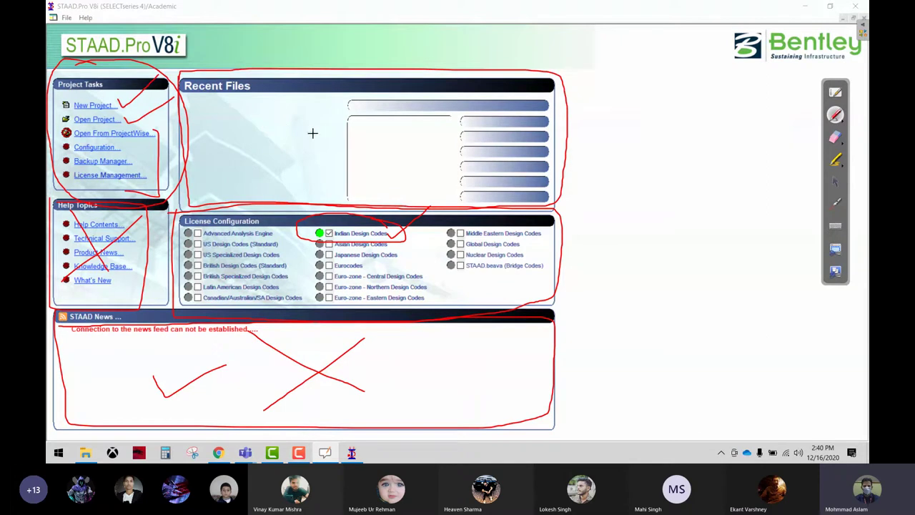
pyautogui.moveTo(373, 125); pyautogui.dragTo(429, 125)
pyautogui.moveTo(375, 140)
pyautogui.mouseDown()
pyautogui.moveTo(427, 140)
pyautogui.moveTo(423, 154)
pyautogui.mouseUp()
pyautogui.moveTo(373, 168); pyautogui.dragTo(438, 168)
pyautogui.moveTo(382, 187); pyautogui.dragTo(419, 188)
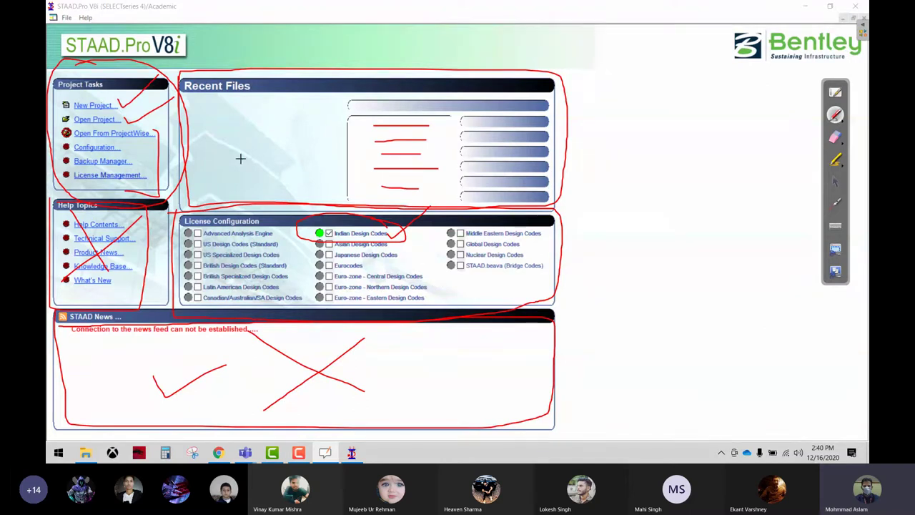
pyautogui.moveTo(216, 108); pyautogui.dragTo(212, 104)
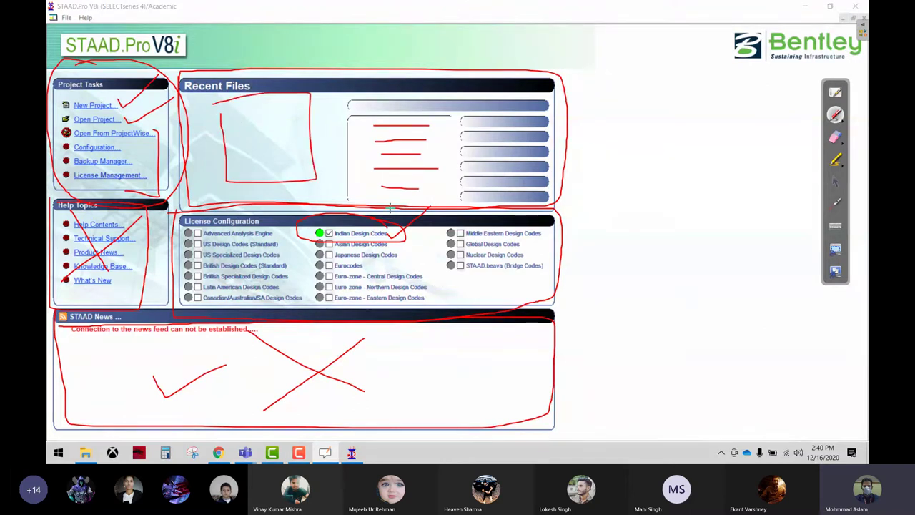
# - Erase all the red markup from the start page
pyautogui.click(835, 136)
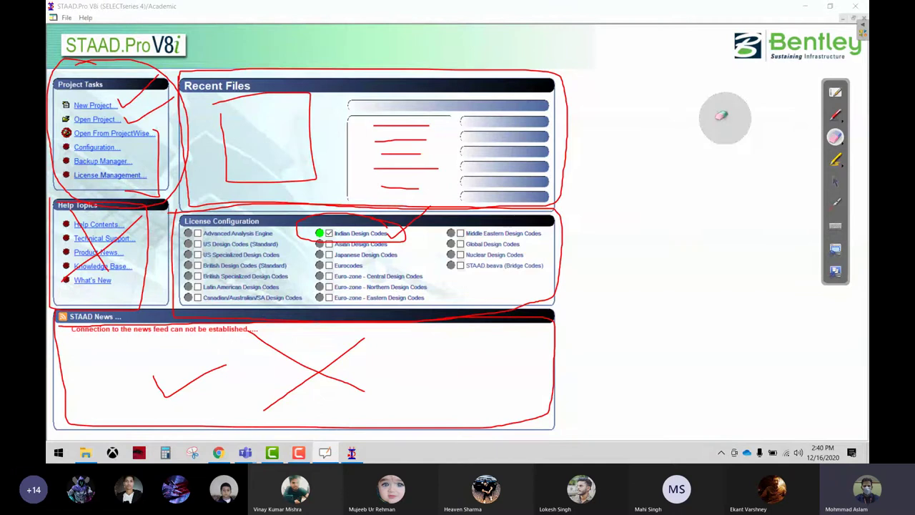
pyautogui.moveTo(726, 118)
pyautogui.mouseDown()
pyautogui.moveTo(263, 148)
pyautogui.moveTo(59, 139)
pyautogui.moveTo(135, 175)
pyautogui.moveTo(215, 180)
pyautogui.moveTo(429, 229)
pyautogui.moveTo(688, 159)
pyautogui.mouseUp()
pyautogui.moveTo(540, 62)
pyautogui.mouseDown()
pyautogui.moveTo(388, 384)
pyautogui.moveTo(409, 327)
pyautogui.moveTo(127, 365)
pyautogui.moveTo(421, 423)
pyautogui.moveTo(626, 384)
pyautogui.moveTo(248, 262)
pyautogui.moveTo(71, 121)
pyautogui.moveTo(59, 55)
pyautogui.mouseUp()
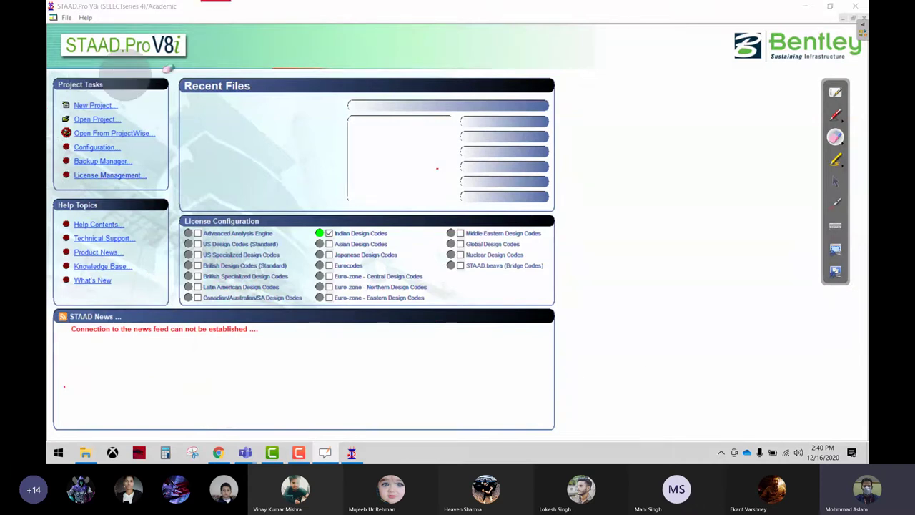
# - Start a new project and shift its setup window slightly down
pyautogui.click(835, 181)
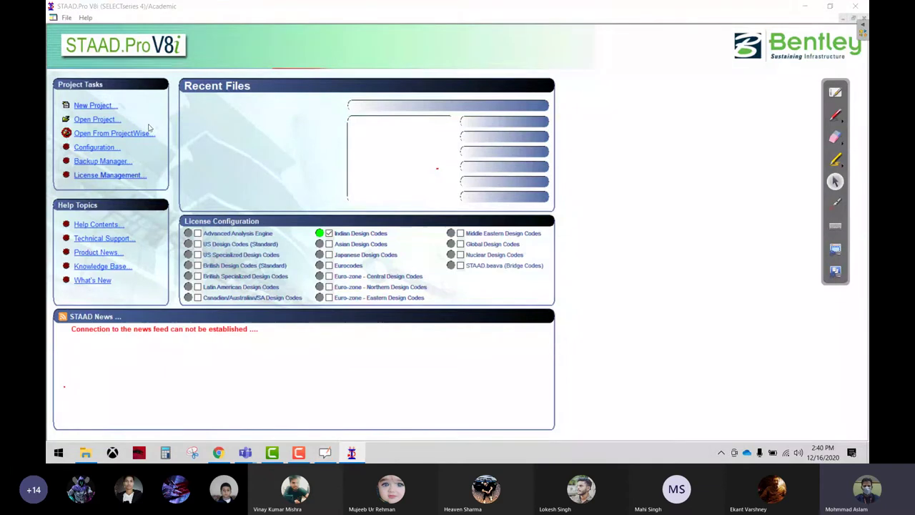
pyautogui.click(93, 105)
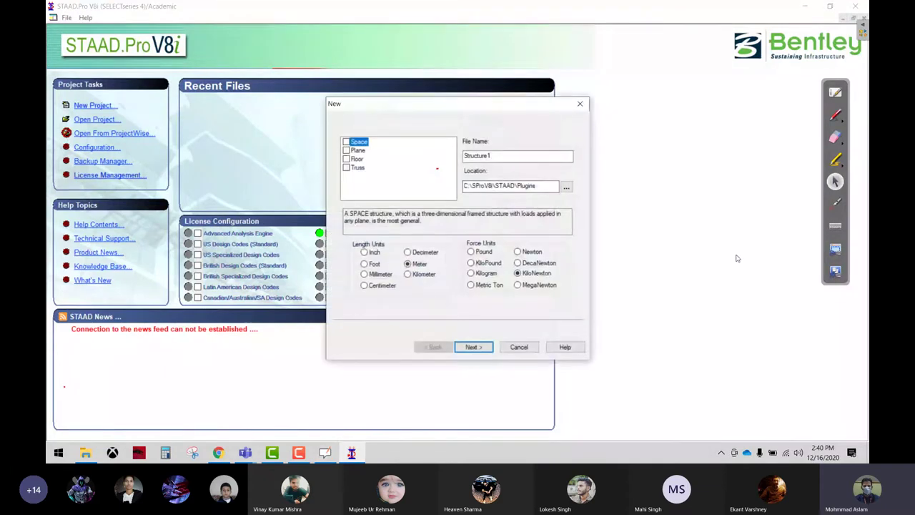
pyautogui.moveTo(496, 106)
pyautogui.mouseDown()
pyautogui.moveTo(494, 125)
pyautogui.moveTo(504, 75)
pyautogui.mouseUp()
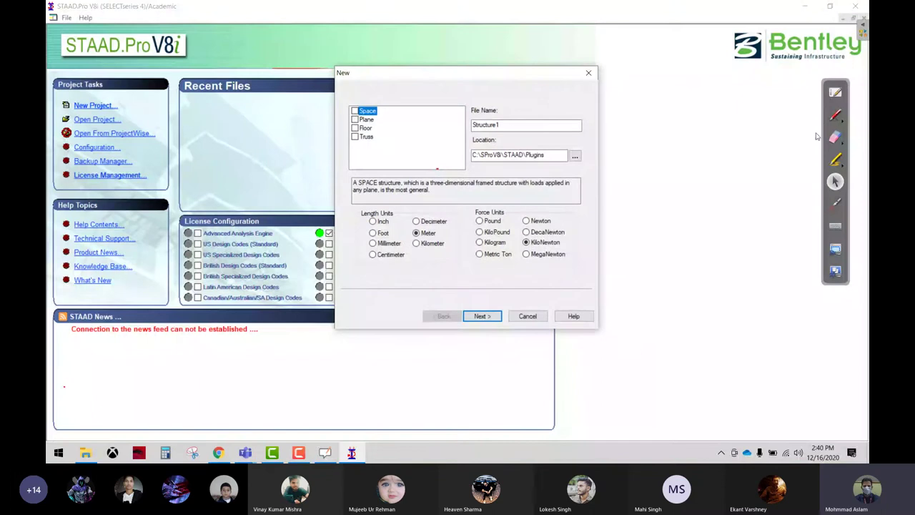
# - Outline the structure-type list in red, tick Plane and Floor, and write 3D beside it
pyautogui.click(835, 116)
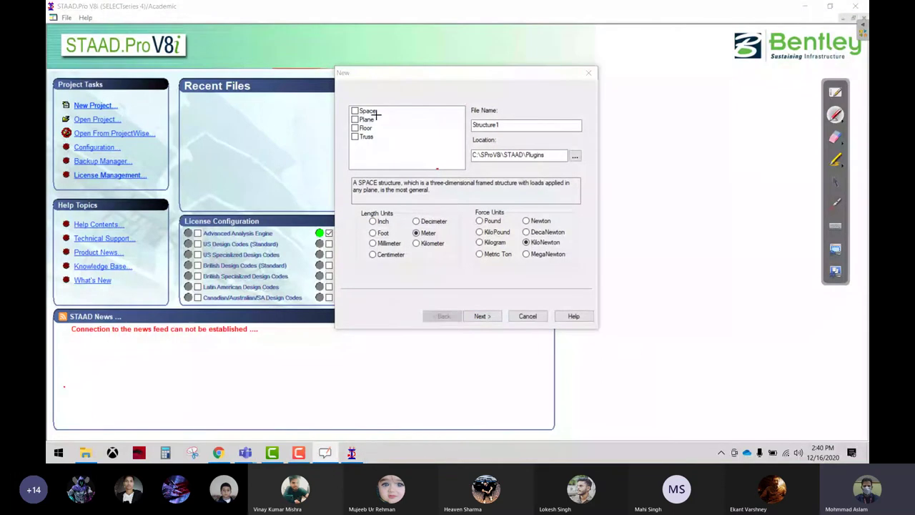
pyautogui.moveTo(346, 100)
pyautogui.mouseDown()
pyautogui.moveTo(346, 173)
pyautogui.moveTo(473, 146)
pyautogui.moveTo(451, 91)
pyautogui.moveTo(345, 95)
pyautogui.mouseUp()
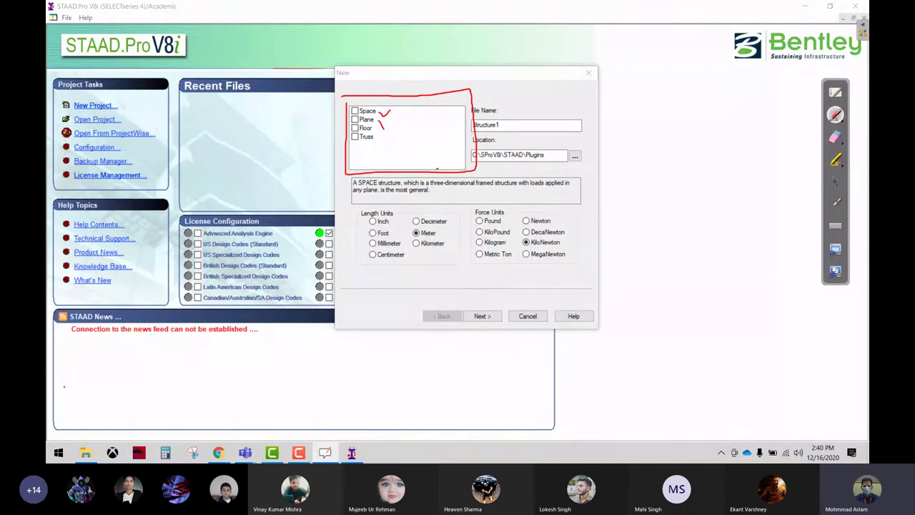
pyautogui.moveTo(384, 127)
pyautogui.mouseDown()
pyautogui.moveTo(402, 116)
pyautogui.moveTo(423, 140)
pyautogui.mouseUp()
pyautogui.moveTo(613, 99)
pyautogui.mouseDown()
pyautogui.moveTo(630, 109)
pyautogui.moveTo(632, 130)
pyautogui.mouseUp()
pyautogui.moveTo(647, 97); pyautogui.dragTo(647, 127)
pyautogui.moveTo(641, 92); pyautogui.dragTo(661, 123)
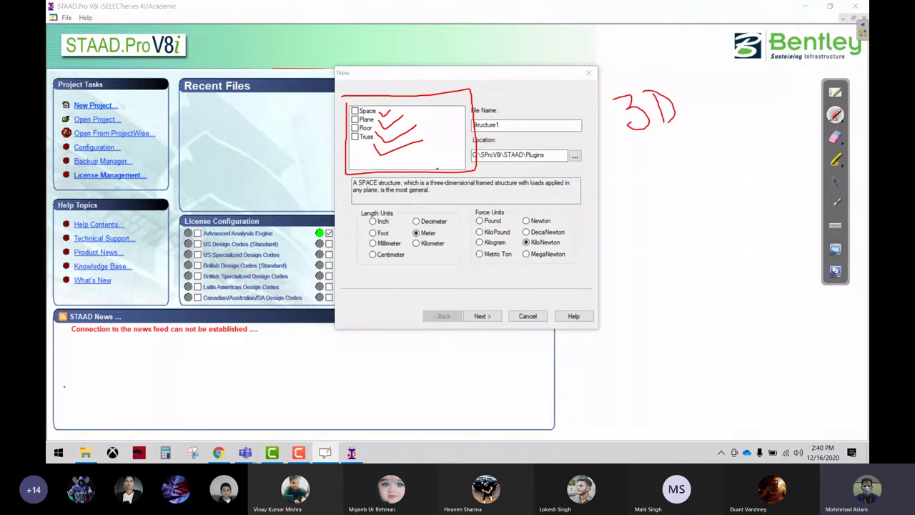
# - Sketch a 3D frame with y and z axes and a load arrow, underline KiloNewton, then erase the sketch
pyautogui.moveTo(629, 178); pyautogui.dragTo(631, 262)
pyautogui.moveTo(628, 175); pyautogui.dragTo(720, 263)
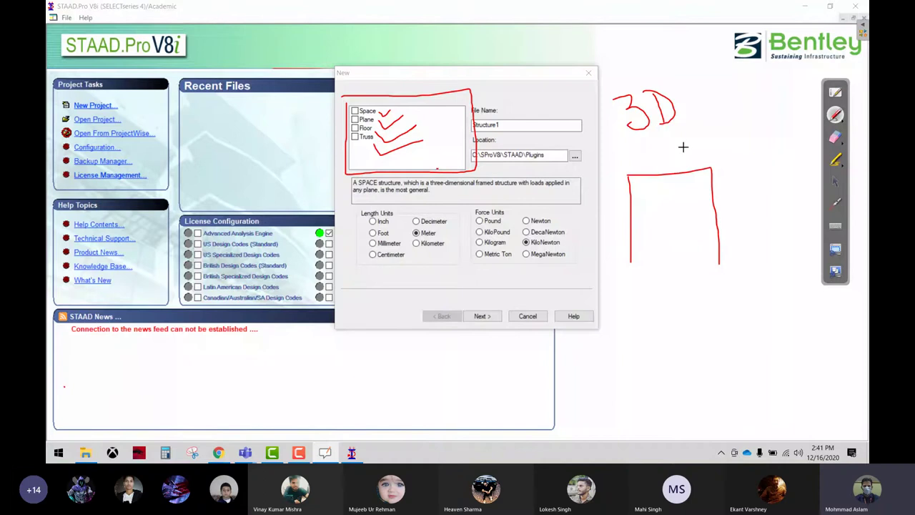
pyautogui.moveTo(662, 136)
pyautogui.mouseDown()
pyautogui.moveTo(670, 181)
pyautogui.moveTo(686, 157)
pyautogui.mouseUp()
pyautogui.moveTo(748, 165)
pyautogui.mouseDown()
pyautogui.moveTo(765, 222)
pyautogui.moveTo(791, 192)
pyautogui.mouseUp()
pyautogui.moveTo(563, 220)
pyautogui.mouseDown()
pyautogui.moveTo(648, 222)
pyautogui.moveTo(609, 243)
pyautogui.mouseUp()
pyautogui.moveTo(531, 251)
pyautogui.mouseDown()
pyautogui.moveTo(515, 271)
pyautogui.moveTo(572, 258)
pyautogui.mouseUp()
pyautogui.moveTo(685, 171); pyautogui.dragTo(735, 103)
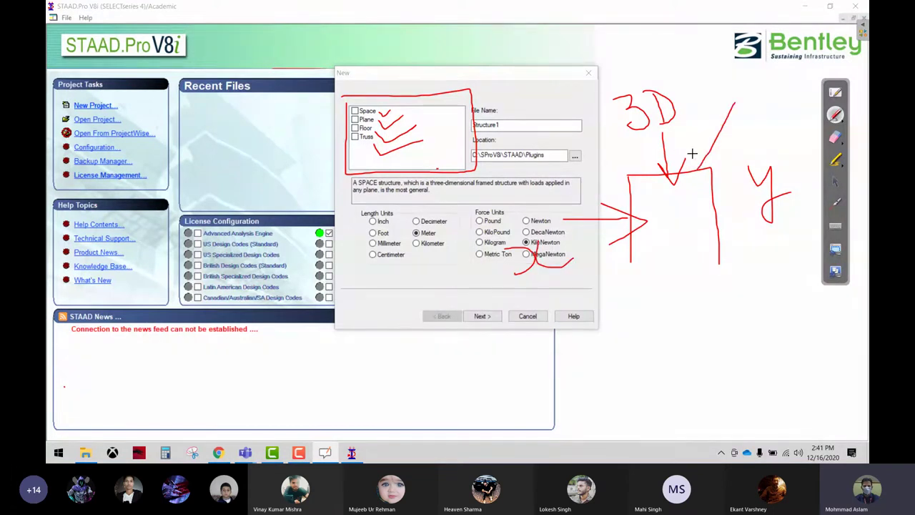
pyautogui.moveTo(699, 152)
pyautogui.mouseDown()
pyautogui.moveTo(699, 173)
pyautogui.moveTo(721, 169)
pyautogui.mouseUp()
pyautogui.moveTo(756, 70); pyautogui.dragTo(772, 95)
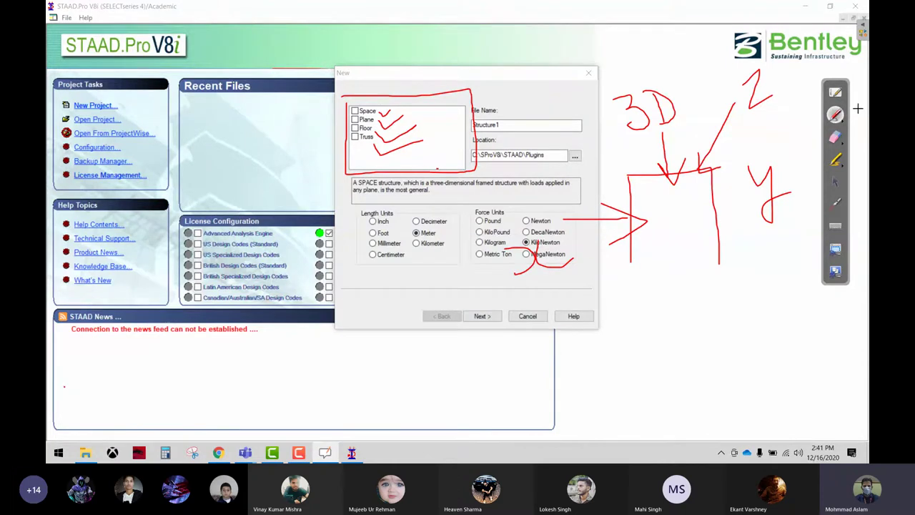
pyautogui.click(835, 137)
pyautogui.moveTo(754, 83)
pyautogui.mouseDown()
pyautogui.moveTo(501, 286)
pyautogui.moveTo(644, 269)
pyautogui.moveTo(699, 288)
pyautogui.moveTo(417, 138)
pyautogui.mouseUp()
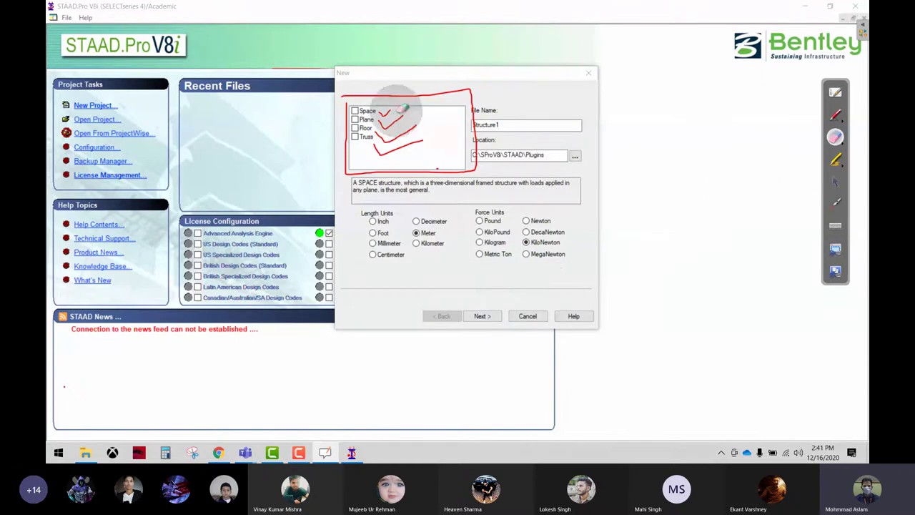
pyautogui.click(835, 115)
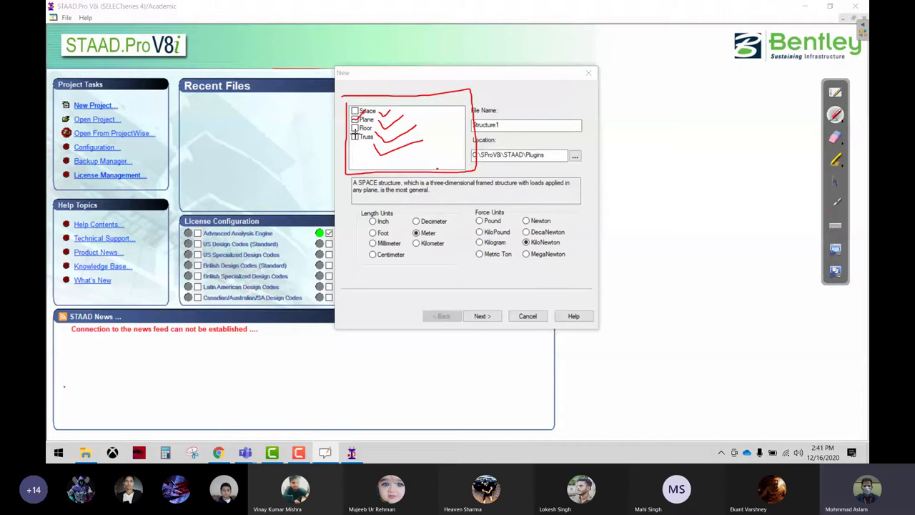
pyautogui.moveTo(233, 128)
pyautogui.mouseDown()
pyautogui.moveTo(342, 127)
pyautogui.moveTo(328, 143)
pyautogui.mouseUp()
pyautogui.moveTo(624, 139)
pyautogui.mouseDown()
pyautogui.moveTo(746, 119)
pyautogui.moveTo(763, 183)
pyautogui.moveTo(613, 233)
pyautogui.moveTo(647, 128)
pyautogui.mouseUp()
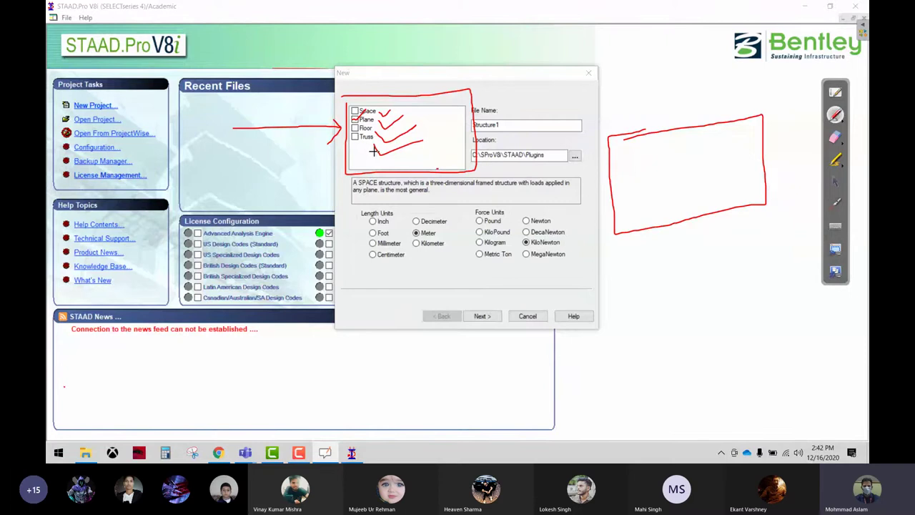
pyautogui.moveTo(695, 225)
pyautogui.mouseDown()
pyautogui.moveTo(710, 330)
pyautogui.moveTo(702, 223)
pyautogui.mouseUp()
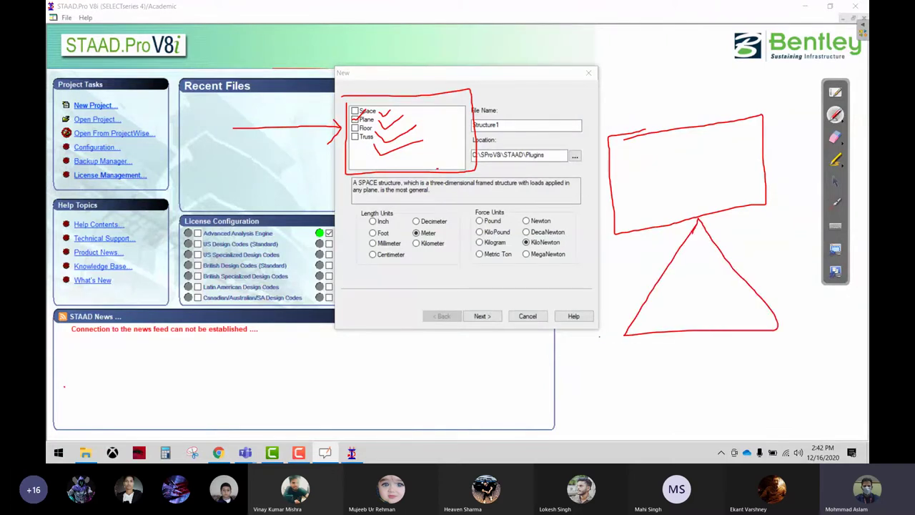
pyautogui.moveTo(599, 337)
pyautogui.mouseDown()
pyautogui.moveTo(643, 333)
pyautogui.moveTo(616, 341)
pyautogui.moveTo(620, 347)
pyautogui.mouseUp()
pyautogui.moveTo(630, 338); pyautogui.dragTo(628, 347)
pyautogui.moveTo(755, 332)
pyautogui.mouseDown()
pyautogui.moveTo(826, 322)
pyautogui.moveTo(758, 359)
pyautogui.moveTo(789, 343)
pyautogui.mouseUp()
pyautogui.moveTo(809, 333); pyautogui.dragTo(799, 362)
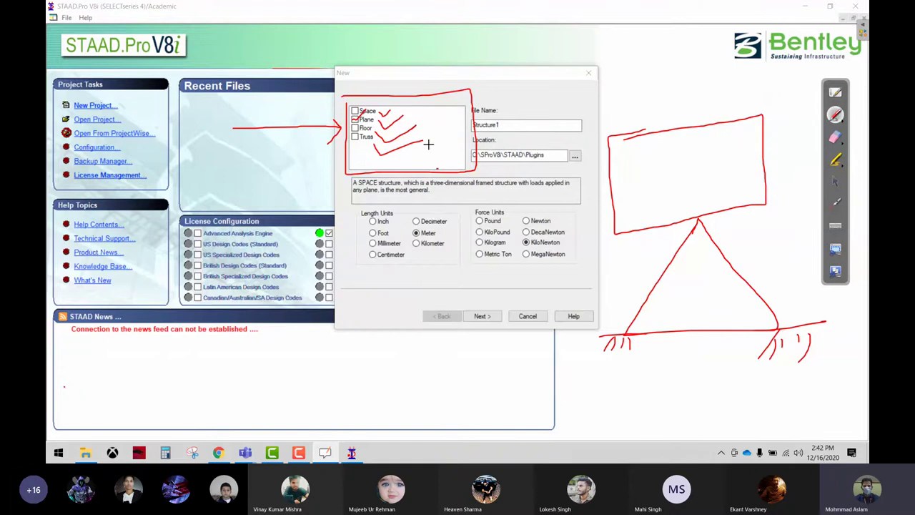
pyautogui.click(835, 137)
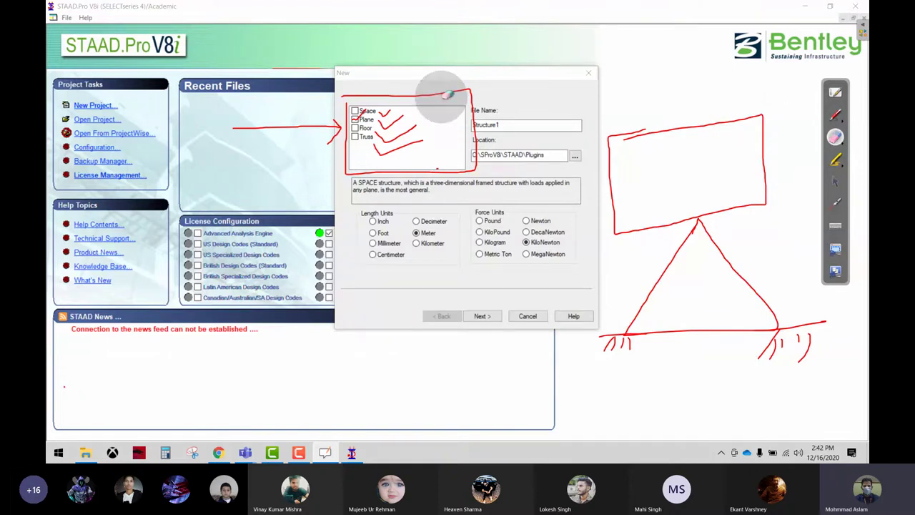
pyautogui.moveTo(439, 93)
pyautogui.mouseDown()
pyautogui.moveTo(554, 189)
pyautogui.moveTo(526, 328)
pyautogui.moveTo(855, 303)
pyautogui.mouseUp()
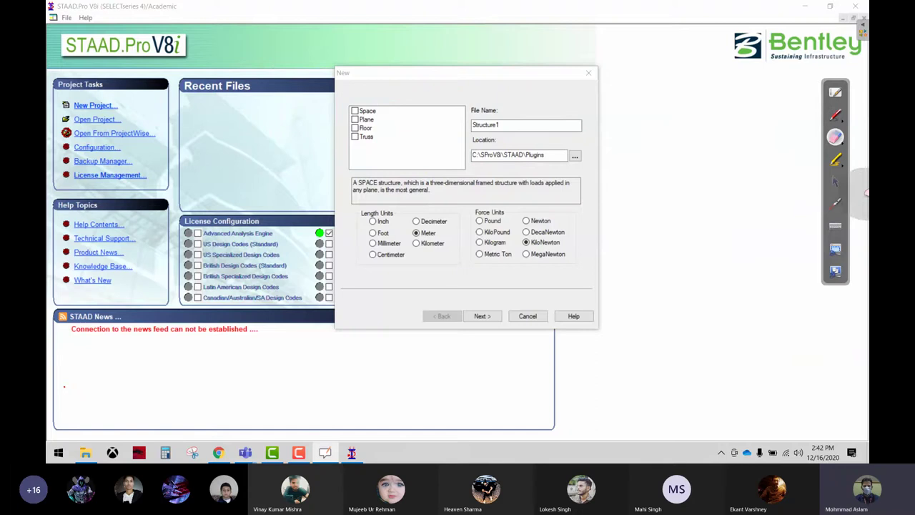
# - Choose the Space structure type and enter Day-1 as the file name
pyautogui.click(835, 182)
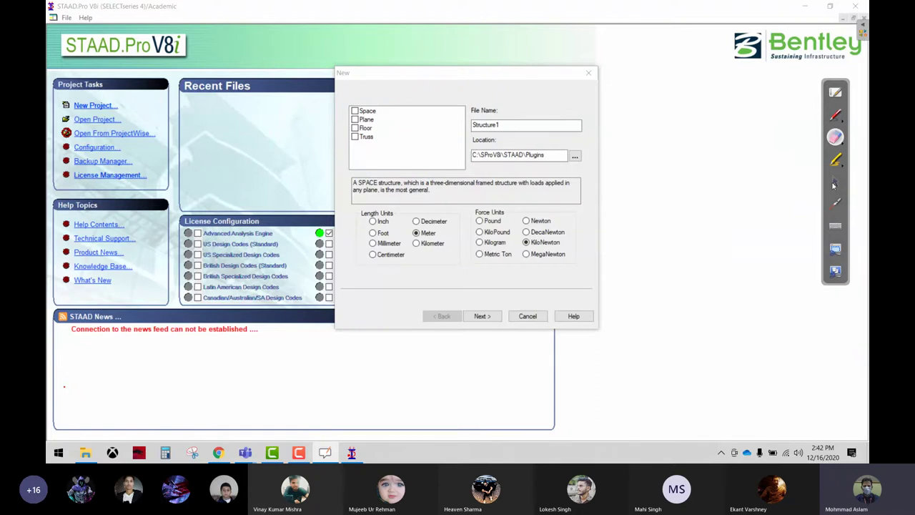
pyautogui.click(363, 112)
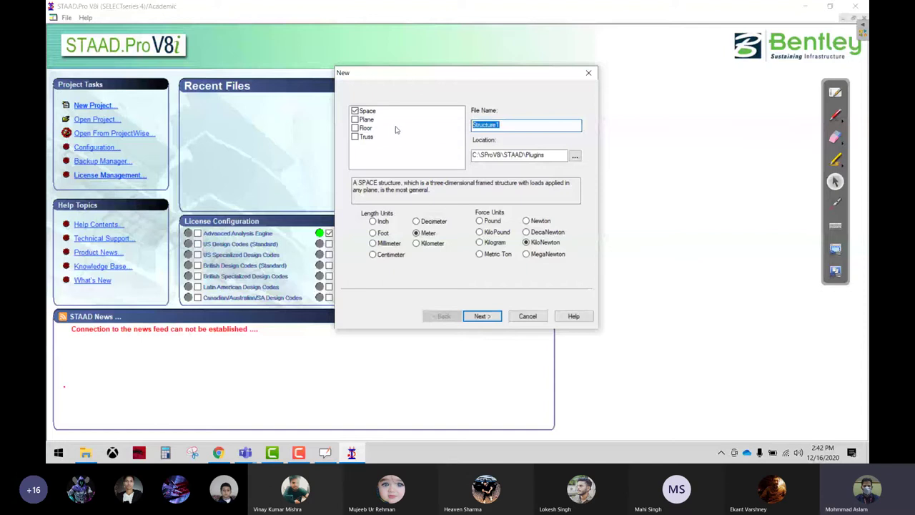
pyautogui.write('Day-1')
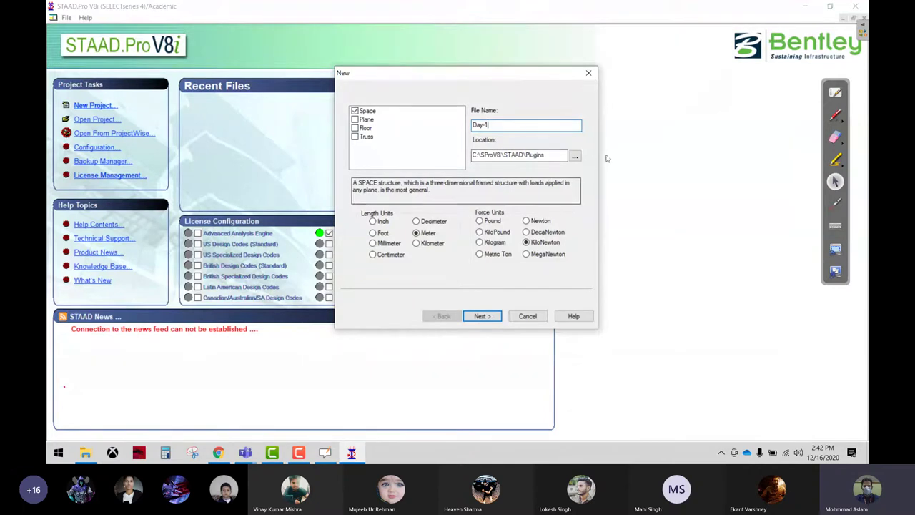
# - Annotate the file name and save destination in ink, then open the Location folder browser
pyautogui.click(836, 114)
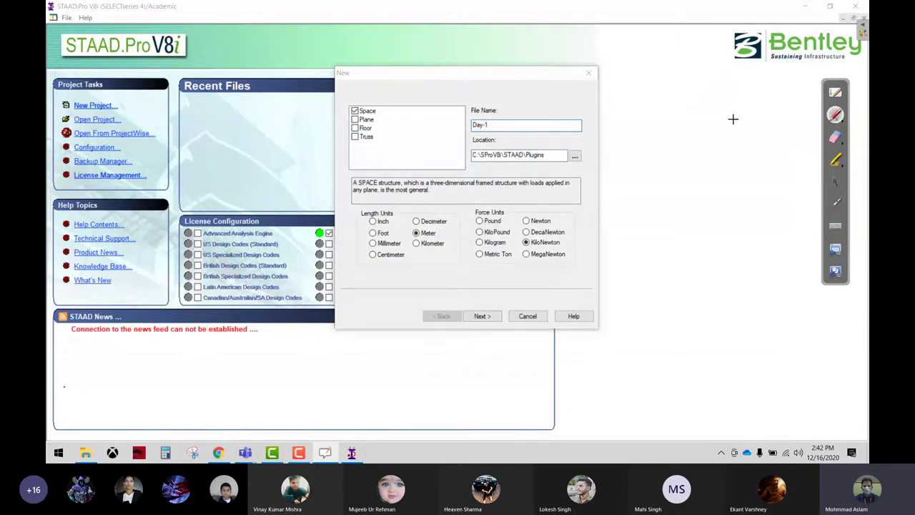
pyautogui.moveTo(602, 156)
pyautogui.mouseDown()
pyautogui.moveTo(496, 136)
pyautogui.moveTo(592, 169)
pyautogui.mouseUp()
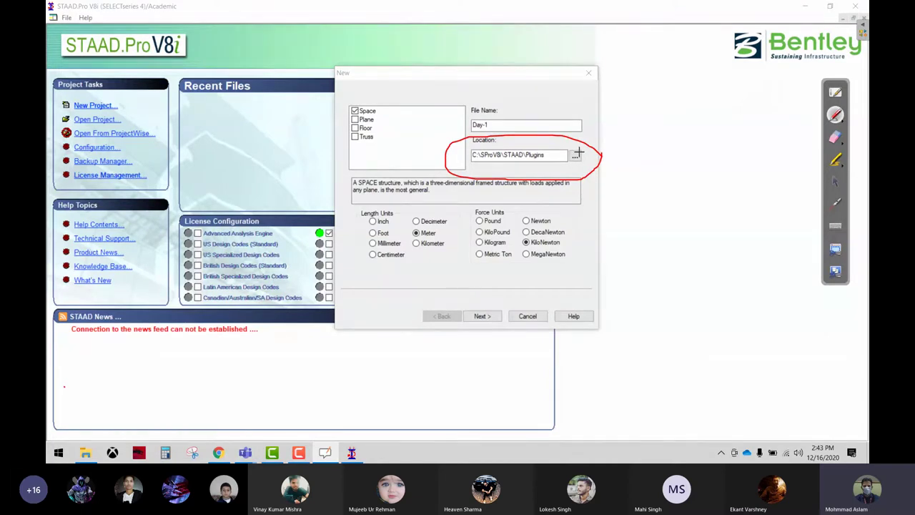
pyautogui.moveTo(623, 108)
pyautogui.mouseDown()
pyautogui.moveTo(626, 145)
pyautogui.moveTo(687, 110)
pyautogui.mouseUp()
pyautogui.moveTo(688, 72); pyautogui.dragTo(699, 128)
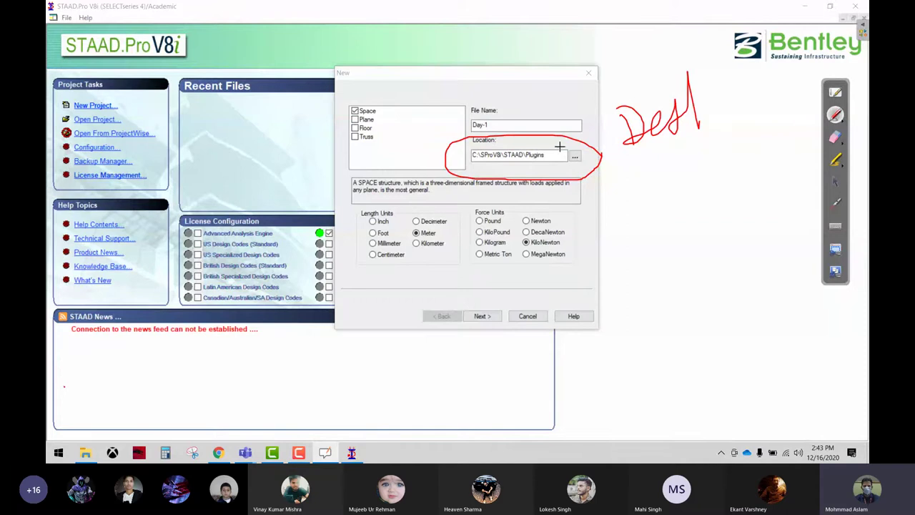
pyautogui.click(833, 180)
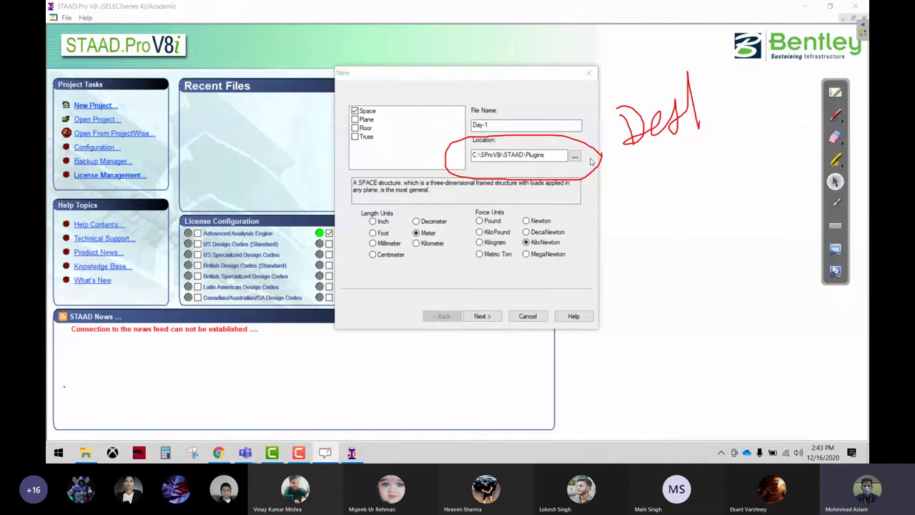
pyautogui.click(577, 158)
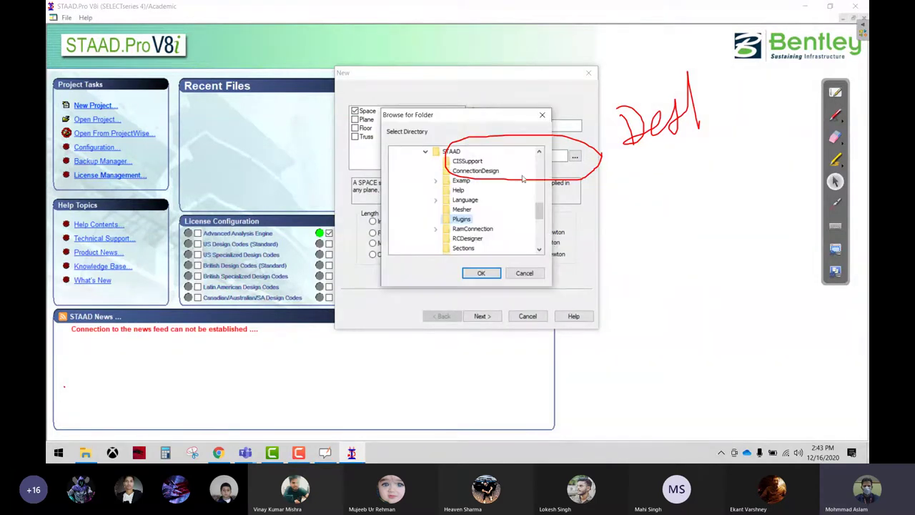
# - Create a new folder on the Windows desktop and name it Day-1, fixing the 'Dayy-1' typo
pyautogui.click(866, 452)
pyautogui.rightClick(326, 120)
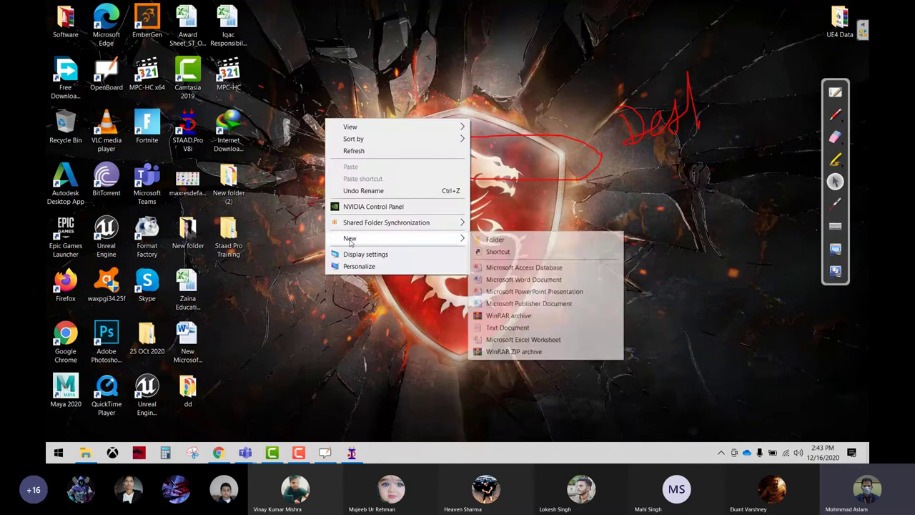
pyautogui.click(496, 240)
pyautogui.write('Day')
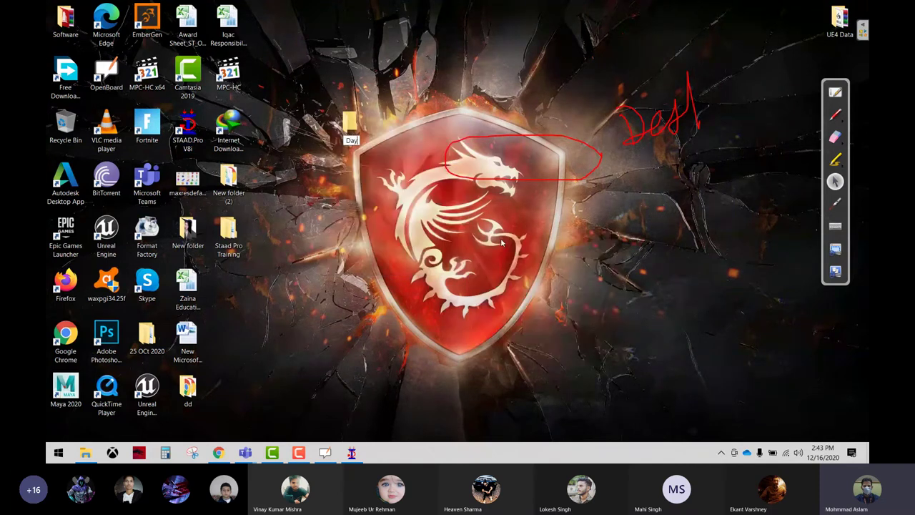
pyautogui.write('y-1')
pyautogui.press('BackSpace')
pyautogui.press('Return')
# - Browse the STAAD.Pro folder picker's tree, collapsing This PC, and dismiss it without choosing
pyautogui.click(351, 453)
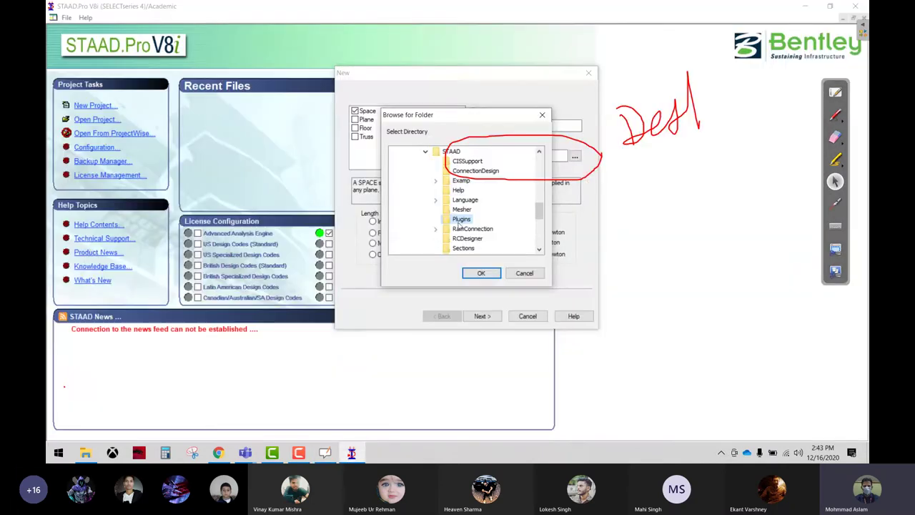
pyautogui.scroll(5, 454, 214)
pyautogui.scroll(5, 446, 201)
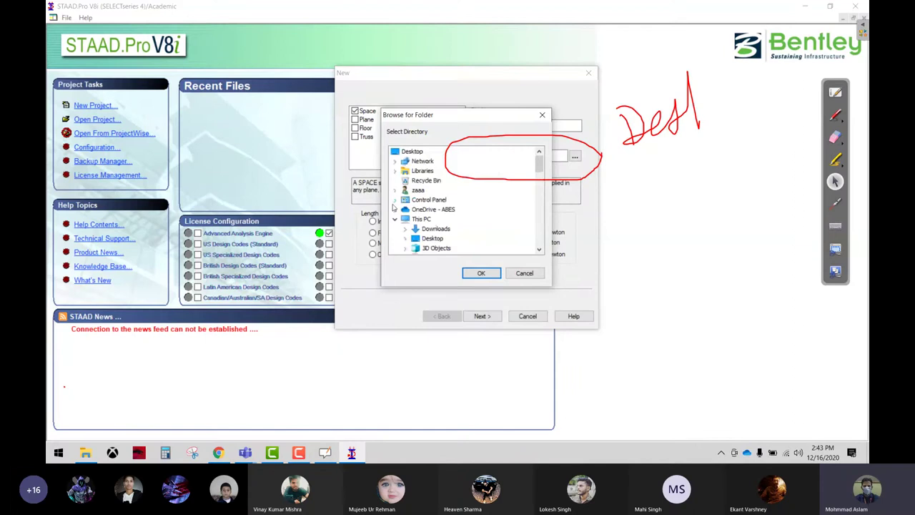
pyautogui.click(395, 219)
pyautogui.scroll(-2, 419, 222)
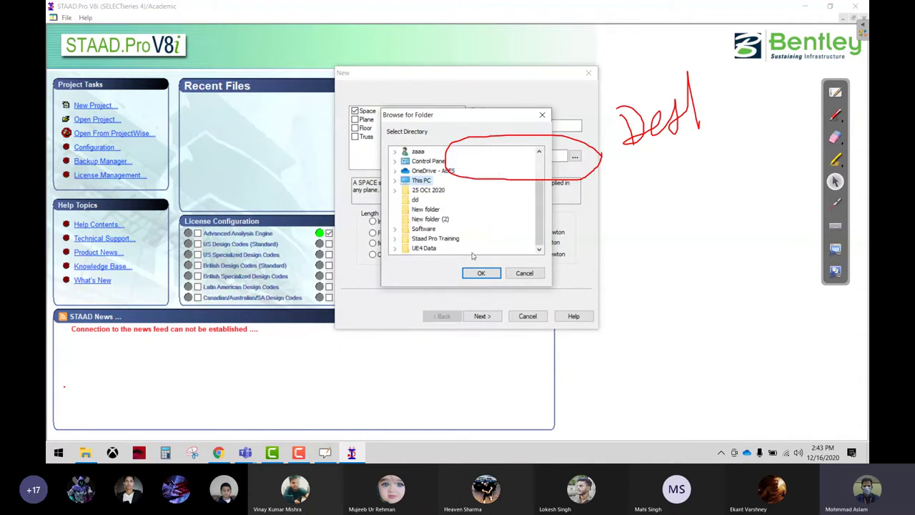
pyautogui.click(524, 273)
# - Choose the desktop's Day-1 folder as the new project's save location
pyautogui.click(575, 156)
pyautogui.scroll(2, 399, 201)
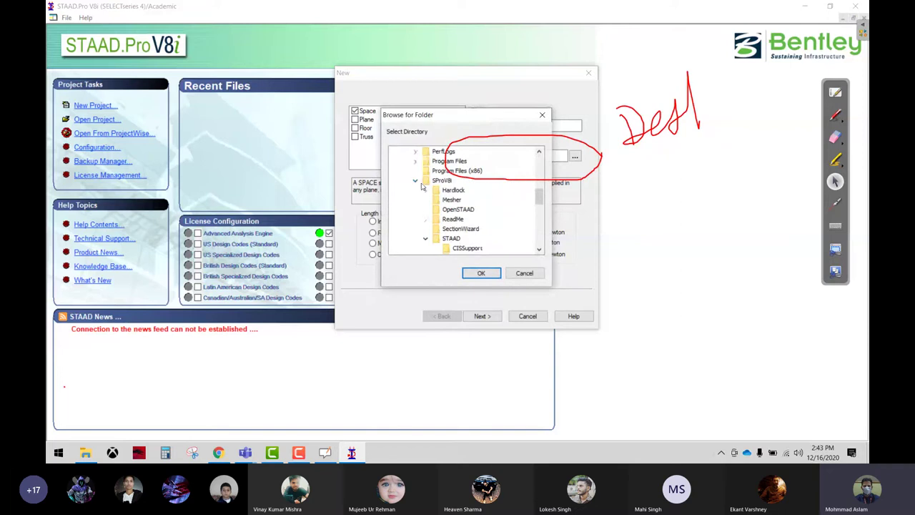
pyautogui.scroll(3, 410, 207)
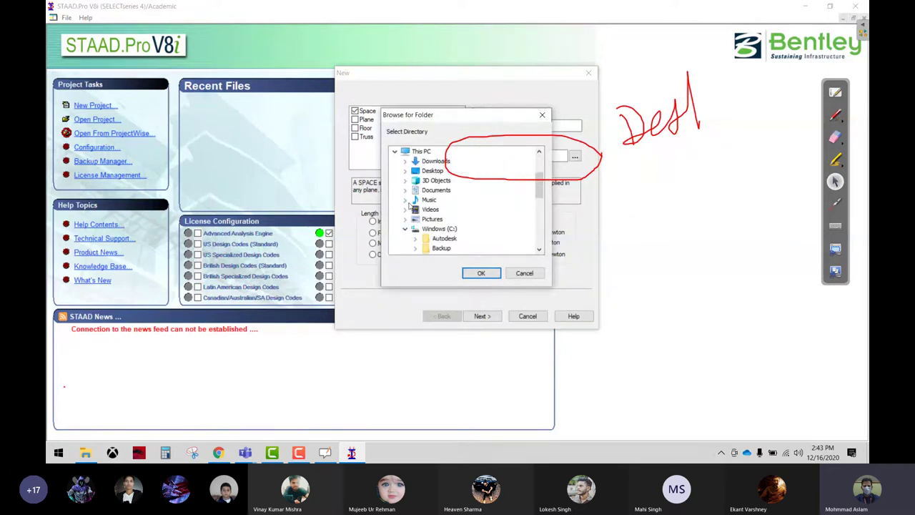
pyautogui.click(440, 174)
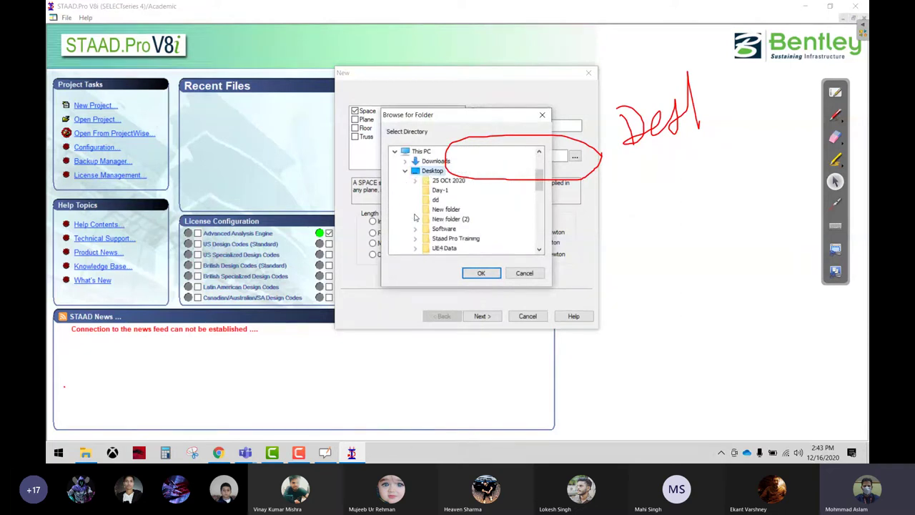
pyautogui.scroll(-1, 414, 218)
pyautogui.click(440, 166)
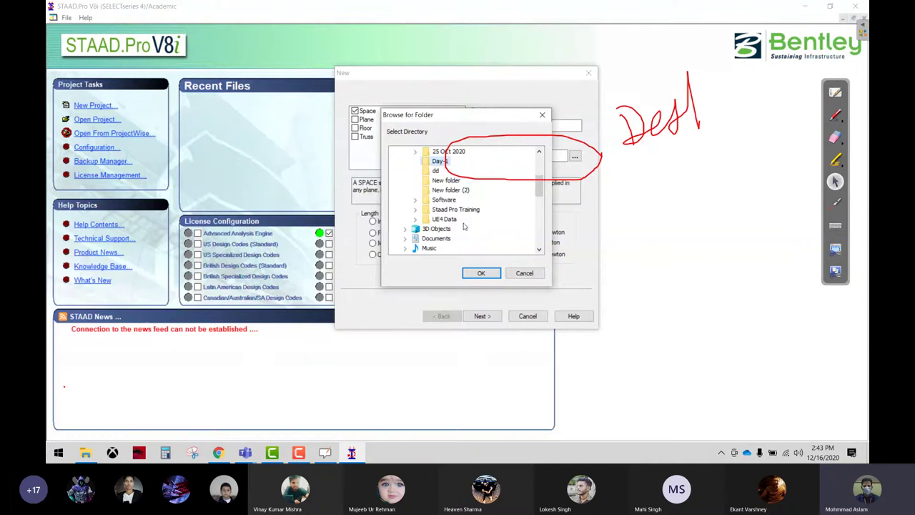
pyautogui.click(480, 272)
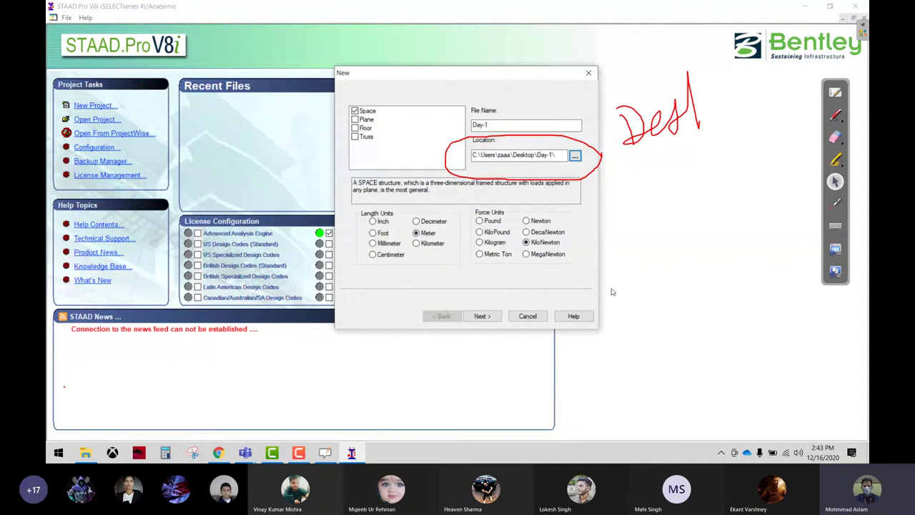
# - Erase the red ellipse and handwritten note from the screen
pyautogui.click(835, 137)
pyautogui.moveTo(627, 140)
pyautogui.mouseDown()
pyautogui.moveTo(641, 88)
pyautogui.moveTo(690, 100)
pyautogui.mouseUp()
pyautogui.click(837, 185)
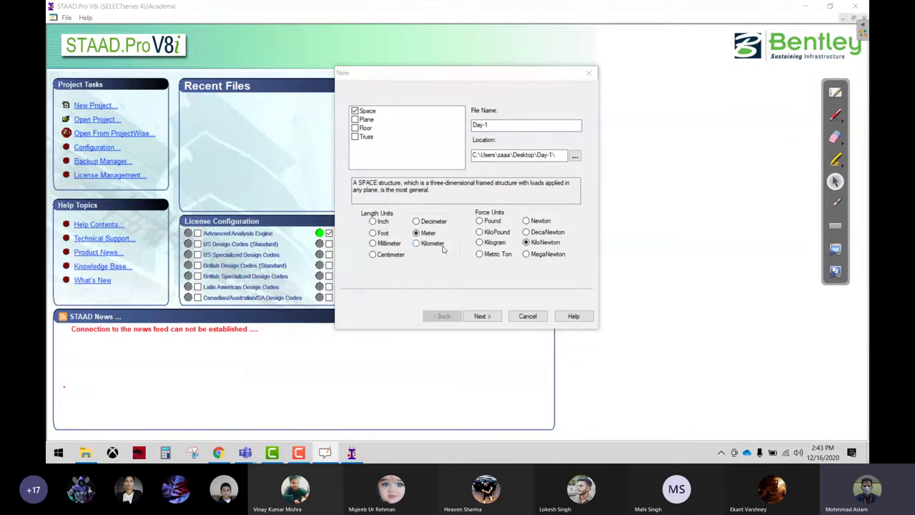
pyautogui.click(837, 116)
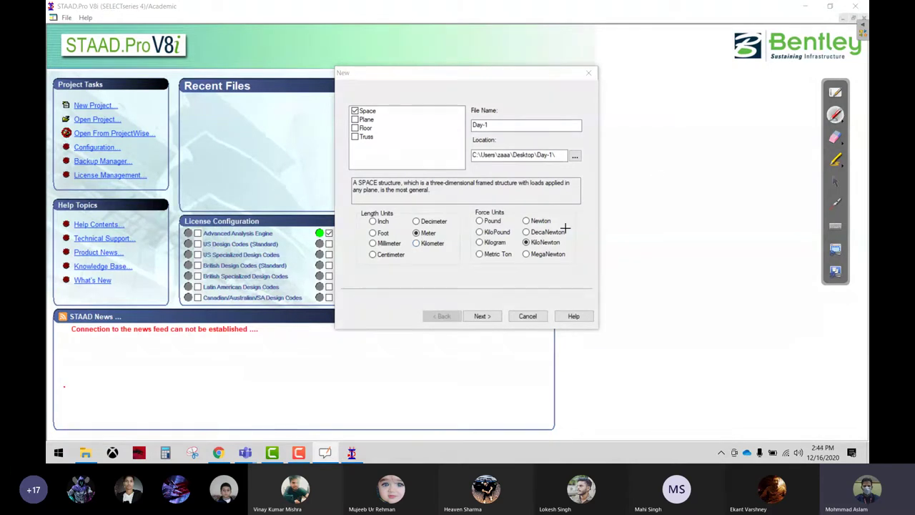
pyautogui.moveTo(580, 198)
pyautogui.mouseDown()
pyautogui.moveTo(374, 201)
pyautogui.moveTo(431, 280)
pyautogui.moveTo(499, 281)
pyautogui.moveTo(513, 197)
pyautogui.mouseUp()
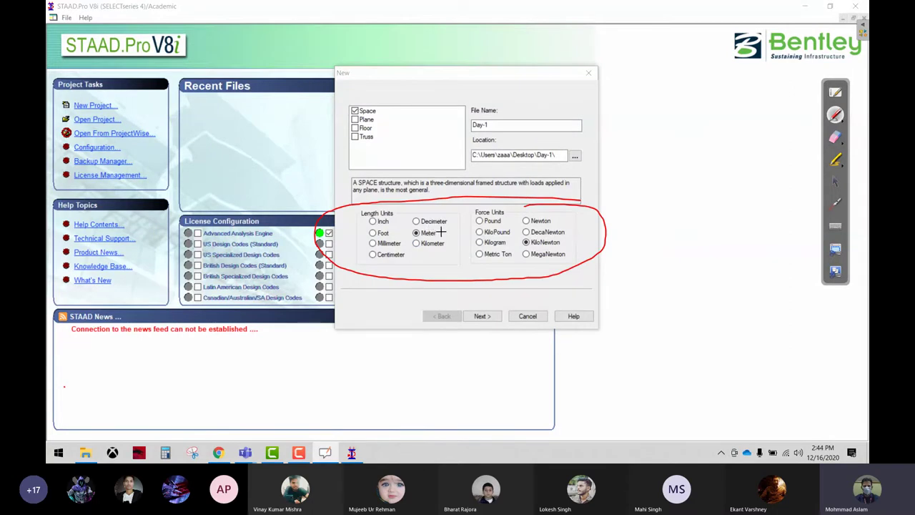
pyautogui.moveTo(439, 233); pyautogui.dragTo(444, 232)
pyautogui.moveTo(560, 242); pyautogui.dragTo(598, 224)
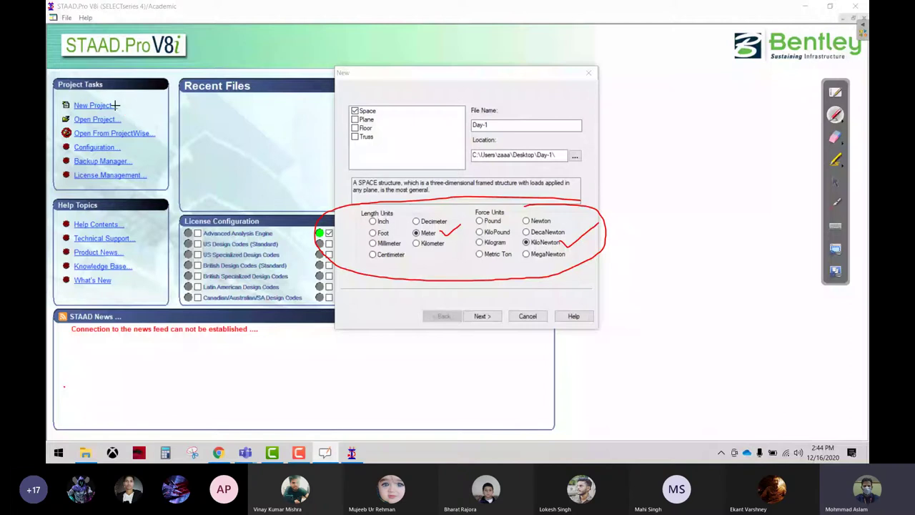
pyautogui.moveTo(115, 105); pyautogui.dragTo(210, 87)
pyautogui.moveTo(489, 307); pyautogui.dragTo(483, 303)
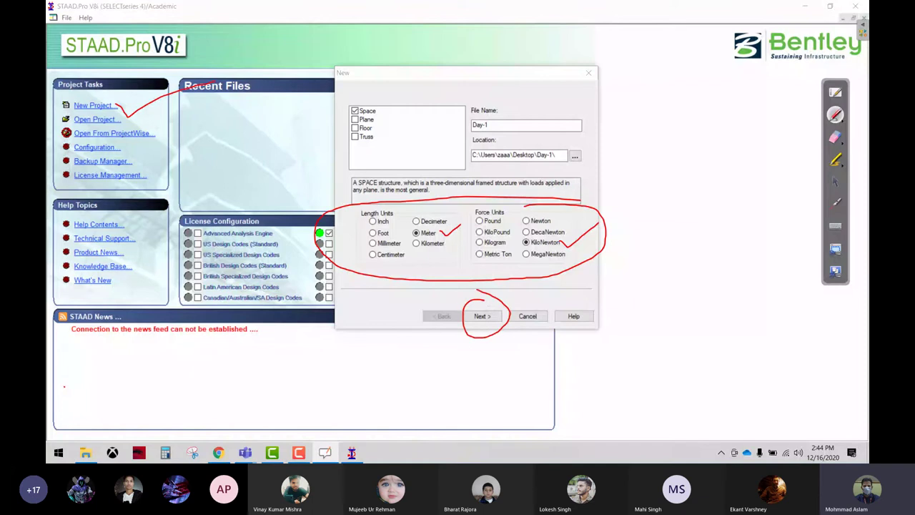
pyautogui.click(835, 138)
pyautogui.moveTo(588, 221)
pyautogui.mouseDown()
pyautogui.moveTo(623, 215)
pyautogui.moveTo(322, 254)
pyautogui.moveTo(178, 80)
pyautogui.mouseUp()
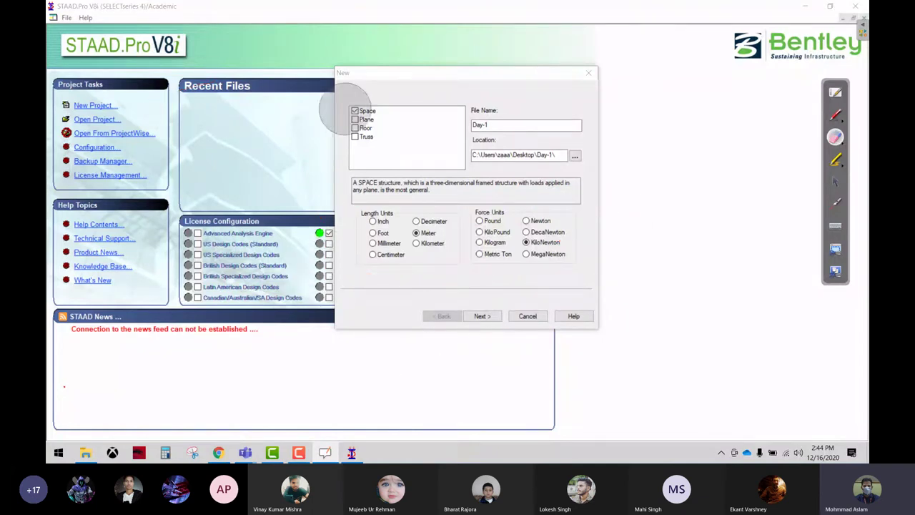
pyautogui.click(836, 183)
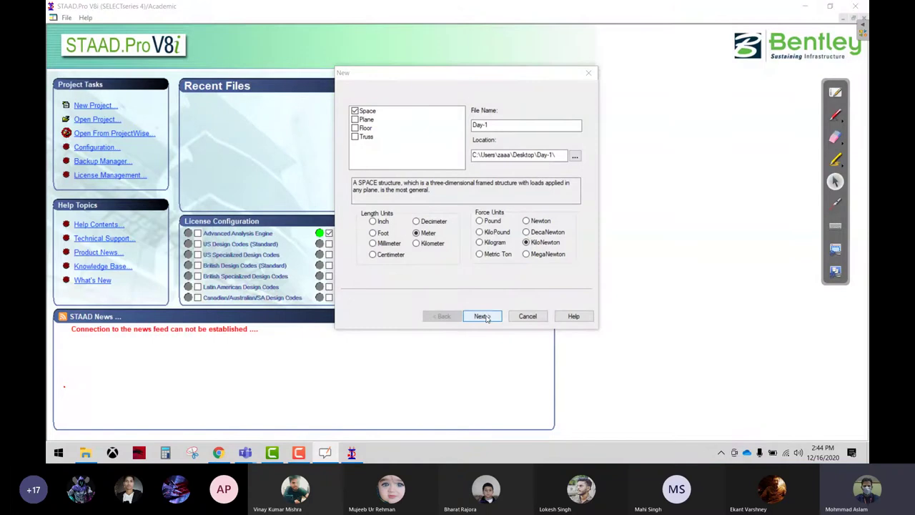
# - Advance to the model start-up options and try red ticks by Add Plate and Add Solid, then erase them
pyautogui.click(482, 316)
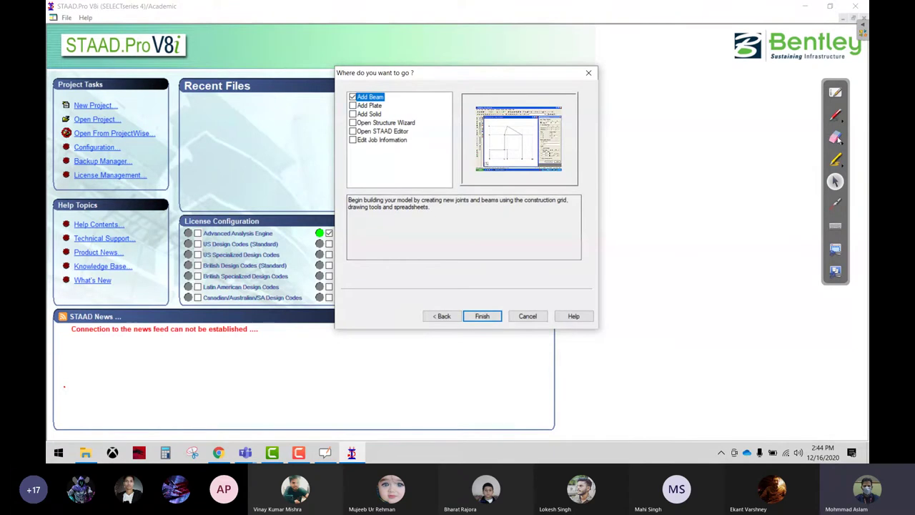
pyautogui.click(835, 115)
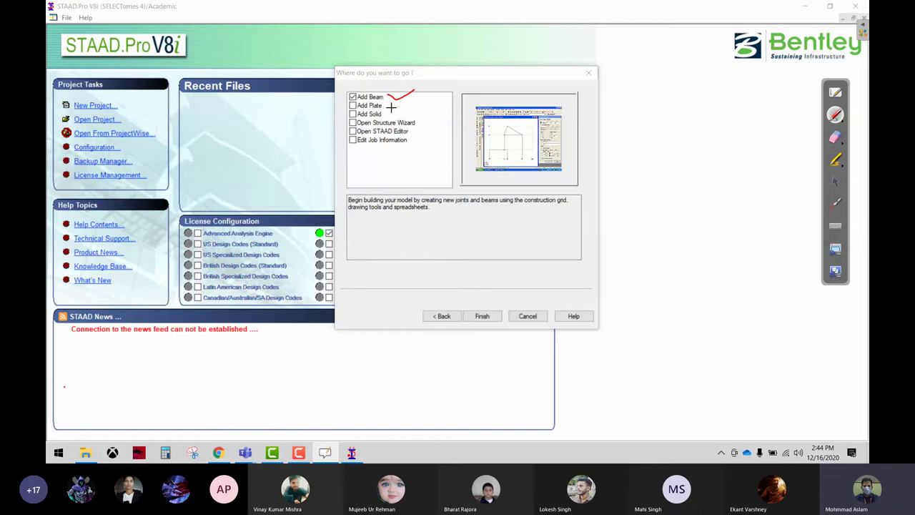
pyautogui.moveTo(385, 108)
pyautogui.mouseDown()
pyautogui.moveTo(411, 99)
pyautogui.moveTo(443, 108)
pyautogui.moveTo(452, 132)
pyautogui.mouseUp()
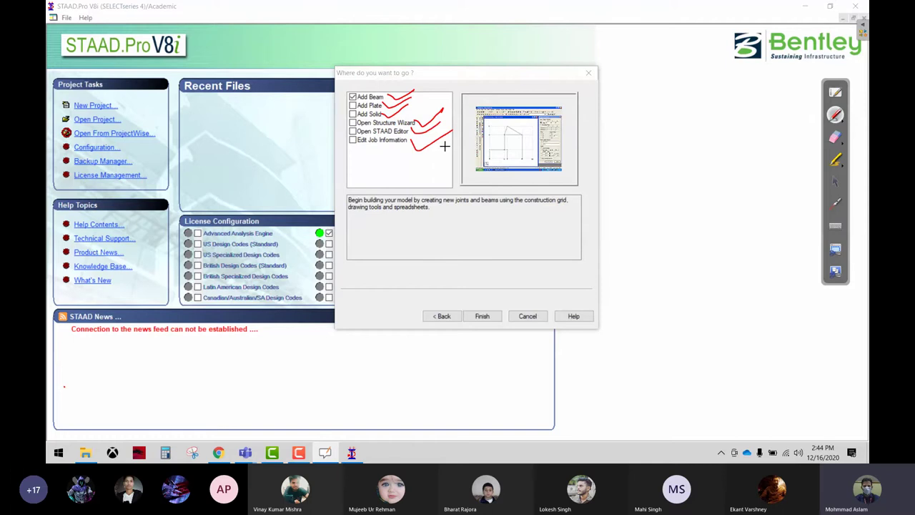
pyautogui.click(836, 136)
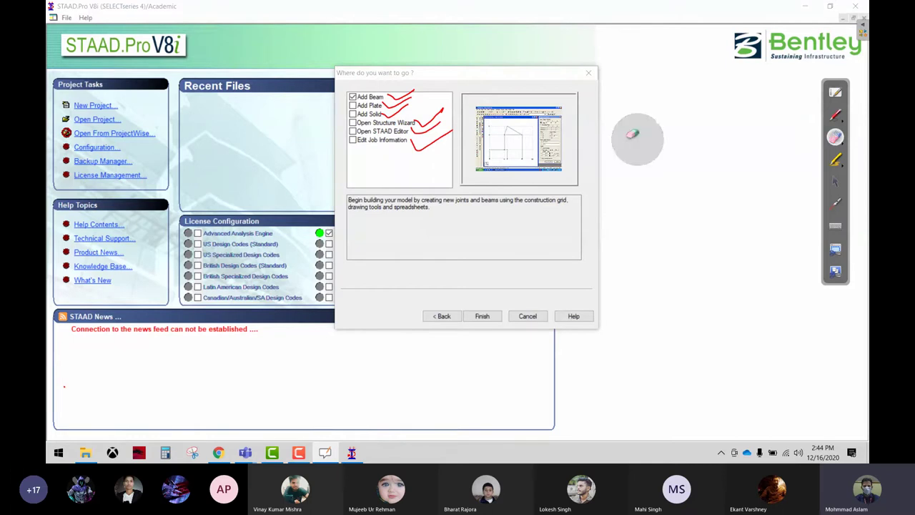
pyautogui.moveTo(445, 128)
pyautogui.mouseDown()
pyautogui.moveTo(378, 152)
pyautogui.moveTo(401, 100)
pyautogui.mouseUp()
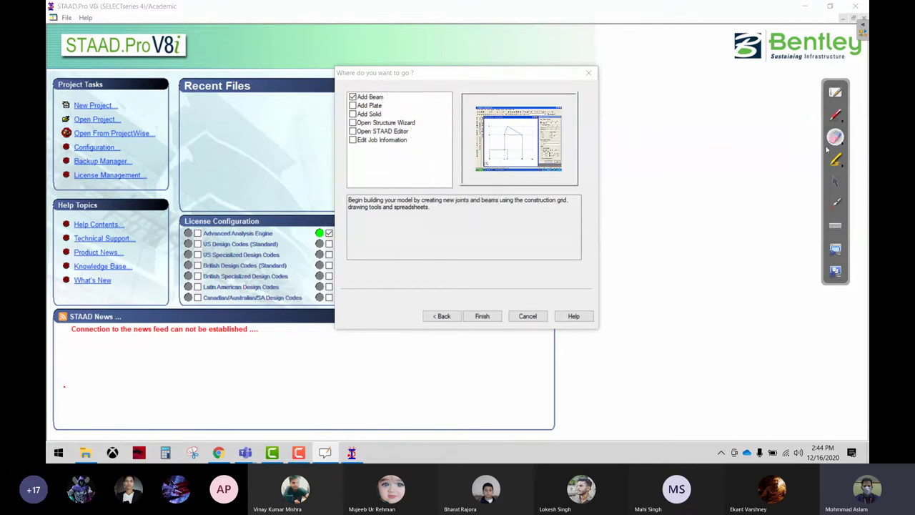
# - Draw a red pointer line from Add Beam, a large upward arrow, and an underline beneath its description
pyautogui.click(836, 115)
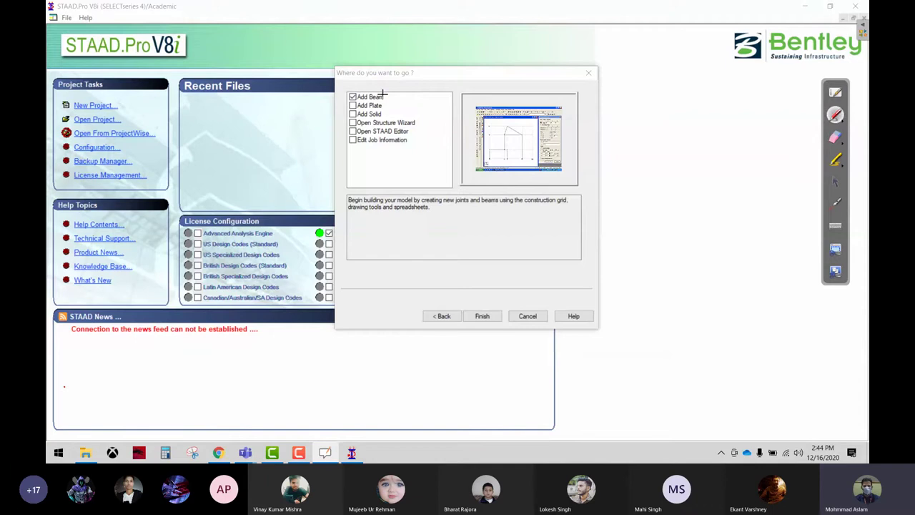
pyautogui.moveTo(411, 88); pyautogui.dragTo(485, 60)
pyautogui.moveTo(674, 98)
pyautogui.mouseDown()
pyautogui.moveTo(698, 133)
pyautogui.moveTo(675, 101)
pyautogui.mouseUp()
pyautogui.moveTo(677, 136); pyautogui.dragTo(698, 213)
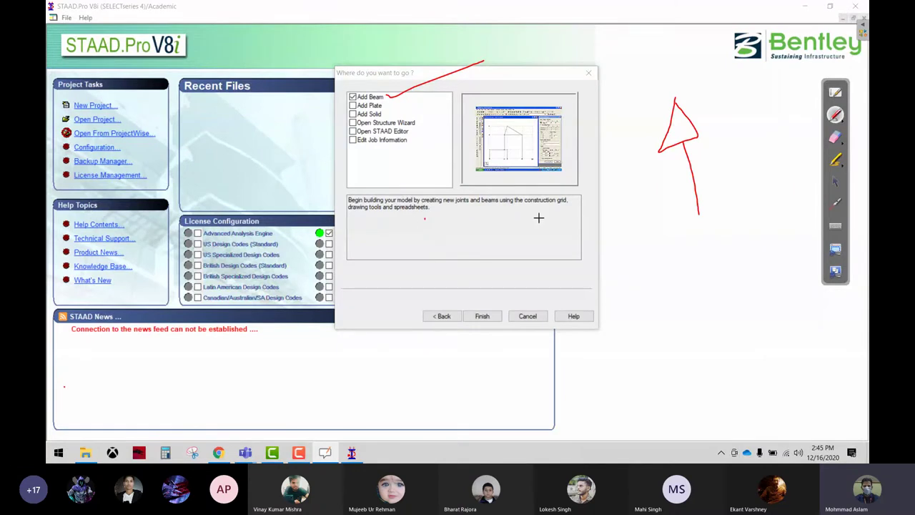
pyautogui.moveTo(421, 219)
pyautogui.mouseDown()
pyautogui.moveTo(569, 214)
pyautogui.moveTo(519, 322)
pyautogui.moveTo(438, 250)
pyautogui.moveTo(437, 237)
pyautogui.mouseUp()
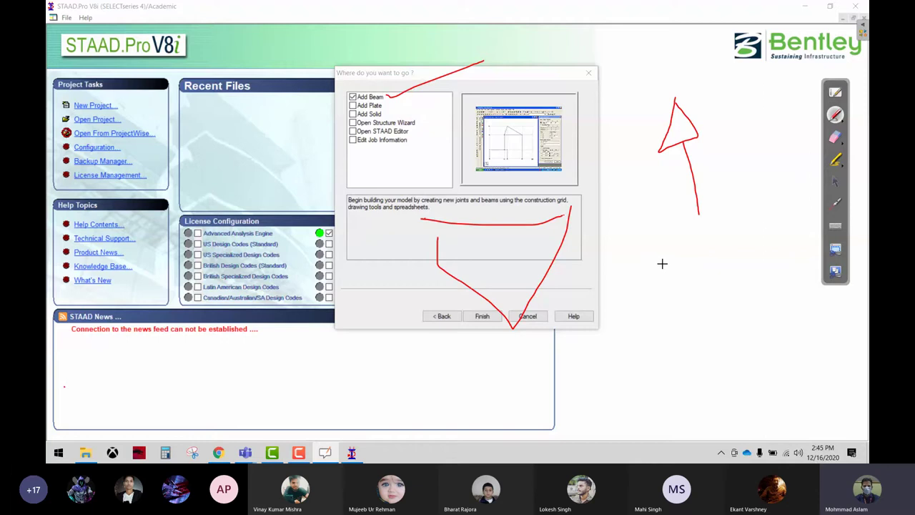
# - Erase the description underline, then link Add Plate to a handwritten 'FLOOR | SLAB' note
pyautogui.click(843, 137)
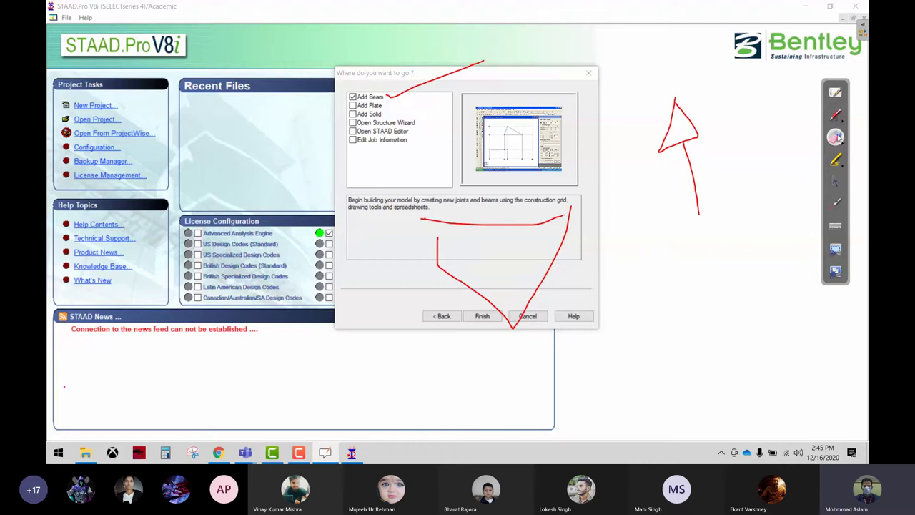
pyautogui.moveTo(571, 216)
pyautogui.mouseDown()
pyautogui.moveTo(381, 210)
pyautogui.moveTo(459, 289)
pyautogui.moveTo(444, 250)
pyautogui.mouseUp()
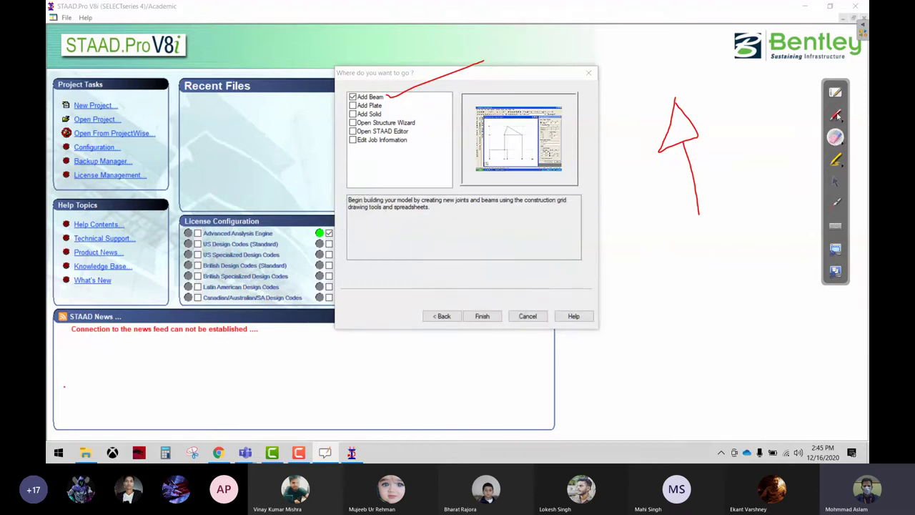
pyautogui.click(835, 114)
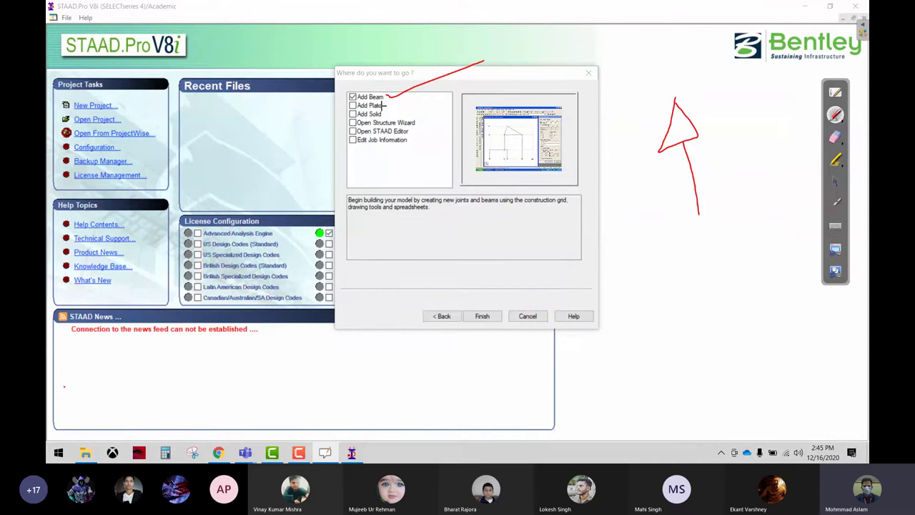
pyautogui.moveTo(391, 111)
pyautogui.mouseDown()
pyautogui.moveTo(562, 75)
pyautogui.moveTo(612, 37)
pyautogui.moveTo(627, 50)
pyautogui.moveTo(631, 82)
pyautogui.mouseUp()
pyautogui.moveTo(646, 48); pyautogui.dragTo(663, 47)
pyautogui.moveTo(666, 46)
pyautogui.mouseDown()
pyautogui.moveTo(667, 79)
pyautogui.moveTo(708, 40)
pyautogui.mouseUp()
pyautogui.moveTo(721, 8); pyautogui.dragTo(717, 105)
pyautogui.moveTo(748, 33)
pyautogui.mouseDown()
pyautogui.moveTo(720, 83)
pyautogui.moveTo(767, 80)
pyautogui.mouseUp()
pyautogui.moveTo(790, 49); pyautogui.dragTo(792, 70)
pyautogui.moveTo(802, 29); pyautogui.dragTo(804, 74)
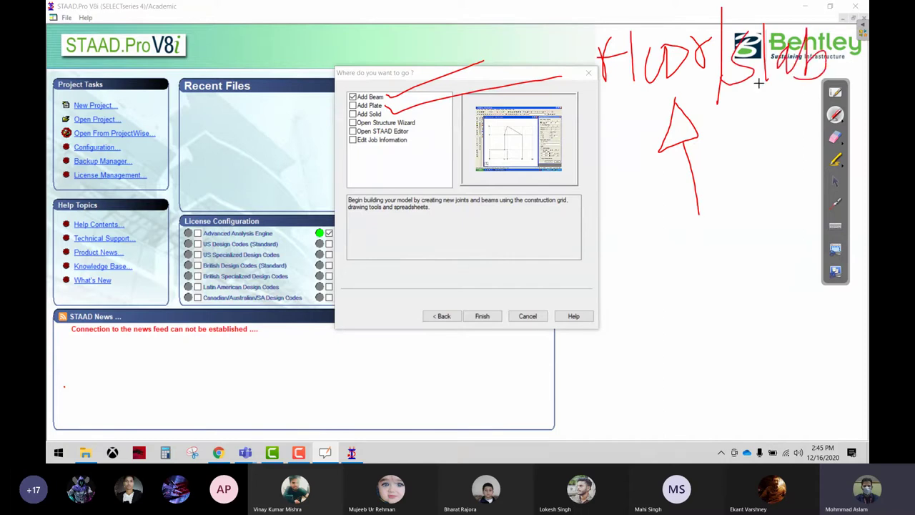
# - Sketch a tilted plate square and a pointer toward Add Solid, then erase the arrows over the dialog
pyautogui.moveTo(528, 274)
pyautogui.mouseDown()
pyautogui.moveTo(689, 299)
pyautogui.moveTo(503, 276)
pyautogui.mouseUp()
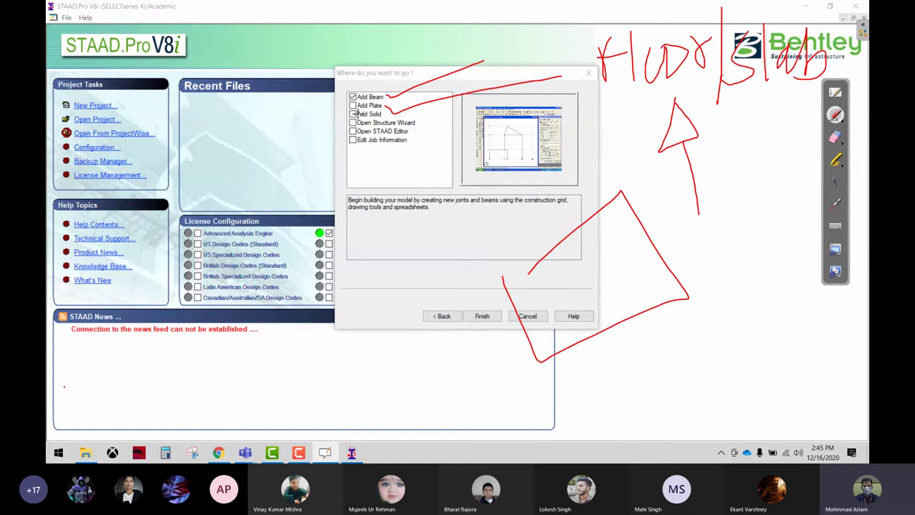
pyautogui.moveTo(250, 123)
pyautogui.mouseDown()
pyautogui.moveTo(351, 114)
pyautogui.moveTo(336, 131)
pyautogui.mouseUp()
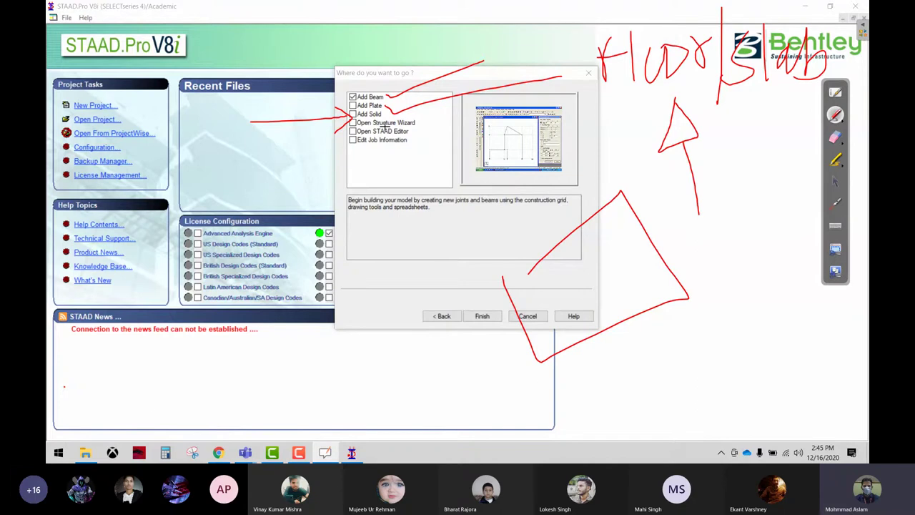
pyautogui.click(835, 137)
pyautogui.moveTo(533, 75)
pyautogui.mouseDown()
pyautogui.moveTo(446, 66)
pyautogui.moveTo(772, 164)
pyautogui.moveTo(551, 343)
pyautogui.moveTo(605, 291)
pyautogui.mouseUp()
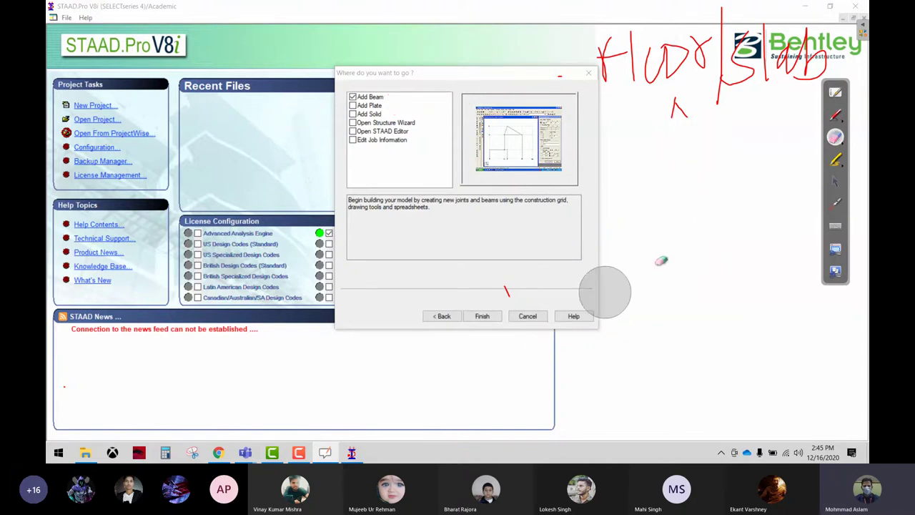
# - Tick Open Structure Wizard, circle Finish, outline a window by the preview, and arrow toward the wizard
pyautogui.click(835, 114)
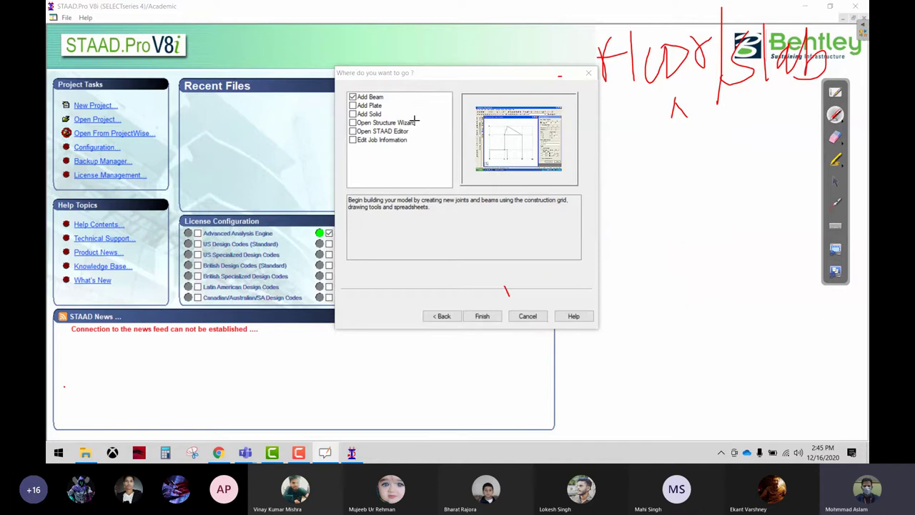
pyautogui.moveTo(415, 120); pyautogui.dragTo(450, 102)
pyautogui.moveTo(459, 313)
pyautogui.mouseDown()
pyautogui.moveTo(521, 304)
pyautogui.moveTo(503, 293)
pyautogui.mouseUp()
pyautogui.moveTo(575, 265)
pyautogui.mouseDown()
pyautogui.moveTo(774, 190)
pyautogui.moveTo(591, 129)
pyautogui.moveTo(546, 147)
pyautogui.mouseUp()
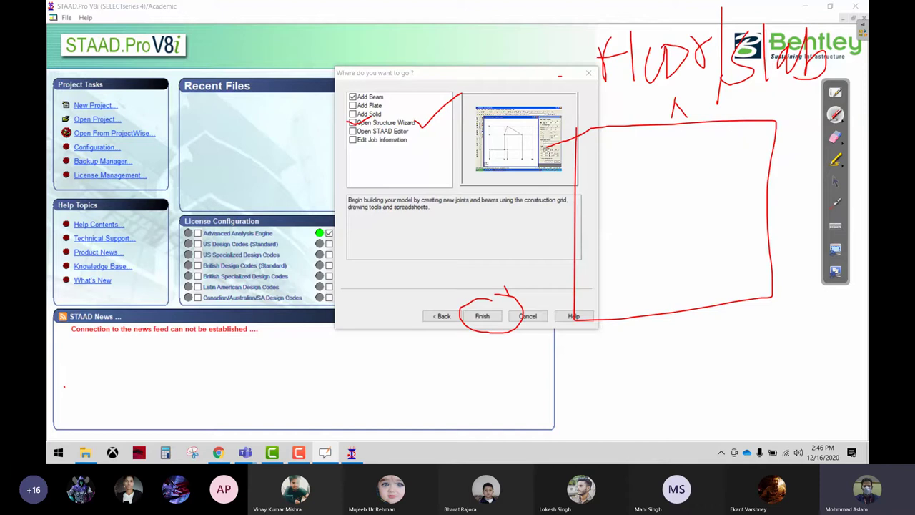
pyautogui.moveTo(254, 151)
pyautogui.mouseDown()
pyautogui.moveTo(349, 130)
pyautogui.moveTo(336, 123)
pyautogui.mouseUp()
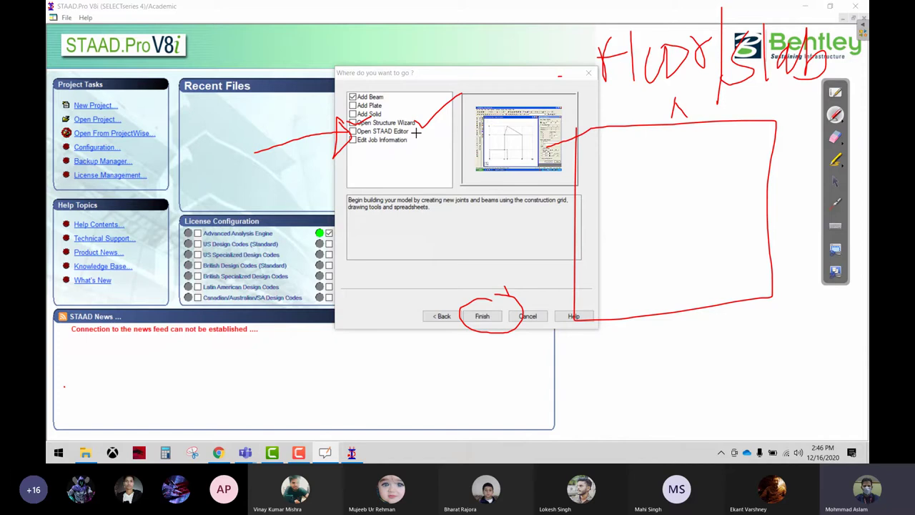
# - Mark Open STAAD Editor, underline Edit Job Information, then erase all red ink including FLOOR | SLAB
pyautogui.moveTo(413, 133)
pyautogui.mouseDown()
pyautogui.moveTo(451, 133)
pyautogui.moveTo(458, 227)
pyautogui.moveTo(492, 187)
pyautogui.moveTo(456, 228)
pyautogui.mouseUp()
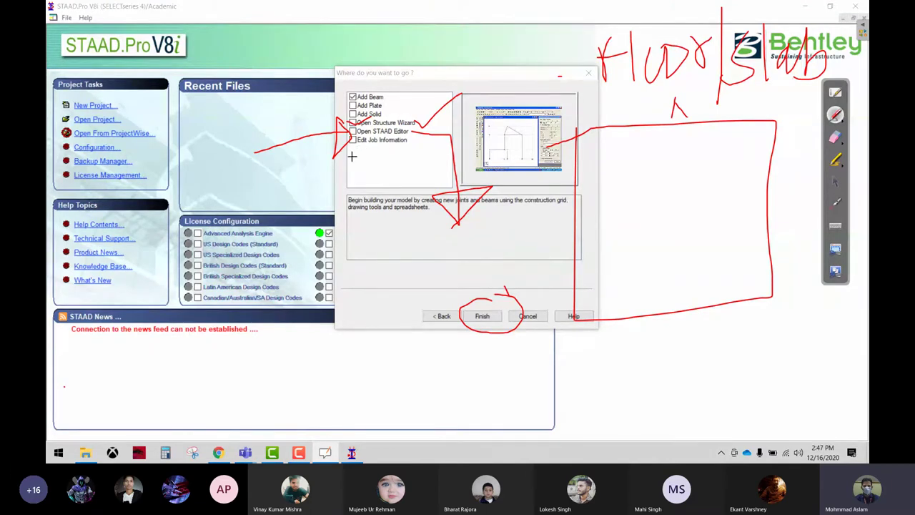
pyautogui.moveTo(371, 150)
pyautogui.mouseDown()
pyautogui.moveTo(418, 140)
pyautogui.moveTo(325, 149)
pyautogui.moveTo(377, 163)
pyautogui.mouseUp()
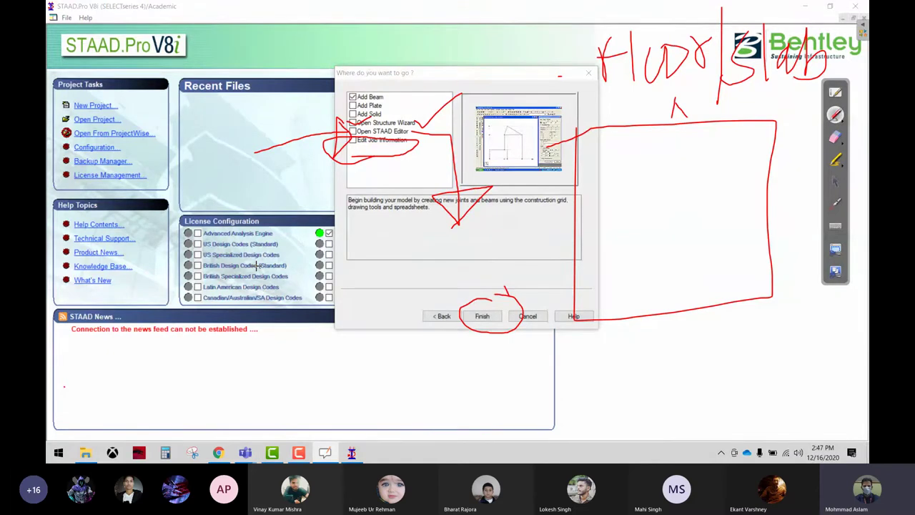
pyautogui.click(835, 136)
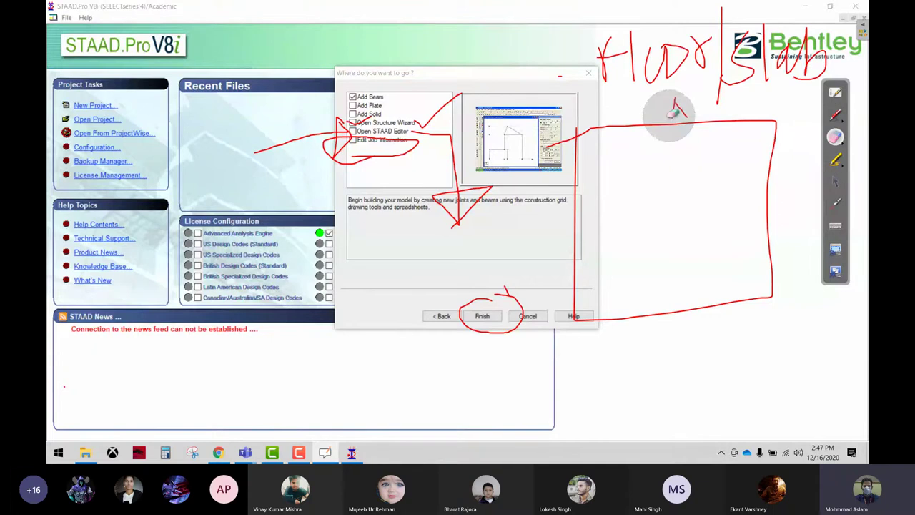
pyautogui.moveTo(668, 115)
pyautogui.mouseDown()
pyautogui.moveTo(560, 346)
pyautogui.moveTo(662, 27)
pyautogui.moveTo(750, 159)
pyautogui.mouseUp()
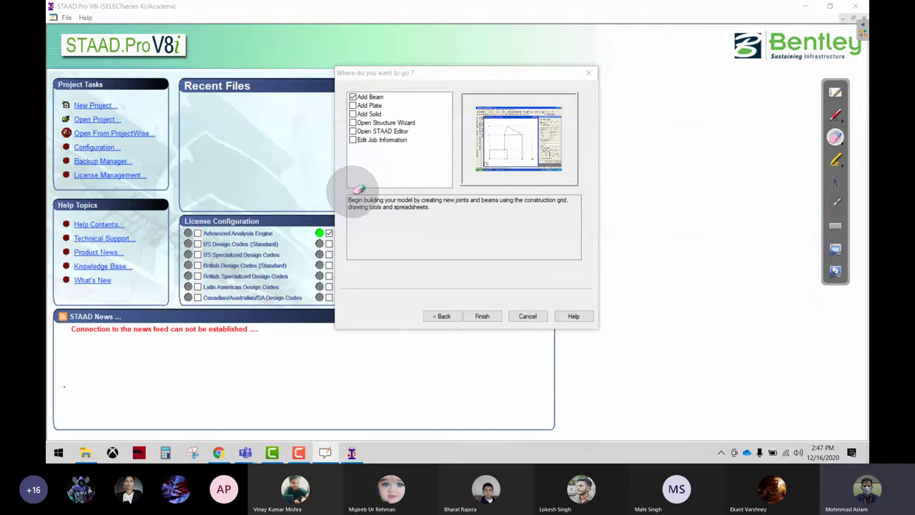
# - Revisit the Day-1 project settings page, then advance and Finish with Add Beam checked
pyautogui.click(836, 182)
pyautogui.click(442, 315)
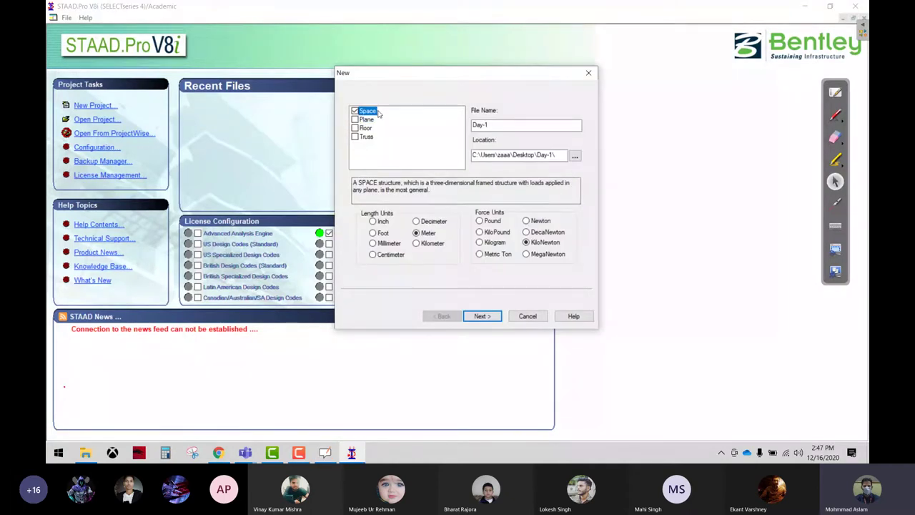
pyautogui.click(482, 316)
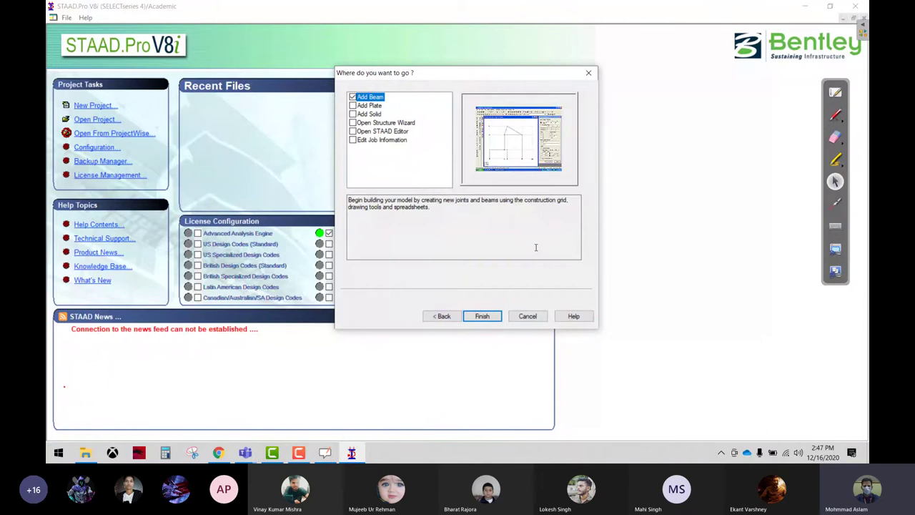
pyautogui.click(480, 317)
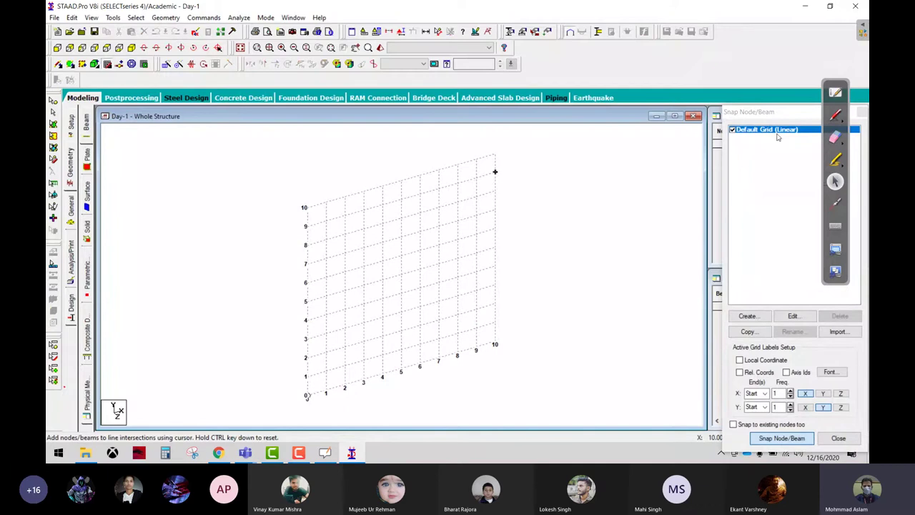
# - Ring the default grid, page tabs, main toolbars and Snap Node/Beam panel in red, ticking the grid
pyautogui.click(835, 114)
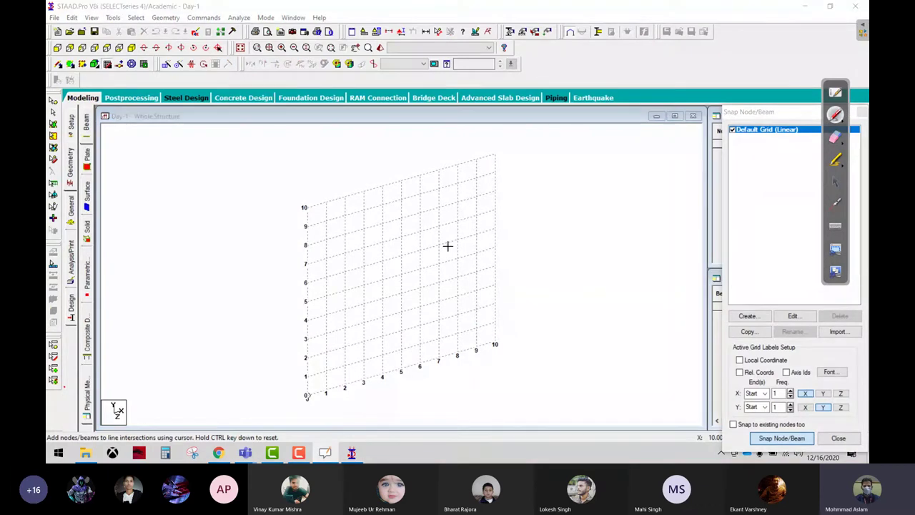
pyautogui.moveTo(284, 167)
pyautogui.mouseDown()
pyautogui.moveTo(284, 236)
pyautogui.moveTo(375, 412)
pyautogui.moveTo(522, 209)
pyautogui.moveTo(315, 150)
pyautogui.moveTo(278, 187)
pyautogui.mouseUp()
pyautogui.moveTo(566, 212); pyautogui.dragTo(668, 196)
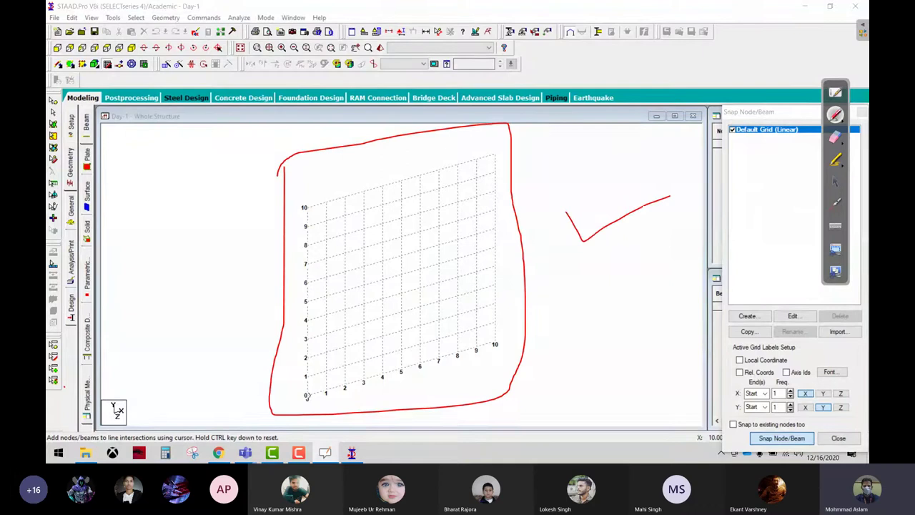
pyautogui.moveTo(129, 182)
pyautogui.mouseDown()
pyautogui.moveTo(49, 90)
pyautogui.moveTo(46, 363)
pyautogui.moveTo(59, 438)
pyautogui.moveTo(122, 183)
pyautogui.moveTo(115, 169)
pyautogui.mouseUp()
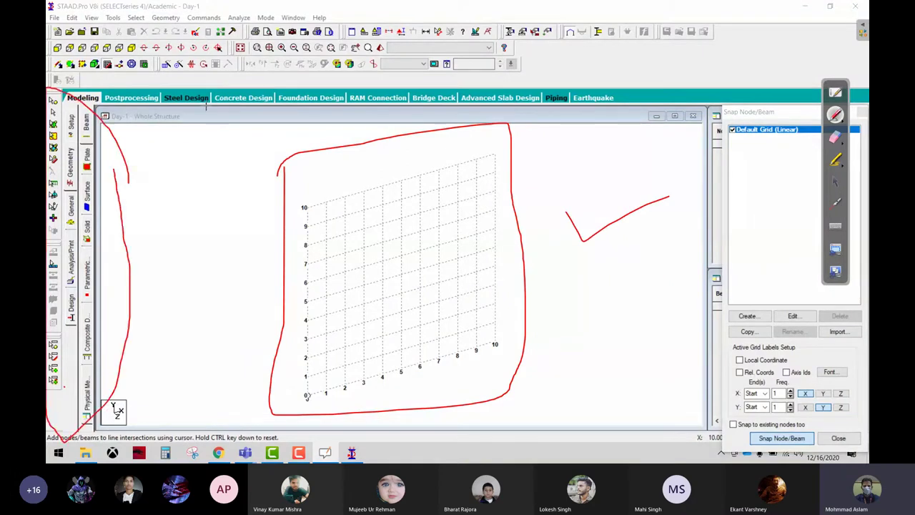
pyautogui.moveTo(118, 83)
pyautogui.mouseDown()
pyautogui.moveTo(708, 54)
pyautogui.moveTo(274, 14)
pyautogui.moveTo(57, 68)
pyautogui.mouseUp()
pyautogui.moveTo(791, 78)
pyautogui.mouseDown()
pyautogui.moveTo(700, 332)
pyautogui.moveTo(779, 443)
pyautogui.moveTo(863, 165)
pyautogui.moveTo(754, 84)
pyautogui.mouseUp()
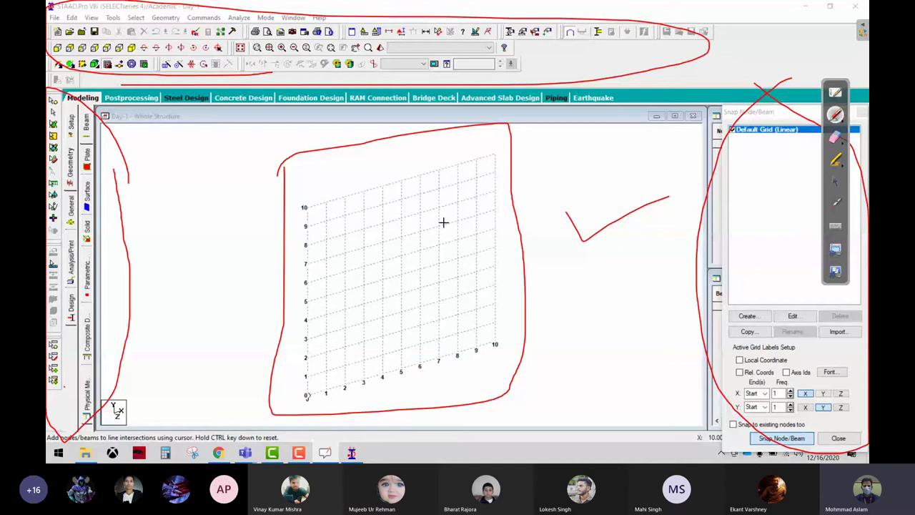
pyautogui.click(836, 181)
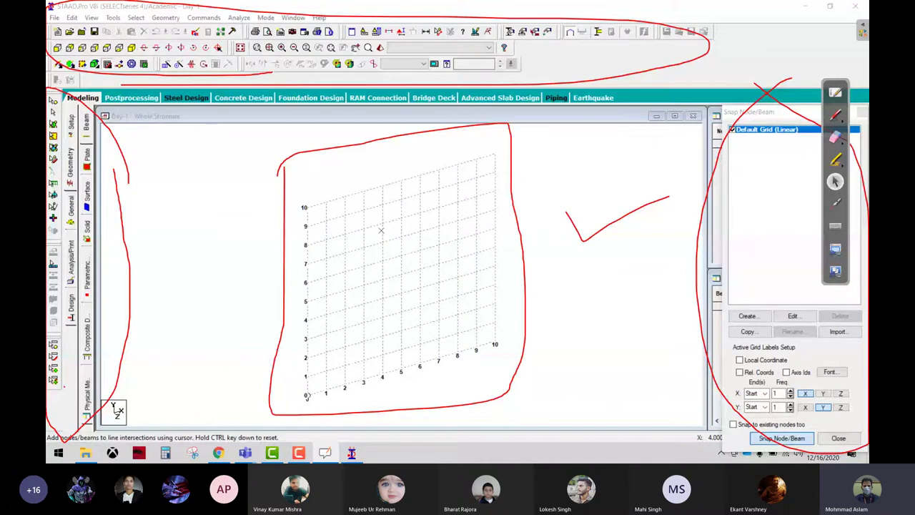
# - Draw three connected trial beams on the grid points, then box-select them all and press Delete
pyautogui.click(326, 277)
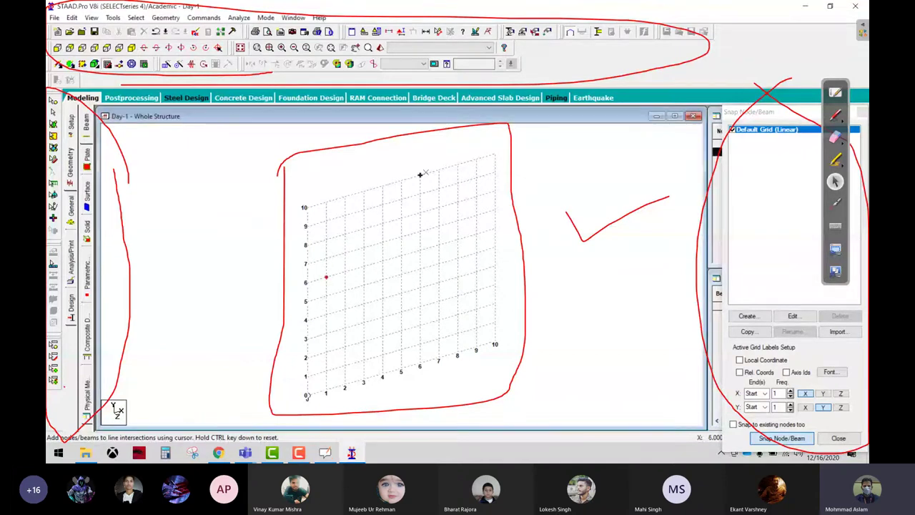
pyautogui.click(420, 175)
pyautogui.click(475, 273)
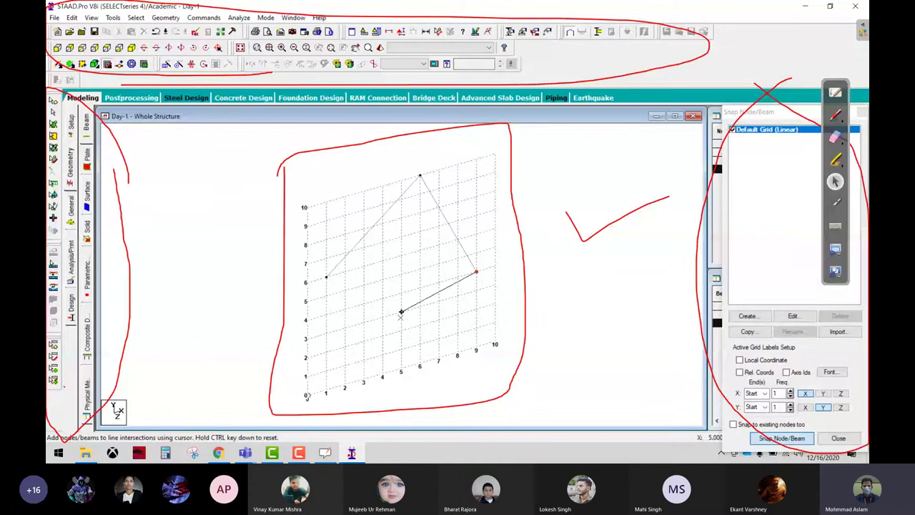
pyautogui.click(346, 366)
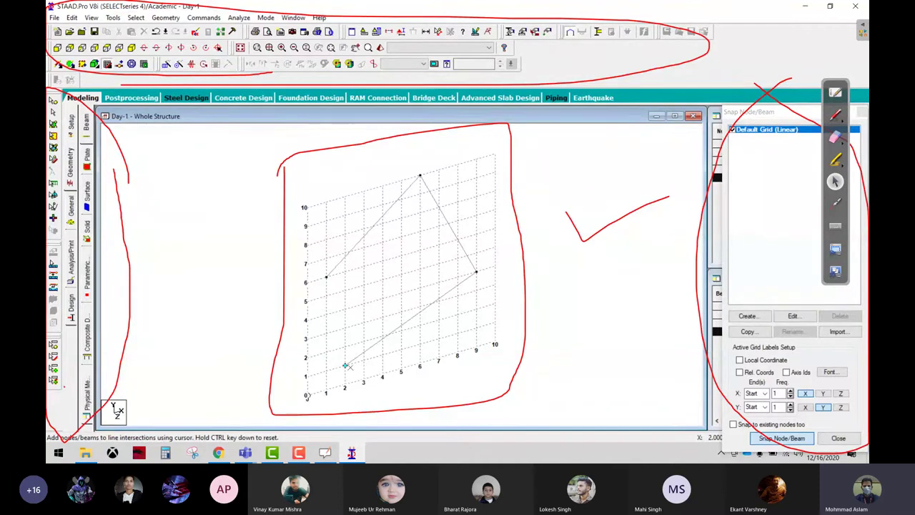
pyautogui.click(345, 365)
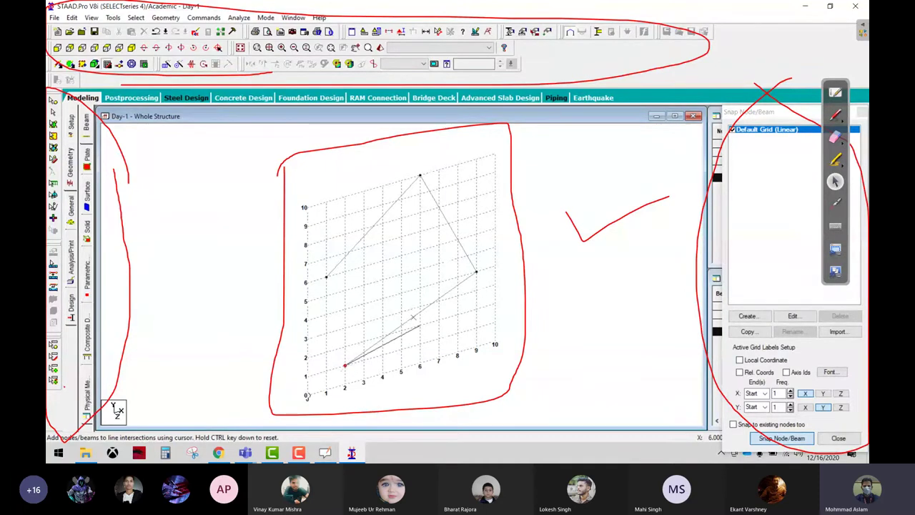
pyautogui.press('Escape')
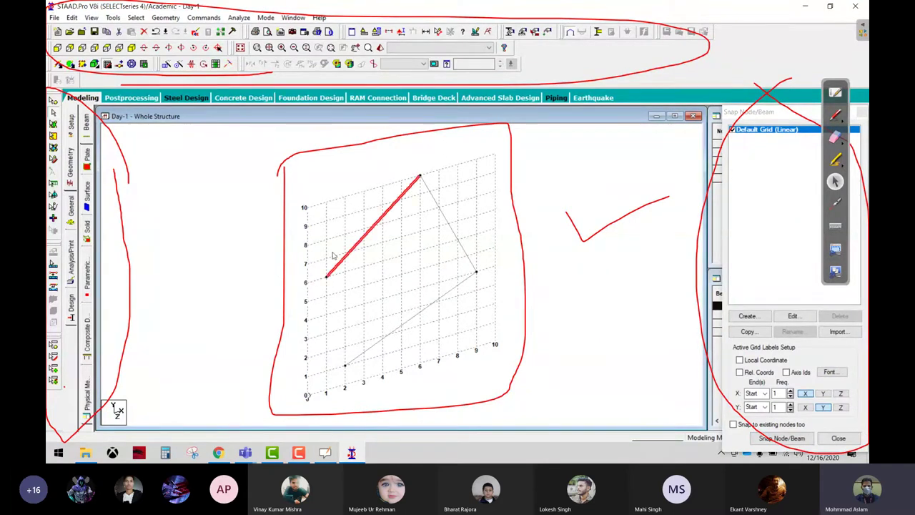
pyautogui.moveTo(303, 169); pyautogui.dragTo(467, 355)
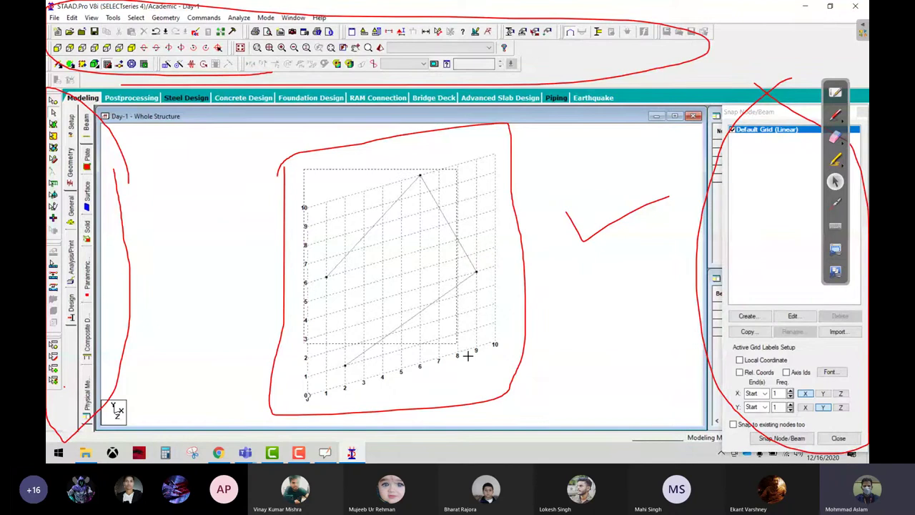
pyautogui.press('Delete')
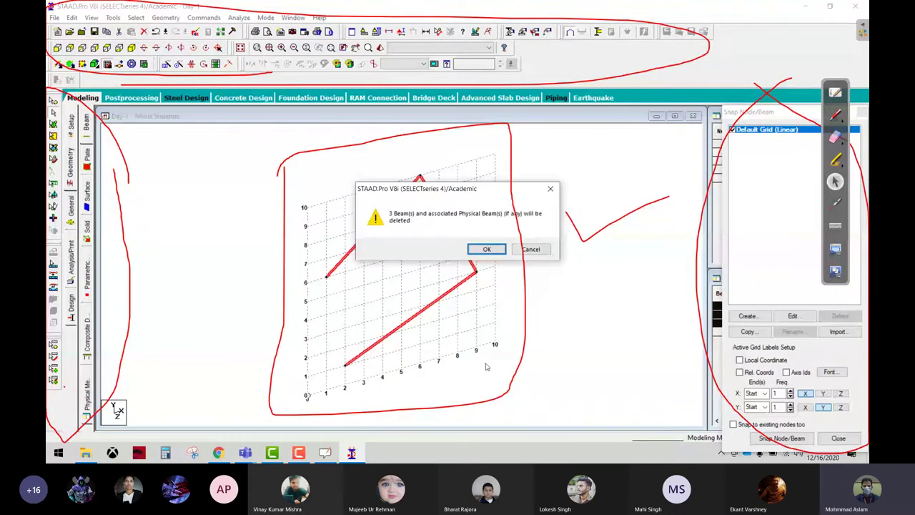
# - Confirm deletion of the three beams and wipe the red ink from around the grid
pyautogui.press('Return')
pyautogui.press('Return')
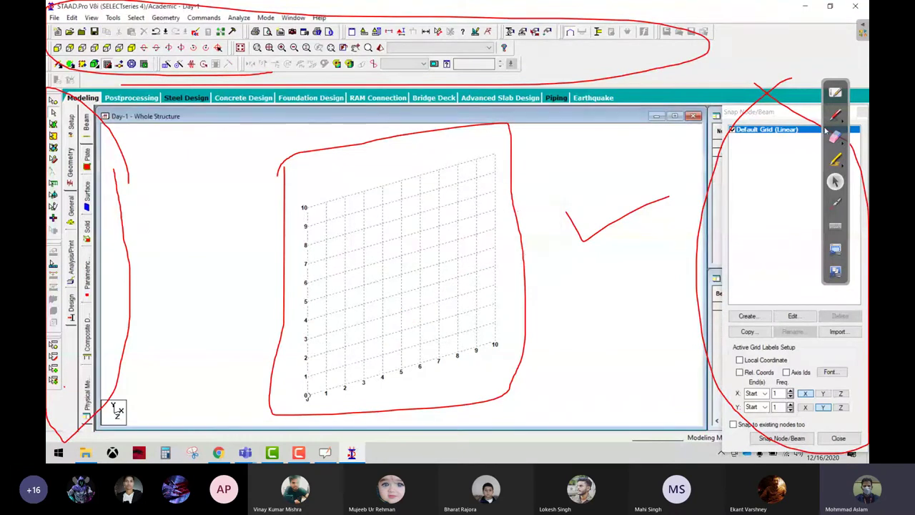
pyautogui.click(835, 137)
pyautogui.moveTo(225, 181)
pyautogui.mouseDown()
pyautogui.moveTo(384, 354)
pyautogui.moveTo(273, 336)
pyautogui.moveTo(815, 356)
pyautogui.moveTo(817, 449)
pyautogui.moveTo(833, 79)
pyautogui.moveTo(815, 154)
pyautogui.moveTo(655, 125)
pyautogui.moveTo(472, 71)
pyautogui.moveTo(72, 36)
pyautogui.moveTo(112, 164)
pyautogui.moveTo(122, 297)
pyautogui.moveTo(82, 421)
pyautogui.mouseUp()
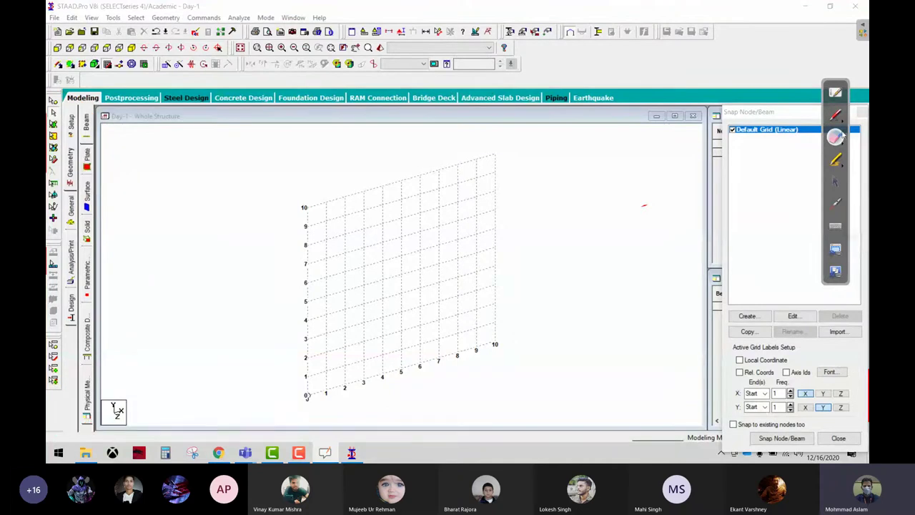
# - Mark the empty STAAD grid in red ink with outlines, a right-pointing arrow and edge loops, then return to OpenBoard
pyautogui.click(835, 115)
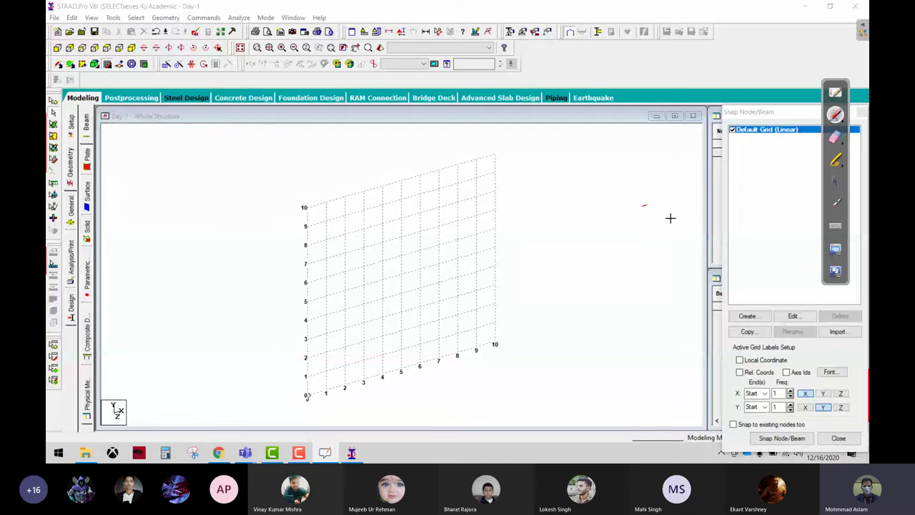
pyautogui.moveTo(294, 199)
pyautogui.mouseDown()
pyautogui.moveTo(297, 233)
pyautogui.moveTo(555, 184)
pyautogui.moveTo(266, 196)
pyautogui.mouseUp()
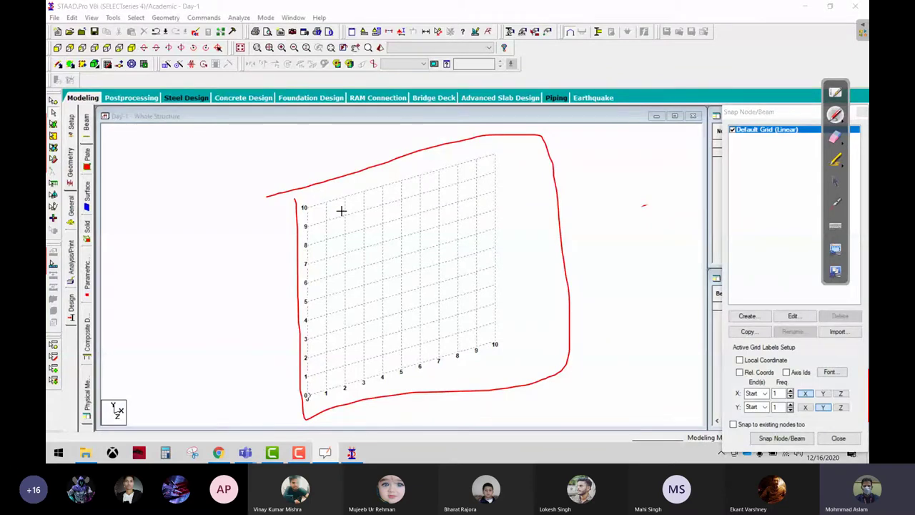
pyautogui.moveTo(551, 231)
pyautogui.mouseDown()
pyautogui.moveTo(705, 187)
pyautogui.moveTo(674, 171)
pyautogui.moveTo(706, 189)
pyautogui.mouseUp()
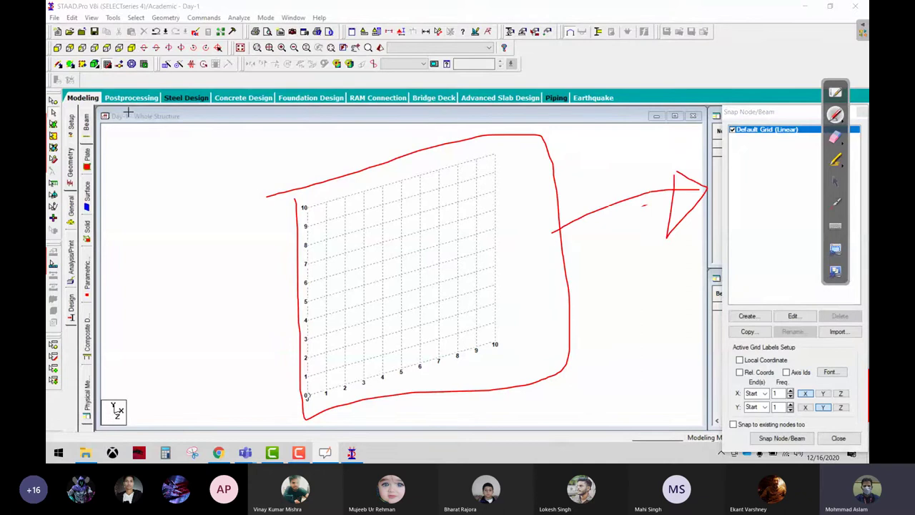
pyautogui.moveTo(80, 83); pyautogui.dragTo(47, 248)
pyautogui.moveTo(49, 104); pyautogui.dragTo(71, 80)
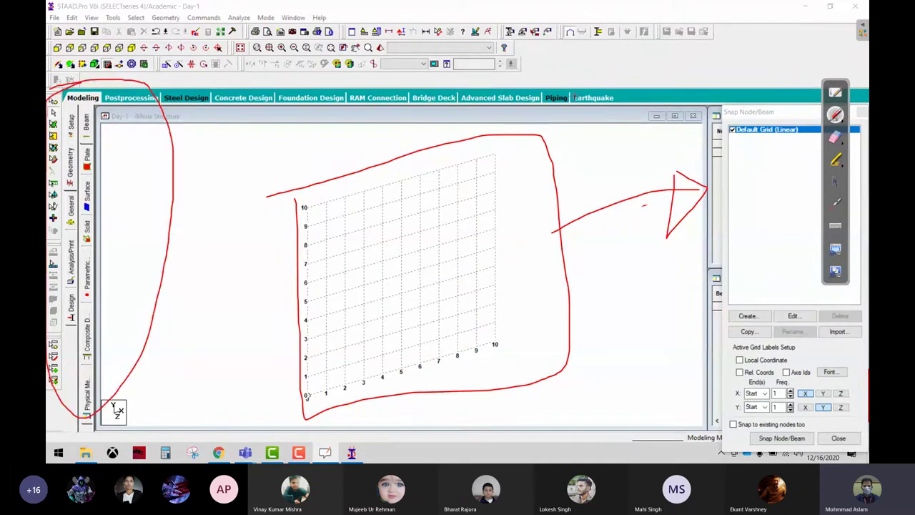
pyautogui.moveTo(644, 87)
pyautogui.mouseDown()
pyautogui.moveTo(280, 79)
pyautogui.moveTo(54, 87)
pyautogui.moveTo(369, 118)
pyautogui.moveTo(558, 113)
pyautogui.moveTo(652, 92)
pyautogui.mouseUp()
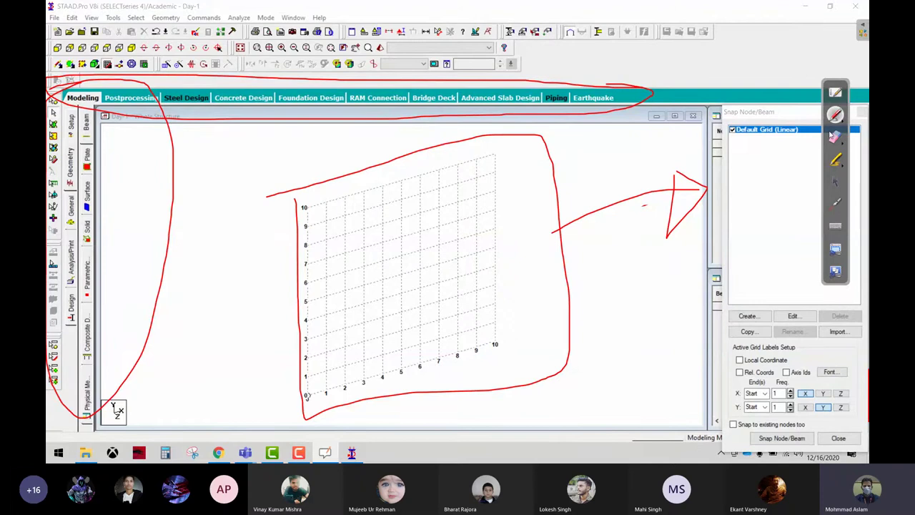
pyautogui.click(835, 92)
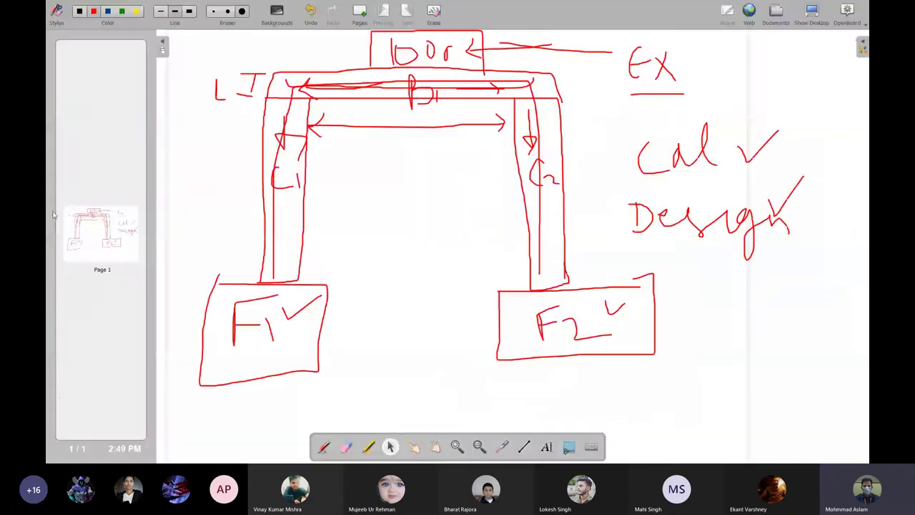
# - On a new page 2, sketch a beam and a column with axial arrows, labelled 'axial'
pyautogui.click(379, 7)
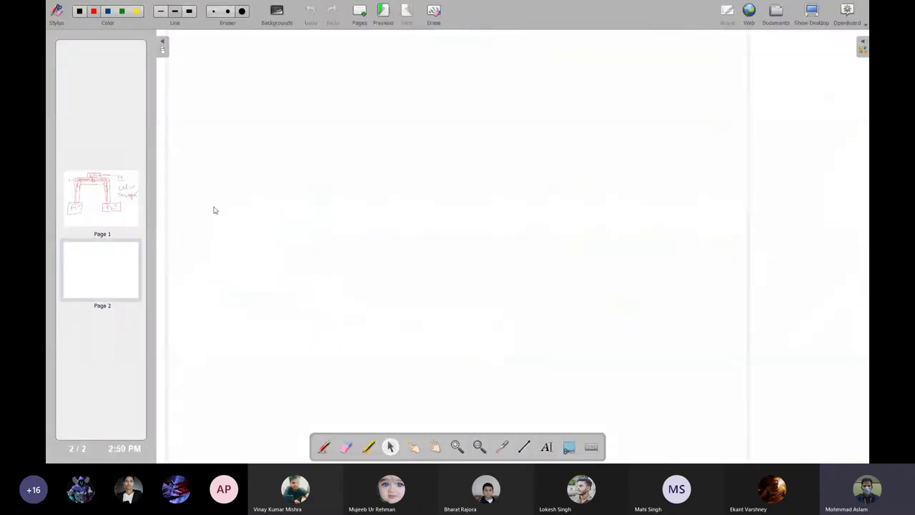
pyautogui.click(227, 12)
pyautogui.click(175, 12)
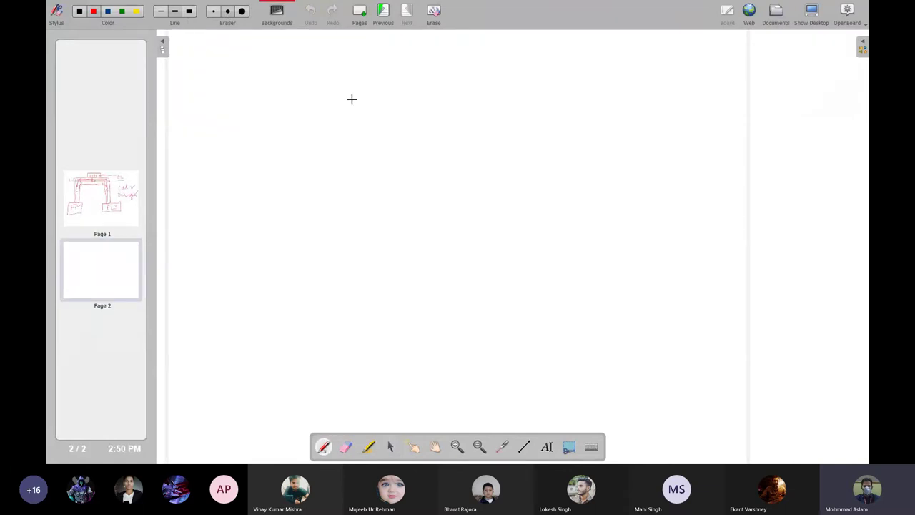
pyautogui.moveTo(296, 93)
pyautogui.mouseDown()
pyautogui.moveTo(564, 91)
pyautogui.moveTo(299, 110)
pyautogui.mouseUp()
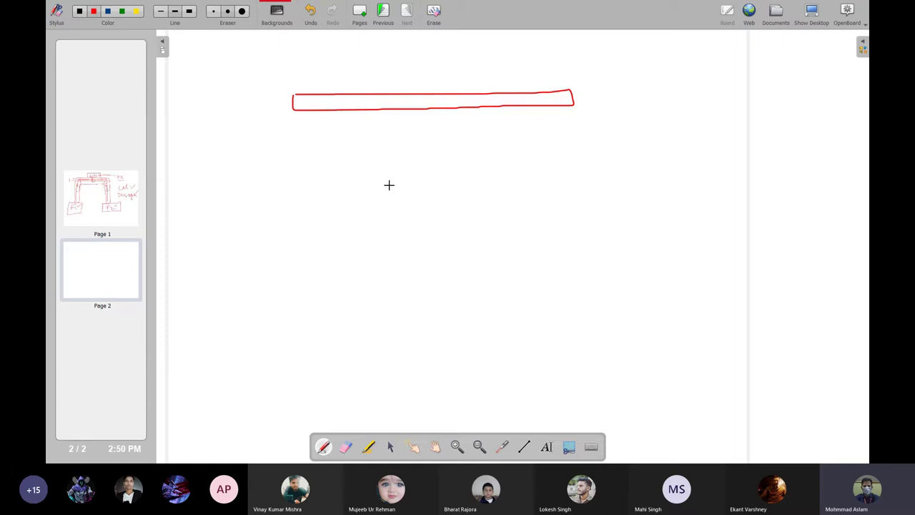
pyautogui.moveTo(459, 173)
pyautogui.mouseDown()
pyautogui.moveTo(485, 270)
pyautogui.moveTo(482, 166)
pyautogui.mouseUp()
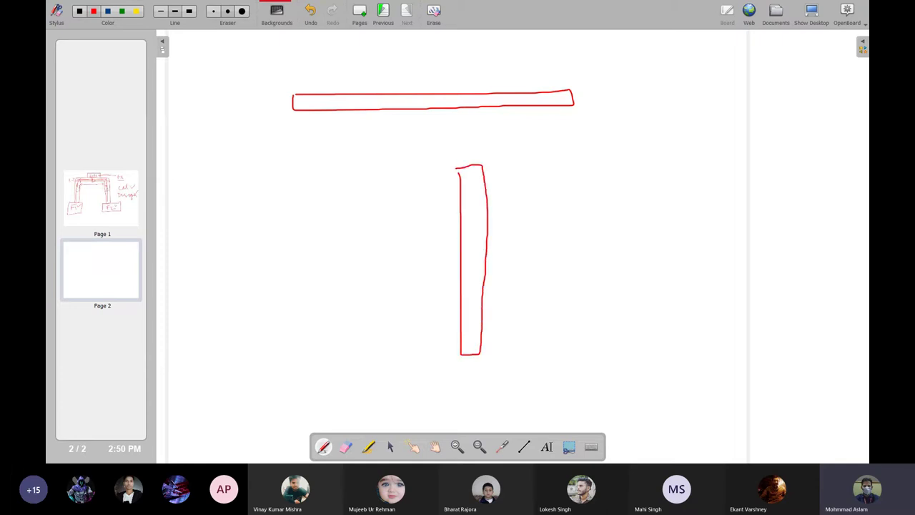
pyautogui.moveTo(466, 118); pyautogui.dragTo(470, 156)
pyautogui.moveTo(475, 363); pyautogui.dragTo(483, 414)
pyautogui.moveTo(545, 223)
pyautogui.mouseDown()
pyautogui.moveTo(548, 248)
pyautogui.moveTo(579, 249)
pyautogui.mouseUp()
pyautogui.moveTo(577, 226)
pyautogui.mouseDown()
pyautogui.moveTo(559, 251)
pyautogui.moveTo(683, 250)
pyautogui.mouseUp()
# - Add downward load arrows on the beam and sketch its sagging deflected shape
pyautogui.moveTo(378, 55); pyautogui.dragTo(383, 95)
pyautogui.moveTo(372, 81); pyautogui.dragTo(382, 95)
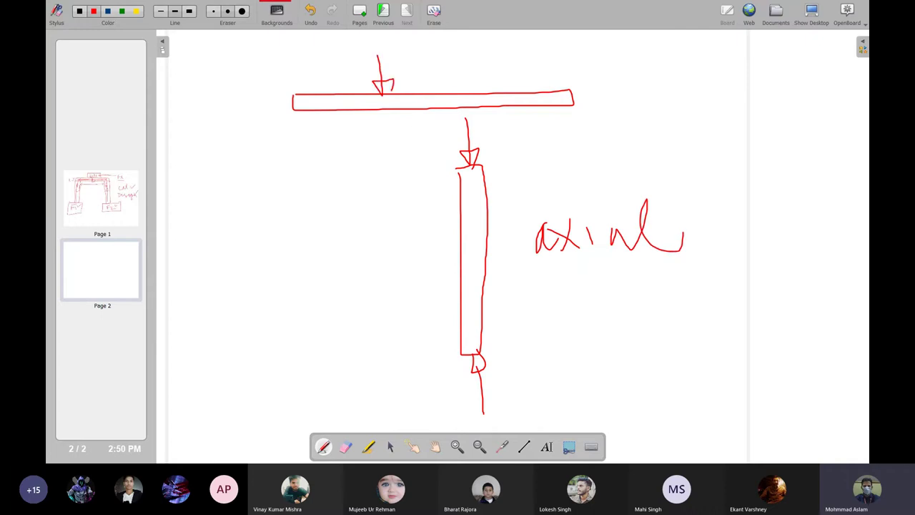
pyautogui.moveTo(429, 48)
pyautogui.mouseDown()
pyautogui.moveTo(434, 97)
pyautogui.moveTo(448, 75)
pyautogui.mouseUp()
pyautogui.moveTo(491, 43); pyautogui.dragTo(498, 102)
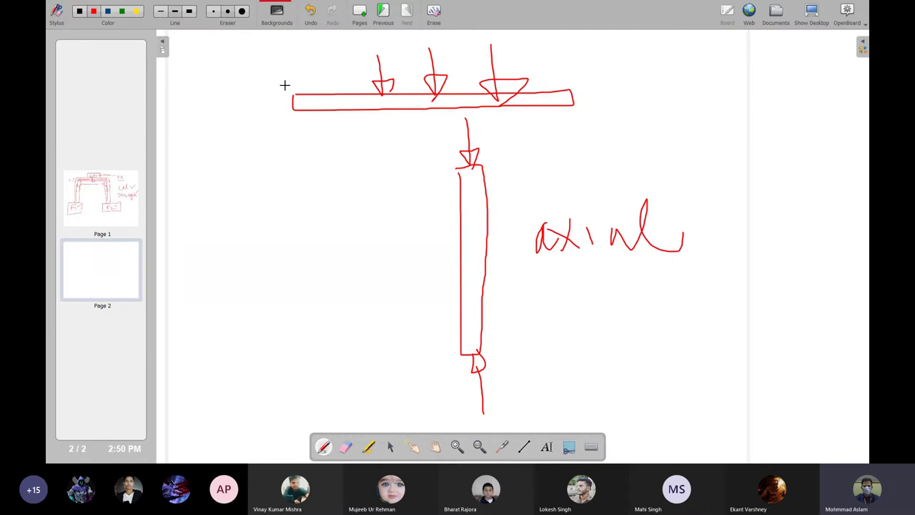
pyautogui.moveTo(297, 111); pyautogui.dragTo(586, 99)
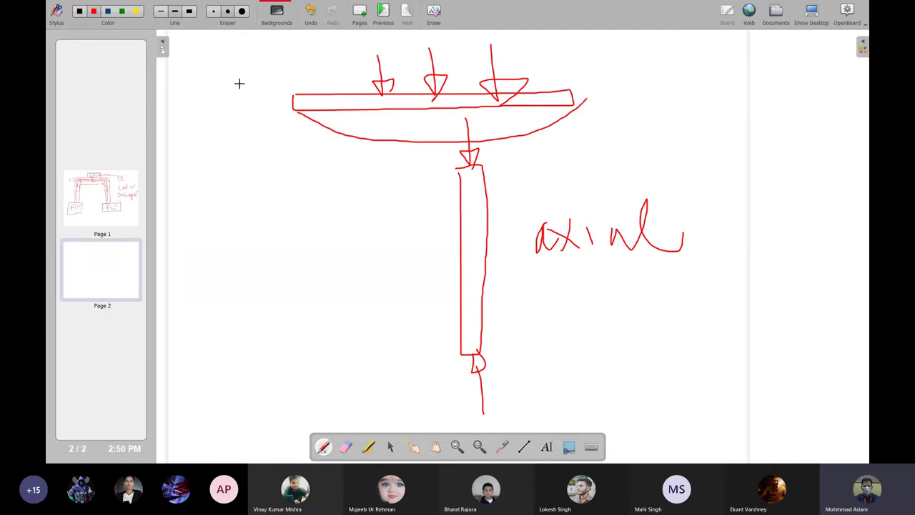
# - In green, draw the beam's deflection curve, three lateral arrows on the column, a circle and pointers
pyautogui.click(122, 12)
pyautogui.moveTo(298, 111)
pyautogui.mouseDown()
pyautogui.moveTo(443, 129)
pyautogui.moveTo(566, 105)
pyautogui.mouseUp()
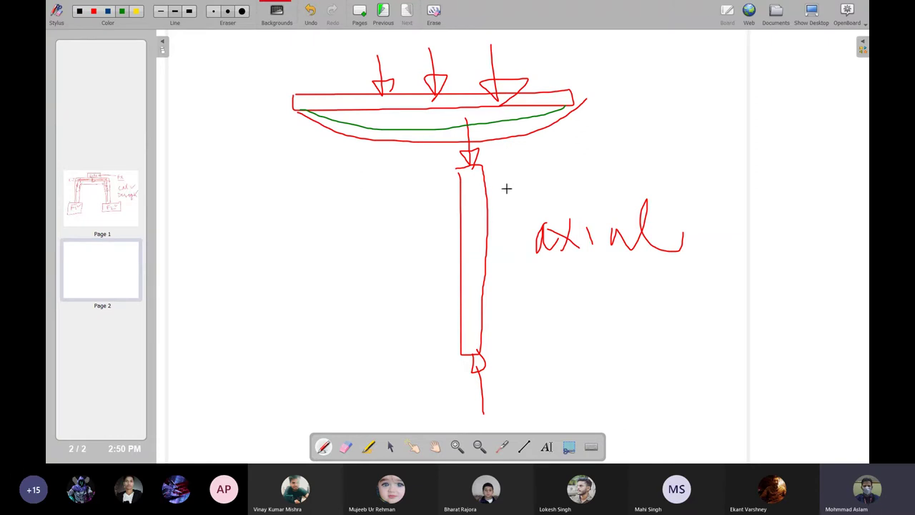
pyautogui.moveTo(321, 198); pyautogui.dragTo(459, 192)
pyautogui.moveTo(333, 245)
pyautogui.mouseDown()
pyautogui.moveTo(433, 233)
pyautogui.moveTo(441, 247)
pyautogui.mouseUp()
pyautogui.moveTo(354, 298)
pyautogui.mouseDown()
pyautogui.moveTo(465, 297)
pyautogui.moveTo(443, 318)
pyautogui.mouseUp()
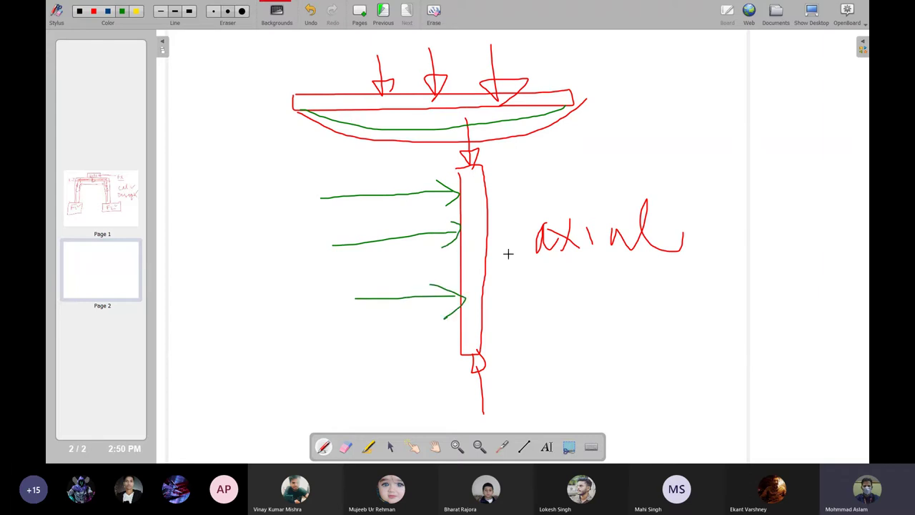
pyautogui.moveTo(529, 193); pyautogui.dragTo(493, 226)
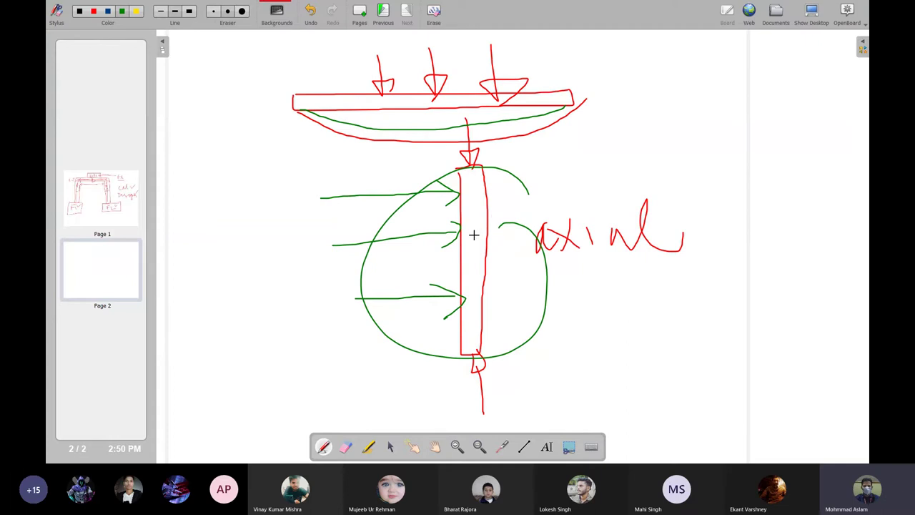
pyautogui.moveTo(596, 96)
pyautogui.mouseDown()
pyautogui.moveTo(691, 98)
pyautogui.moveTo(690, 129)
pyautogui.mouseUp()
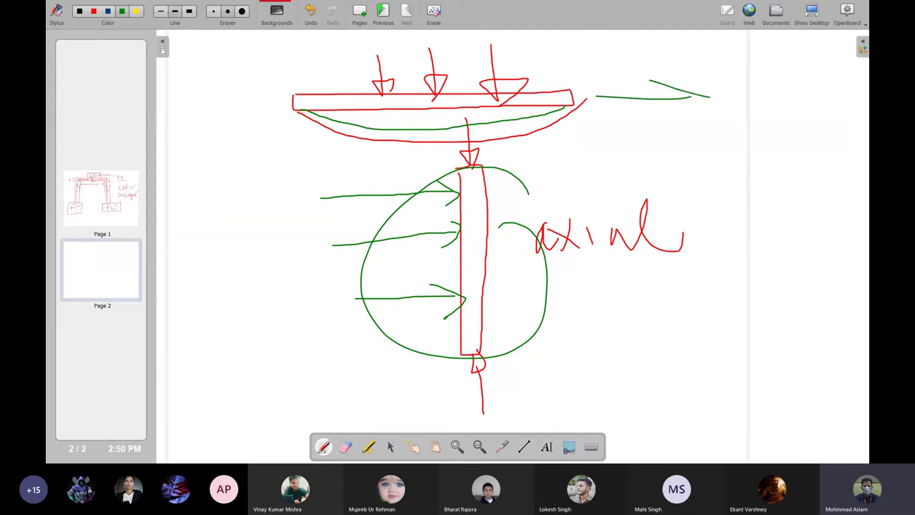
pyautogui.moveTo(545, 328); pyautogui.dragTo(649, 297)
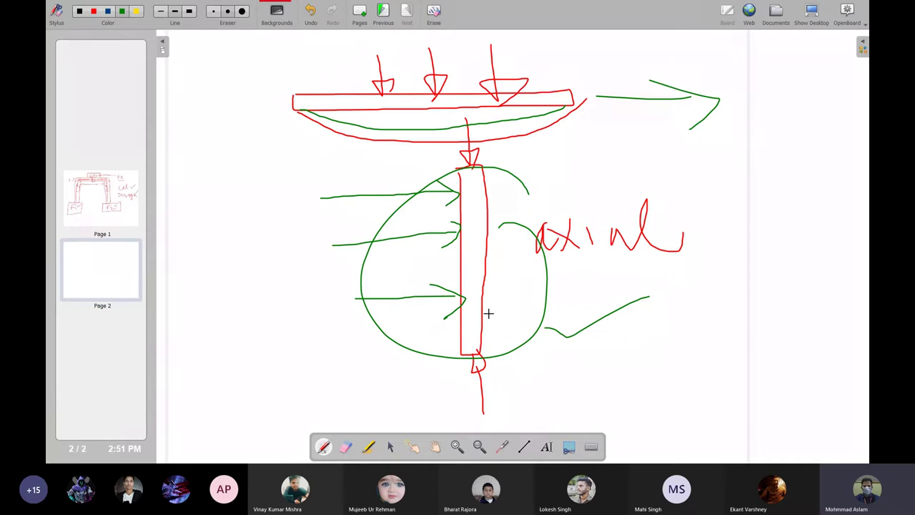
# - Erase the beam, column, arrows and notes from page 2
pyautogui.click(345, 447)
pyautogui.moveTo(494, 357)
pyautogui.mouseDown()
pyautogui.moveTo(460, 404)
pyautogui.moveTo(569, 378)
pyautogui.moveTo(476, 368)
pyautogui.moveTo(386, 333)
pyautogui.mouseUp()
pyautogui.moveTo(400, 200); pyautogui.dragTo(542, 272)
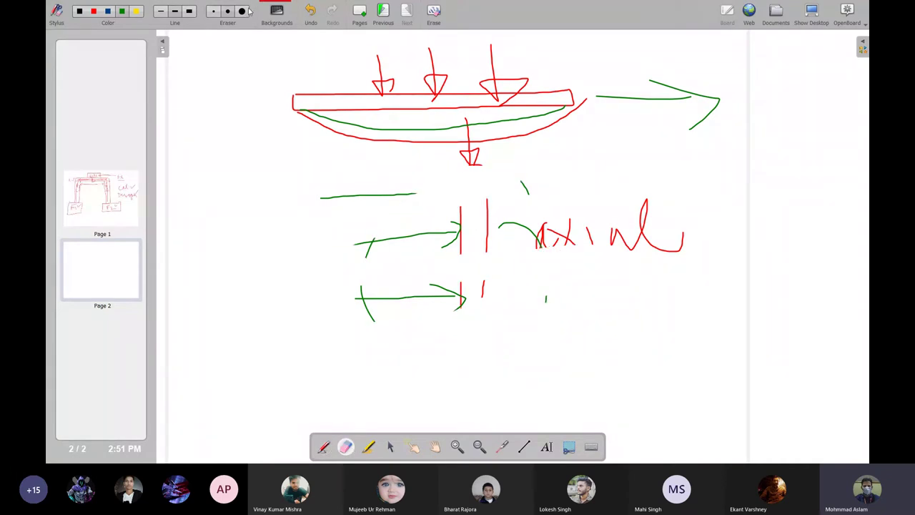
pyautogui.moveTo(579, 108)
pyautogui.mouseDown()
pyautogui.moveTo(302, 103)
pyautogui.moveTo(424, 41)
pyautogui.moveTo(592, 88)
pyautogui.moveTo(474, 178)
pyautogui.moveTo(208, 251)
pyautogui.moveTo(472, 300)
pyautogui.mouseUp()
# - Clear the leftover ink, then draw in red a beam, a vertical member and a square frame
pyautogui.moveTo(683, 236); pyautogui.dragTo(611, 232)
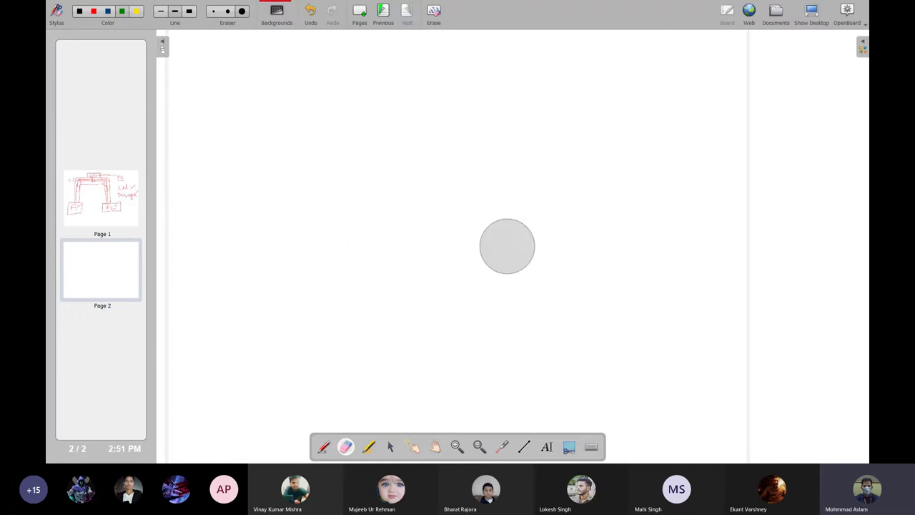
pyautogui.click(174, 12)
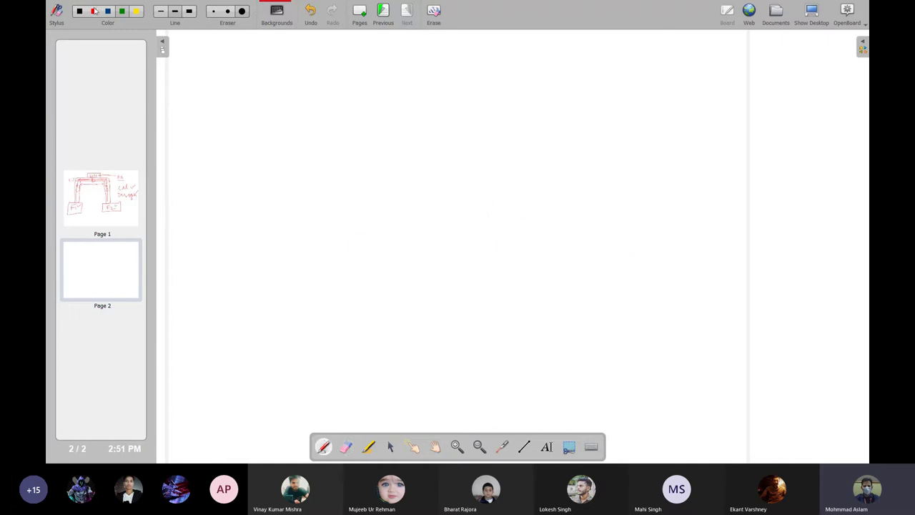
pyautogui.click(93, 11)
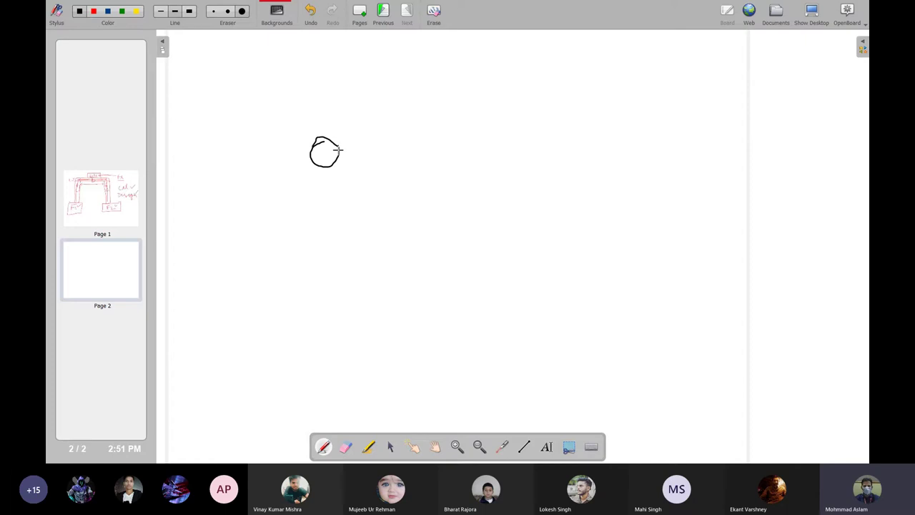
pyautogui.moveTo(339, 149)
pyautogui.mouseDown()
pyautogui.moveTo(614, 126)
pyautogui.moveTo(622, 143)
pyautogui.mouseUp()
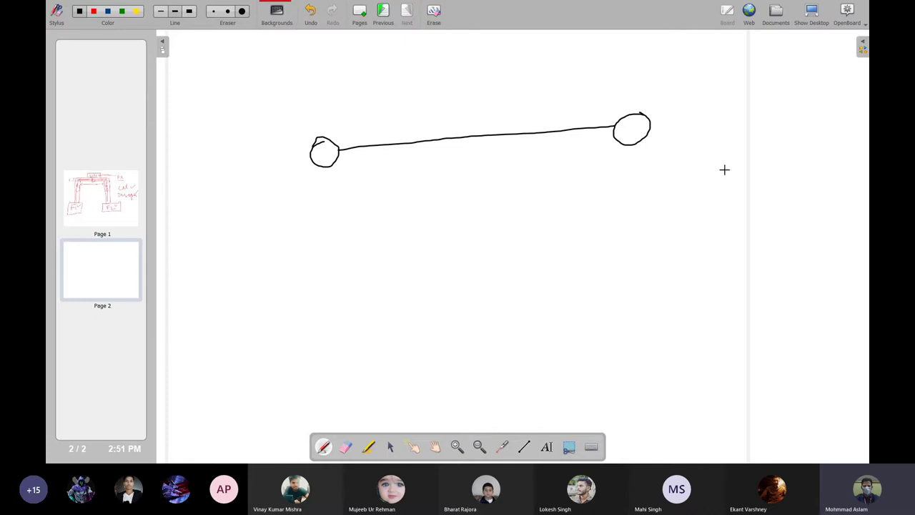
pyautogui.moveTo(732, 138)
pyautogui.mouseDown()
pyautogui.moveTo(701, 160)
pyautogui.moveTo(737, 136)
pyautogui.mouseUp()
pyautogui.moveTo(720, 168)
pyautogui.mouseDown()
pyautogui.moveTo(737, 321)
pyautogui.moveTo(749, 338)
pyautogui.mouseUp()
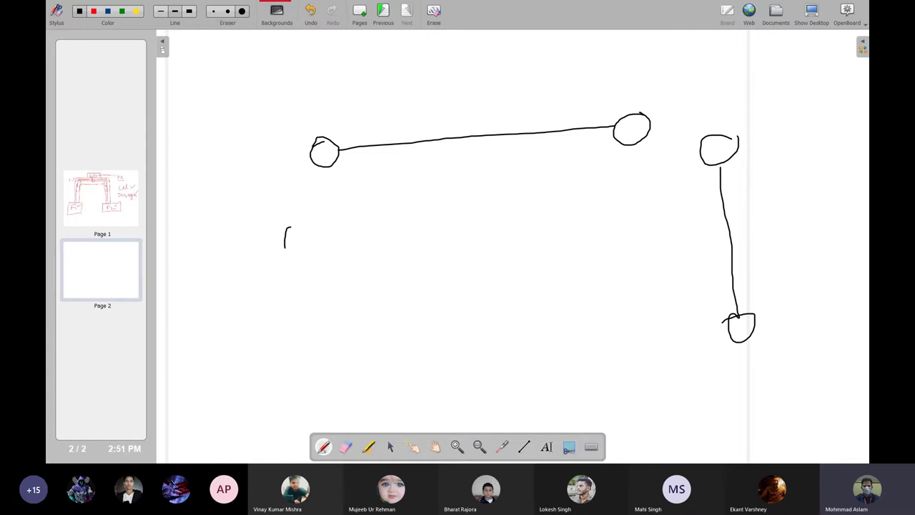
pyautogui.moveTo(285, 247)
pyautogui.mouseDown()
pyautogui.moveTo(286, 226)
pyautogui.moveTo(469, 214)
pyautogui.moveTo(466, 224)
pyautogui.moveTo(500, 227)
pyautogui.moveTo(517, 348)
pyautogui.moveTo(502, 338)
pyautogui.moveTo(522, 335)
pyautogui.mouseUp()
pyautogui.moveTo(302, 262)
pyautogui.mouseDown()
pyautogui.moveTo(346, 386)
pyautogui.moveTo(343, 361)
pyautogui.moveTo(483, 359)
pyautogui.mouseUp()
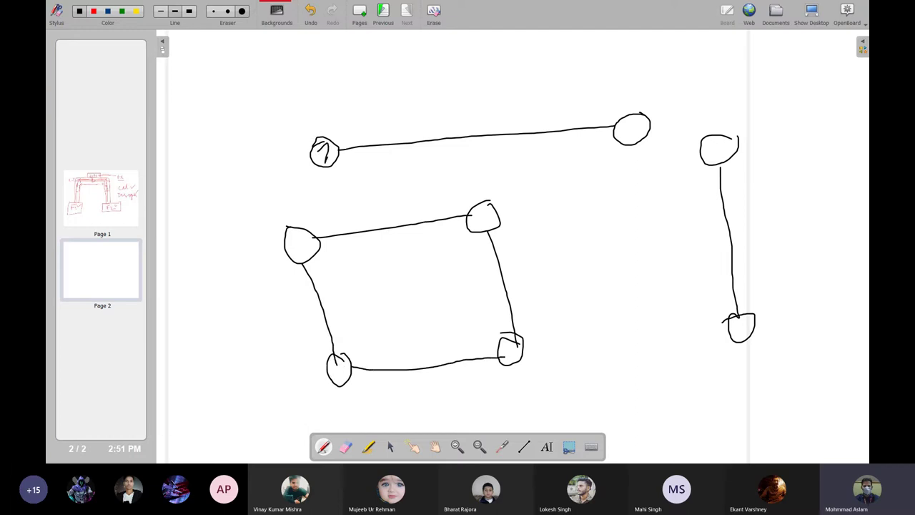
# - Label 'Node' and 'Member' on the beam, numbering its nodes 1 and 2 and member 1
pyautogui.moveTo(328, 143)
pyautogui.mouseDown()
pyautogui.moveTo(365, 94)
pyautogui.moveTo(381, 106)
pyautogui.moveTo(408, 63)
pyautogui.moveTo(456, 92)
pyautogui.mouseUp()
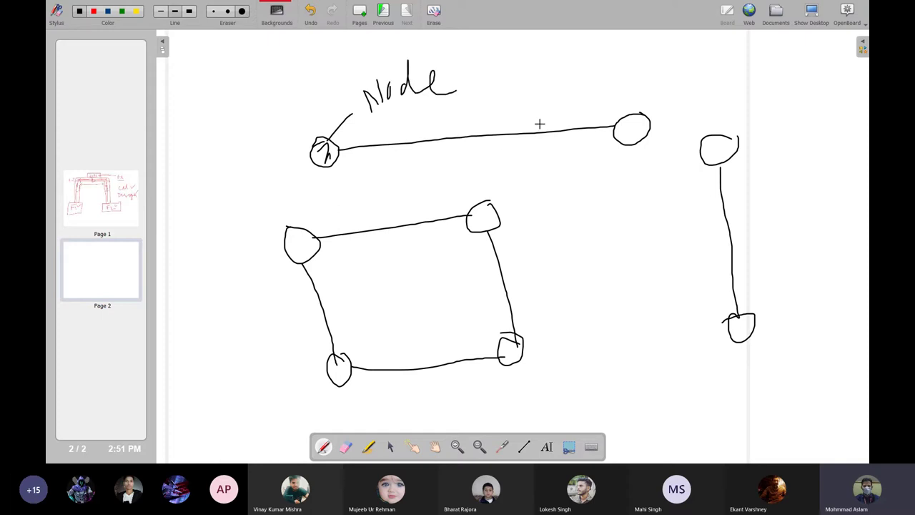
pyautogui.moveTo(482, 132)
pyautogui.mouseDown()
pyautogui.moveTo(515, 80)
pyautogui.moveTo(548, 98)
pyautogui.moveTo(655, 92)
pyautogui.mouseUp()
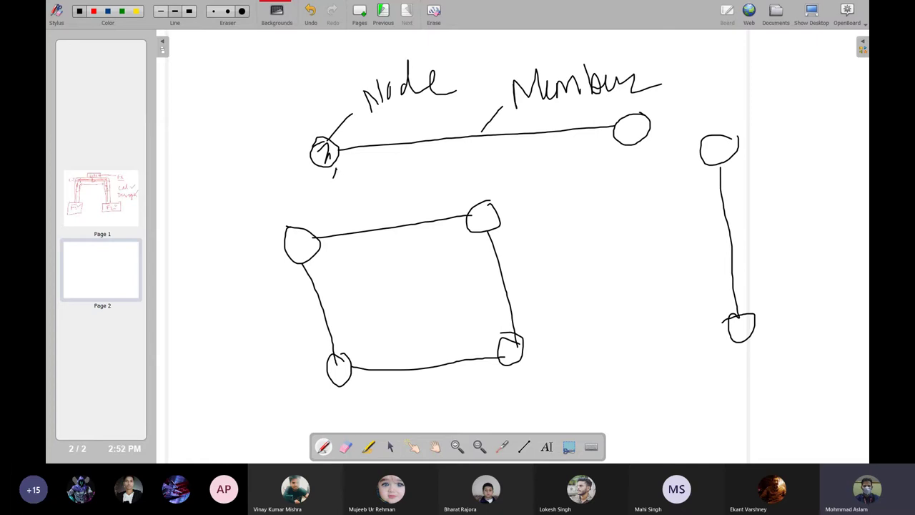
pyautogui.moveTo(333, 189); pyautogui.dragTo(358, 178)
pyautogui.moveTo(614, 152); pyautogui.dragTo(660, 164)
pyautogui.moveTo(472, 140)
pyautogui.mouseDown()
pyautogui.moveTo(469, 157)
pyautogui.moveTo(504, 163)
pyautogui.mouseUp()
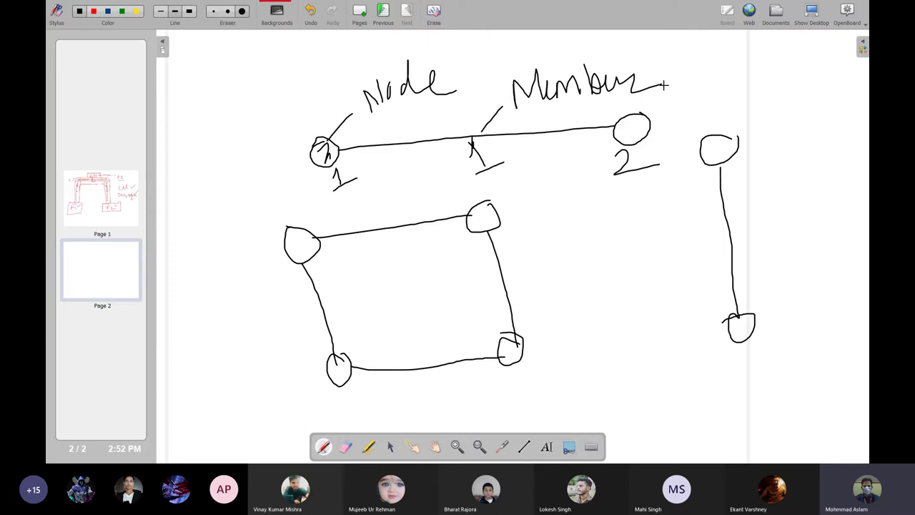
pyautogui.moveTo(647, 63); pyautogui.dragTo(679, 39)
# - Number the vertical member's nodes and member, and the square frame's nodes 1–4 and members
pyautogui.moveTo(753, 134); pyautogui.dragTo(753, 152)
pyautogui.moveTo(770, 312)
pyautogui.mouseDown()
pyautogui.moveTo(774, 320)
pyautogui.moveTo(815, 304)
pyautogui.mouseUp()
pyautogui.moveTo(747, 228)
pyautogui.mouseDown()
pyautogui.moveTo(749, 252)
pyautogui.moveTo(768, 246)
pyautogui.mouseUp()
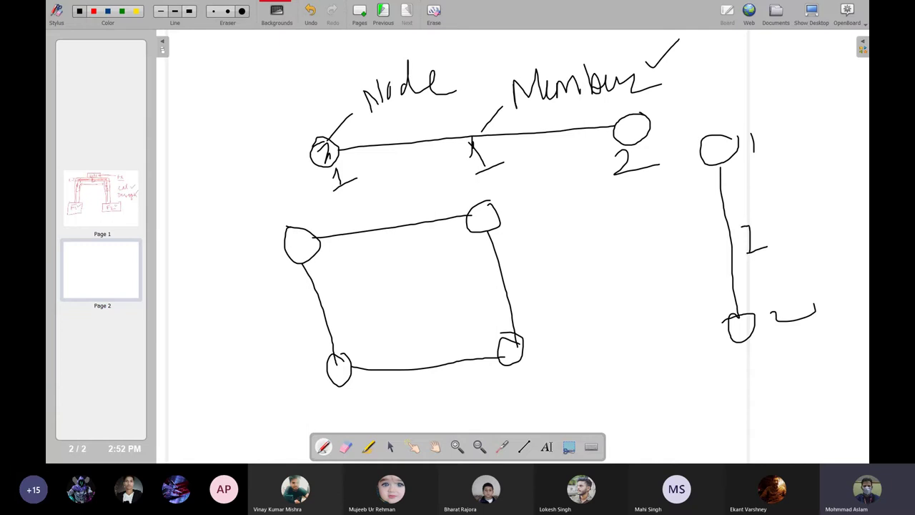
pyautogui.moveTo(330, 255); pyautogui.dragTo(331, 266)
pyautogui.moveTo(504, 233); pyautogui.dragTo(549, 249)
pyautogui.moveTo(360, 384)
pyautogui.mouseDown()
pyautogui.moveTo(369, 393)
pyautogui.moveTo(360, 394)
pyautogui.mouseUp()
pyautogui.moveTo(535, 342); pyautogui.dragTo(555, 340)
pyautogui.moveTo(555, 340); pyautogui.dragTo(565, 372)
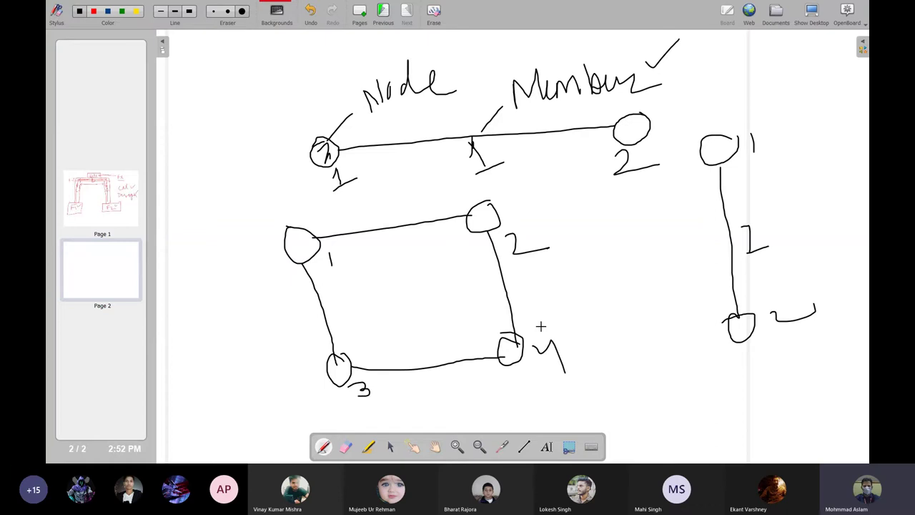
pyautogui.moveTo(389, 208); pyautogui.dragTo(392, 218)
pyautogui.moveTo(334, 288); pyautogui.dragTo(342, 305)
pyautogui.moveTo(512, 285); pyautogui.dragTo(544, 308)
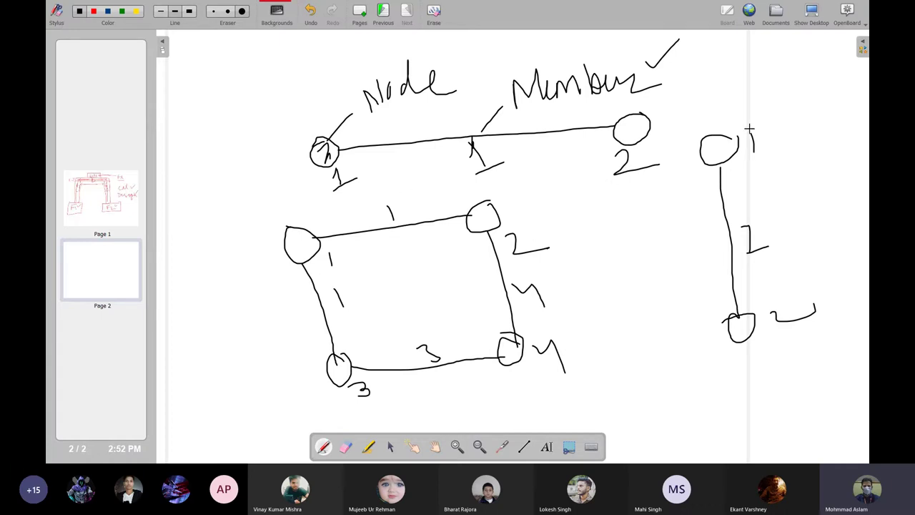
# - Renumber the vertical member's and square's nodes to continue the sequence, then add page 3
pyautogui.moveTo(749, 128)
pyautogui.mouseDown()
pyautogui.moveTo(761, 146)
pyautogui.moveTo(748, 166)
pyautogui.mouseUp()
pyautogui.moveTo(793, 301)
pyautogui.mouseDown()
pyautogui.moveTo(806, 314)
pyautogui.moveTo(805, 353)
pyautogui.mouseUp()
pyautogui.moveTo(333, 249)
pyautogui.mouseDown()
pyautogui.moveTo(345, 265)
pyautogui.moveTo(337, 280)
pyautogui.mouseUp()
pyautogui.moveTo(531, 227)
pyautogui.mouseDown()
pyautogui.moveTo(526, 273)
pyautogui.moveTo(546, 252)
pyautogui.mouseUp()
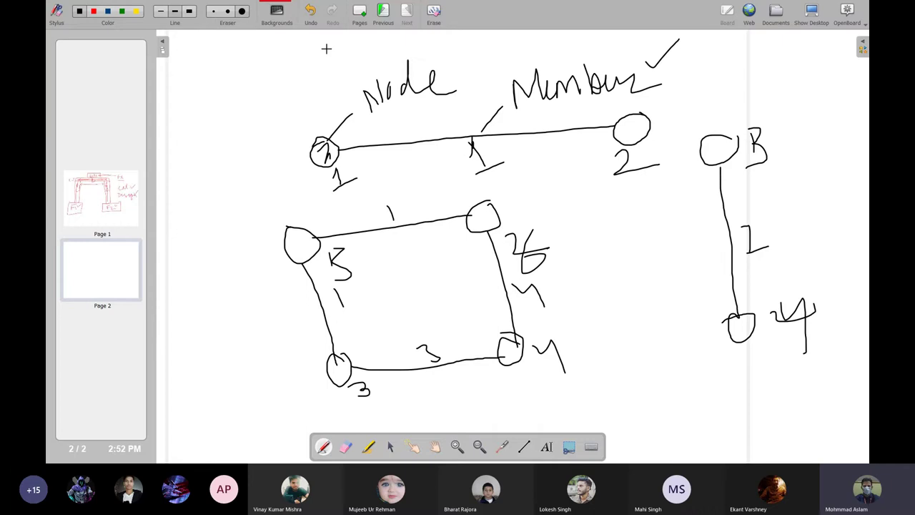
pyautogui.click(360, 20)
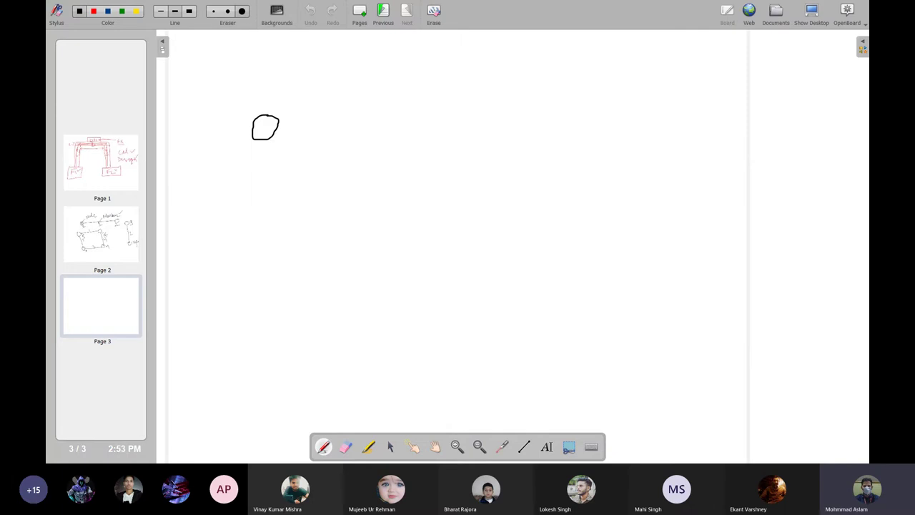
# - Draw beam 1 between nodes 1 and 2 with a circled 5m dimension arrow
pyautogui.moveTo(279, 124)
pyautogui.mouseDown()
pyautogui.moveTo(602, 128)
pyautogui.moveTo(633, 118)
pyautogui.moveTo(592, 121)
pyautogui.mouseUp()
pyautogui.moveTo(259, 161)
pyautogui.mouseDown()
pyautogui.moveTo(265, 203)
pyautogui.moveTo(270, 165)
pyautogui.moveTo(352, 179)
pyautogui.moveTo(410, 163)
pyautogui.moveTo(392, 195)
pyautogui.moveTo(359, 213)
pyautogui.moveTo(619, 190)
pyautogui.moveTo(593, 214)
pyautogui.mouseUp()
pyautogui.moveTo(627, 166); pyautogui.dragTo(638, 224)
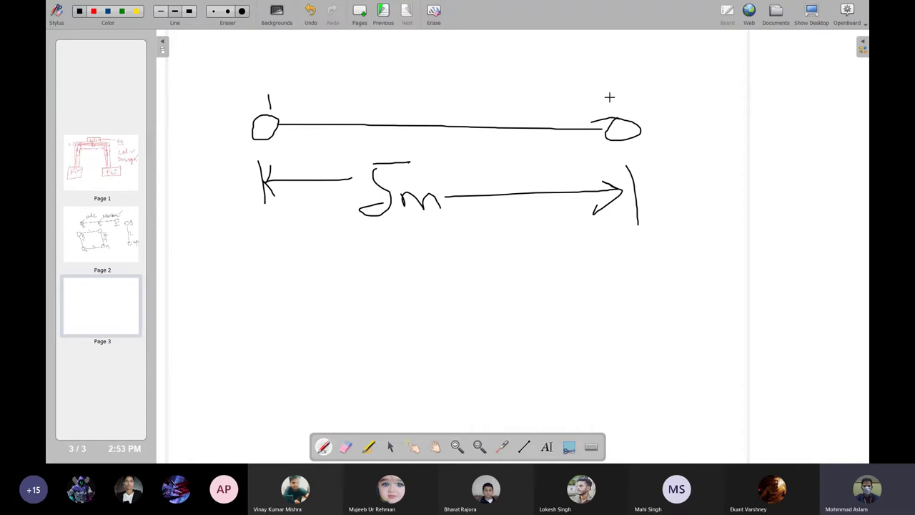
pyautogui.moveTo(610, 96); pyautogui.dragTo(667, 109)
pyautogui.moveTo(438, 93); pyautogui.dragTo(439, 103)
pyautogui.moveTo(348, 244)
pyautogui.mouseDown()
pyautogui.moveTo(343, 202)
pyautogui.moveTo(348, 244)
pyautogui.mouseUp()
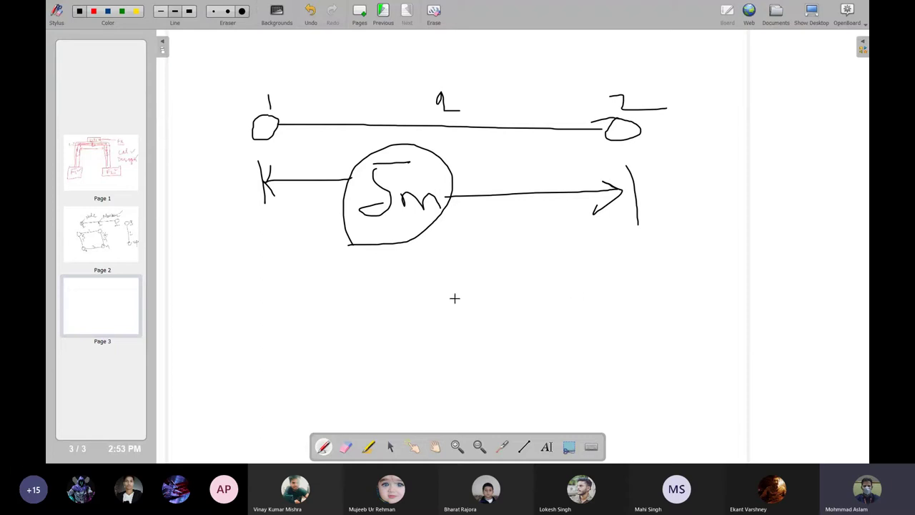
# - Sketch a 3D beam box below, with an arrow from node 2 to it
pyautogui.moveTo(456, 289); pyautogui.dragTo(695, 251)
pyautogui.moveTo(456, 289)
pyautogui.mouseDown()
pyautogui.moveTo(713, 284)
pyautogui.moveTo(697, 252)
pyautogui.mouseUp()
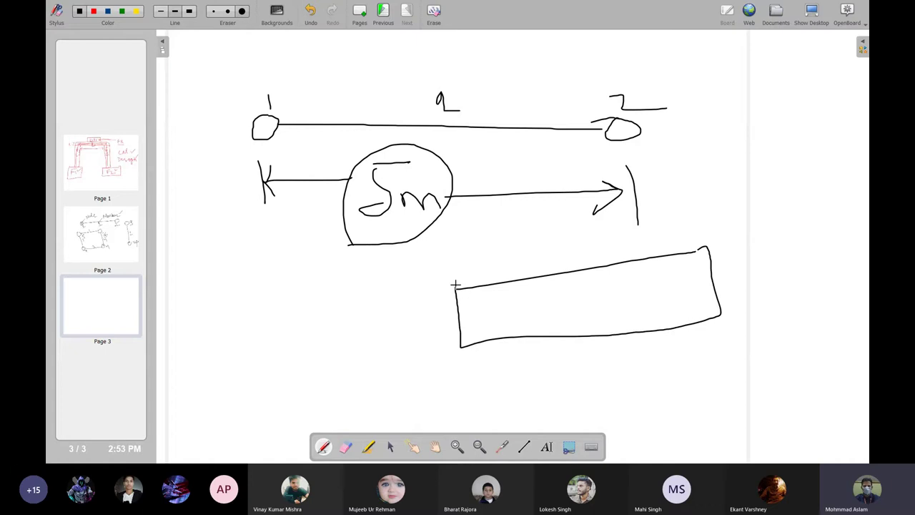
pyautogui.moveTo(456, 287)
pyautogui.mouseDown()
pyautogui.moveTo(424, 322)
pyautogui.moveTo(454, 371)
pyautogui.mouseUp()
pyautogui.moveTo(466, 339)
pyautogui.mouseDown()
pyautogui.moveTo(453, 381)
pyautogui.moveTo(723, 350)
pyautogui.mouseUp()
pyautogui.moveTo(729, 310); pyautogui.dragTo(724, 349)
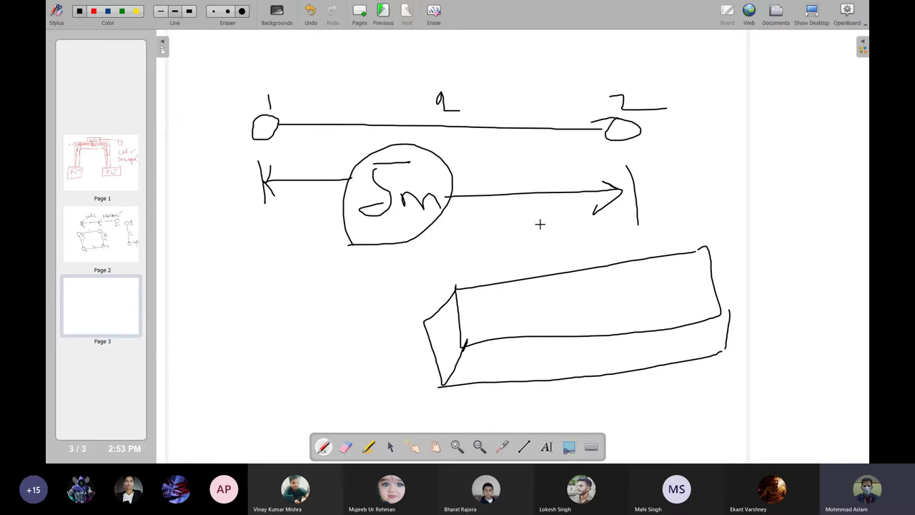
pyautogui.moveTo(676, 119)
pyautogui.mouseDown()
pyautogui.moveTo(706, 221)
pyautogui.moveTo(723, 184)
pyautogui.moveTo(704, 223)
pyautogui.mouseUp()
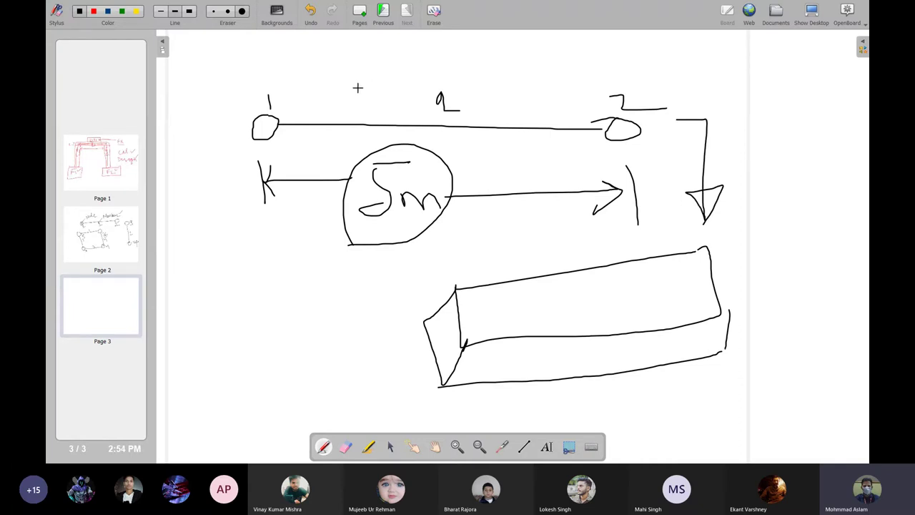
# - Circle the Auto Save prompt in STAAD.Pro, answer Yes and save the structure
pyautogui.click(814, 12)
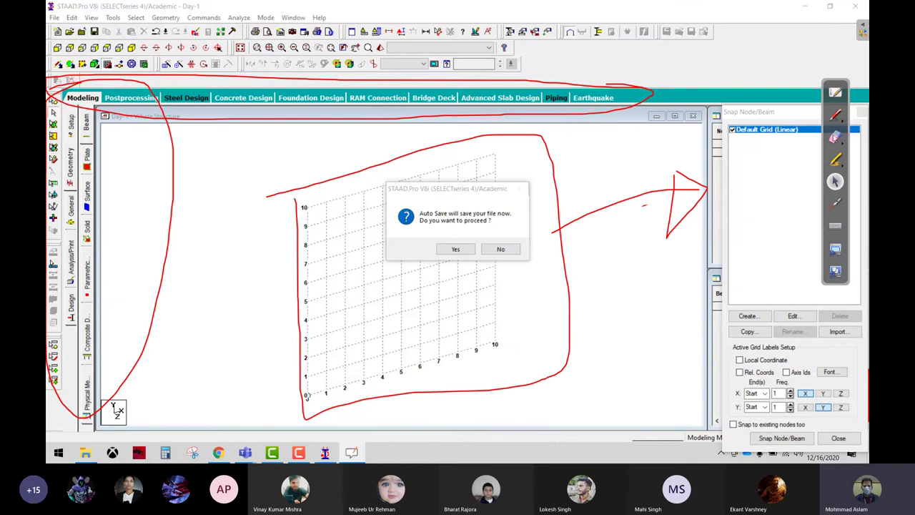
pyautogui.click(835, 115)
pyautogui.moveTo(547, 207); pyautogui.dragTo(479, 179)
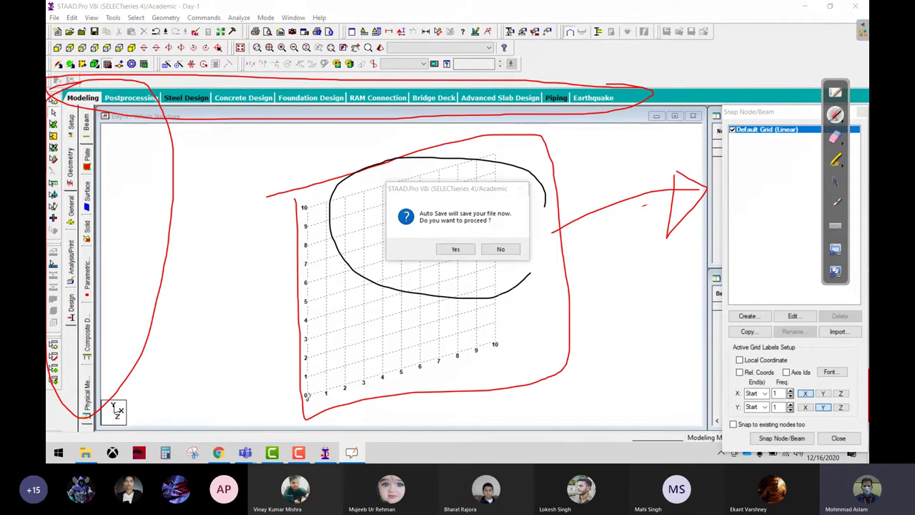
pyautogui.click(835, 181)
pyautogui.click(468, 249)
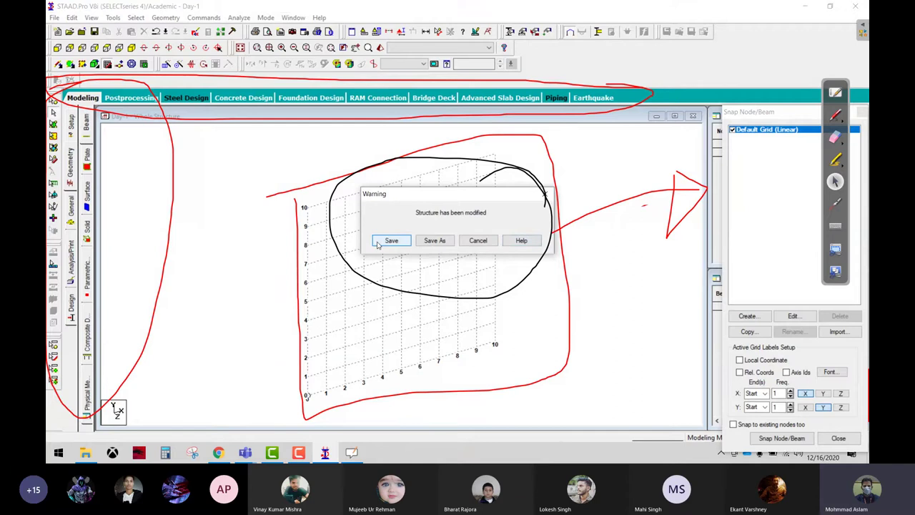
pyautogui.click(390, 243)
# - Erase the red annotations around the grid and on the left
pyautogui.click(835, 135)
pyautogui.moveTo(343, 265)
pyautogui.mouseDown()
pyautogui.moveTo(527, 270)
pyautogui.moveTo(601, 321)
pyautogui.moveTo(556, 381)
pyautogui.moveTo(259, 221)
pyautogui.moveTo(222, 169)
pyautogui.moveTo(537, 205)
pyautogui.moveTo(298, 350)
pyautogui.moveTo(654, 61)
pyautogui.moveTo(511, 107)
pyautogui.moveTo(71, 82)
pyautogui.mouseUp()
pyautogui.moveTo(264, 122)
pyautogui.mouseDown()
pyautogui.moveTo(120, 201)
pyautogui.moveTo(163, 194)
pyautogui.moveTo(65, 418)
pyautogui.moveTo(70, 163)
pyautogui.mouseUp()
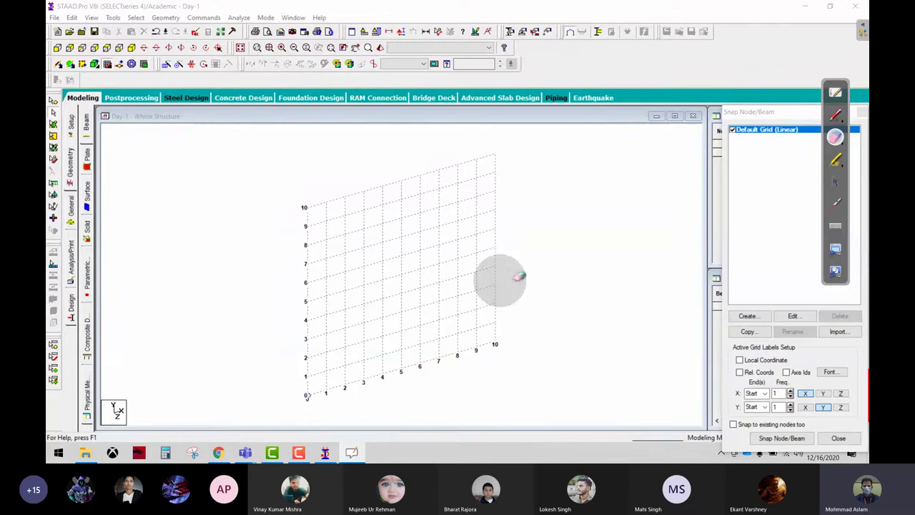
# - Circle both grid '10' labels in red and write '10m X 10m' beside the grid
pyautogui.click(838, 182)
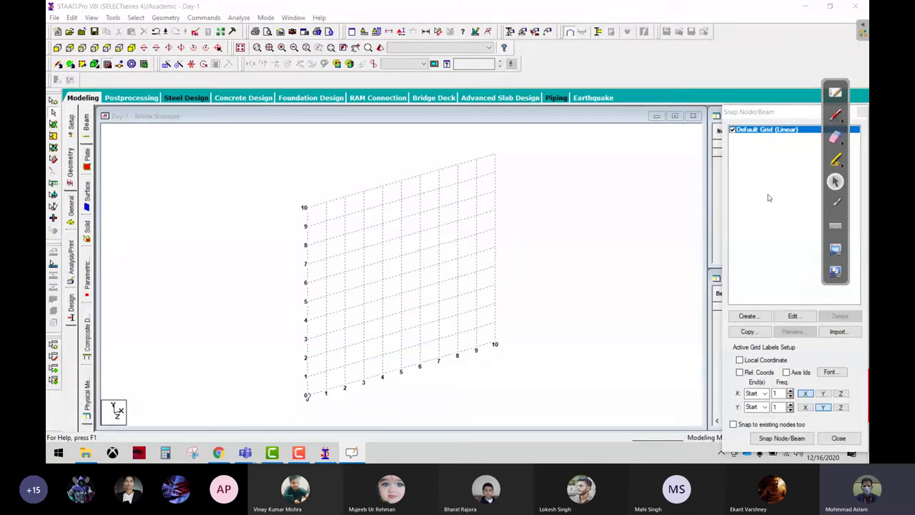
pyautogui.click(511, 201)
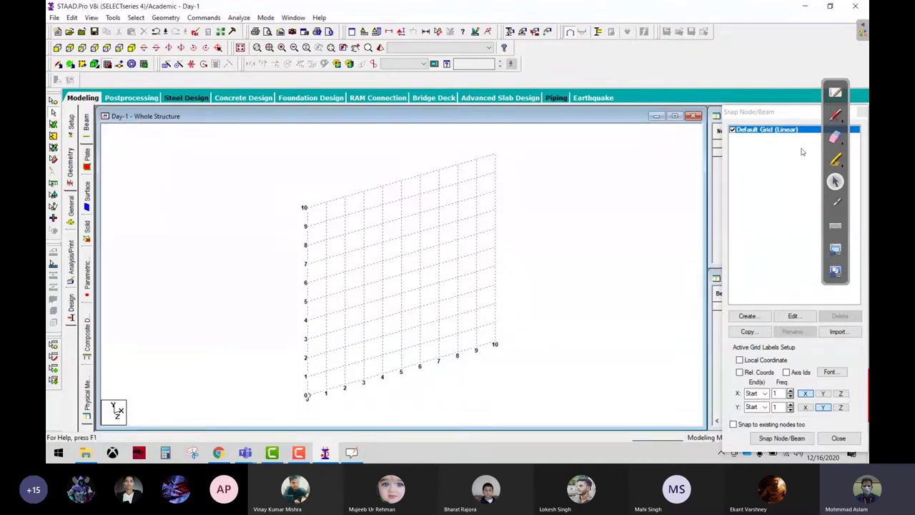
pyautogui.click(838, 116)
pyautogui.moveTo(286, 188); pyautogui.dragTo(256, 193)
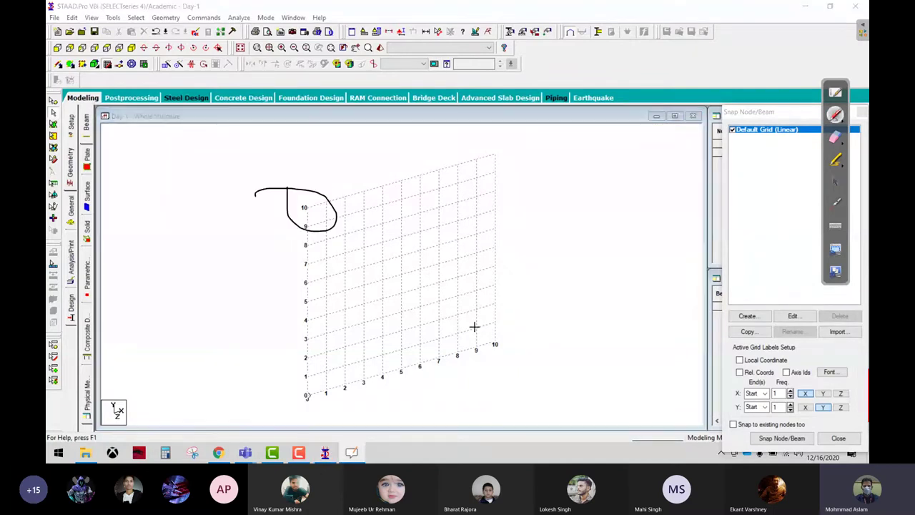
pyautogui.moveTo(529, 331); pyautogui.dragTo(526, 331)
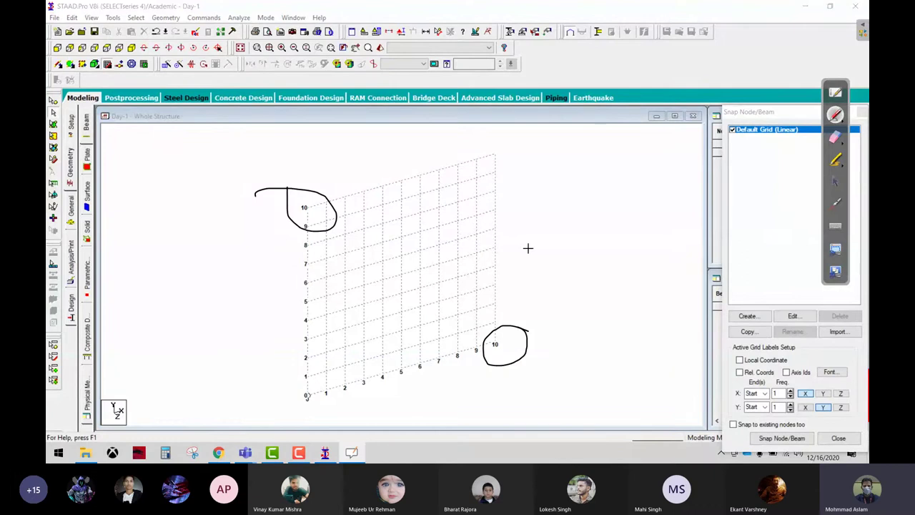
pyautogui.moveTo(523, 194)
pyautogui.mouseDown()
pyautogui.moveTo(523, 229)
pyautogui.moveTo(549, 209)
pyautogui.moveTo(572, 233)
pyautogui.moveTo(591, 231)
pyautogui.mouseUp()
pyautogui.moveTo(622, 200)
pyautogui.mouseDown()
pyautogui.moveTo(611, 235)
pyautogui.moveTo(649, 230)
pyautogui.moveTo(667, 210)
pyautogui.moveTo(715, 238)
pyautogui.mouseUp()
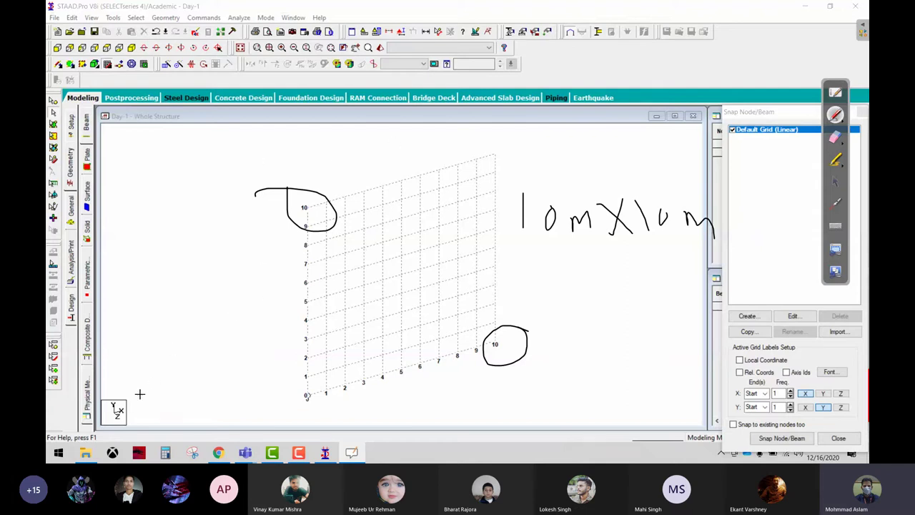
# - Circle the axis indicator and mark the x direction along the bottom edge and y up the left edge
pyautogui.moveTo(133, 378); pyautogui.dragTo(152, 392)
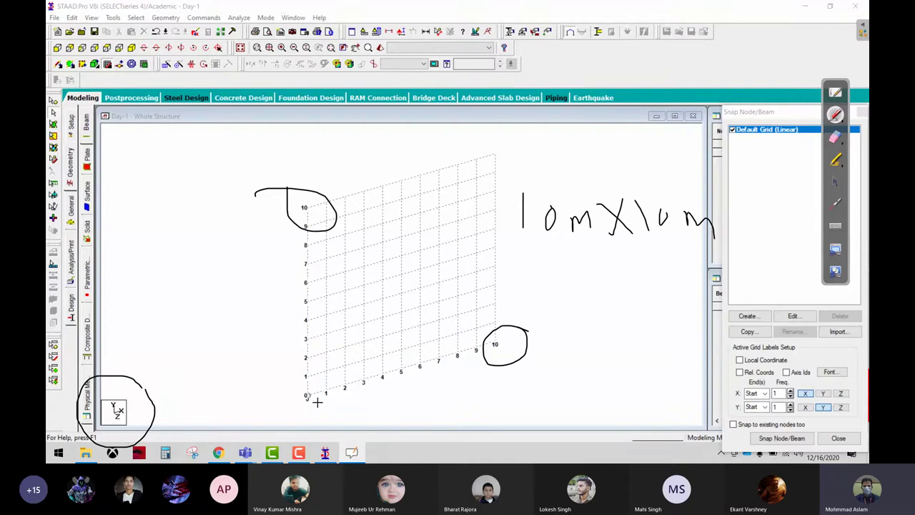
pyautogui.moveTo(317, 401)
pyautogui.mouseDown()
pyautogui.moveTo(572, 320)
pyautogui.moveTo(562, 353)
pyautogui.mouseUp()
pyautogui.moveTo(621, 302)
pyautogui.mouseDown()
pyautogui.moveTo(605, 326)
pyautogui.moveTo(685, 322)
pyautogui.mouseUp()
pyautogui.moveTo(317, 397)
pyautogui.mouseDown()
pyautogui.moveTo(331, 157)
pyautogui.moveTo(366, 183)
pyautogui.mouseUp()
pyautogui.moveTo(347, 143)
pyautogui.mouseDown()
pyautogui.moveTo(376, 192)
pyautogui.moveTo(390, 160)
pyautogui.mouseUp()
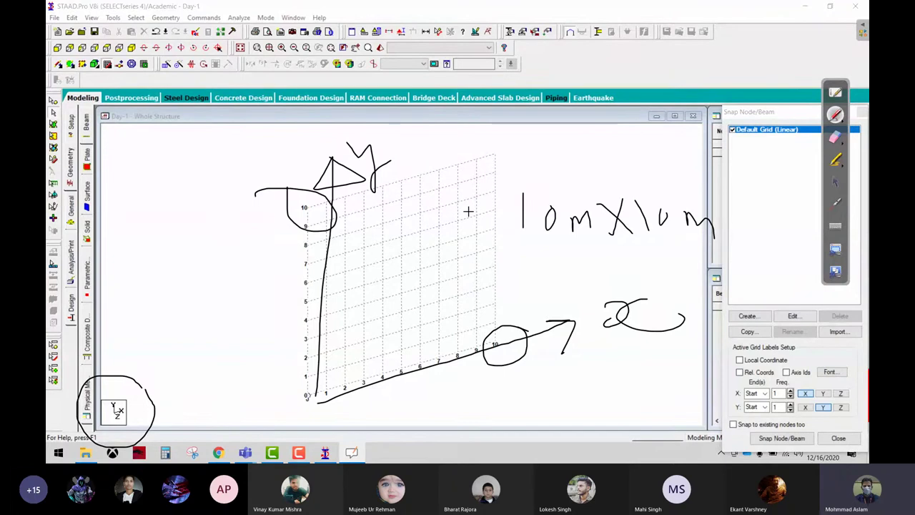
# - Launch Magnifier via a 'mag' search and zoom the screen to 400%
pyautogui.press('super')
pyautogui.write('mag')
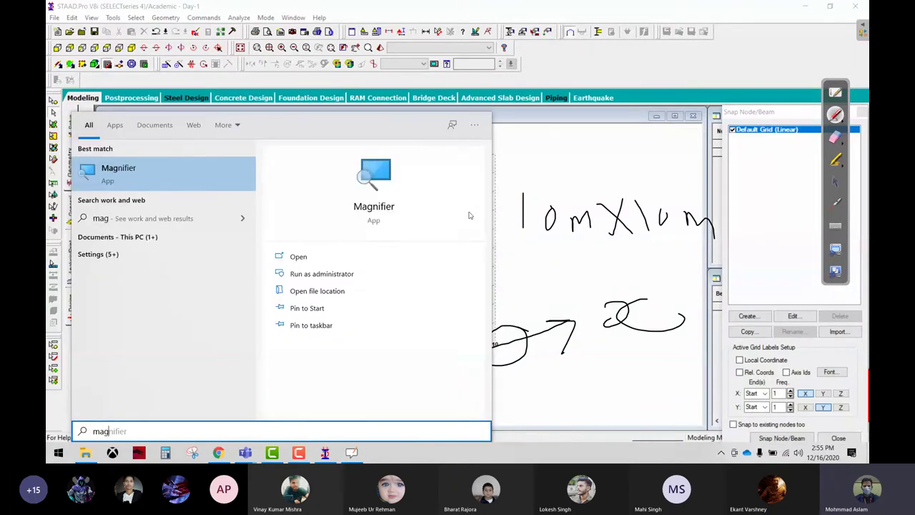
pyautogui.click(200, 175)
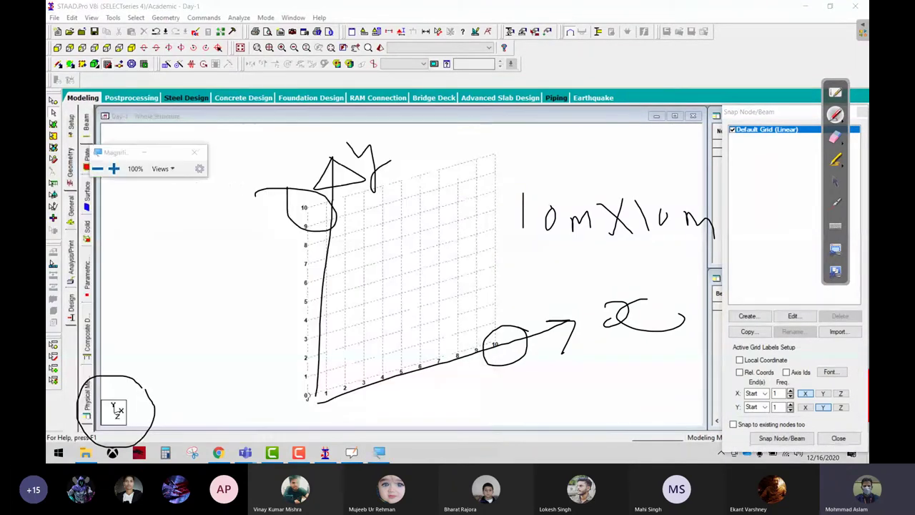
pyautogui.click(112, 169)
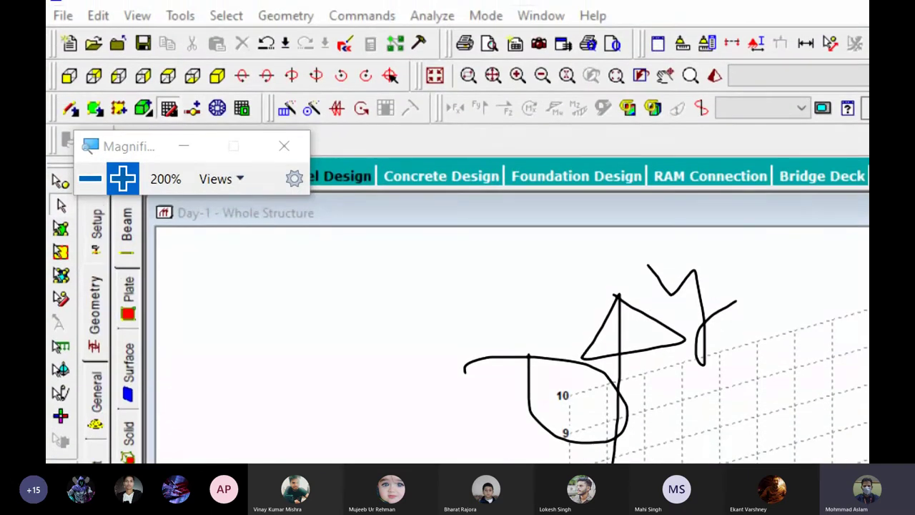
pyautogui.click(118, 177)
pyautogui.click(119, 177)
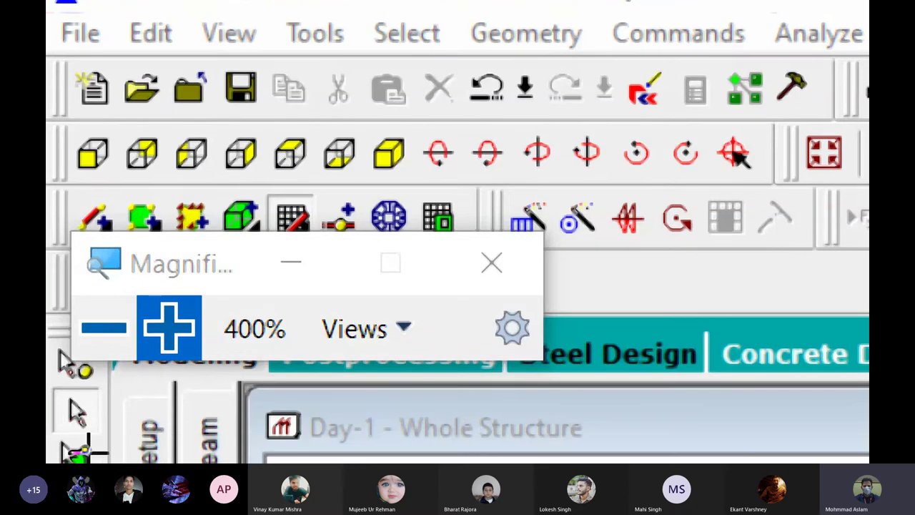
# - Reduce the magnification through 300% back to 100%
pyautogui.click(111, 293)
pyautogui.click(107, 291)
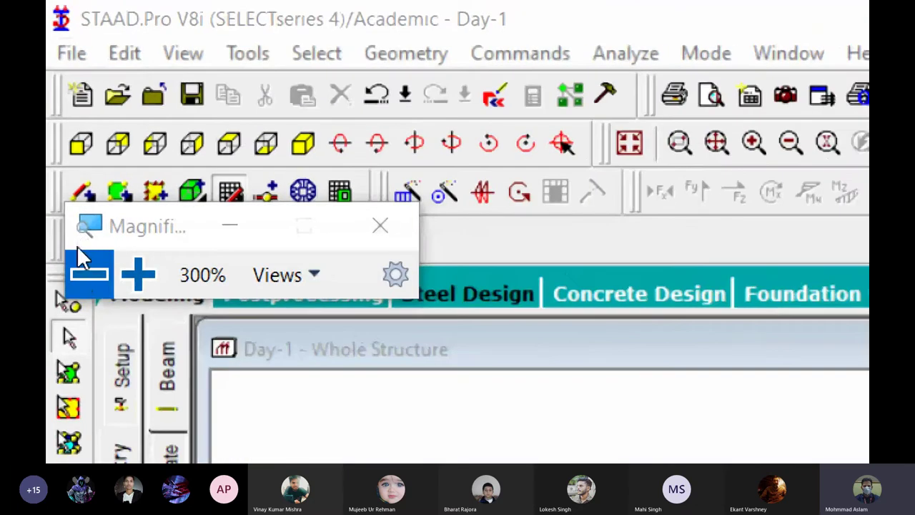
pyautogui.click(83, 278)
pyautogui.click(83, 279)
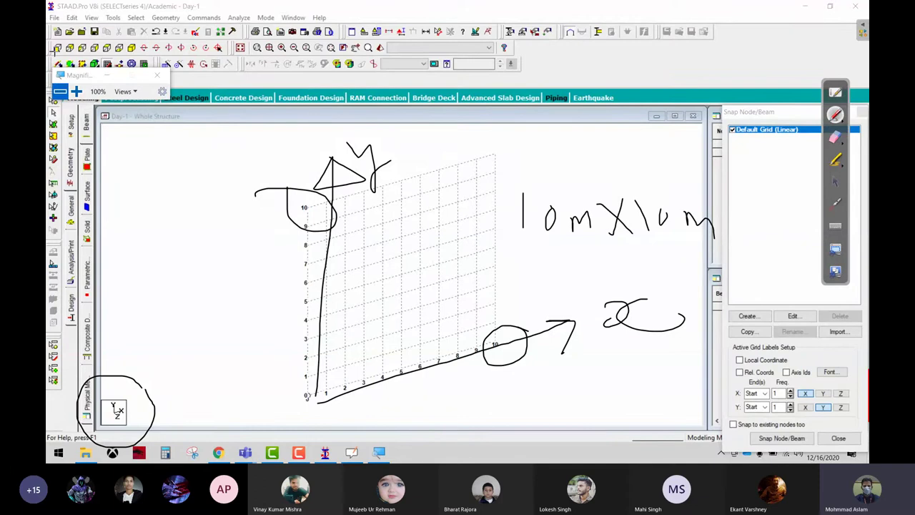
pyautogui.moveTo(52, 35); pyautogui.dragTo(55, 83)
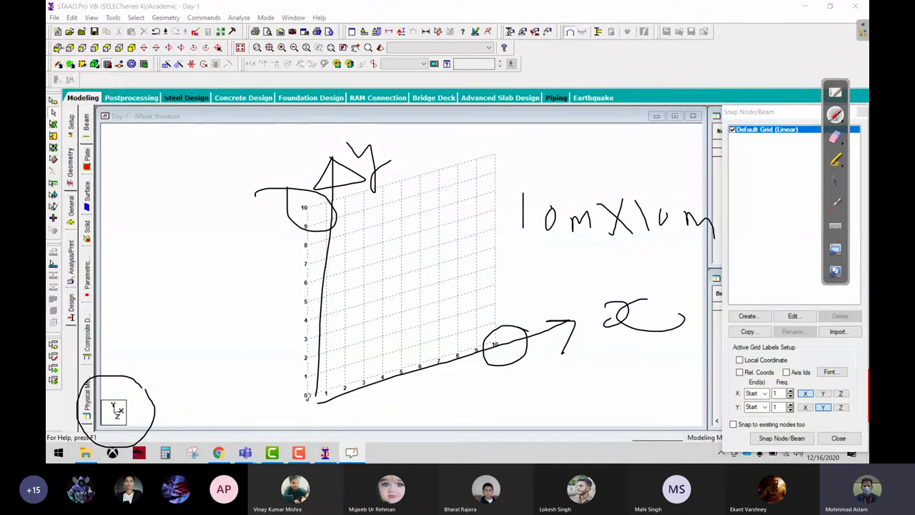
# - Switch to the XY front view and erase the old sketch notes from the grid
pyautogui.click(835, 181)
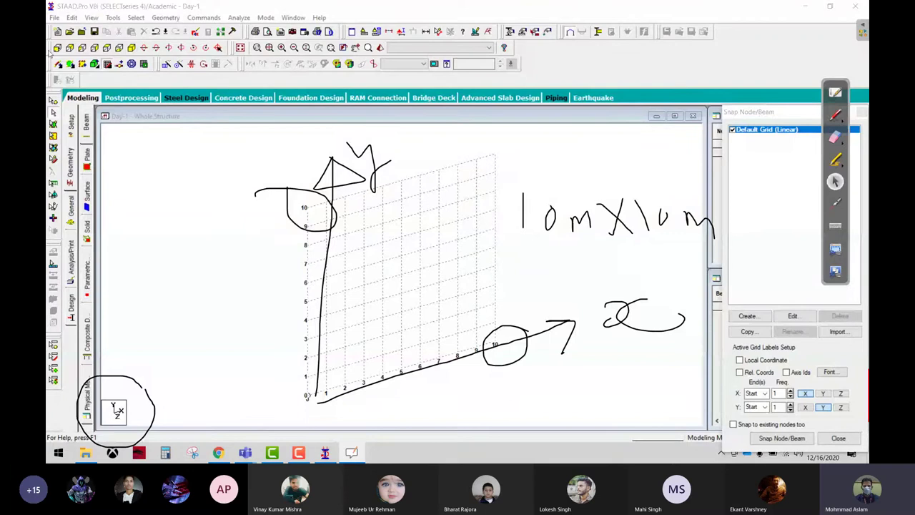
pyautogui.click(69, 48)
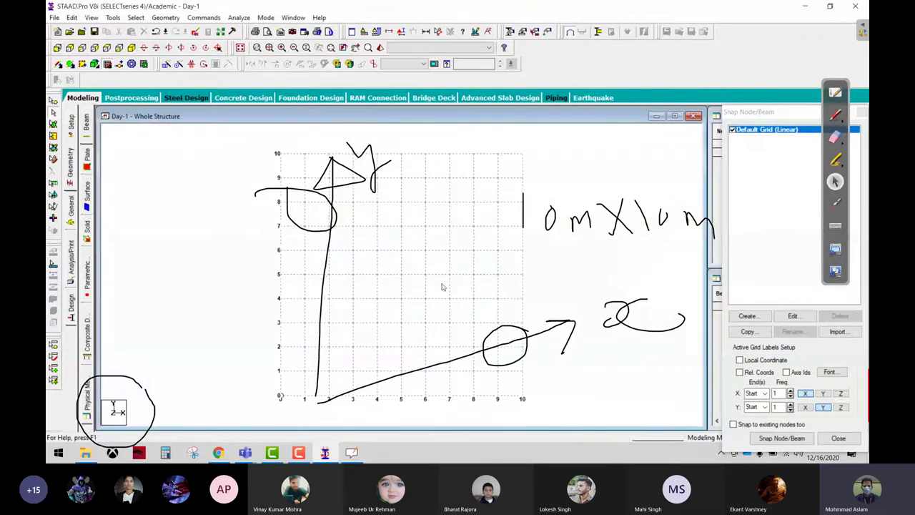
pyautogui.click(835, 137)
pyautogui.moveTo(672, 218)
pyautogui.mouseDown()
pyautogui.moveTo(537, 229)
pyautogui.moveTo(429, 205)
pyautogui.moveTo(409, 359)
pyautogui.moveTo(323, 343)
pyautogui.moveTo(267, 179)
pyautogui.moveTo(333, 296)
pyautogui.moveTo(103, 333)
pyautogui.moveTo(196, 412)
pyautogui.mouseUp()
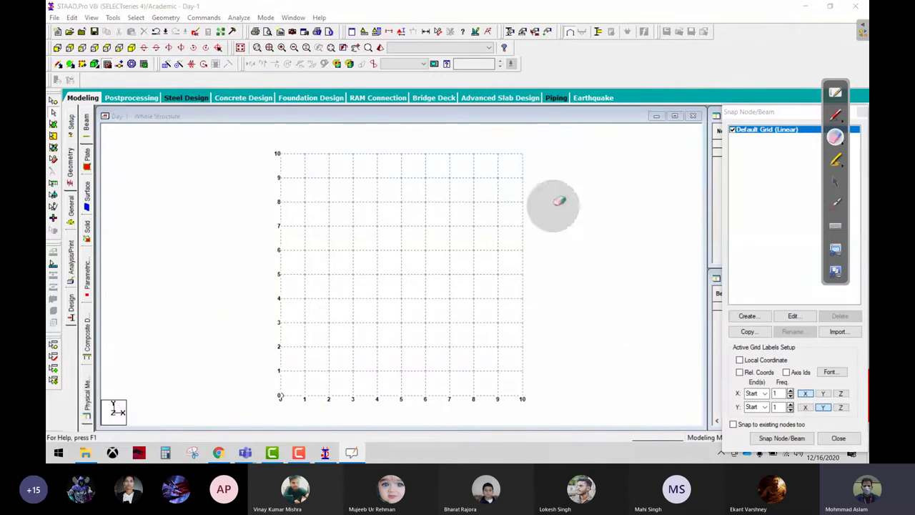
pyautogui.click(836, 182)
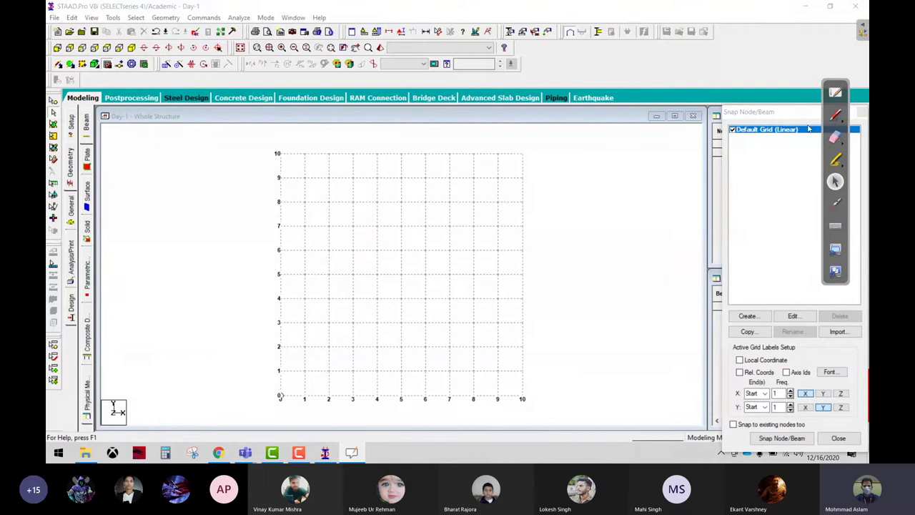
pyautogui.click(833, 138)
# - Draw a red underline near the toolbar and write '5m' as a beam-length note
pyautogui.click(835, 114)
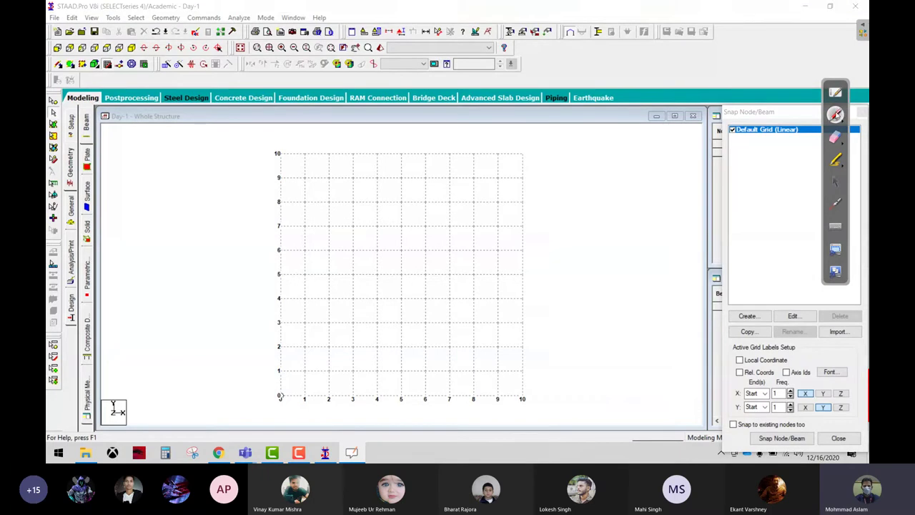
pyautogui.moveTo(179, 69)
pyautogui.mouseDown()
pyautogui.moveTo(348, 76)
pyautogui.moveTo(342, 83)
pyautogui.mouseUp()
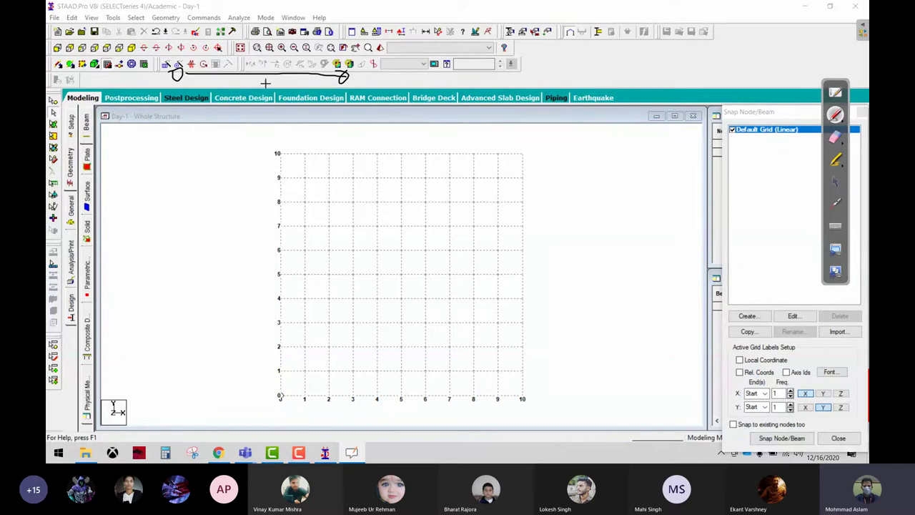
pyautogui.moveTo(254, 78)
pyautogui.mouseDown()
pyautogui.moveTo(238, 99)
pyautogui.moveTo(261, 87)
pyautogui.moveTo(279, 96)
pyautogui.mouseUp()
pyautogui.click(835, 181)
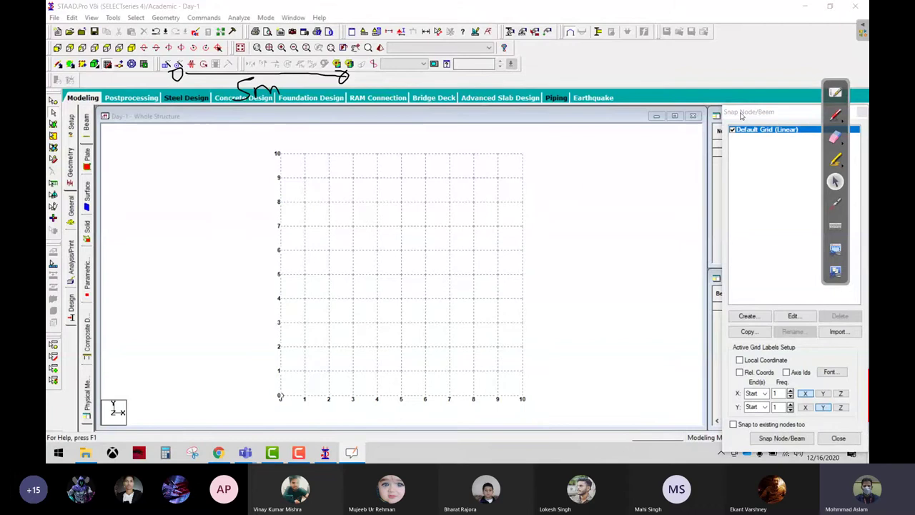
# - Float the Snap Node/Beam panel near the top right and underline its snapping option
pyautogui.moveTo(742, 116); pyautogui.dragTo(710, 33)
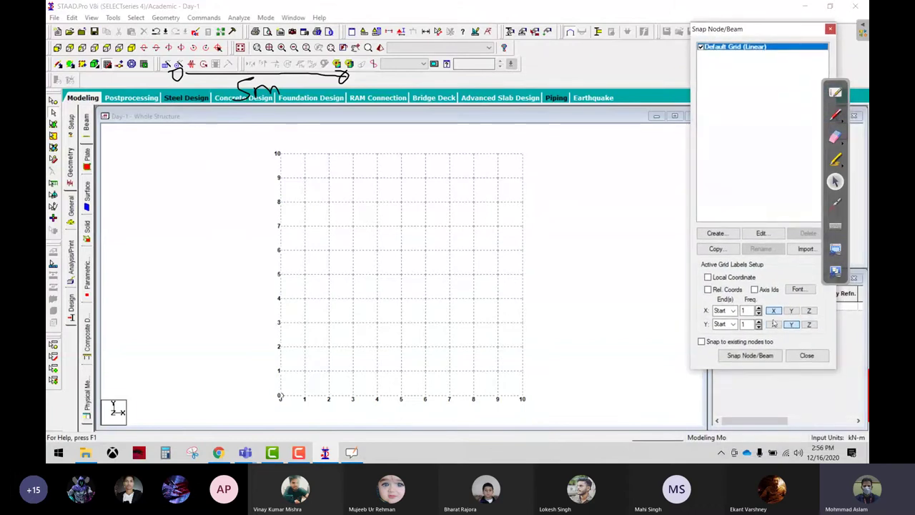
pyautogui.click(742, 356)
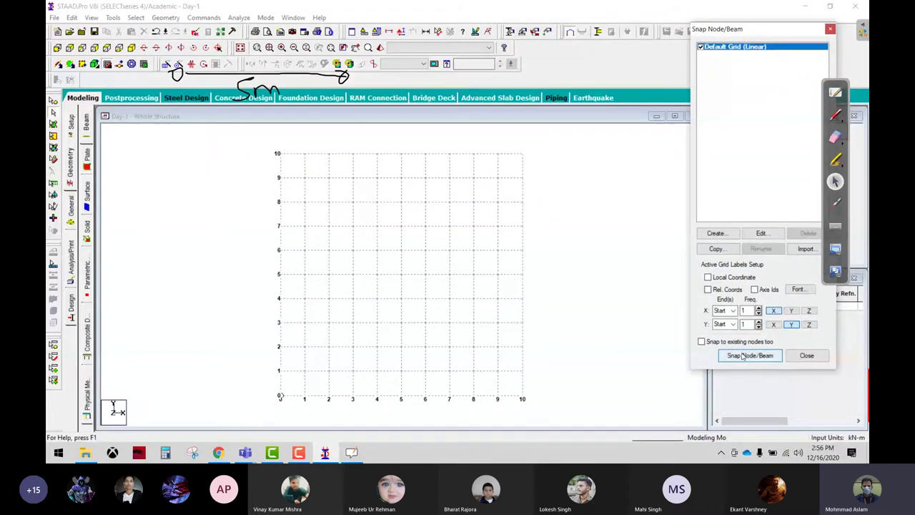
pyautogui.click(835, 115)
pyautogui.moveTo(786, 339)
pyautogui.mouseDown()
pyautogui.moveTo(705, 355)
pyautogui.moveTo(790, 342)
pyautogui.mouseUp()
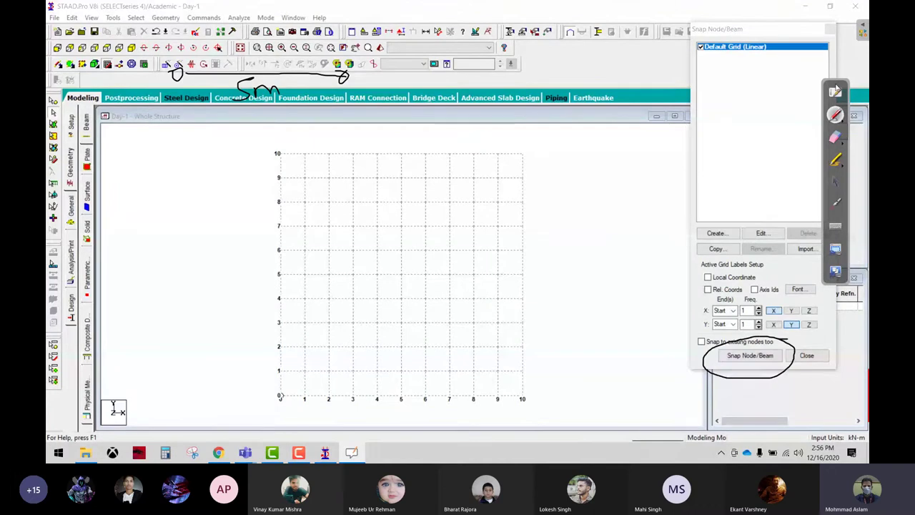
# - Glance at the 5 m beam whiteboard sketch, then circle the Snap Node/Beam command in red
pyautogui.click(836, 91)
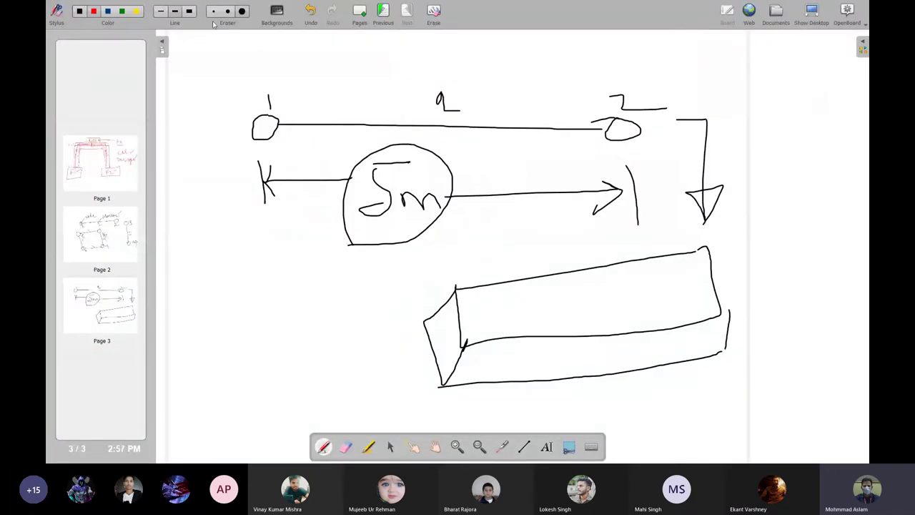
pyautogui.click(811, 12)
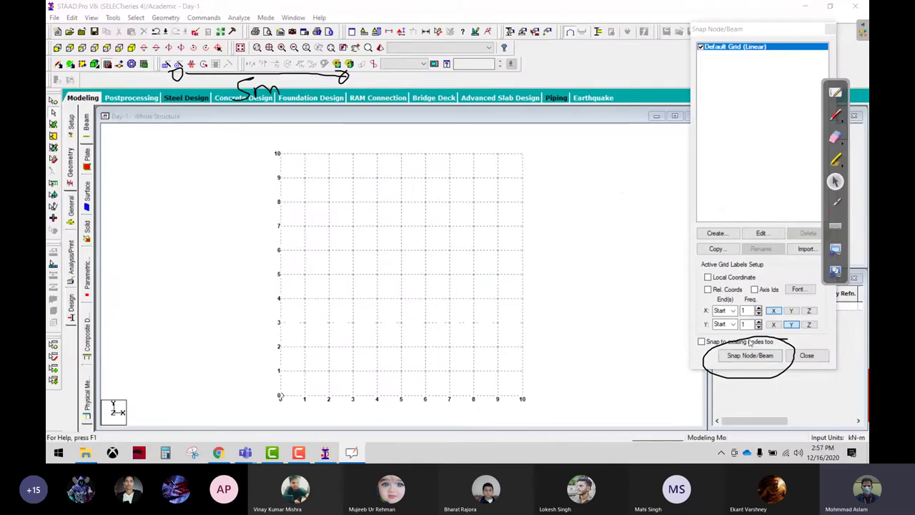
pyautogui.click(682, 368)
pyautogui.click(835, 114)
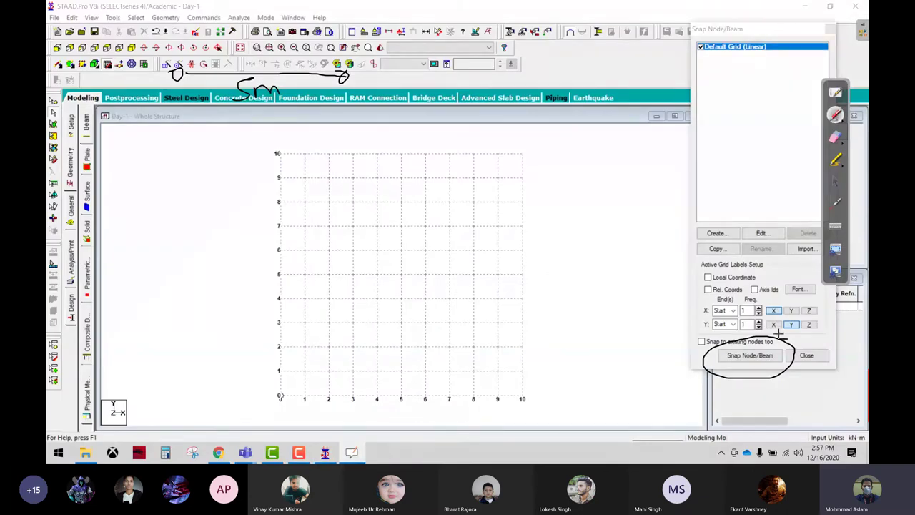
pyautogui.moveTo(783, 334)
pyautogui.mouseDown()
pyautogui.moveTo(711, 360)
pyautogui.moveTo(783, 383)
pyautogui.moveTo(772, 334)
pyautogui.mouseUp()
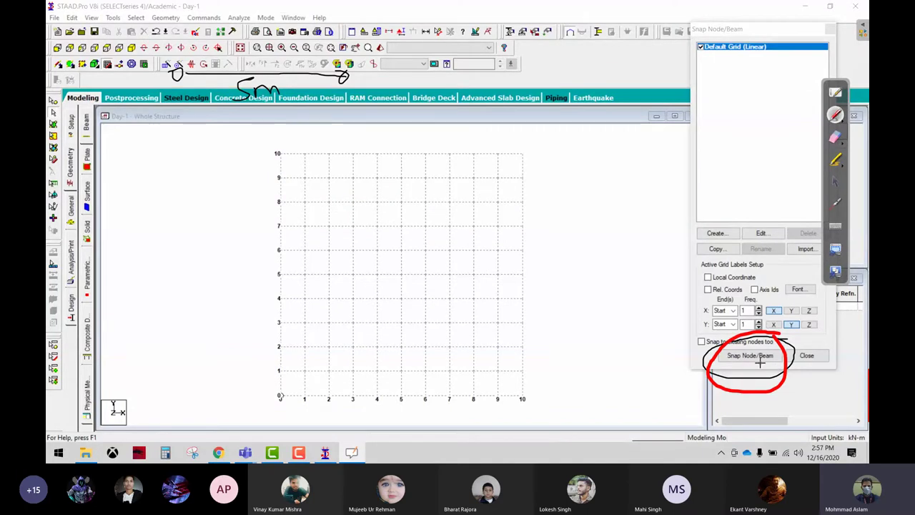
pyautogui.click(835, 181)
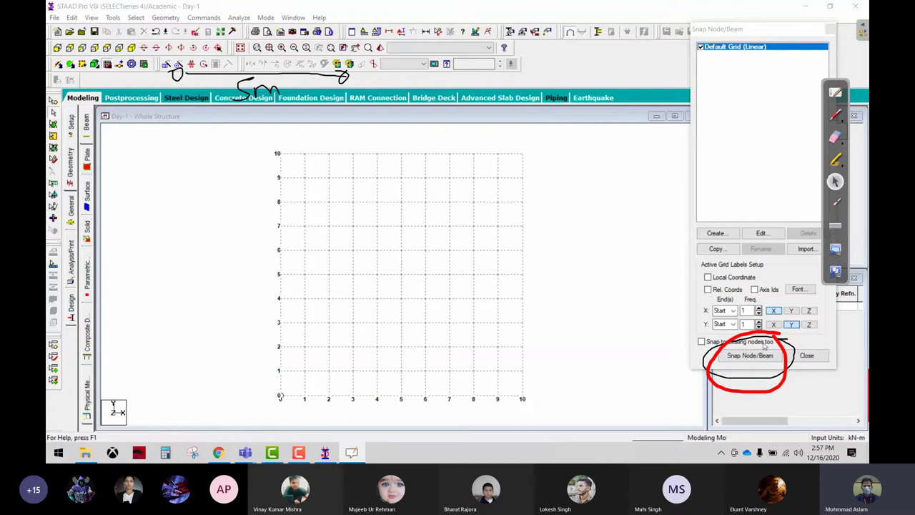
# - Create a beam with Snap Node/Beam from grid point (0,0) to (5,0)
pyautogui.click(743, 357)
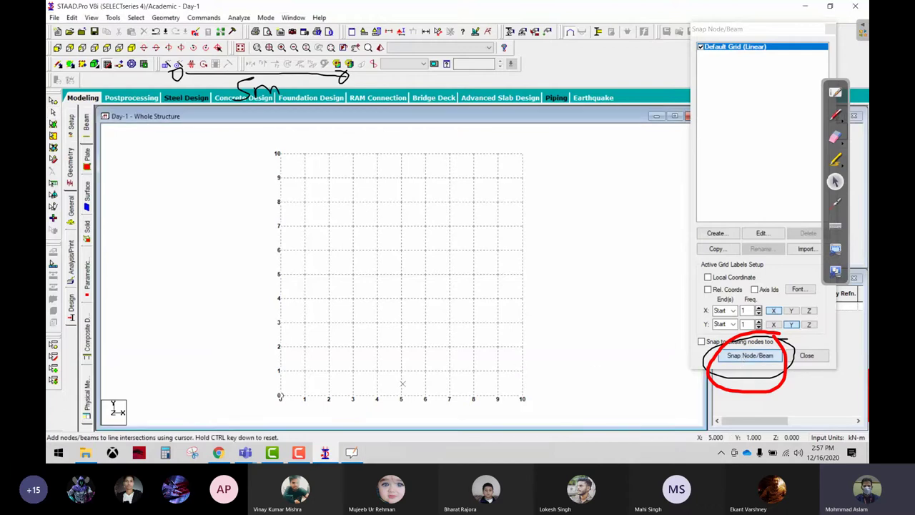
pyautogui.click(280, 395)
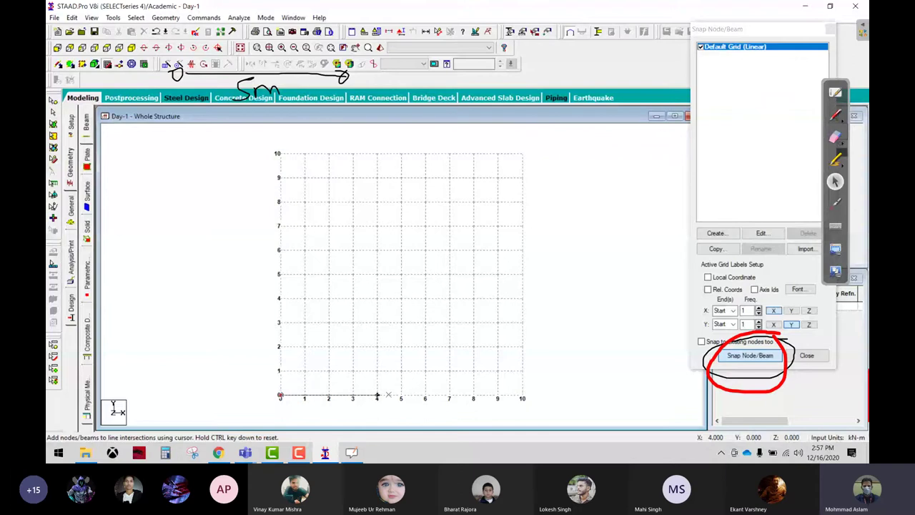
pyautogui.click(391, 394)
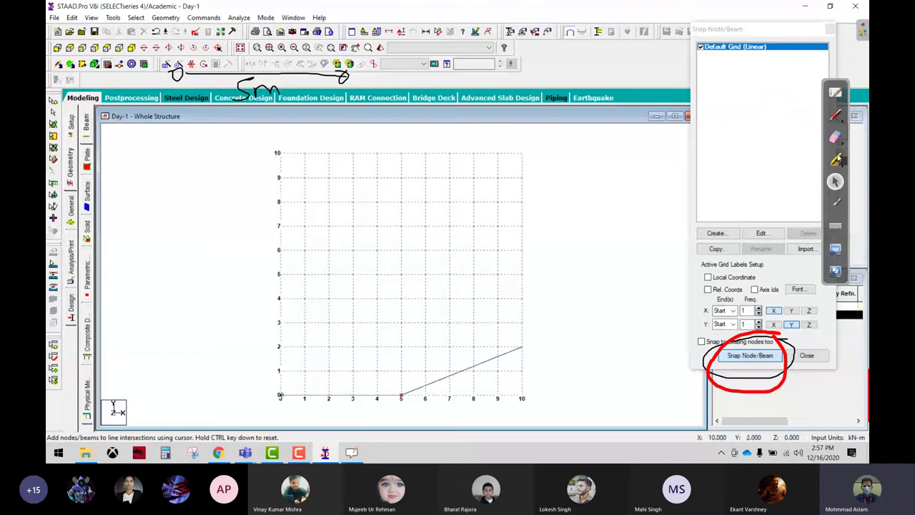
pyautogui.press('Escape')
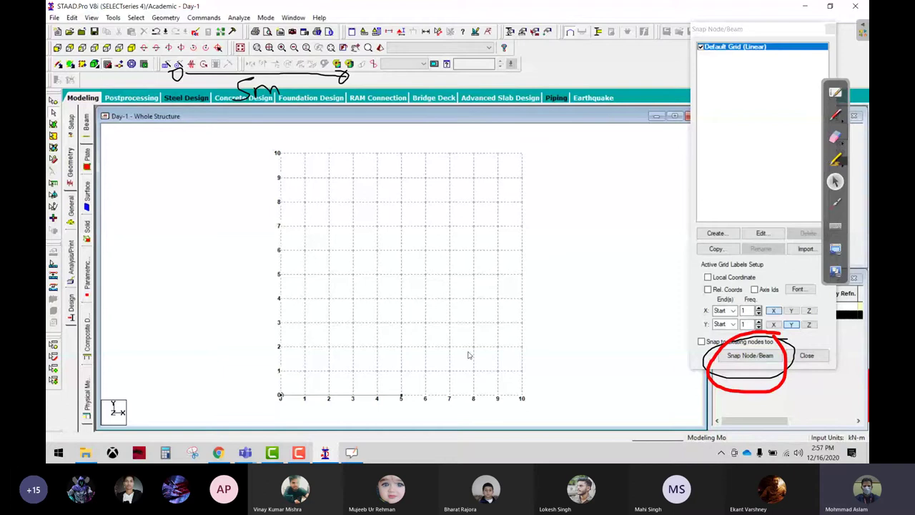
# - Ring the new beam and the Default Grid (Linear) entry in red, then untick Default Grid
pyautogui.click(836, 114)
pyautogui.moveTo(312, 336)
pyautogui.mouseDown()
pyautogui.moveTo(439, 355)
pyautogui.moveTo(405, 355)
pyautogui.mouseUp()
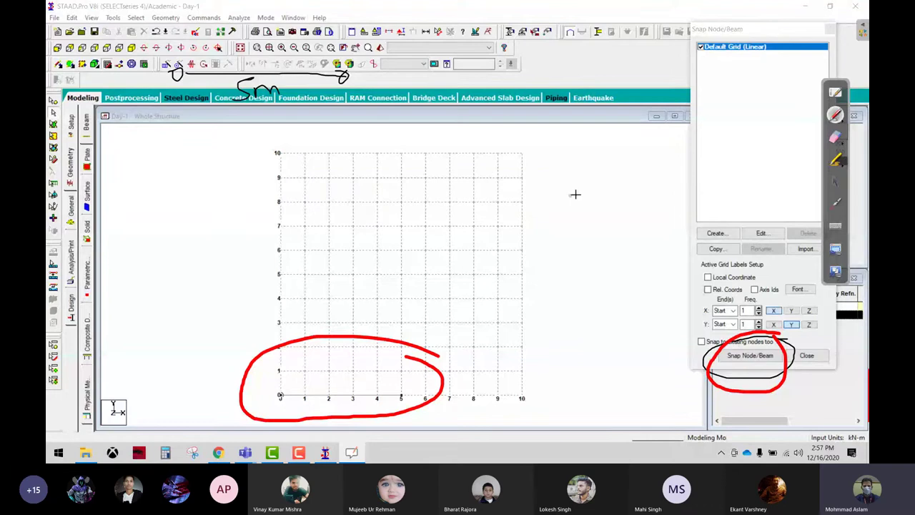
pyautogui.moveTo(787, 27); pyautogui.dragTo(773, 19)
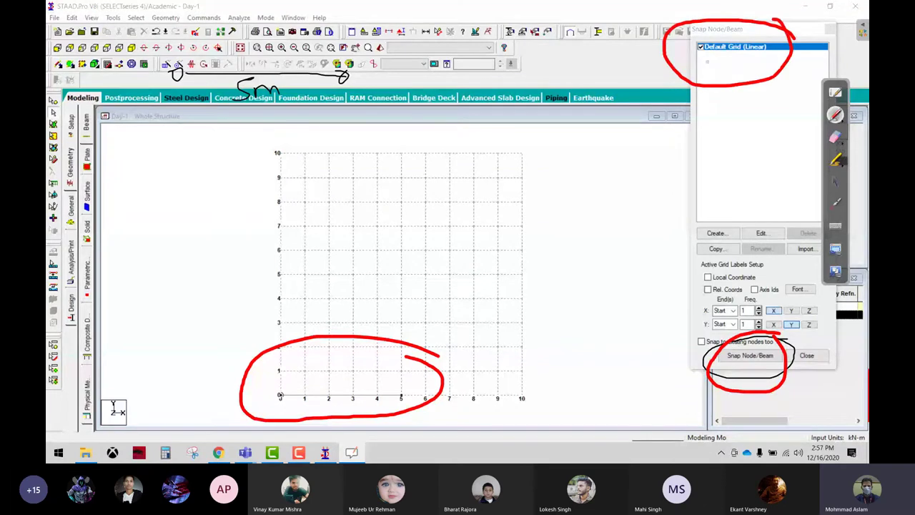
pyautogui.click(836, 182)
pyautogui.click(701, 47)
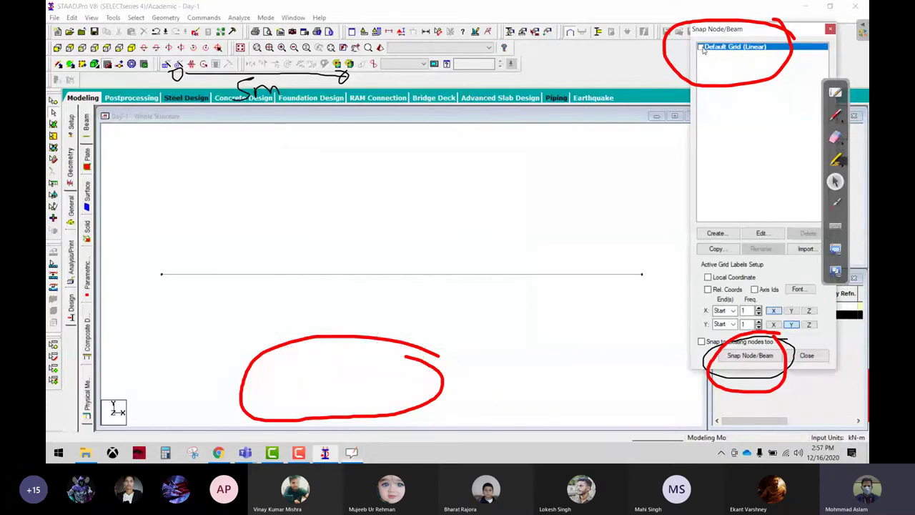
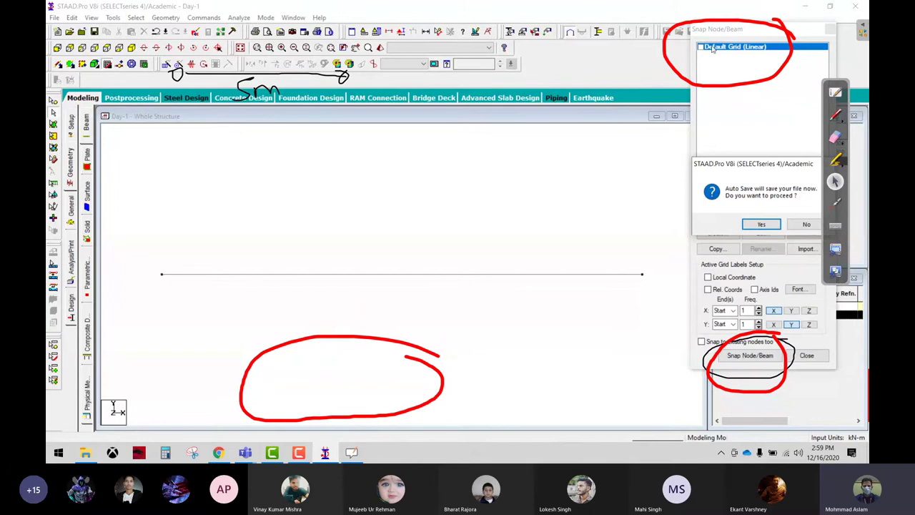
# - Save the structure when prompted and switch on the Default Grid (Linear) in the view
pyautogui.click(762, 224)
pyautogui.click(380, 240)
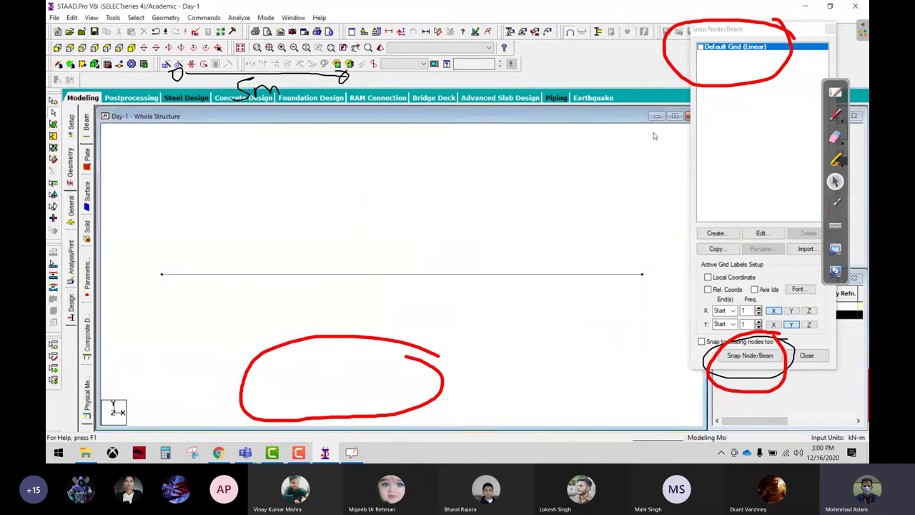
pyautogui.click(700, 46)
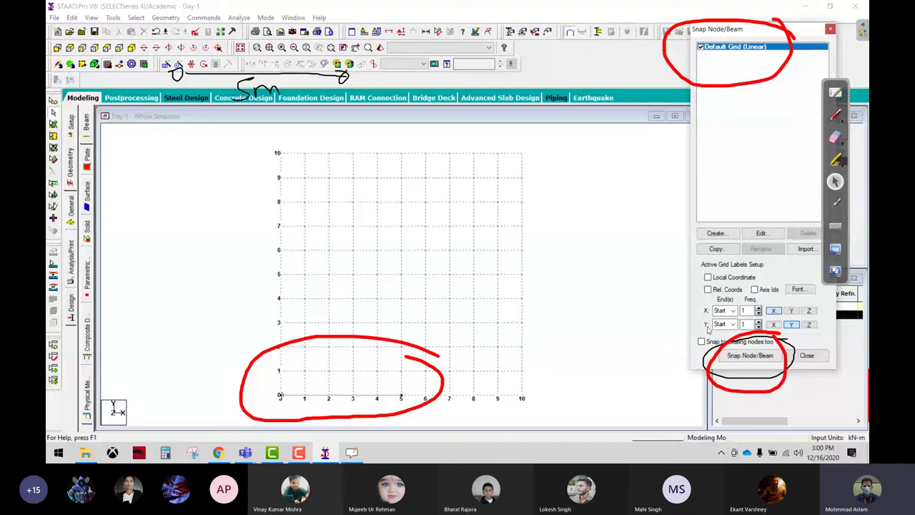
# - Snap a beam from grid point 0,10 to grid point 10,10
pyautogui.click(749, 355)
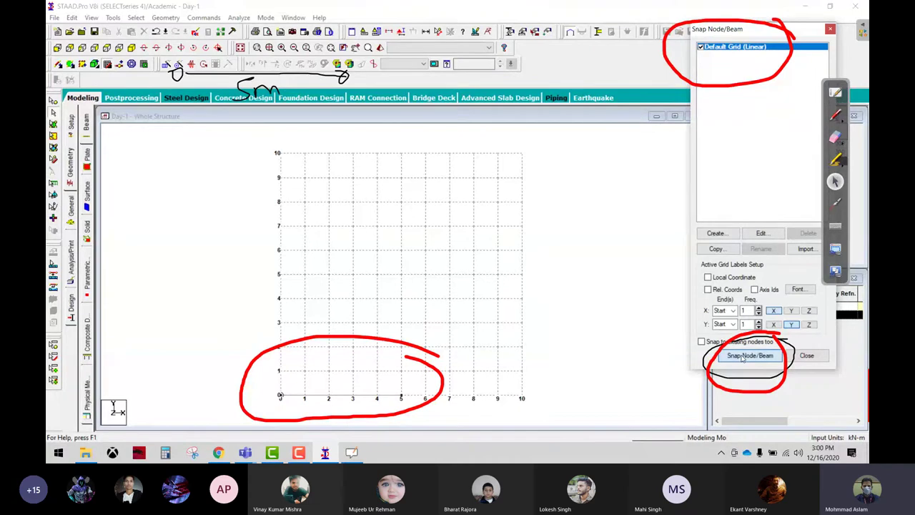
pyautogui.click(279, 153)
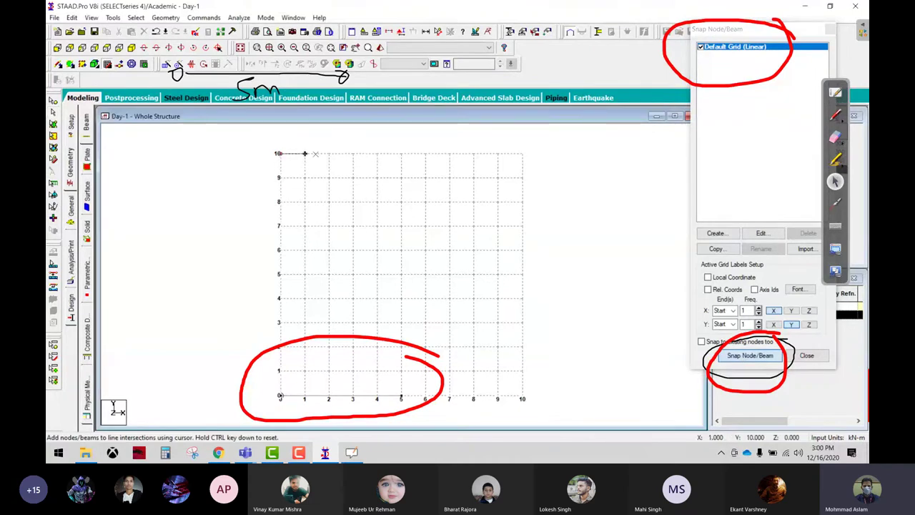
pyautogui.keyDown('ctrl'); pyautogui.click(497, 153); pyautogui.keyUp('ctrl')
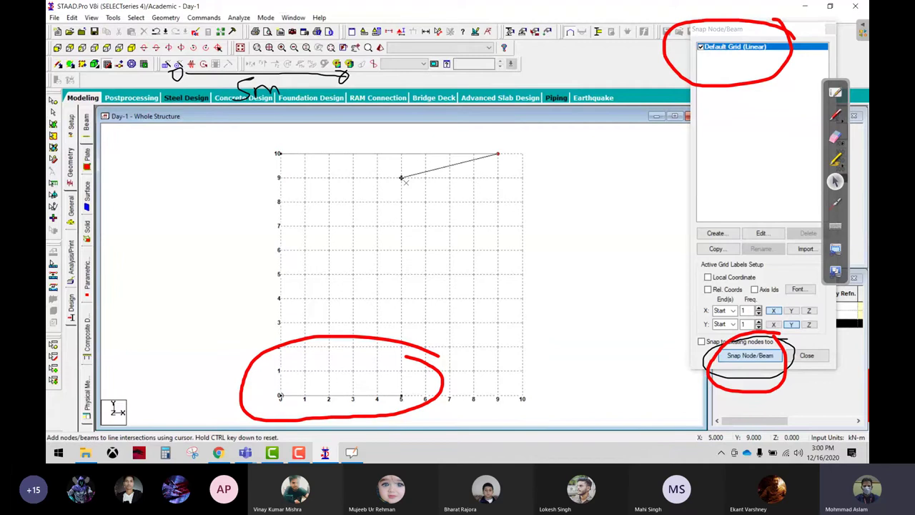
# - With the screen pen, mark the new top-right node and write a '10m x 10m' grid-size note
pyautogui.click(835, 115)
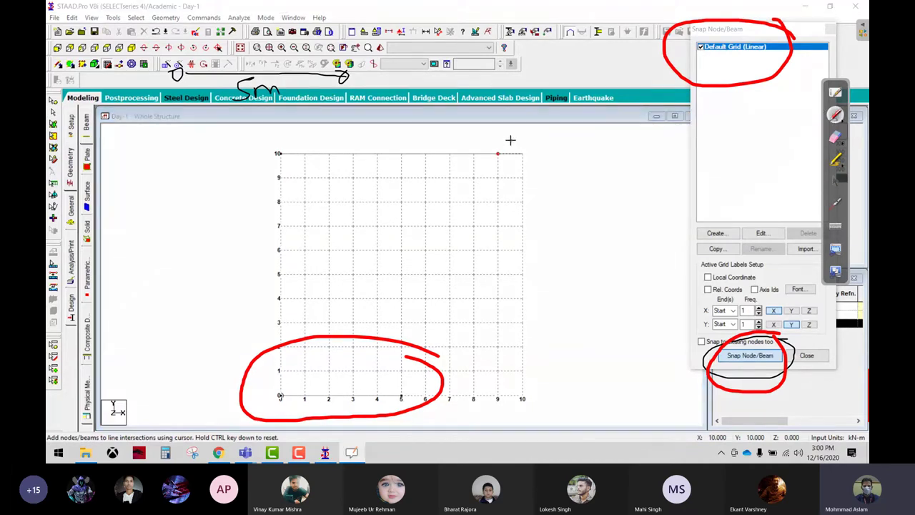
pyautogui.moveTo(496, 133)
pyautogui.mouseDown()
pyautogui.moveTo(498, 147)
pyautogui.moveTo(522, 136)
pyautogui.moveTo(521, 146)
pyautogui.mouseUp()
pyautogui.moveTo(555, 181); pyautogui.dragTo(556, 220)
pyautogui.moveTo(581, 195)
pyautogui.mouseDown()
pyautogui.moveTo(572, 215)
pyautogui.moveTo(585, 199)
pyautogui.moveTo(613, 220)
pyautogui.mouseUp()
pyautogui.moveTo(622, 187)
pyautogui.mouseDown()
pyautogui.moveTo(638, 221)
pyautogui.moveTo(621, 221)
pyautogui.mouseUp()
pyautogui.moveTo(646, 180)
pyautogui.mouseDown()
pyautogui.moveTo(652, 206)
pyautogui.moveTo(665, 188)
pyautogui.moveTo(667, 204)
pyautogui.mouseUp()
pyautogui.moveTo(673, 205); pyautogui.dragTo(685, 203)
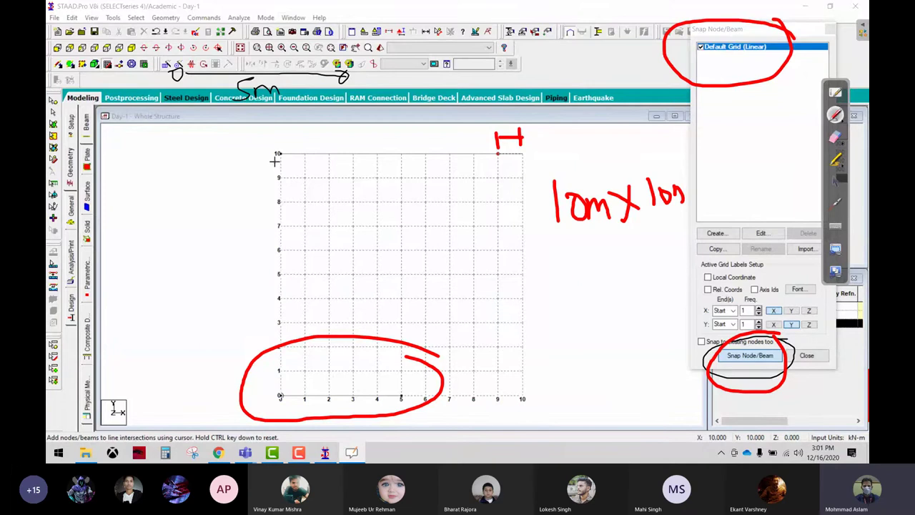
# - Note '11m' near the grid's top-left, mark the grid Edit option, and open the Default Grid settings
pyautogui.moveTo(221, 126); pyautogui.dragTo(224, 180)
pyautogui.moveTo(229, 127)
pyautogui.mouseDown()
pyautogui.moveTo(230, 176)
pyautogui.moveTo(287, 155)
pyautogui.mouseUp()
pyautogui.moveTo(289, 104); pyautogui.dragTo(303, 113)
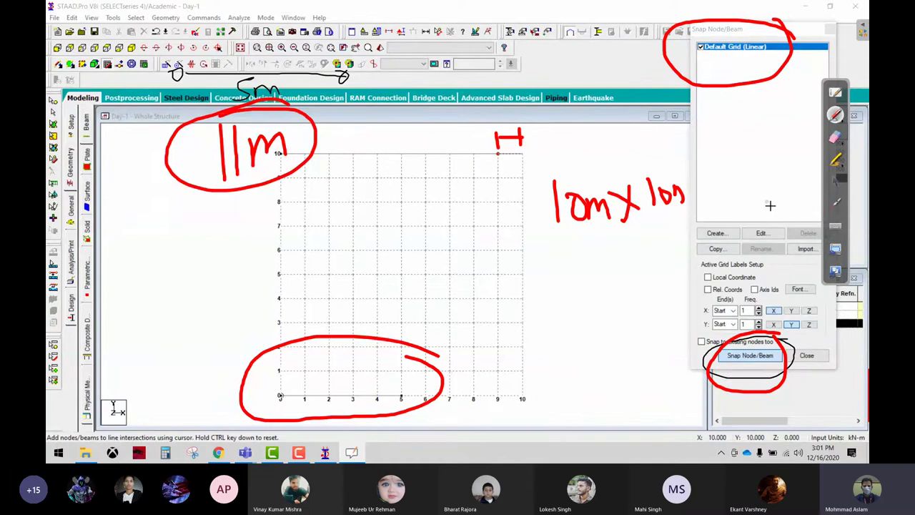
pyautogui.moveTo(783, 212); pyautogui.dragTo(781, 207)
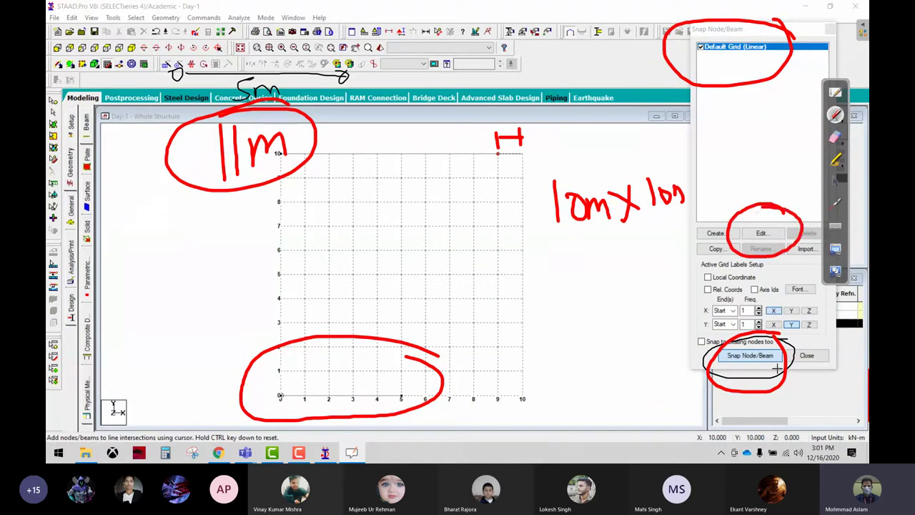
pyautogui.moveTo(749, 109)
pyautogui.mouseDown()
pyautogui.moveTo(755, 171)
pyautogui.moveTo(739, 163)
pyautogui.moveTo(755, 185)
pyautogui.mouseUp()
pyautogui.click(837, 181)
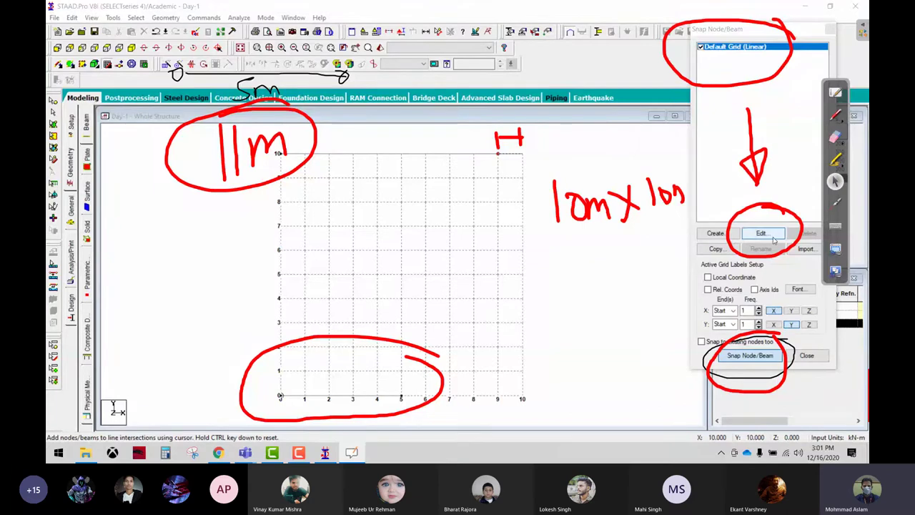
pyautogui.click(773, 237)
# - Erase the '10m x 10m' note and circle the Construction Lines settings
pyautogui.click(835, 136)
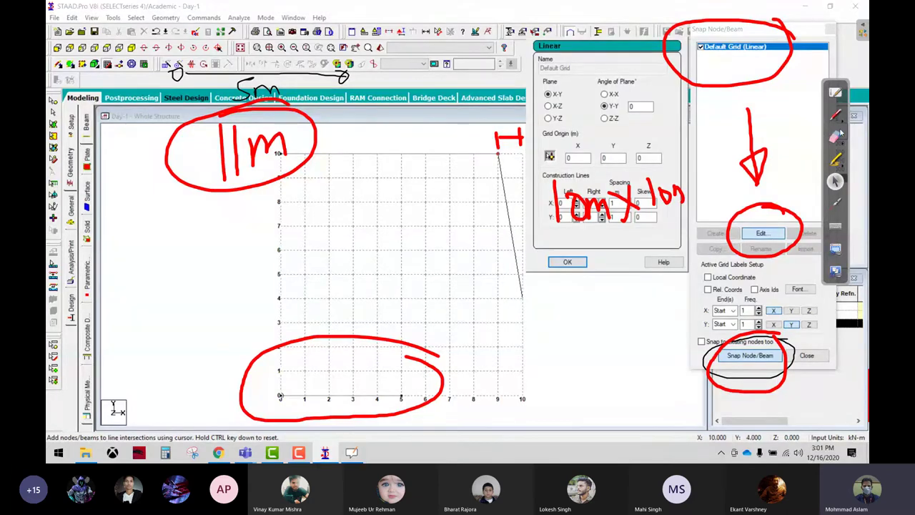
pyautogui.moveTo(565, 207); pyautogui.dragTo(685, 194)
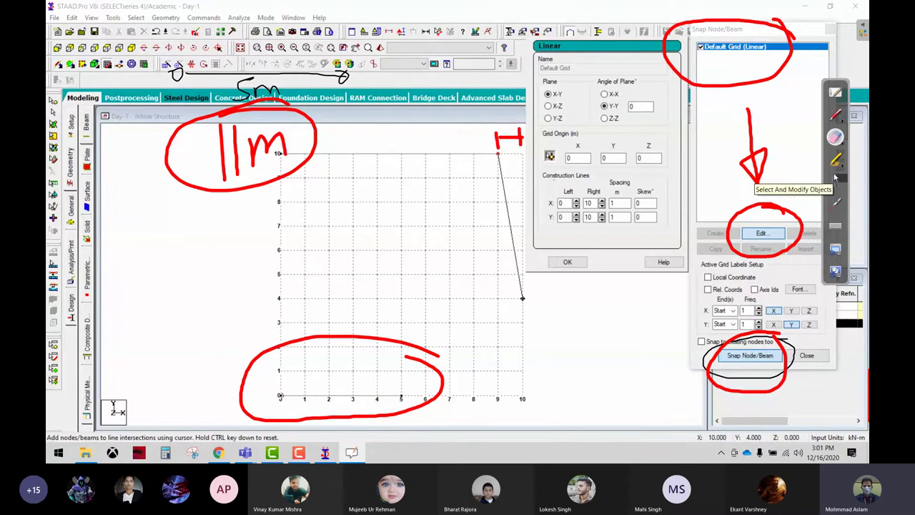
pyautogui.click(836, 116)
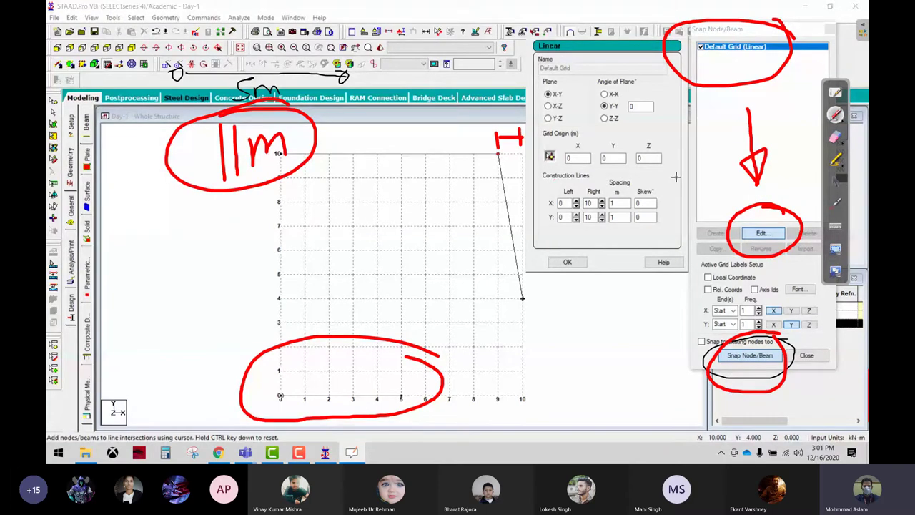
pyautogui.moveTo(675, 176); pyautogui.dragTo(676, 188)
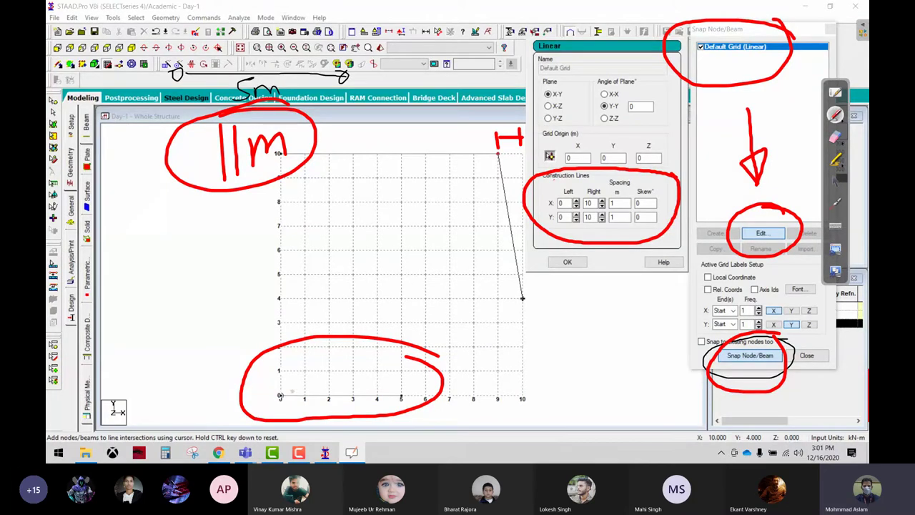
# - Annotate the grid origin with positive and negative X arrows and a '-ve' label, then erase the extent marks
pyautogui.moveTo(279, 386)
pyautogui.mouseDown()
pyautogui.moveTo(502, 396)
pyautogui.moveTo(457, 421)
pyautogui.mouseUp()
pyautogui.moveTo(533, 379); pyautogui.dragTo(518, 404)
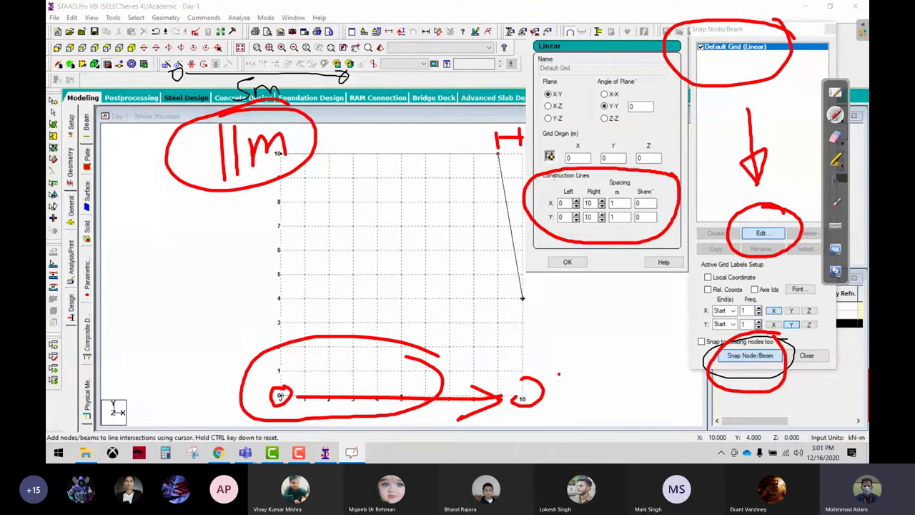
pyautogui.moveTo(558, 374); pyautogui.dragTo(609, 392)
pyautogui.moveTo(270, 393)
pyautogui.mouseDown()
pyautogui.moveTo(111, 380)
pyautogui.moveTo(142, 401)
pyautogui.mouseUp()
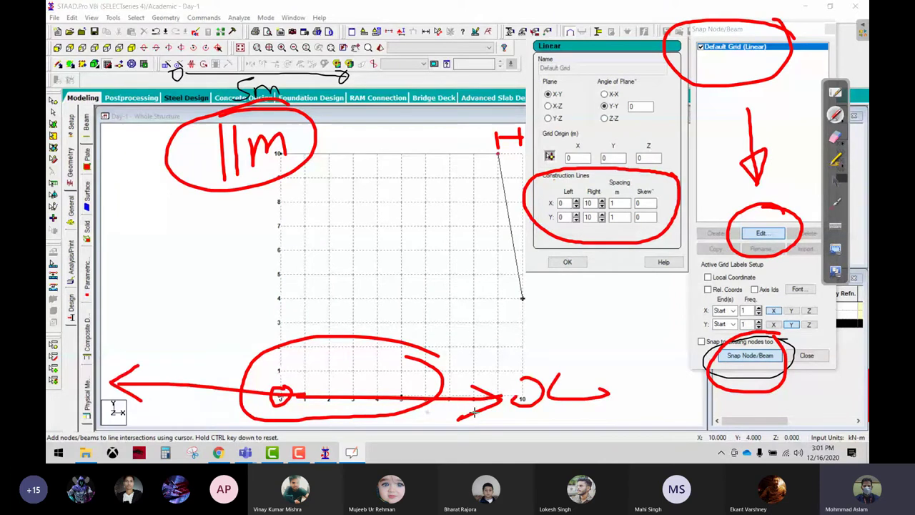
pyautogui.moveTo(597, 366)
pyautogui.mouseDown()
pyautogui.moveTo(629, 356)
pyautogui.moveTo(607, 387)
pyautogui.moveTo(619, 357)
pyautogui.mouseUp()
pyautogui.moveTo(140, 329)
pyautogui.mouseDown()
pyautogui.moveTo(174, 323)
pyautogui.moveTo(213, 289)
pyautogui.moveTo(233, 312)
pyautogui.mouseUp()
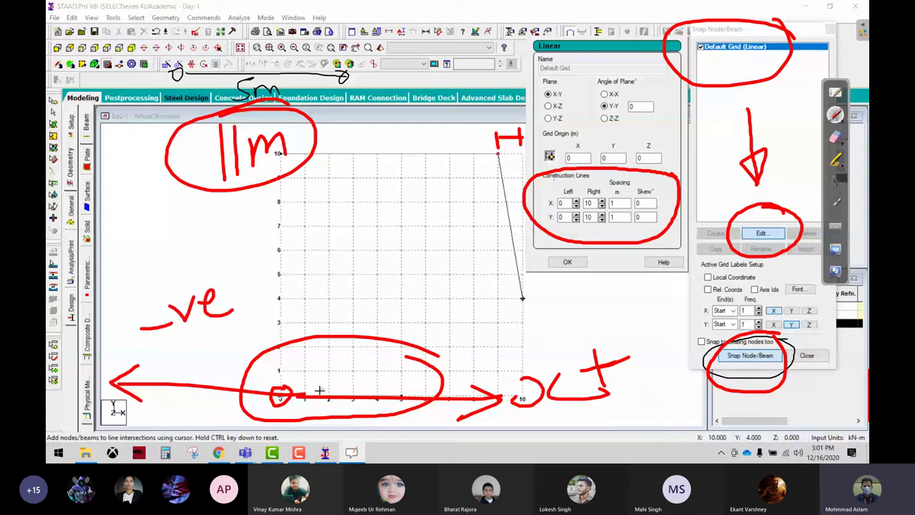
pyautogui.moveTo(593, 193)
pyautogui.mouseDown()
pyautogui.moveTo(602, 198)
pyautogui.moveTo(595, 209)
pyautogui.moveTo(605, 197)
pyautogui.moveTo(622, 206)
pyautogui.moveTo(609, 193)
pyautogui.moveTo(604, 210)
pyautogui.moveTo(618, 197)
pyautogui.mouseUp()
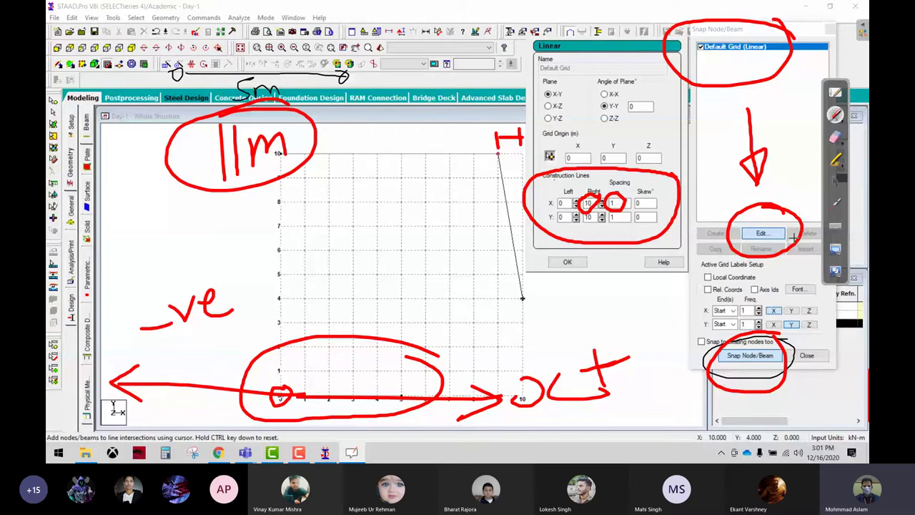
pyautogui.click(835, 138)
pyautogui.moveTo(664, 166); pyautogui.dragTo(589, 228)
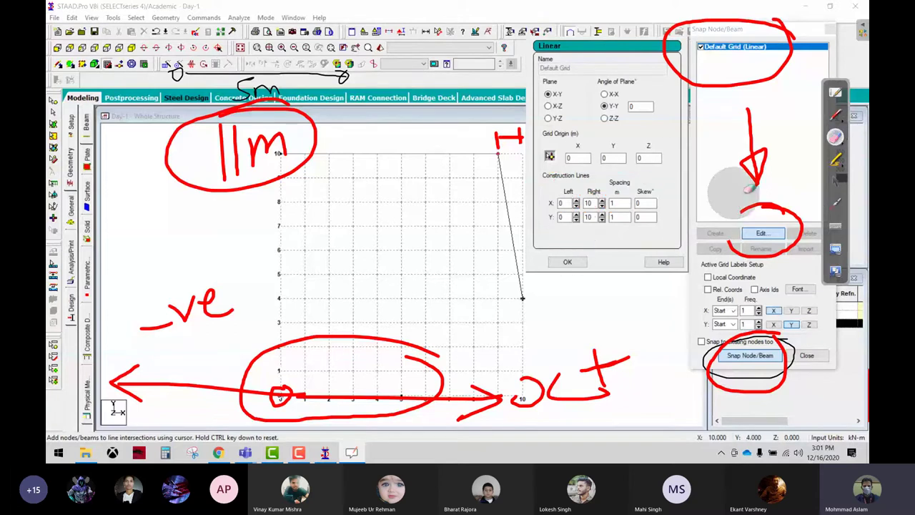
# - Raise the grid's X Right extent to 11 and redo the axis-label annotations
pyautogui.click(835, 181)
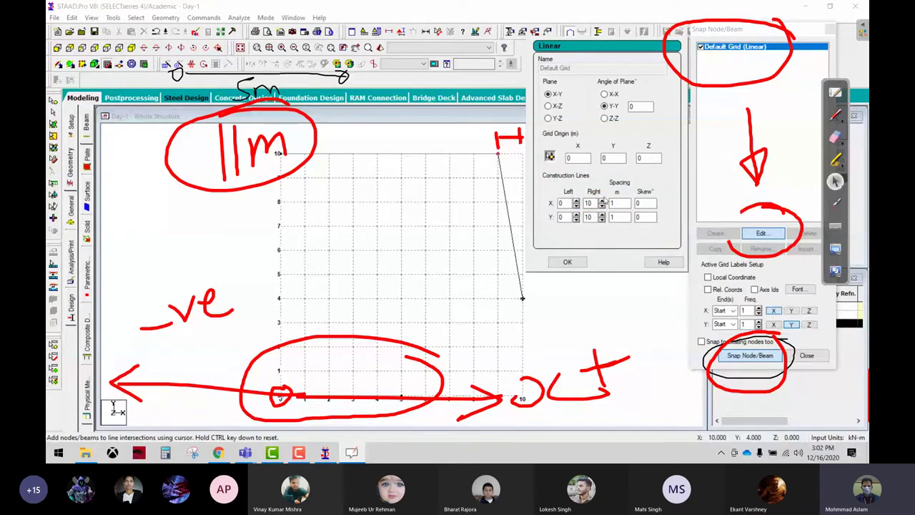
pyautogui.click(602, 200)
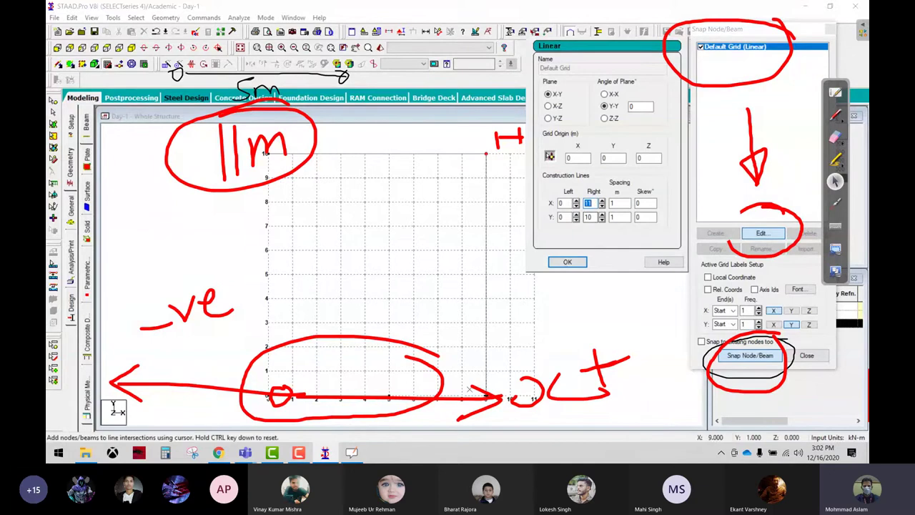
pyautogui.click(835, 137)
pyautogui.moveTo(600, 301)
pyautogui.mouseDown()
pyautogui.moveTo(326, 367)
pyautogui.moveTo(414, 388)
pyautogui.moveTo(214, 389)
pyautogui.moveTo(211, 304)
pyautogui.mouseUp()
pyautogui.click(835, 114)
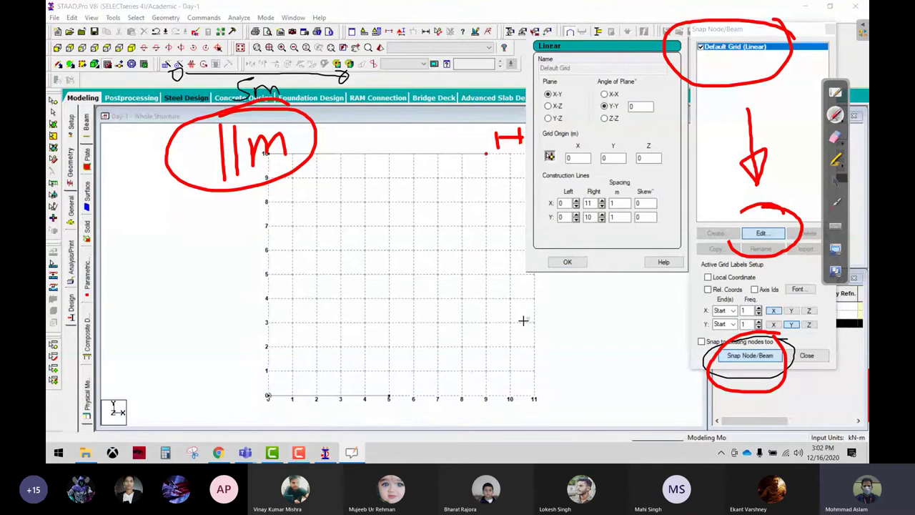
pyautogui.moveTo(562, 387)
pyautogui.mouseDown()
pyautogui.moveTo(303, 373)
pyautogui.moveTo(462, 413)
pyautogui.moveTo(559, 379)
pyautogui.mouseUp()
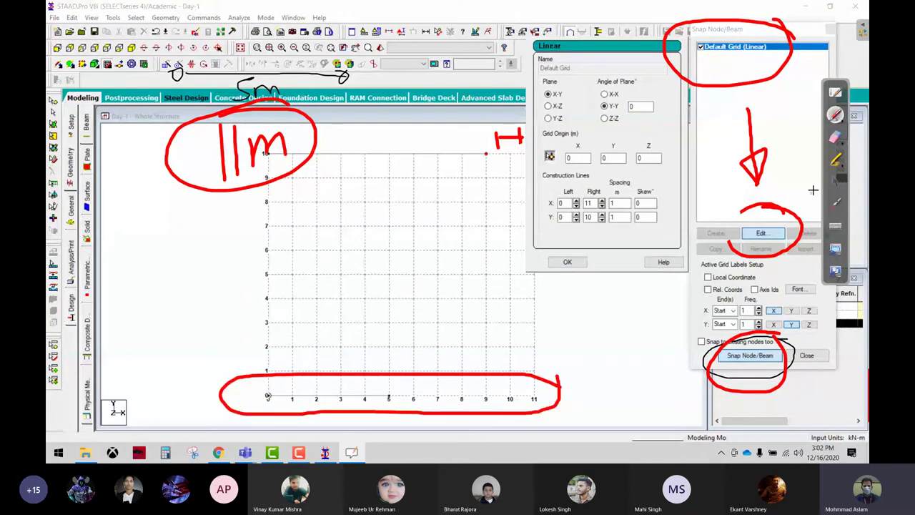
pyautogui.click(835, 181)
# - Raise the grid's X and Y Right extents to 12 and cancel the pending beam placement
pyautogui.click(602, 200)
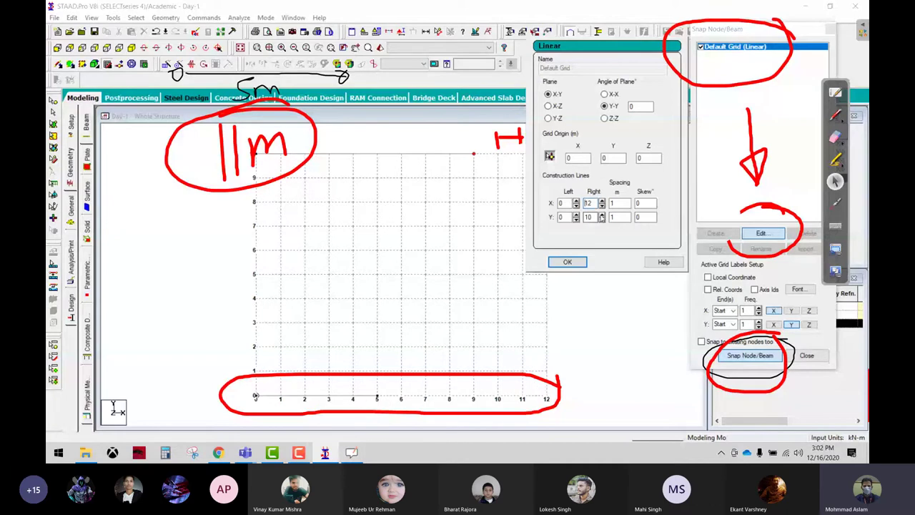
pyautogui.click(602, 214)
pyautogui.click(602, 217)
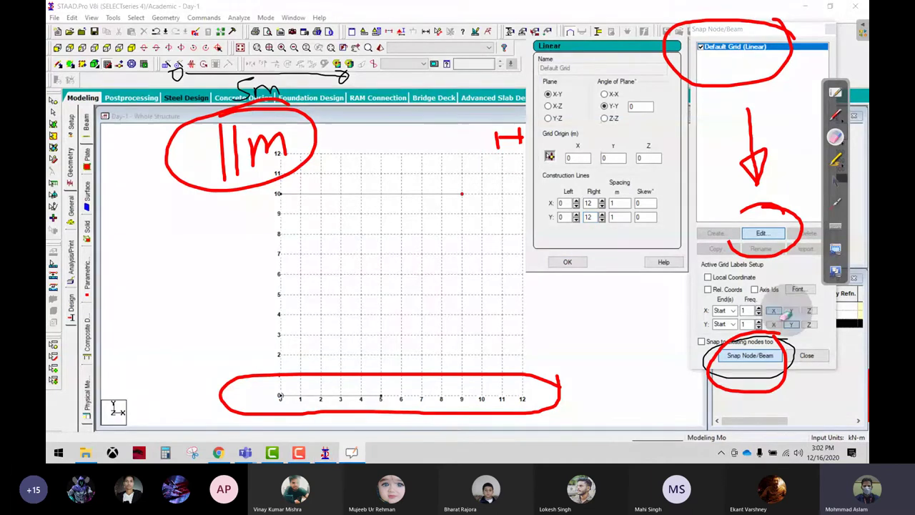
pyautogui.click(771, 359)
pyautogui.click(835, 181)
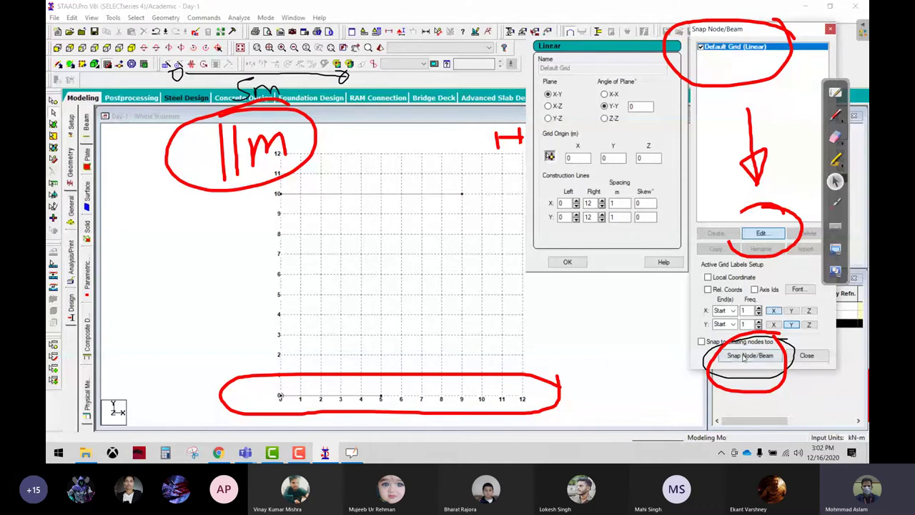
# - Draw a horizontal beam from grid point 0,5 to 11,5
pyautogui.click(747, 356)
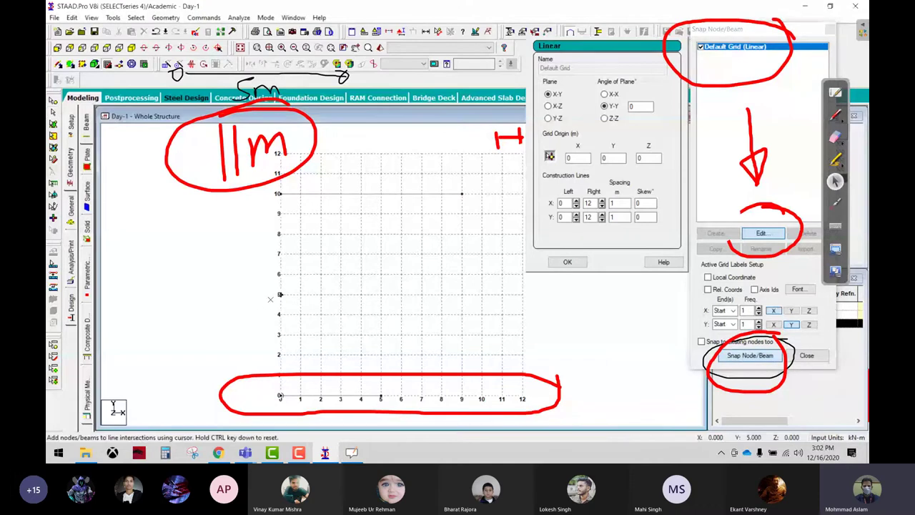
pyautogui.click(271, 298)
pyautogui.click(502, 294)
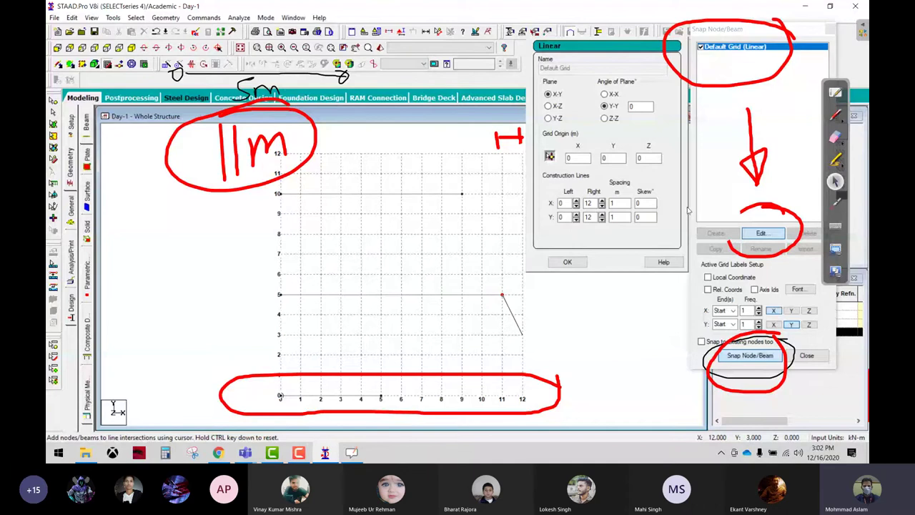
pyautogui.press('Escape')
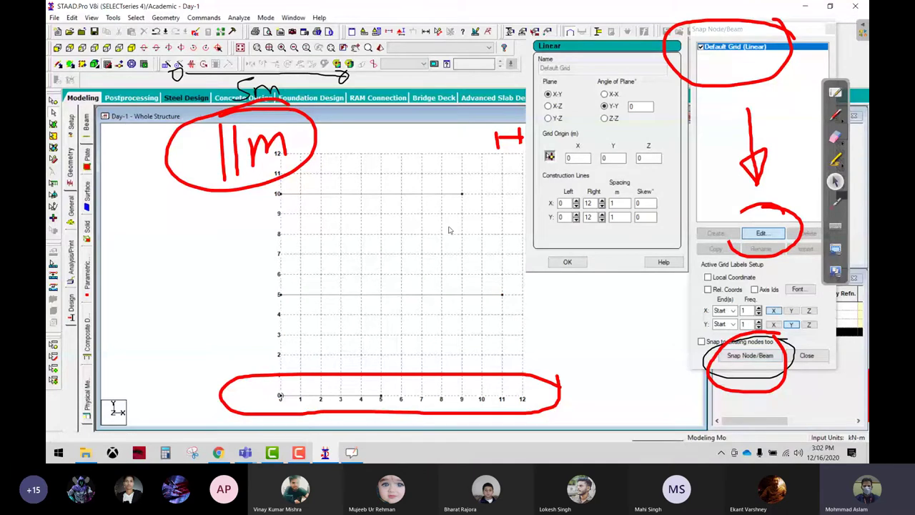
# - Hide the grid and pen-label the beams '5m', '11' and '4m'
pyautogui.click(701, 48)
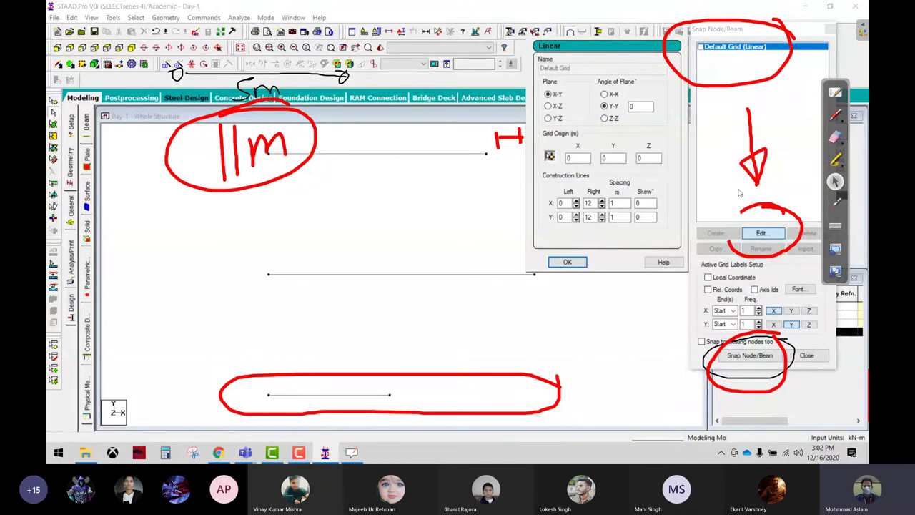
pyautogui.moveTo(414, 354)
pyautogui.mouseDown()
pyautogui.moveTo(444, 344)
pyautogui.moveTo(414, 379)
pyautogui.moveTo(461, 370)
pyautogui.mouseUp()
pyautogui.moveTo(409, 233); pyautogui.dragTo(418, 258)
pyautogui.moveTo(424, 231)
pyautogui.mouseDown()
pyautogui.moveTo(439, 257)
pyautogui.moveTo(484, 247)
pyautogui.mouseUp()
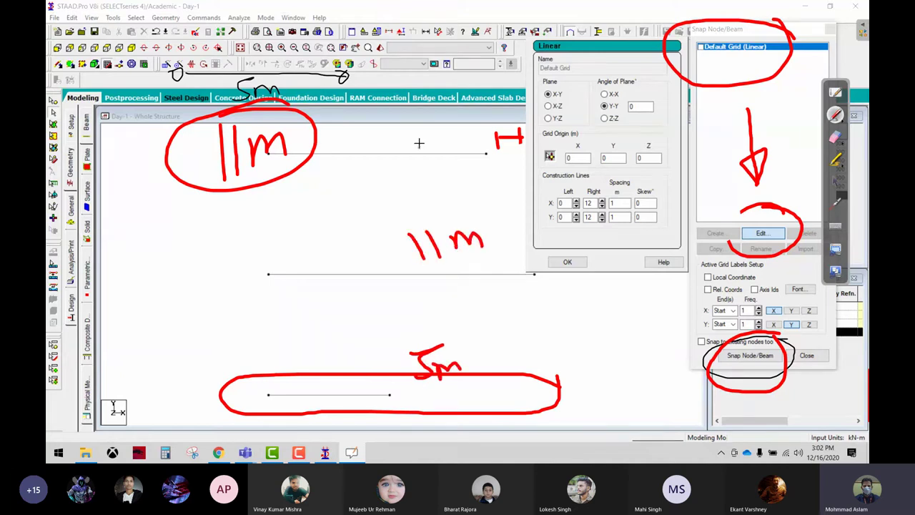
pyautogui.moveTo(414, 130); pyautogui.dragTo(424, 150)
pyautogui.moveTo(422, 135); pyautogui.dragTo(425, 170)
pyautogui.moveTo(431, 171); pyautogui.dragTo(457, 170)
# - Erase all the red pen notes and turn the default linear grid back on
pyautogui.click(835, 136)
pyautogui.moveTo(464, 368)
pyautogui.mouseDown()
pyautogui.moveTo(303, 374)
pyautogui.moveTo(527, 384)
pyautogui.moveTo(221, 356)
pyautogui.moveTo(308, 270)
pyautogui.moveTo(481, 139)
pyautogui.moveTo(379, 107)
pyautogui.mouseUp()
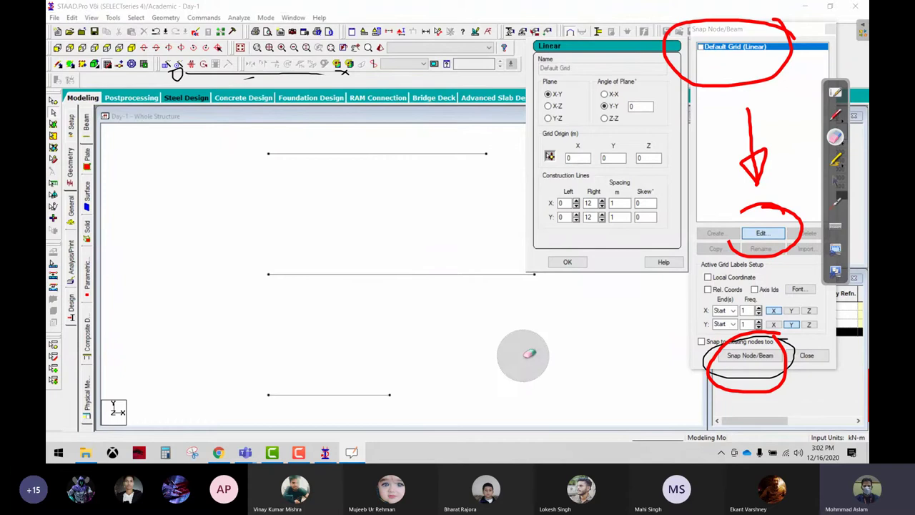
pyautogui.moveTo(787, 211)
pyautogui.mouseDown()
pyautogui.moveTo(806, 210)
pyautogui.moveTo(796, 418)
pyautogui.moveTo(724, 105)
pyautogui.moveTo(751, 22)
pyautogui.mouseUp()
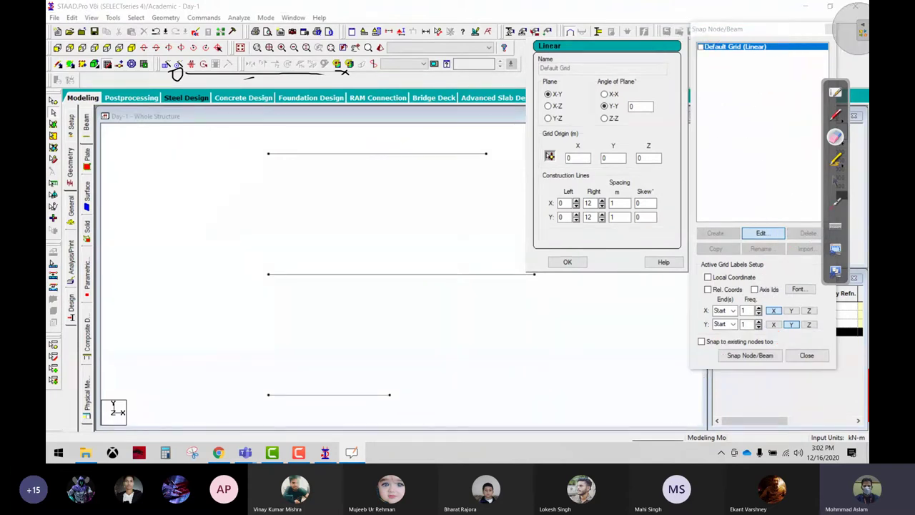
pyautogui.click(835, 181)
pyautogui.click(701, 47)
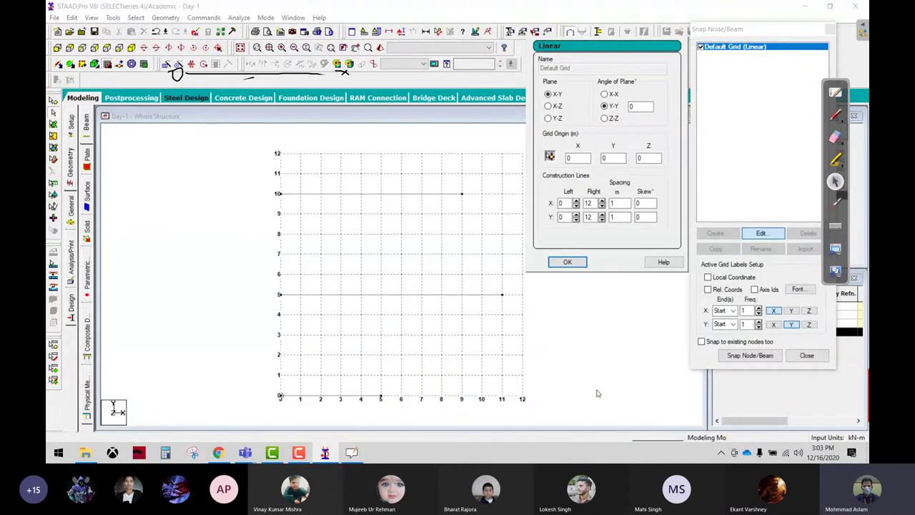
# - Set the default grid spacing to 0.5 m and apply it
pyautogui.click(835, 114)
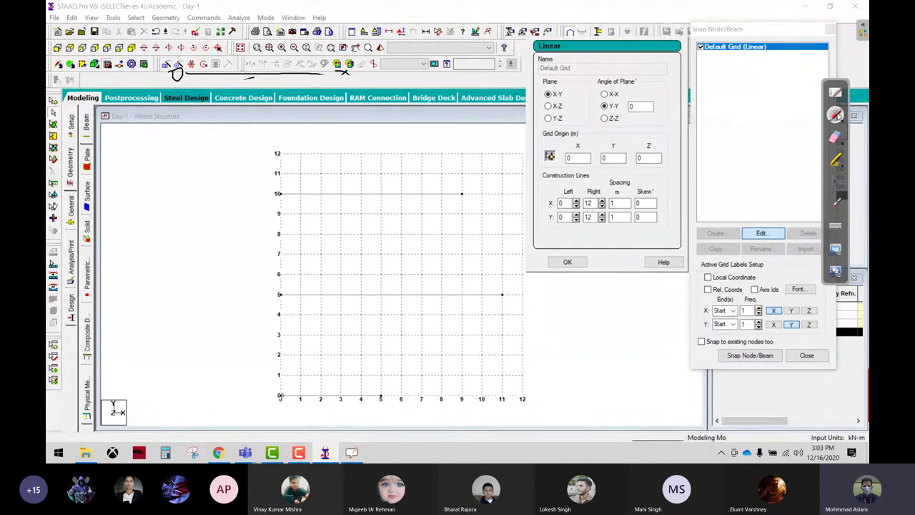
pyautogui.moveTo(653, 183)
pyautogui.mouseDown()
pyautogui.moveTo(632, 233)
pyautogui.moveTo(636, 188)
pyautogui.mouseUp()
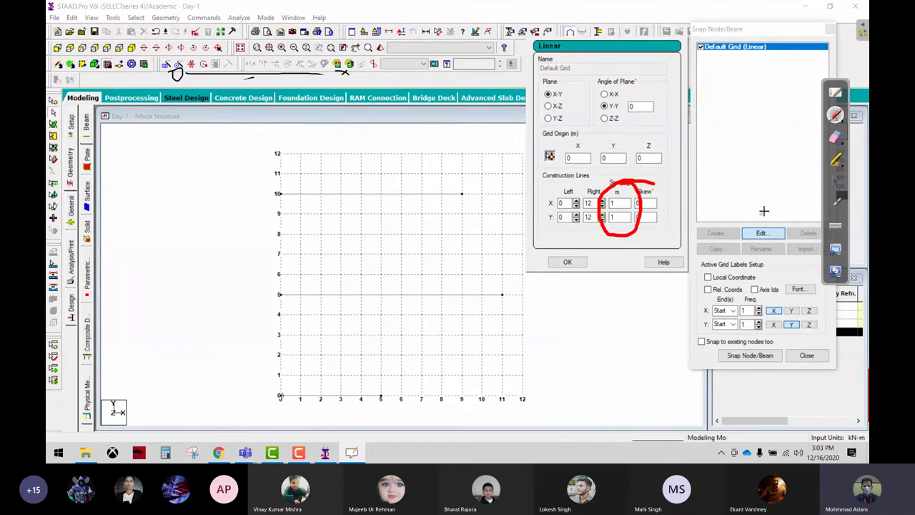
pyautogui.click(835, 137)
pyautogui.click(601, 215)
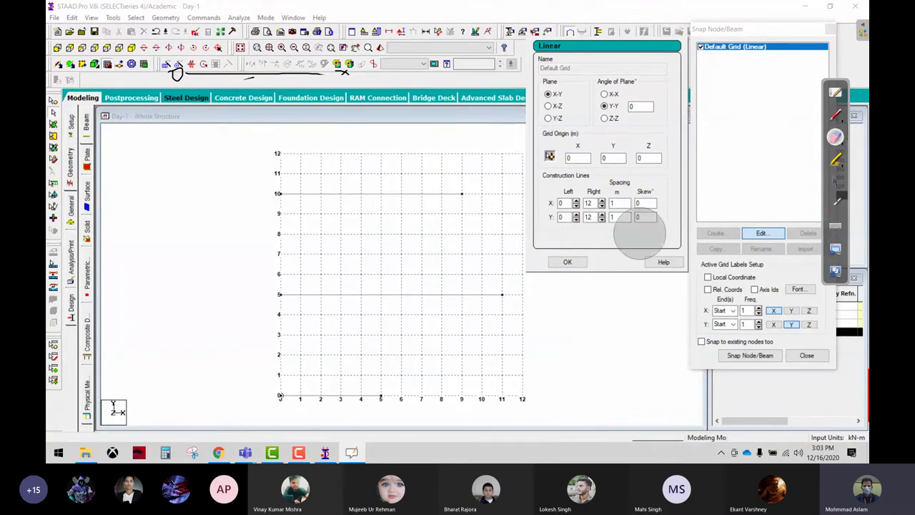
pyautogui.click(835, 182)
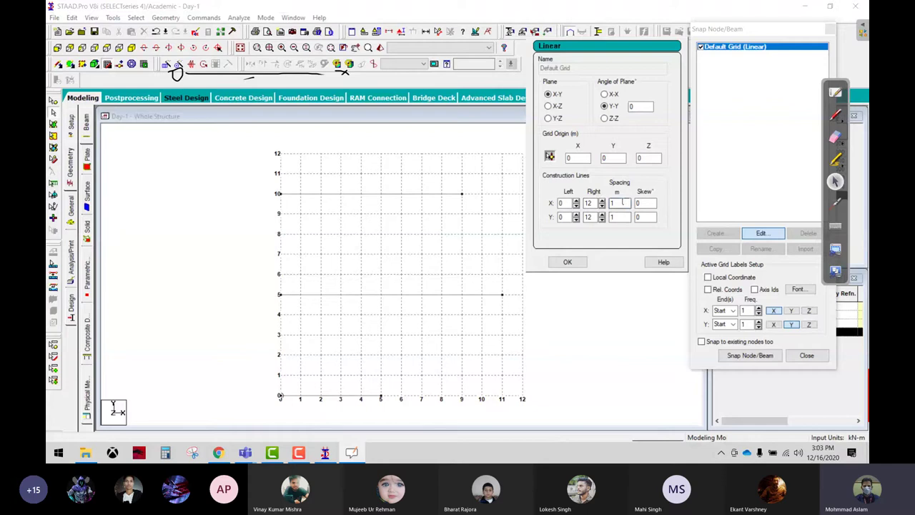
pyautogui.click(619, 203)
pyautogui.write('0')
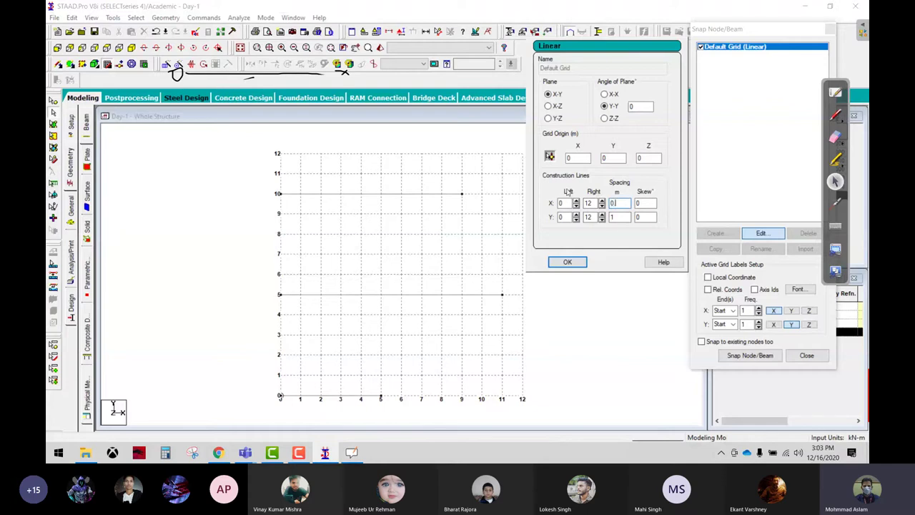
pyautogui.write('.5')
pyautogui.press('Tab')
pyautogui.write('0.5')
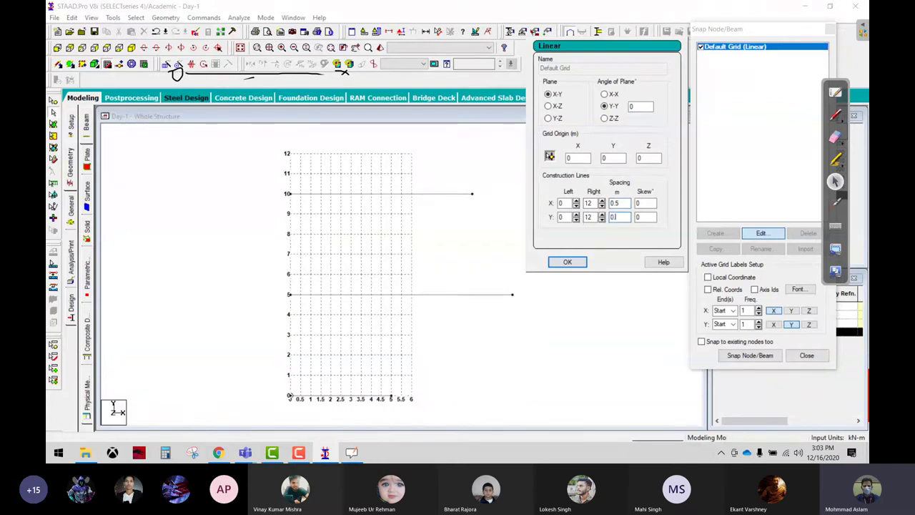
pyautogui.press('Return')
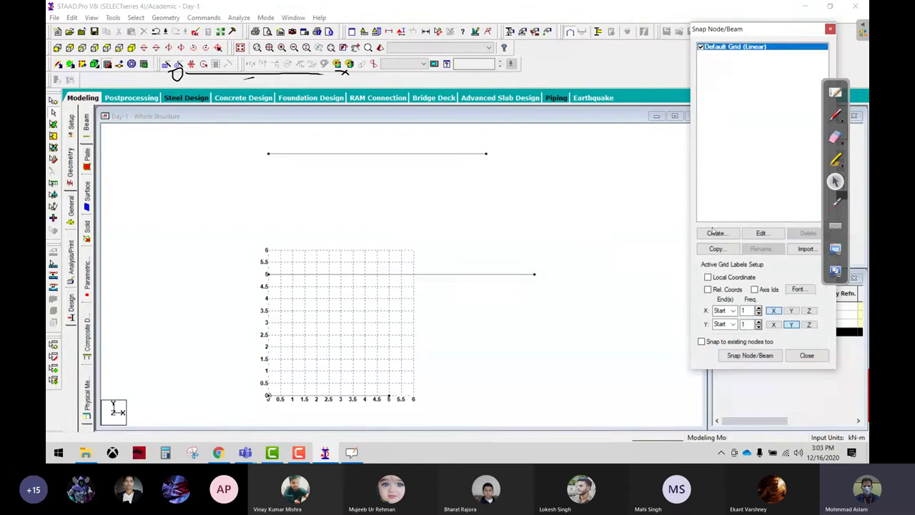
# - Set the grid's X and Y Right extents to 24 lines and apply
pyautogui.click(762, 233)
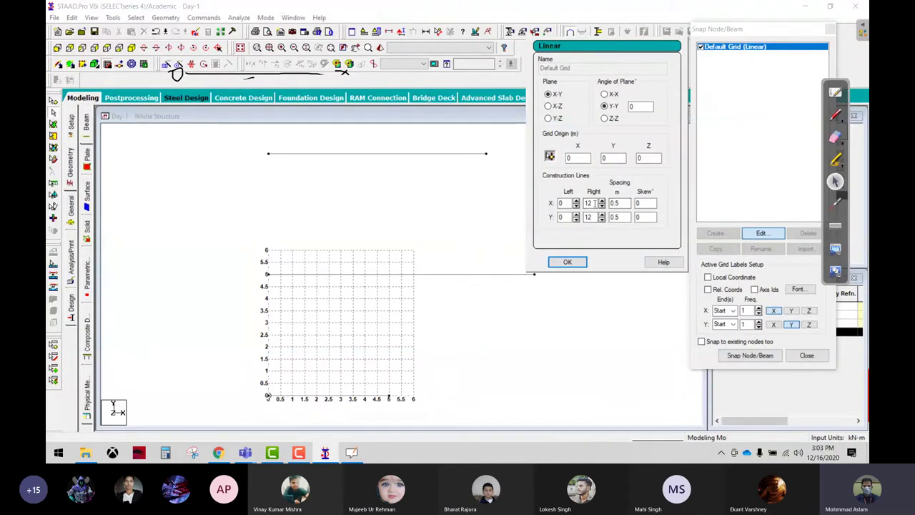
pyautogui.moveTo(595, 202); pyautogui.dragTo(584, 203)
pyautogui.write('24')
pyautogui.doubleClick(587, 216)
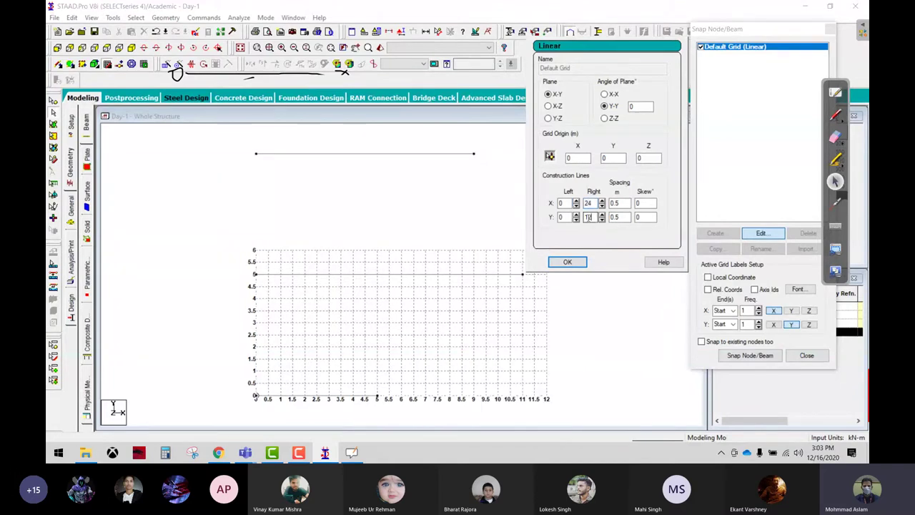
pyautogui.write('42')
pyautogui.press('BackSpace')
pyautogui.press('BackSpace')
pyautogui.write('2')
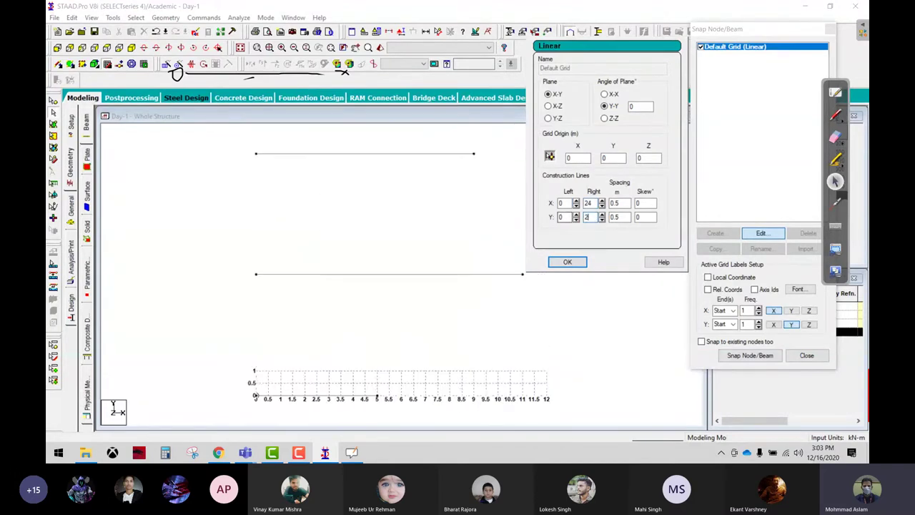
pyautogui.write('4')
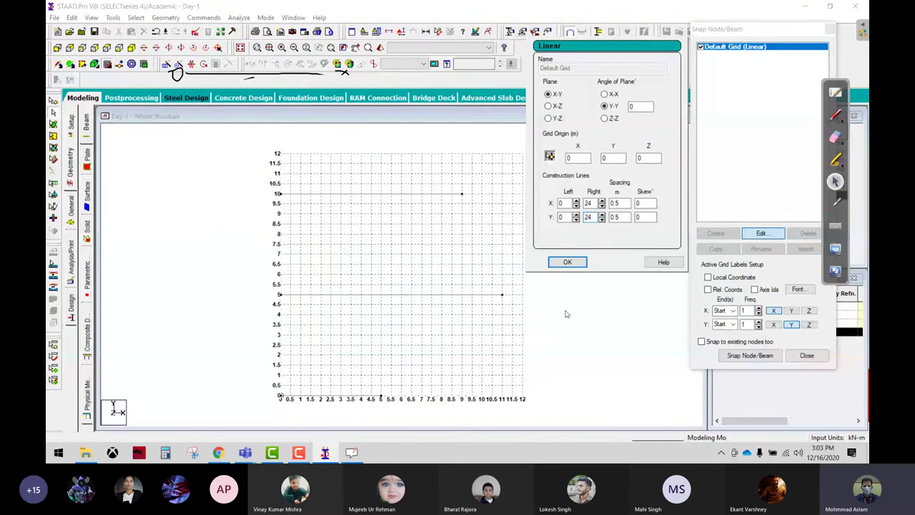
pyautogui.press('Return')
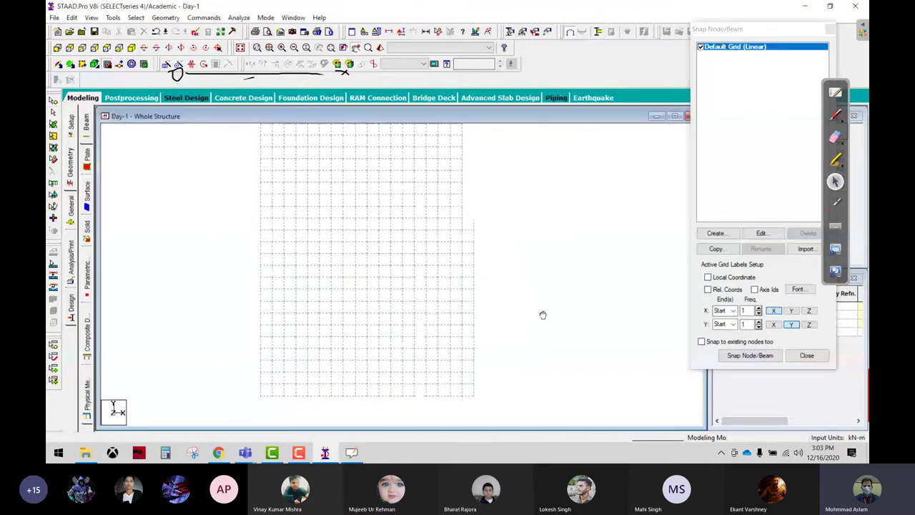
# - Mark 11.5 m with a red arrow and snap a beam node there on the X axis, then hide the grid
pyautogui.scroll(2, 426, 319)
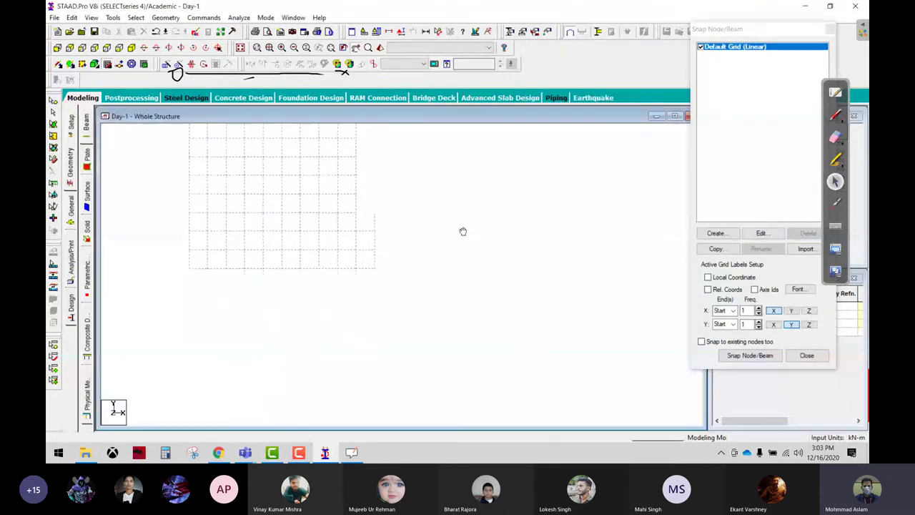
pyautogui.click(835, 114)
pyautogui.moveTo(639, 199); pyautogui.dragTo(640, 247)
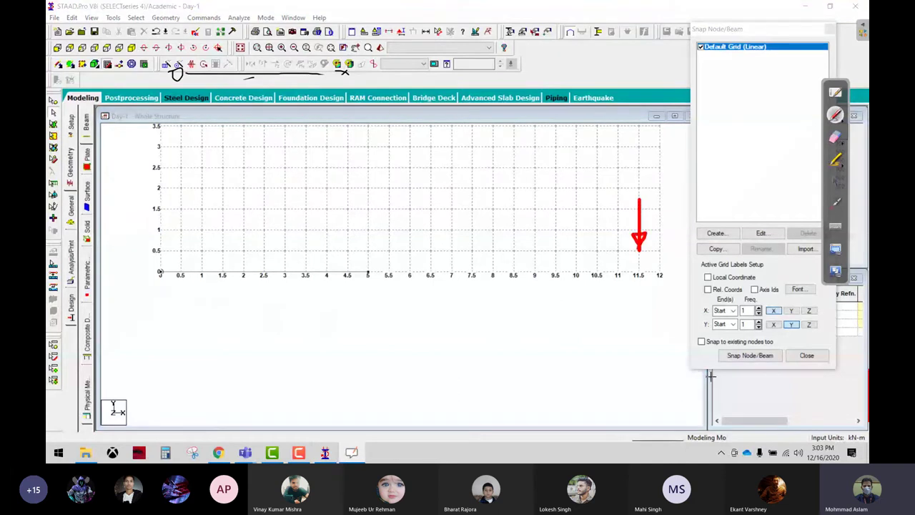
pyautogui.click(835, 181)
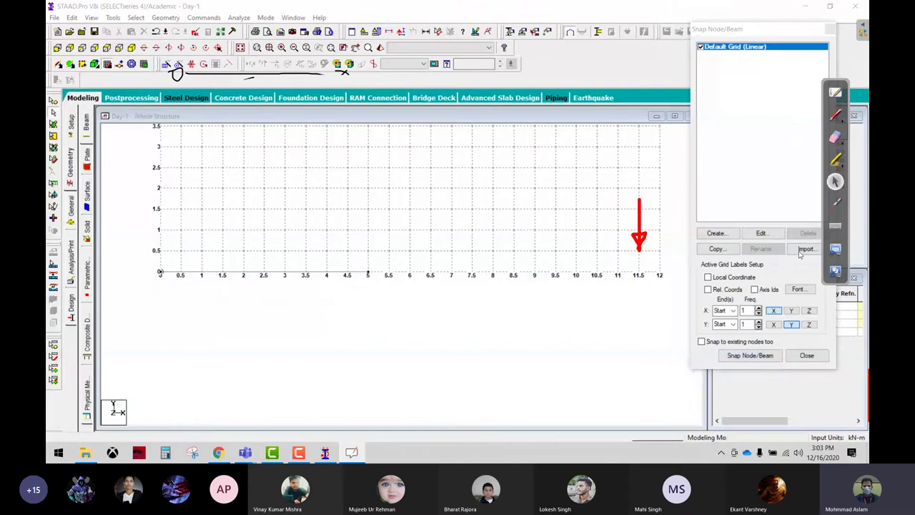
pyautogui.click(748, 361)
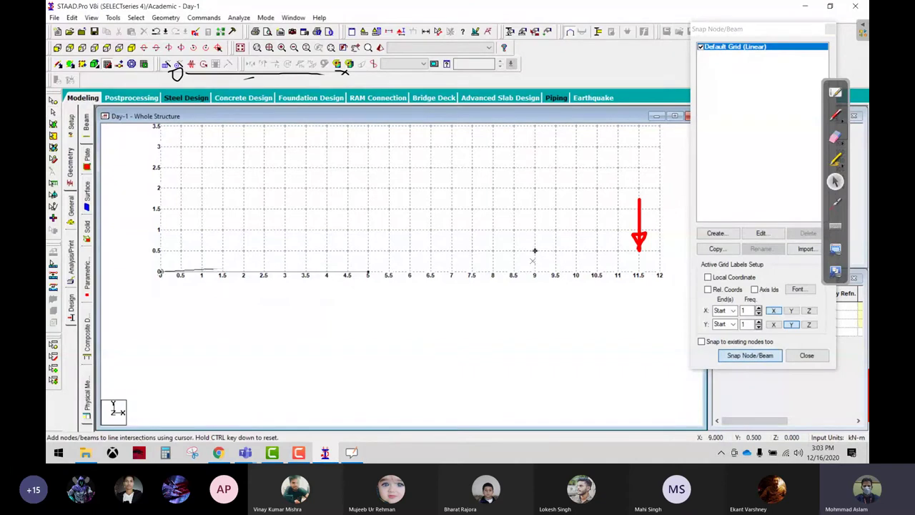
pyautogui.click(638, 272)
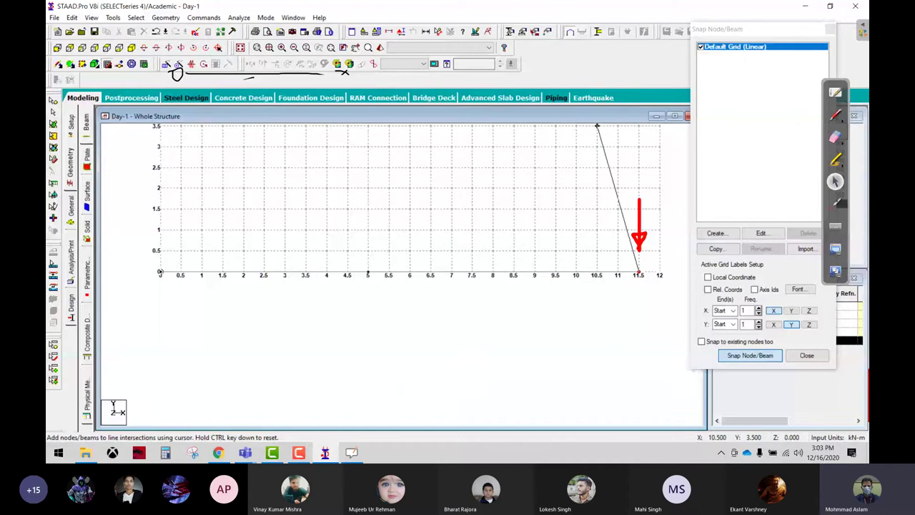
pyautogui.click(702, 46)
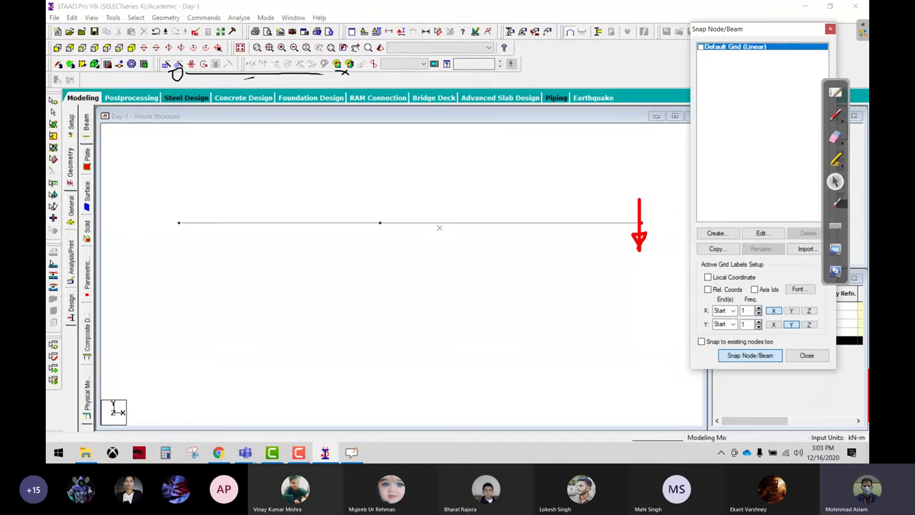
# - Annotate the 5 m middle node and the 11.5 m total beam length, then erase the length notes
pyautogui.click(835, 114)
pyautogui.moveTo(411, 190); pyautogui.dragTo(400, 187)
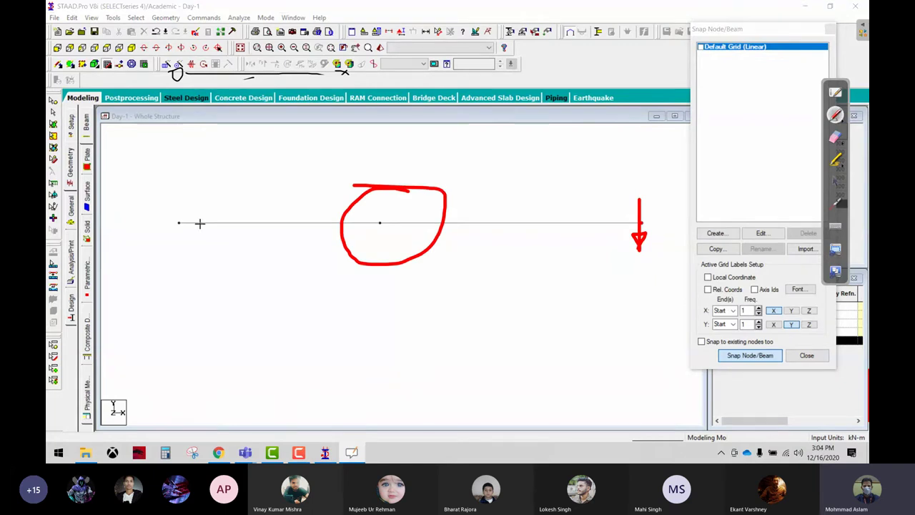
pyautogui.moveTo(252, 195)
pyautogui.mouseDown()
pyautogui.moveTo(274, 197)
pyautogui.moveTo(246, 216)
pyautogui.moveTo(291, 202)
pyautogui.moveTo(325, 220)
pyautogui.mouseUp()
pyautogui.moveTo(185, 272)
pyautogui.mouseDown()
pyautogui.moveTo(170, 280)
pyautogui.moveTo(645, 295)
pyautogui.moveTo(577, 322)
pyautogui.mouseUp()
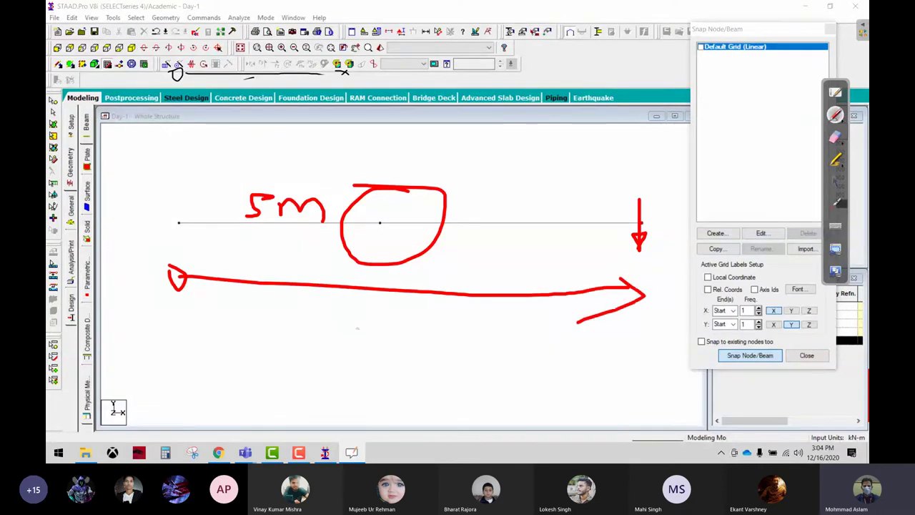
pyautogui.moveTo(358, 330)
pyautogui.mouseDown()
pyautogui.moveTo(360, 366)
pyautogui.moveTo(392, 363)
pyautogui.mouseUp()
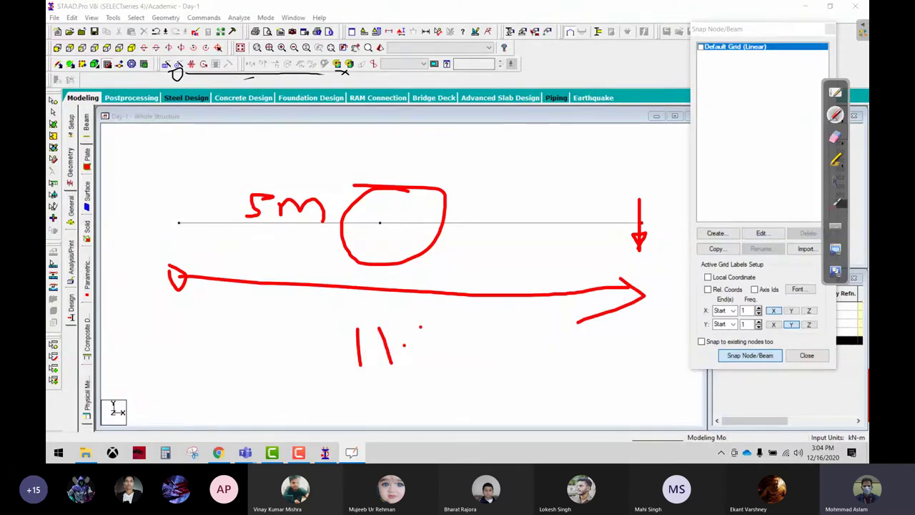
pyautogui.moveTo(420, 327); pyautogui.dragTo(413, 362)
pyautogui.moveTo(420, 326); pyautogui.dragTo(440, 316)
pyautogui.moveTo(459, 360)
pyautogui.mouseDown()
pyautogui.moveTo(479, 348)
pyautogui.moveTo(500, 360)
pyautogui.mouseUp()
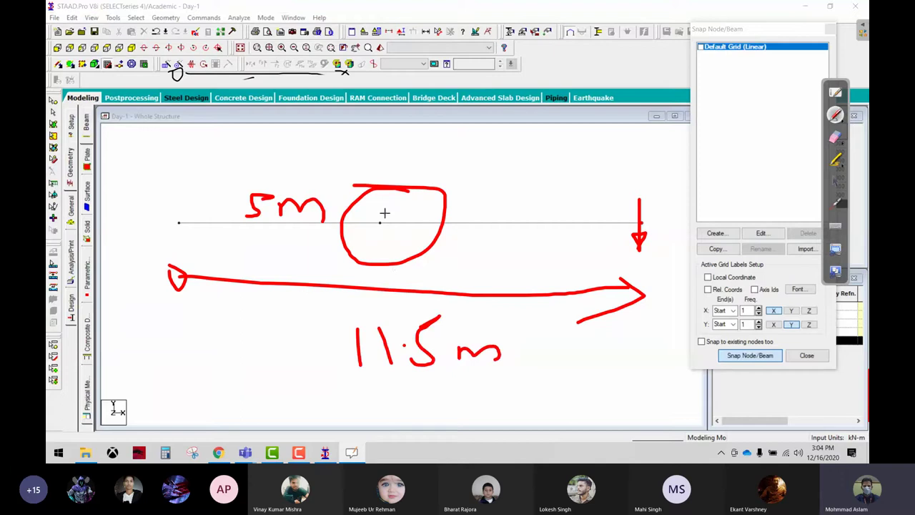
pyautogui.moveTo(385, 213); pyautogui.dragTo(394, 206)
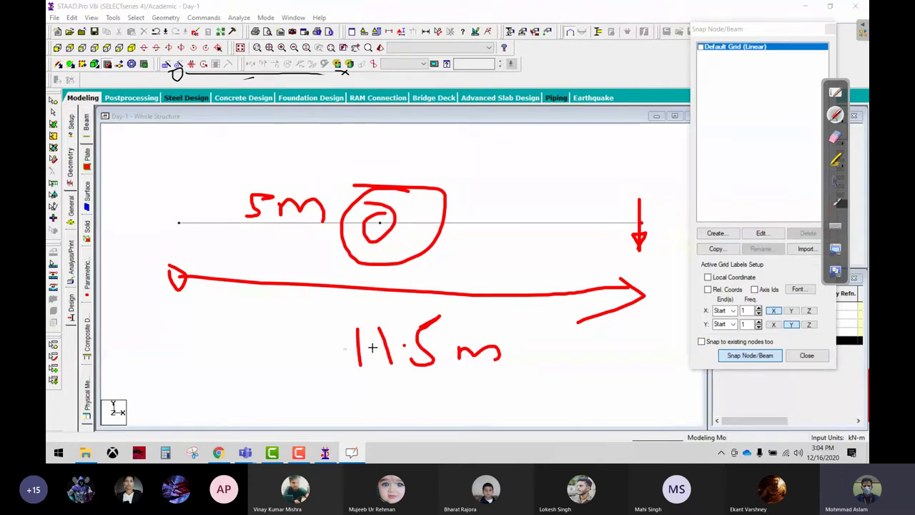
pyautogui.click(836, 136)
pyautogui.moveTo(386, 236)
pyautogui.mouseDown()
pyautogui.moveTo(520, 263)
pyautogui.moveTo(576, 308)
pyautogui.moveTo(396, 337)
pyautogui.moveTo(419, 361)
pyautogui.mouseUp()
# - Label the left span '2' and the right span '1', then select beam 4
pyautogui.click(835, 114)
pyautogui.moveTo(242, 187)
pyautogui.mouseDown()
pyautogui.moveTo(300, 167)
pyautogui.moveTo(316, 193)
pyautogui.mouseUp()
pyautogui.moveTo(505, 172); pyautogui.dragTo(506, 201)
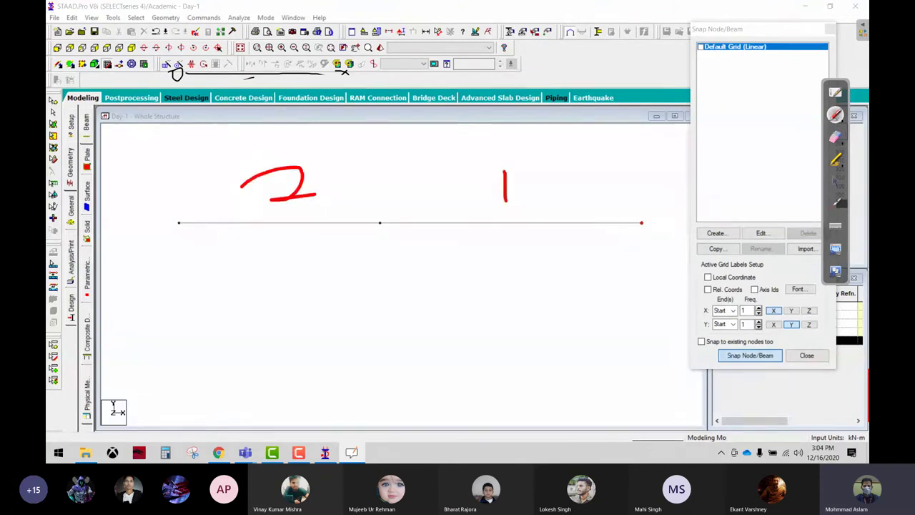
pyautogui.click(836, 181)
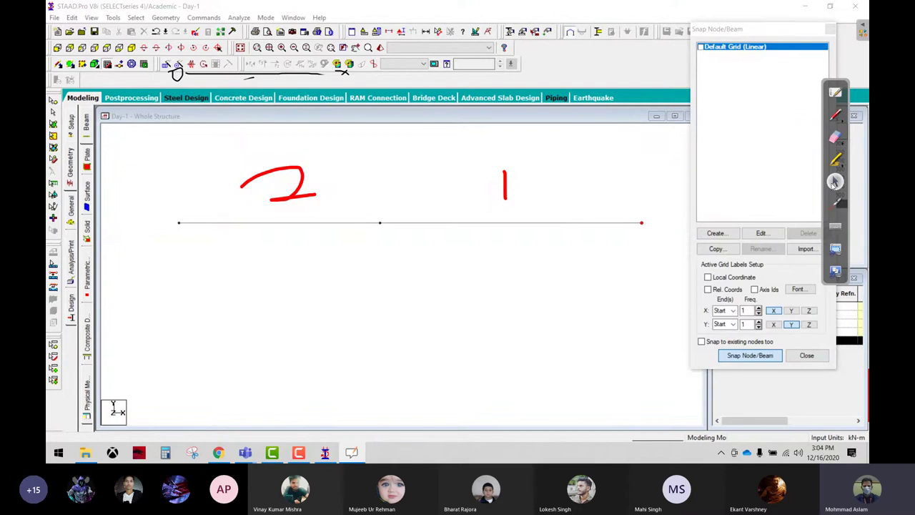
pyautogui.click(578, 224)
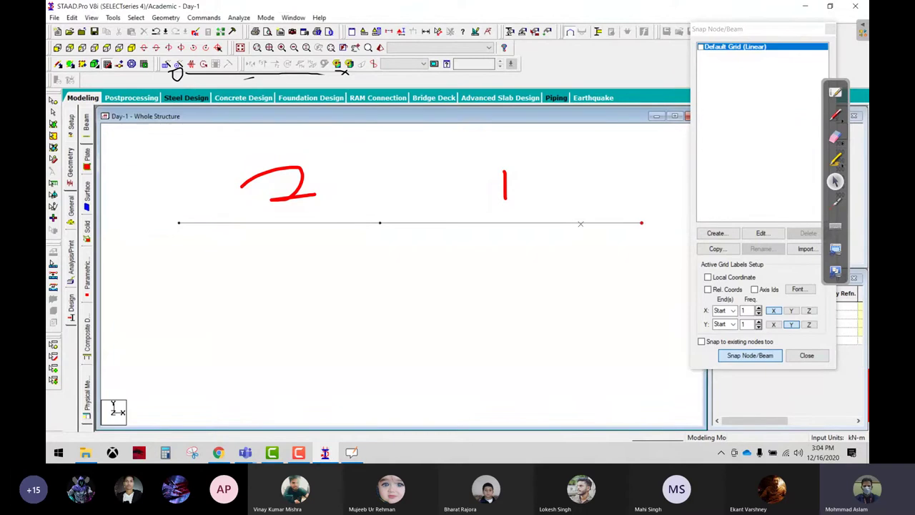
pyautogui.click(492, 226)
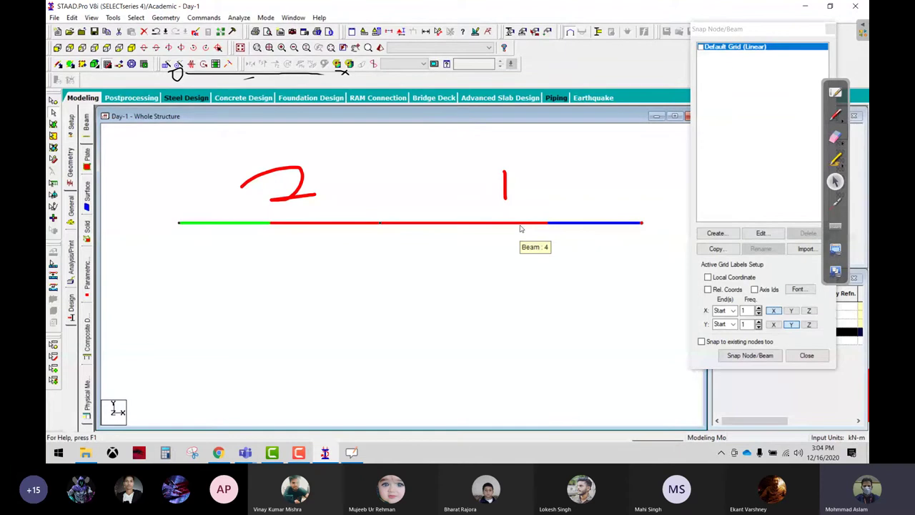
# - Select all the beams and delete them, answering the save and delete prompts
pyautogui.click(521, 229)
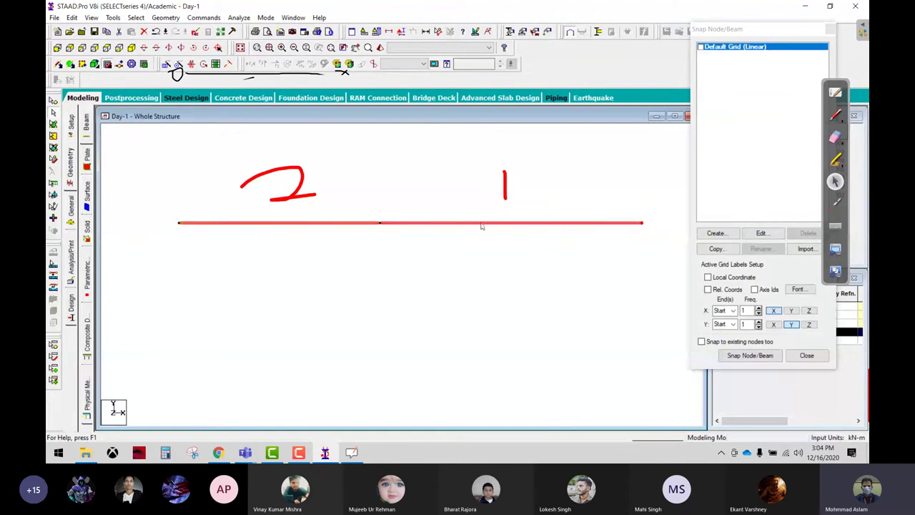
pyautogui.hotkey('ctrl', 'F5')
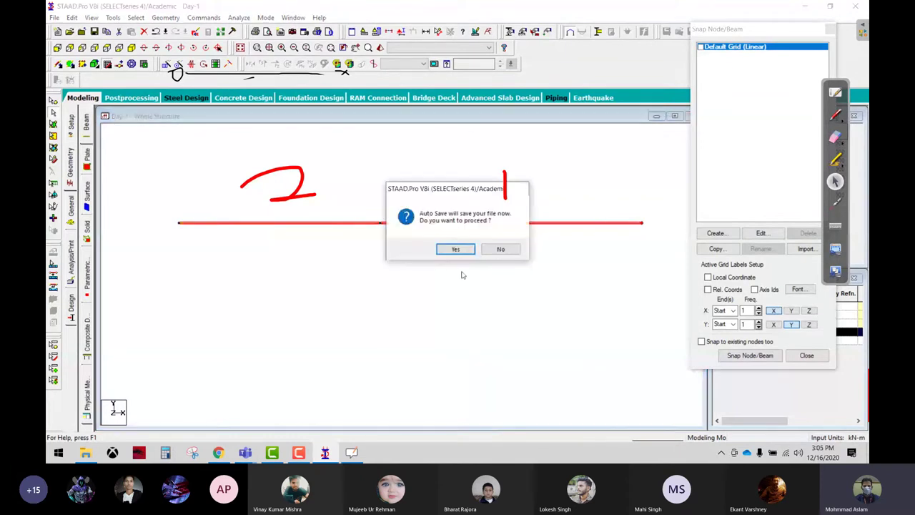
pyautogui.click(453, 248)
pyautogui.click(392, 241)
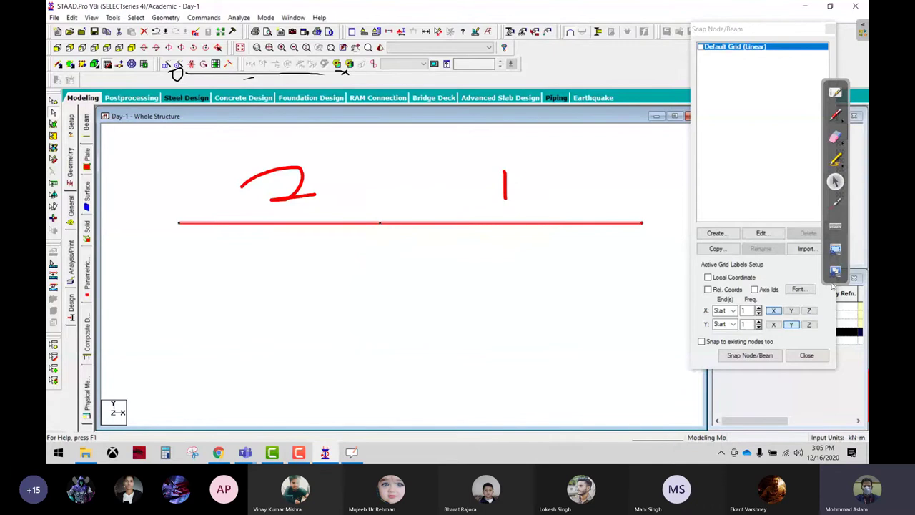
pyautogui.click(554, 271)
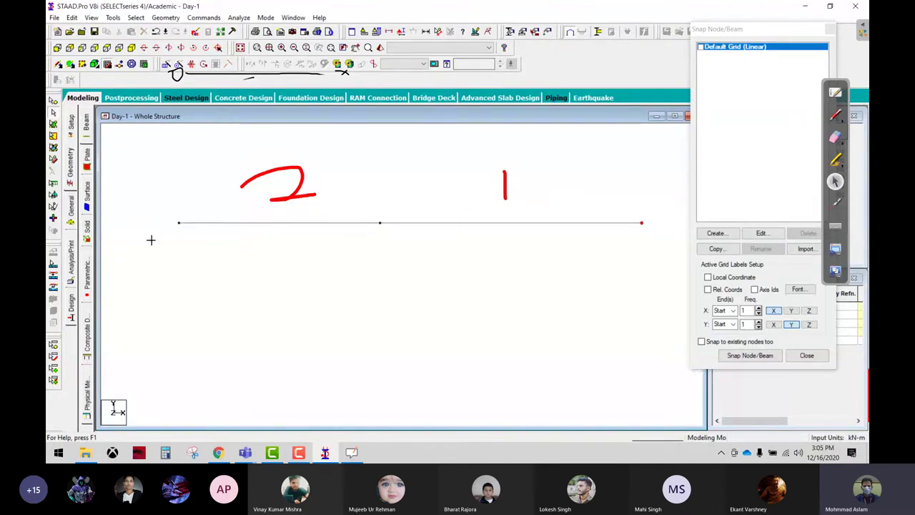
pyautogui.hotkey('ctrl', 'a')
pyautogui.press('Delete')
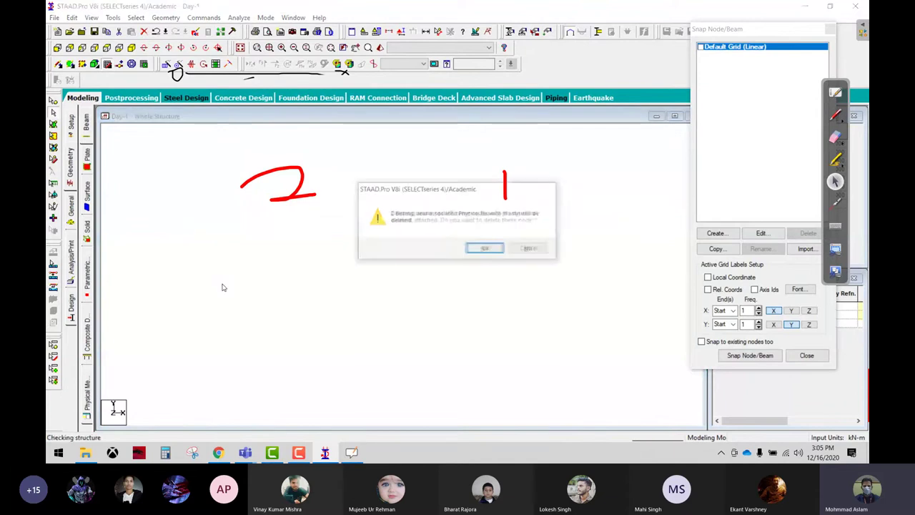
pyautogui.press('Return')
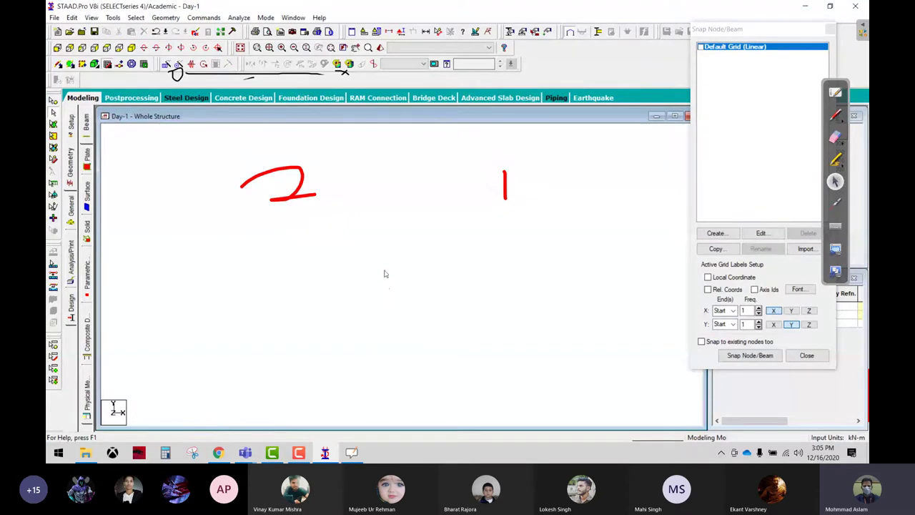
# - Erase the hand-drawn '2' and '1' notes
pyautogui.click(835, 137)
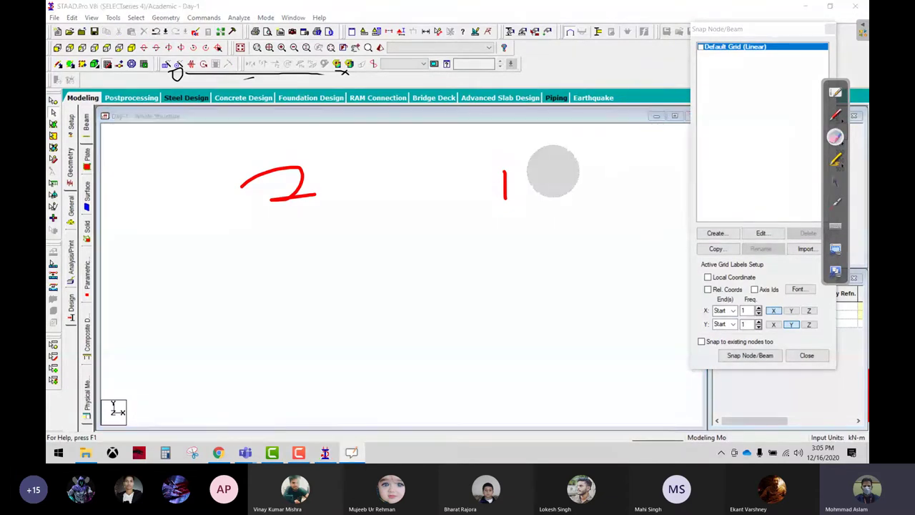
pyautogui.moveTo(553, 172); pyautogui.dragTo(316, 334)
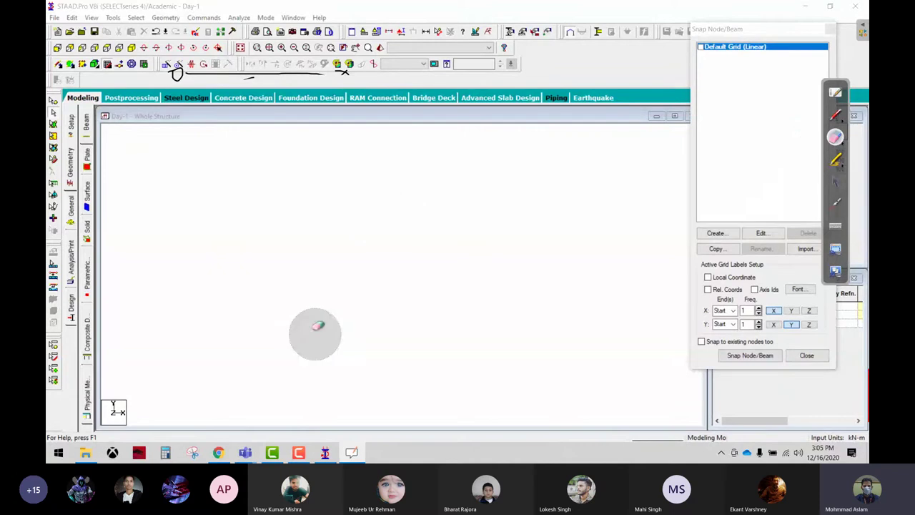
pyautogui.click(835, 182)
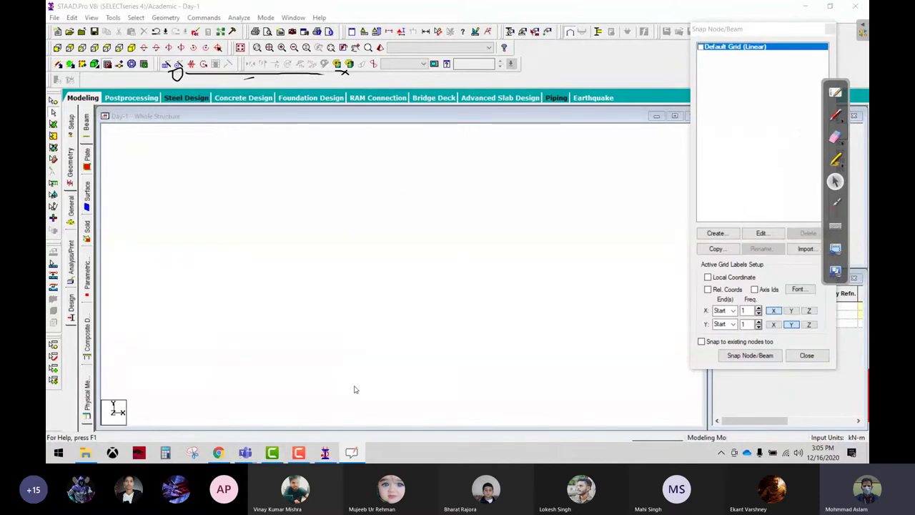
# - Launch Windows Magnifier via 'mag' and zoom the screen to 300%
pyautogui.press('super')
pyautogui.write('mag')
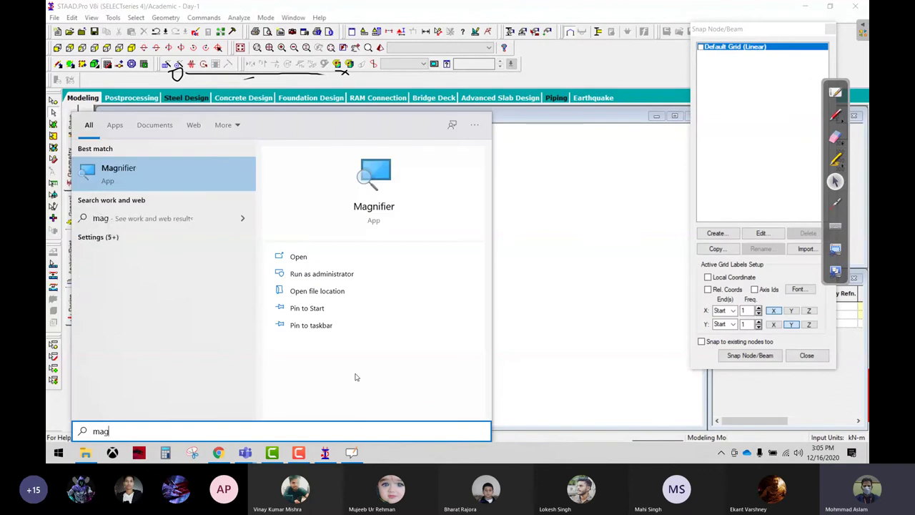
pyautogui.press('Return')
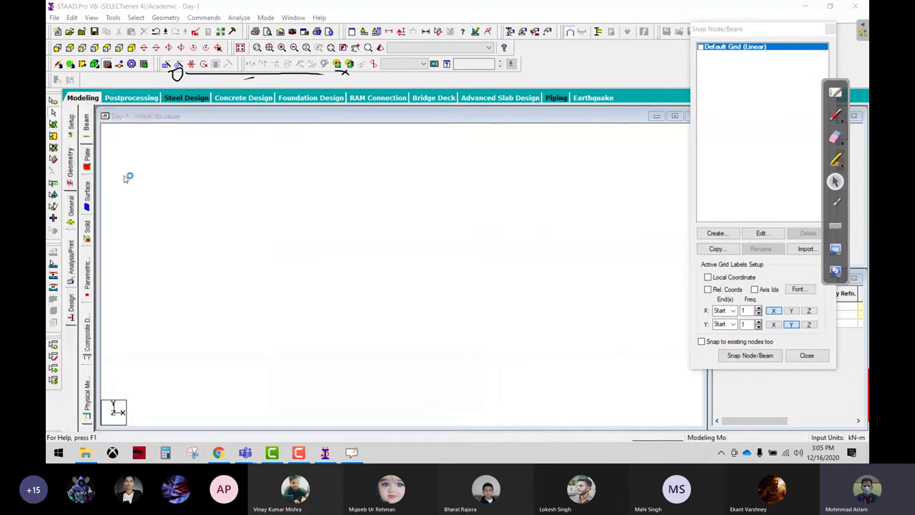
pyautogui.click(75, 91)
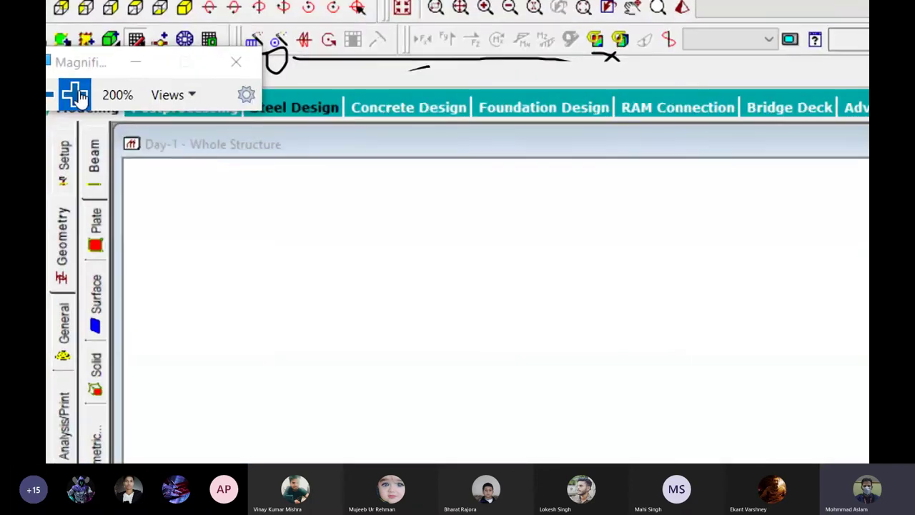
pyautogui.click(76, 94)
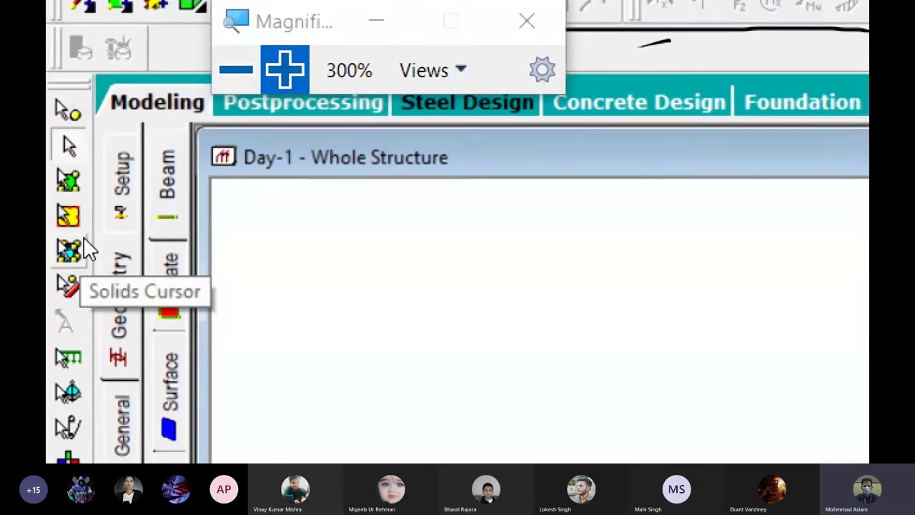
# - Inspect the enlarged STAAD cursor options, then bring magnification back to 100%
pyautogui.click(80, 107)
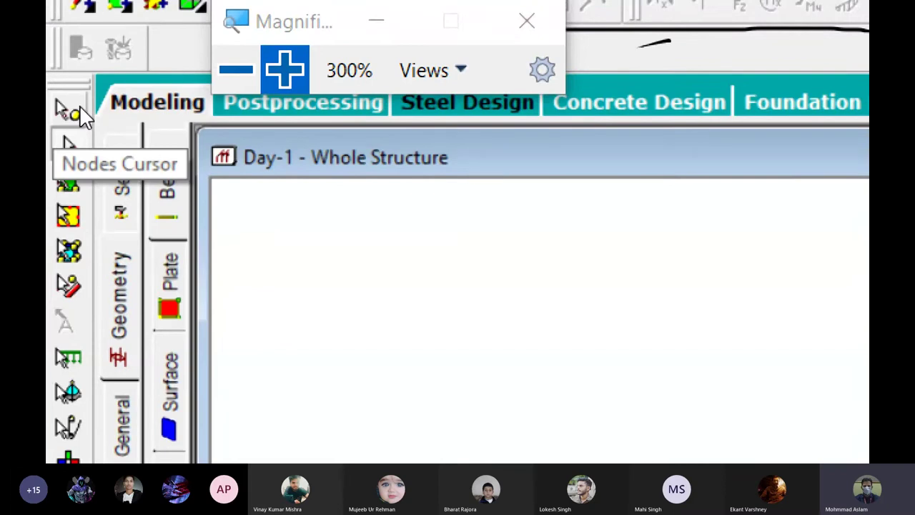
pyautogui.click(80, 107)
pyautogui.click(79, 107)
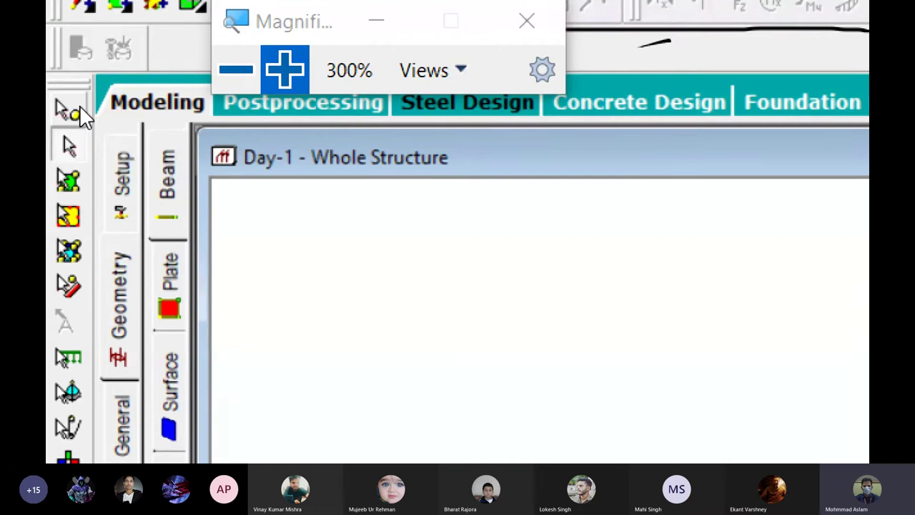
pyautogui.click(79, 108)
pyautogui.click(79, 107)
pyautogui.click(80, 107)
pyautogui.click(80, 107)
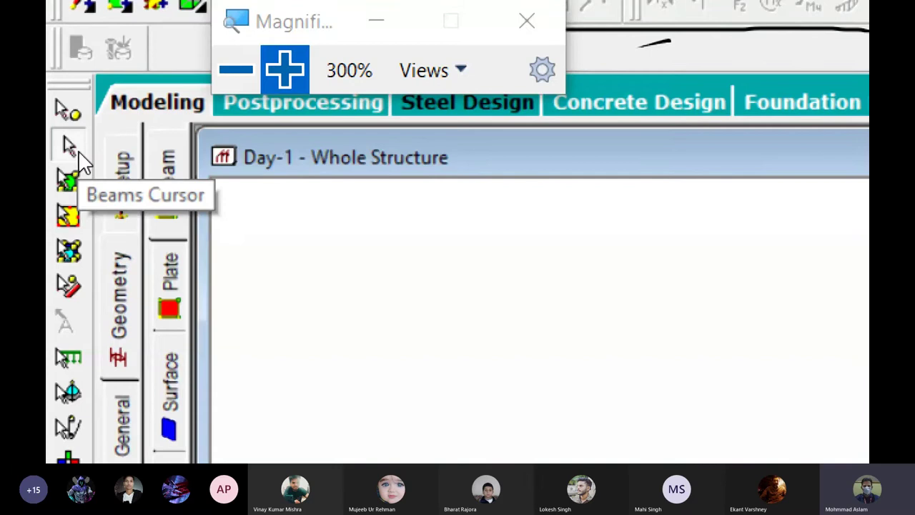
pyautogui.click(236, 69)
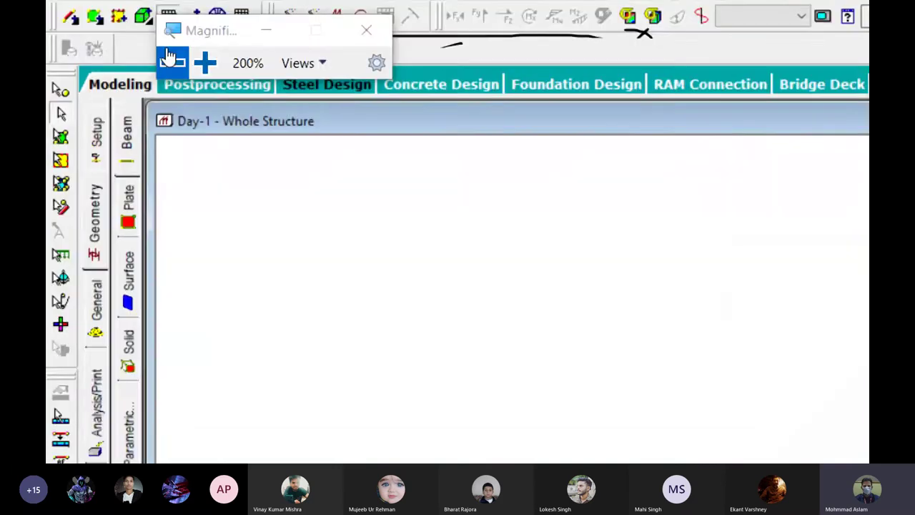
pyautogui.click(170, 61)
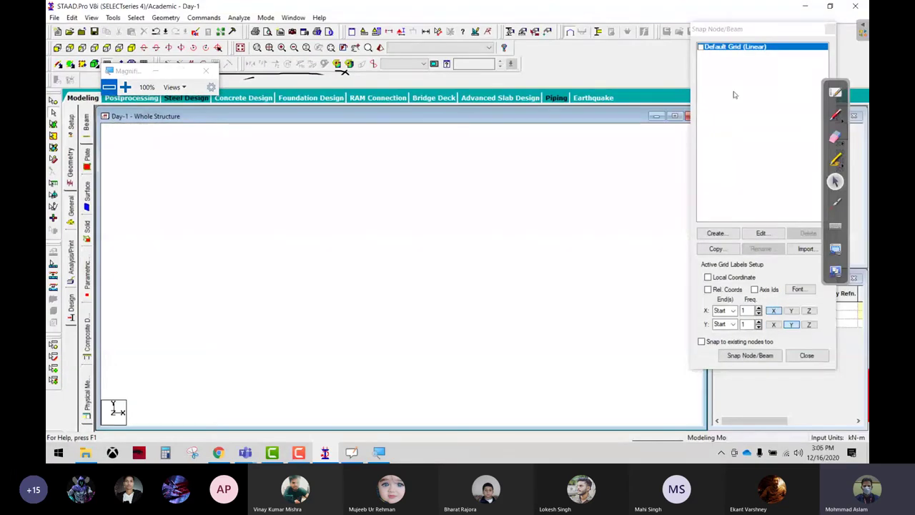
# - Show the default snap grid and draw a connected chain of beams between grid points
pyautogui.click(701, 47)
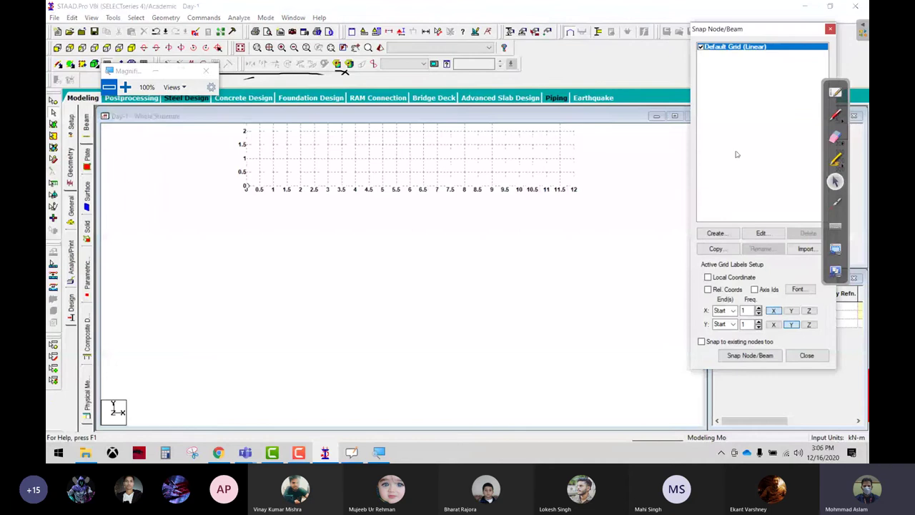
pyautogui.click(750, 355)
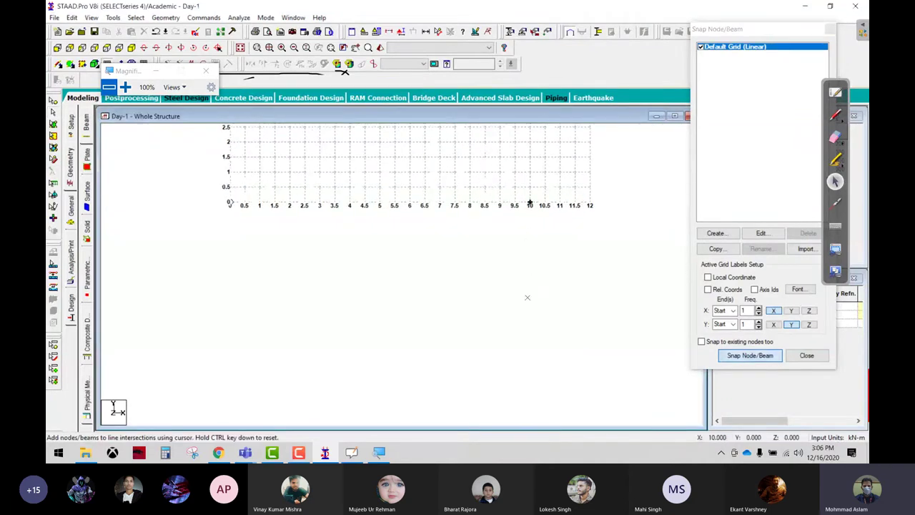
pyautogui.click(269, 270)
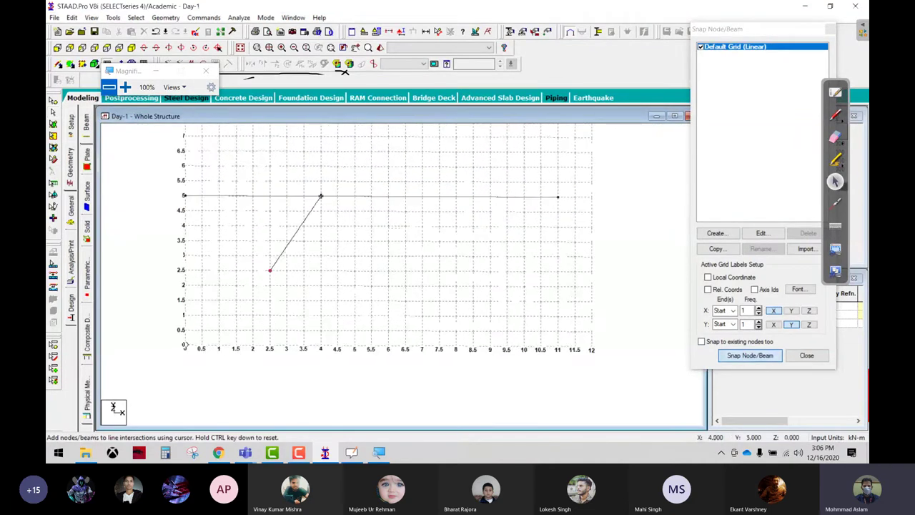
pyautogui.click(337, 167)
pyautogui.click(439, 255)
pyautogui.click(355, 300)
pyautogui.click(354, 226)
pyautogui.click(422, 167)
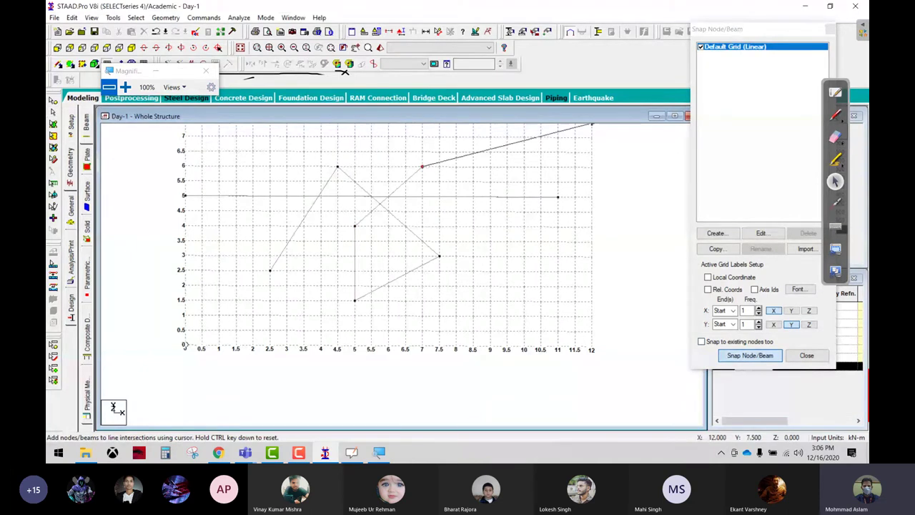
# - Hide the grid, stop beam drawing, and box-select all the nodes and beams
pyautogui.click(701, 46)
pyautogui.click(501, 201)
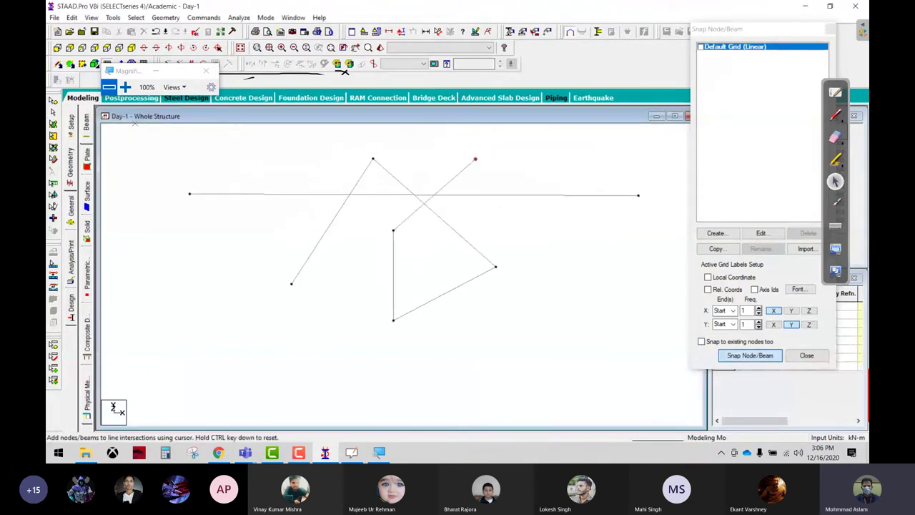
pyautogui.press('Escape')
pyautogui.moveTo(164, 137); pyautogui.dragTo(645, 359)
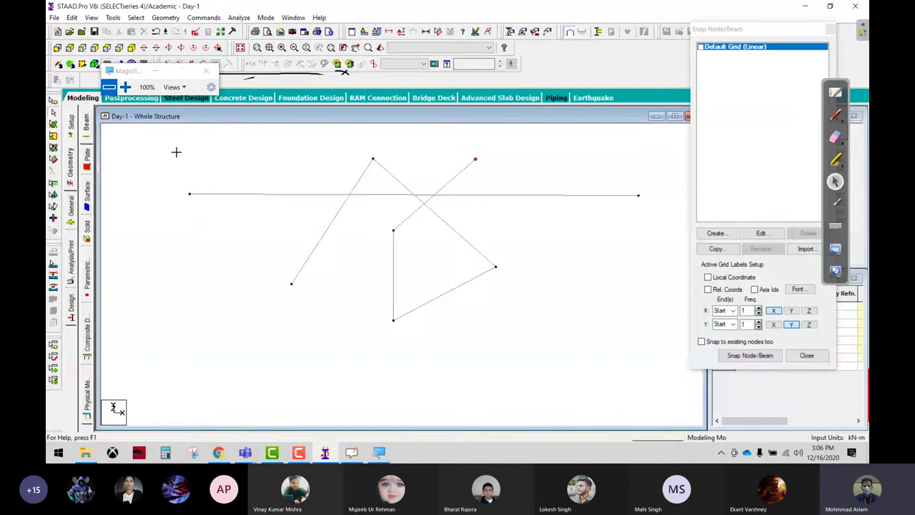
pyautogui.moveTo(177, 147); pyautogui.dragTo(629, 345)
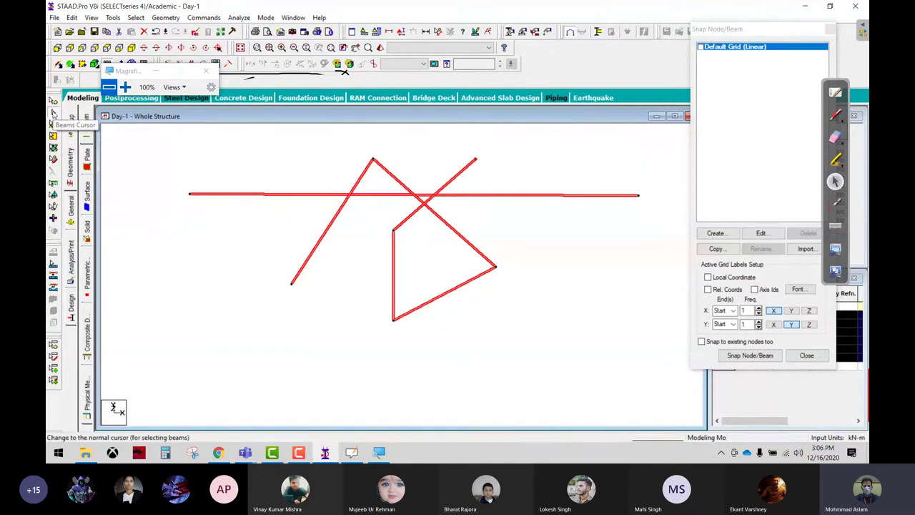
# - Switch to beam selection, toggle off the annotation eraser, and deselect the beams
pyautogui.click(53, 112)
pyautogui.click(835, 137)
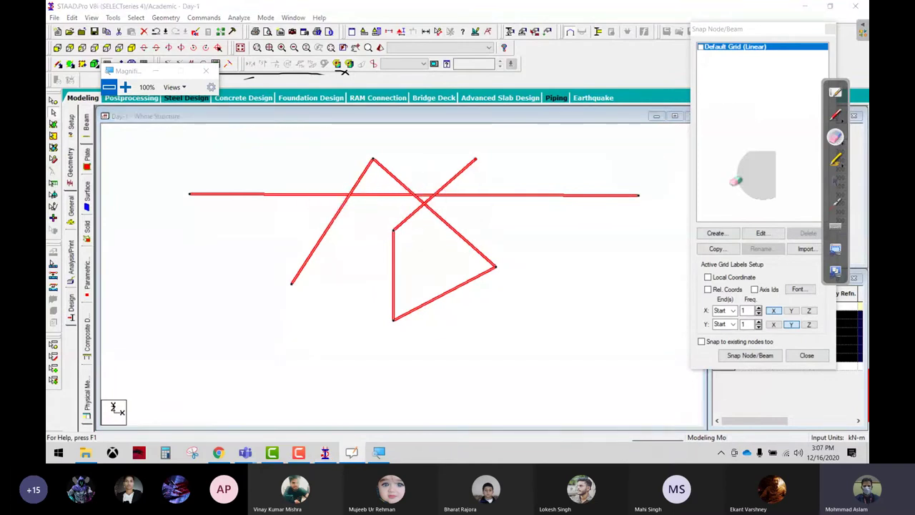
pyautogui.click(835, 182)
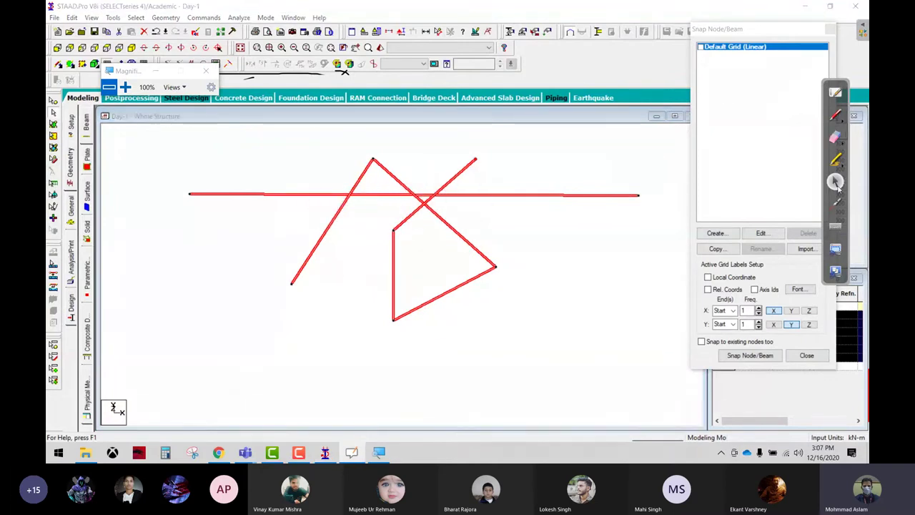
pyautogui.click(603, 246)
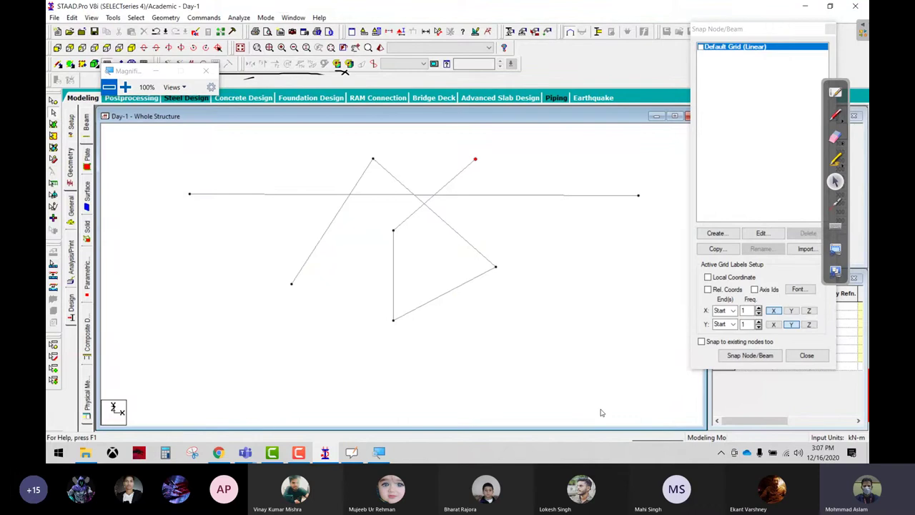
# - Select all six beams with Ctrl+A, delete them, and confirm the deletion
pyautogui.hotkey('ctrl', 'a')
pyautogui.press('Delete')
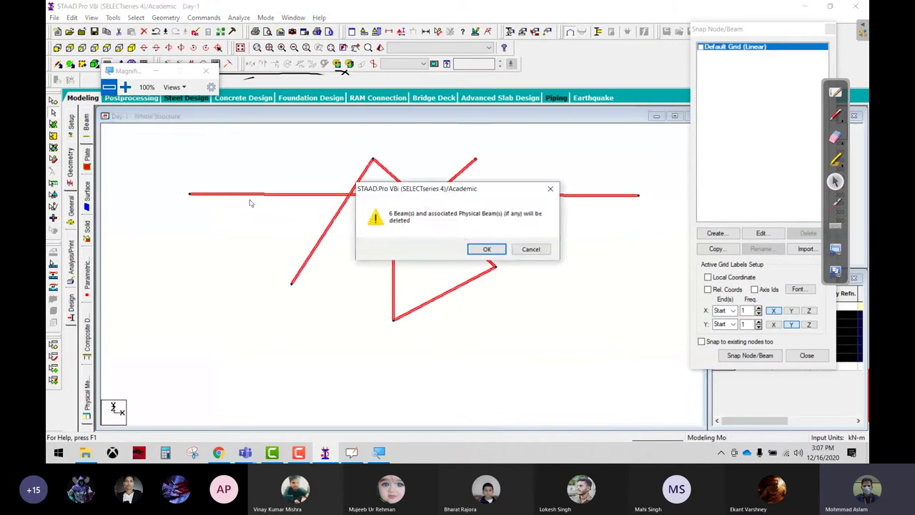
pyautogui.press('Return')
pyautogui.press('Return')
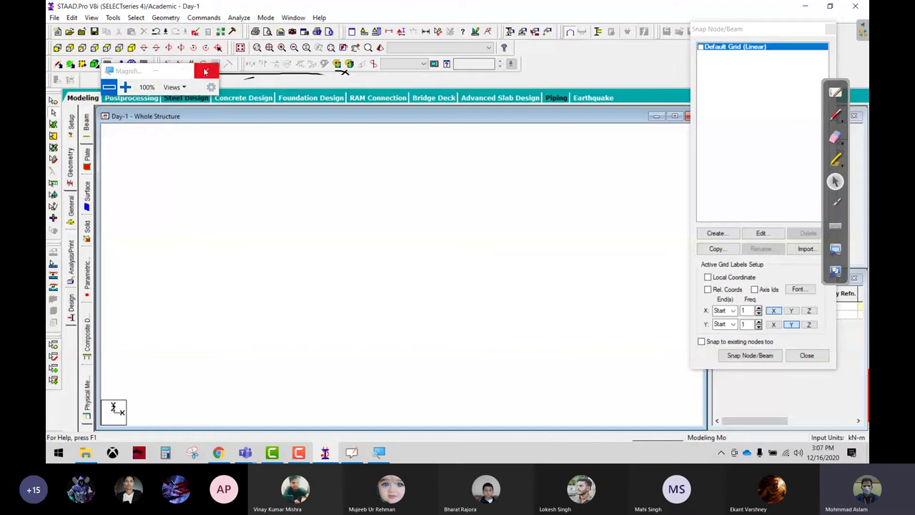
# - Close Magnifier, erase the hand-drawn marks, and switch to whiteboard page 3's beam sketch
pyautogui.click(206, 70)
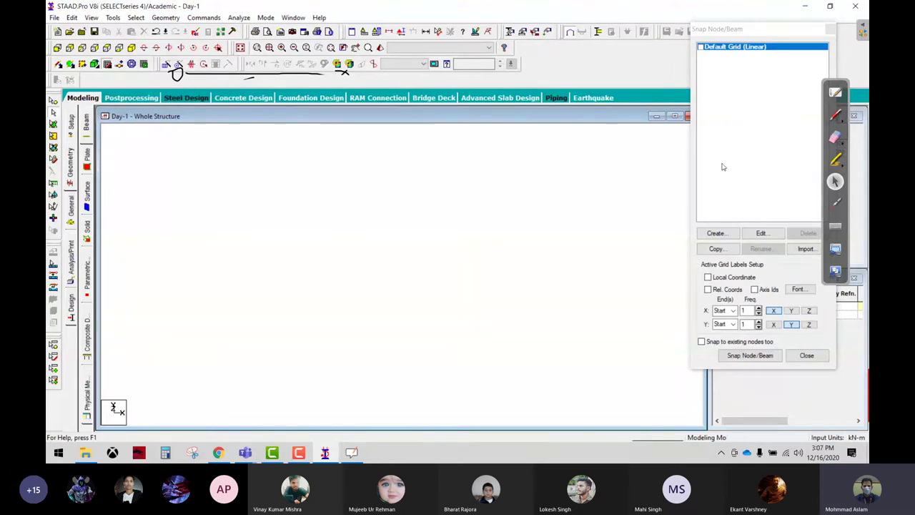
pyautogui.click(835, 136)
pyautogui.click(178, 68)
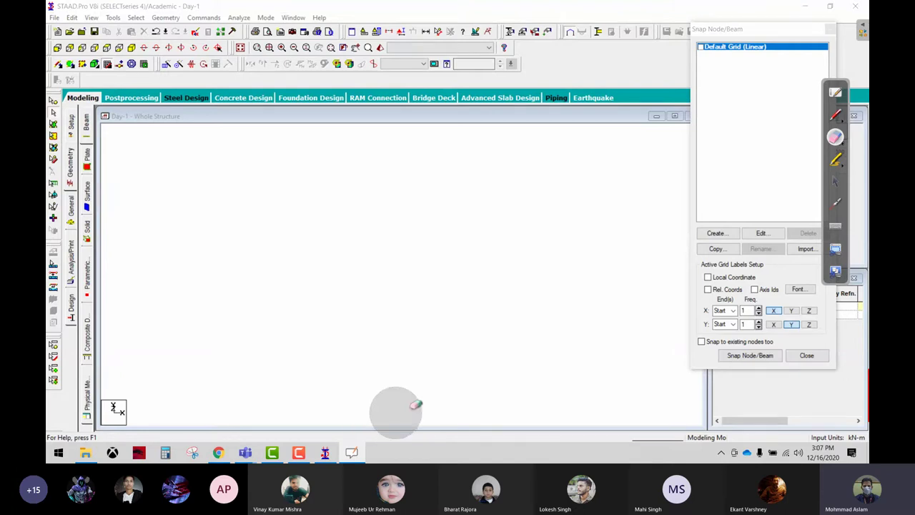
pyautogui.click(835, 93)
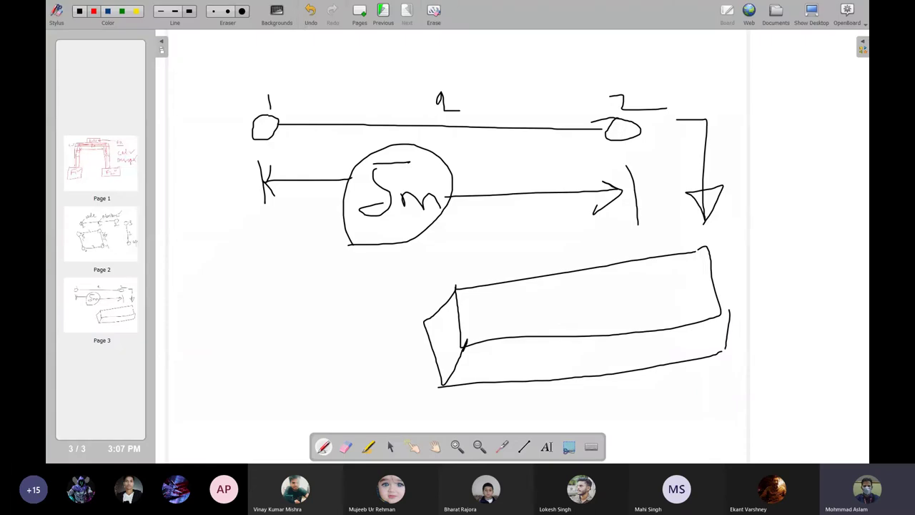
# - Add whiteboard page 4 and sketch a red portal frame with labelled x and y axes
pyautogui.click(359, 11)
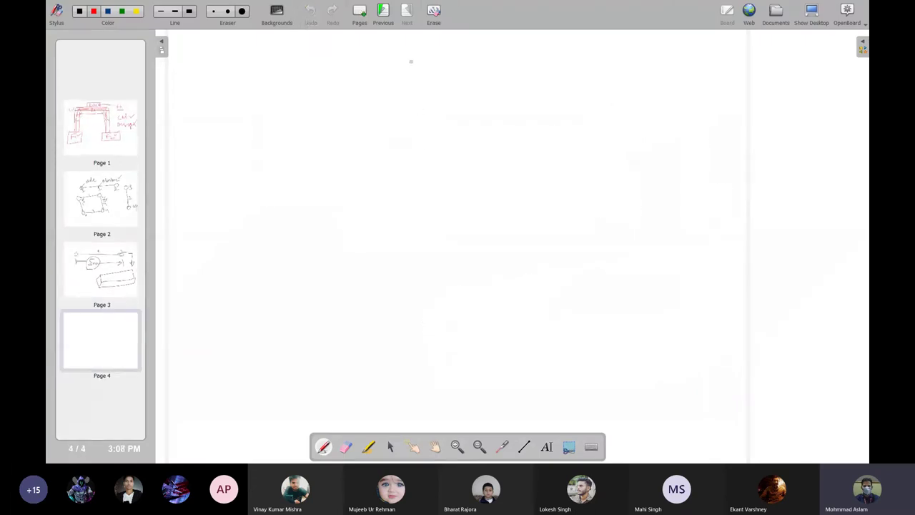
pyautogui.click(242, 12)
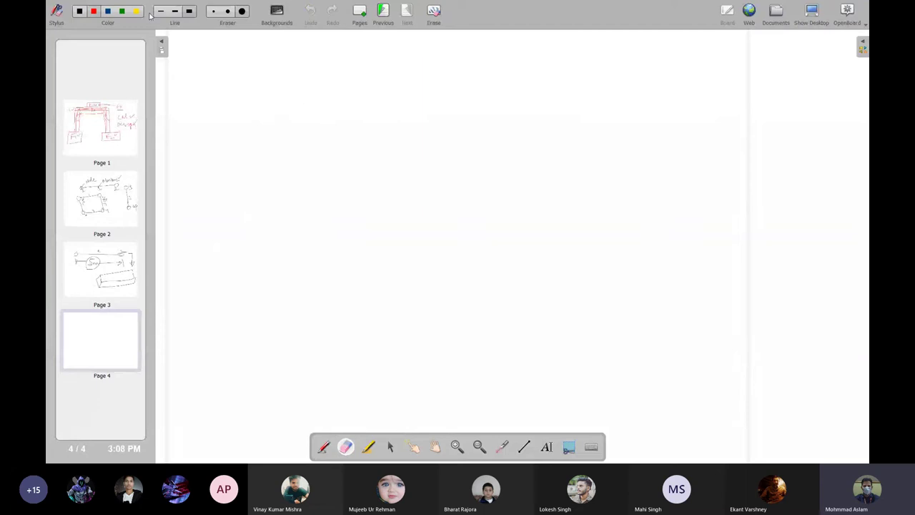
pyautogui.click(93, 12)
pyautogui.moveTo(311, 282)
pyautogui.mouseDown()
pyautogui.moveTo(319, 129)
pyautogui.moveTo(364, 94)
pyautogui.moveTo(551, 95)
pyautogui.moveTo(552, 300)
pyautogui.mouseUp()
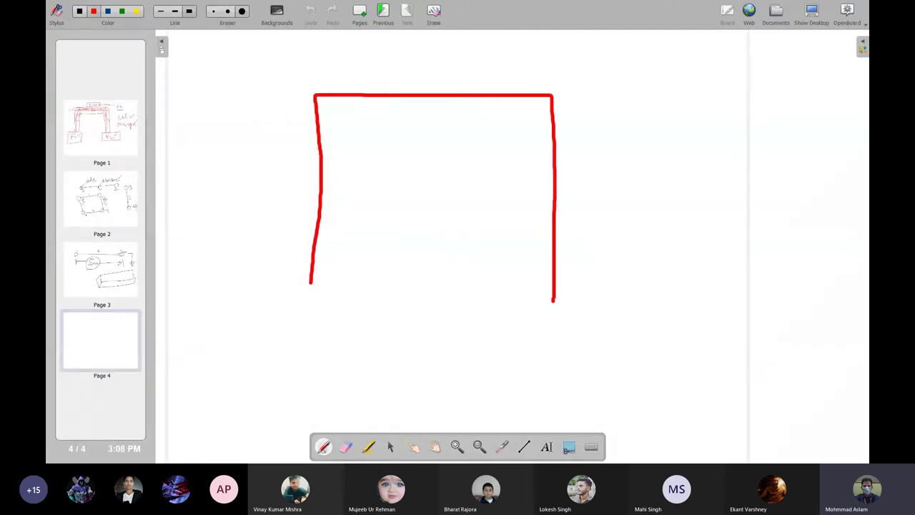
pyautogui.moveTo(666, 171)
pyautogui.mouseDown()
pyautogui.moveTo(676, 203)
pyautogui.moveTo(665, 171)
pyautogui.mouseUp()
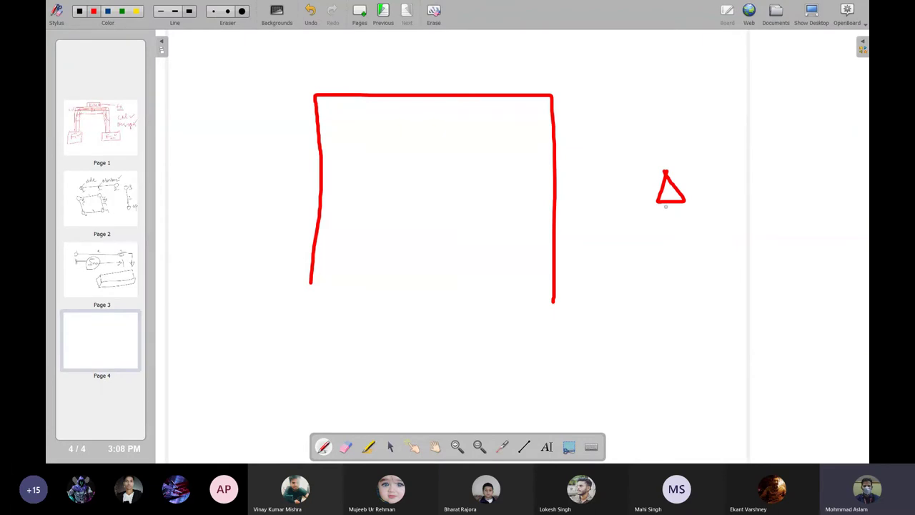
pyautogui.moveTo(662, 120); pyautogui.dragTo(681, 141)
pyautogui.moveTo(695, 119); pyautogui.dragTo(752, 126)
pyautogui.moveTo(671, 203)
pyautogui.mouseDown()
pyautogui.moveTo(670, 289)
pyautogui.moveTo(785, 285)
pyautogui.moveTo(763, 309)
pyautogui.mouseUp()
pyautogui.moveTo(809, 264)
pyautogui.mouseDown()
pyautogui.moveTo(830, 273)
pyautogui.moveTo(802, 291)
pyautogui.mouseUp()
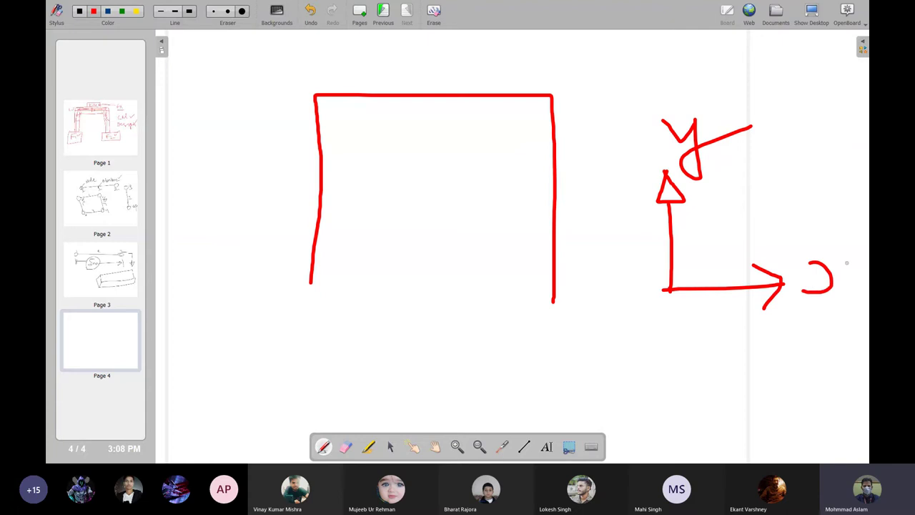
pyautogui.moveTo(846, 263); pyautogui.dragTo(870, 286)
# - Label both columns 5m and start writing the beam length above the frame
pyautogui.moveTo(310, 283); pyautogui.dragTo(311, 290)
pyautogui.moveTo(274, 177); pyautogui.dragTo(288, 207)
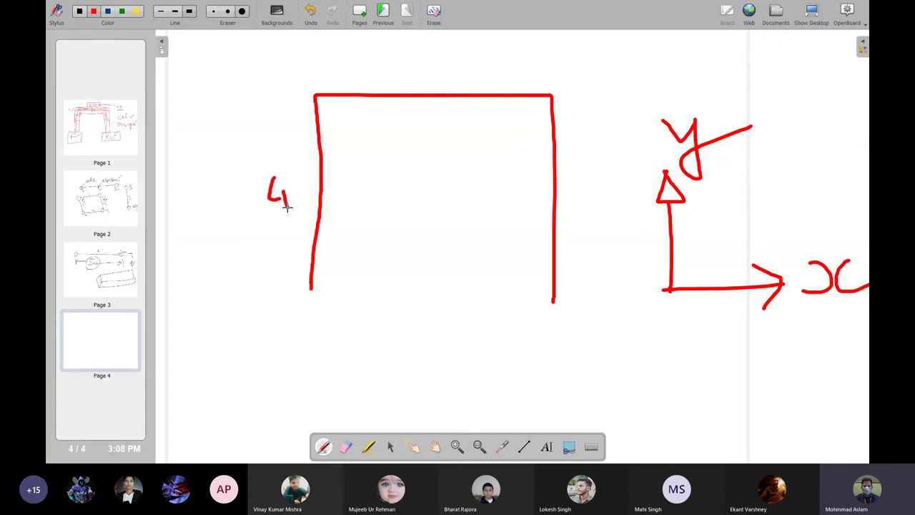
pyautogui.moveTo(528, 189)
pyautogui.mouseDown()
pyautogui.moveTo(529, 207)
pyautogui.moveTo(542, 214)
pyautogui.mouseUp()
pyautogui.moveTo(340, 177)
pyautogui.mouseDown()
pyautogui.moveTo(358, 171)
pyautogui.moveTo(338, 192)
pyautogui.moveTo(344, 210)
pyautogui.mouseUp()
pyautogui.moveTo(359, 207)
pyautogui.mouseDown()
pyautogui.moveTo(383, 187)
pyautogui.moveTo(402, 202)
pyautogui.mouseUp()
pyautogui.moveTo(576, 205)
pyautogui.mouseDown()
pyautogui.moveTo(595, 198)
pyautogui.moveTo(556, 232)
pyautogui.moveTo(612, 224)
pyautogui.moveTo(622, 232)
pyautogui.mouseUp()
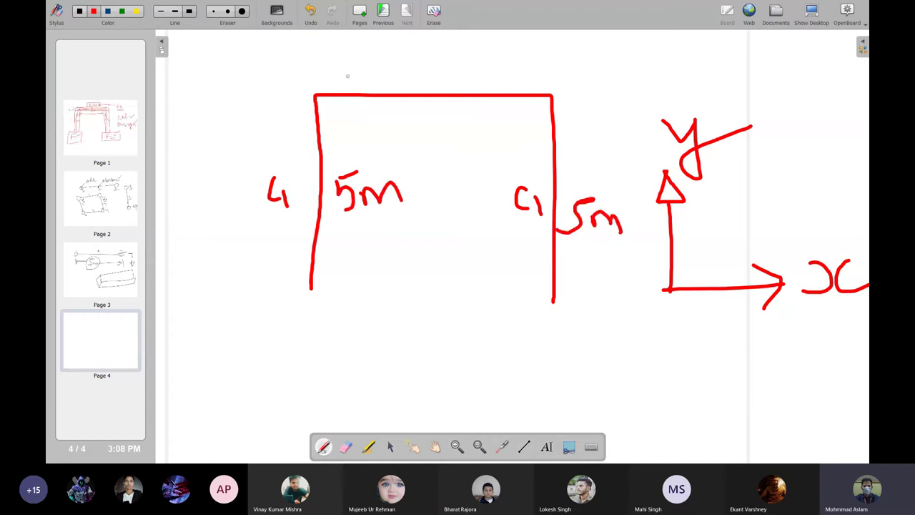
pyautogui.moveTo(409, 54)
pyautogui.mouseDown()
pyautogui.moveTo(409, 79)
pyautogui.moveTo(413, 54)
pyautogui.moveTo(428, 77)
pyautogui.moveTo(446, 74)
pyautogui.mouseUp()
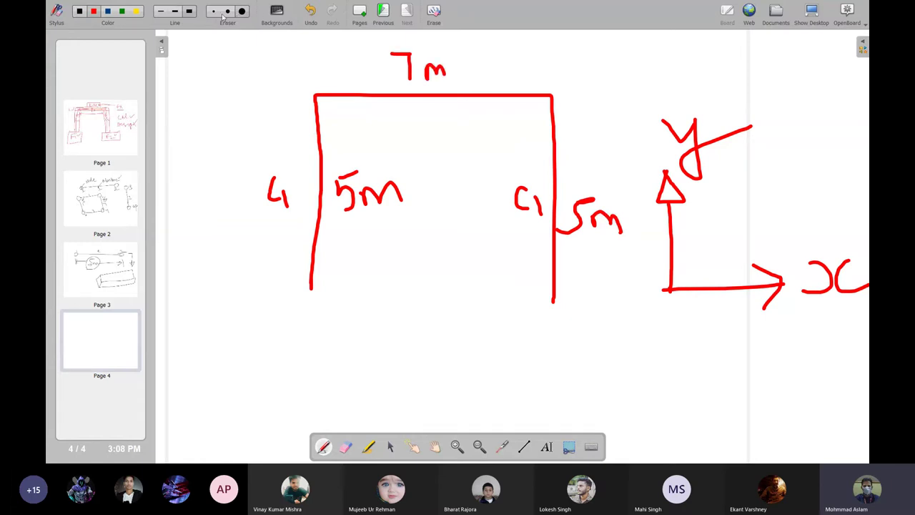
# - Erase and rewrite the beam label as 7.25m, then return to STAAD.Pro
pyautogui.hotkey('ctrl', 'e')
pyautogui.moveTo(444, 66); pyautogui.dragTo(427, 70)
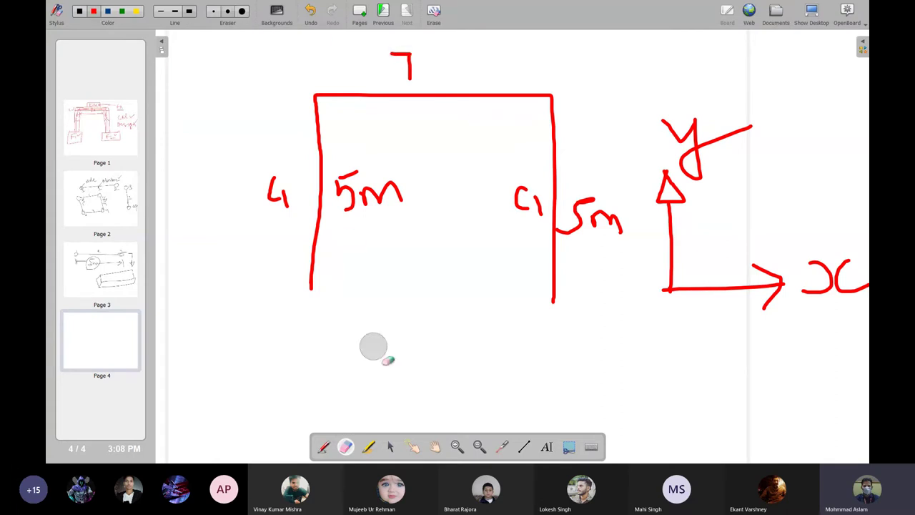
pyautogui.click(323, 446)
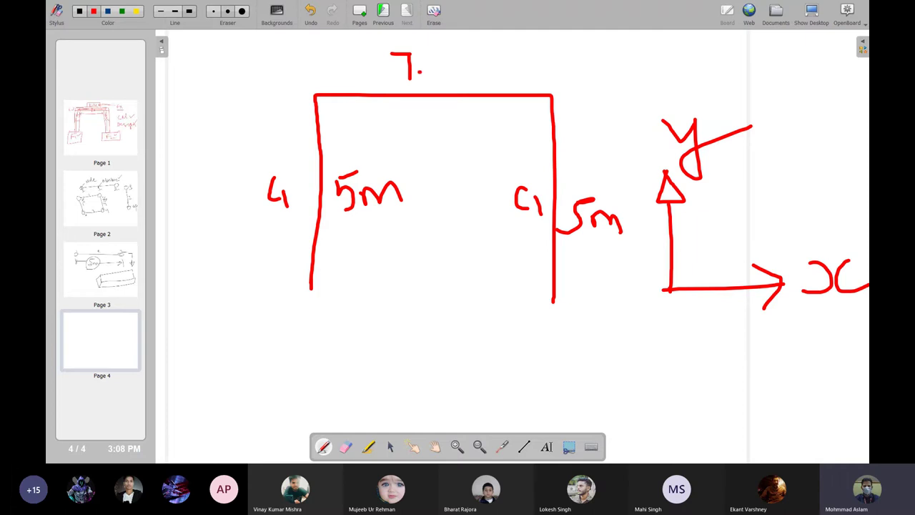
pyautogui.moveTo(427, 51)
pyautogui.mouseDown()
pyautogui.moveTo(448, 80)
pyautogui.moveTo(483, 47)
pyautogui.moveTo(475, 82)
pyautogui.moveTo(513, 65)
pyautogui.moveTo(528, 75)
pyautogui.mouseUp()
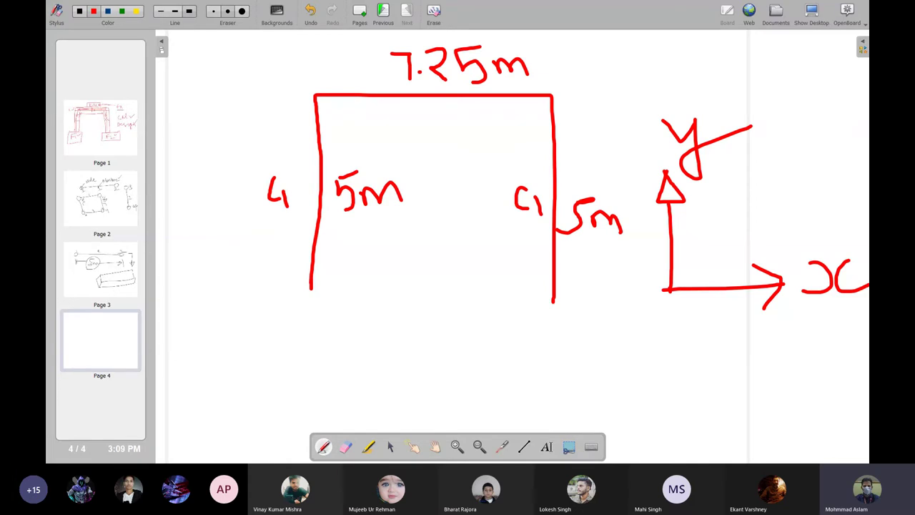
pyautogui.click(826, 17)
# - Turn on the default linear grid and annotate its x direction with 0.25 and 30 notes
pyautogui.click(700, 47)
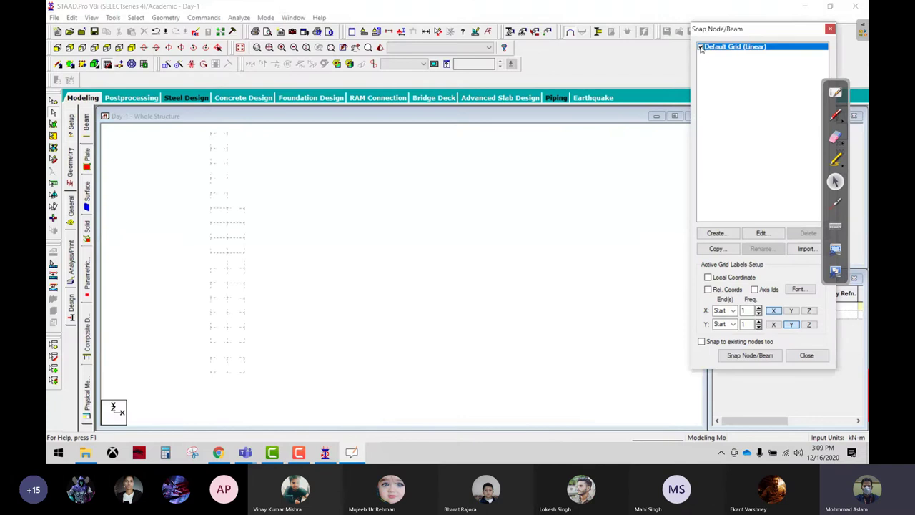
pyautogui.click(835, 114)
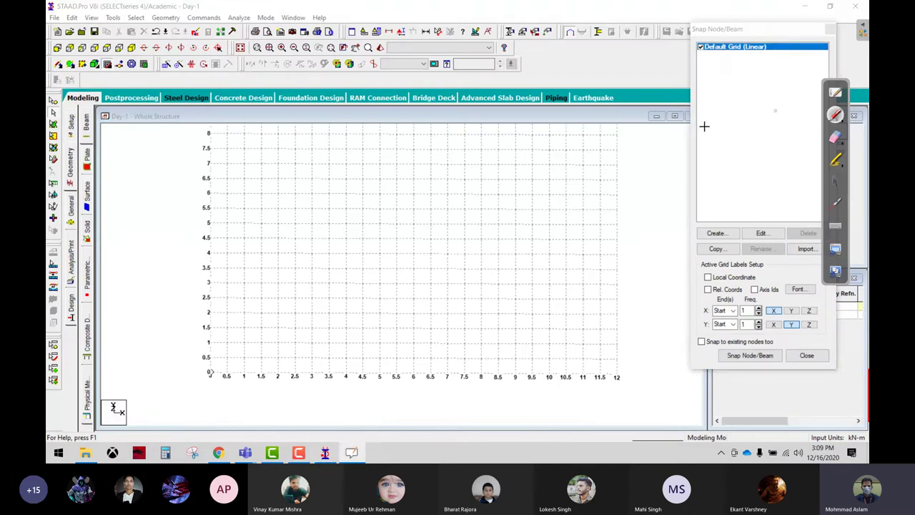
pyautogui.moveTo(287, 191); pyautogui.dragTo(454, 185)
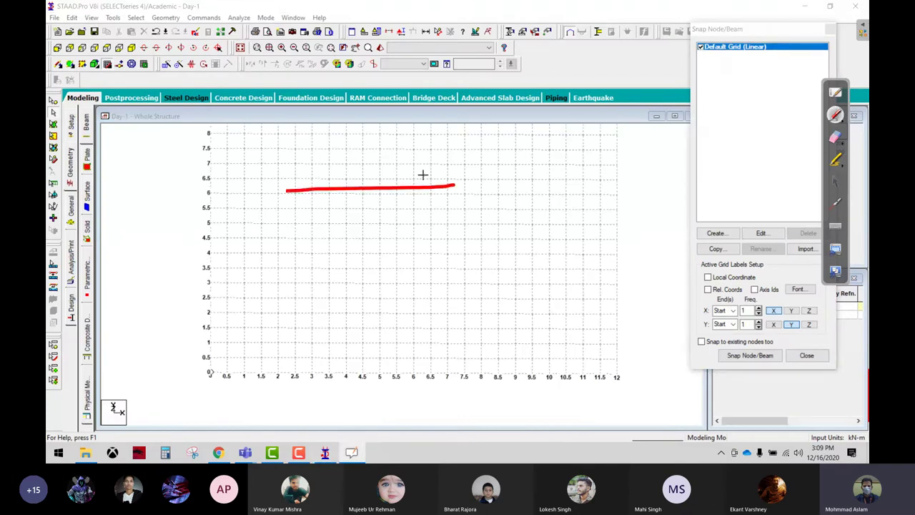
pyautogui.moveTo(419, 167); pyautogui.dragTo(420, 176)
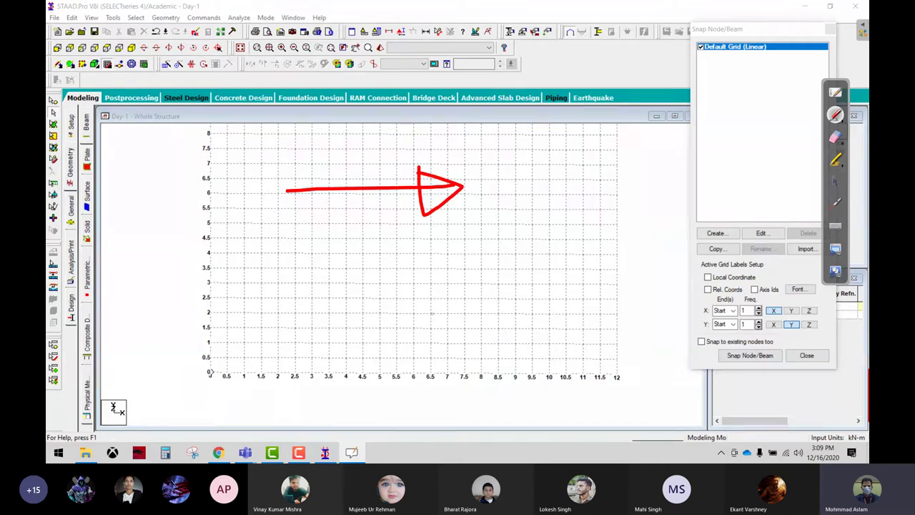
pyautogui.moveTo(429, 312)
pyautogui.mouseDown()
pyautogui.moveTo(452, 309)
pyautogui.moveTo(504, 230)
pyautogui.moveTo(552, 239)
pyautogui.mouseUp()
pyautogui.click(512, 227)
pyautogui.moveTo(581, 204)
pyautogui.mouseDown()
pyautogui.moveTo(560, 222)
pyautogui.moveTo(565, 239)
pyautogui.mouseUp()
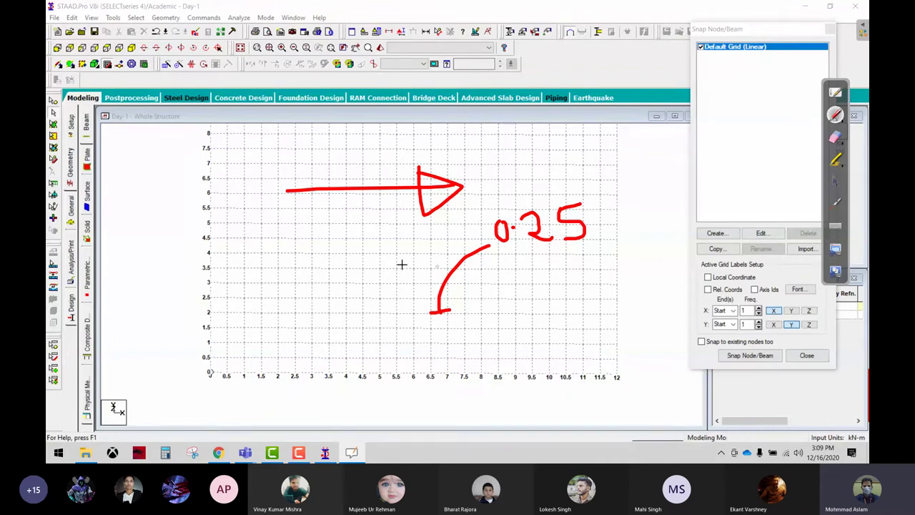
pyautogui.moveTo(254, 228); pyautogui.dragTo(238, 263)
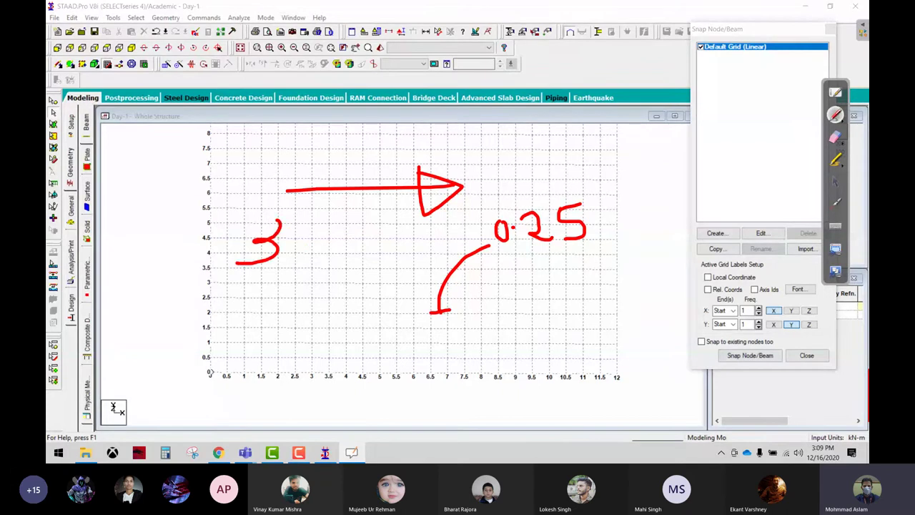
pyautogui.moveTo(289, 228)
pyautogui.mouseDown()
pyautogui.moveTo(276, 236)
pyautogui.moveTo(270, 221)
pyautogui.mouseUp()
# - Mark the y direction and bottom dimension, erase all annotations, and open the grid's Edit dialog
pyautogui.moveTo(629, 342); pyautogui.dragTo(649, 211)
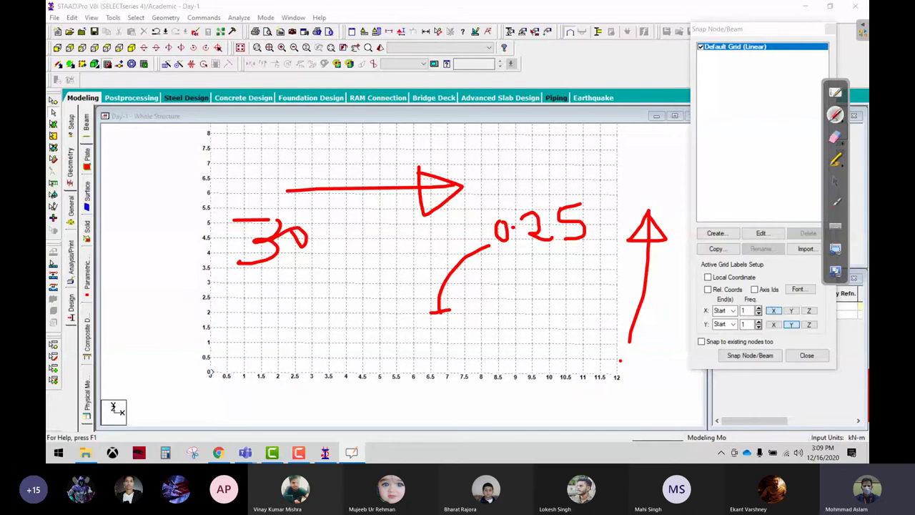
pyautogui.moveTo(620, 361)
pyautogui.mouseDown()
pyautogui.moveTo(647, 356)
pyautogui.moveTo(649, 371)
pyautogui.moveTo(553, 362)
pyautogui.mouseUp()
pyautogui.moveTo(497, 318)
pyautogui.mouseDown()
pyautogui.moveTo(496, 348)
pyautogui.moveTo(552, 336)
pyautogui.mouseUp()
pyautogui.click(837, 138)
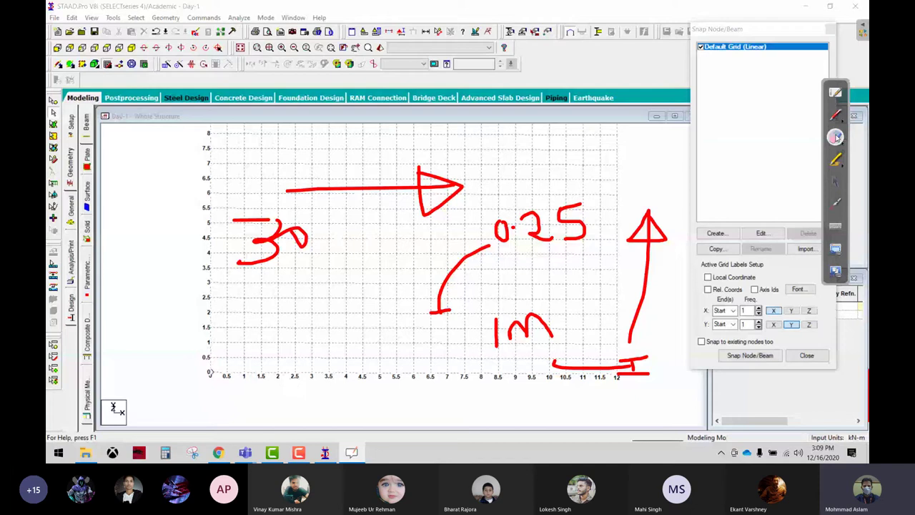
pyautogui.moveTo(571, 214); pyautogui.dragTo(272, 233)
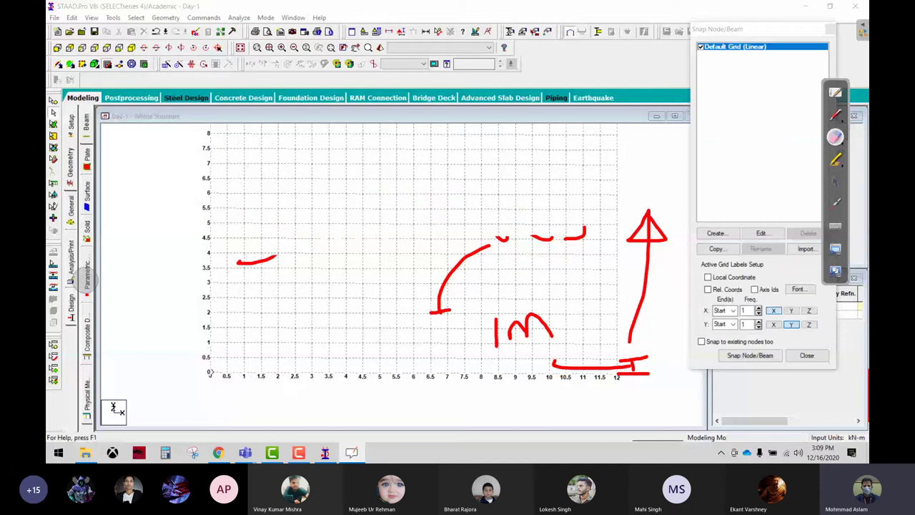
pyautogui.moveTo(541, 314)
pyautogui.mouseDown()
pyautogui.moveTo(625, 334)
pyautogui.moveTo(536, 374)
pyautogui.moveTo(582, 377)
pyautogui.mouseUp()
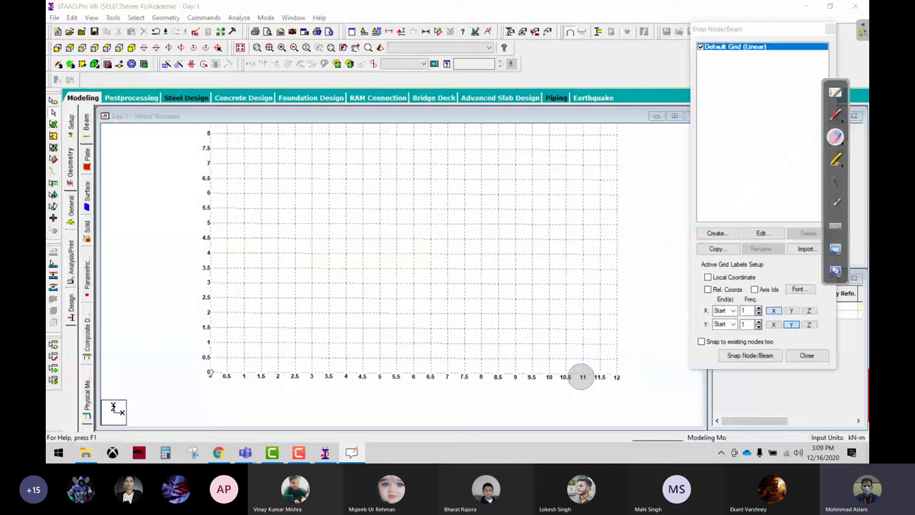
pyautogui.click(835, 182)
pyautogui.click(760, 233)
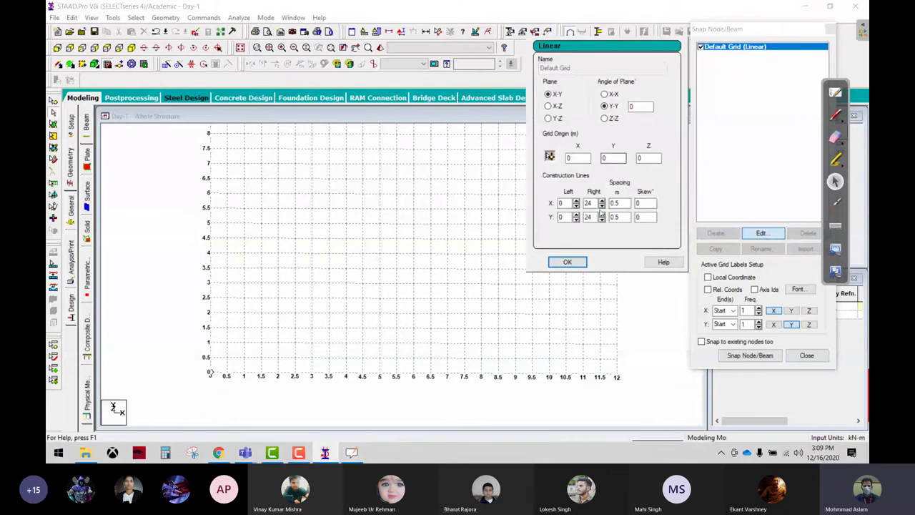
# - Set 30 X lines at 0.25 m and 5 Y lines at 1 m, accepting Auto Save
pyautogui.doubleClick(615, 203)
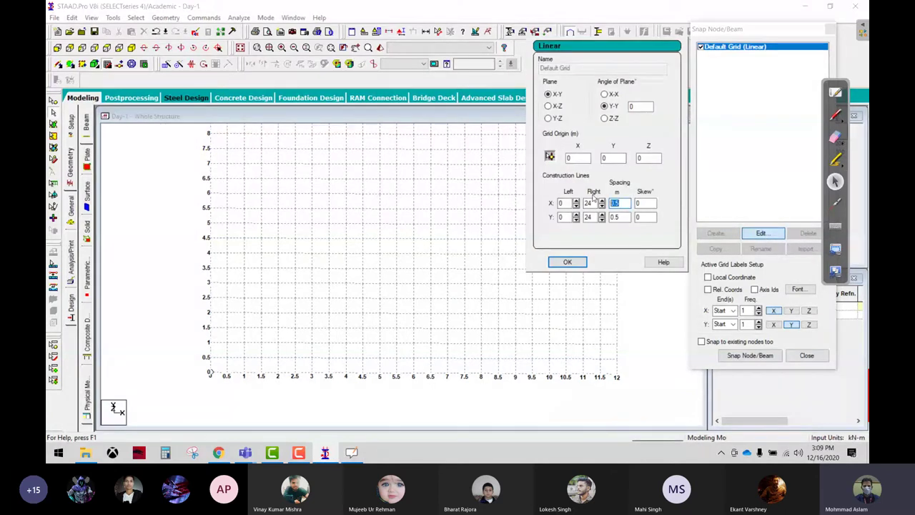
pyautogui.write('0')
pyautogui.write('30')
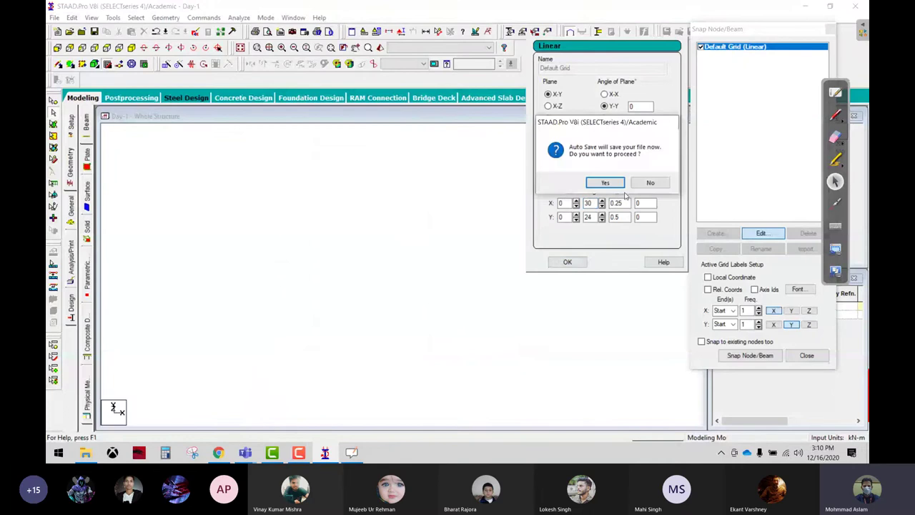
pyautogui.click(604, 183)
pyautogui.click(404, 241)
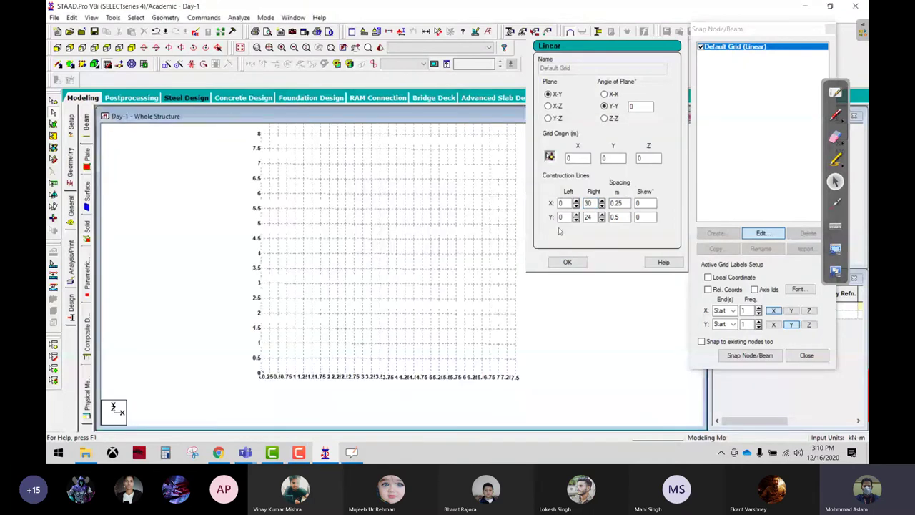
pyautogui.doubleClick(617, 217)
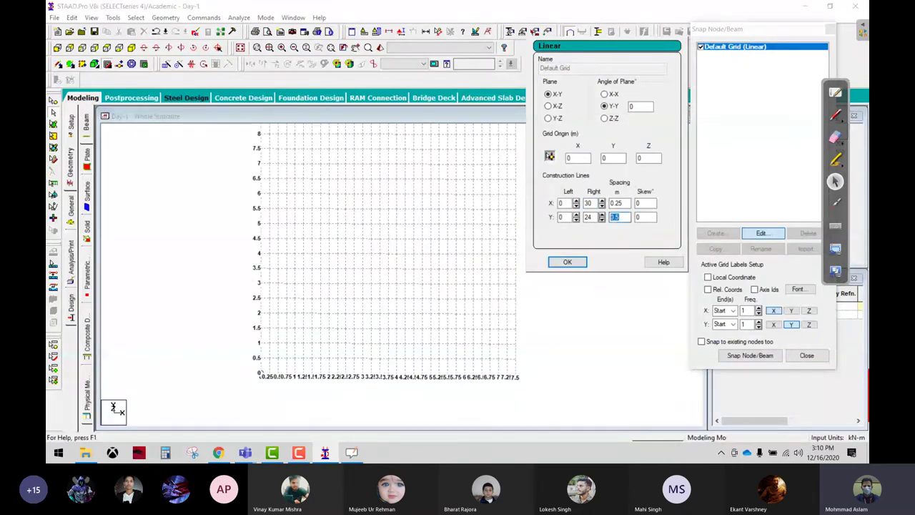
pyautogui.write('1')
pyautogui.doubleClick(588, 217)
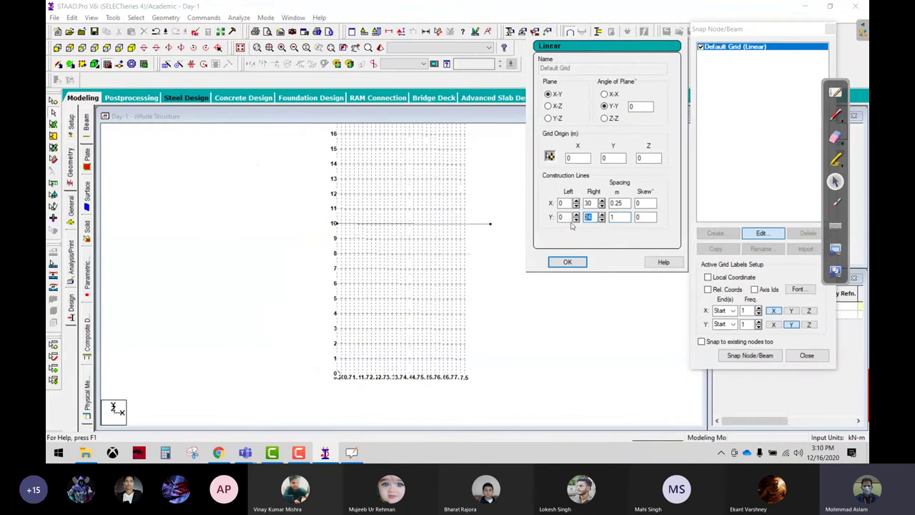
pyautogui.write('5')
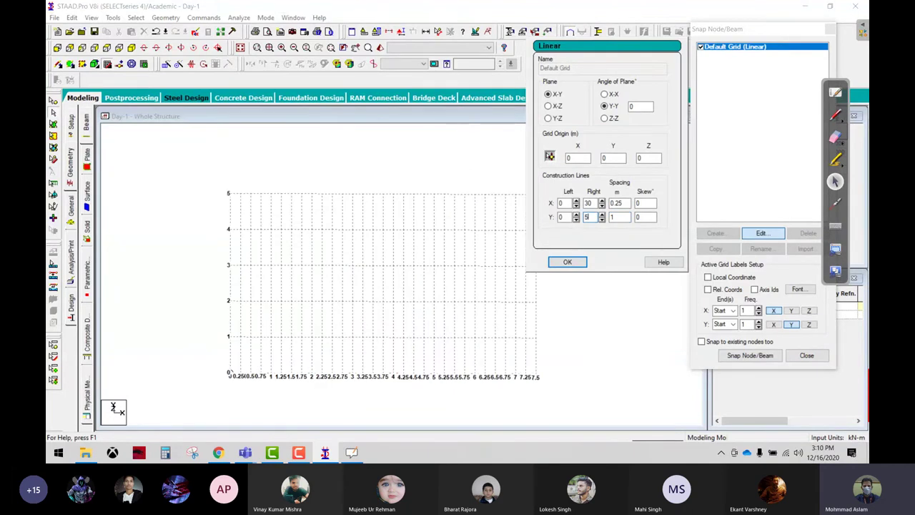
pyautogui.click(568, 262)
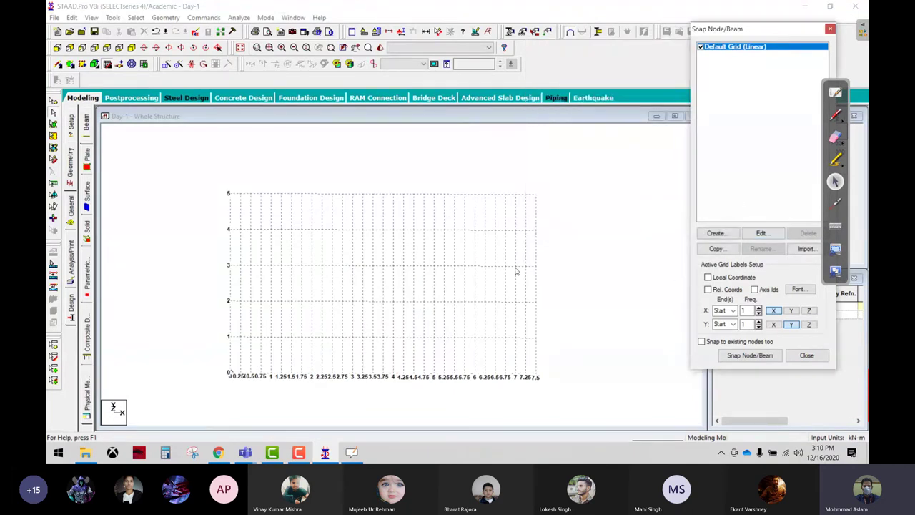
# - Zoom and pan the grid into view, mark the 7.5 label, then erase the marks
pyautogui.click(607, 258)
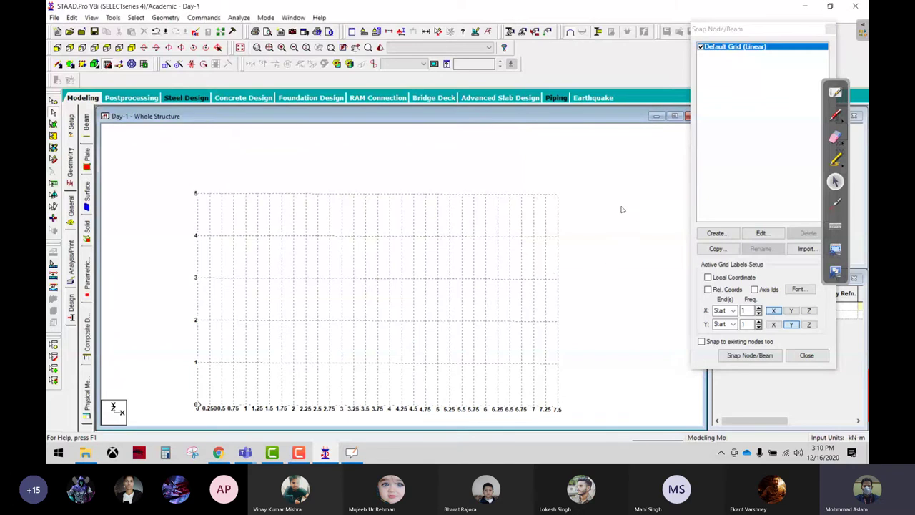
pyautogui.scroll(1, 617, 202)
pyautogui.moveTo(616, 200); pyautogui.dragTo(603, 243, button='middle')
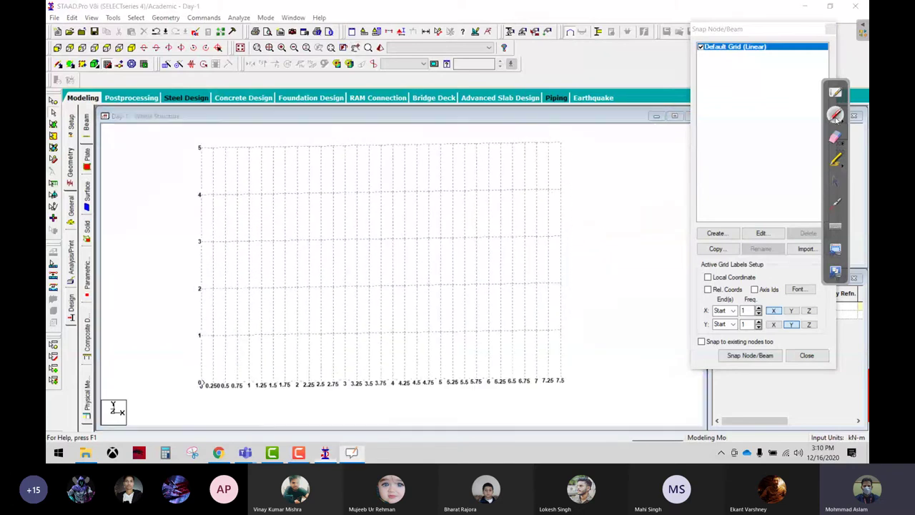
pyautogui.moveTo(592, 367); pyautogui.dragTo(586, 361)
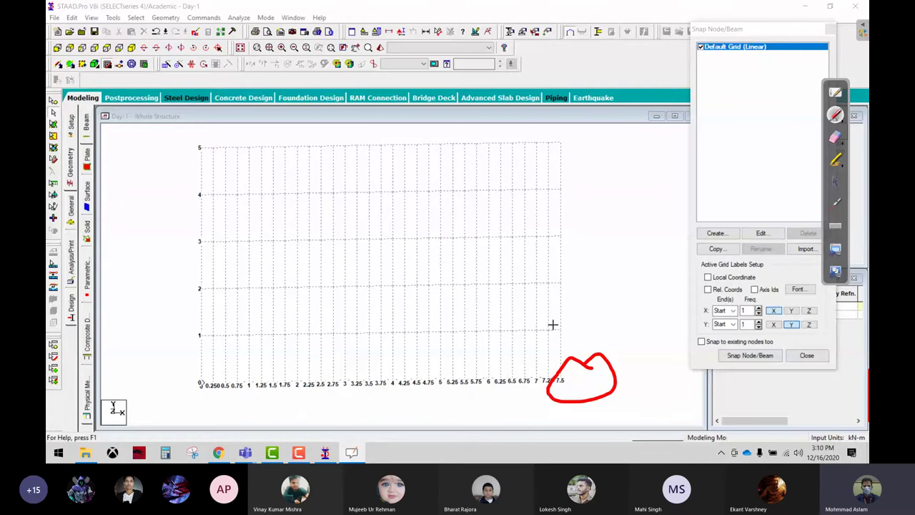
pyautogui.moveTo(553, 325); pyautogui.dragTo(552, 333)
pyautogui.moveTo(622, 374)
pyautogui.mouseDown()
pyautogui.moveTo(638, 153)
pyautogui.moveTo(609, 175)
pyautogui.moveTo(640, 151)
pyautogui.mouseUp()
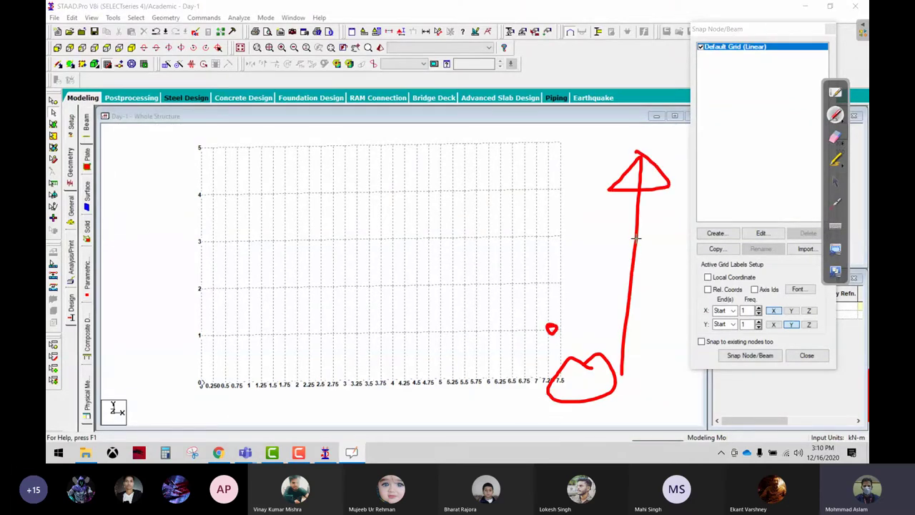
pyautogui.click(836, 137)
pyautogui.moveTo(664, 219)
pyautogui.mouseDown()
pyautogui.moveTo(572, 311)
pyautogui.moveTo(627, 381)
pyautogui.moveTo(629, 288)
pyautogui.moveTo(658, 298)
pyautogui.mouseUp()
pyautogui.click(835, 181)
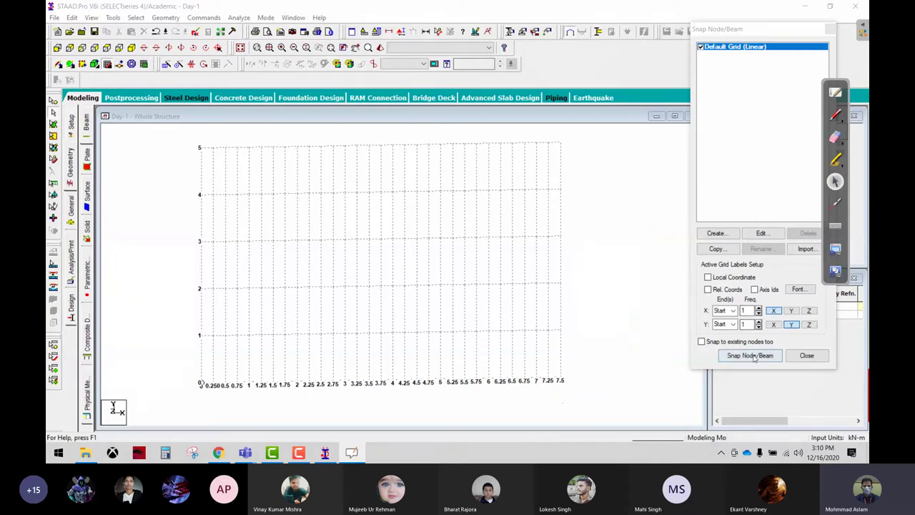
# - Draw the frame through grid points (0,0), (0,5), (7.25,5) and (7.25,0), then finish
pyautogui.click(752, 355)
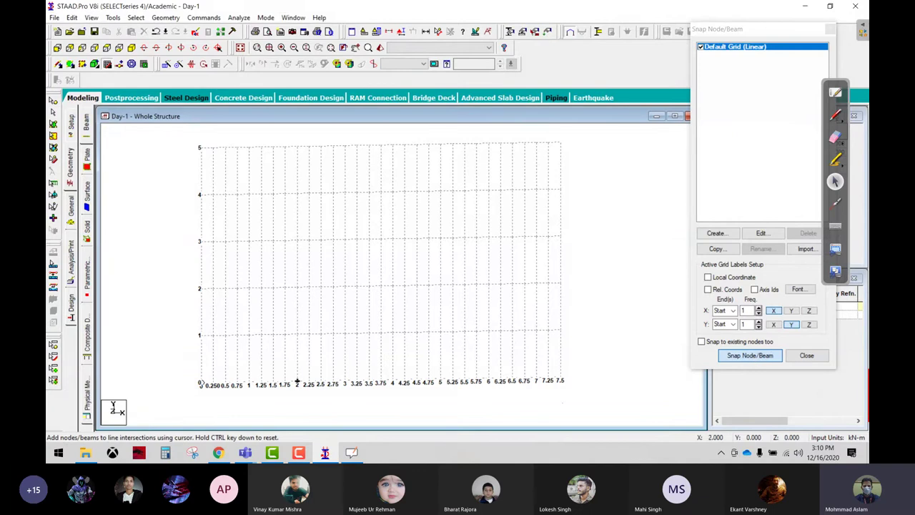
pyautogui.click(201, 383)
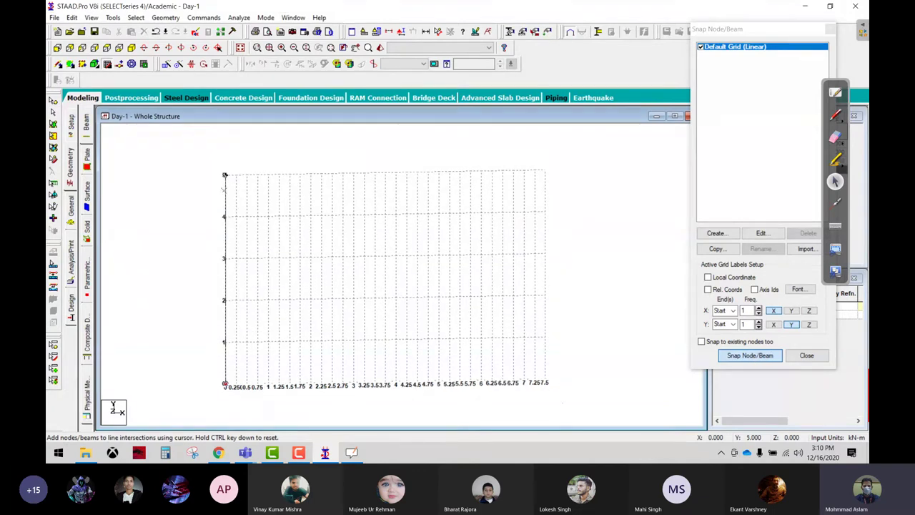
pyautogui.click(225, 175)
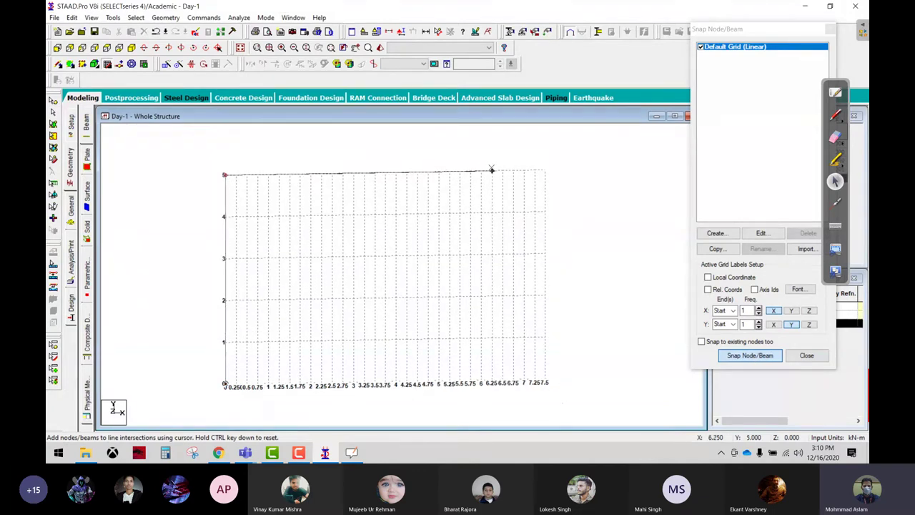
pyautogui.click(535, 170)
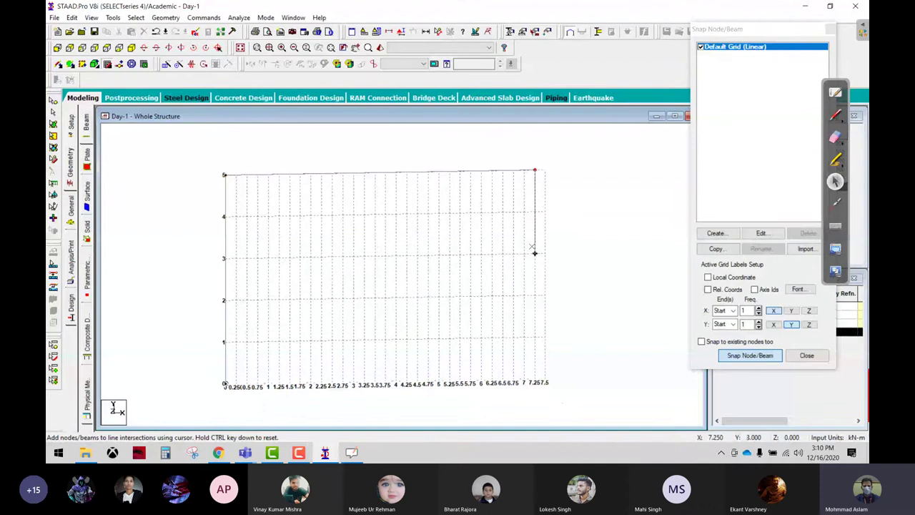
pyautogui.click(534, 382)
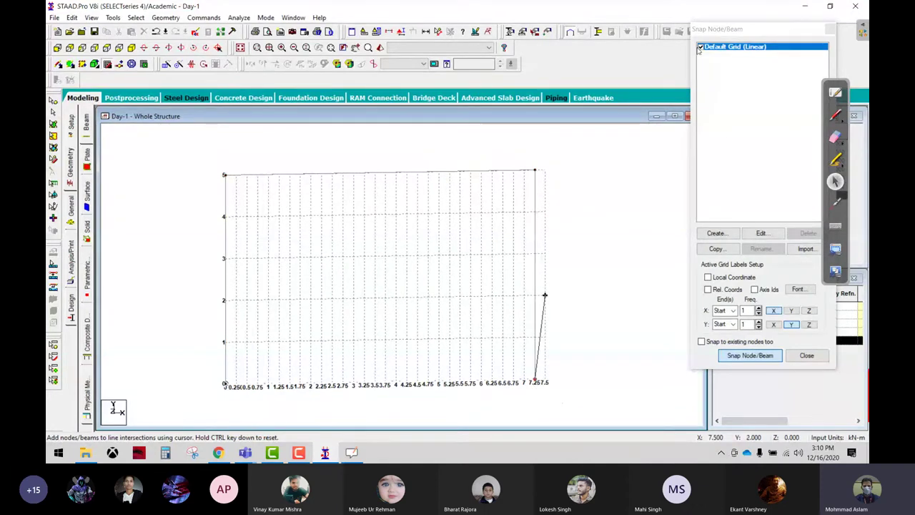
pyautogui.press('Escape')
pyautogui.click(546, 247)
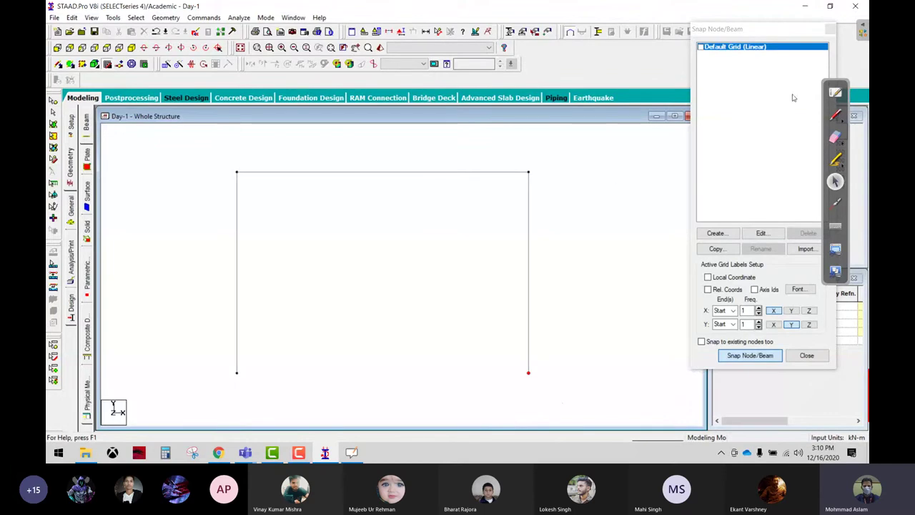
pyautogui.click(841, 117)
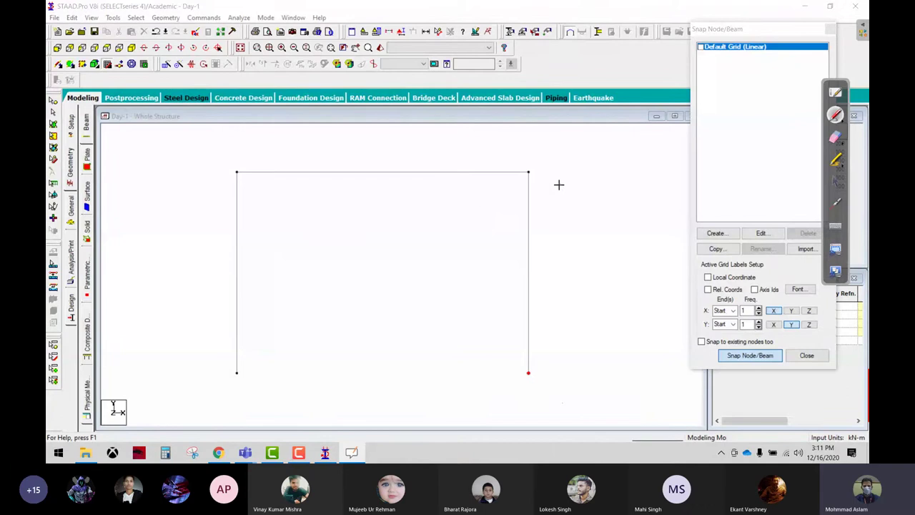
pyautogui.moveTo(535, 167); pyautogui.dragTo(520, 163)
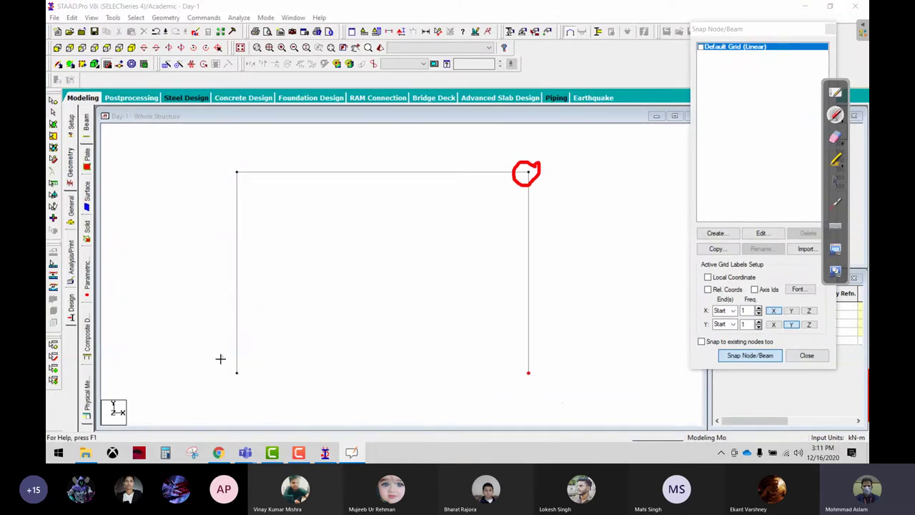
pyautogui.moveTo(257, 361)
pyautogui.mouseDown()
pyautogui.moveTo(223, 387)
pyautogui.moveTo(263, 366)
pyautogui.moveTo(291, 401)
pyautogui.mouseUp()
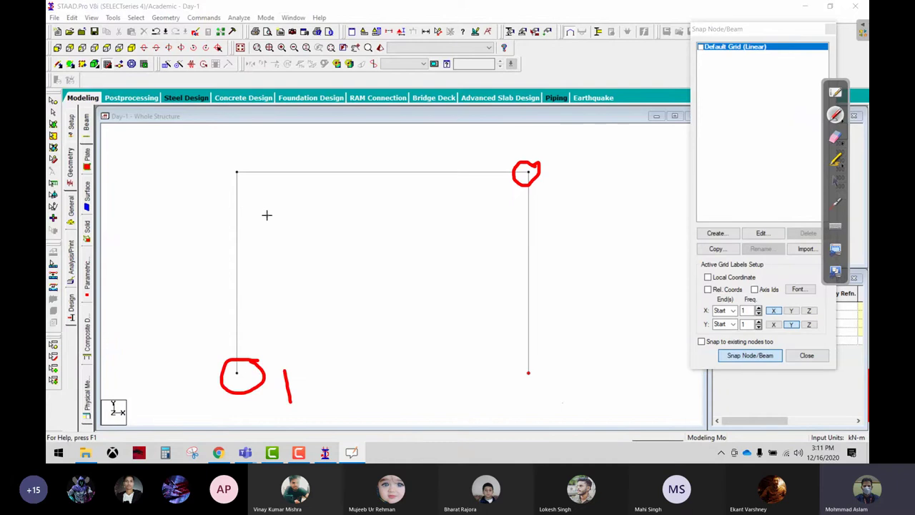
pyautogui.moveTo(230, 157)
pyautogui.mouseDown()
pyautogui.moveTo(225, 174)
pyautogui.moveTo(255, 181)
pyautogui.moveTo(227, 155)
pyautogui.moveTo(303, 152)
pyautogui.mouseUp()
pyautogui.moveTo(547, 150)
pyautogui.mouseDown()
pyautogui.moveTo(565, 164)
pyautogui.moveTo(562, 193)
pyautogui.mouseUp()
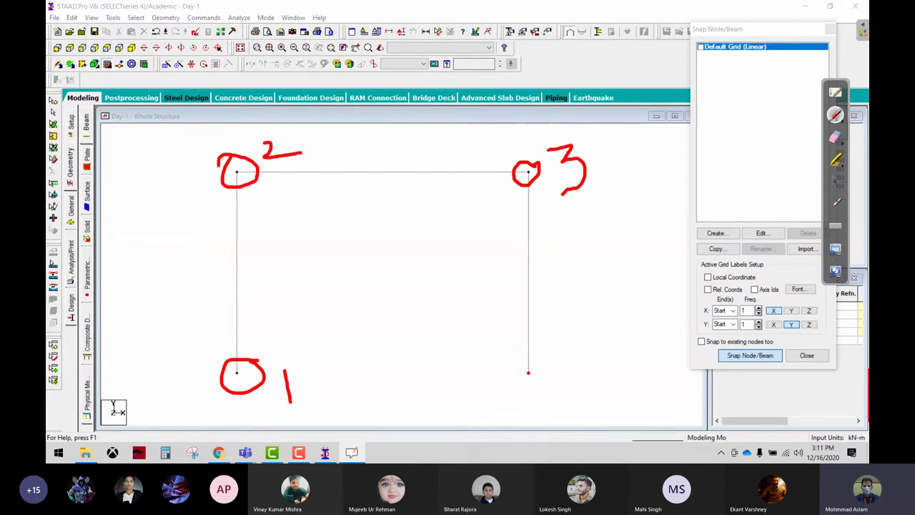
pyautogui.moveTo(545, 357)
pyautogui.mouseDown()
pyautogui.moveTo(551, 393)
pyautogui.moveTo(554, 361)
pyautogui.moveTo(575, 376)
pyautogui.moveTo(596, 373)
pyautogui.mouseUp()
pyautogui.moveTo(588, 359); pyautogui.dragTo(593, 397)
pyautogui.moveTo(254, 252); pyautogui.dragTo(255, 282)
pyautogui.moveTo(375, 184)
pyautogui.mouseDown()
pyautogui.moveTo(378, 197)
pyautogui.moveTo(426, 206)
pyautogui.mouseUp()
pyautogui.moveTo(482, 270)
pyautogui.mouseDown()
pyautogui.moveTo(491, 287)
pyautogui.moveTo(468, 307)
pyautogui.mouseUp()
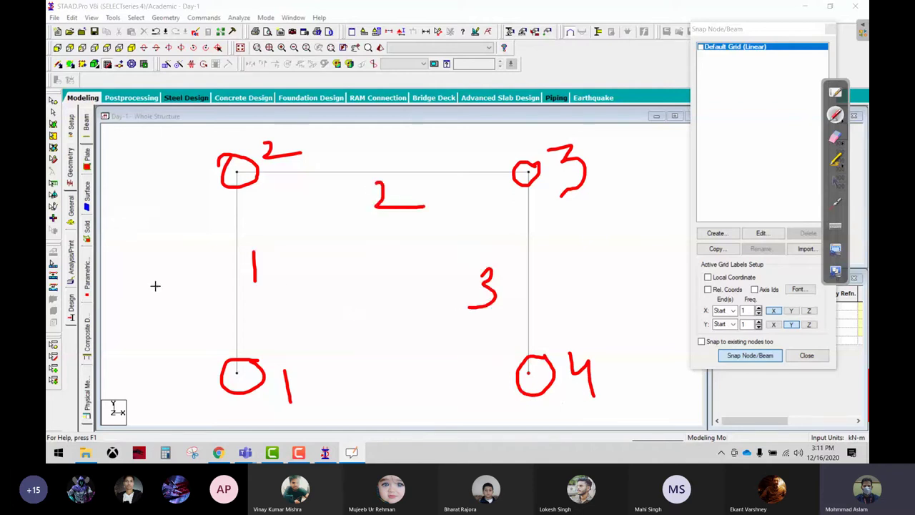
pyautogui.moveTo(154, 252)
pyautogui.mouseDown()
pyautogui.moveTo(134, 257)
pyautogui.moveTo(125, 293)
pyautogui.moveTo(170, 279)
pyautogui.moveTo(189, 294)
pyautogui.mouseUp()
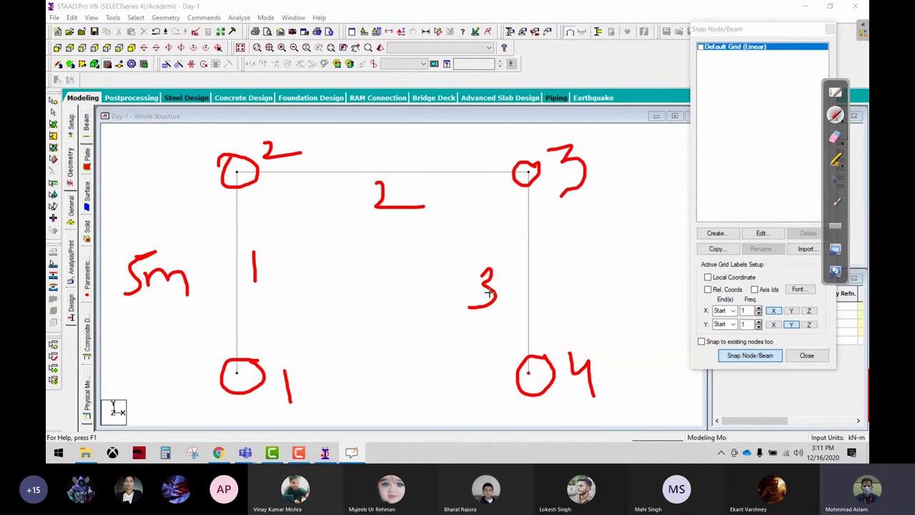
pyautogui.moveTo(574, 240)
pyautogui.mouseDown()
pyautogui.moveTo(553, 245)
pyautogui.moveTo(543, 283)
pyautogui.moveTo(607, 294)
pyautogui.mouseUp()
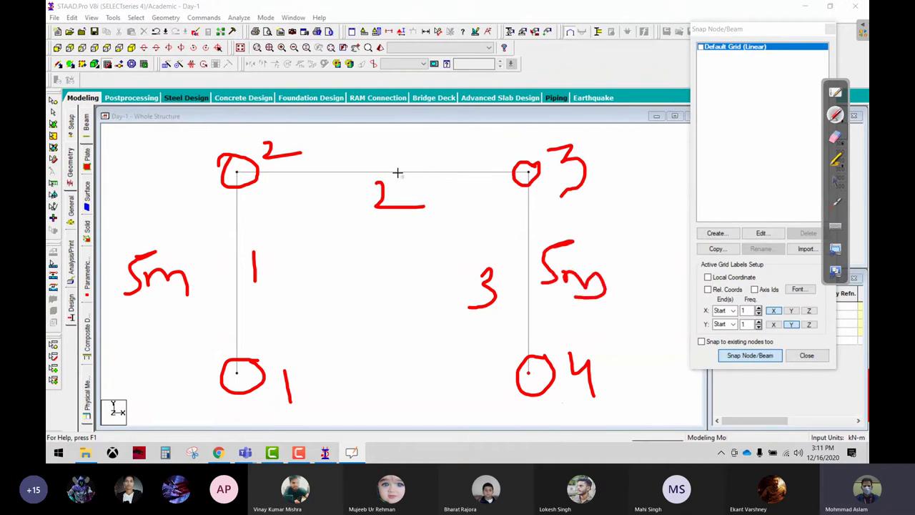
pyautogui.moveTo(343, 137)
pyautogui.mouseDown()
pyautogui.moveTo(374, 136)
pyautogui.moveTo(366, 170)
pyautogui.mouseUp()
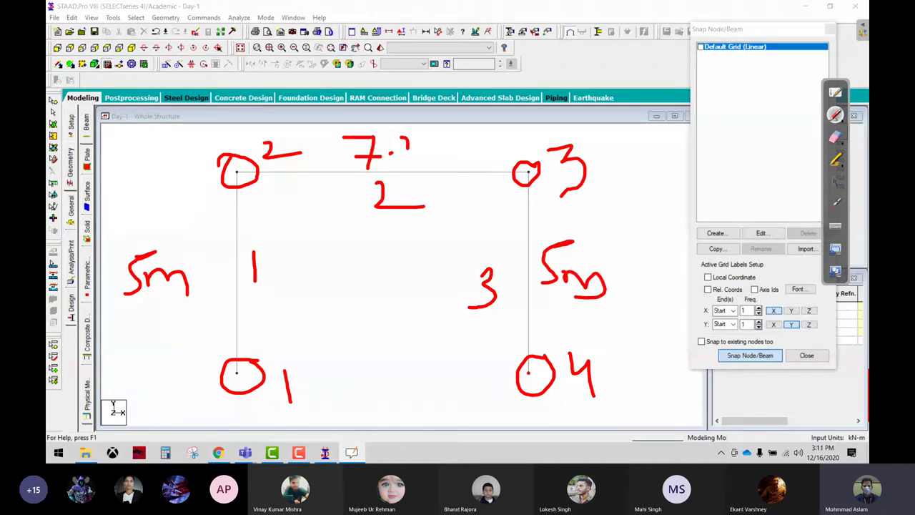
pyautogui.moveTo(401, 141); pyautogui.dragTo(429, 165)
pyautogui.moveTo(454, 134)
pyautogui.mouseDown()
pyautogui.moveTo(431, 160)
pyautogui.moveTo(477, 167)
pyautogui.mouseUp()
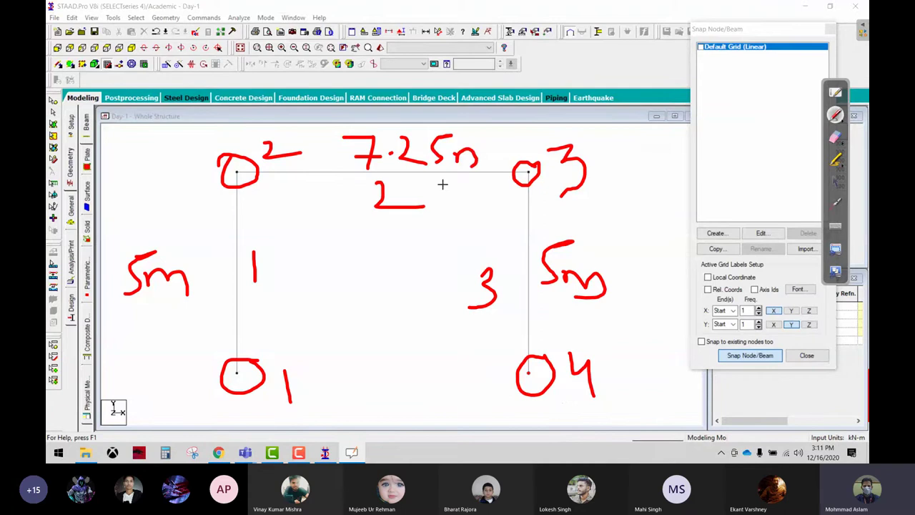
pyautogui.click(835, 137)
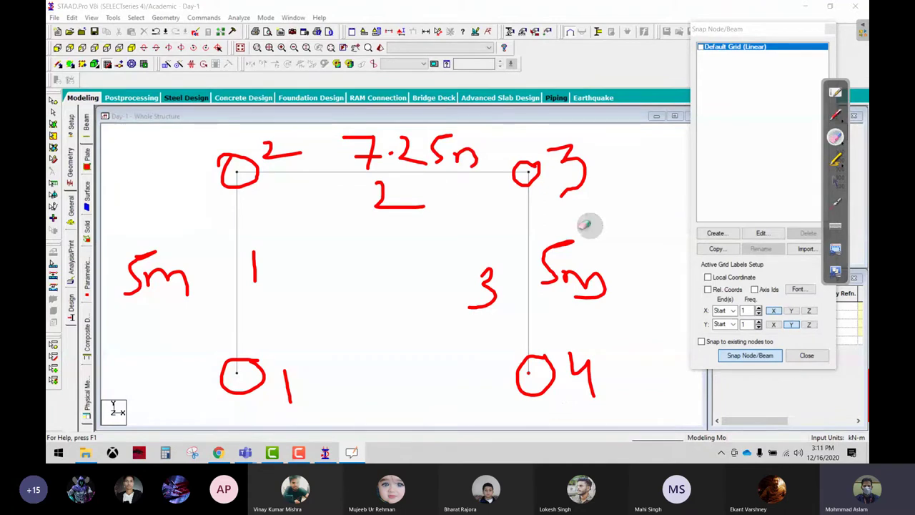
pyautogui.moveTo(585, 226)
pyautogui.mouseDown()
pyautogui.moveTo(507, 198)
pyautogui.moveTo(527, 167)
pyautogui.mouseUp()
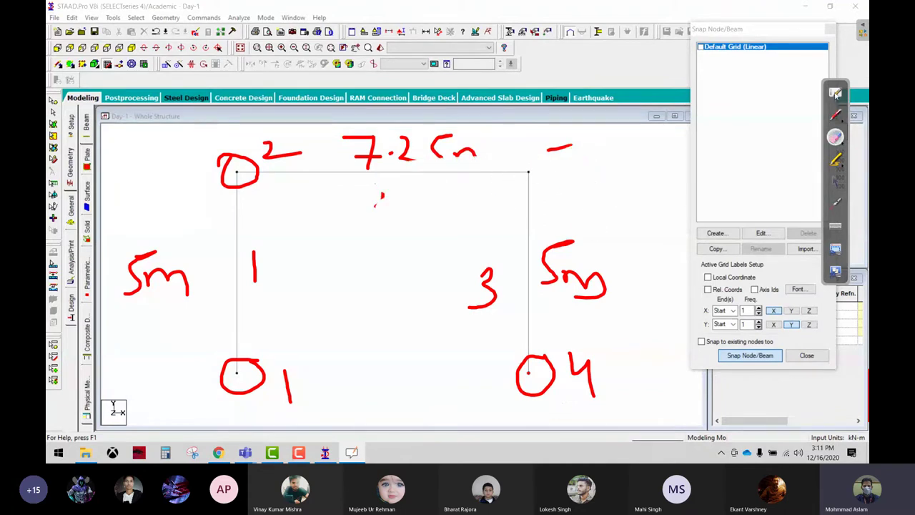
pyautogui.click(835, 93)
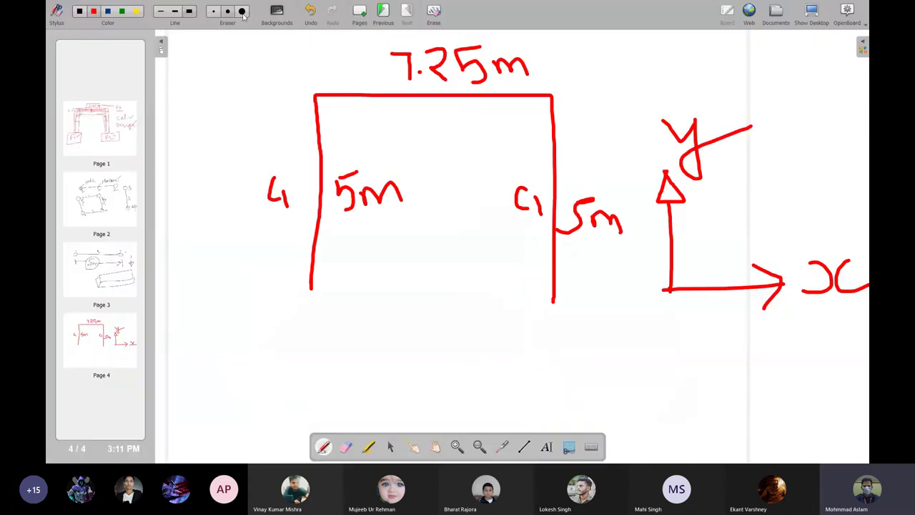
pyautogui.click(811, 10)
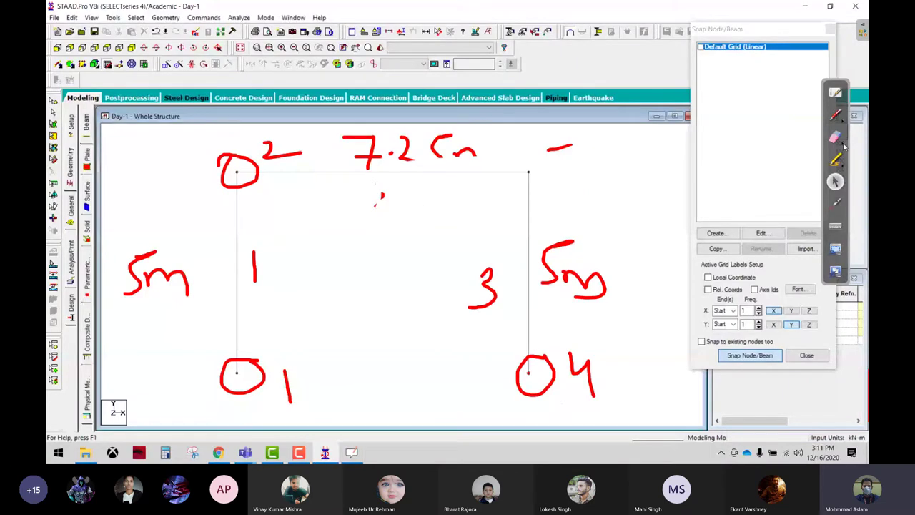
pyautogui.click(835, 137)
pyautogui.moveTo(372, 150)
pyautogui.mouseDown()
pyautogui.moveTo(135, 260)
pyautogui.moveTo(226, 294)
pyautogui.moveTo(279, 384)
pyautogui.moveTo(627, 324)
pyautogui.moveTo(564, 292)
pyautogui.moveTo(444, 378)
pyautogui.moveTo(565, 379)
pyautogui.mouseUp()
pyautogui.click(835, 184)
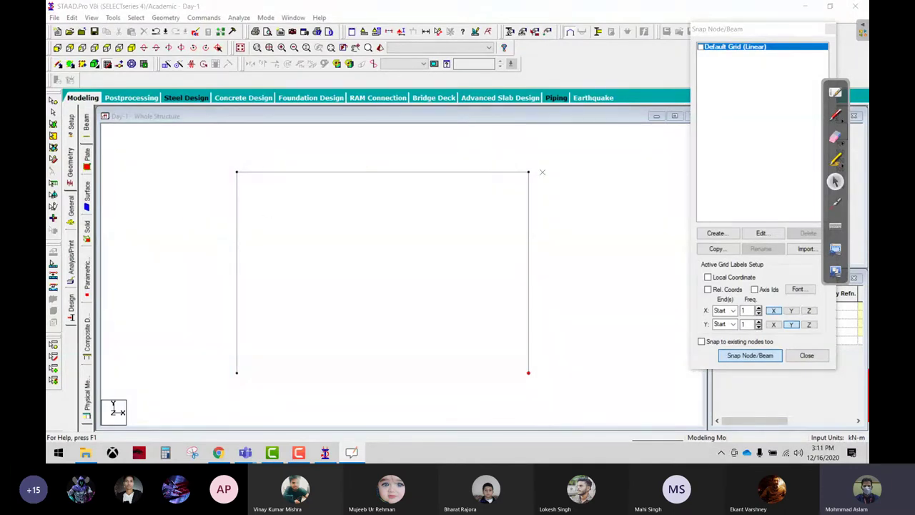
# - Circle the top-left node and handwrite the Shift+N / Shift+B numbering shortcut note in red
pyautogui.click(835, 115)
pyautogui.moveTo(246, 156)
pyautogui.mouseDown()
pyautogui.moveTo(227, 164)
pyautogui.moveTo(250, 155)
pyautogui.mouseUp()
pyautogui.moveTo(319, 212)
pyautogui.mouseDown()
pyautogui.moveTo(311, 237)
pyautogui.moveTo(274, 245)
pyautogui.mouseUp()
pyautogui.moveTo(329, 187); pyautogui.dragTo(371, 246)
pyautogui.moveTo(366, 215)
pyautogui.mouseDown()
pyautogui.moveTo(394, 215)
pyautogui.moveTo(380, 275)
pyautogui.mouseUp()
pyautogui.moveTo(400, 227)
pyautogui.mouseDown()
pyautogui.moveTo(411, 223)
pyautogui.moveTo(426, 243)
pyautogui.moveTo(443, 213)
pyautogui.moveTo(484, 212)
pyautogui.moveTo(470, 247)
pyautogui.mouseUp()
pyautogui.moveTo(520, 198); pyautogui.dragTo(519, 242)
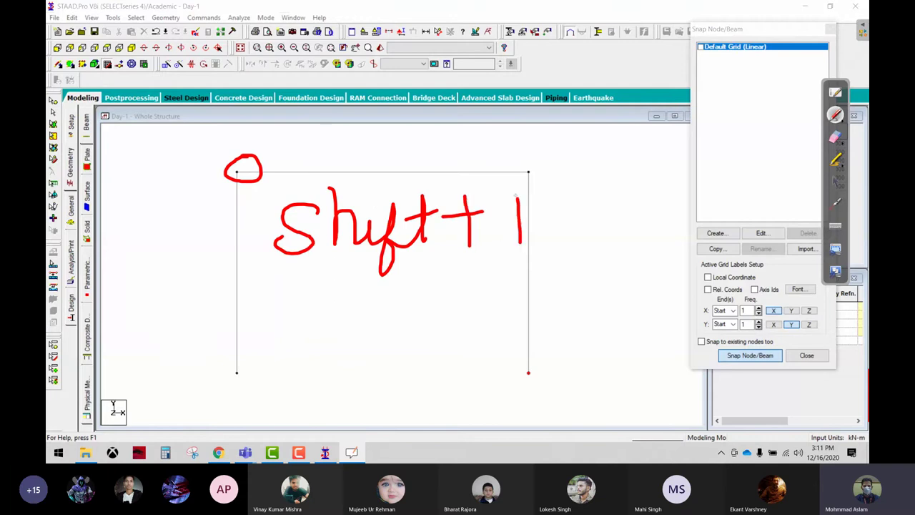
pyautogui.moveTo(516, 194)
pyautogui.mouseDown()
pyautogui.moveTo(549, 232)
pyautogui.moveTo(550, 183)
pyautogui.mouseUp()
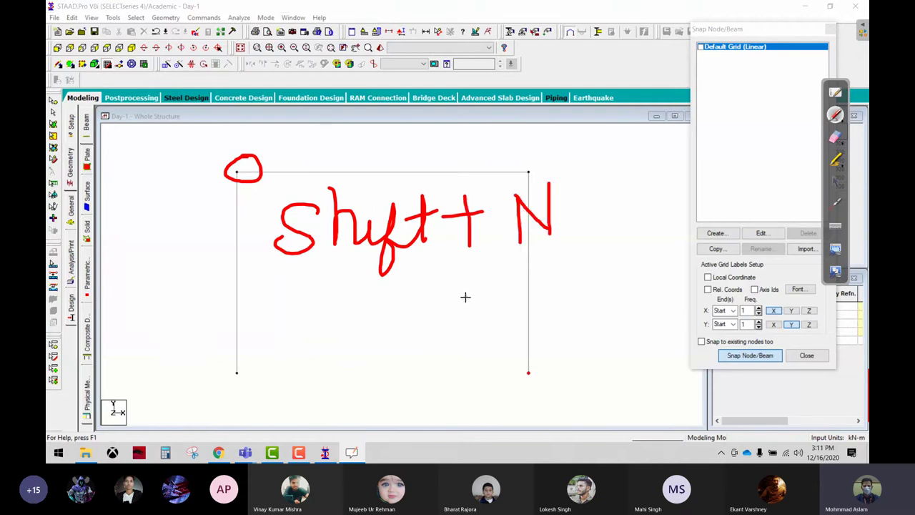
pyautogui.moveTo(465, 302)
pyautogui.mouseDown()
pyautogui.moveTo(503, 293)
pyautogui.moveTo(495, 324)
pyautogui.mouseUp()
pyautogui.moveTo(537, 281)
pyautogui.mouseDown()
pyautogui.moveTo(562, 274)
pyautogui.moveTo(509, 331)
pyautogui.mouseUp()
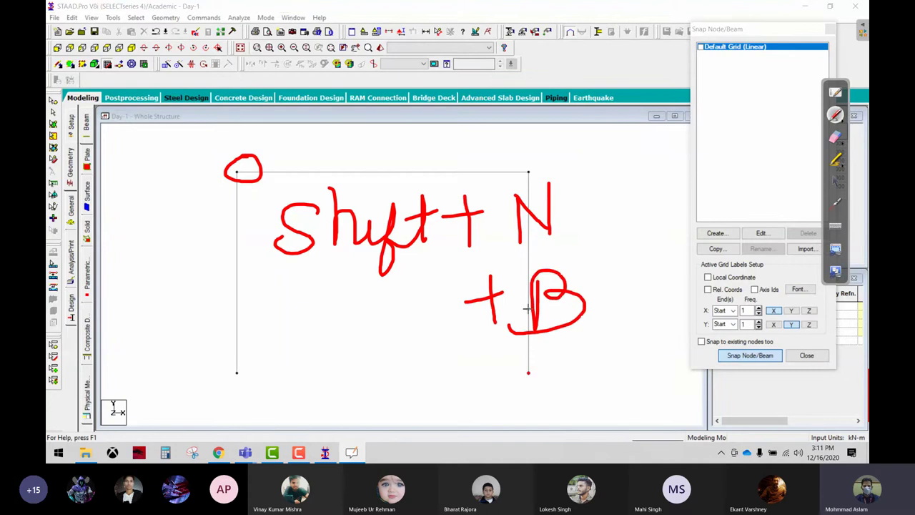
pyautogui.click(835, 181)
pyautogui.click(596, 153)
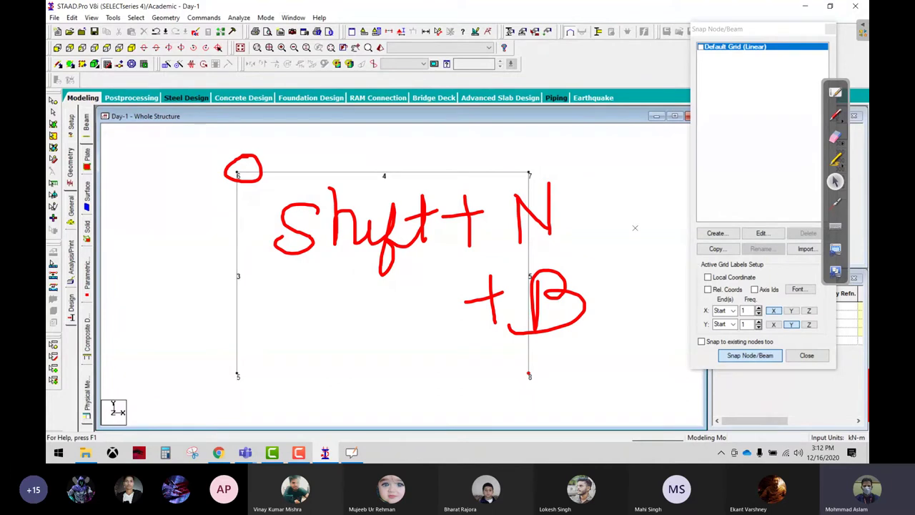
# - Circle beam numbers 3, 4, 5 and the frame's nodes in red pen
pyautogui.click(835, 114)
pyautogui.moveTo(405, 155); pyautogui.dragTo(354, 177)
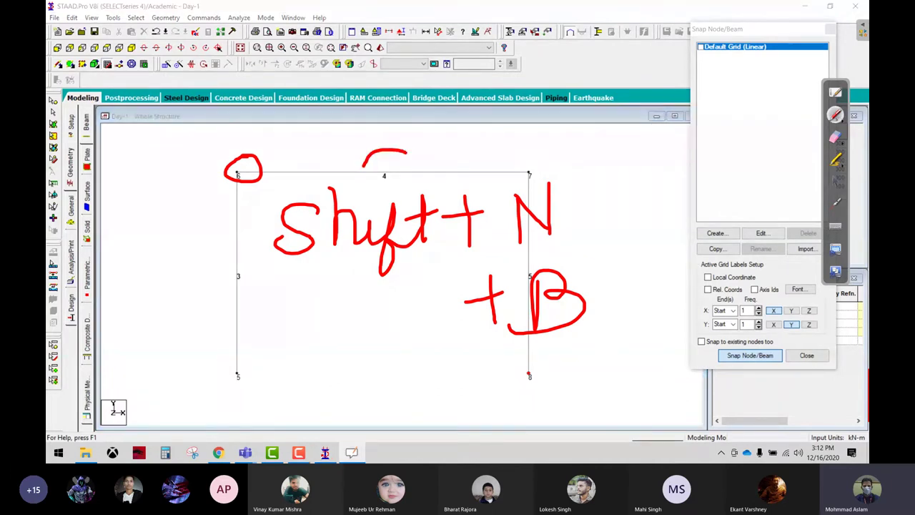
pyautogui.moveTo(259, 261); pyautogui.dragTo(202, 252)
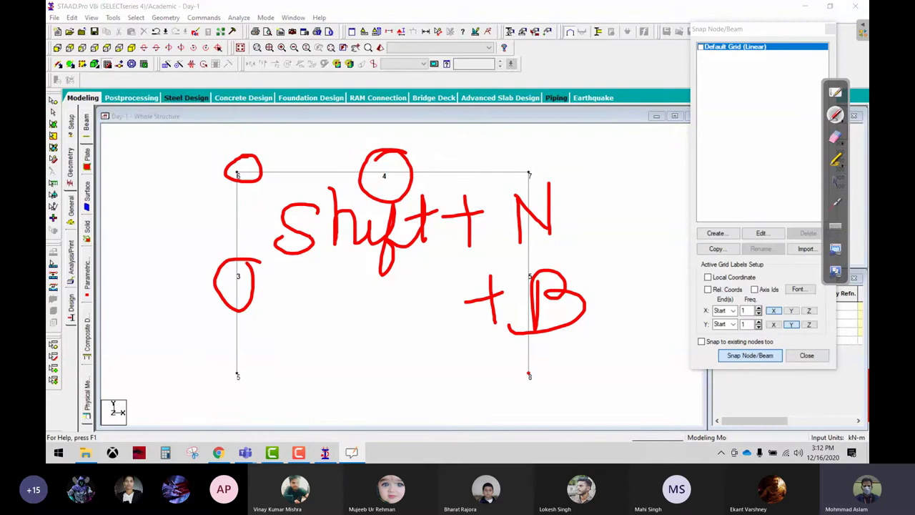
pyautogui.moveTo(547, 257)
pyautogui.mouseDown()
pyautogui.moveTo(512, 257)
pyautogui.moveTo(535, 252)
pyautogui.mouseUp()
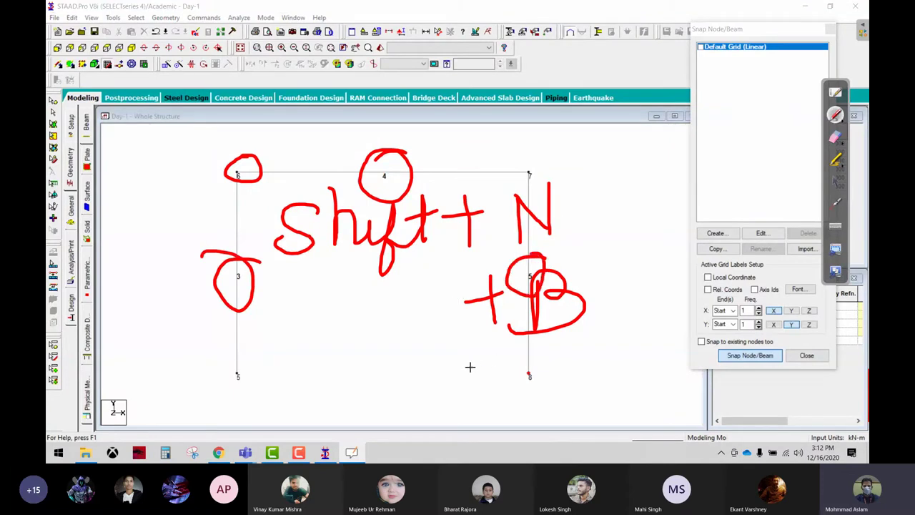
pyautogui.moveTo(251, 362)
pyautogui.mouseDown()
pyautogui.moveTo(223, 383)
pyautogui.moveTo(246, 356)
pyautogui.mouseUp()
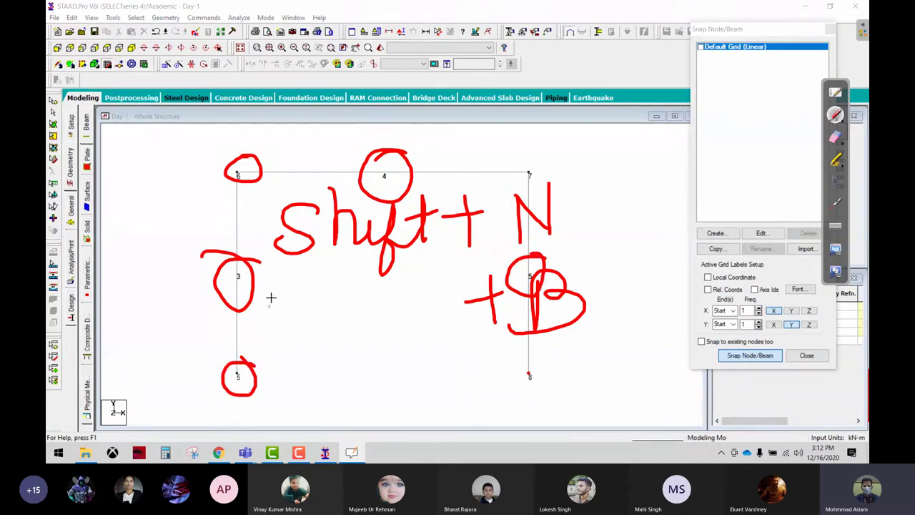
pyautogui.moveTo(256, 143); pyautogui.dragTo(232, 144)
pyautogui.moveTo(548, 163); pyautogui.dragTo(551, 208)
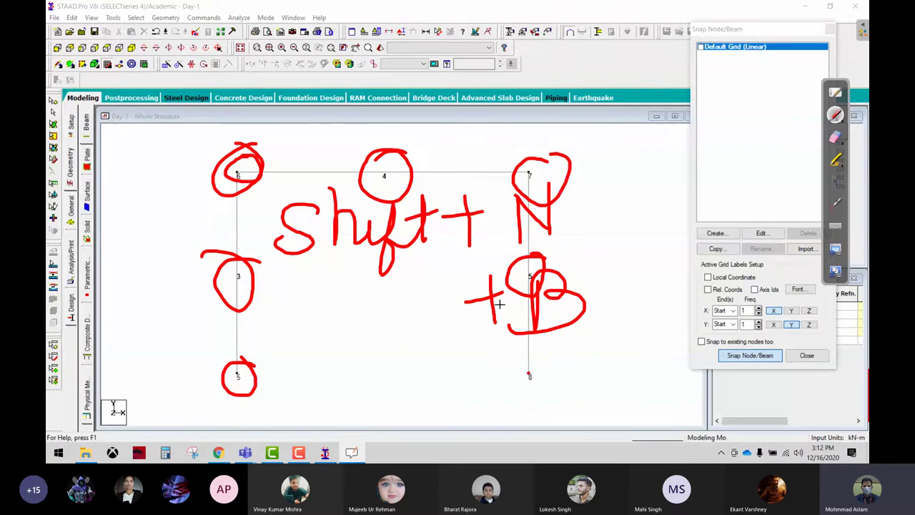
pyautogui.moveTo(538, 364)
pyautogui.mouseDown()
pyautogui.moveTo(529, 374)
pyautogui.moveTo(570, 377)
pyautogui.mouseUp()
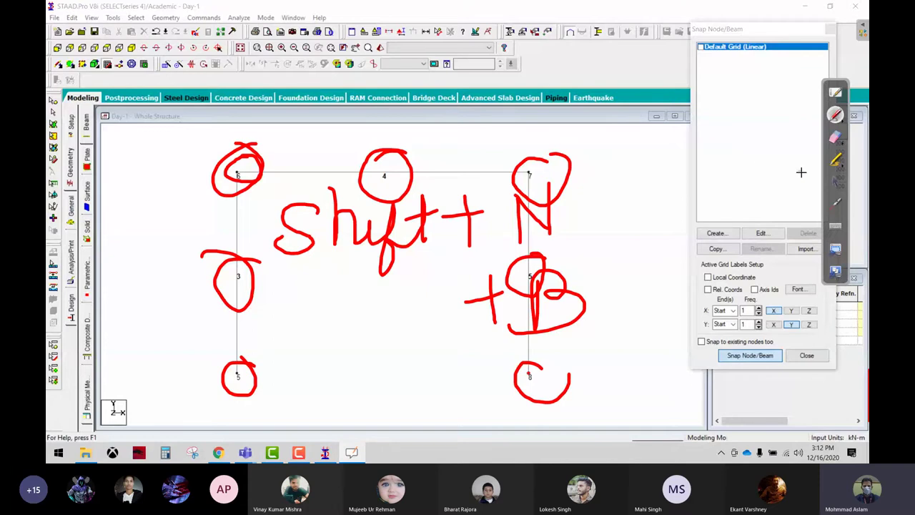
# - Rotate the frame into 3-D, undo back to the front view, and shift it lower
pyautogui.click(835, 180)
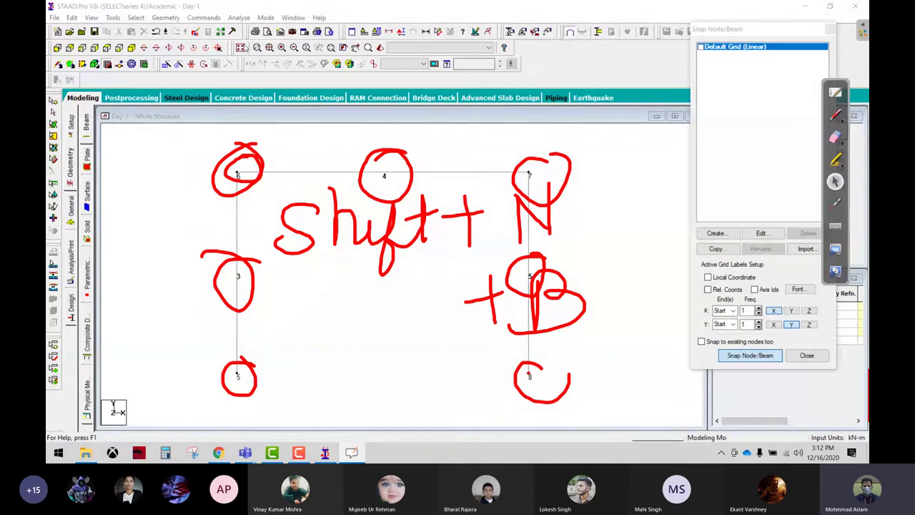
pyautogui.moveTo(447, 130); pyautogui.dragTo(376, 203, button='middle')
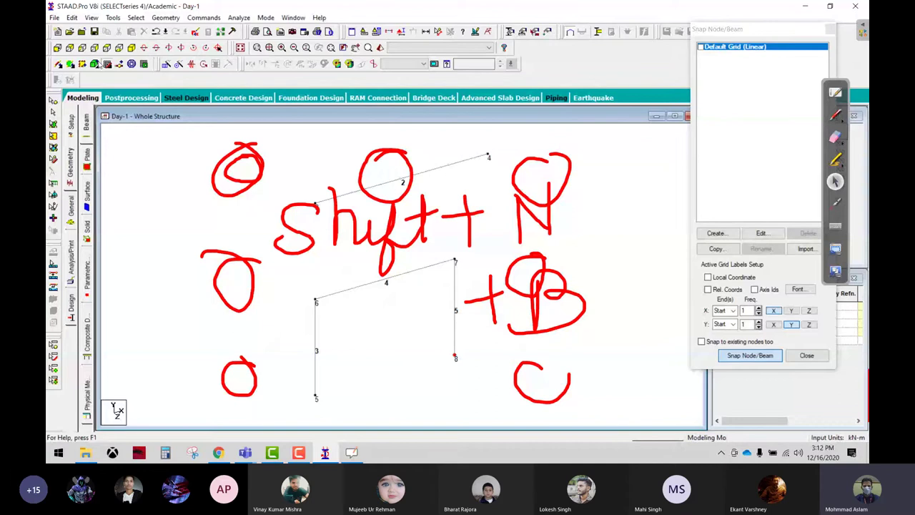
pyautogui.hotkey('ctrl', 'z')
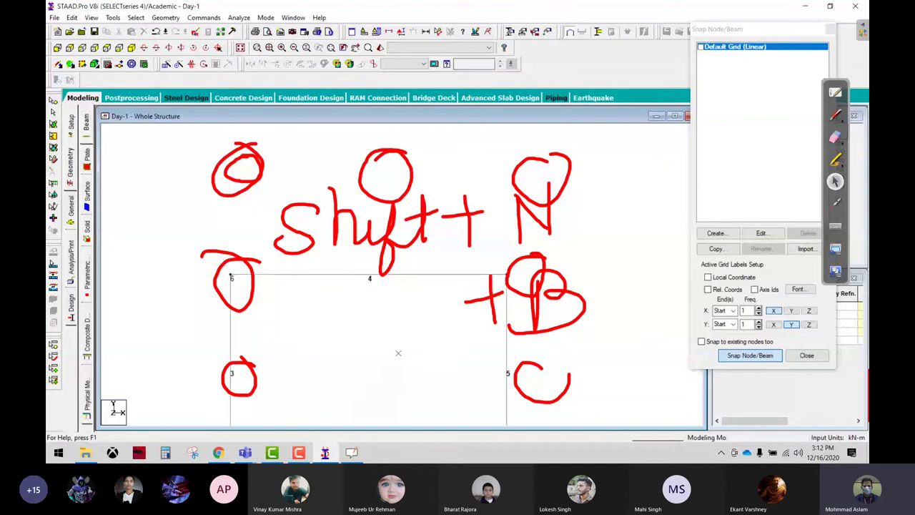
pyautogui.moveTo(398, 352); pyautogui.dragTo(409, 225, button='middle')
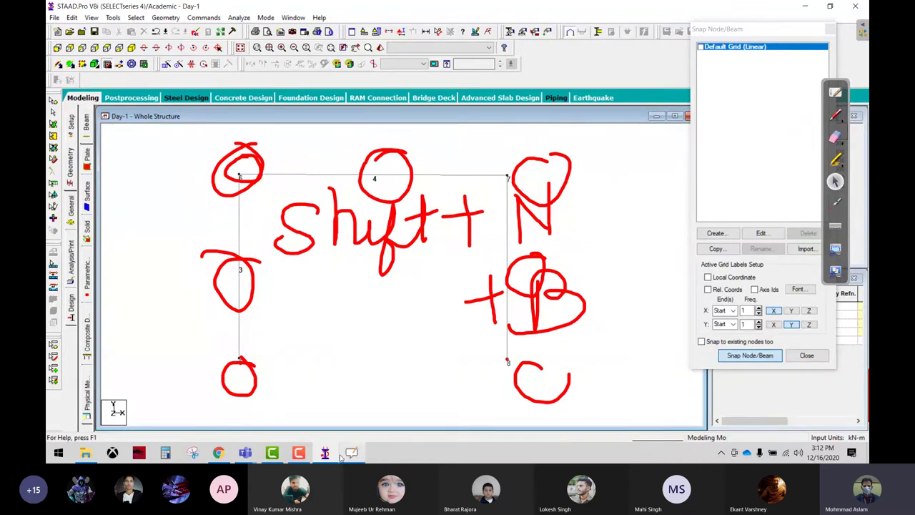
# - Launch Windows Magnifier via 'mag', zoom to 300%, and move its window aside
pyautogui.press('super')
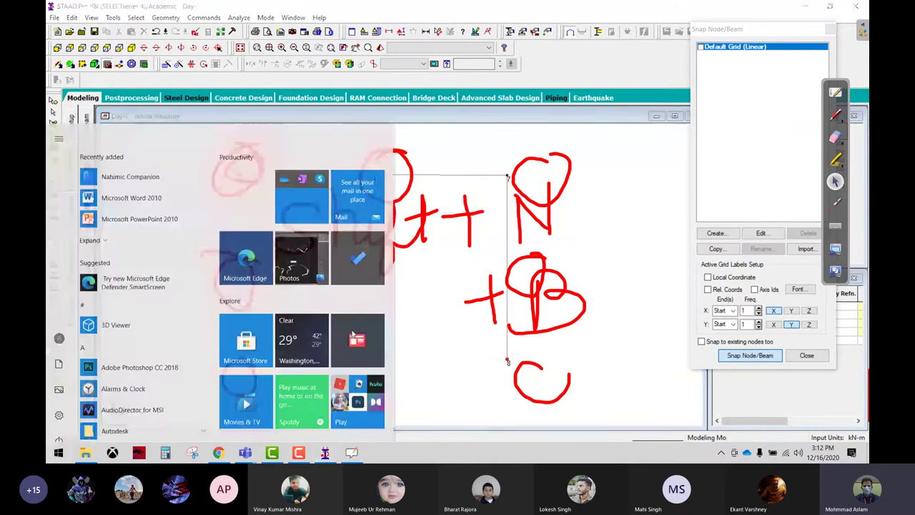
pyautogui.write('mag')
pyautogui.click(141, 180)
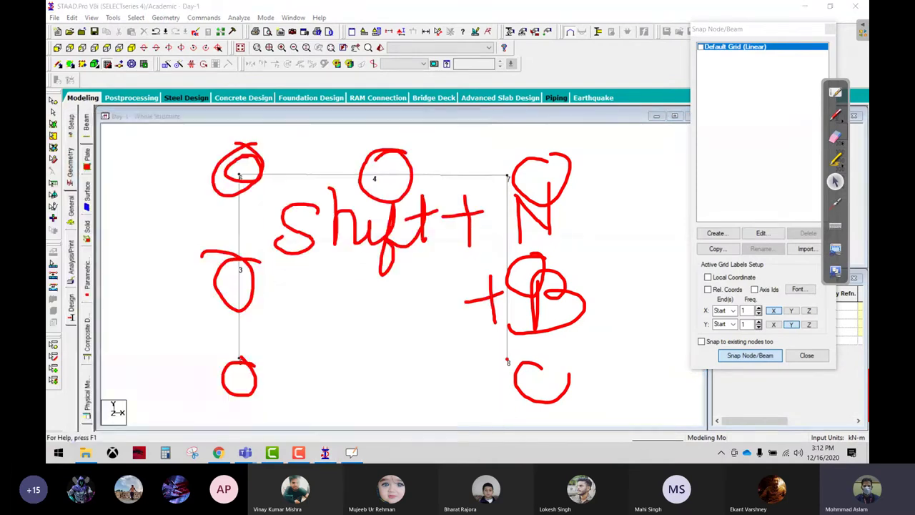
pyautogui.click(125, 87)
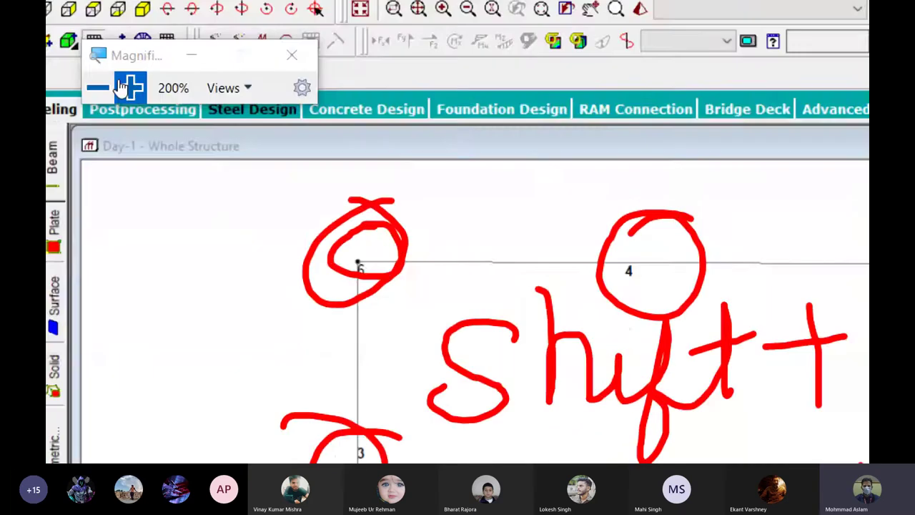
pyautogui.click(125, 87)
pyautogui.moveTo(175, 53); pyautogui.dragTo(649, 318)
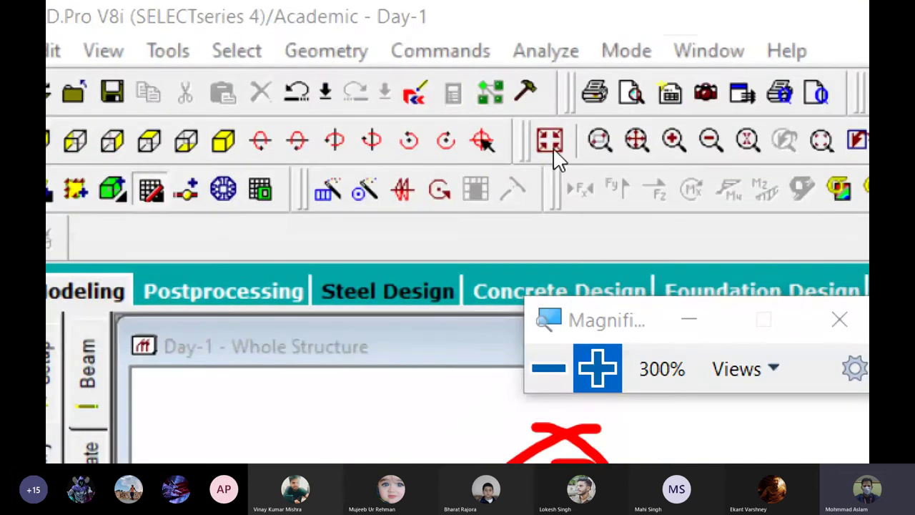
# - Dismiss the Sticky Keys prompt and press Ctrl repeatedly to highlight the pointer
pyautogui.press('shift')
pyautogui.press('shift')
pyautogui.press('shift')
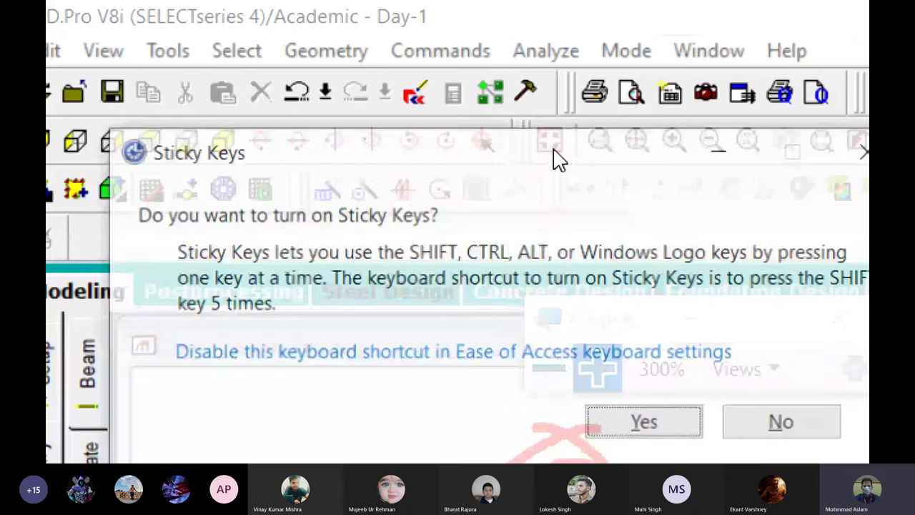
pyautogui.press('Escape')
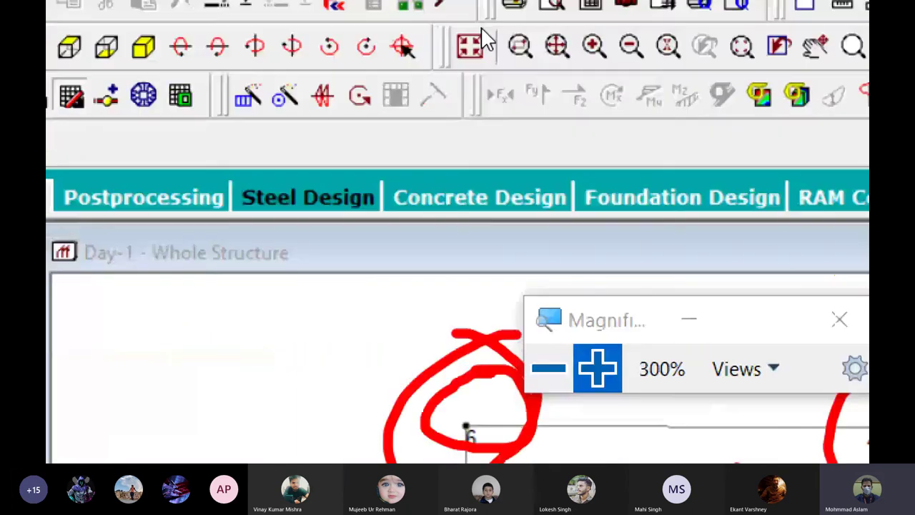
pyautogui.press('ctrl')
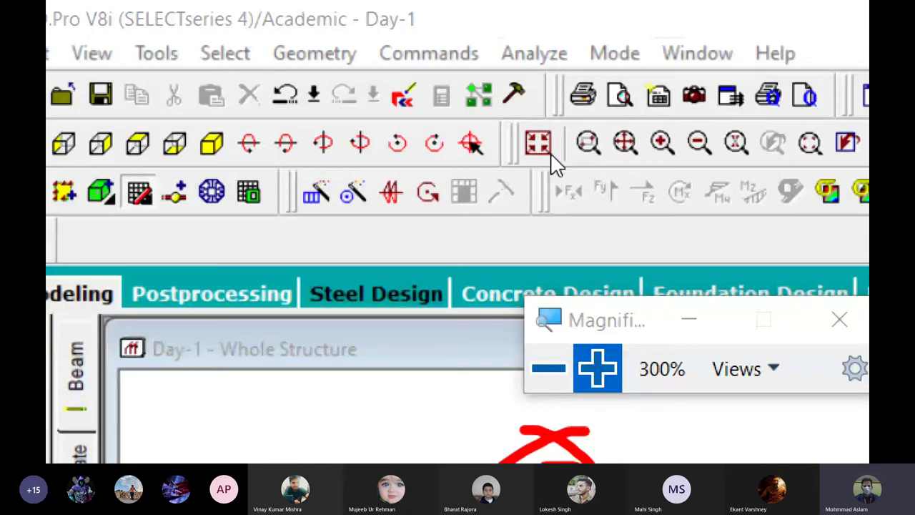
pyautogui.press('ctrl')
pyautogui.press('ctrl')
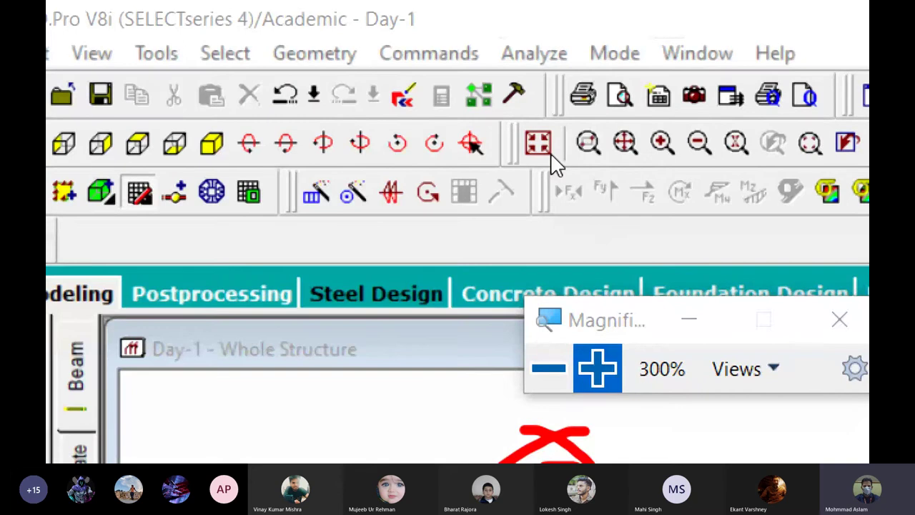
pyautogui.press('ctrl')
pyautogui.press('ctrl')
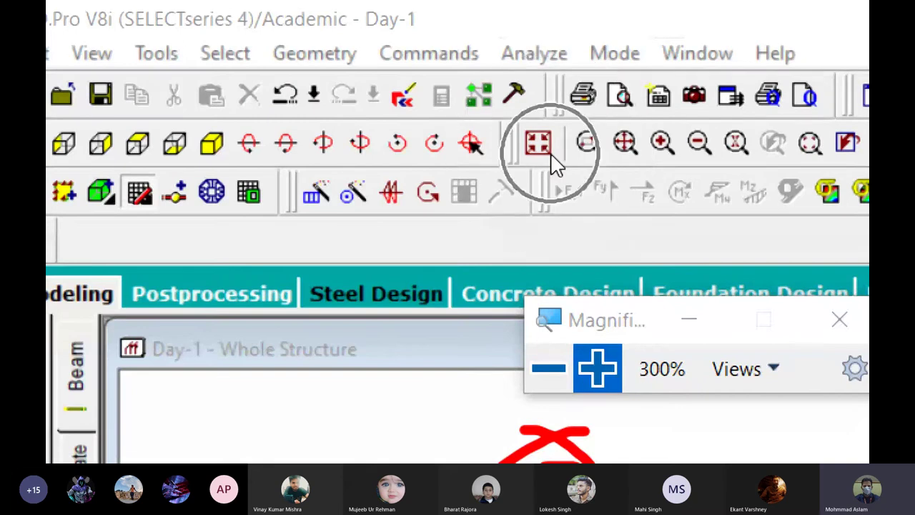
pyautogui.press('ctrl')
pyautogui.press('ctrl')
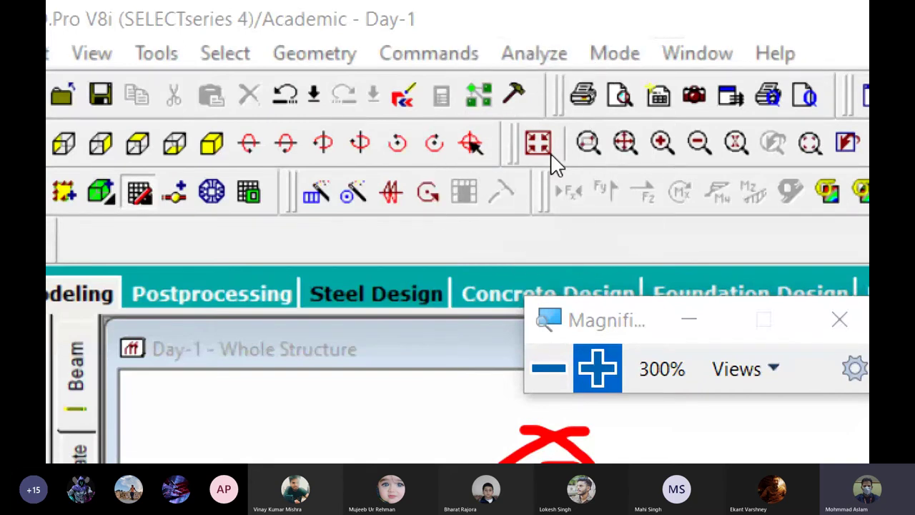
pyautogui.press('ctrl')
pyautogui.press('ctrl')
pyautogui.press('ctrl')
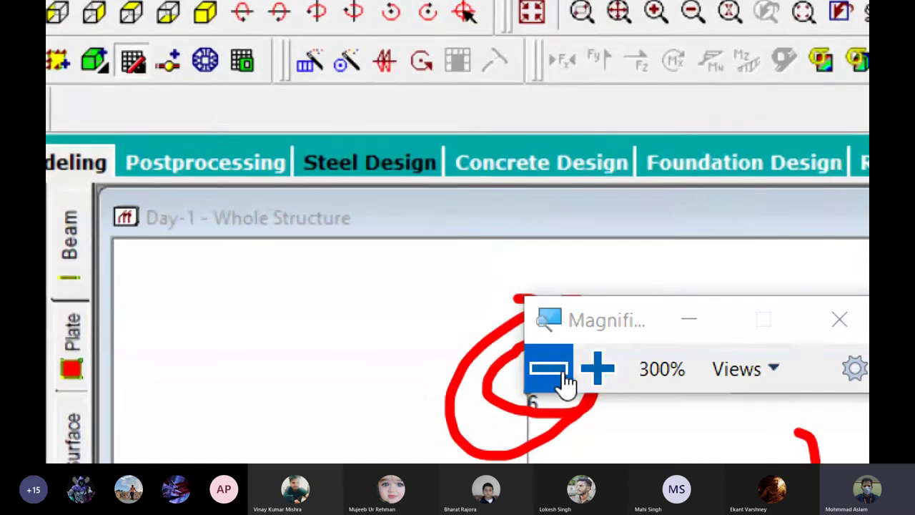
# - Bring Windows Magnifier back to 100% and close it
pyautogui.click(548, 369)
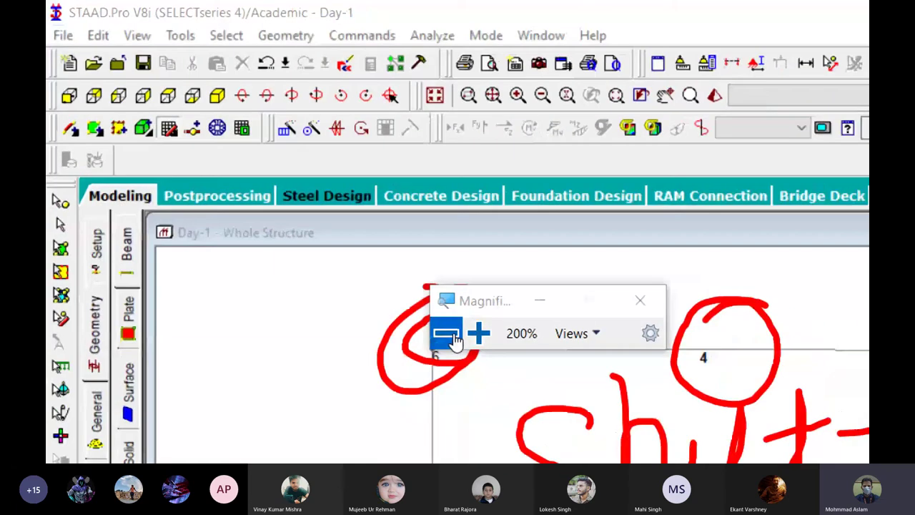
pyautogui.click(449, 336)
pyautogui.click(296, 152)
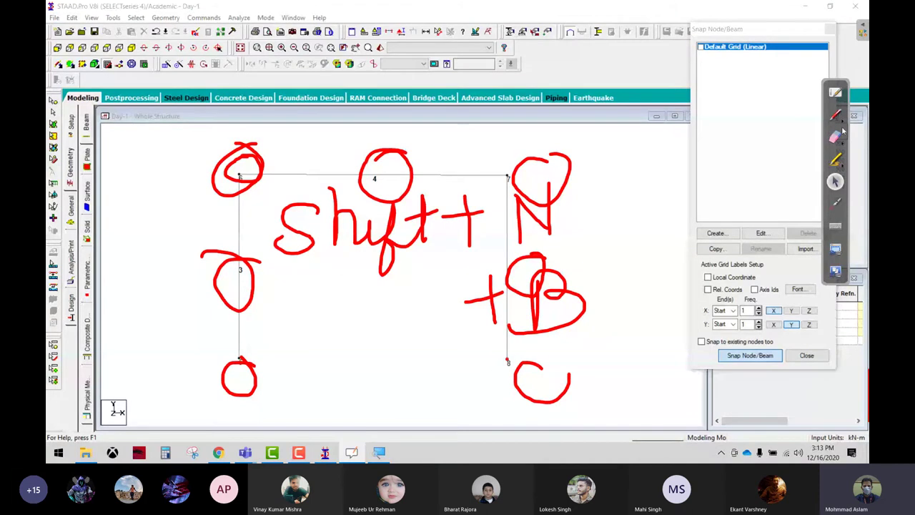
# - Erase the red circles, the N note and the marks near nodes 3 and 4
pyautogui.moveTo(240, 379)
pyautogui.mouseDown()
pyautogui.moveTo(192, 392)
pyautogui.moveTo(224, 128)
pyautogui.mouseUp()
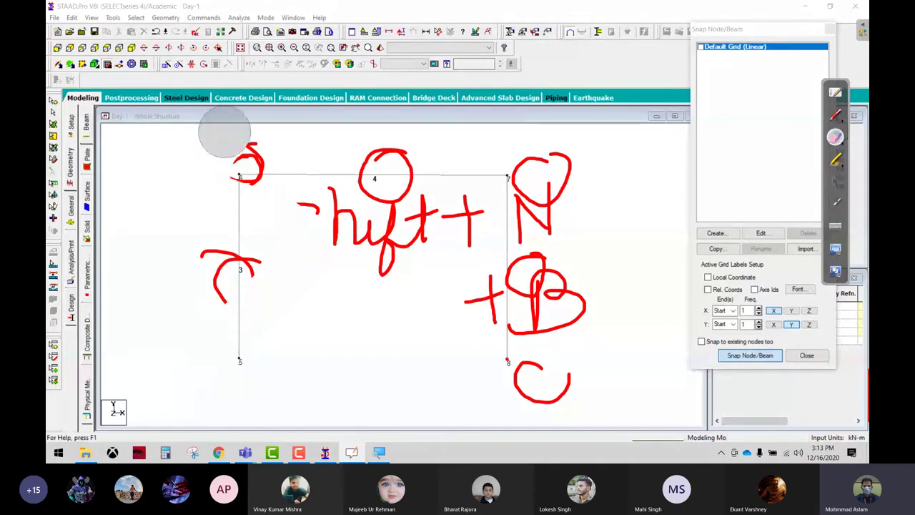
pyautogui.moveTo(556, 163); pyautogui.dragTo(558, 176)
pyautogui.moveTo(457, 351); pyautogui.dragTo(564, 388)
pyautogui.moveTo(236, 258)
pyautogui.mouseDown()
pyautogui.moveTo(260, 250)
pyautogui.moveTo(222, 297)
pyautogui.mouseUp()
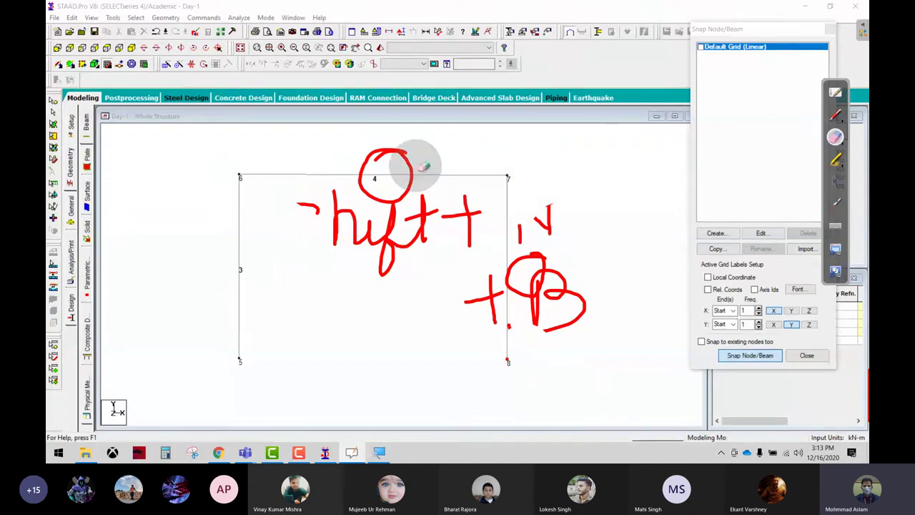
pyautogui.moveTo(409, 157)
pyautogui.mouseDown()
pyautogui.moveTo(364, 174)
pyautogui.moveTo(451, 292)
pyautogui.moveTo(623, 292)
pyautogui.moveTo(549, 194)
pyautogui.moveTo(400, 166)
pyautogui.moveTo(357, 210)
pyautogui.mouseUp()
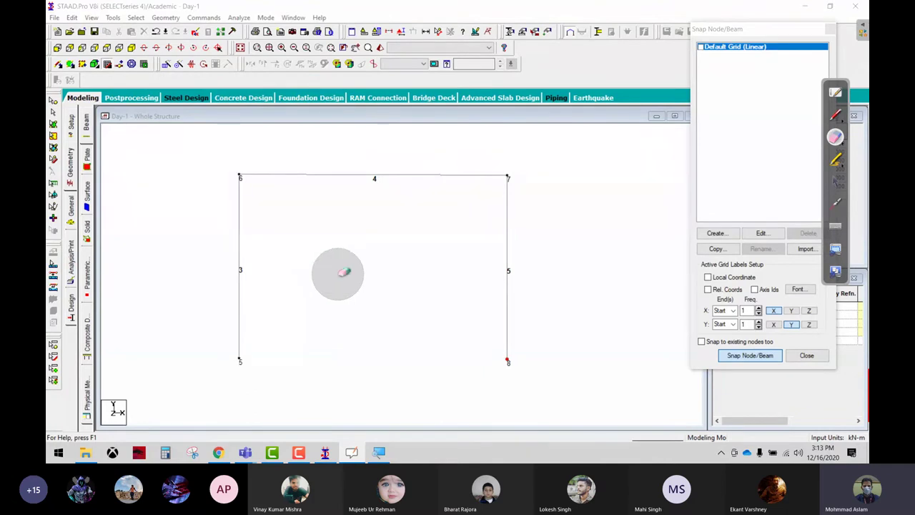
# - Leave OpenBoard annotation mode for the arrow tool and reopen Magnifier
pyautogui.click(836, 115)
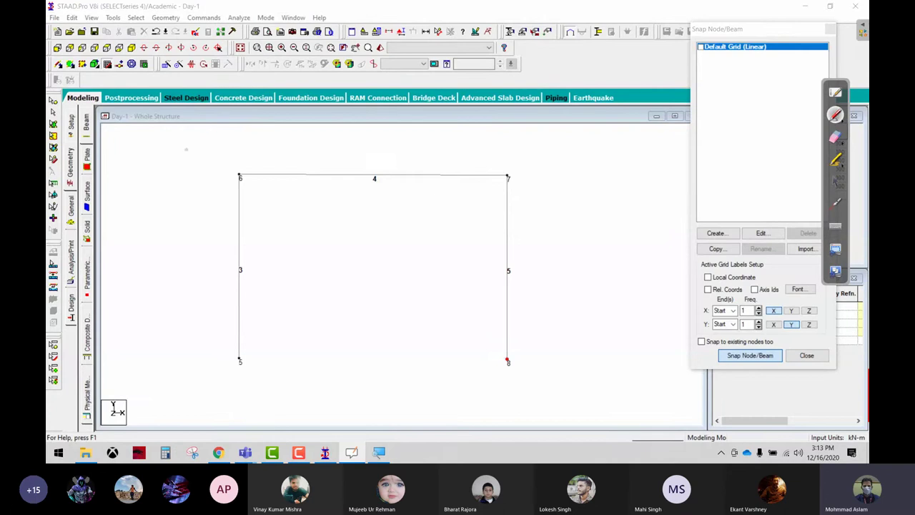
pyautogui.click(835, 181)
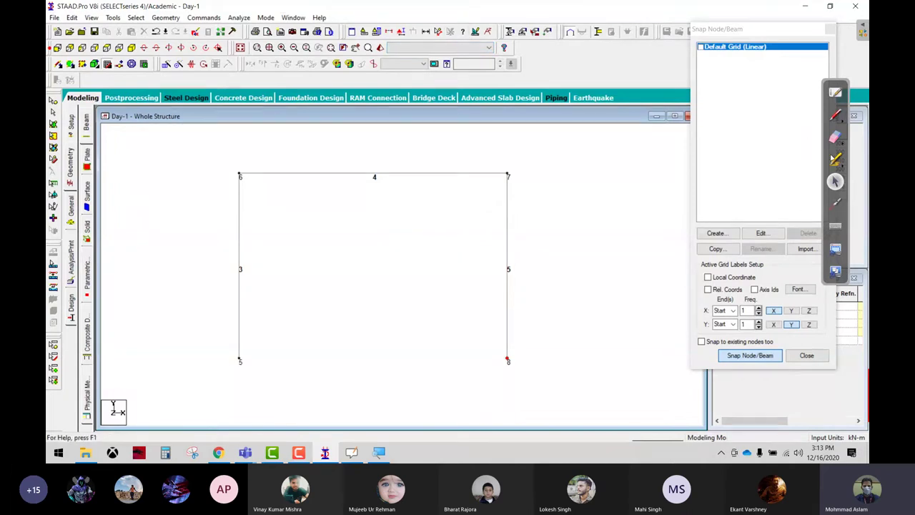
pyautogui.click(377, 452)
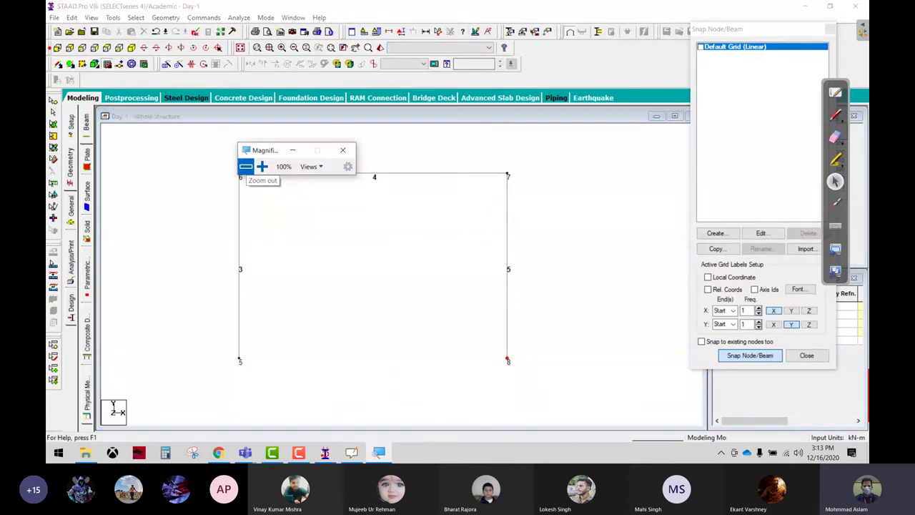
# - Magnify the screen to 300% and move the Magnifier window toward the centre
pyautogui.doubleClick(262, 165)
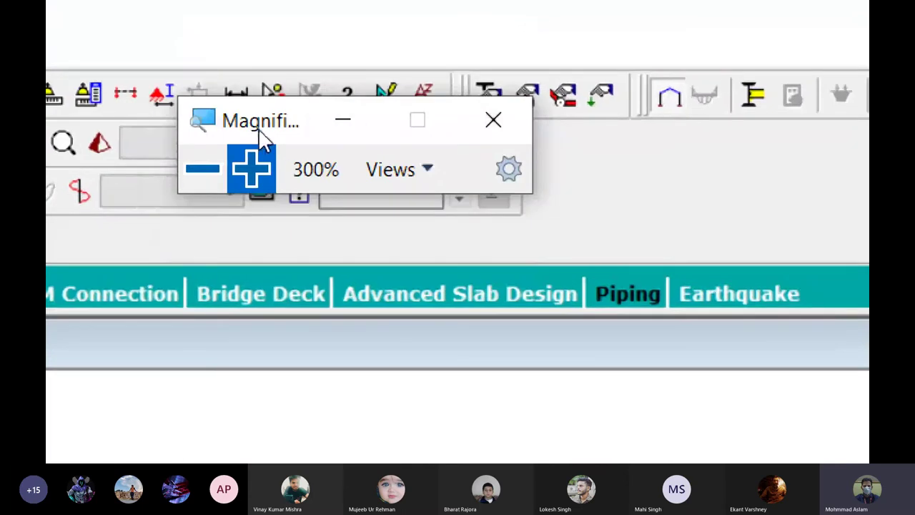
pyautogui.moveTo(260, 129); pyautogui.dragTo(116, 127)
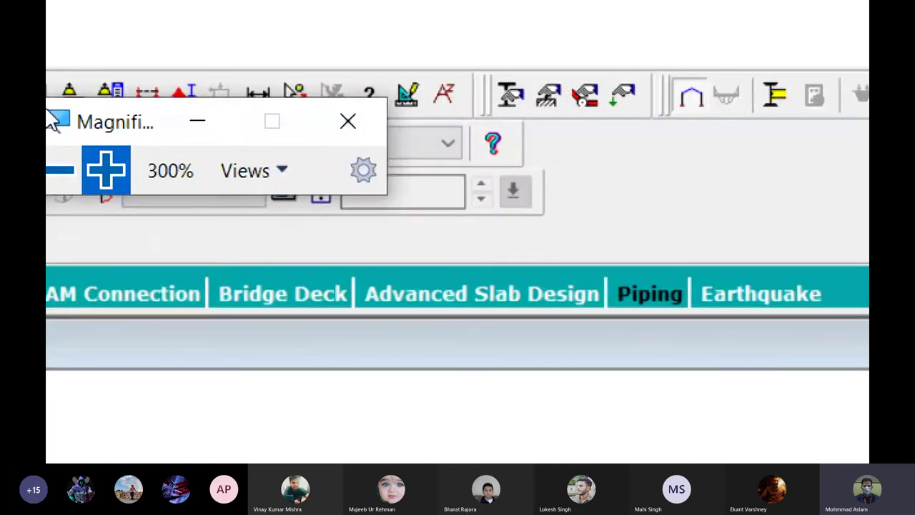
pyautogui.moveTo(81, 125); pyautogui.dragTo(259, 254)
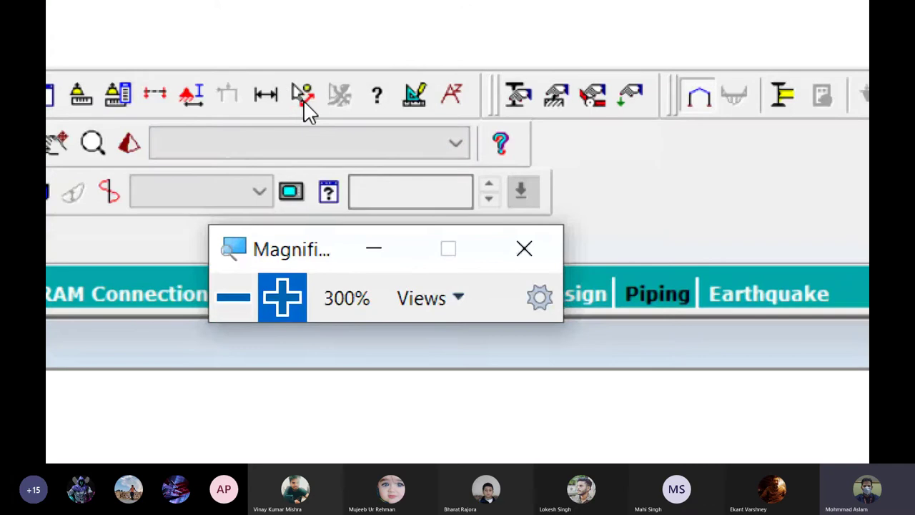
# - Locate the pointer over the upper-right toolbar, then reduce magnification to 200%
pyautogui.press('ctrl')
pyautogui.press('ctrl')
pyautogui.press('ctrl')
pyautogui.press('ctrl')
pyautogui.press('ctrl')
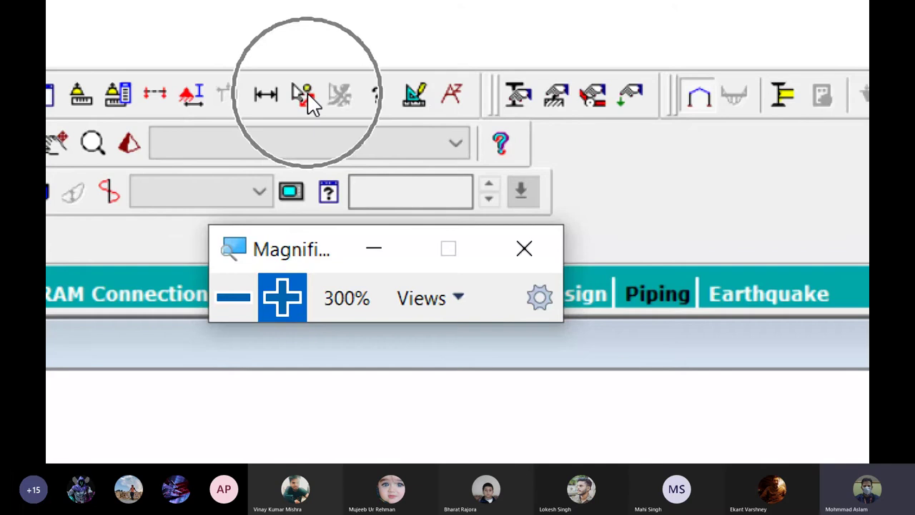
pyautogui.press('ctrl')
pyautogui.press('ctrl')
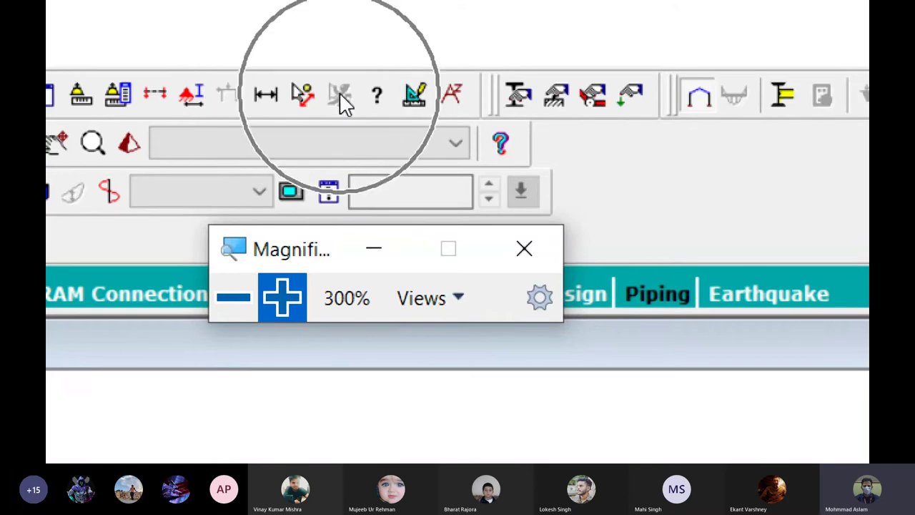
pyautogui.press('ctrl')
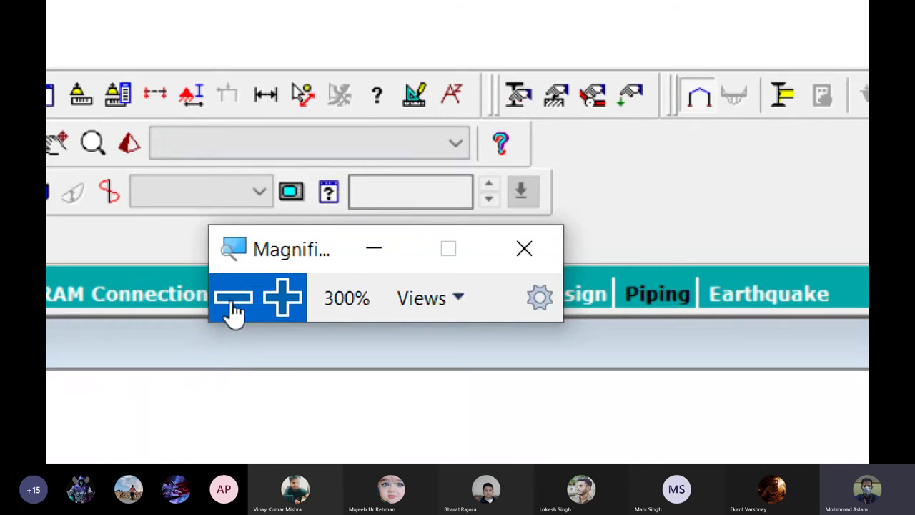
pyautogui.click(233, 304)
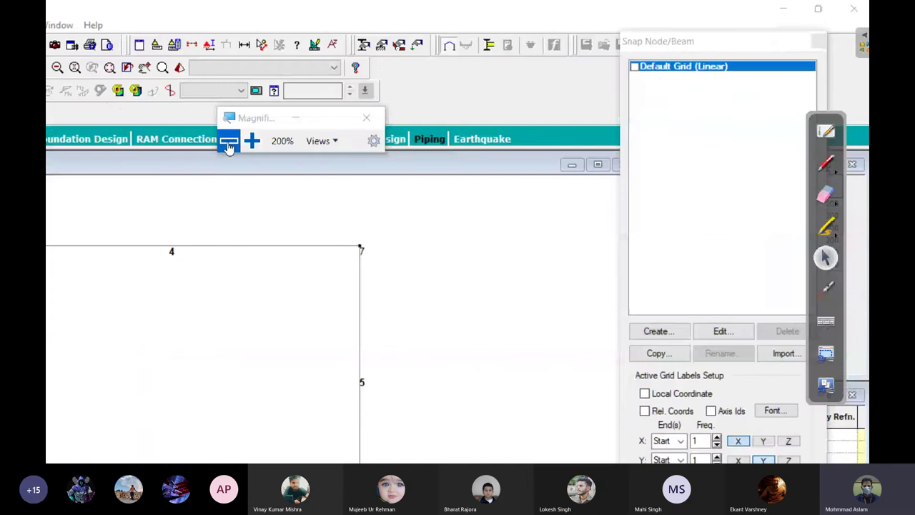
# - At 100% magnification, measure the left column as 5.00 m and the top beam as 7.25 m
pyautogui.click(229, 143)
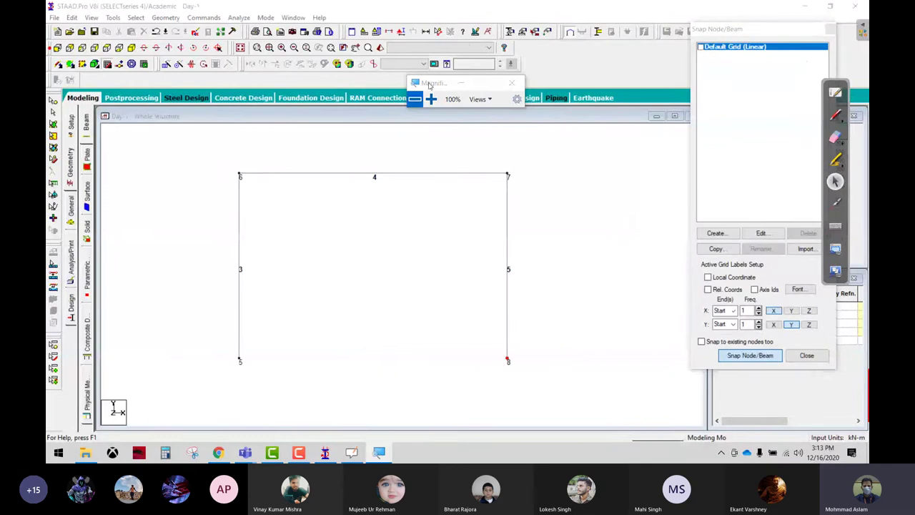
pyautogui.click(438, 32)
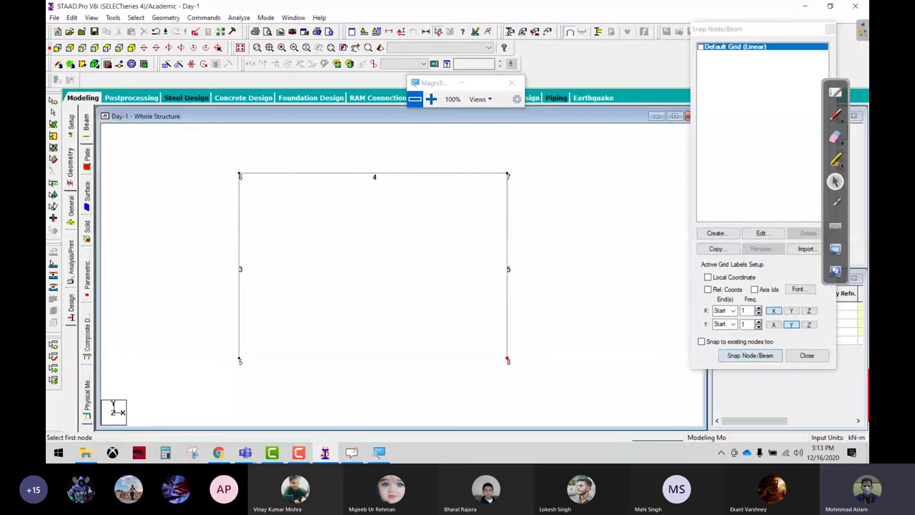
pyautogui.click(239, 359)
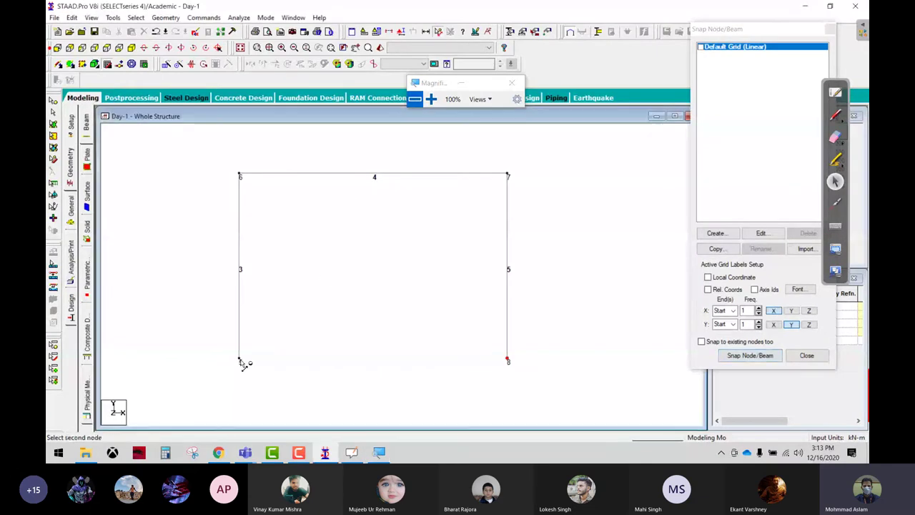
pyautogui.click(241, 176)
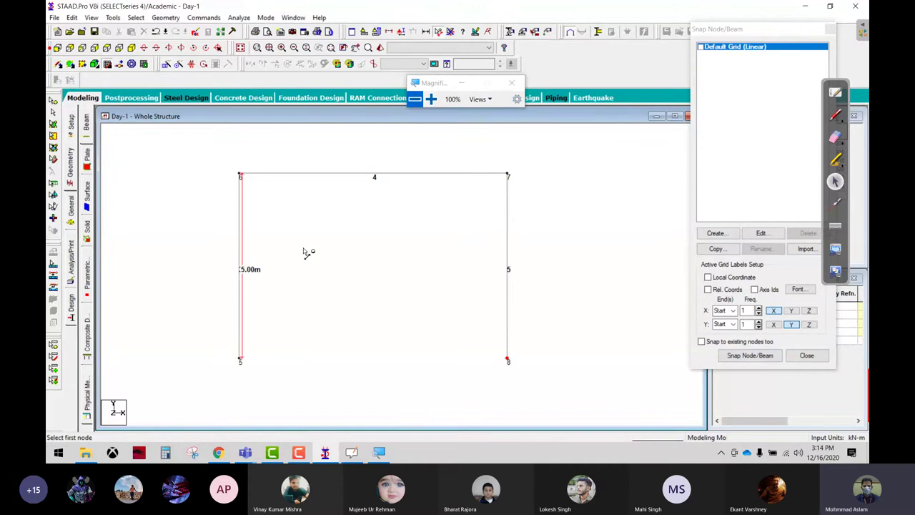
pyautogui.click(240, 176)
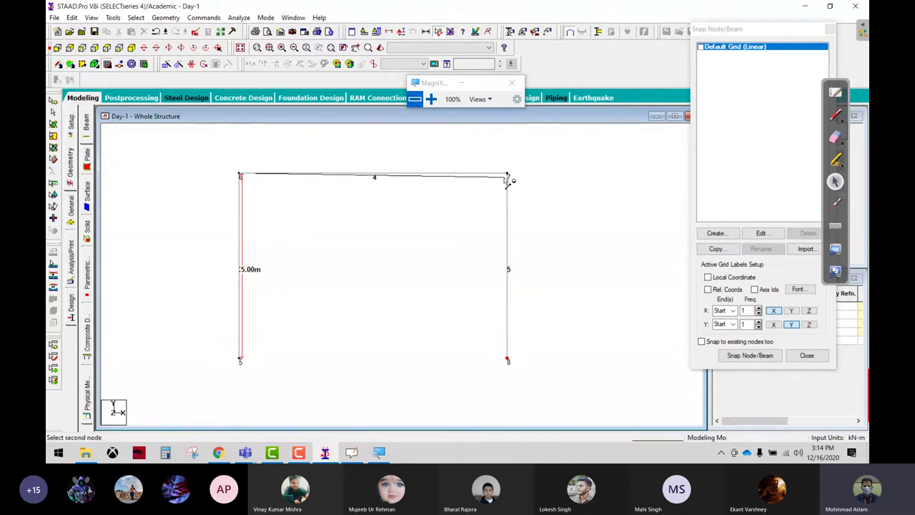
pyautogui.click(507, 176)
# - Measure the right column (5.00 m) and both 8.81 m diagonals, then remove all distance labels
pyautogui.click(508, 360)
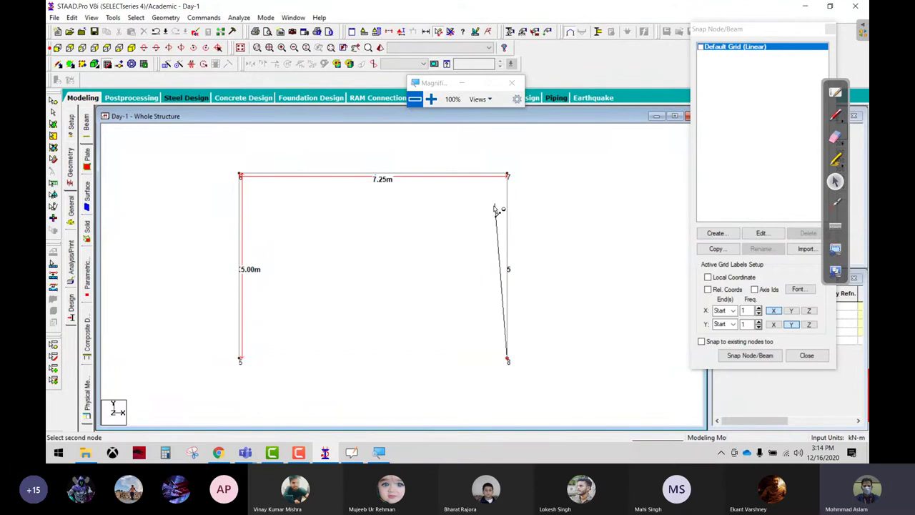
pyautogui.click(508, 176)
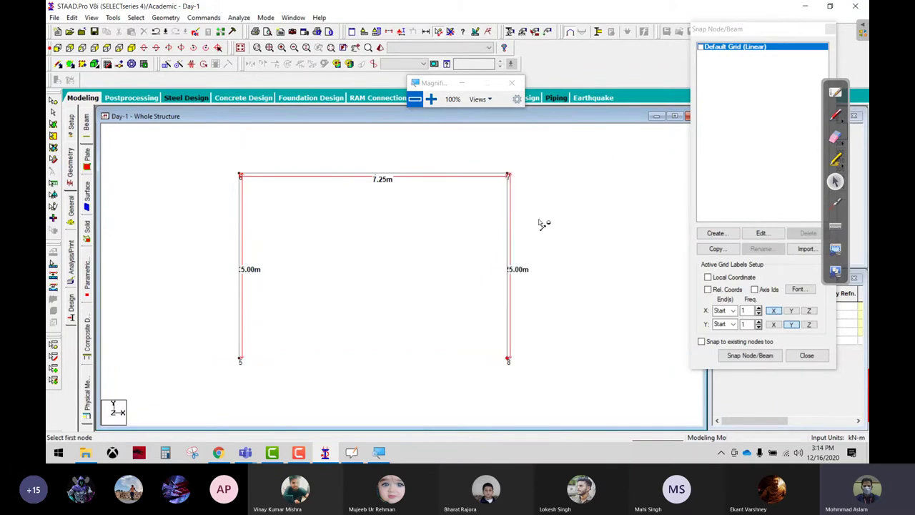
pyautogui.click(508, 360)
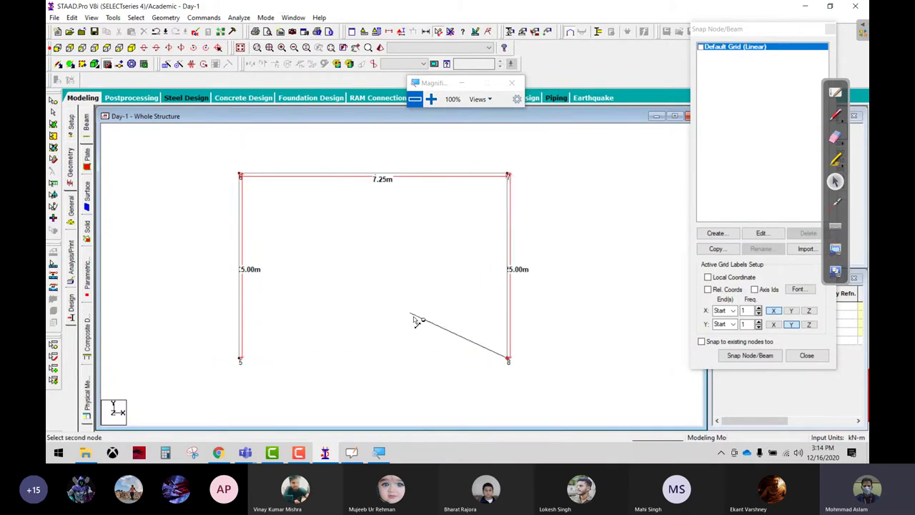
pyautogui.click(240, 177)
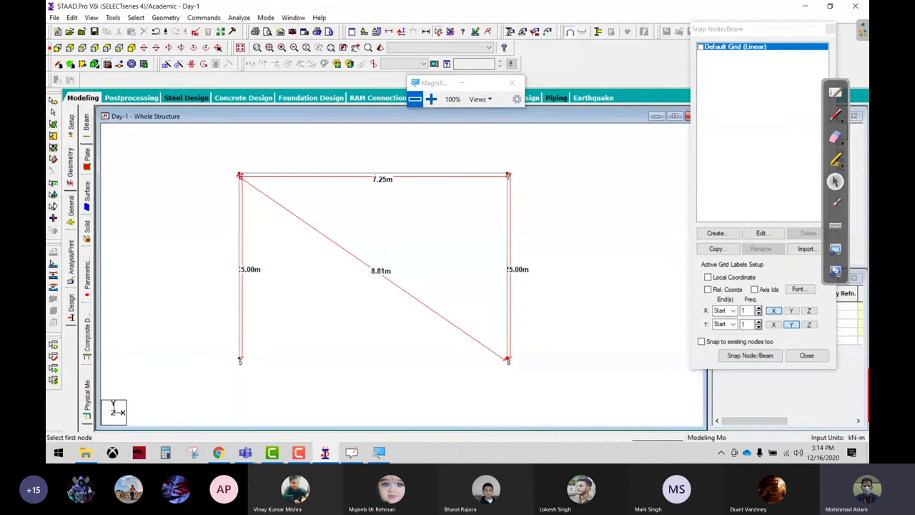
pyautogui.click(241, 359)
pyautogui.click(507, 176)
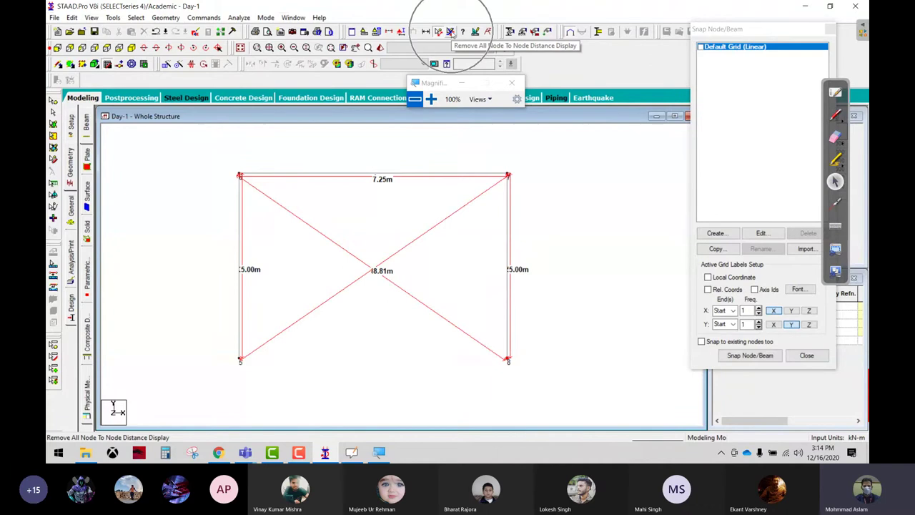
pyautogui.click(450, 33)
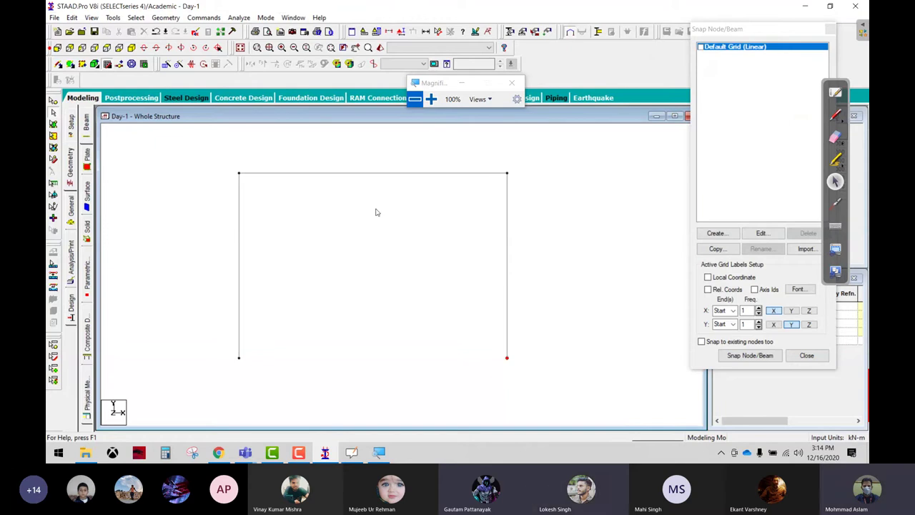
# - Zoom out and accept the Auto Save prompt to save the structure
pyautogui.moveTo(376, 222)
pyautogui.mouseDown()
pyautogui.moveTo(399, 237)
pyautogui.moveTo(278, 255)
pyautogui.moveTo(396, 286)
pyautogui.moveTo(429, 207)
pyautogui.moveTo(392, 204)
pyautogui.moveTo(408, 227)
pyautogui.mouseUp()
pyautogui.scroll(-1, 381, 212)
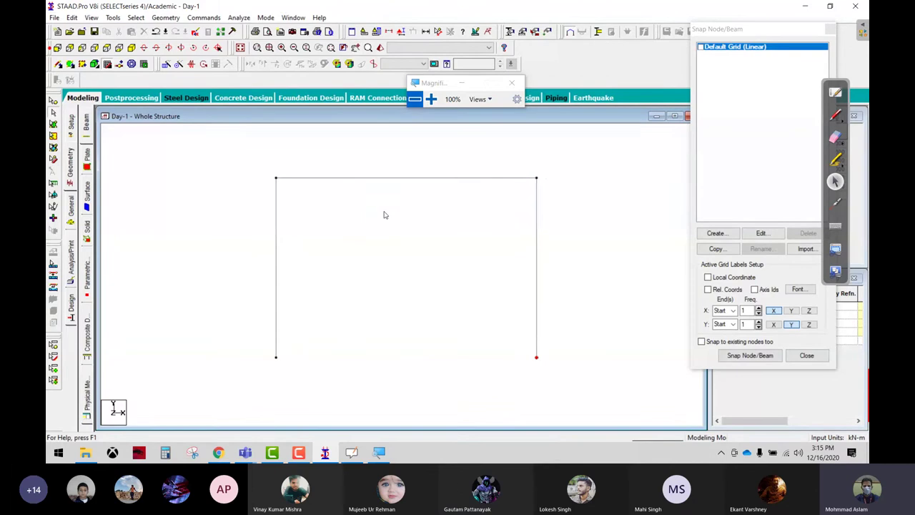
pyautogui.scroll(-1, 367, 217)
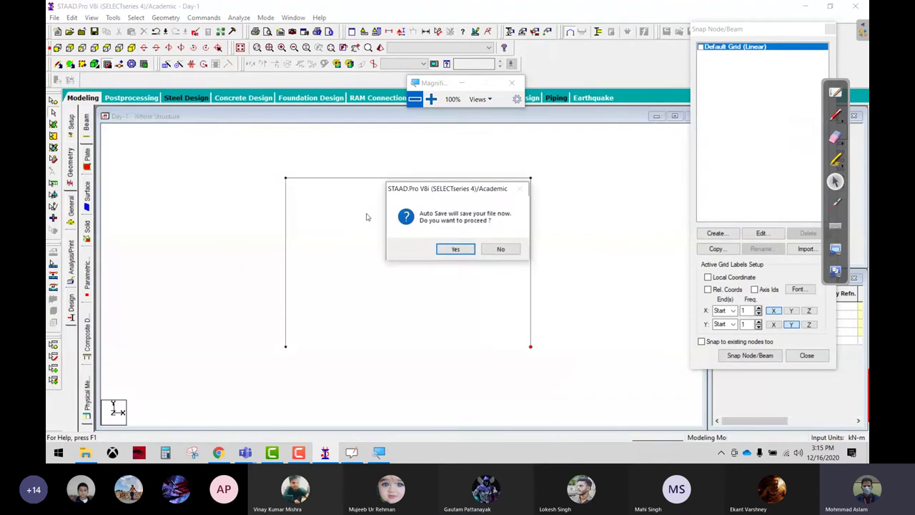
pyautogui.click(454, 249)
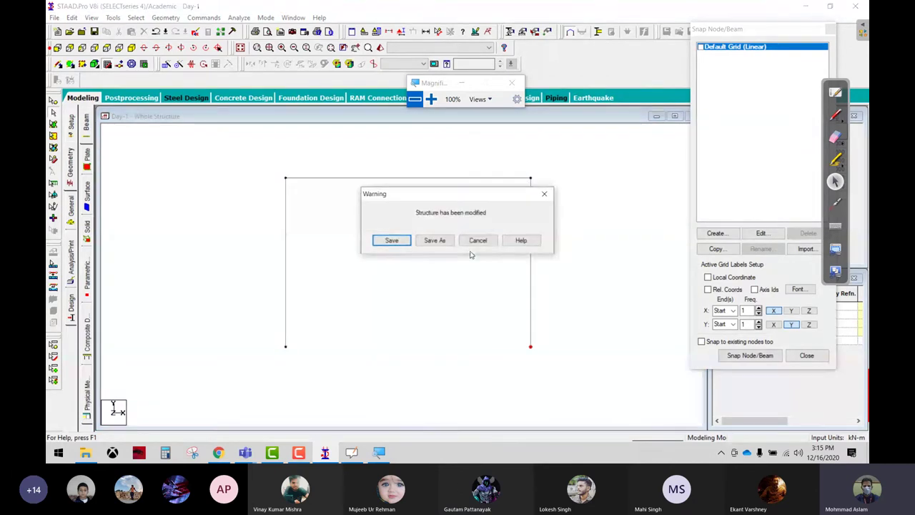
pyautogui.click(399, 240)
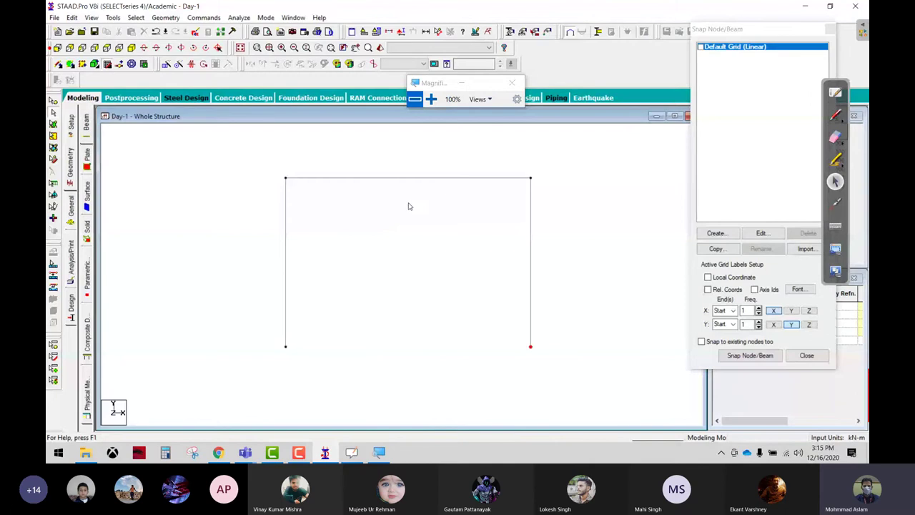
# - Pan the portal frame around the view to reposition it
pyautogui.moveTo(408, 207)
pyautogui.mouseDown(button='middle')
pyautogui.moveTo(474, 227)
pyautogui.moveTo(299, 174)
pyautogui.mouseUp(button='middle')
pyautogui.moveTo(224, 155)
pyautogui.mouseDown(button='middle')
pyautogui.moveTo(407, 215)
pyautogui.moveTo(322, 291)
pyautogui.moveTo(357, 218)
pyautogui.moveTo(401, 205)
pyautogui.mouseUp(button='middle')
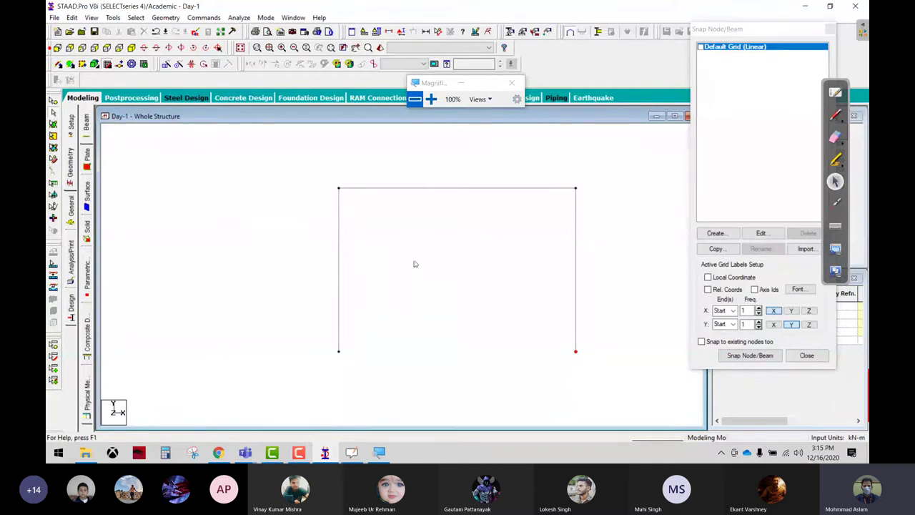
pyautogui.moveTo(415, 262)
pyautogui.mouseDown(button='middle')
pyautogui.moveTo(303, 231)
pyautogui.moveTo(390, 257)
pyautogui.moveTo(247, 182)
pyautogui.moveTo(532, 187)
pyautogui.moveTo(468, 257)
pyautogui.moveTo(339, 205)
pyautogui.moveTo(245, 210)
pyautogui.moveTo(238, 191)
pyautogui.mouseUp(button='middle')
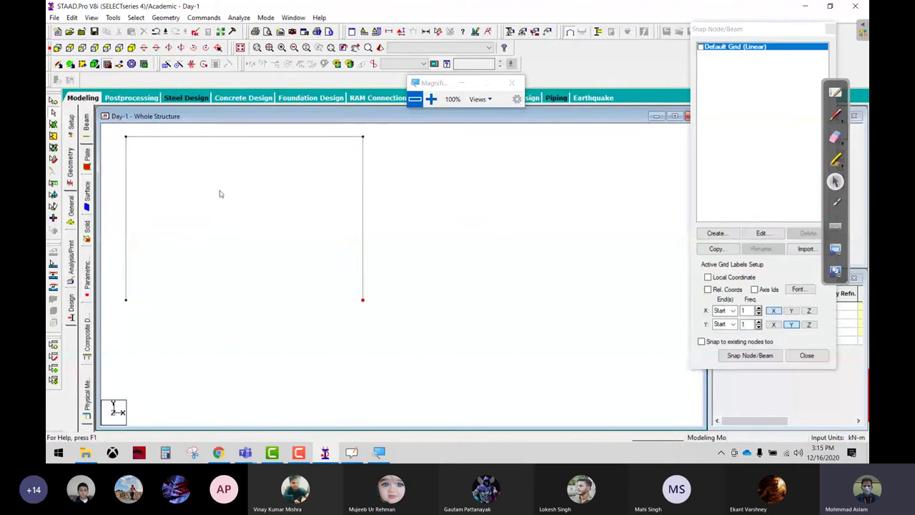
pyautogui.moveTo(220, 194); pyautogui.dragTo(435, 227, button='middle')
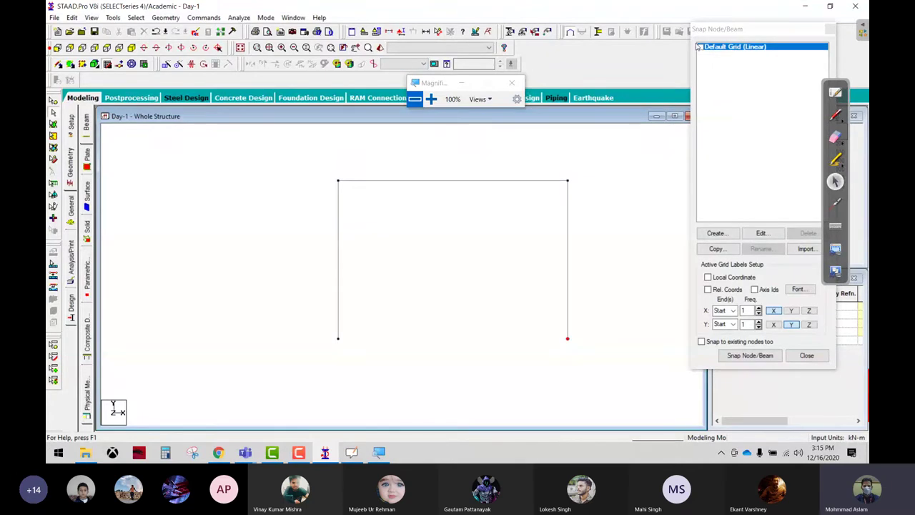
# - Tick Default Grid (Linear), sketch labelled red x and y axis arrows, then magnify to 300%
pyautogui.click(700, 47)
pyautogui.click(701, 47)
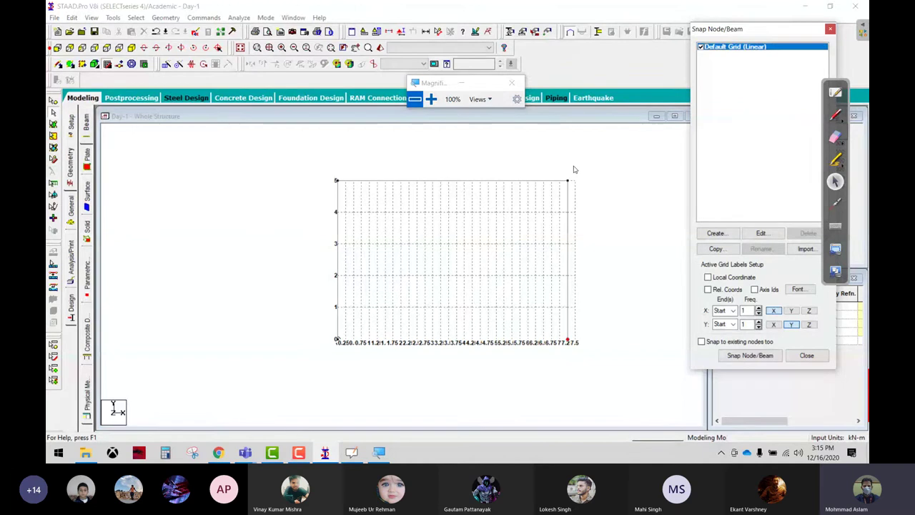
pyautogui.hotkey('ctrl', 'shift', 'p')
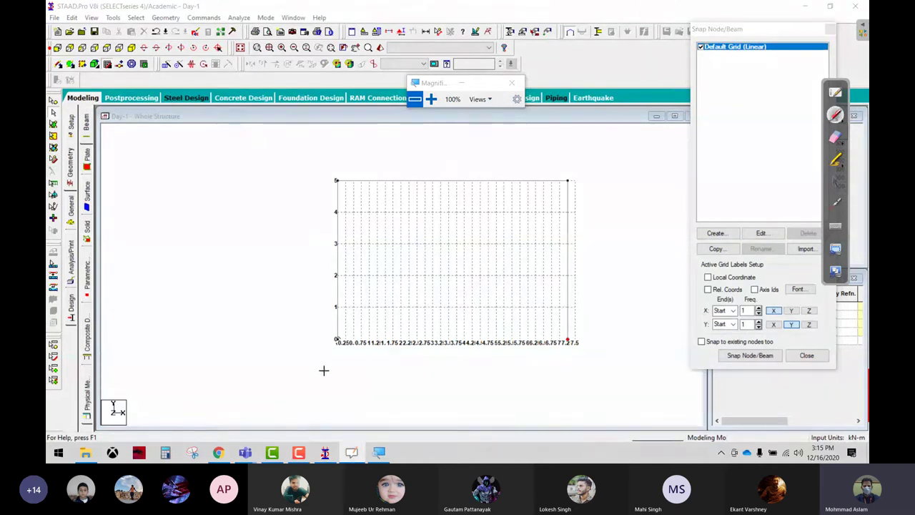
pyautogui.moveTo(324, 370)
pyautogui.mouseDown()
pyautogui.moveTo(478, 364)
pyautogui.moveTo(469, 386)
pyautogui.mouseUp()
pyautogui.moveTo(509, 355)
pyautogui.mouseDown()
pyautogui.moveTo(501, 381)
pyautogui.moveTo(561, 372)
pyautogui.mouseUp()
pyautogui.moveTo(325, 370)
pyautogui.mouseDown()
pyautogui.moveTo(341, 233)
pyautogui.moveTo(334, 260)
pyautogui.moveTo(358, 261)
pyautogui.mouseUp()
pyautogui.moveTo(378, 195)
pyautogui.mouseDown()
pyautogui.moveTo(409, 198)
pyautogui.moveTo(417, 222)
pyautogui.mouseUp()
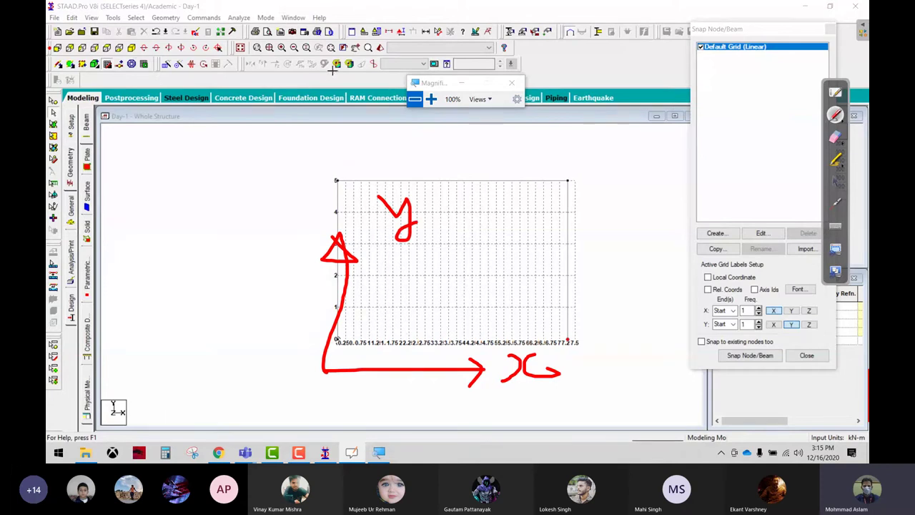
pyautogui.click(431, 99)
pyautogui.click(431, 100)
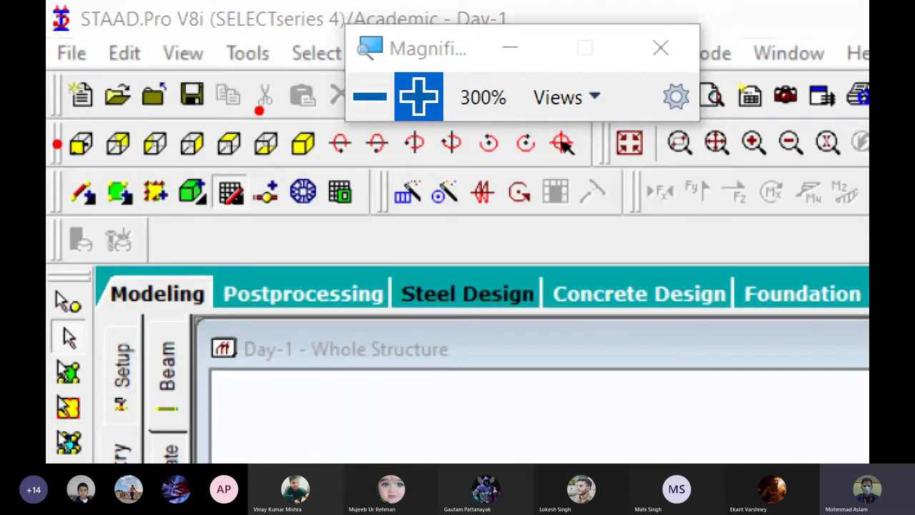
# - Circle the Isometric View icon in red and reset Magnifier to 100%
pyautogui.moveTo(258, 107); pyautogui.dragTo(268, 104)
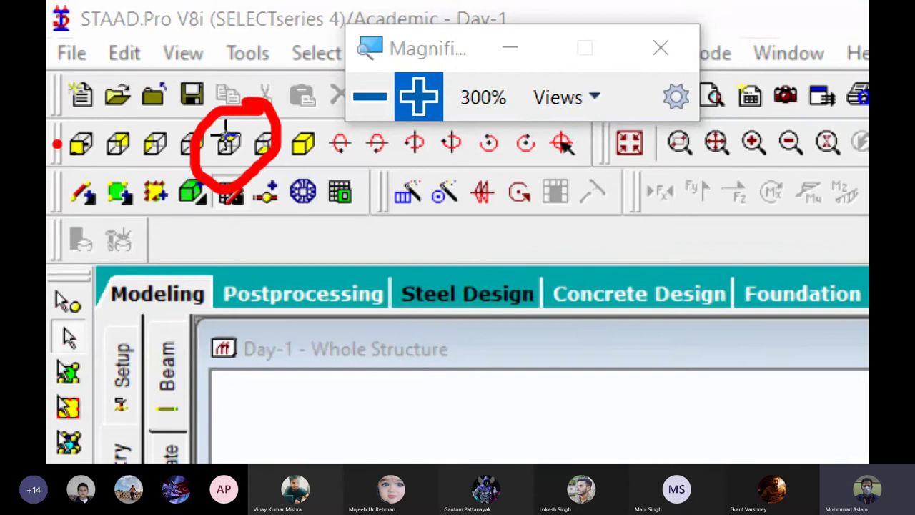
pyautogui.click(363, 106)
pyautogui.click(219, 57)
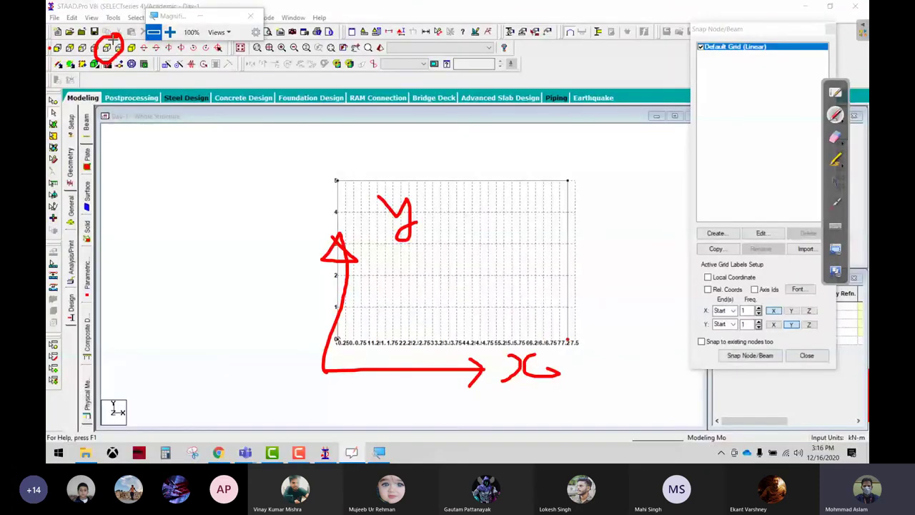
# - Switch the gridded frame to Isometric View, then to Top View
pyautogui.click(835, 181)
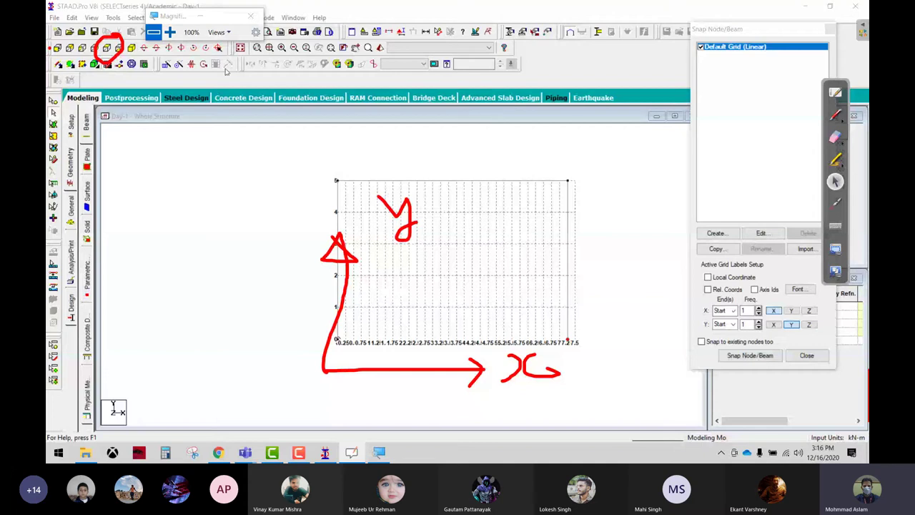
pyautogui.click(106, 48)
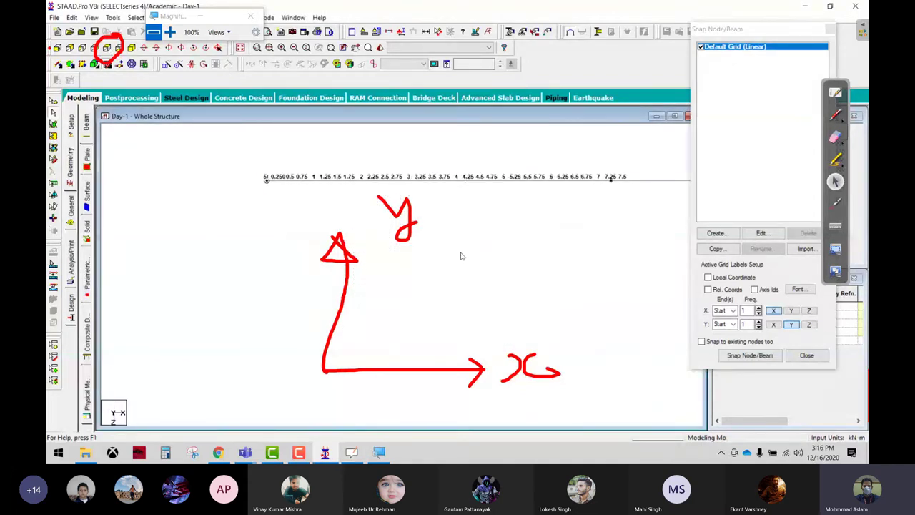
pyautogui.click(106, 48)
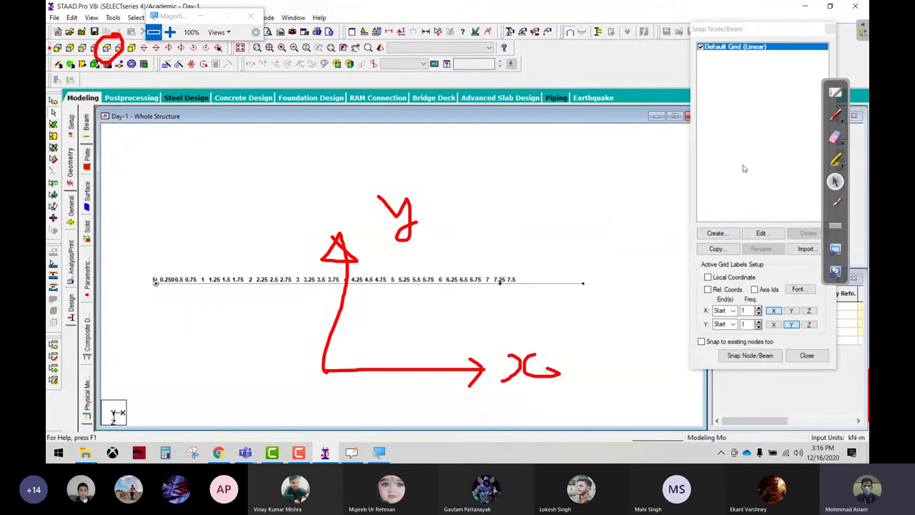
# - Erase the sketched y axis and draw red X (pointing right) and Z (pointing down) arrows over the grid
pyautogui.click(835, 138)
pyautogui.moveTo(397, 218)
pyautogui.mouseDown()
pyautogui.moveTo(279, 300)
pyautogui.moveTo(580, 362)
pyautogui.moveTo(284, 312)
pyautogui.moveTo(107, 46)
pyautogui.moveTo(250, 318)
pyautogui.mouseUp()
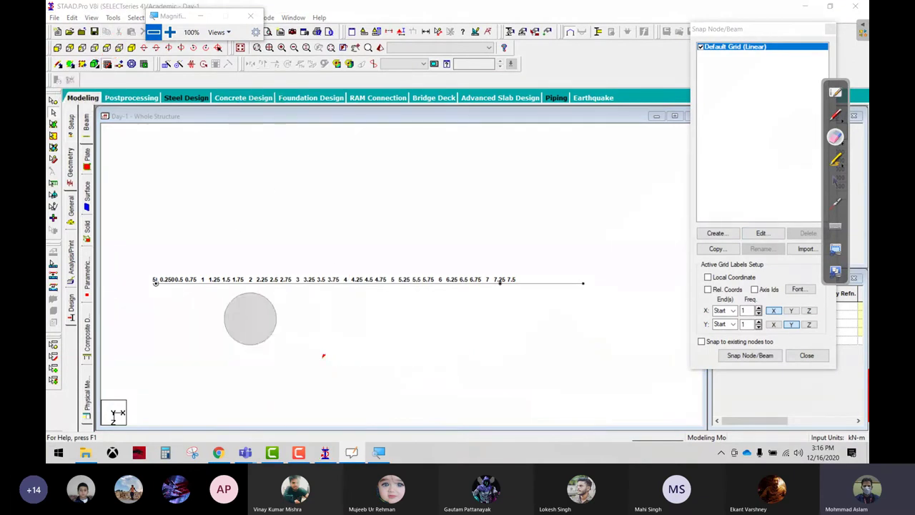
pyautogui.click(835, 115)
pyautogui.moveTo(252, 249)
pyautogui.mouseDown()
pyautogui.moveTo(260, 170)
pyautogui.moveTo(412, 158)
pyautogui.moveTo(436, 168)
pyautogui.moveTo(390, 181)
pyautogui.mouseUp()
pyautogui.moveTo(461, 147)
pyautogui.mouseDown()
pyautogui.moveTo(476, 148)
pyautogui.moveTo(457, 174)
pyautogui.moveTo(535, 160)
pyautogui.mouseUp()
pyautogui.moveTo(224, 217)
pyautogui.mouseDown()
pyautogui.moveTo(252, 250)
pyautogui.moveTo(290, 223)
pyautogui.mouseUp()
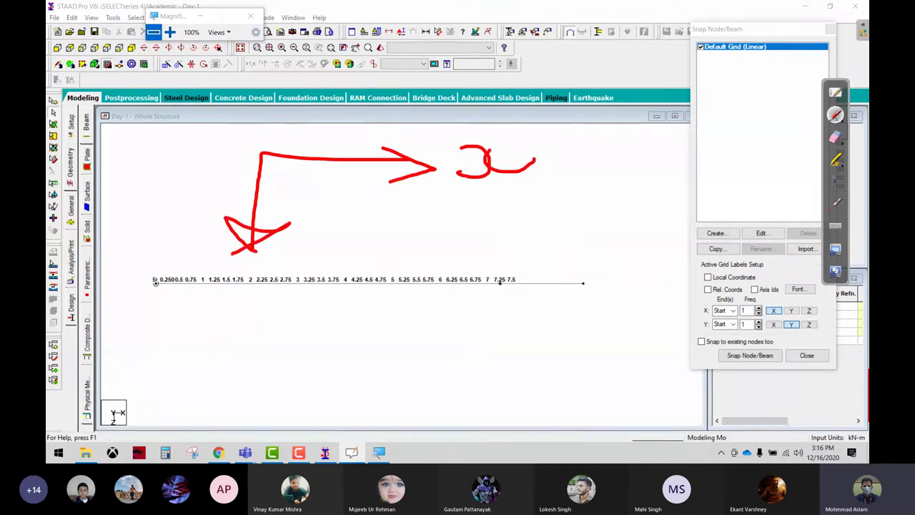
pyautogui.moveTo(189, 301); pyautogui.dragTo(265, 331)
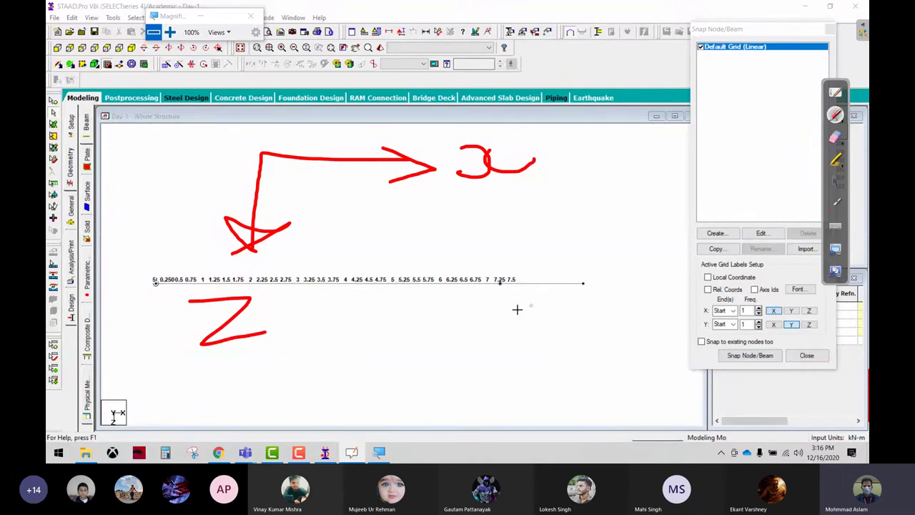
# - Set the default snap grid's plane to X-Z
pyautogui.click(835, 182)
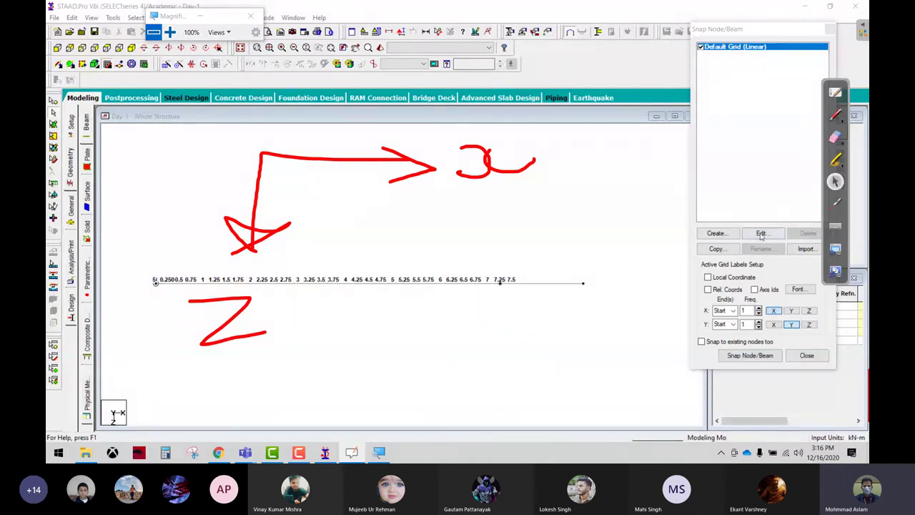
pyautogui.click(761, 233)
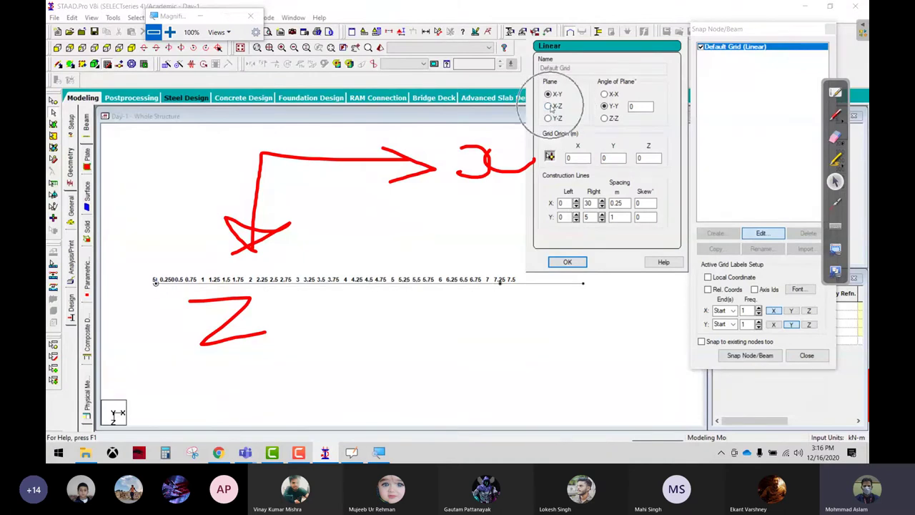
pyautogui.click(552, 106)
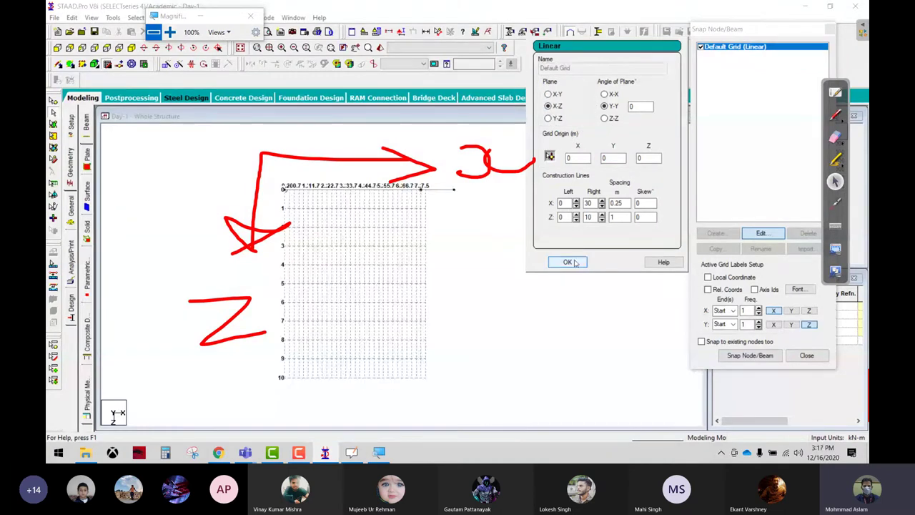
pyautogui.click(567, 262)
pyautogui.scroll(2, 386, 232)
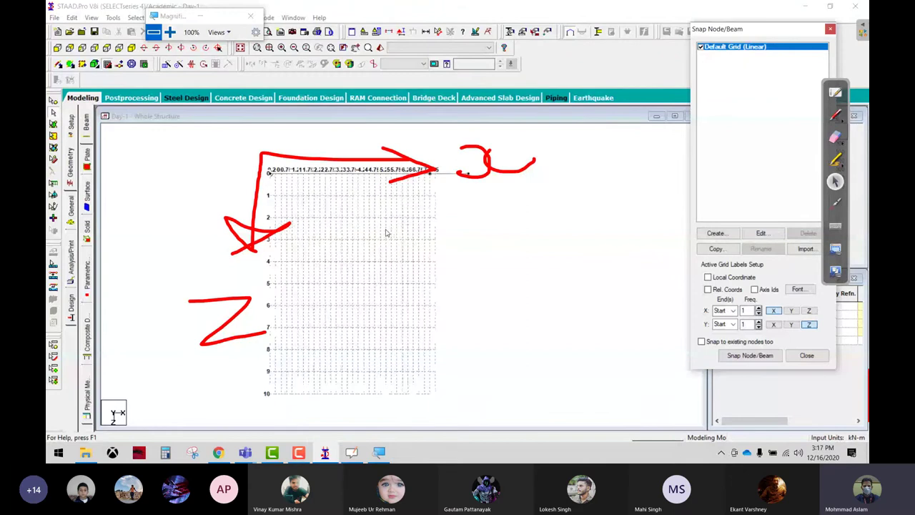
# - Give the grid 1 m X spacing and an X Right extent of 10, then reopen its settings
pyautogui.click(761, 233)
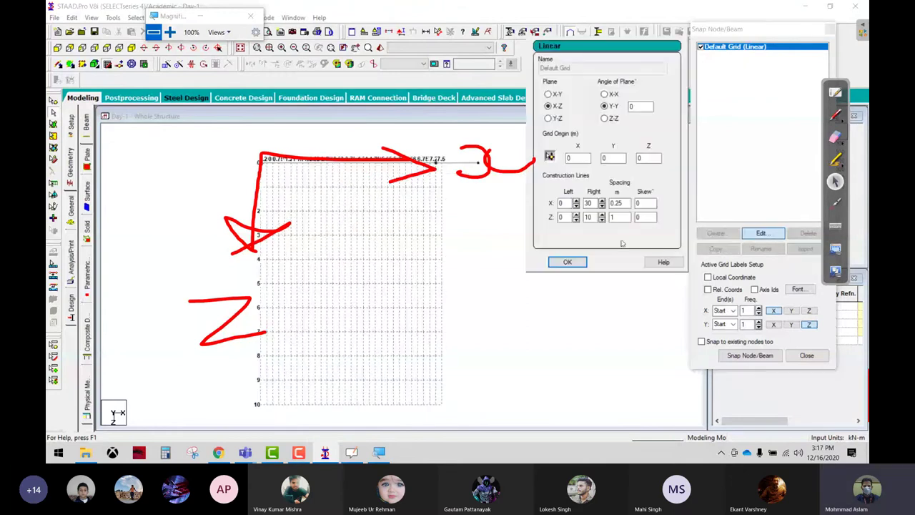
pyautogui.doubleClick(625, 203)
pyautogui.write('1')
pyautogui.doubleClick(588, 203)
pyautogui.write('10')
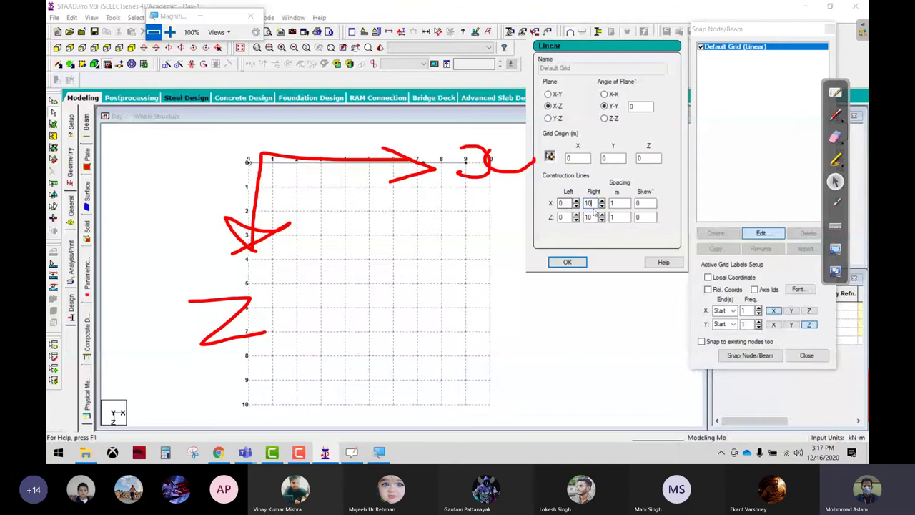
pyautogui.click(580, 262)
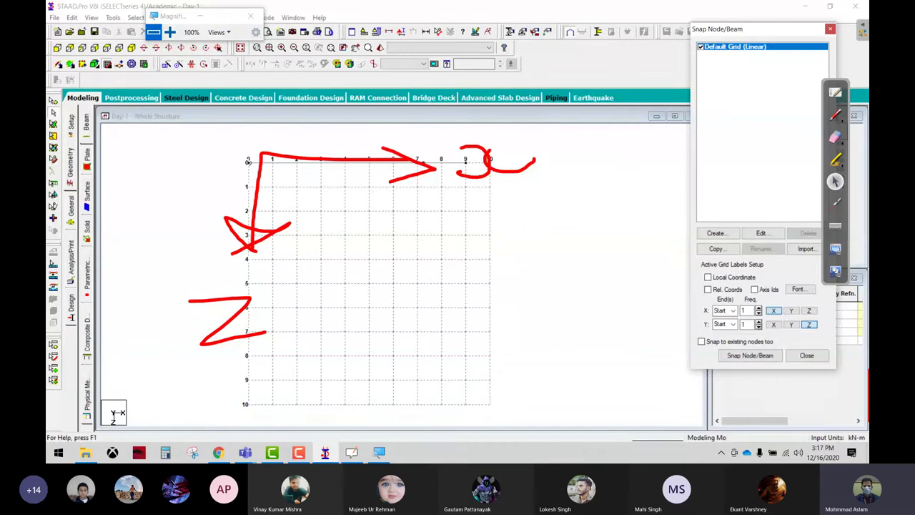
pyautogui.click(759, 233)
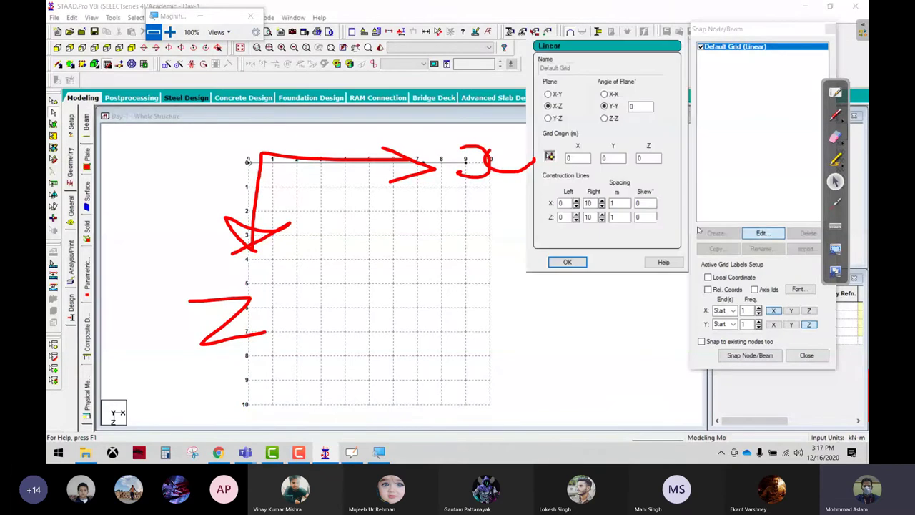
# - Circle the Plane, Grid Origin and Angle of Plane settings in red, then erase the marks
pyautogui.click(835, 114)
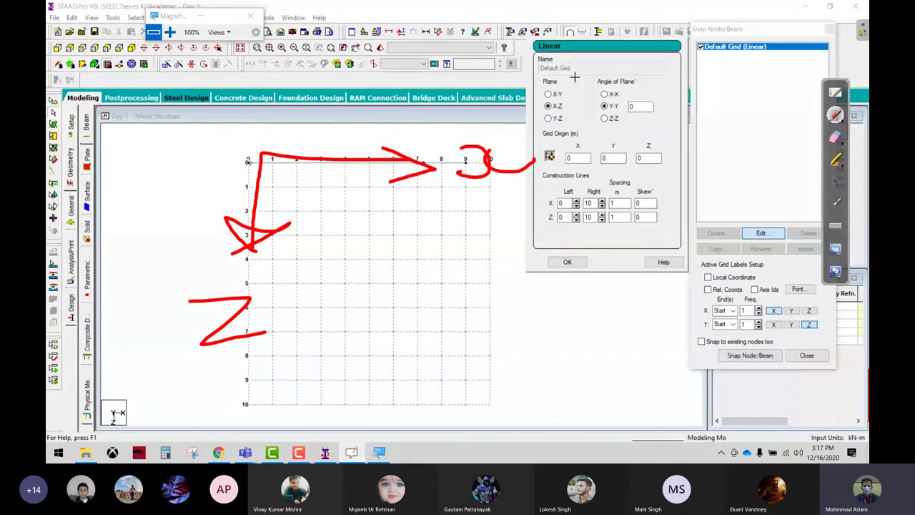
pyautogui.moveTo(576, 71)
pyautogui.mouseDown()
pyautogui.moveTo(530, 73)
pyautogui.moveTo(569, 71)
pyautogui.mouseUp()
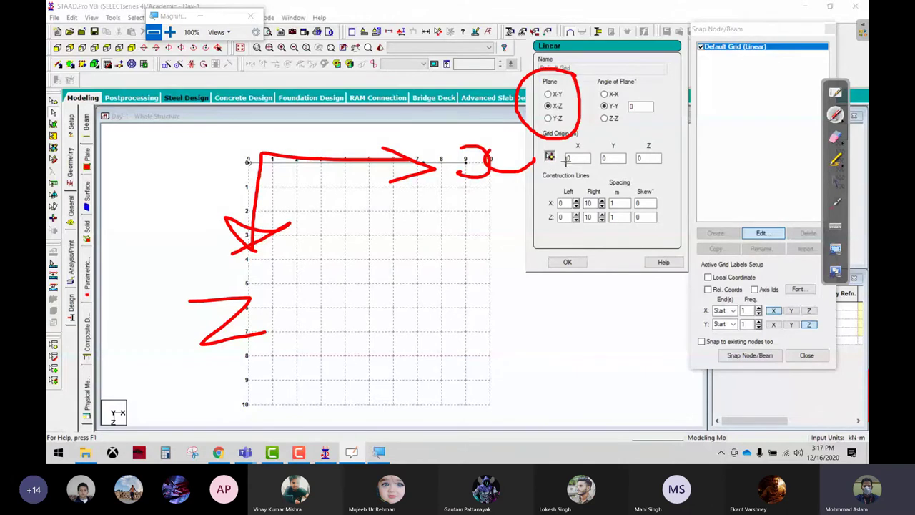
pyautogui.moveTo(662, 162)
pyautogui.mouseDown()
pyautogui.moveTo(543, 171)
pyautogui.moveTo(670, 143)
pyautogui.mouseUp()
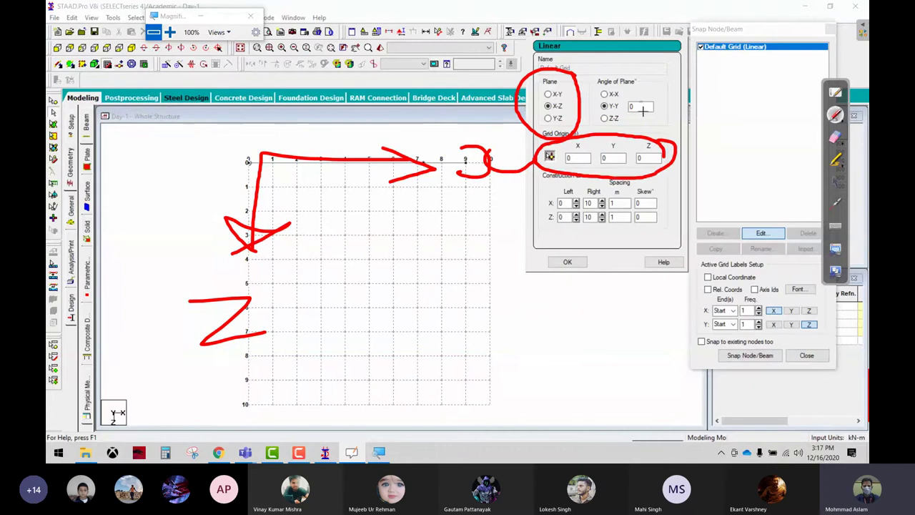
pyautogui.moveTo(663, 102); pyautogui.dragTo(668, 100)
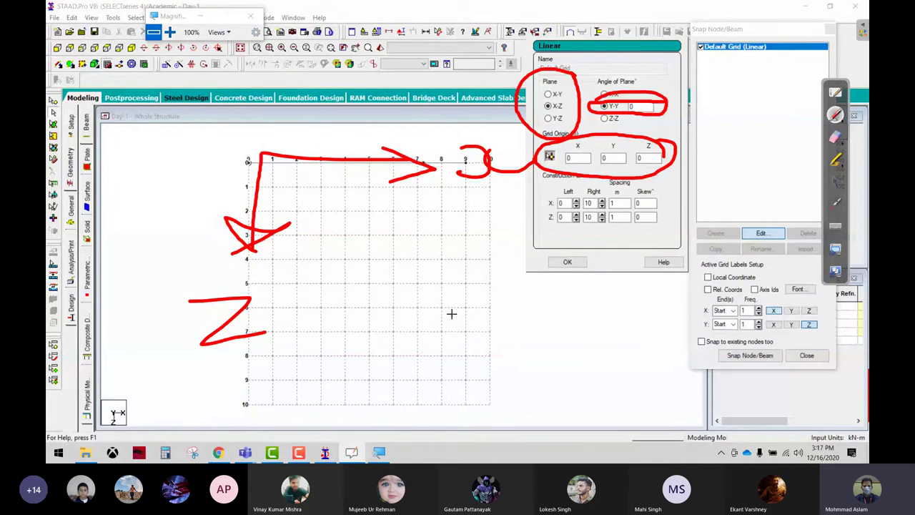
pyautogui.click(836, 136)
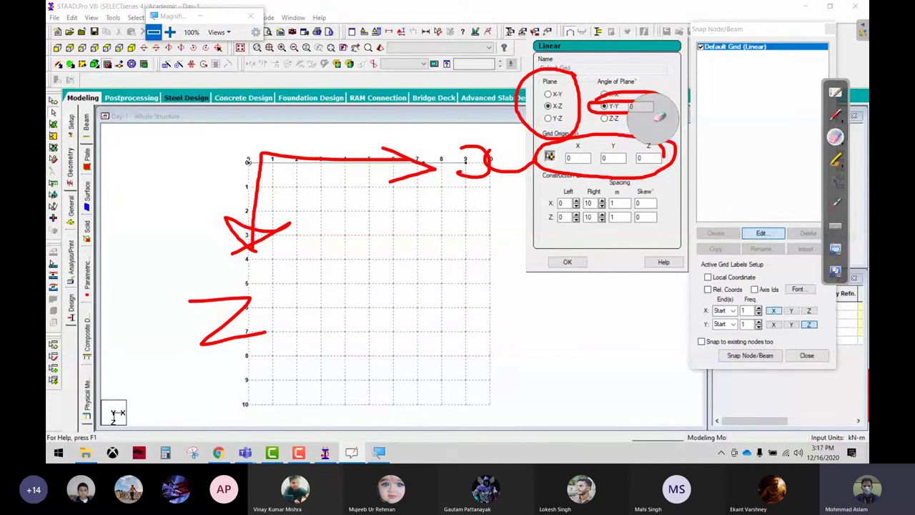
pyautogui.moveTo(660, 117)
pyautogui.mouseDown()
pyautogui.moveTo(615, 78)
pyautogui.moveTo(248, 176)
pyautogui.moveTo(649, 147)
pyautogui.moveTo(405, 194)
pyautogui.mouseUp()
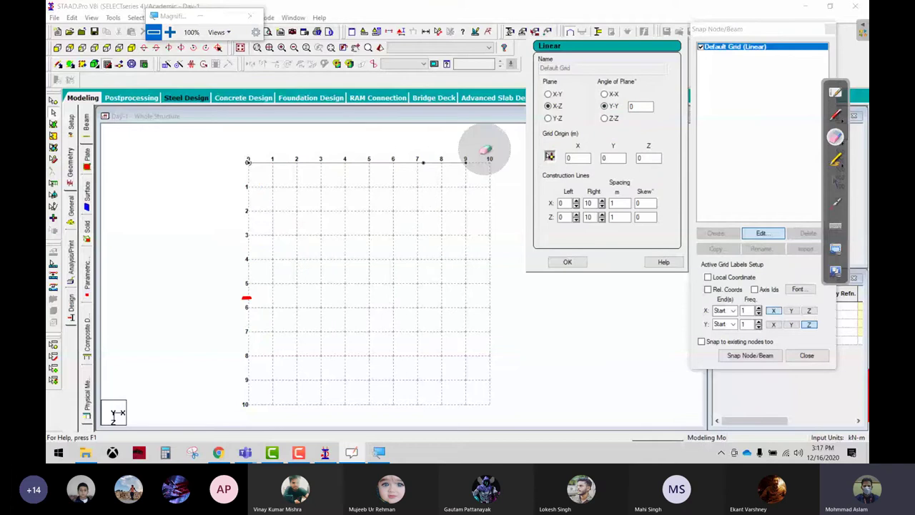
pyautogui.click(838, 182)
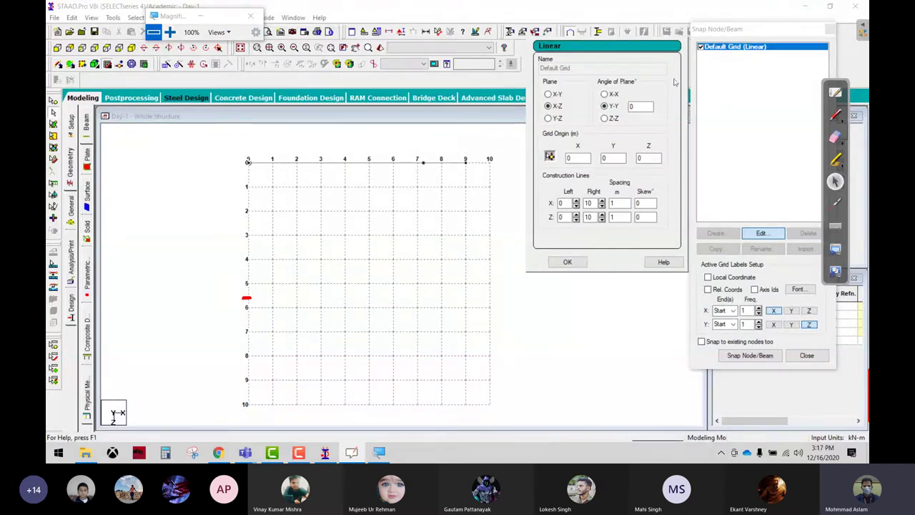
# - Draw a red x arrow along the grid's top edge and a downward y arrow down its side
pyautogui.click(835, 115)
pyautogui.moveTo(238, 153); pyautogui.dragTo(364, 159)
pyautogui.moveTo(320, 136); pyautogui.dragTo(328, 170)
pyautogui.moveTo(383, 148)
pyautogui.mouseDown()
pyautogui.moveTo(396, 166)
pyautogui.moveTo(479, 157)
pyautogui.mouseUp()
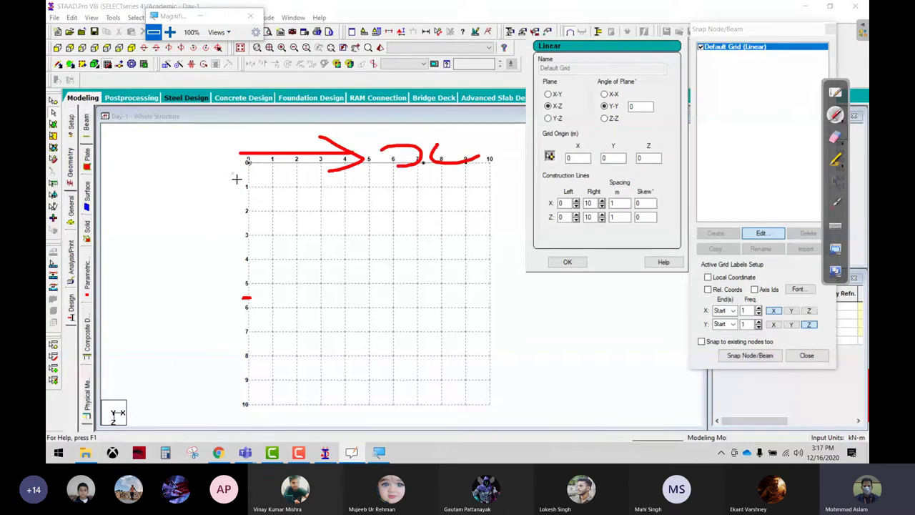
pyautogui.moveTo(229, 170); pyautogui.dragTo(231, 285)
pyautogui.moveTo(200, 254); pyautogui.dragTo(249, 365)
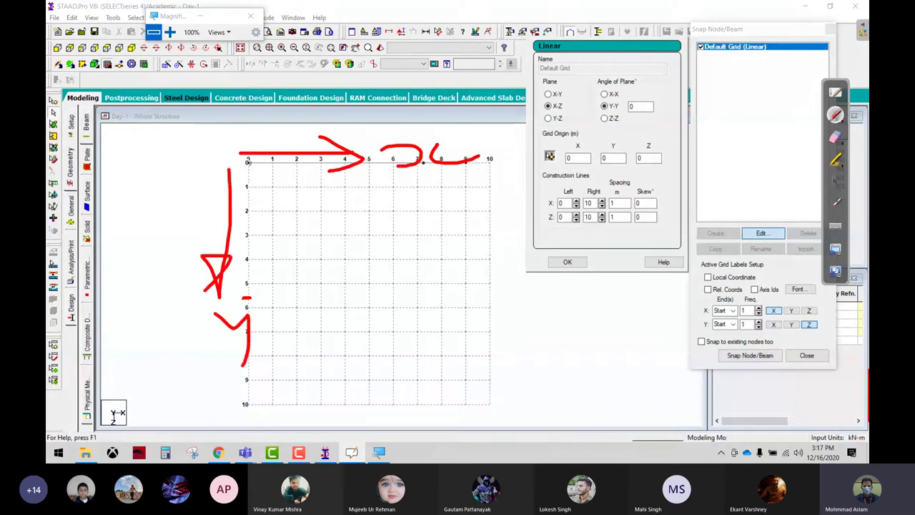
pyautogui.moveTo(281, 326); pyautogui.dragTo(238, 365)
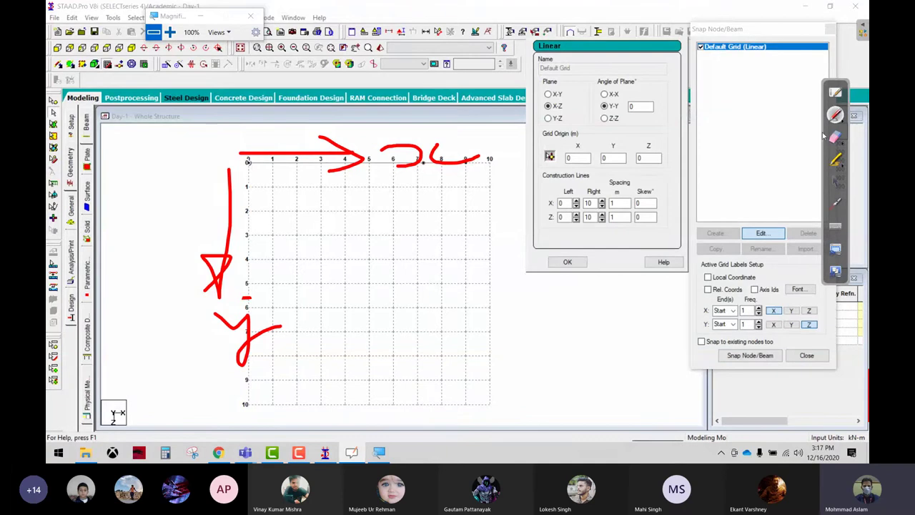
pyautogui.click(836, 183)
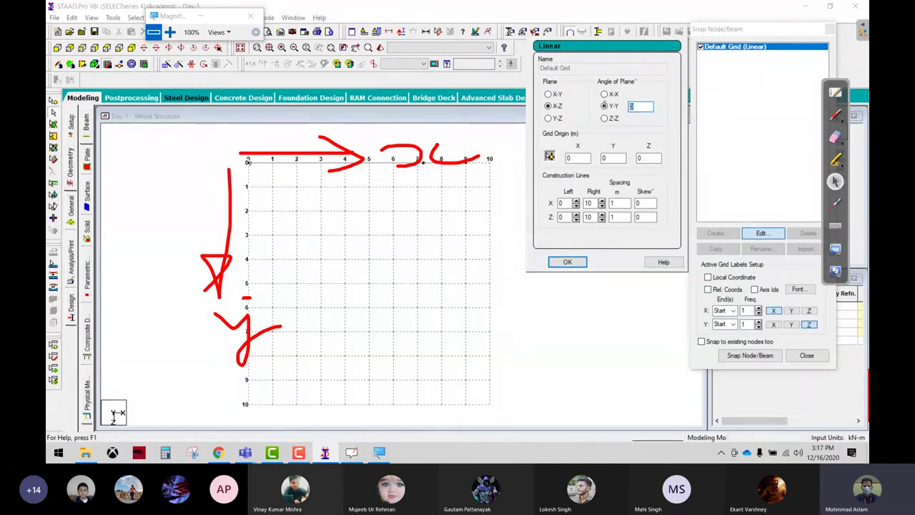
# - Rotate the grid plane 30° about Y-Y, then change the rotation to 45°
pyautogui.write('30')
pyautogui.click(557, 262)
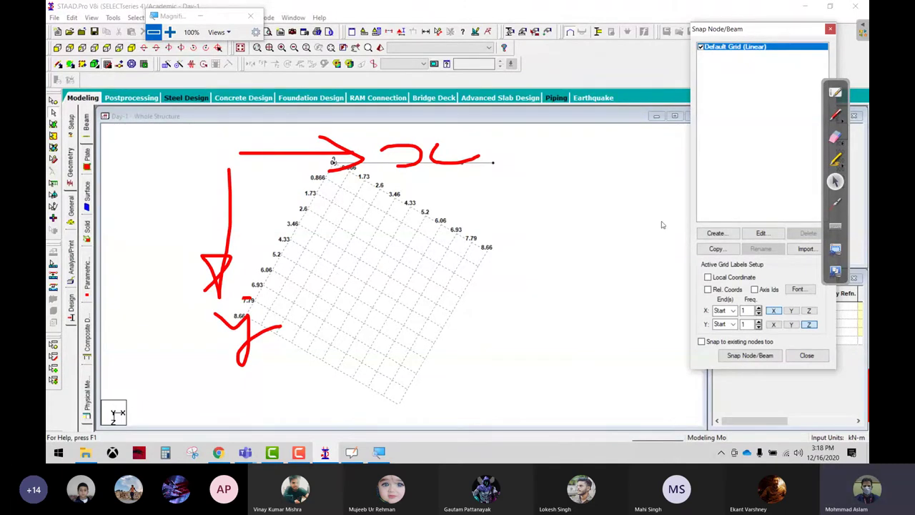
pyautogui.click(762, 234)
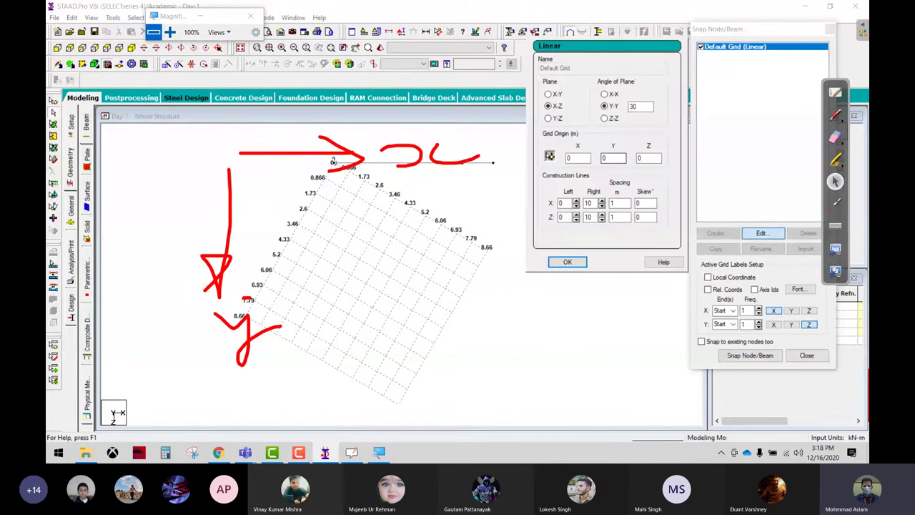
pyautogui.write('45')
pyautogui.click(613, 158)
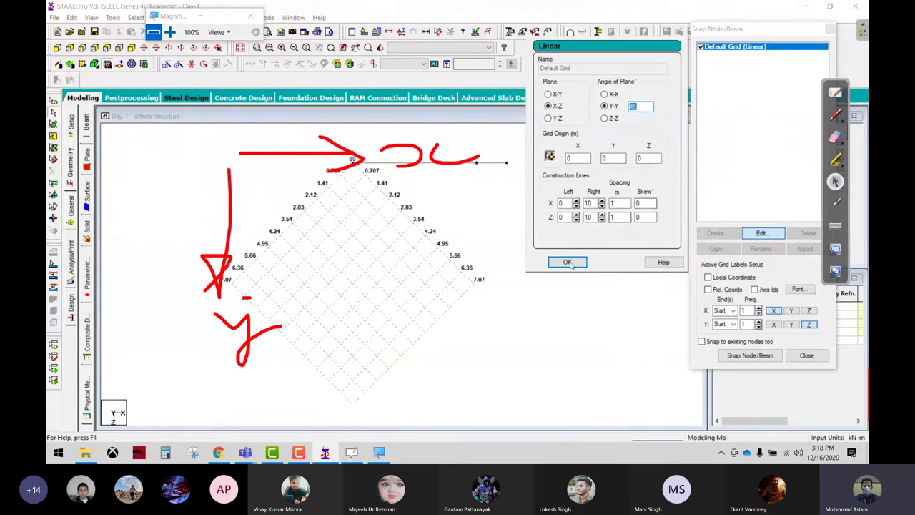
pyautogui.press('Return')
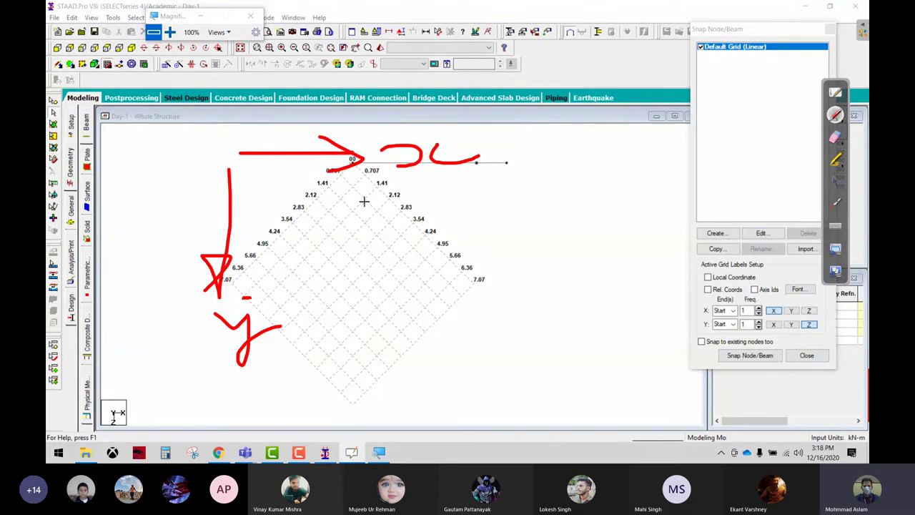
# - Sketch an arch showing the rotation, erase the red sketches, and reopen the grid settings
pyautogui.moveTo(273, 208)
pyautogui.mouseDown()
pyautogui.moveTo(339, 127)
pyautogui.moveTo(451, 213)
pyautogui.moveTo(450, 197)
pyautogui.mouseUp()
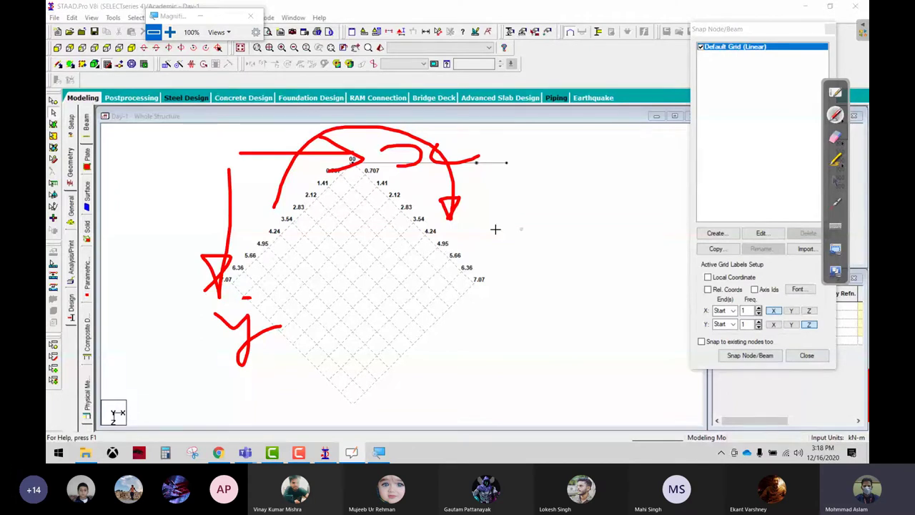
pyautogui.click(835, 137)
pyautogui.moveTo(479, 164)
pyautogui.mouseDown()
pyautogui.moveTo(227, 198)
pyautogui.moveTo(317, 127)
pyautogui.moveTo(221, 321)
pyautogui.moveTo(561, 267)
pyautogui.mouseUp()
pyautogui.click(836, 181)
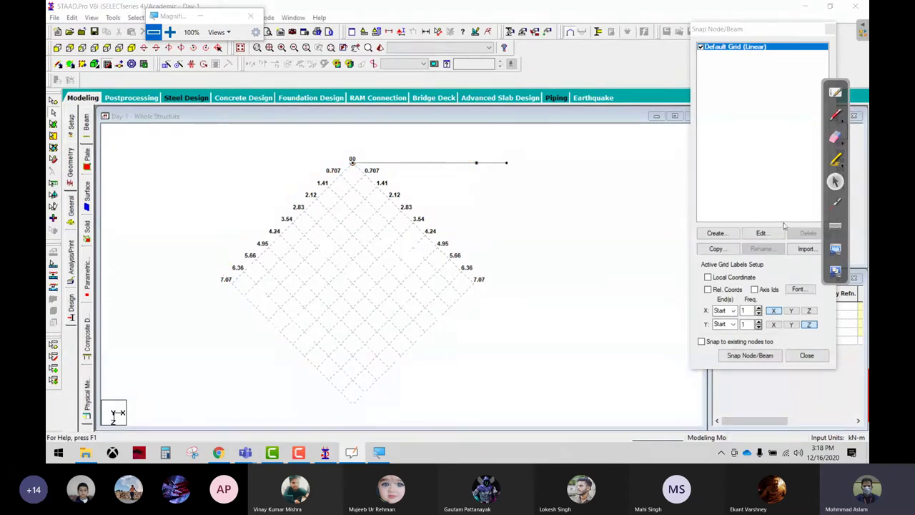
pyautogui.click(761, 233)
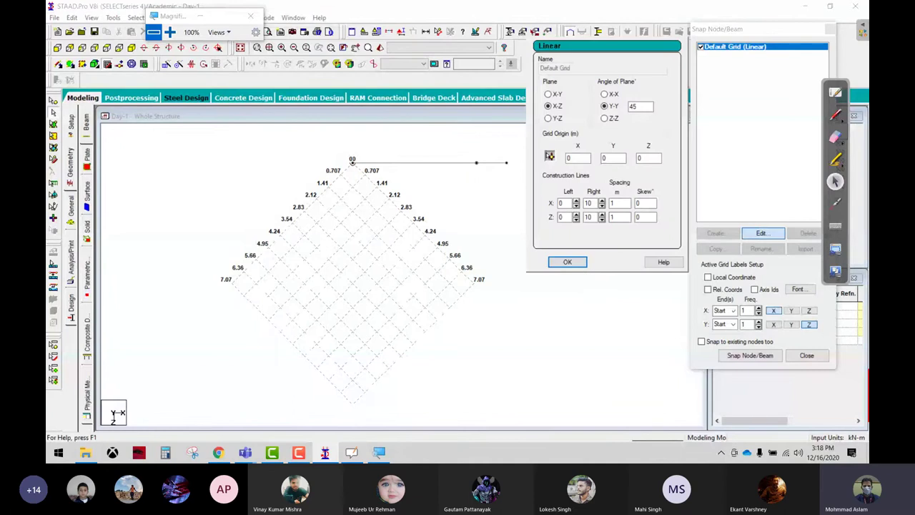
# - Reset the Angle of Plane to 0° and try an X skew of 30
pyautogui.doubleClick(629, 106)
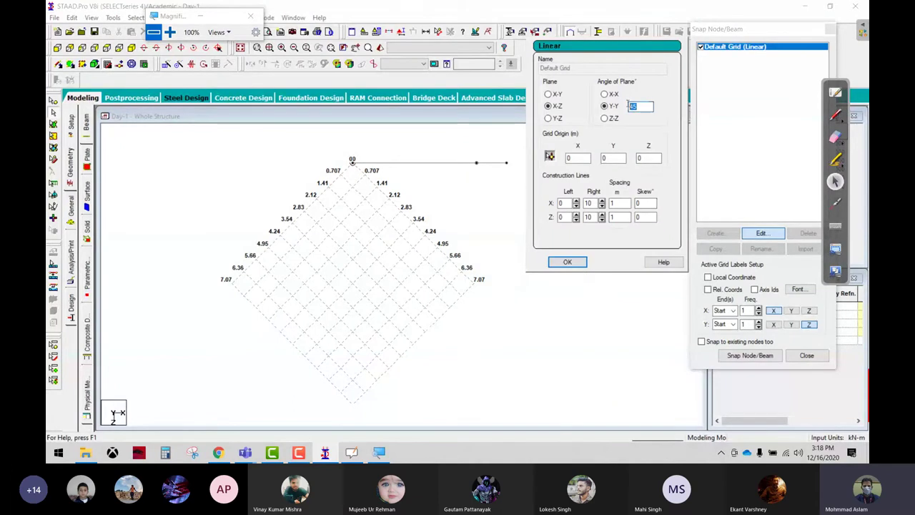
pyautogui.write('0')
pyautogui.click(640, 158)
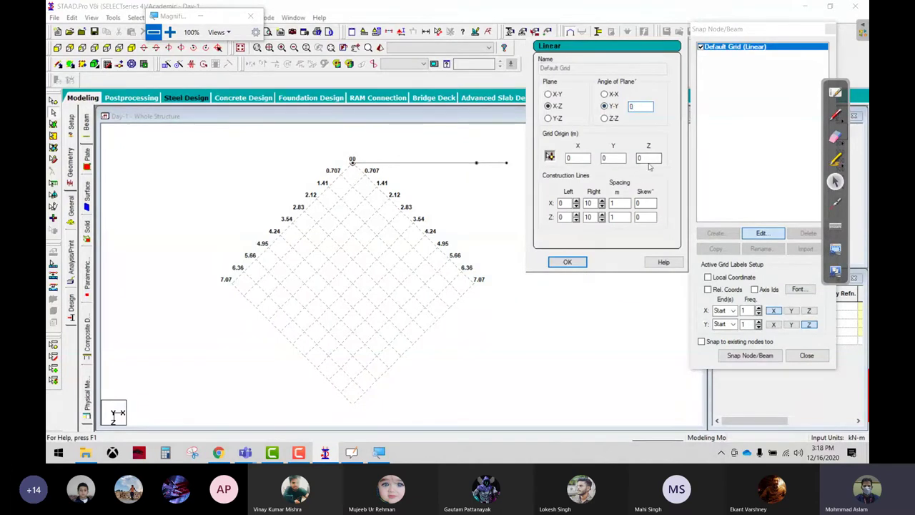
pyautogui.doubleClick(644, 203)
pyautogui.write('30')
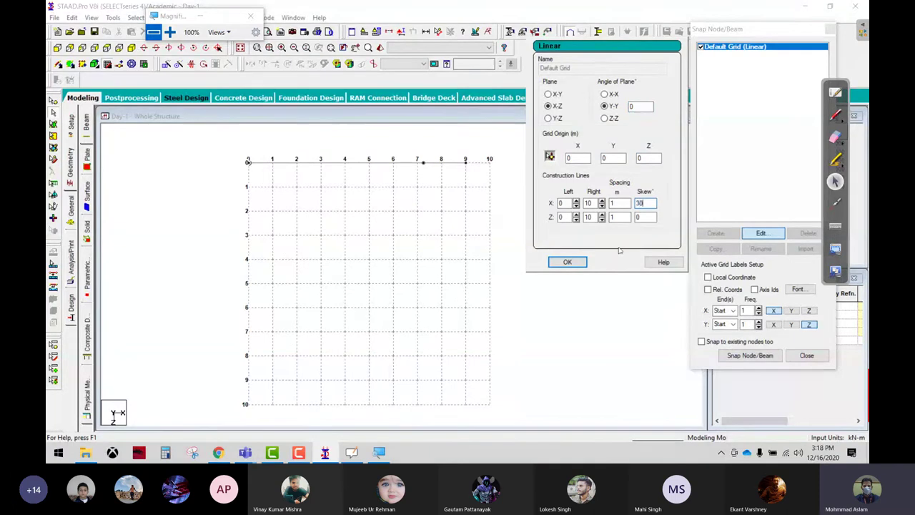
pyautogui.click(567, 261)
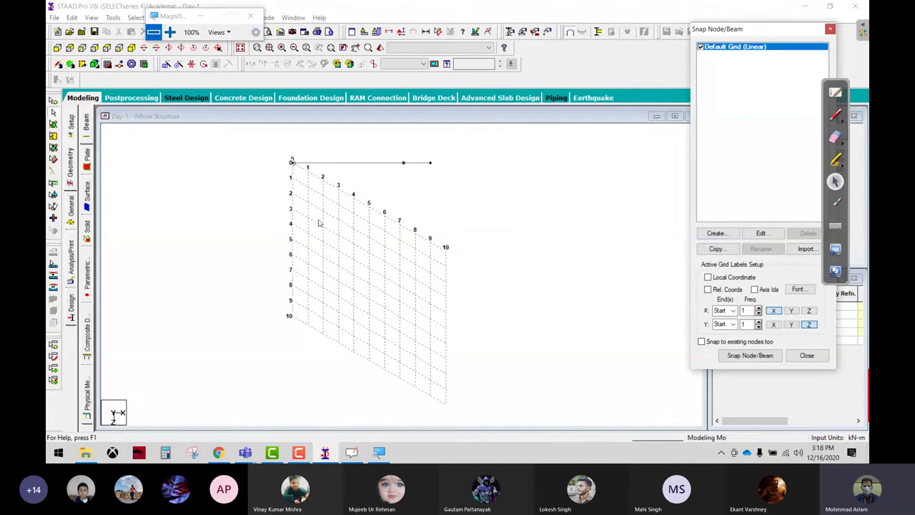
pyautogui.click(761, 233)
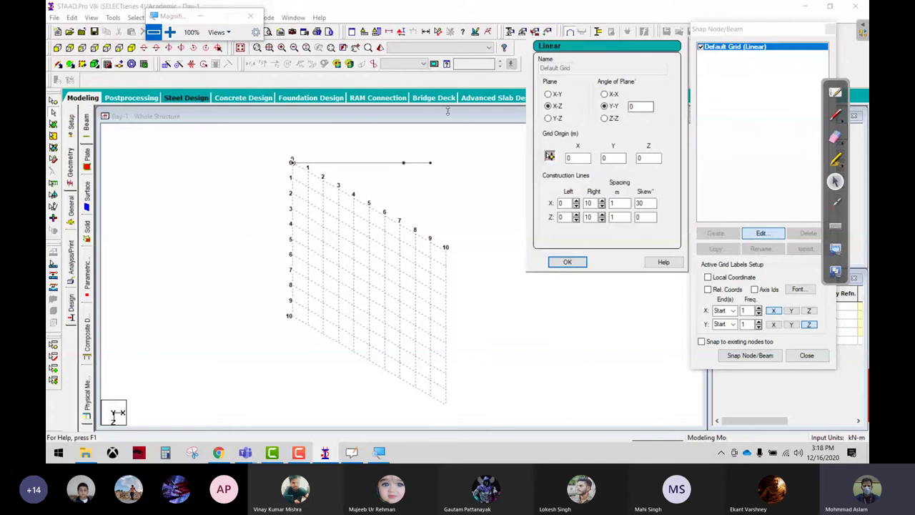
# - Mark the grid name, plane choices and plane angle choices in red
pyautogui.click(836, 115)
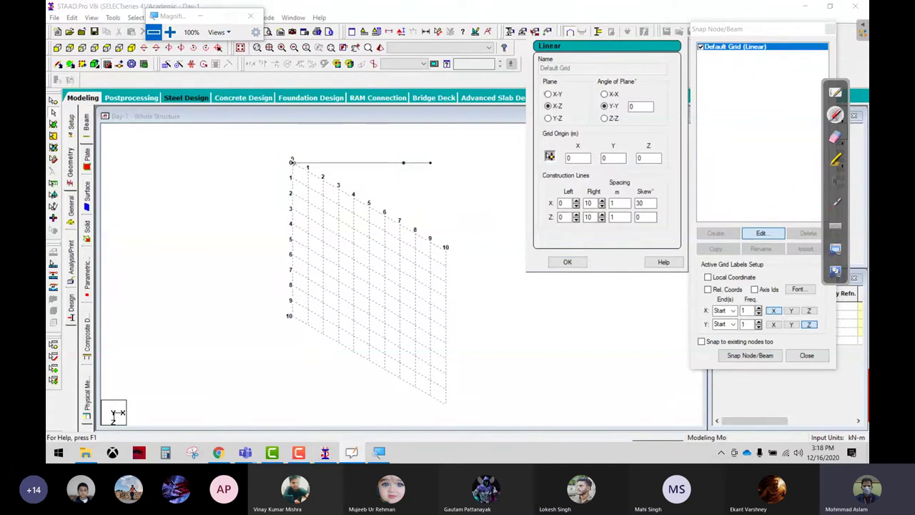
pyautogui.moveTo(554, 67); pyautogui.dragTo(575, 91)
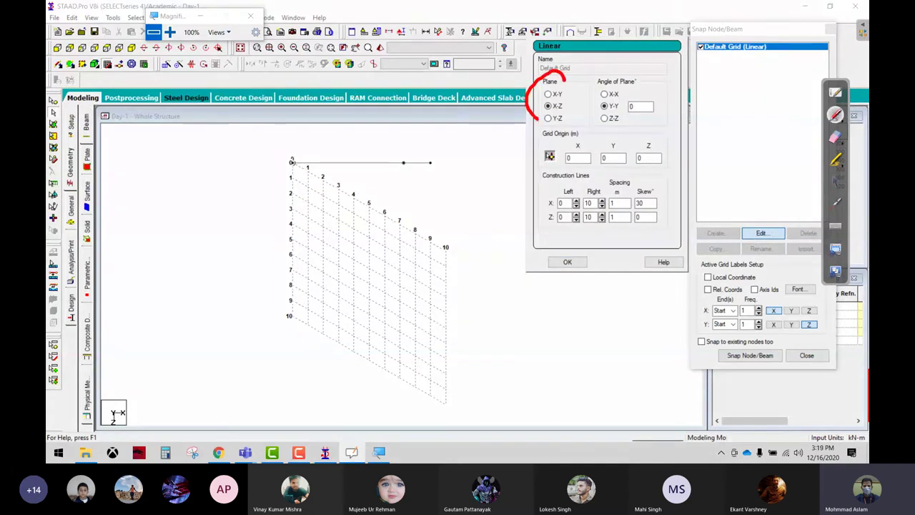
pyautogui.moveTo(652, 76)
pyautogui.mouseDown()
pyautogui.moveTo(610, 142)
pyautogui.moveTo(652, 77)
pyautogui.mouseUp()
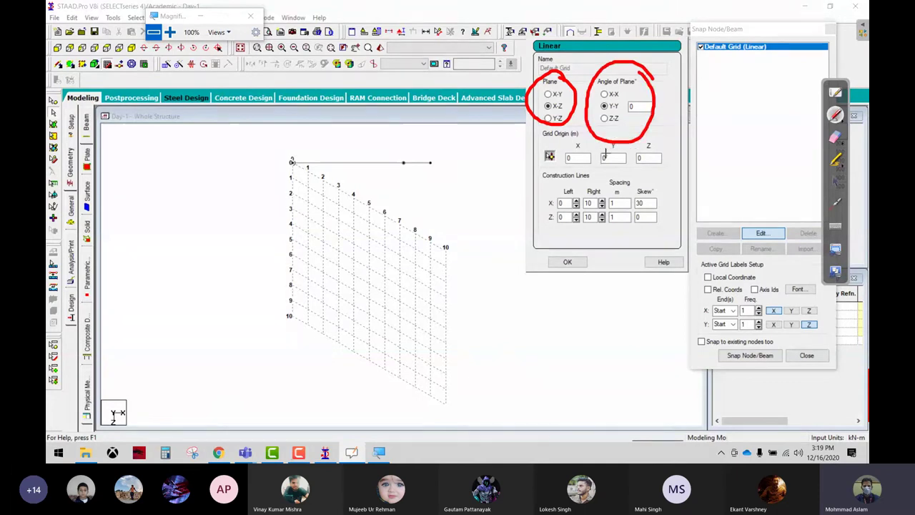
pyautogui.moveTo(670, 146)
pyautogui.mouseDown()
pyautogui.moveTo(695, 133)
pyautogui.moveTo(592, 65)
pyautogui.moveTo(694, 103)
pyautogui.mouseUp()
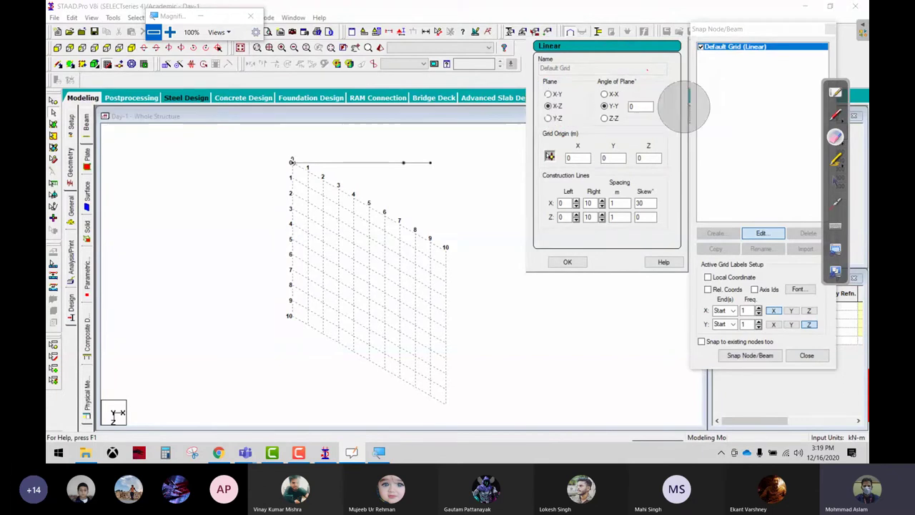
pyautogui.click(835, 182)
# - Reset the X skew to 0 and circle the grid's origin labels in red
pyautogui.doubleClick(641, 203)
pyautogui.write('0')
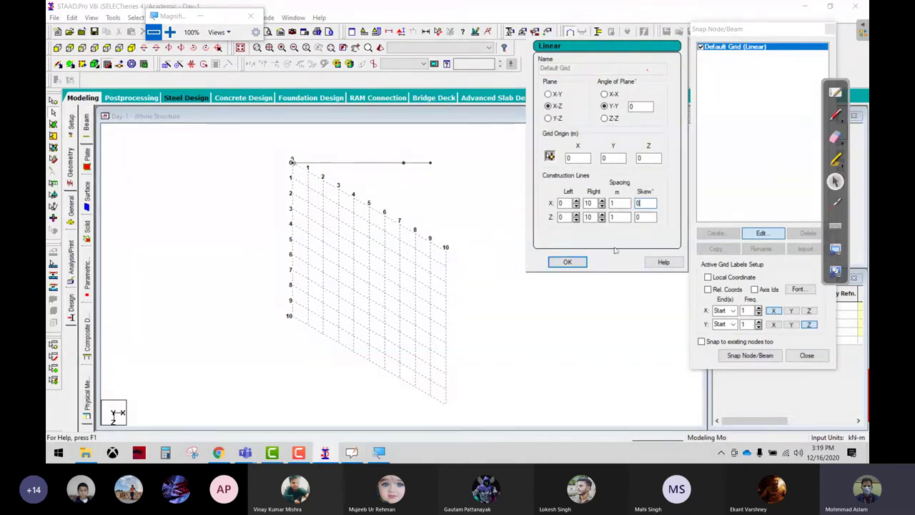
pyautogui.click(621, 218)
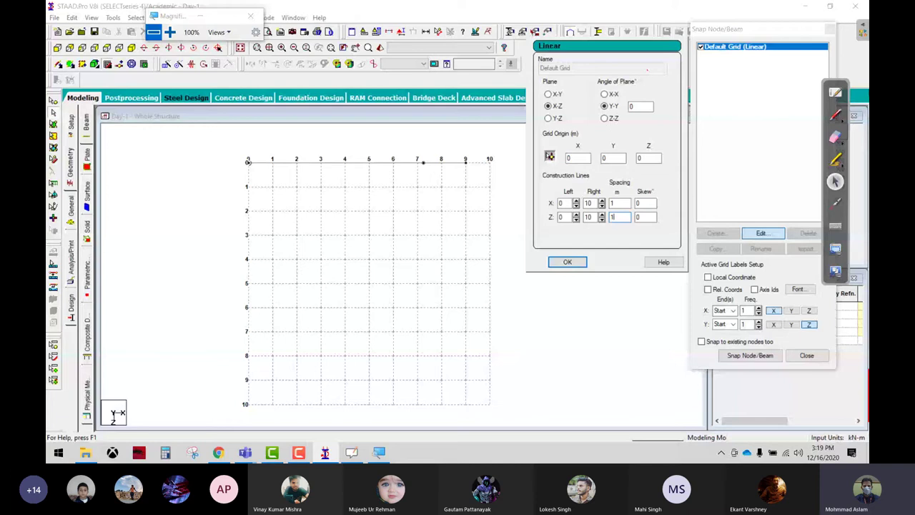
pyautogui.click(836, 115)
pyautogui.moveTo(243, 140); pyautogui.dragTo(213, 136)
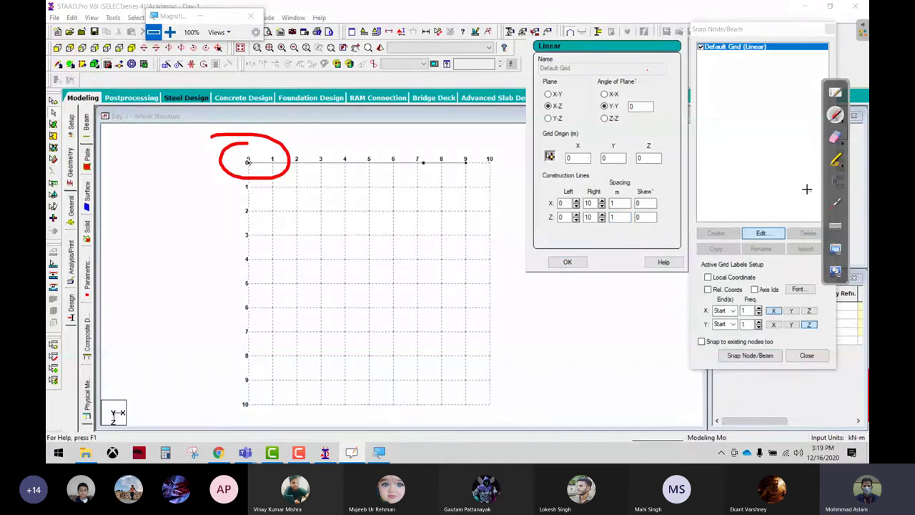
pyautogui.click(835, 182)
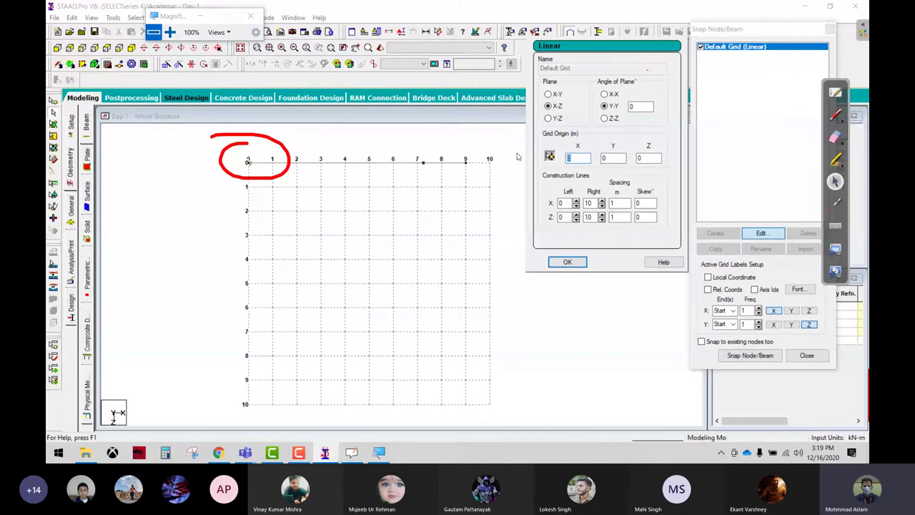
pyautogui.write('-5')
# - Confirm Grid Origin X of -5, delete the beam along the top grid line, and circle the 0 label
pyautogui.press('Return')
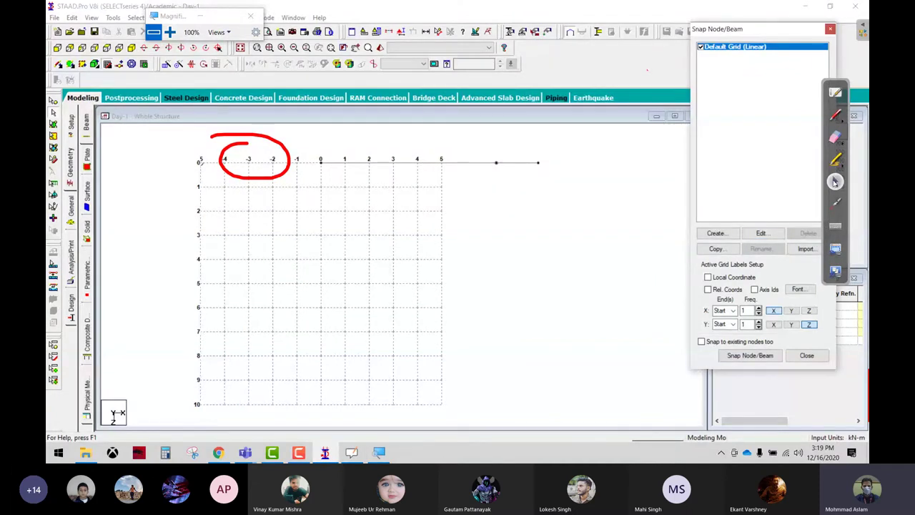
pyautogui.moveTo(173, 140); pyautogui.dragTo(597, 189)
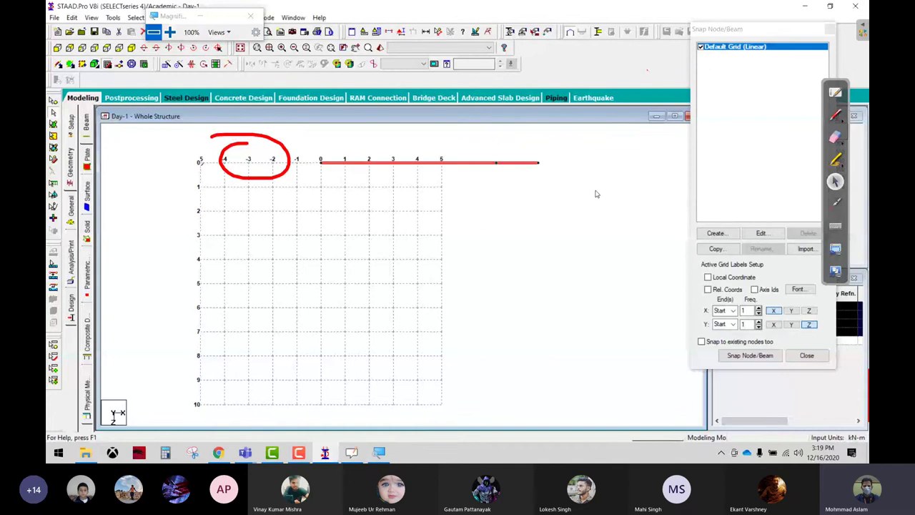
pyautogui.press('Delete')
pyautogui.click(487, 248)
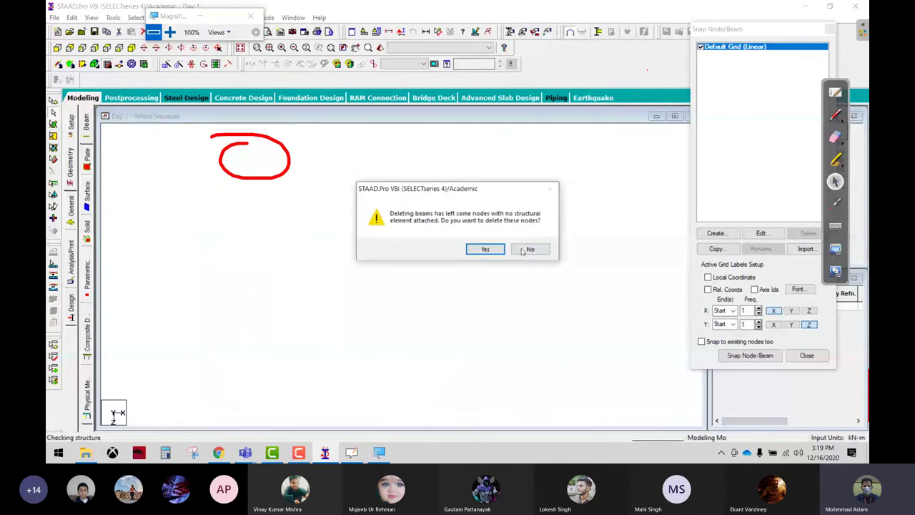
pyautogui.click(485, 247)
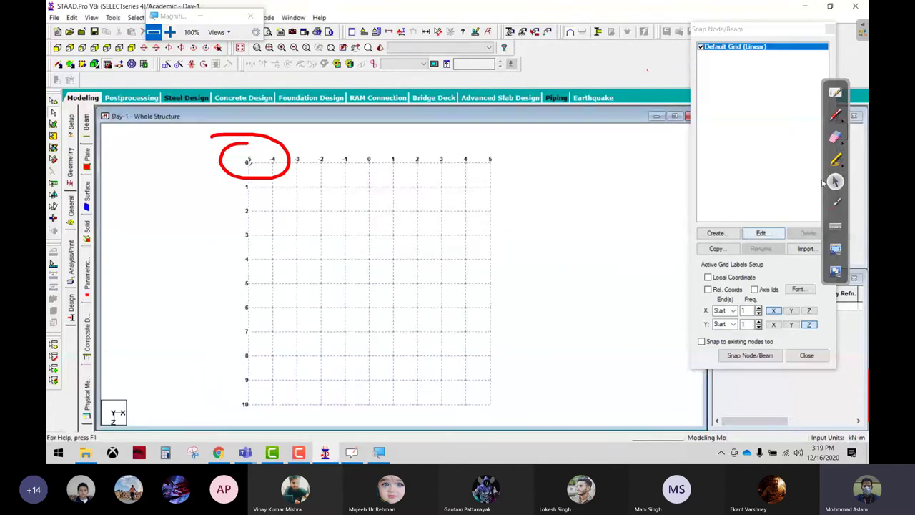
pyautogui.click(835, 114)
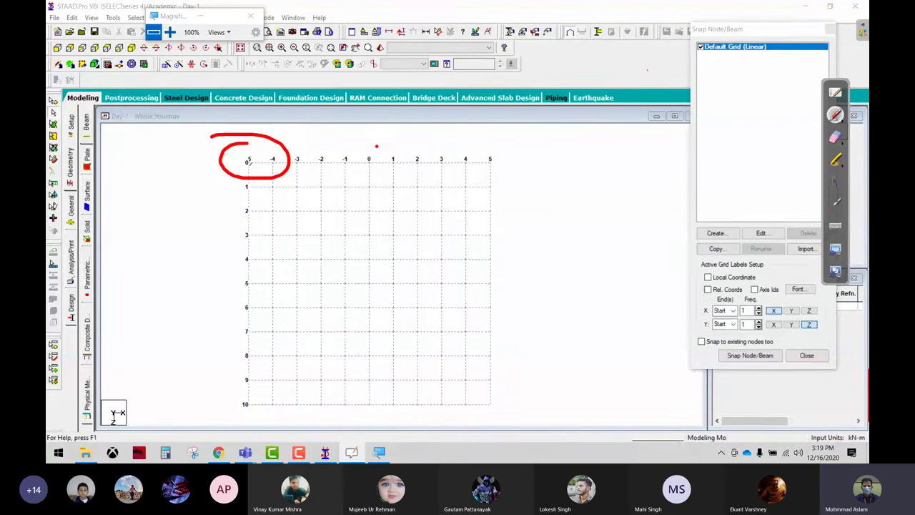
pyautogui.moveTo(378, 145); pyautogui.dragTo(364, 165)
# - Set the grid's Z origin to 5 and reopen the settings to verify it
pyautogui.click(762, 233)
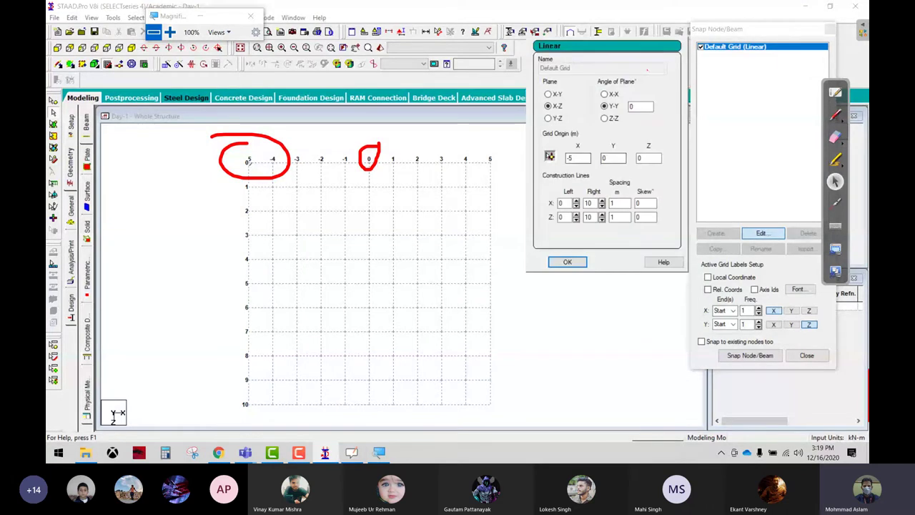
pyautogui.press('Tab')
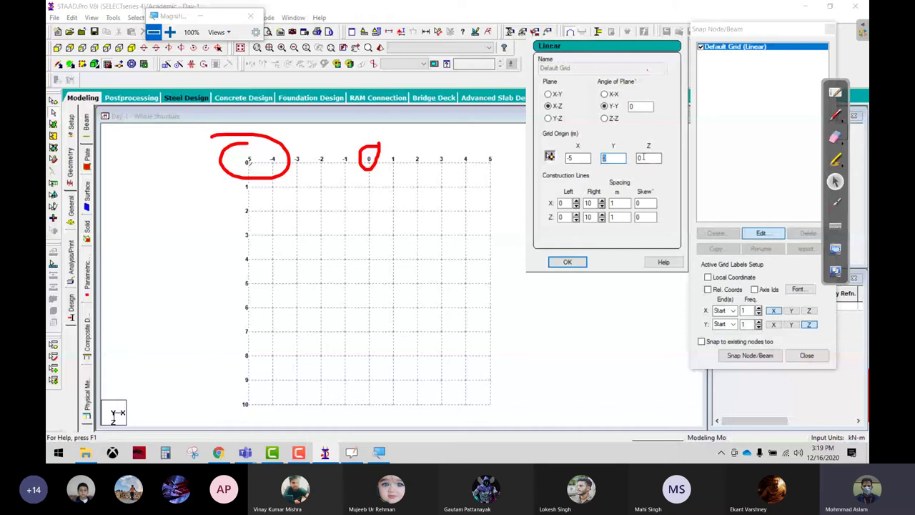
pyautogui.press('Tab')
pyautogui.click(567, 262)
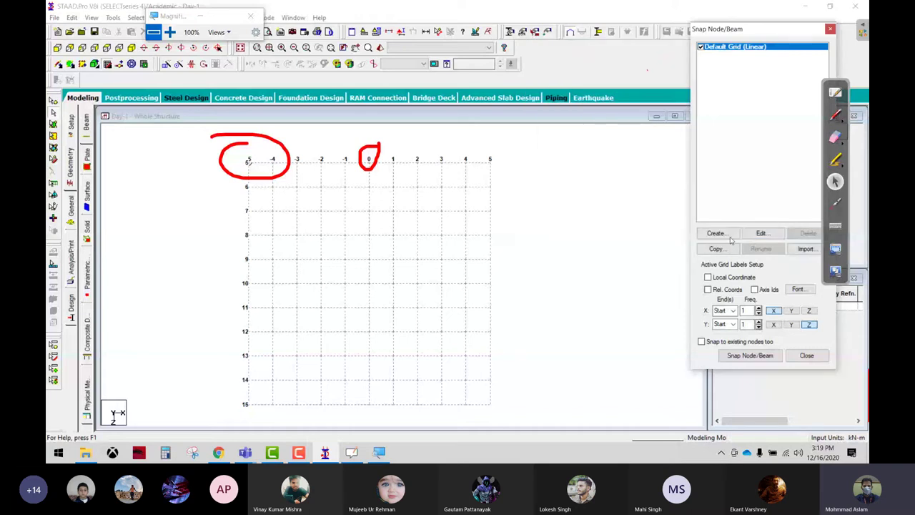
pyautogui.click(760, 233)
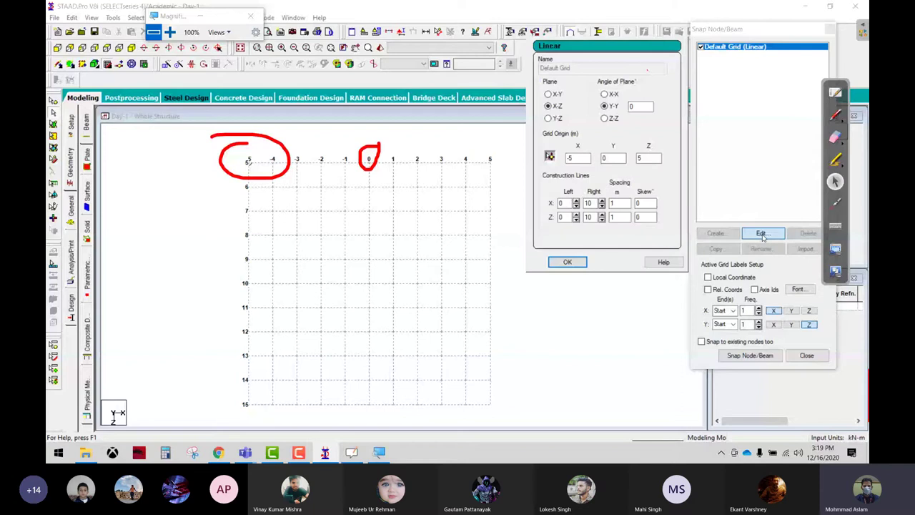
pyautogui.click(567, 261)
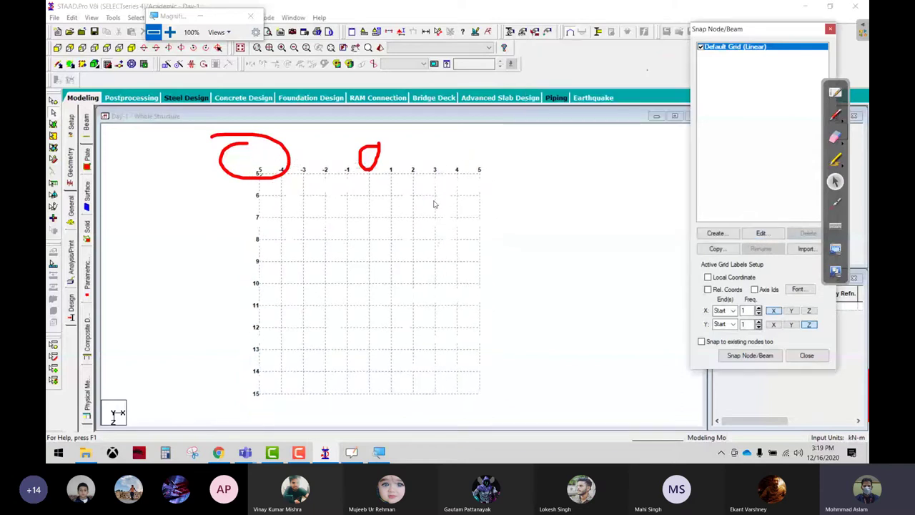
pyautogui.click(315, 147)
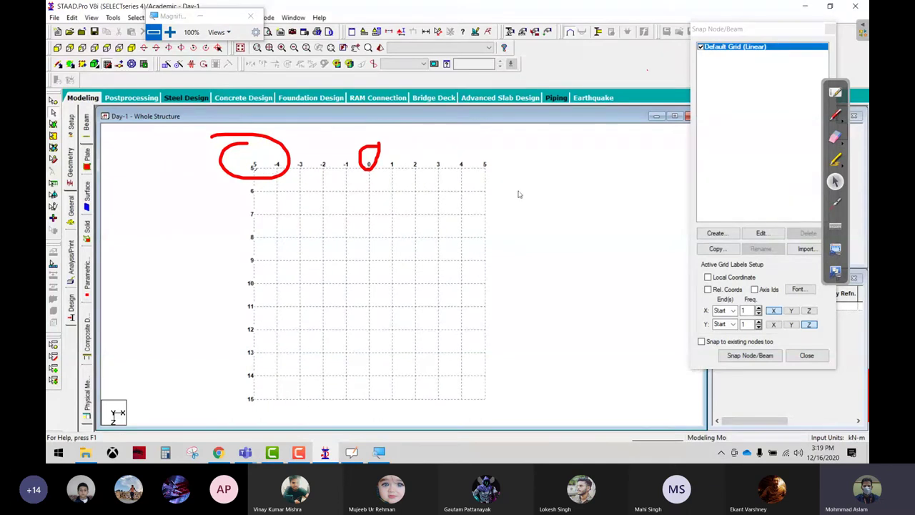
pyautogui.click(761, 234)
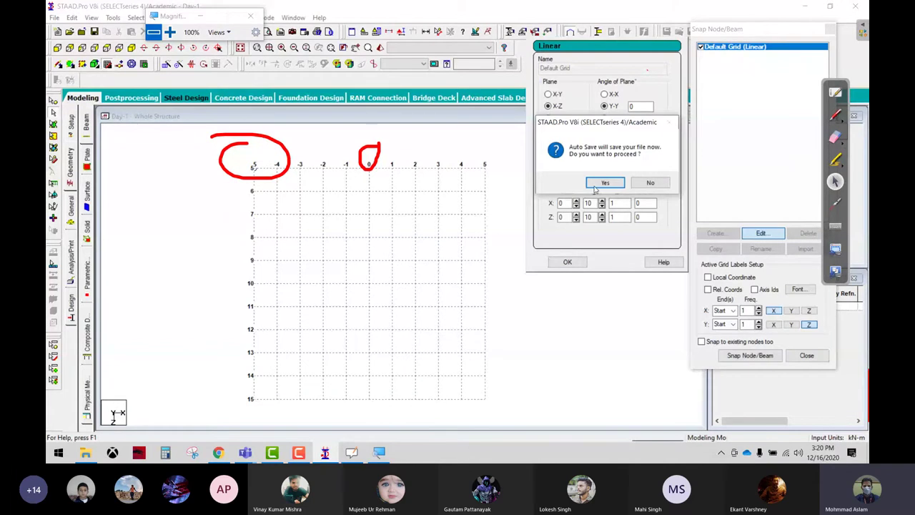
# - Accept the Auto Save prompt, close the grid settings, and switch to the isometric view
pyautogui.click(595, 184)
pyautogui.click(391, 241)
pyautogui.click(567, 262)
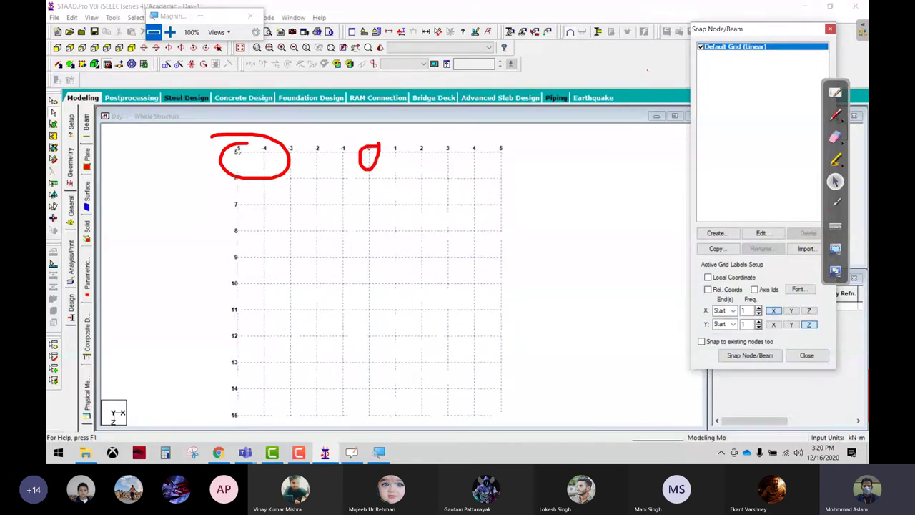
pyautogui.click(130, 46)
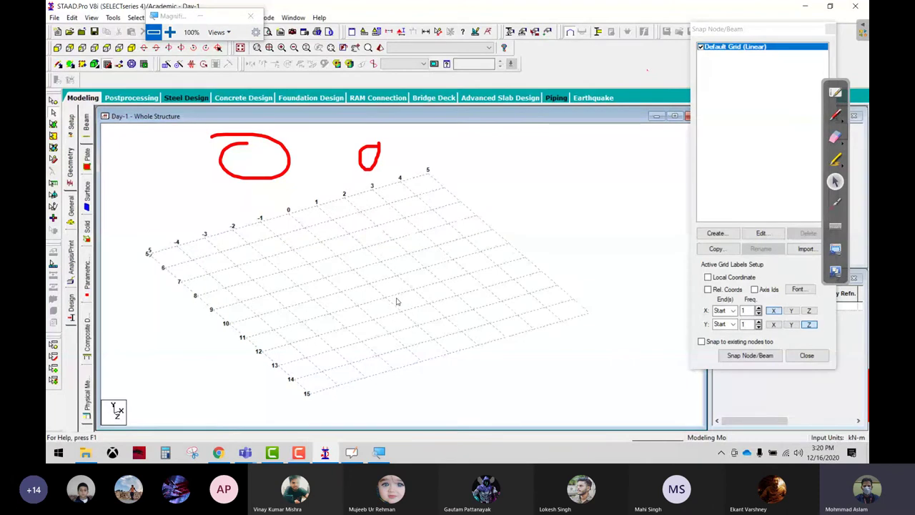
# - Change the grid's Z origin to -5 so X and Z both run from -5 to 5
pyautogui.click(762, 234)
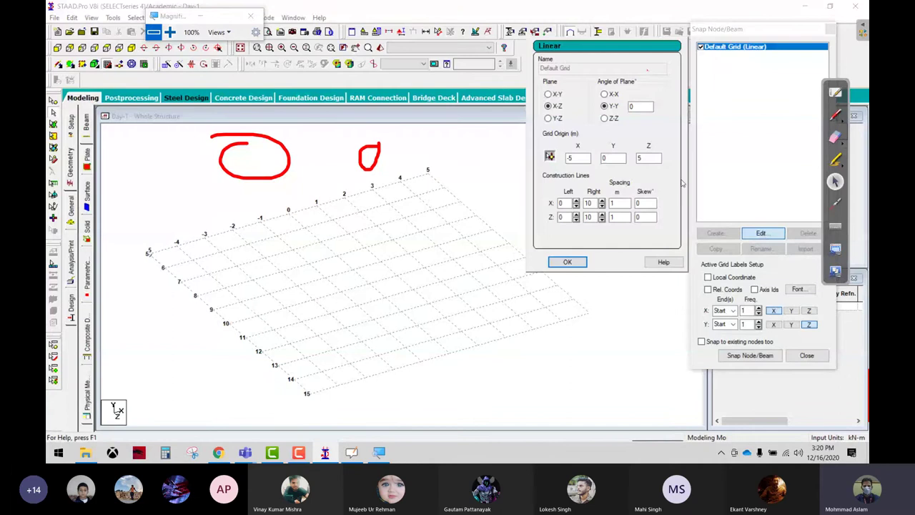
pyautogui.click(640, 158)
pyautogui.write('-')
pyautogui.click(566, 261)
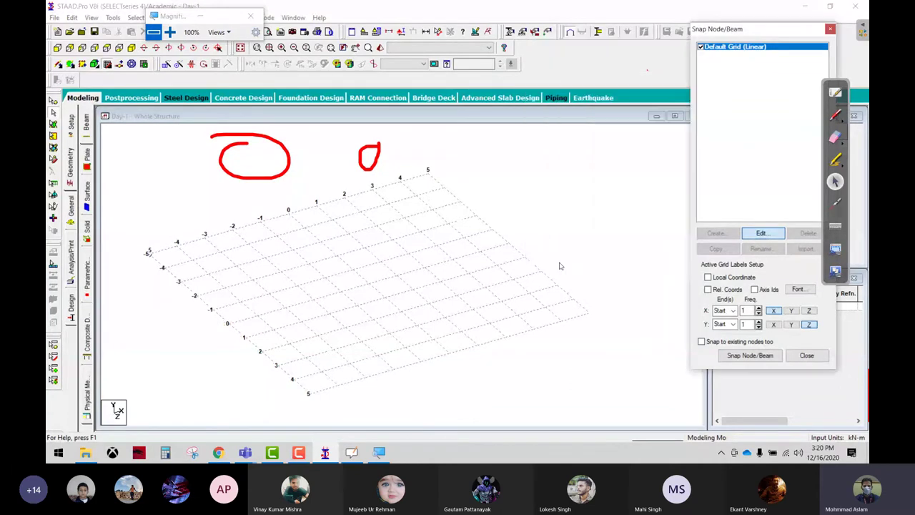
pyautogui.click(763, 233)
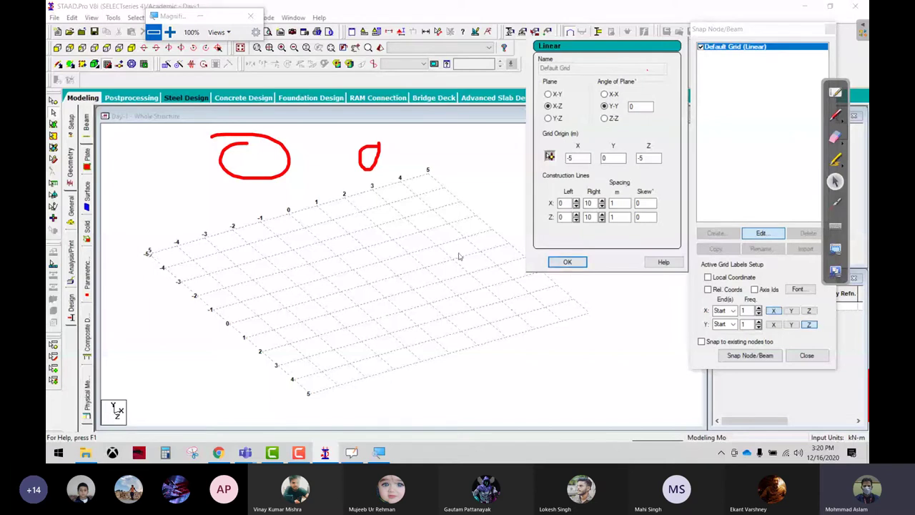
pyautogui.click(567, 262)
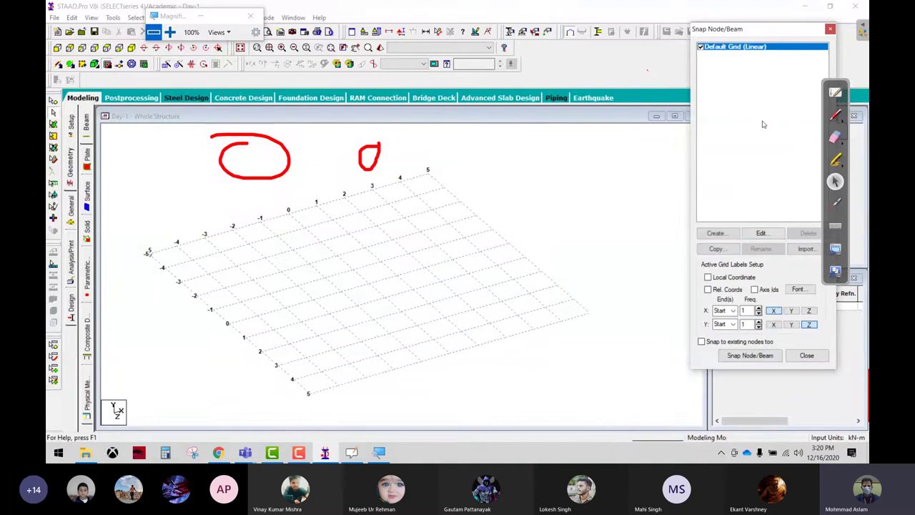
pyautogui.click(836, 115)
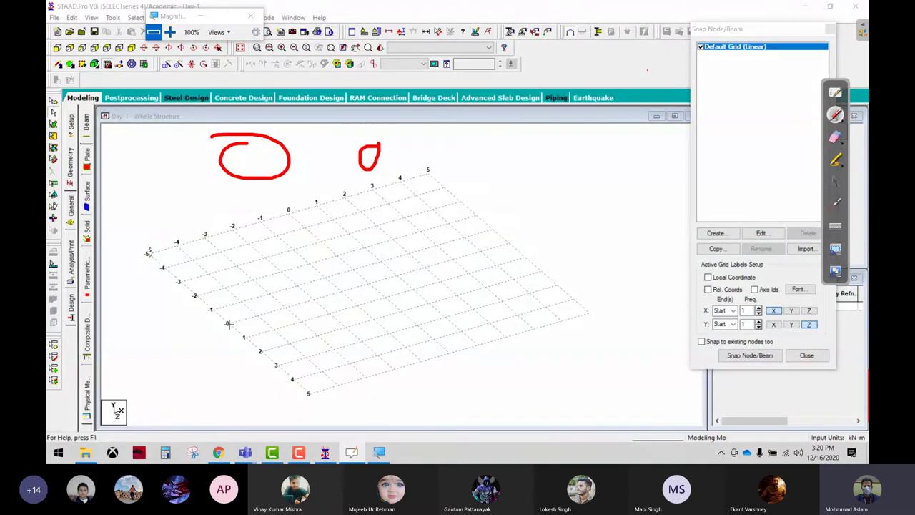
# - Draw red arrows from two grid edges toward its centre and reopen the default grid settings
pyautogui.moveTo(227, 323); pyautogui.dragTo(365, 285)
pyautogui.moveTo(289, 210)
pyautogui.mouseDown()
pyautogui.moveTo(369, 284)
pyautogui.moveTo(371, 300)
pyautogui.moveTo(393, 304)
pyautogui.mouseUp()
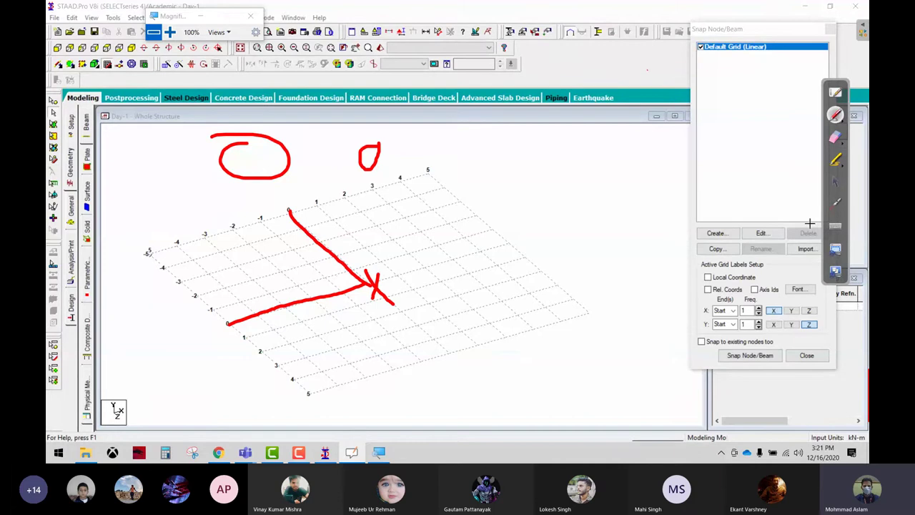
pyautogui.click(835, 181)
pyautogui.click(761, 233)
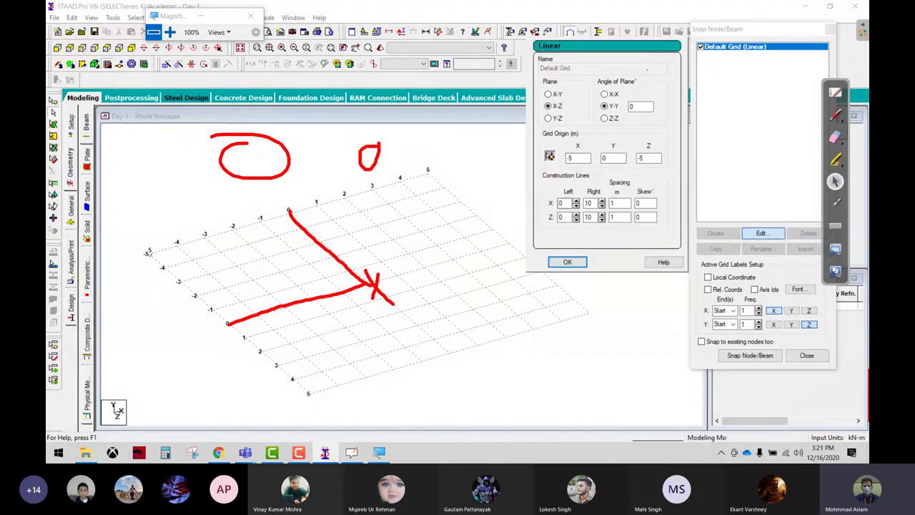
# - Set the grid's X Left to 5 and Z Left to 6, then bring up the 7.25 m frame sketch
pyautogui.click(577, 200)
pyautogui.click(576, 200)
pyautogui.click(576, 200)
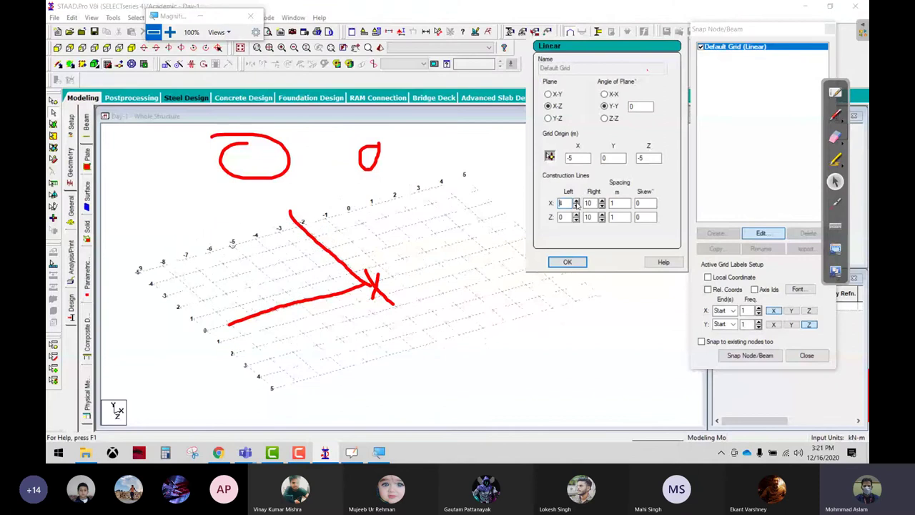
pyautogui.click(576, 200)
pyautogui.click(576, 200)
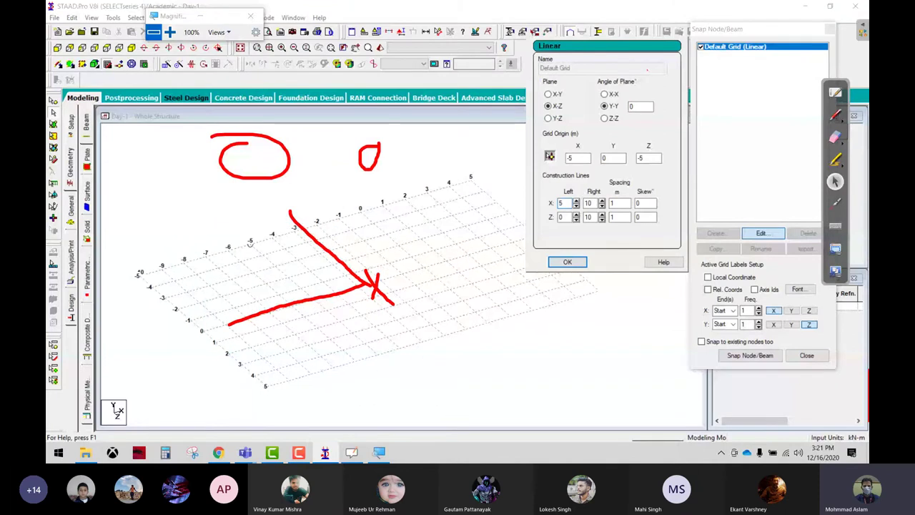
pyautogui.write('5')
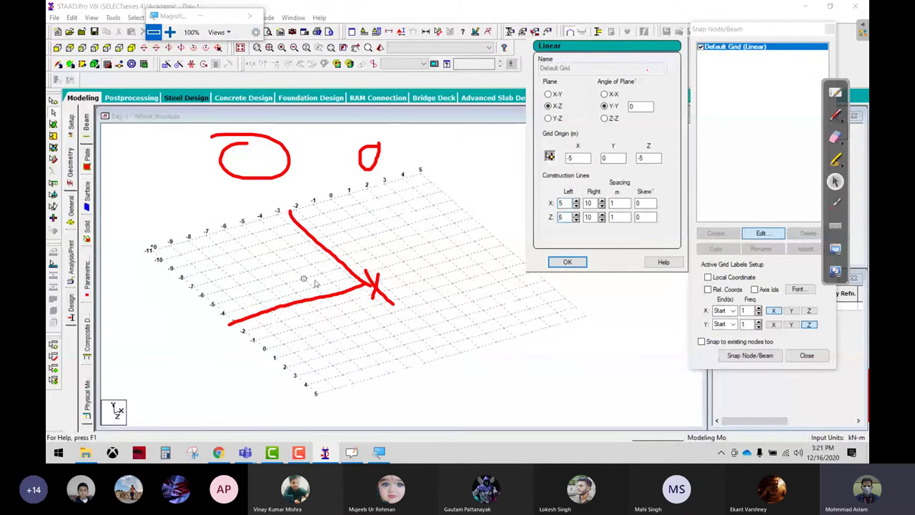
pyautogui.click(838, 115)
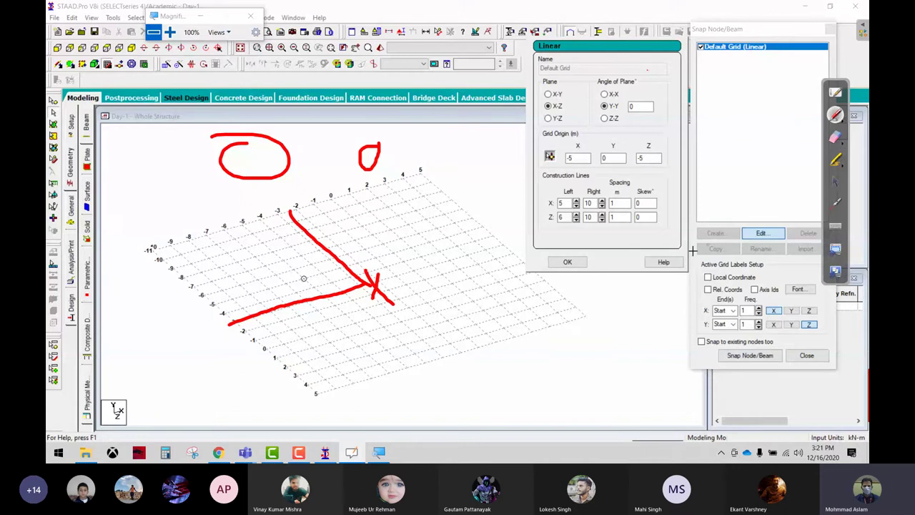
pyautogui.click(836, 181)
pyautogui.click(567, 261)
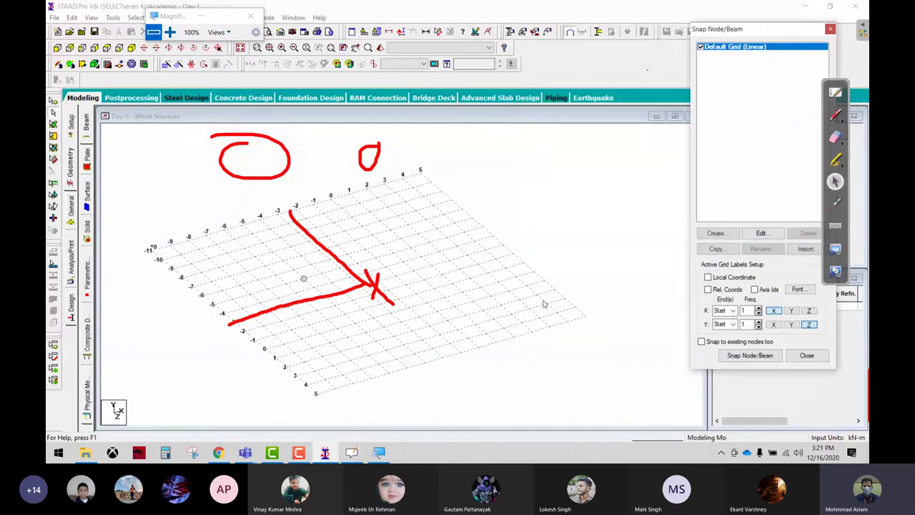
pyautogui.click(835, 271)
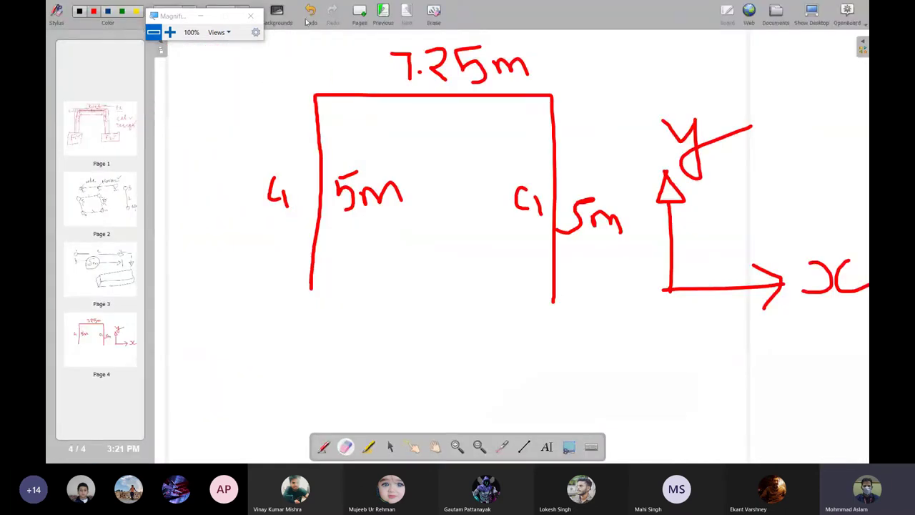
# - Add a new whiteboard page and sketch a red box with the pen
pyautogui.click(362, 13)
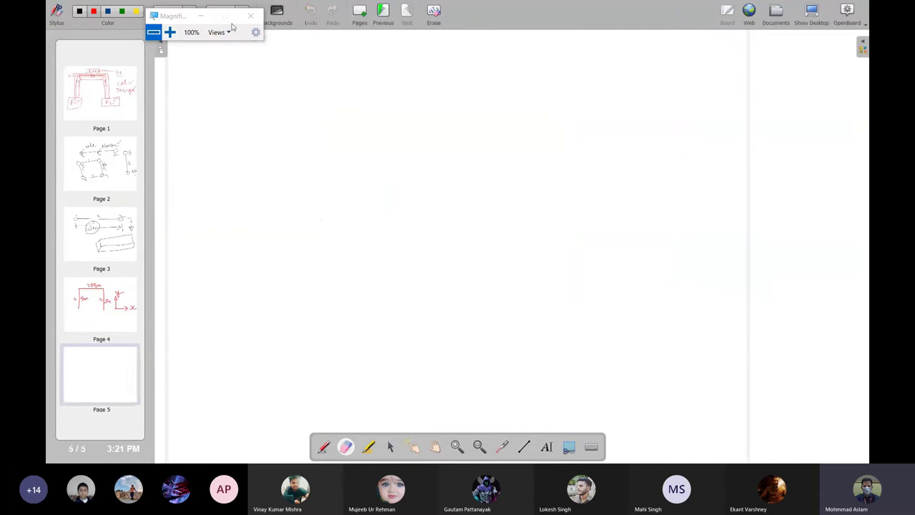
pyautogui.click(107, 11)
pyautogui.moveTo(331, 131)
pyautogui.mouseDown()
pyautogui.moveTo(507, 119)
pyautogui.moveTo(416, 307)
pyautogui.moveTo(311, 309)
pyautogui.moveTo(320, 131)
pyautogui.moveTo(359, 131)
pyautogui.mouseUp()
pyautogui.moveTo(399, 194)
pyautogui.mouseDown()
pyautogui.moveTo(394, 353)
pyautogui.moveTo(572, 172)
pyautogui.moveTo(588, 279)
pyautogui.moveTo(396, 346)
pyautogui.mouseUp()
pyautogui.moveTo(312, 306); pyautogui.dragTo(400, 347)
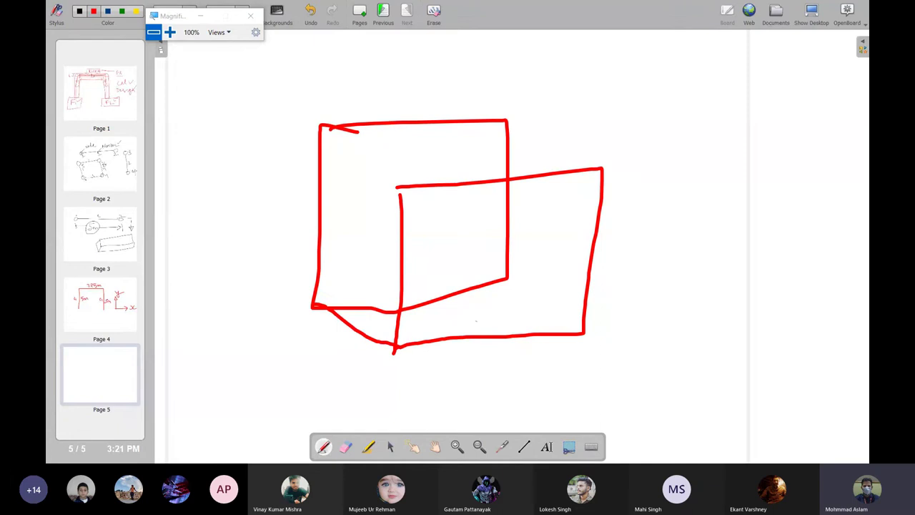
pyautogui.moveTo(511, 274); pyautogui.dragTo(579, 323)
pyautogui.moveTo(321, 128); pyautogui.dragTo(404, 185)
pyautogui.moveTo(506, 113); pyautogui.dragTo(598, 165)
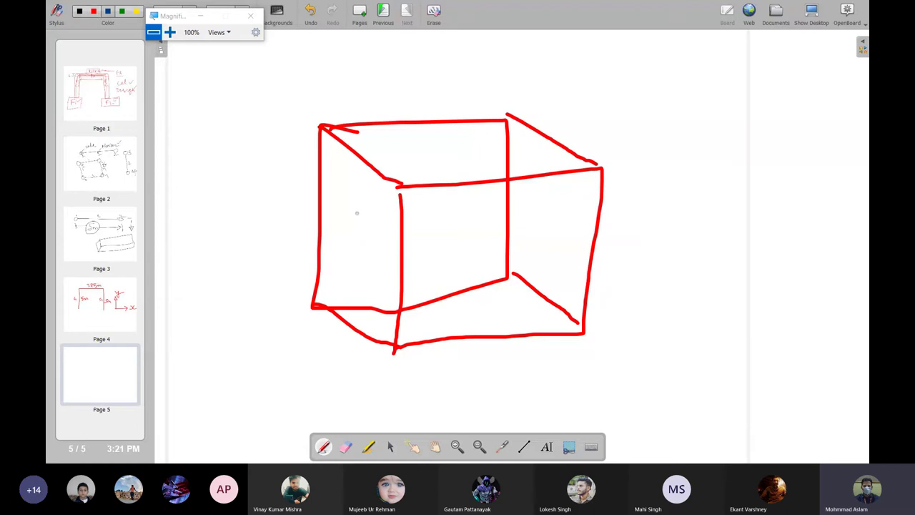
# - Number the box faces 1 to 5 in blue, then return to STAAD.Pro
pyautogui.moveTo(358, 202)
pyautogui.mouseDown()
pyautogui.moveTo(354, 244)
pyautogui.moveTo(358, 200)
pyautogui.mouseUp()
pyautogui.moveTo(334, 244); pyautogui.dragTo(361, 246)
pyautogui.moveTo(432, 152); pyautogui.dragTo(477, 165)
pyautogui.moveTo(555, 209)
pyautogui.mouseDown()
pyautogui.moveTo(576, 216)
pyautogui.moveTo(559, 243)
pyautogui.mouseUp()
pyautogui.moveTo(452, 238)
pyautogui.mouseDown()
pyautogui.moveTo(474, 245)
pyautogui.moveTo(484, 273)
pyautogui.mouseUp()
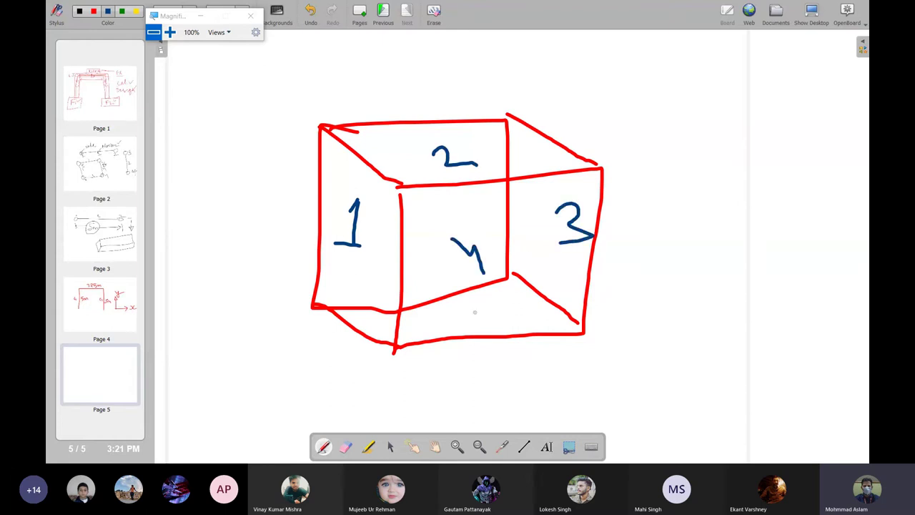
pyautogui.moveTo(490, 309); pyautogui.dragTo(447, 328)
pyautogui.click(814, 11)
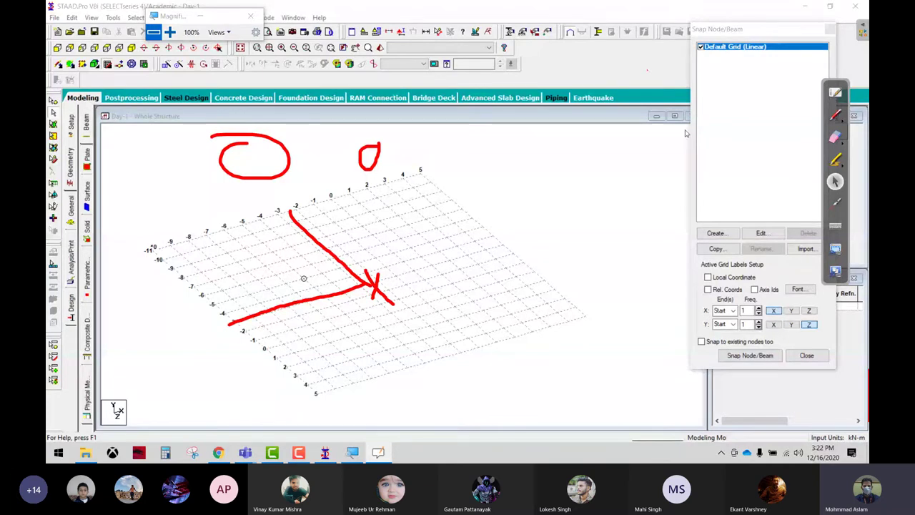
# - Erase the red annotations over the STAAD.Pro grid and return to the selection tool
pyautogui.click(835, 137)
pyautogui.moveTo(648, 149)
pyautogui.mouseDown()
pyautogui.moveTo(400, 272)
pyautogui.moveTo(245, 326)
pyautogui.moveTo(296, 229)
pyautogui.moveTo(155, 160)
pyautogui.mouseUp()
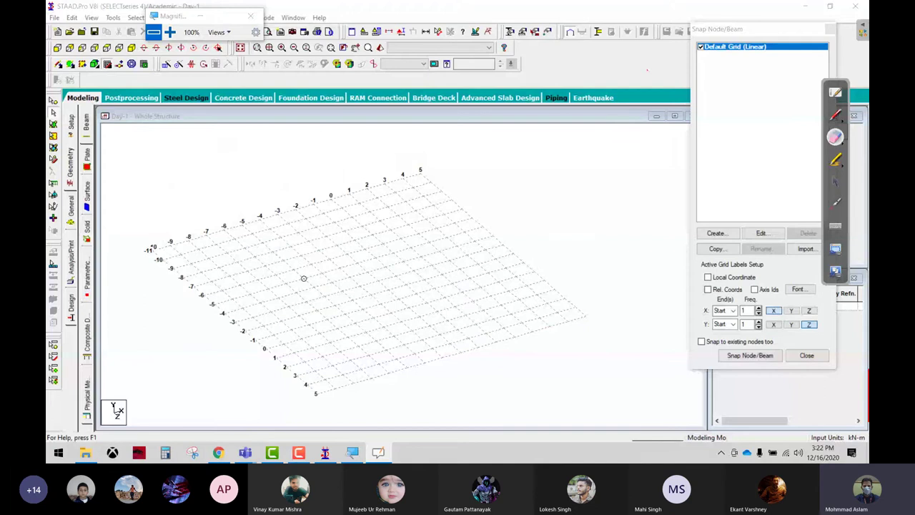
pyautogui.click(835, 181)
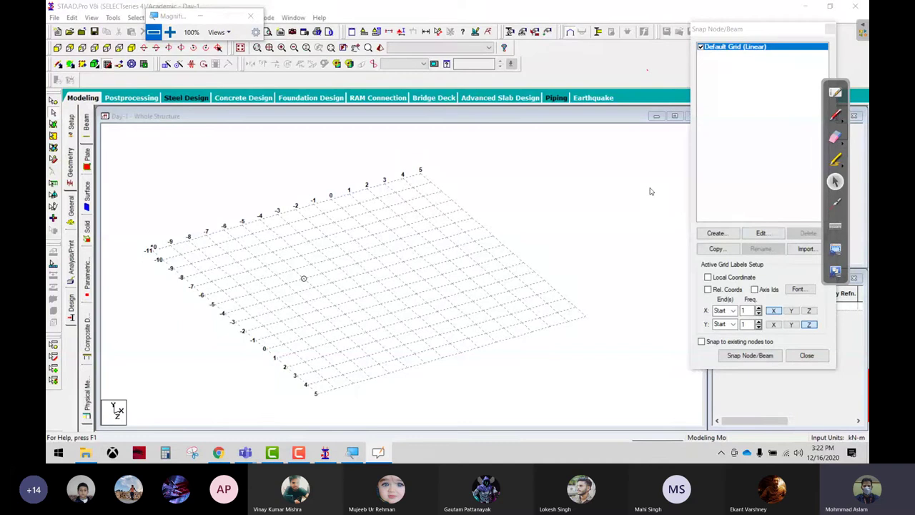
# - Open the default grid's Edit dialog, close it unchanged, then switch to the whiteboard
pyautogui.click(767, 231)
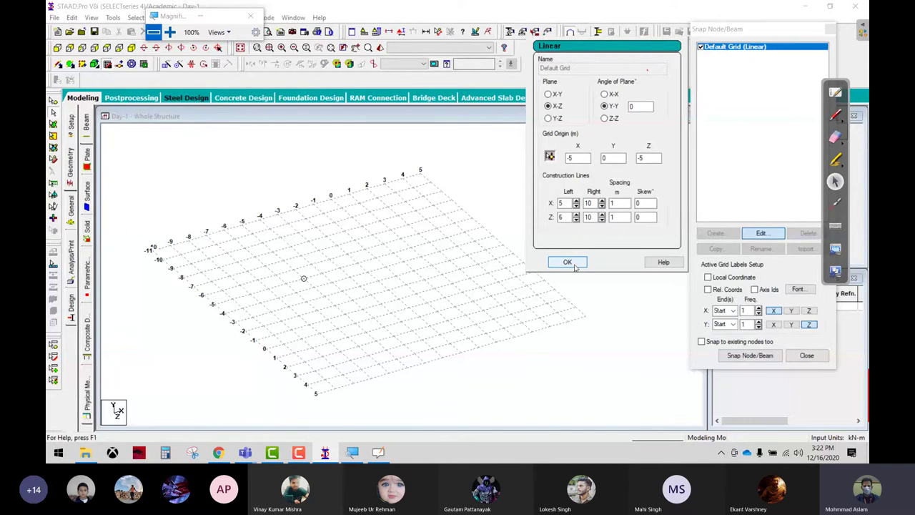
pyautogui.click(574, 264)
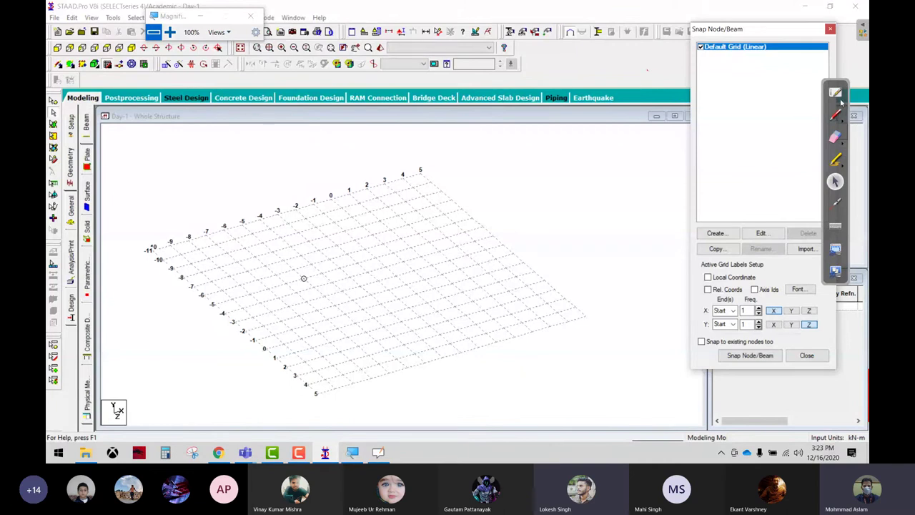
pyautogui.click(836, 93)
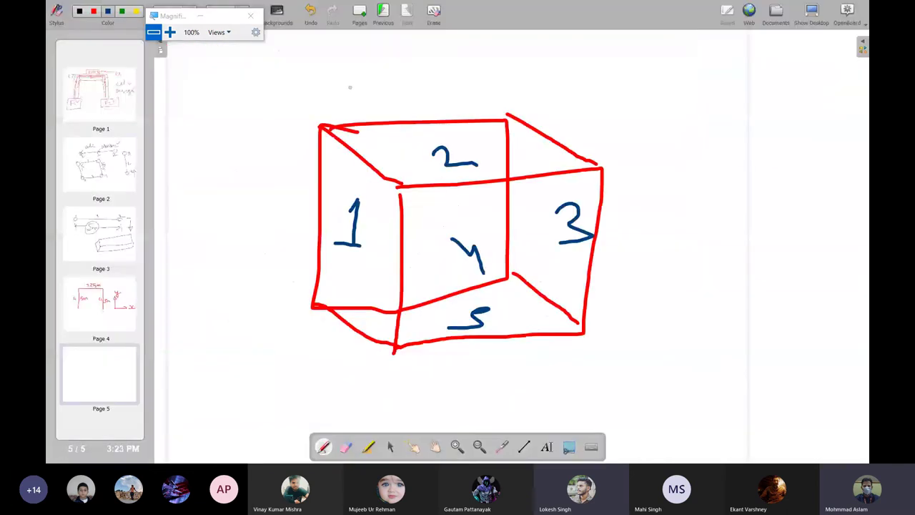
# - Add page 6 and draw three vertical blue posts
pyautogui.click(359, 12)
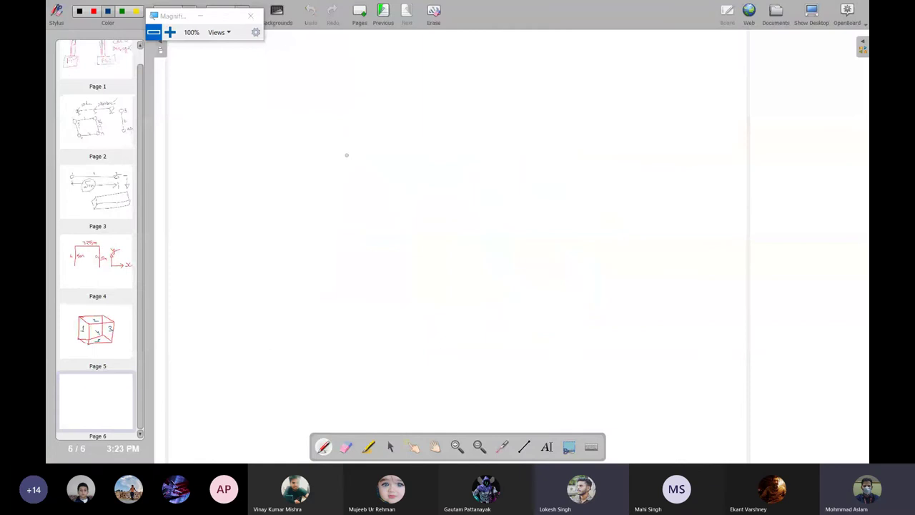
pyautogui.moveTo(340, 164); pyautogui.dragTo(336, 330)
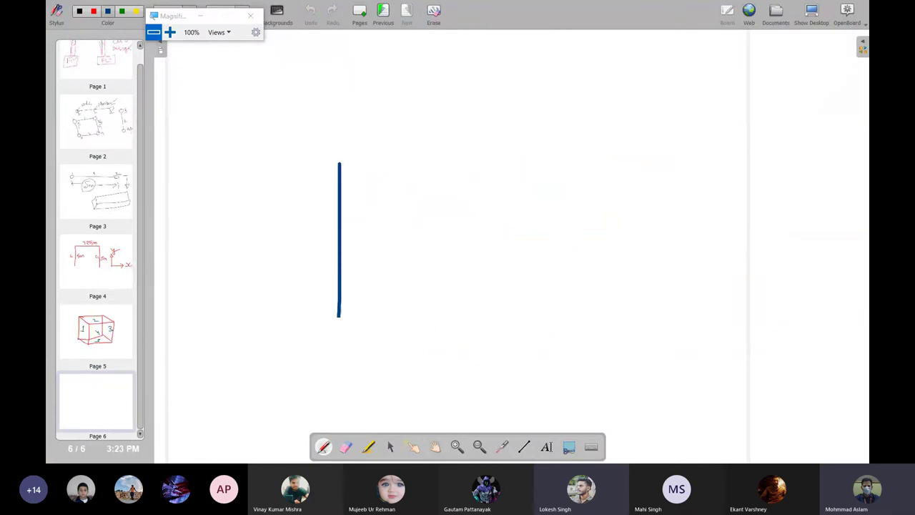
pyautogui.moveTo(480, 166); pyautogui.dragTo(478, 324)
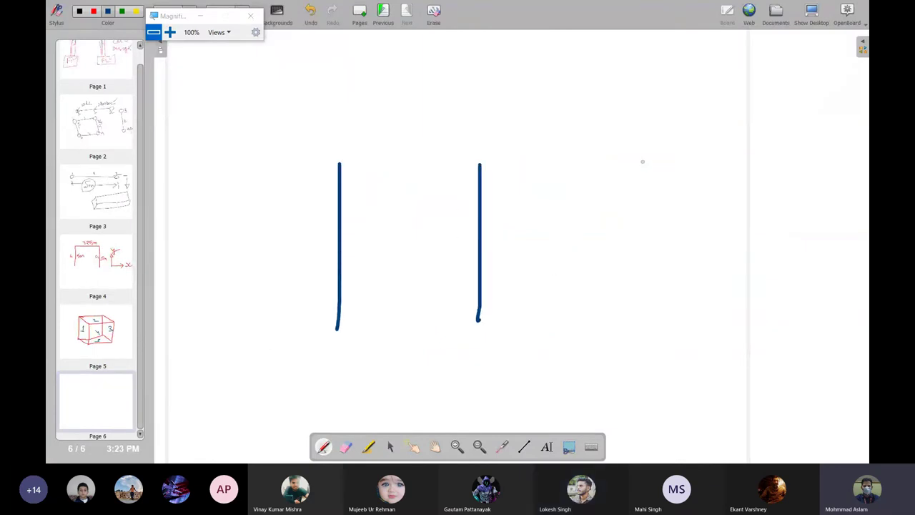
pyautogui.moveTo(645, 158); pyautogui.dragTo(649, 290)
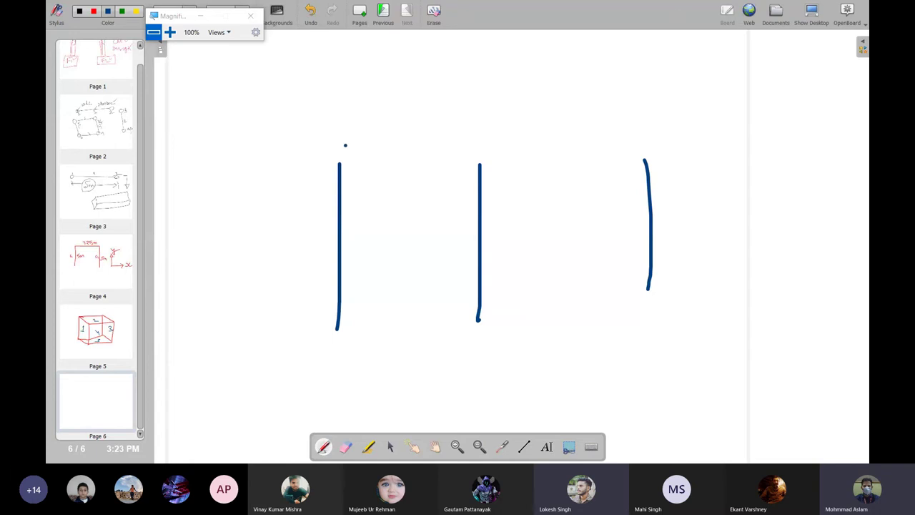
# - Top the posts with loops joined by arches, then erase the whole sketch
pyautogui.moveTo(346, 145)
pyautogui.mouseDown()
pyautogui.moveTo(327, 174)
pyautogui.moveTo(375, 154)
pyautogui.moveTo(336, 147)
pyautogui.mouseUp()
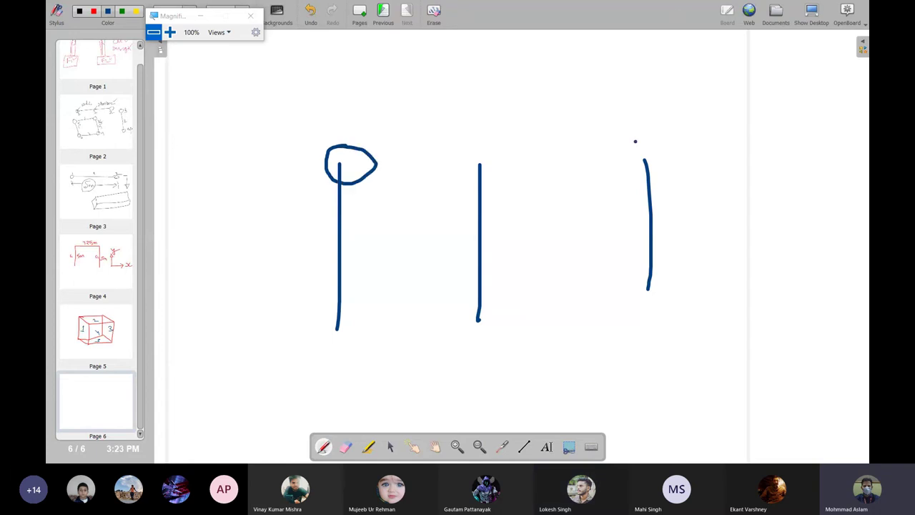
pyautogui.moveTo(635, 141)
pyautogui.mouseDown()
pyautogui.moveTo(638, 172)
pyautogui.moveTo(633, 143)
pyautogui.mouseUp()
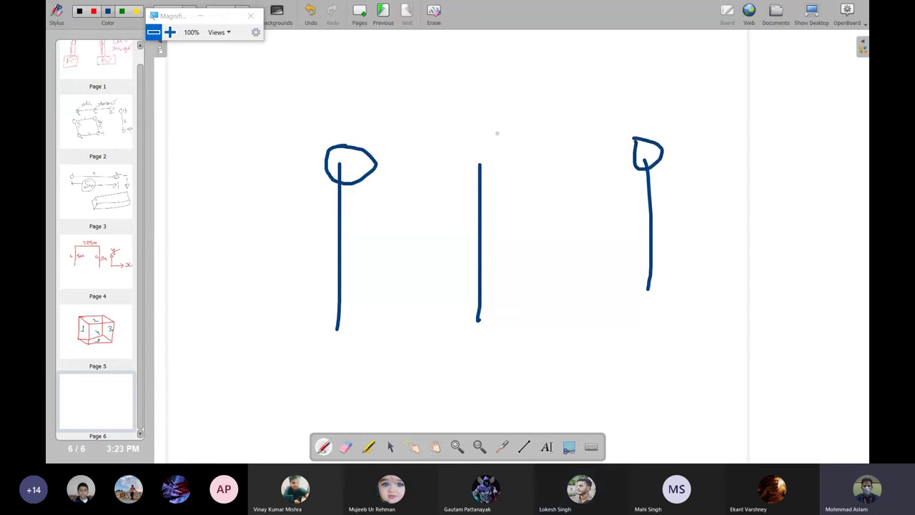
pyautogui.moveTo(497, 133)
pyautogui.mouseDown()
pyautogui.moveTo(474, 183)
pyautogui.moveTo(454, 130)
pyautogui.mouseUp()
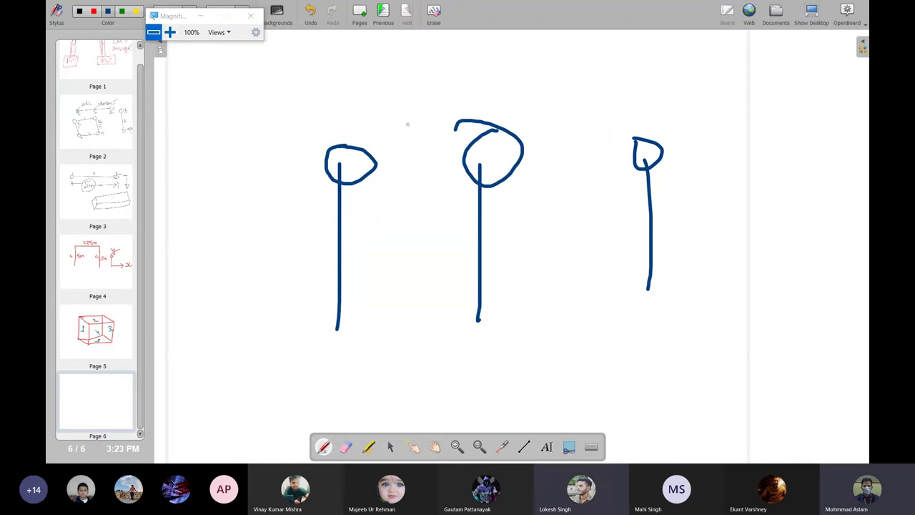
pyautogui.moveTo(360, 151)
pyautogui.mouseDown()
pyautogui.moveTo(466, 146)
pyautogui.moveTo(512, 87)
pyautogui.moveTo(633, 143)
pyautogui.mouseUp()
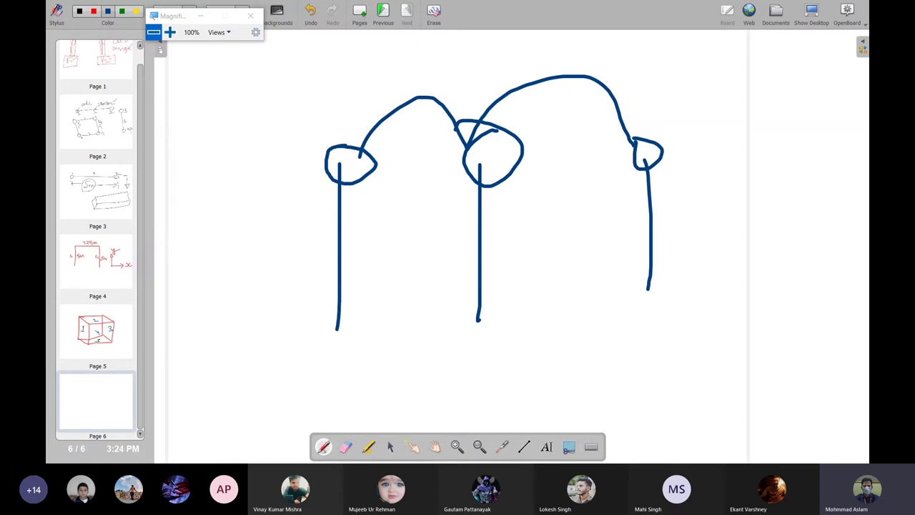
pyautogui.click(346, 446)
pyautogui.moveTo(648, 284)
pyautogui.mouseDown()
pyautogui.moveTo(558, 321)
pyautogui.moveTo(341, 286)
pyautogui.moveTo(429, 142)
pyautogui.moveTo(434, 115)
pyautogui.moveTo(589, 180)
pyautogui.moveTo(684, 140)
pyautogui.moveTo(658, 150)
pyautogui.mouseUp()
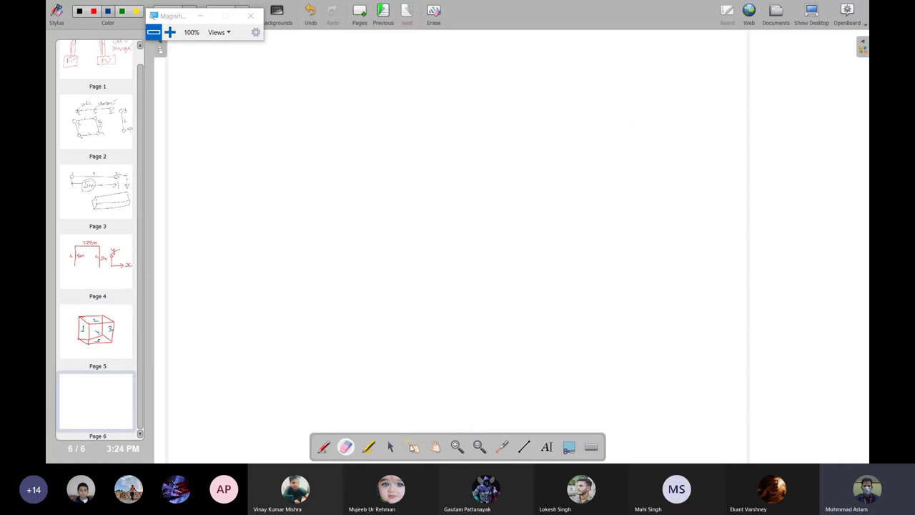
# - Draw two side-by-side blue rectangles with small squares at the corners and junctions
pyautogui.click(323, 447)
pyautogui.moveTo(353, 124)
pyautogui.mouseDown()
pyautogui.moveTo(361, 307)
pyautogui.moveTo(577, 160)
pyautogui.moveTo(454, 117)
pyautogui.moveTo(353, 125)
pyautogui.mouseUp()
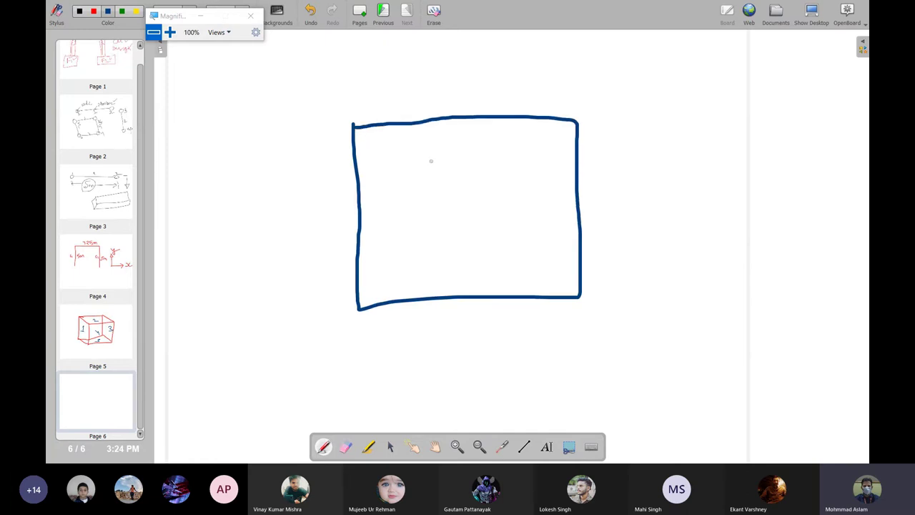
pyautogui.moveTo(348, 114)
pyautogui.mouseDown()
pyautogui.moveTo(346, 145)
pyautogui.moveTo(378, 117)
pyautogui.moveTo(343, 116)
pyautogui.mouseUp()
pyautogui.moveTo(561, 103)
pyautogui.mouseDown()
pyautogui.moveTo(552, 130)
pyautogui.moveTo(580, 109)
pyautogui.moveTo(571, 103)
pyautogui.moveTo(696, 115)
pyautogui.moveTo(695, 125)
pyautogui.moveTo(728, 94)
pyautogui.moveTo(686, 104)
pyautogui.mouseUp()
pyautogui.moveTo(583, 301)
pyautogui.mouseDown()
pyautogui.moveTo(734, 292)
pyautogui.moveTo(718, 294)
pyautogui.moveTo(727, 304)
pyautogui.mouseUp()
pyautogui.moveTo(722, 125); pyautogui.dragTo(732, 287)
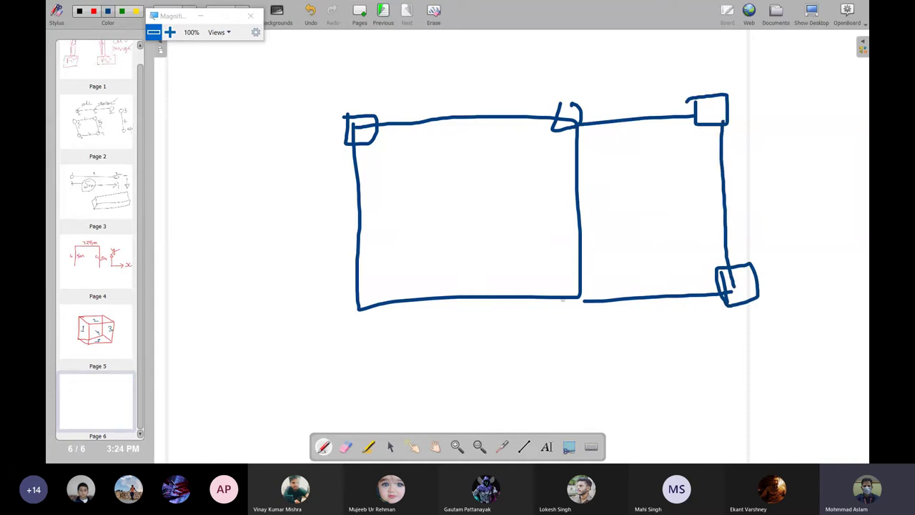
pyautogui.moveTo(569, 279)
pyautogui.mouseDown()
pyautogui.moveTo(574, 323)
pyautogui.moveTo(599, 322)
pyautogui.moveTo(571, 323)
pyautogui.mouseUp()
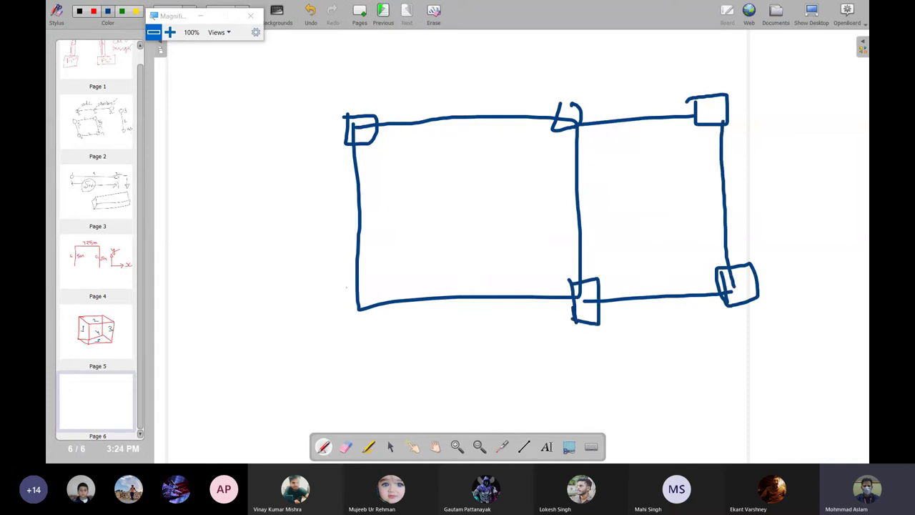
pyautogui.moveTo(349, 286)
pyautogui.mouseDown()
pyautogui.moveTo(348, 327)
pyautogui.moveTo(380, 286)
pyautogui.moveTo(353, 323)
pyautogui.mouseUp()
pyautogui.moveTo(341, 323); pyautogui.dragTo(349, 319)
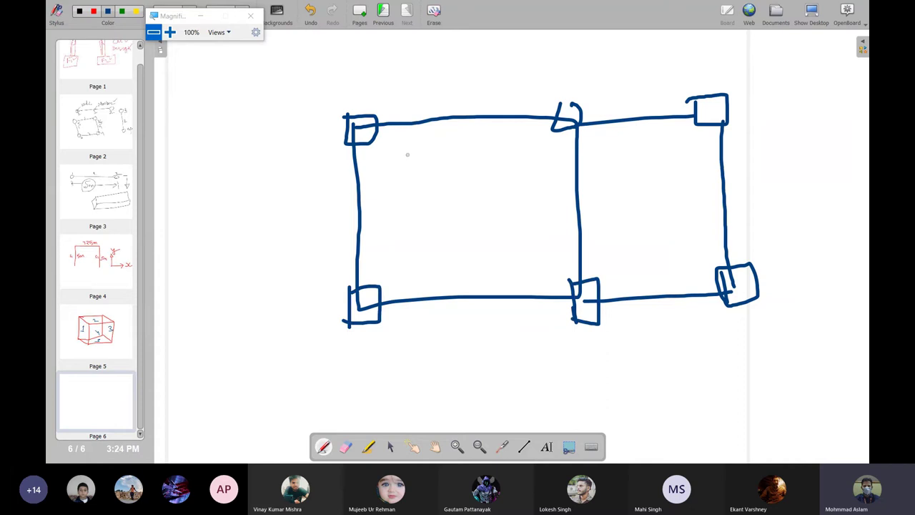
# - Write K and R inside the two bays, then erase both letters
pyautogui.moveTo(404, 170)
pyautogui.mouseDown()
pyautogui.moveTo(414, 207)
pyautogui.moveTo(449, 215)
pyautogui.mouseUp()
pyautogui.moveTo(635, 160)
pyautogui.mouseDown()
pyautogui.moveTo(642, 200)
pyautogui.moveTo(664, 189)
pyautogui.mouseUp()
pyautogui.moveTo(431, 120)
pyautogui.mouseDown()
pyautogui.moveTo(431, 164)
pyautogui.moveTo(494, 118)
pyautogui.mouseUp()
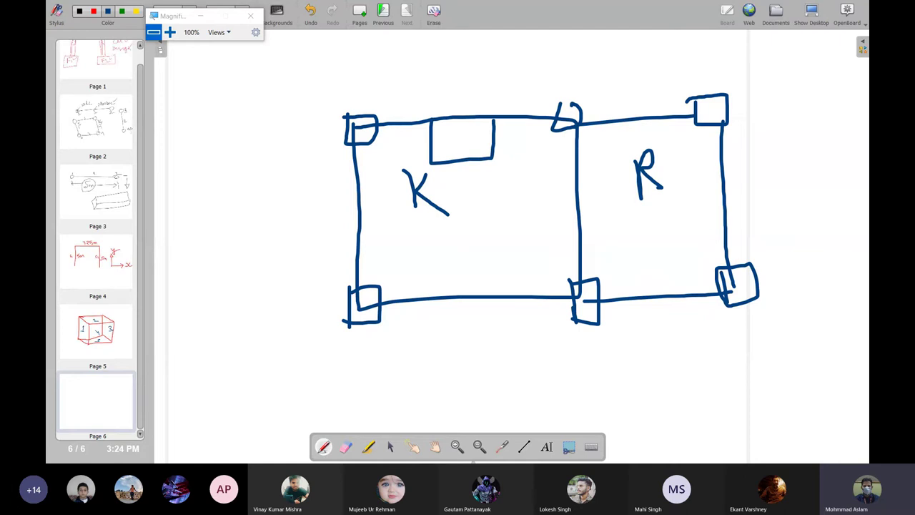
pyautogui.moveTo(207, 16); pyautogui.dragTo(199, 85)
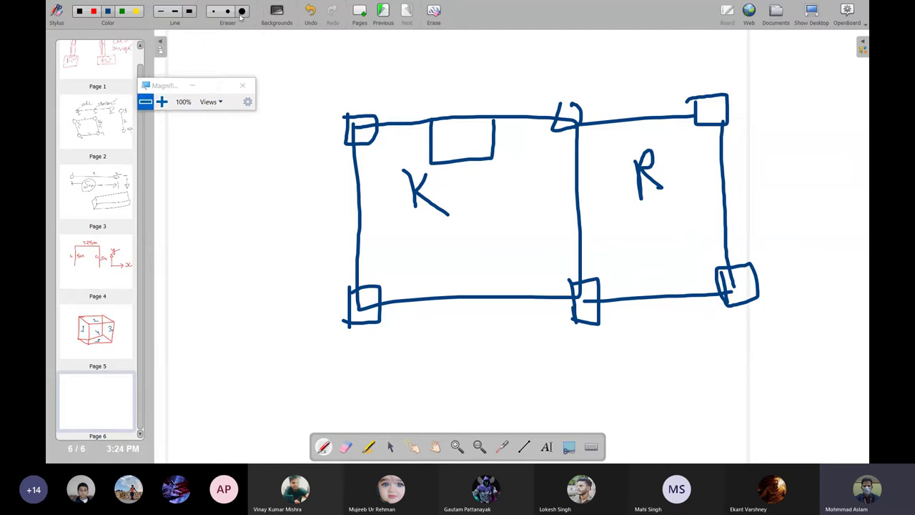
pyautogui.moveTo(482, 192); pyautogui.dragTo(486, 143)
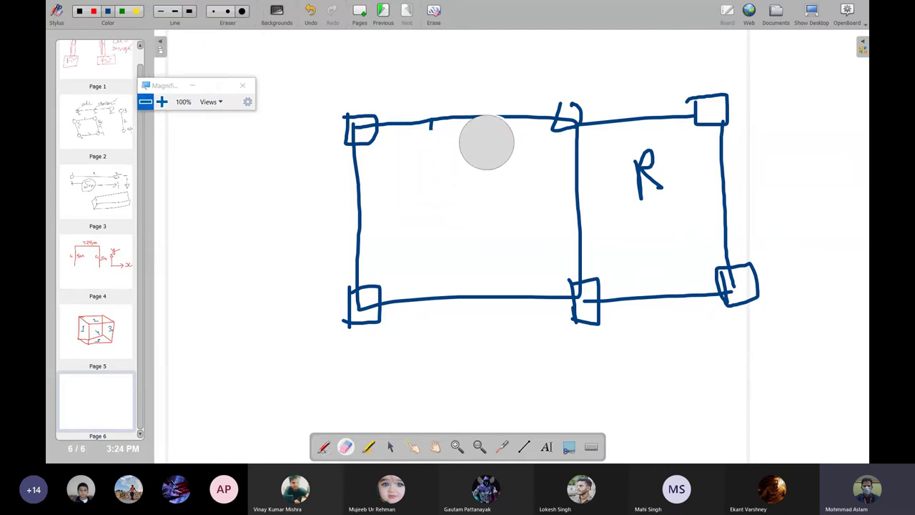
pyautogui.moveTo(621, 216); pyautogui.dragTo(646, 160)
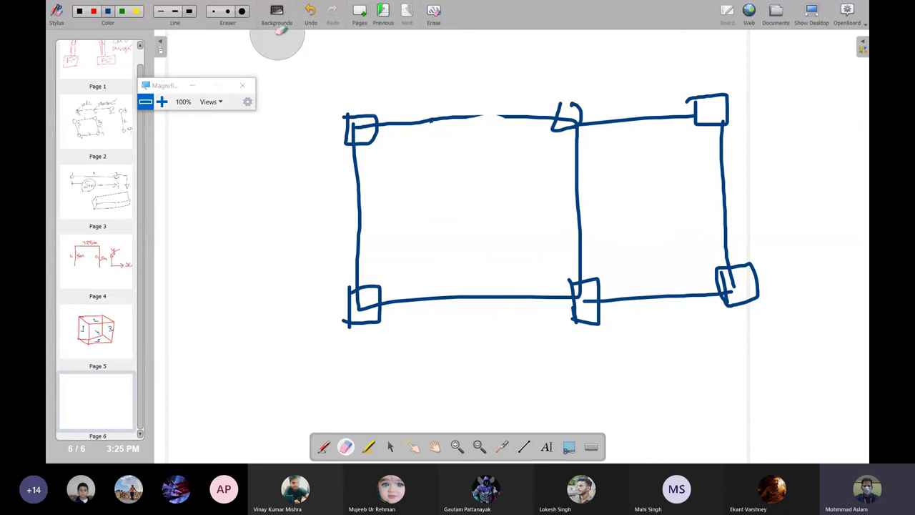
# - Write '1.23 7m' in red above the plan
pyautogui.click(87, 13)
pyautogui.moveTo(418, 64)
pyautogui.mouseDown()
pyautogui.moveTo(422, 90)
pyautogui.moveTo(456, 73)
pyautogui.moveTo(490, 98)
pyautogui.mouseUp()
pyautogui.click(431, 80)
pyautogui.moveTo(526, 58)
pyautogui.mouseDown()
pyautogui.moveTo(540, 79)
pyautogui.moveTo(565, 60)
pyautogui.moveTo(601, 51)
pyautogui.mouseUp()
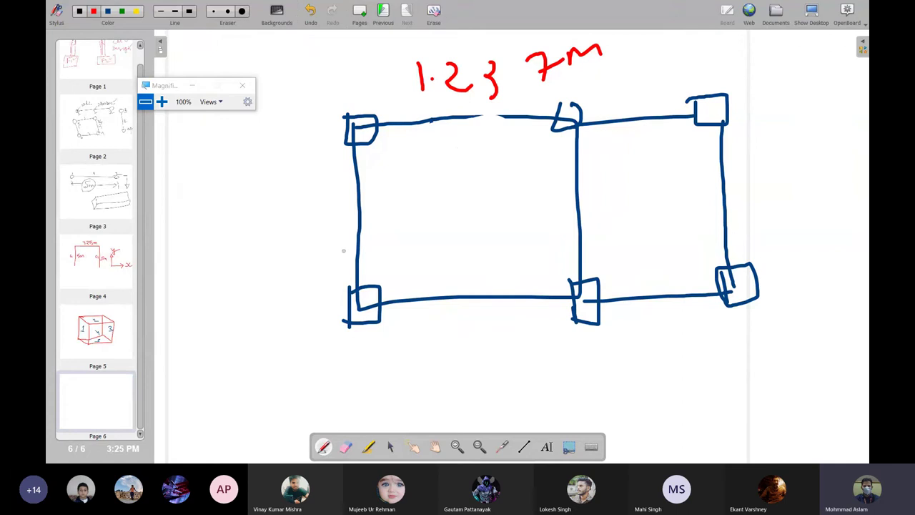
# - Loop the plan in red, add an M side note at left, and circle the top-middle node
pyautogui.moveTo(756, 88); pyautogui.dragTo(744, 179)
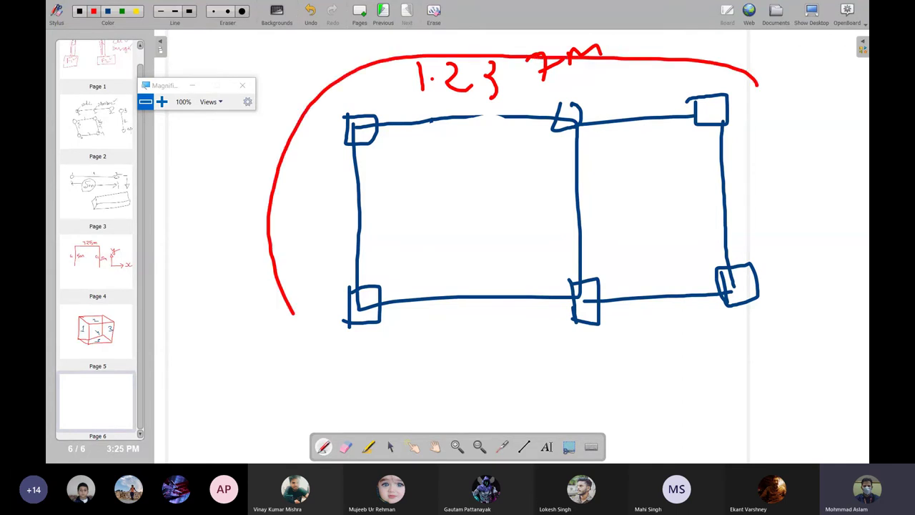
pyautogui.moveTo(274, 239); pyautogui.dragTo(169, 214)
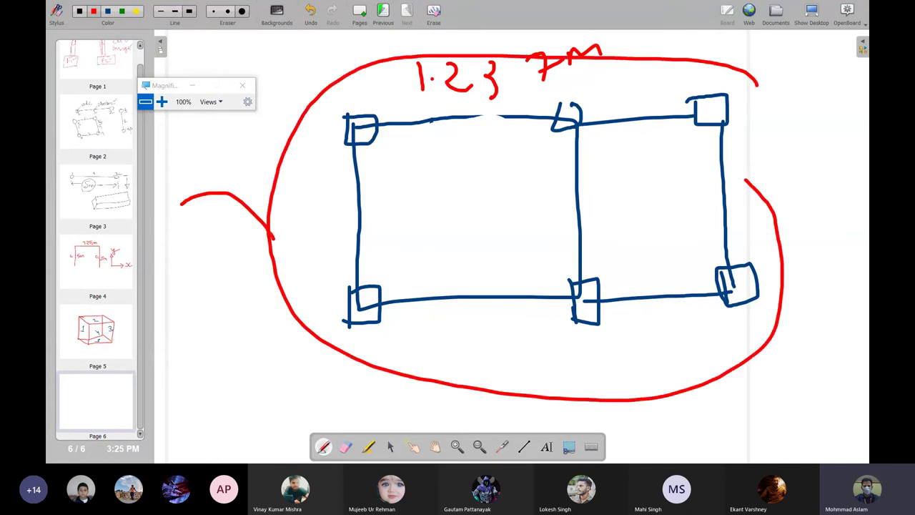
pyautogui.moveTo(174, 268)
pyautogui.mouseDown()
pyautogui.moveTo(172, 282)
pyautogui.moveTo(208, 271)
pyautogui.mouseUp()
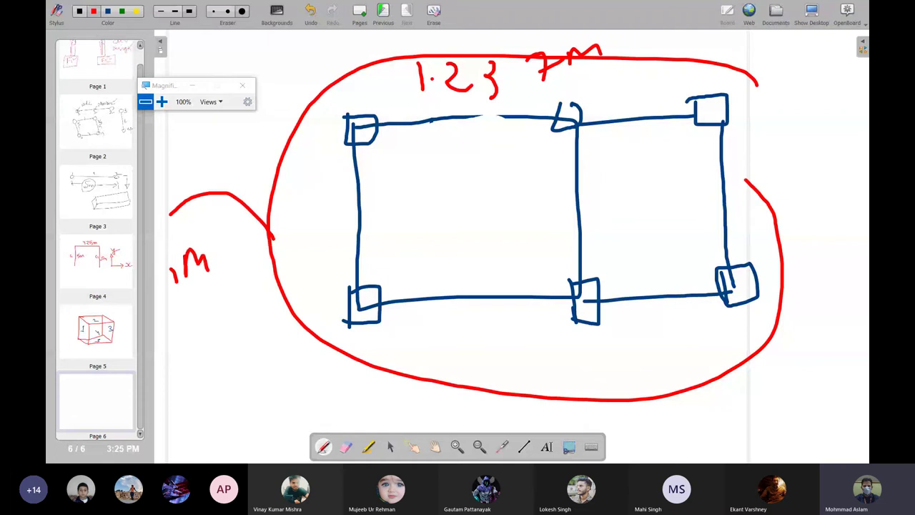
pyautogui.moveTo(216, 230)
pyautogui.mouseDown()
pyautogui.moveTo(224, 285)
pyautogui.moveTo(227, 261)
pyautogui.mouseUp()
pyautogui.moveTo(160, 313); pyautogui.dragTo(152, 272)
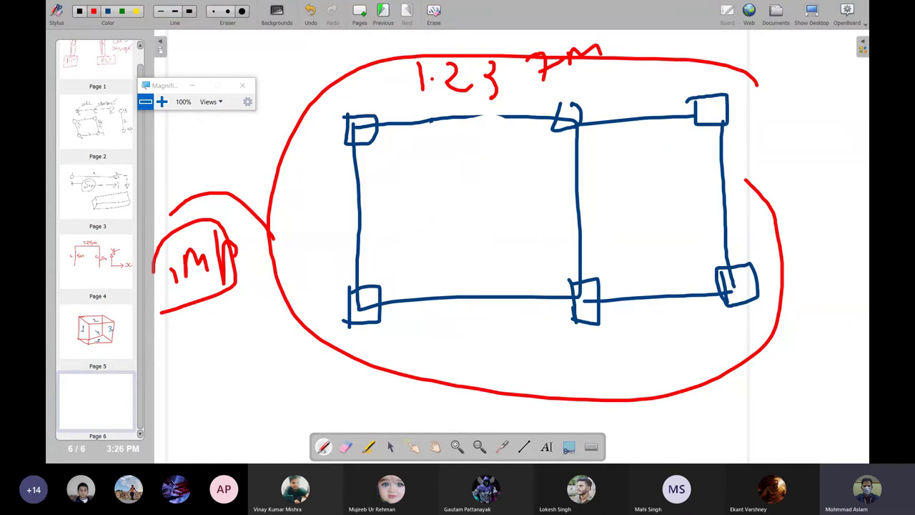
pyautogui.moveTo(580, 105)
pyautogui.mouseDown()
pyautogui.moveTo(542, 104)
pyautogui.moveTo(591, 128)
pyautogui.moveTo(581, 92)
pyautogui.mouseUp()
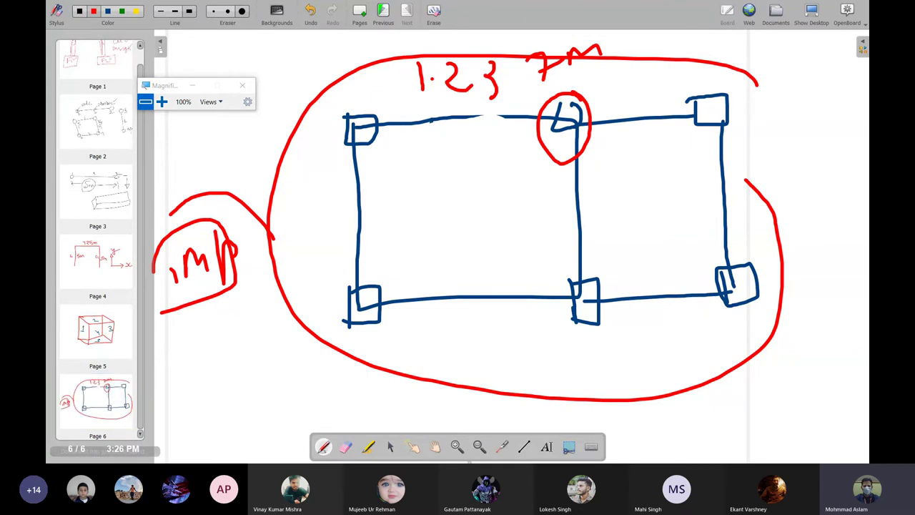
# - Erase the annotated blue-and-red plan sketch from page 6
pyautogui.click(345, 446)
pyautogui.moveTo(379, 363)
pyautogui.mouseDown()
pyautogui.moveTo(175, 204)
pyautogui.moveTo(302, 238)
pyautogui.moveTo(316, 348)
pyautogui.moveTo(445, 383)
pyautogui.moveTo(619, 333)
pyautogui.moveTo(443, 299)
pyautogui.moveTo(623, 243)
pyautogui.moveTo(676, 121)
pyautogui.moveTo(553, 86)
pyautogui.moveTo(266, 94)
pyautogui.moveTo(465, 190)
pyautogui.moveTo(417, 93)
pyautogui.moveTo(548, 205)
pyautogui.moveTo(527, 173)
pyautogui.mouseUp()
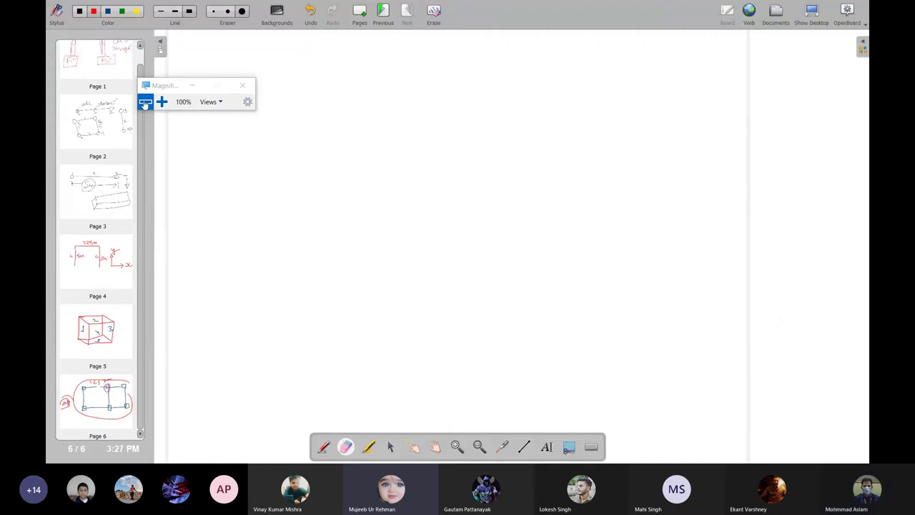
# - Close the magnifier and draw a red frame with three columns under the top beam
pyautogui.click(196, 85)
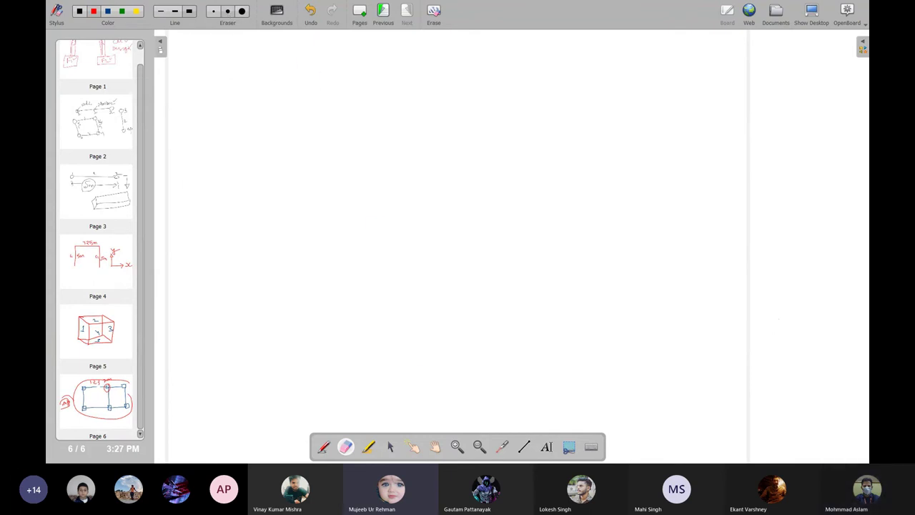
pyautogui.click(325, 447)
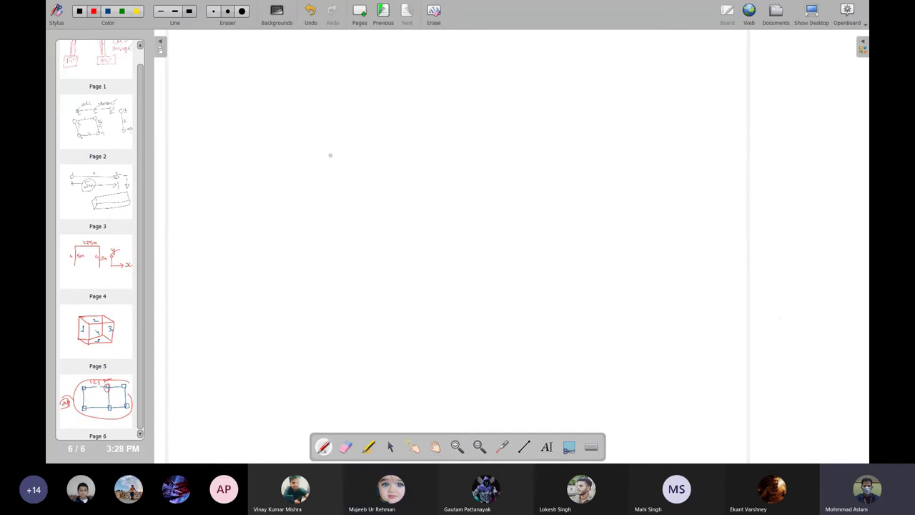
pyautogui.moveTo(330, 155); pyautogui.dragTo(338, 322)
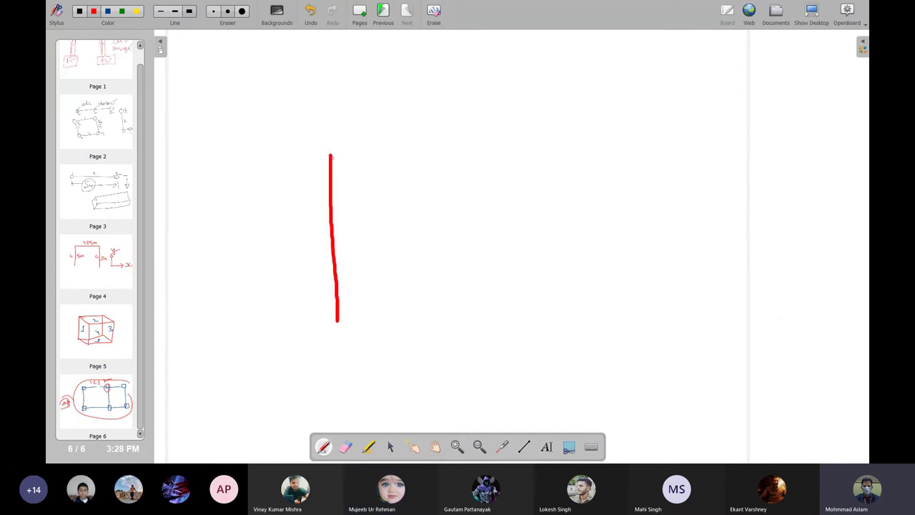
pyautogui.moveTo(331, 155)
pyautogui.mouseDown()
pyautogui.moveTo(599, 147)
pyautogui.moveTo(619, 307)
pyautogui.mouseUp()
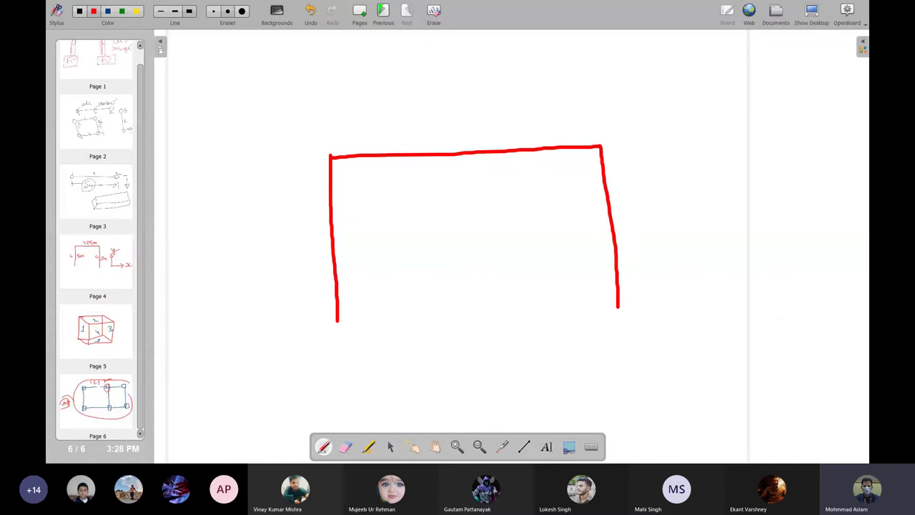
pyautogui.moveTo(459, 153)
pyautogui.mouseDown()
pyautogui.moveTo(478, 236)
pyautogui.moveTo(480, 303)
pyautogui.mouseUp()
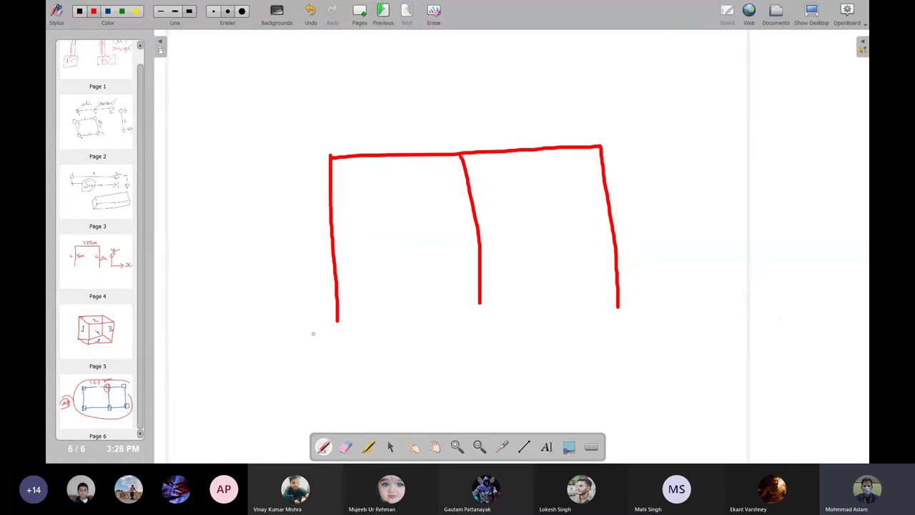
# - Add hatched fixed supports under all three columns and label moment M at the top-left corner
pyautogui.moveTo(313, 328)
pyautogui.mouseDown()
pyautogui.moveTo(366, 323)
pyautogui.moveTo(311, 346)
pyautogui.moveTo(326, 354)
pyautogui.mouseUp()
pyautogui.moveTo(364, 323); pyautogui.dragTo(361, 340)
pyautogui.moveTo(465, 306)
pyautogui.mouseDown()
pyautogui.moveTo(503, 299)
pyautogui.moveTo(466, 323)
pyautogui.mouseUp()
pyautogui.moveTo(492, 303)
pyautogui.mouseDown()
pyautogui.moveTo(486, 316)
pyautogui.moveTo(511, 311)
pyautogui.mouseUp()
pyautogui.moveTo(612, 313)
pyautogui.mouseDown()
pyautogui.moveTo(634, 303)
pyautogui.moveTo(601, 326)
pyautogui.mouseUp()
pyautogui.moveTo(619, 312); pyautogui.dragTo(596, 339)
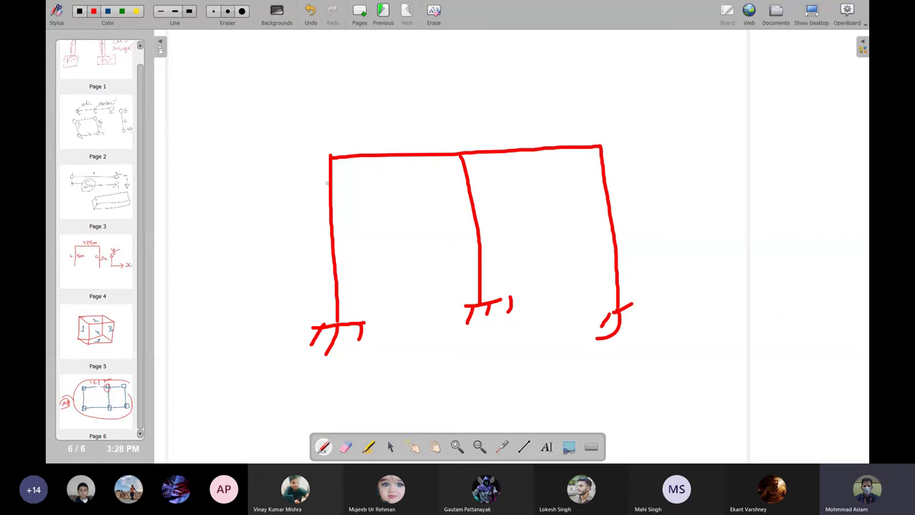
pyautogui.moveTo(326, 178)
pyautogui.mouseDown()
pyautogui.moveTo(311, 143)
pyautogui.moveTo(327, 89)
pyautogui.moveTo(349, 97)
pyautogui.moveTo(379, 83)
pyautogui.mouseUp()
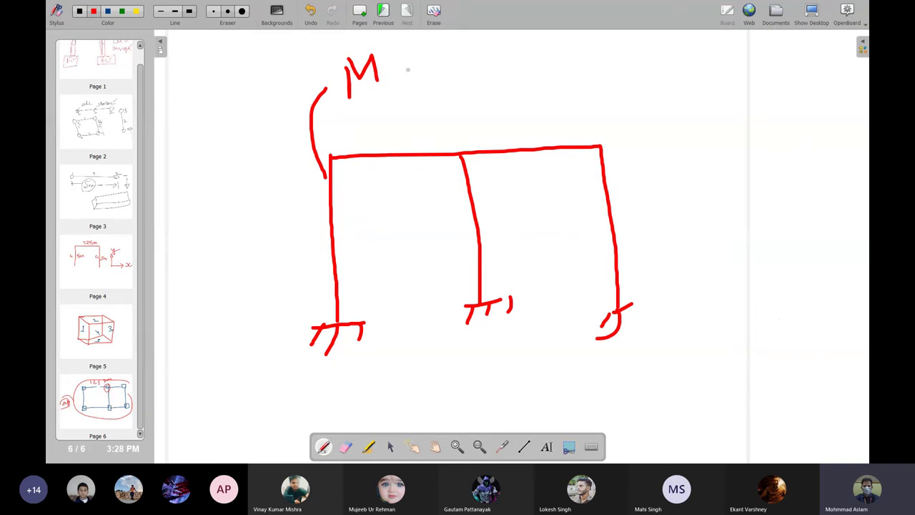
# - Write '= ?' after the M label above the frame
pyautogui.moveTo(402, 63)
pyautogui.mouseDown()
pyautogui.moveTo(428, 54)
pyautogui.moveTo(459, 63)
pyautogui.mouseUp()
pyautogui.moveTo(489, 35); pyautogui.dragTo(500, 93)
pyautogui.click(503, 99)
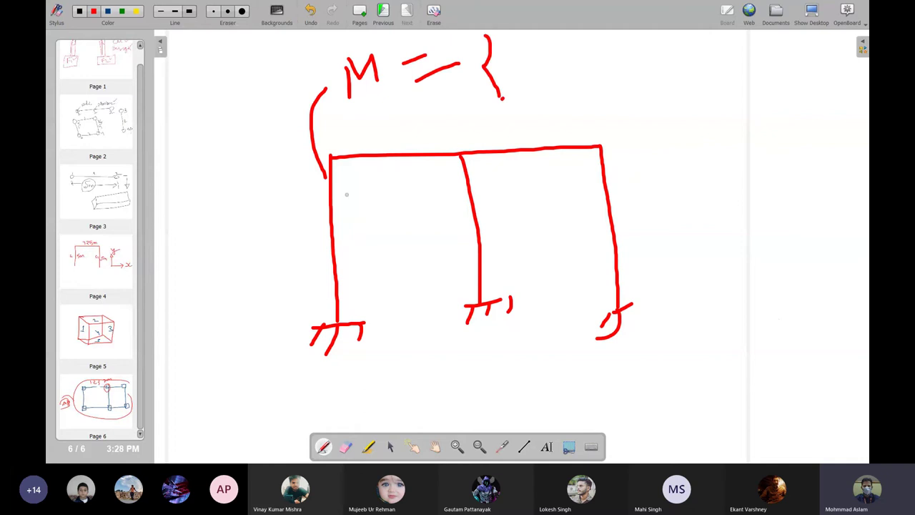
# - Draw a height dimension line left of the frame with a label beside it
pyautogui.moveTo(312, 157); pyautogui.dragTo(315, 320)
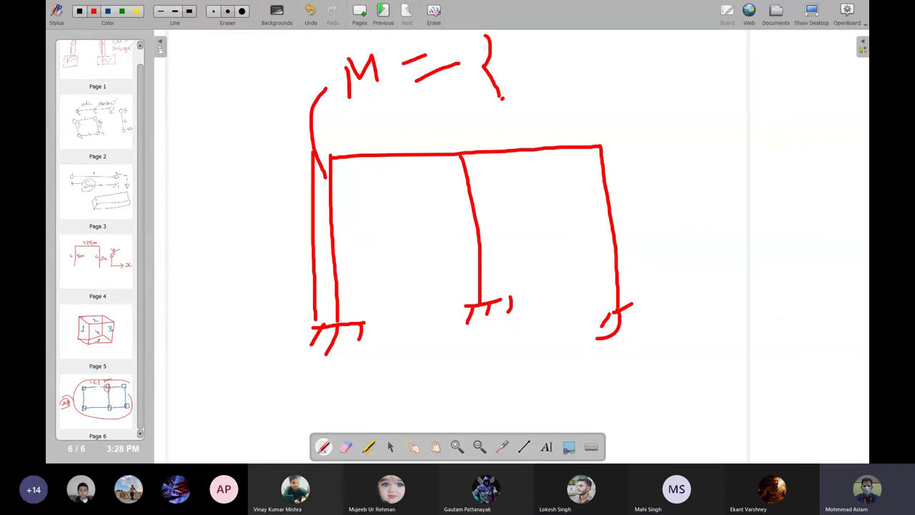
pyautogui.moveTo(315, 150)
pyautogui.mouseDown()
pyautogui.moveTo(333, 131)
pyautogui.moveTo(343, 138)
pyautogui.moveTo(345, 323)
pyautogui.mouseUp()
pyautogui.moveTo(228, 159)
pyautogui.mouseDown()
pyautogui.moveTo(272, 151)
pyautogui.moveTo(243, 355)
pyautogui.moveTo(238, 344)
pyautogui.moveTo(271, 343)
pyautogui.mouseUp()
pyautogui.moveTo(201, 212); pyautogui.dragTo(223, 243)
pyautogui.moveTo(236, 197); pyautogui.dragTo(239, 255)
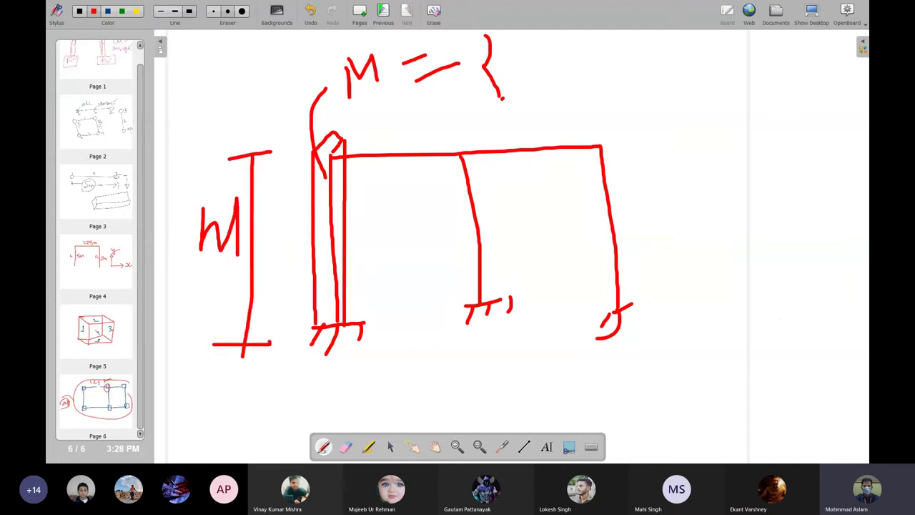
pyautogui.moveTo(241, 219); pyautogui.dragTo(273, 209)
# - Complete the question mark, double-underline M, and begin a 3-D column at right
pyautogui.moveTo(471, 50); pyautogui.dragTo(489, 35)
pyautogui.moveTo(357, 112); pyautogui.dragTo(393, 89)
pyautogui.moveTo(359, 116); pyautogui.dragTo(395, 94)
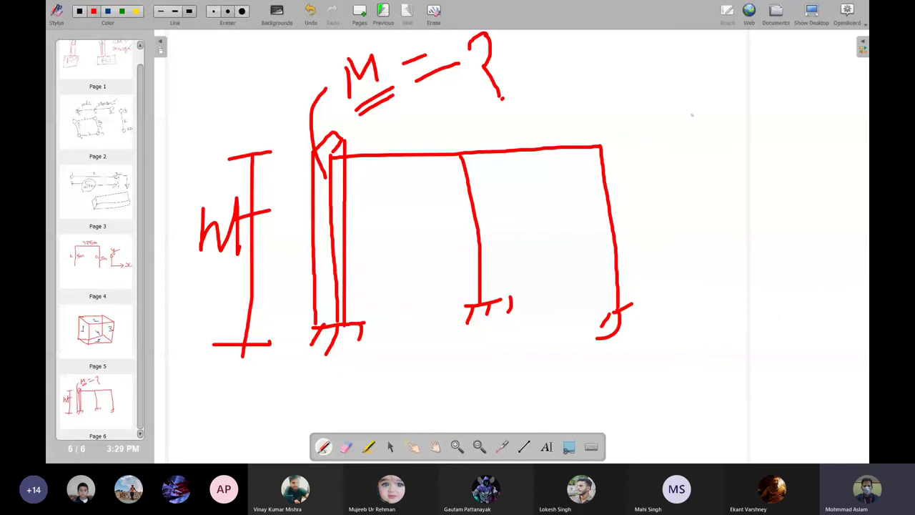
pyautogui.moveTo(663, 140)
pyautogui.mouseDown()
pyautogui.moveTo(787, 135)
pyautogui.moveTo(736, 178)
pyautogui.moveTo(665, 137)
pyautogui.moveTo(666, 382)
pyautogui.mouseUp()
# - Draw the prism's vertical edges, hatch its top face, and add a load arrow and height line
pyautogui.moveTo(730, 188); pyautogui.dragTo(721, 381)
pyautogui.moveTo(788, 138); pyautogui.dragTo(781, 363)
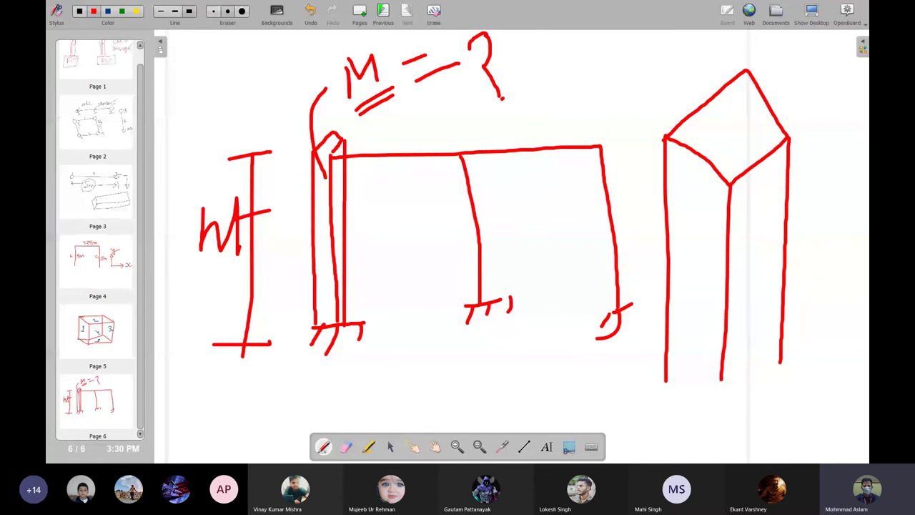
pyautogui.moveTo(726, 90)
pyautogui.mouseDown()
pyautogui.moveTo(703, 126)
pyautogui.moveTo(715, 148)
pyautogui.mouseUp()
pyautogui.moveTo(779, 102); pyautogui.dragTo(748, 159)
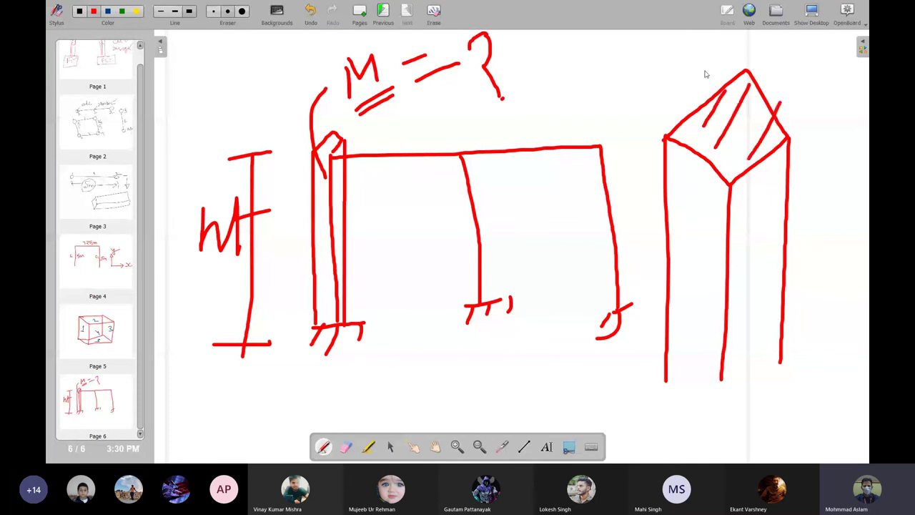
pyautogui.moveTo(697, 32); pyautogui.dragTo(691, 93)
pyautogui.moveTo(799, 130)
pyautogui.mouseDown()
pyautogui.moveTo(831, 121)
pyautogui.moveTo(800, 362)
pyautogui.moveTo(814, 353)
pyautogui.mouseUp()
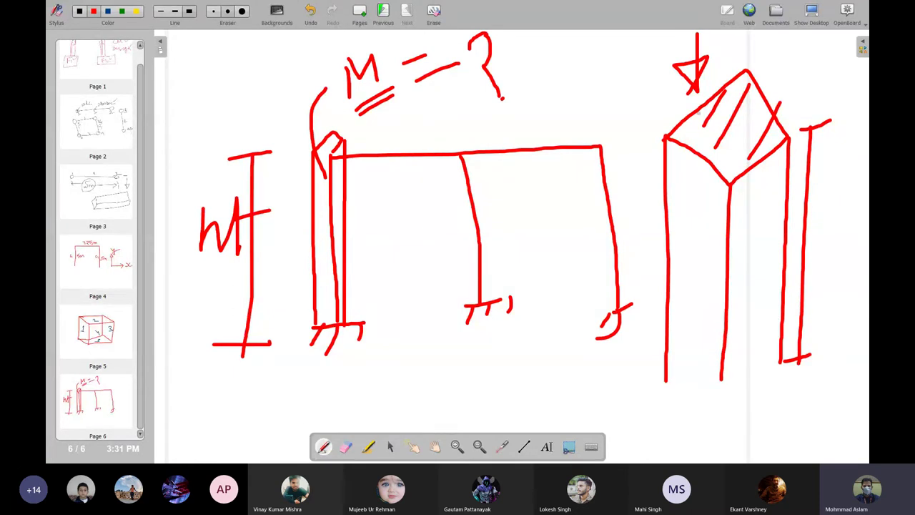
# - Add more hatching to the prism's top face, then add blank page 7
pyautogui.moveTo(709, 105); pyautogui.dragTo(686, 147)
pyautogui.moveTo(735, 86); pyautogui.dragTo(706, 170)
pyautogui.moveTo(765, 99)
pyautogui.mouseDown()
pyautogui.moveTo(732, 172)
pyautogui.moveTo(753, 164)
pyautogui.mouseUp()
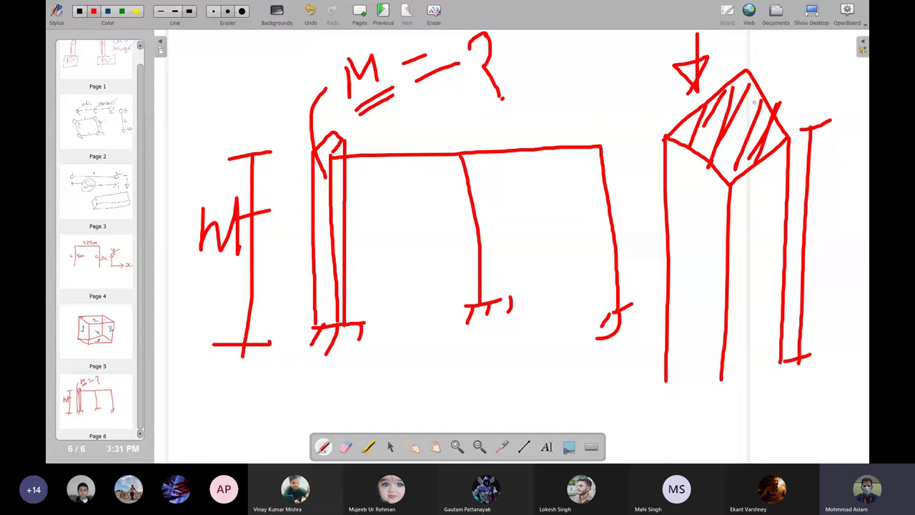
pyautogui.click(358, 14)
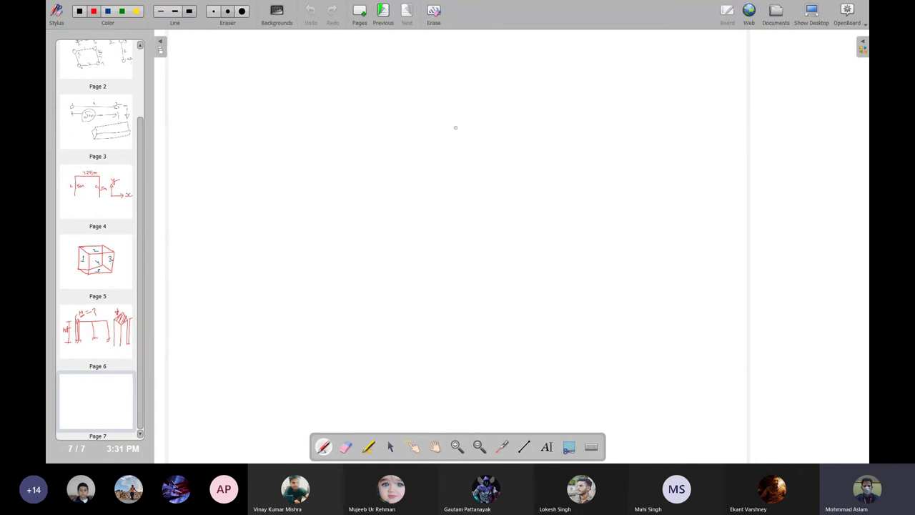
pyautogui.moveTo(442, 126)
pyautogui.mouseDown()
pyautogui.moveTo(437, 302)
pyautogui.moveTo(447, 116)
pyautogui.moveTo(507, 163)
pyautogui.moveTo(509, 301)
pyautogui.moveTo(443, 294)
pyautogui.mouseUp()
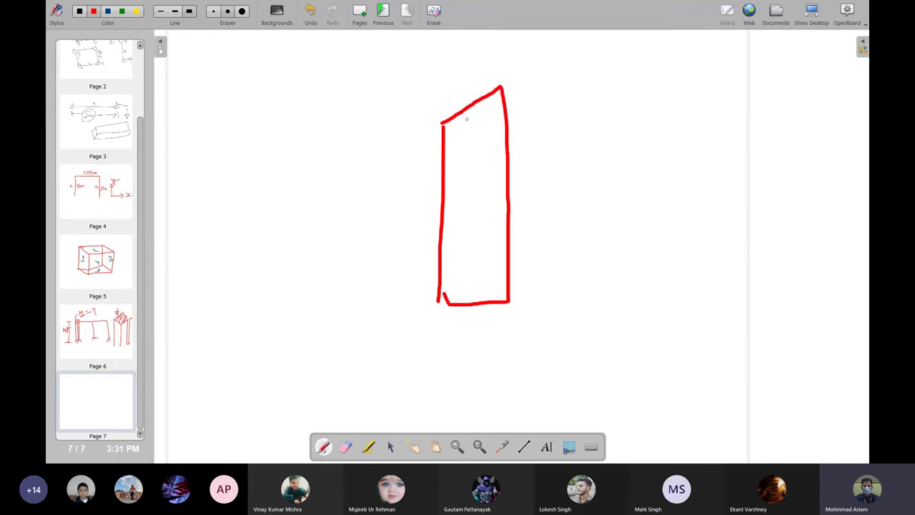
pyautogui.moveTo(472, 47); pyautogui.dragTo(472, 94)
pyautogui.moveTo(458, 68)
pyautogui.mouseDown()
pyautogui.moveTo(471, 93)
pyautogui.moveTo(485, 75)
pyautogui.moveTo(472, 96)
pyautogui.mouseUp()
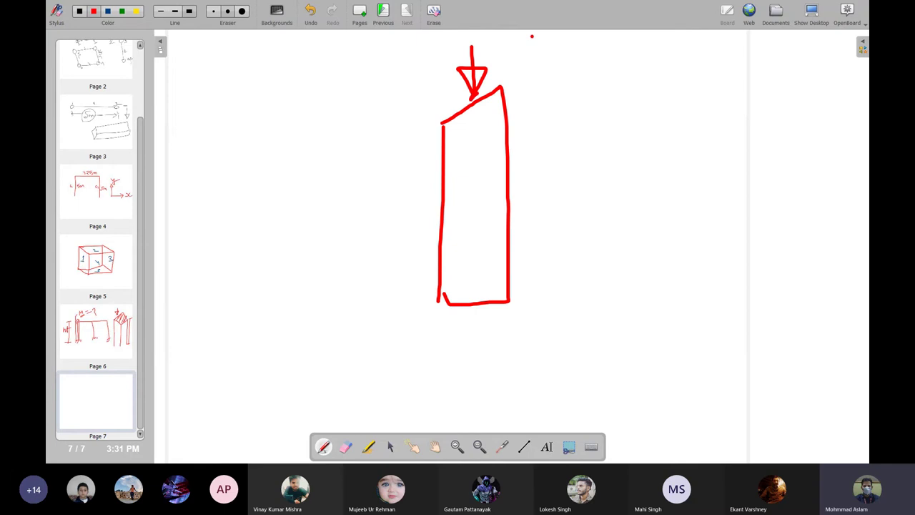
pyautogui.moveTo(546, 34)
pyautogui.mouseDown()
pyautogui.moveTo(531, 54)
pyautogui.moveTo(538, 74)
pyautogui.moveTo(565, 77)
pyautogui.mouseUp()
pyautogui.moveTo(581, 32)
pyautogui.mouseDown()
pyautogui.moveTo(569, 57)
pyautogui.moveTo(579, 71)
pyautogui.mouseUp()
pyautogui.moveTo(593, 72)
pyautogui.mouseDown()
pyautogui.moveTo(593, 40)
pyautogui.moveTo(605, 56)
pyautogui.moveTo(628, 41)
pyautogui.mouseUp()
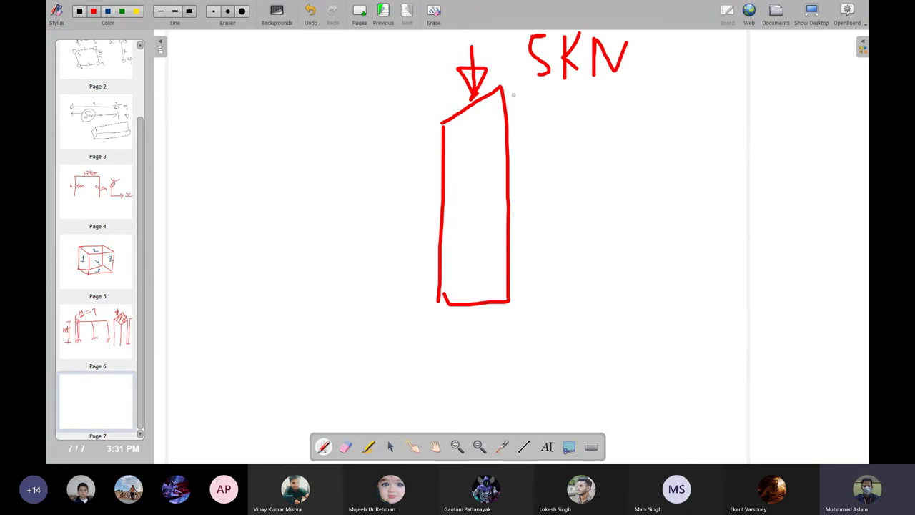
pyautogui.moveTo(512, 95); pyautogui.dragTo(502, 299)
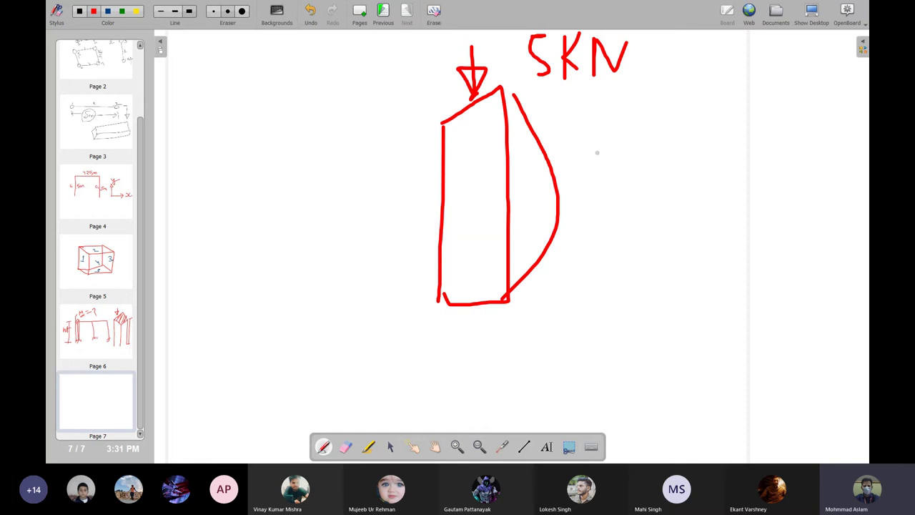
pyautogui.moveTo(600, 114)
pyautogui.mouseDown()
pyautogui.moveTo(598, 182)
pyautogui.moveTo(664, 168)
pyautogui.moveTo(607, 111)
pyautogui.moveTo(602, 117)
pyautogui.mouseUp()
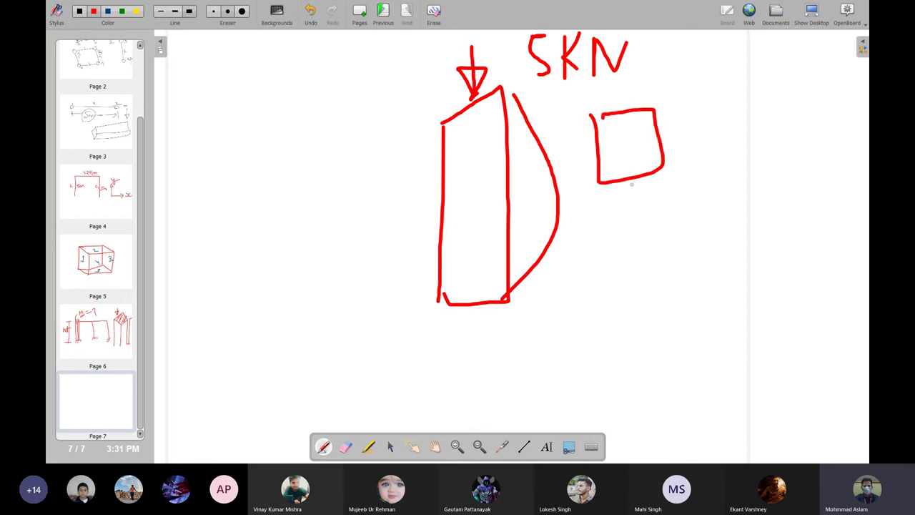
pyautogui.moveTo(632, 186); pyautogui.dragTo(624, 219)
pyautogui.moveTo(697, 123); pyautogui.dragTo(698, 143)
pyautogui.moveTo(700, 94); pyautogui.dragTo(714, 164)
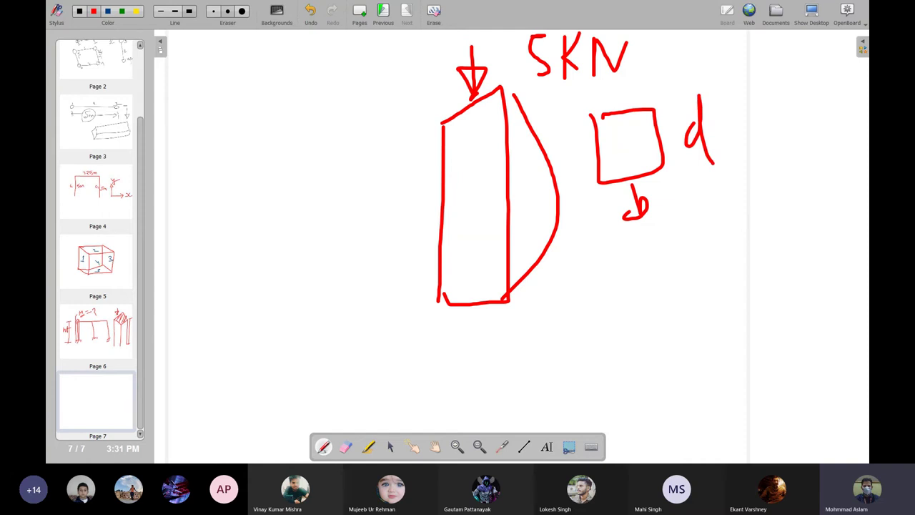
pyautogui.click(242, 11)
pyautogui.moveTo(572, 95)
pyautogui.mouseDown()
pyautogui.moveTo(444, 72)
pyautogui.moveTo(400, 81)
pyautogui.moveTo(641, 200)
pyautogui.moveTo(605, 250)
pyautogui.moveTo(703, 218)
pyautogui.mouseUp()
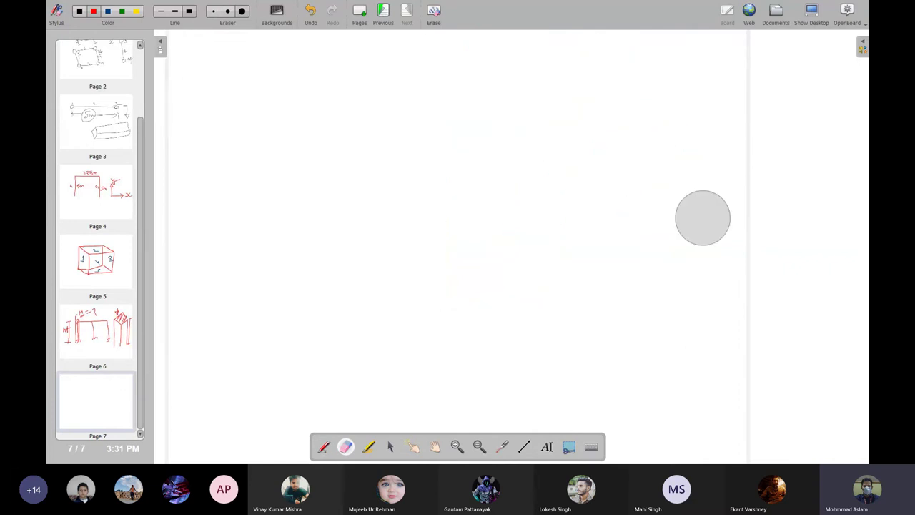
# - Write the design code 'IS 456:2000' in red at the top of page 7
pyautogui.click(189, 11)
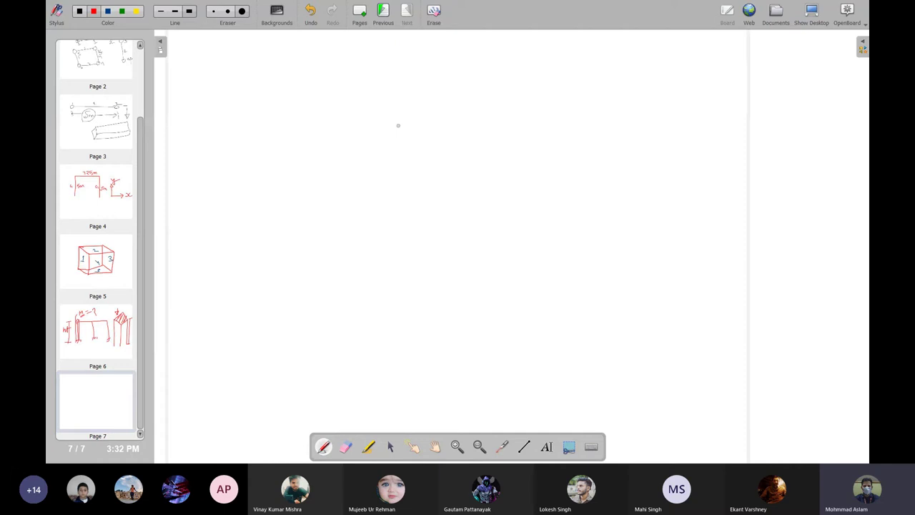
pyautogui.moveTo(433, 74); pyautogui.dragTo(420, 122)
pyautogui.moveTo(479, 77); pyautogui.dragTo(500, 139)
pyautogui.moveTo(534, 86)
pyautogui.mouseDown()
pyautogui.moveTo(562, 73)
pyautogui.moveTo(529, 135)
pyautogui.mouseUp()
pyautogui.moveTo(592, 80); pyautogui.dragTo(580, 118)
pyautogui.moveTo(627, 82); pyautogui.dragTo(629, 85)
pyautogui.moveTo(632, 118); pyautogui.dragTo(624, 126)
pyautogui.moveTo(654, 89); pyautogui.dragTo(731, 129)
pyautogui.moveTo(736, 89); pyautogui.dragTo(727, 97)
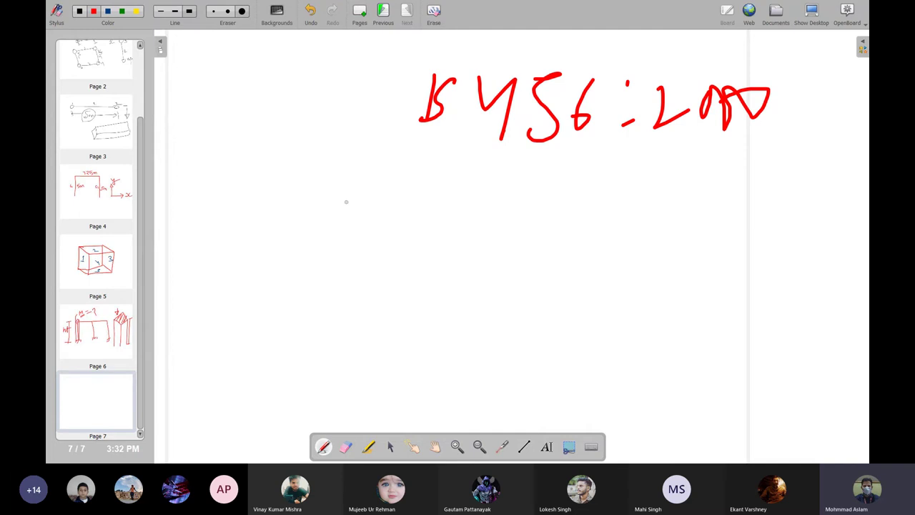
# - Write the 230 mm × second-dimension section size below the code
pyautogui.moveTo(322, 173); pyautogui.dragTo(335, 236)
pyautogui.moveTo(349, 179); pyautogui.dragTo(350, 231)
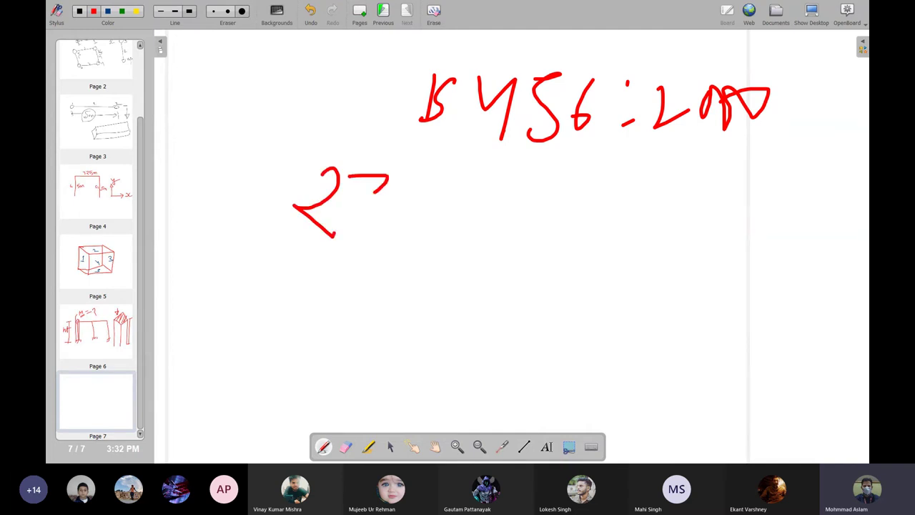
pyautogui.moveTo(411, 188)
pyautogui.mouseDown()
pyautogui.moveTo(436, 202)
pyautogui.moveTo(417, 194)
pyautogui.mouseUp()
pyautogui.moveTo(466, 233)
pyautogui.mouseDown()
pyautogui.moveTo(494, 209)
pyautogui.moveTo(524, 239)
pyautogui.moveTo(569, 238)
pyautogui.mouseUp()
pyautogui.moveTo(637, 205); pyautogui.dragTo(619, 250)
pyautogui.moveTo(602, 204); pyautogui.dragTo(655, 245)
pyautogui.moveTo(687, 196)
pyautogui.mouseDown()
pyautogui.moveTo(677, 215)
pyautogui.moveTo(709, 236)
pyautogui.mouseUp()
pyautogui.moveTo(718, 212)
pyautogui.mouseDown()
pyautogui.moveTo(719, 237)
pyautogui.moveTo(732, 200)
pyautogui.moveTo(745, 230)
pyautogui.moveTo(729, 255)
pyautogui.mouseUp()
pyautogui.moveTo(801, 200); pyautogui.dragTo(798, 203)
pyautogui.moveTo(838, 205)
pyautogui.mouseDown()
pyautogui.moveTo(839, 225)
pyautogui.moveTo(867, 203)
pyautogui.mouseUp()
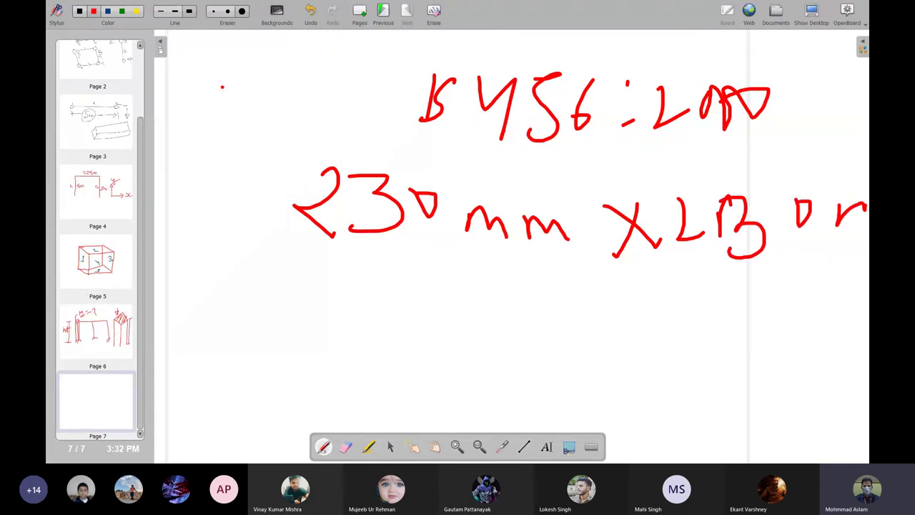
# - Sketch a 3-D column box at the left of the page
pyautogui.moveTo(222, 86)
pyautogui.mouseDown()
pyautogui.moveTo(197, 231)
pyautogui.moveTo(263, 86)
pyautogui.moveTo(268, 218)
pyautogui.moveTo(187, 228)
pyautogui.mouseUp()
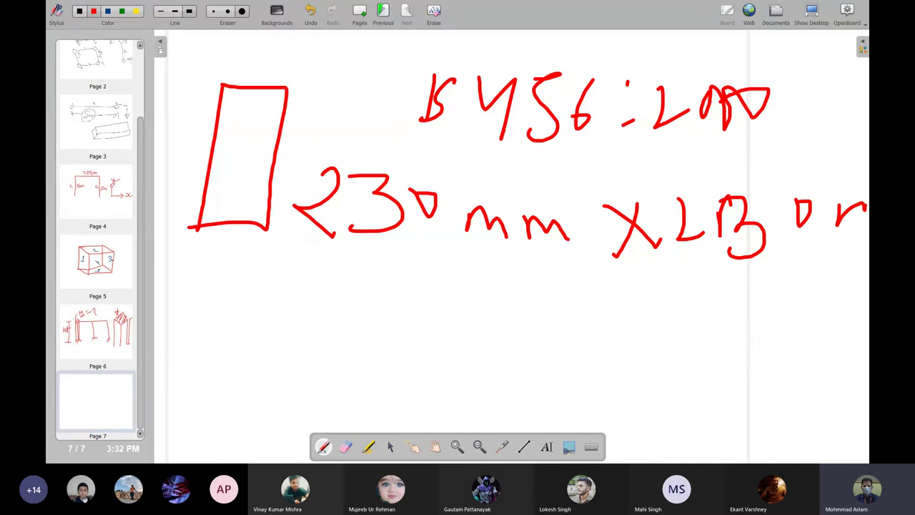
pyautogui.moveTo(221, 84)
pyautogui.mouseDown()
pyautogui.moveTo(282, 50)
pyautogui.moveTo(344, 65)
pyautogui.mouseUp()
pyautogui.moveTo(288, 92)
pyautogui.mouseDown()
pyautogui.moveTo(343, 68)
pyautogui.moveTo(319, 204)
pyautogui.mouseUp()
pyautogui.moveTo(214, 65)
pyautogui.mouseDown()
pyautogui.moveTo(239, 46)
pyautogui.moveTo(323, 63)
pyautogui.mouseUp()
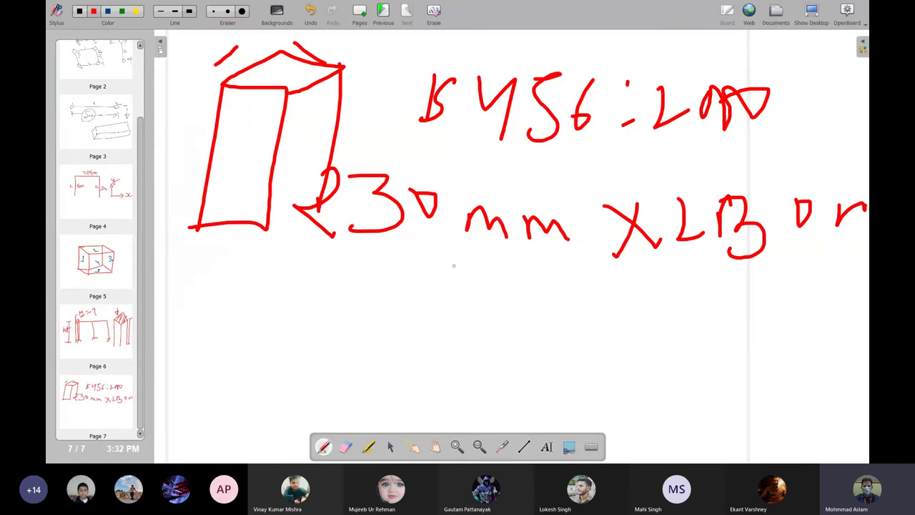
# - Write '300 mm × 3' on a third line with another size note above it
pyautogui.click(315, 287)
pyautogui.moveTo(336, 355); pyautogui.dragTo(319, 357)
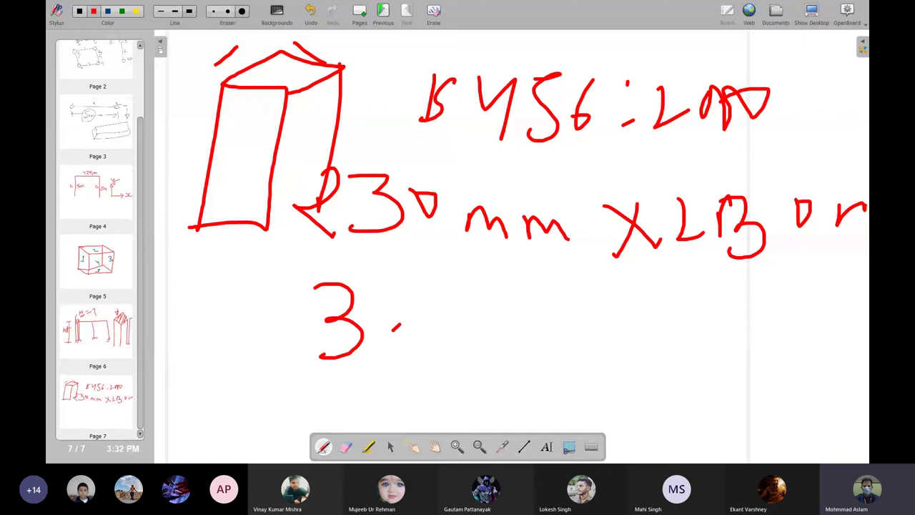
pyautogui.moveTo(402, 326); pyautogui.dragTo(435, 330)
pyautogui.moveTo(490, 349); pyautogui.dragTo(542, 356)
pyautogui.moveTo(557, 357)
pyautogui.mouseDown()
pyautogui.moveTo(567, 332)
pyautogui.moveTo(612, 357)
pyautogui.mouseUp()
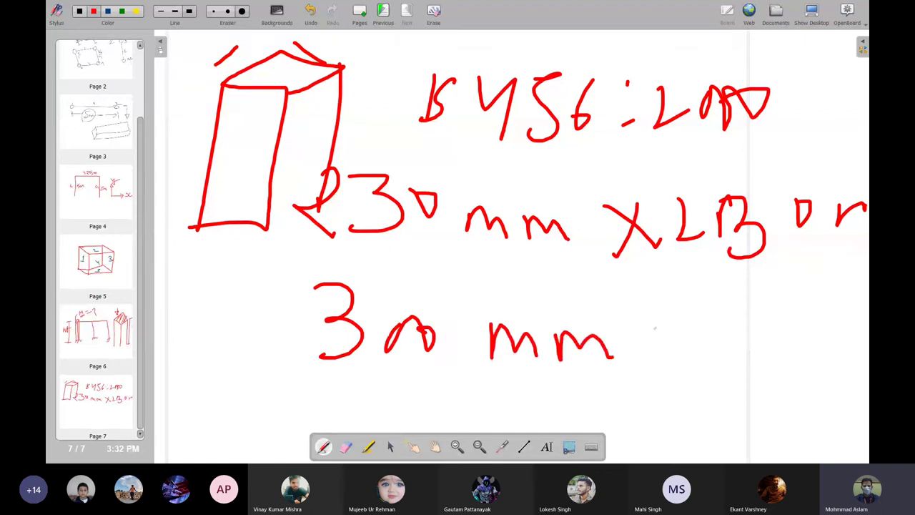
pyautogui.moveTo(646, 319); pyautogui.dragTo(688, 373)
pyautogui.moveTo(662, 331); pyautogui.dragTo(646, 376)
pyautogui.moveTo(714, 318)
pyautogui.mouseDown()
pyautogui.moveTo(699, 357)
pyautogui.moveTo(805, 331)
pyautogui.mouseUp()
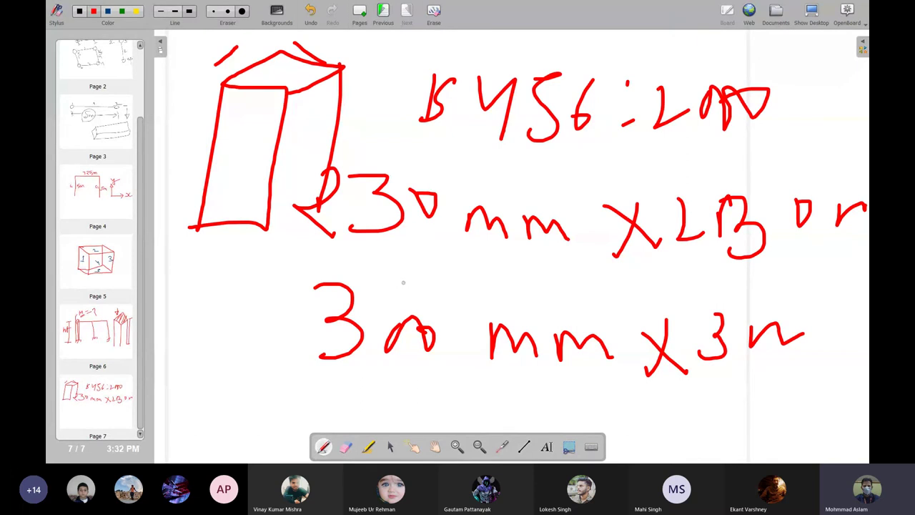
pyautogui.moveTo(433, 269)
pyautogui.mouseDown()
pyautogui.moveTo(422, 304)
pyautogui.moveTo(540, 309)
pyautogui.moveTo(557, 296)
pyautogui.mouseUp()
pyautogui.moveTo(585, 267)
pyautogui.mouseDown()
pyautogui.moveTo(590, 296)
pyautogui.moveTo(661, 290)
pyautogui.mouseUp()
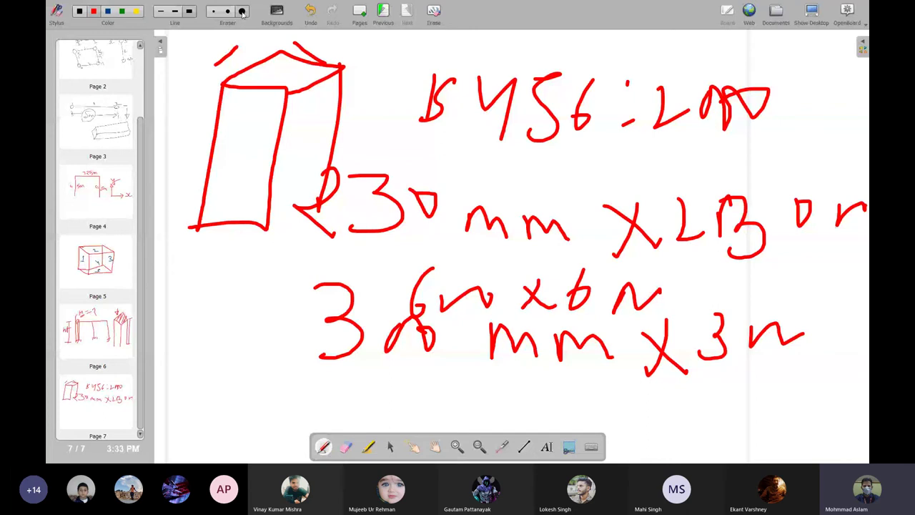
# - Strike out and erase the 230 mm size notes
pyautogui.moveTo(312, 214); pyautogui.dragTo(582, 161)
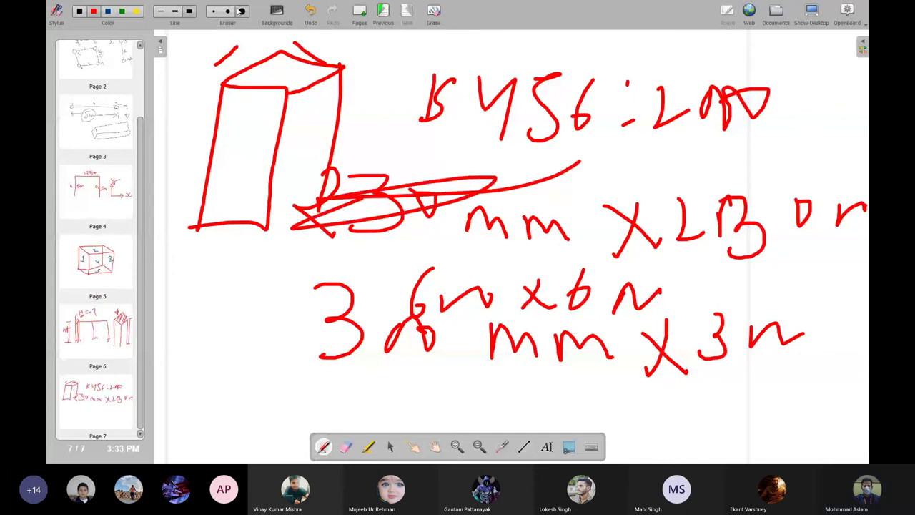
pyautogui.click(241, 12)
pyautogui.moveTo(501, 221)
pyautogui.mouseDown()
pyautogui.moveTo(241, 200)
pyautogui.moveTo(551, 210)
pyautogui.moveTo(760, 272)
pyautogui.moveTo(593, 307)
pyautogui.moveTo(314, 308)
pyautogui.mouseUp()
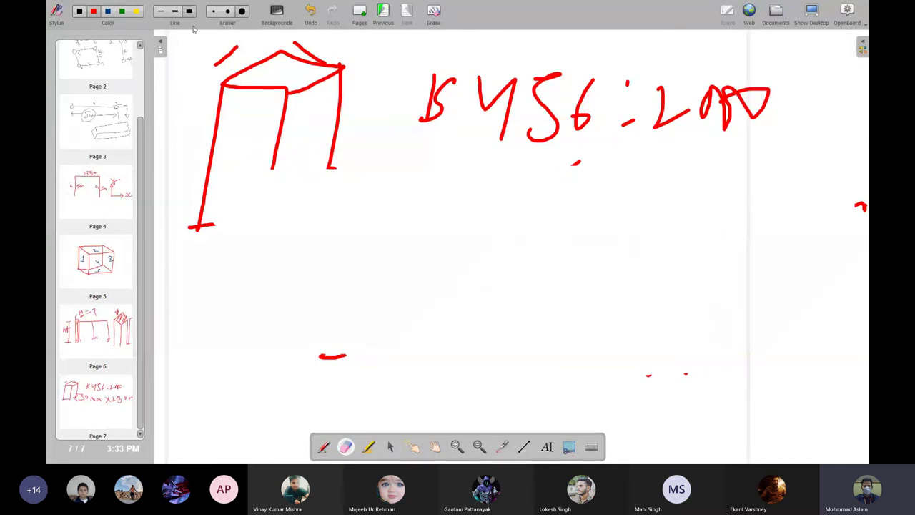
# - Write 230 below the code note with the pen
pyautogui.click(174, 12)
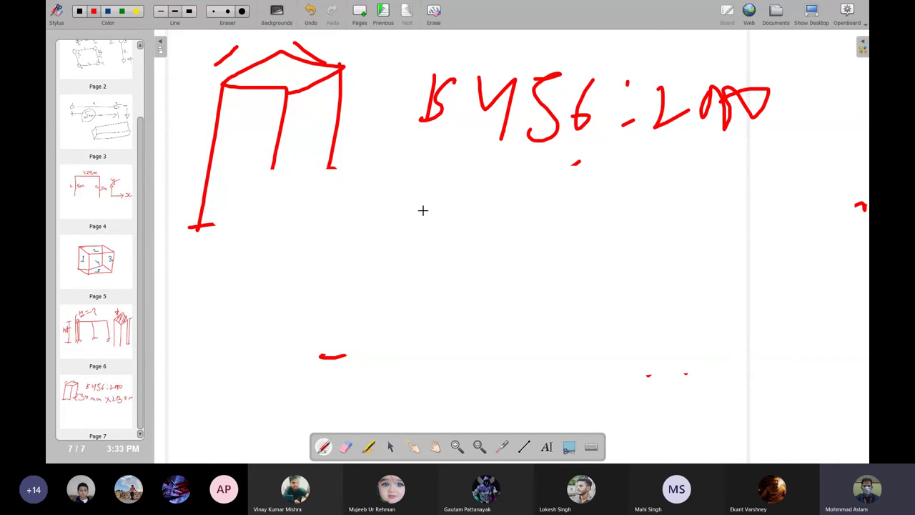
pyautogui.moveTo(409, 192)
pyautogui.mouseDown()
pyautogui.moveTo(384, 234)
pyautogui.moveTo(437, 241)
pyautogui.mouseUp()
pyautogui.moveTo(471, 188); pyautogui.dragTo(459, 236)
pyautogui.moveTo(532, 206); pyautogui.dragTo(528, 208)
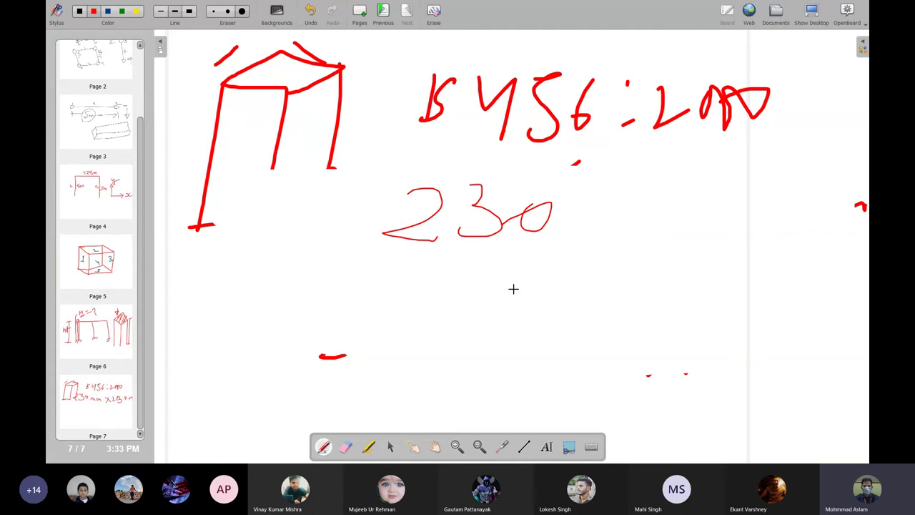
# - Wipe the column sketch, code note and 230 off the page with the large eraser
pyautogui.click(243, 11)
pyautogui.moveTo(229, 54)
pyautogui.mouseDown()
pyautogui.moveTo(344, 67)
pyautogui.moveTo(429, 100)
pyautogui.moveTo(200, 227)
pyautogui.mouseUp()
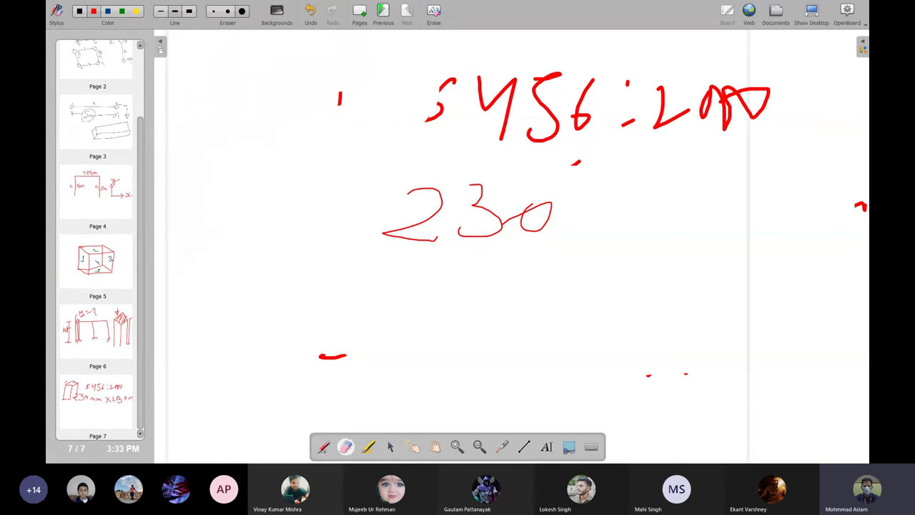
pyautogui.moveTo(429, 108)
pyautogui.mouseDown()
pyautogui.moveTo(301, 224)
pyautogui.moveTo(576, 229)
pyautogui.moveTo(453, 362)
pyautogui.moveTo(766, 264)
pyautogui.moveTo(725, 133)
pyautogui.moveTo(786, 116)
pyautogui.moveTo(341, 81)
pyautogui.mouseUp()
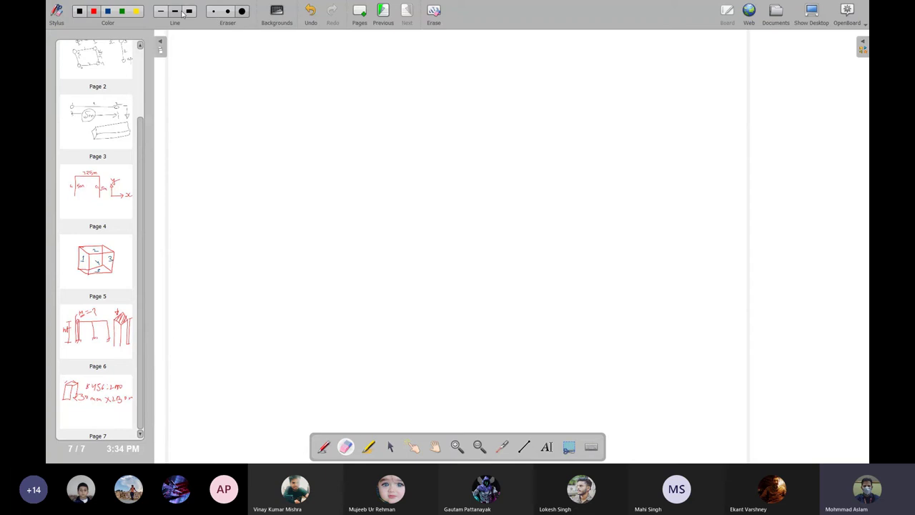
# - Sketch brick rectangles and label the small one 4½ with a leader line
pyautogui.click(174, 11)
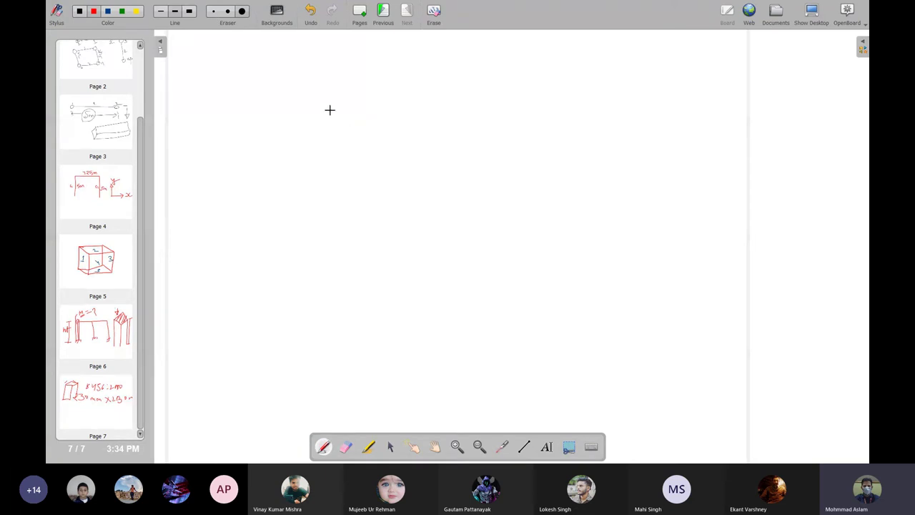
pyautogui.moveTo(329, 109)
pyautogui.mouseDown()
pyautogui.moveTo(341, 132)
pyautogui.moveTo(422, 96)
pyautogui.moveTo(329, 100)
pyautogui.mouseUp()
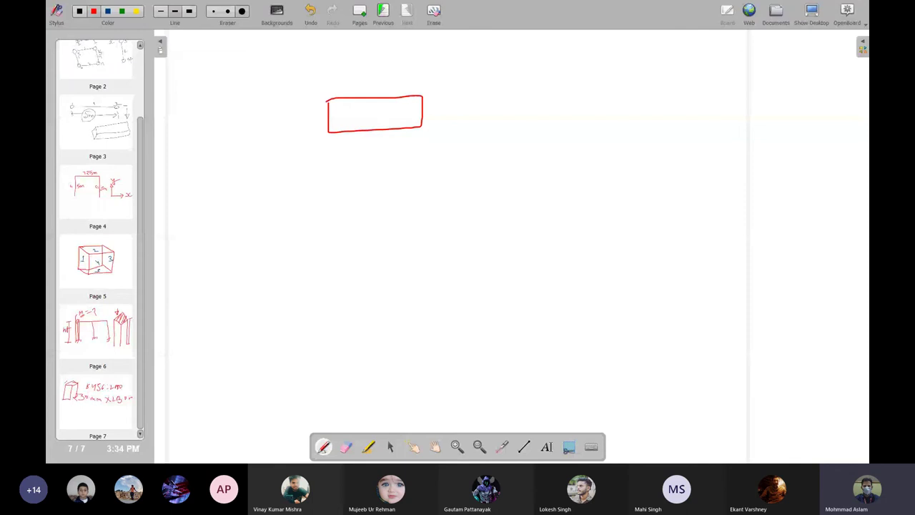
pyautogui.moveTo(509, 181)
pyautogui.mouseDown()
pyautogui.moveTo(504, 240)
pyautogui.moveTo(605, 177)
pyautogui.moveTo(507, 183)
pyautogui.mouseUp()
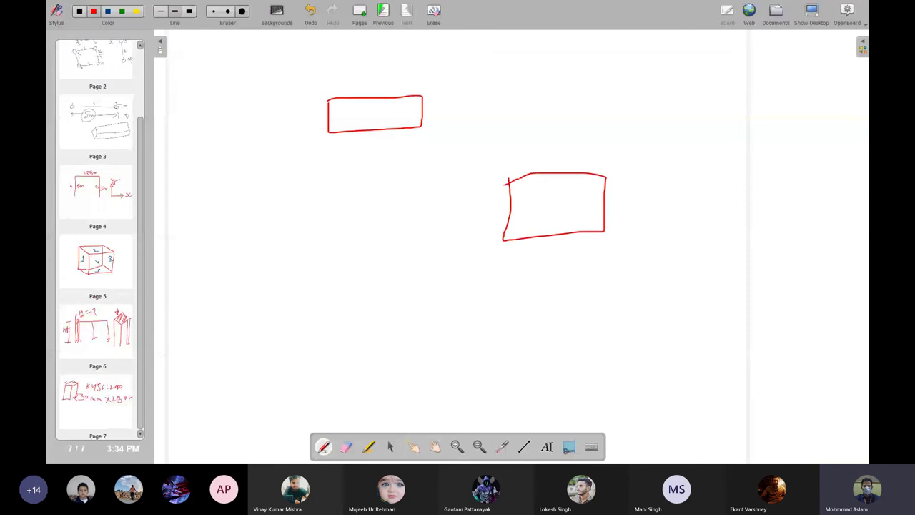
pyautogui.moveTo(501, 242)
pyautogui.mouseDown()
pyautogui.moveTo(499, 287)
pyautogui.moveTo(614, 267)
pyautogui.moveTo(604, 232)
pyautogui.mouseUp()
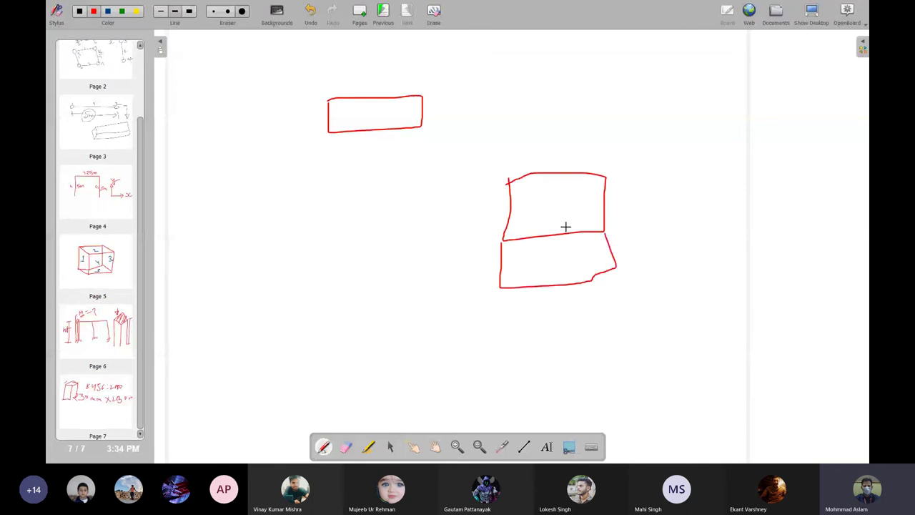
pyautogui.moveTo(437, 93); pyautogui.dragTo(478, 69)
pyautogui.moveTo(484, 58)
pyautogui.mouseDown()
pyautogui.moveTo(516, 65)
pyautogui.moveTo(524, 110)
pyautogui.mouseUp()
pyautogui.moveTo(534, 54); pyautogui.dragTo(548, 93)
pyautogui.moveTo(567, 53)
pyautogui.mouseDown()
pyautogui.moveTo(565, 104)
pyautogui.moveTo(607, 104)
pyautogui.mouseUp()
# - Label the lower bricks 9″, draw an I-section, and write 230 beside it and below the bricks
pyautogui.moveTo(688, 194); pyautogui.dragTo(701, 252)
pyautogui.moveTo(723, 190)
pyautogui.mouseDown()
pyautogui.moveTo(724, 213)
pyautogui.moveTo(747, 217)
pyautogui.mouseUp()
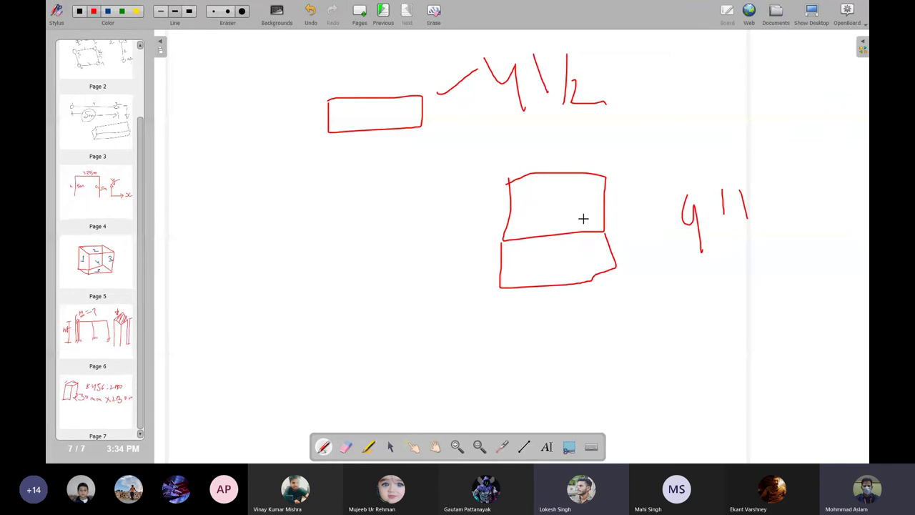
pyautogui.moveTo(437, 184)
pyautogui.mouseDown()
pyautogui.moveTo(488, 179)
pyautogui.moveTo(458, 297)
pyautogui.moveTo(488, 303)
pyautogui.mouseUp()
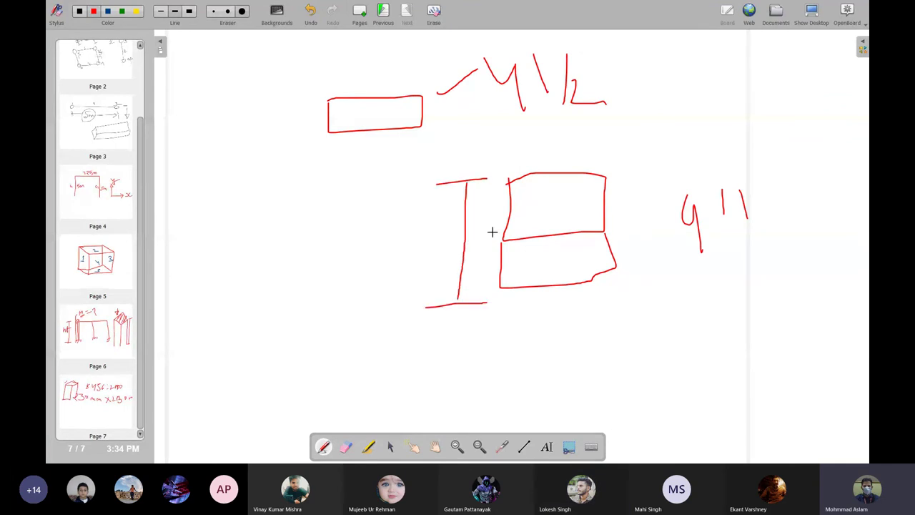
pyautogui.moveTo(246, 239)
pyautogui.mouseDown()
pyautogui.moveTo(231, 276)
pyautogui.moveTo(281, 290)
pyautogui.mouseUp()
pyautogui.moveTo(292, 236); pyautogui.dragTo(286, 278)
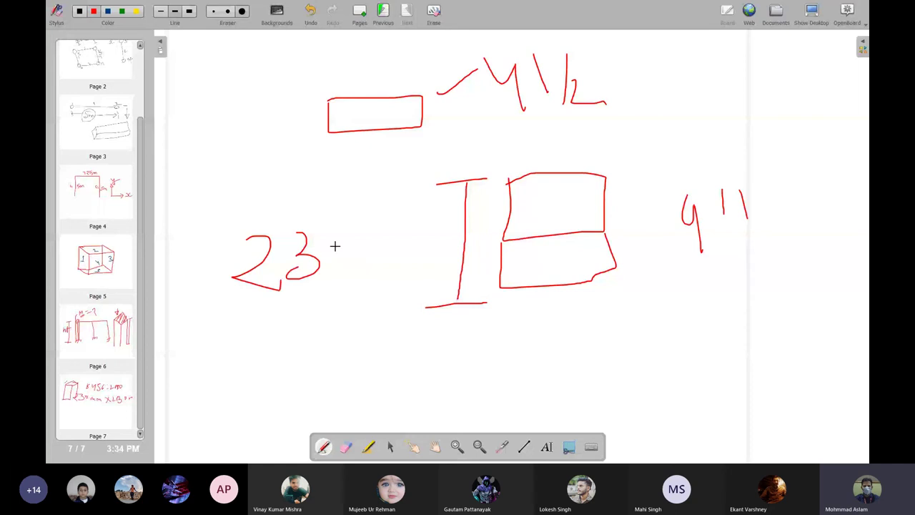
pyautogui.moveTo(337, 243)
pyautogui.mouseDown()
pyautogui.moveTo(383, 247)
pyautogui.moveTo(395, 261)
pyautogui.mouseUp()
pyautogui.moveTo(583, 319)
pyautogui.mouseDown()
pyautogui.moveTo(585, 339)
pyautogui.moveTo(608, 338)
pyautogui.mouseUp()
pyautogui.moveTo(640, 303); pyautogui.dragTo(626, 338)
pyautogui.moveTo(681, 312); pyautogui.dragTo(682, 313)
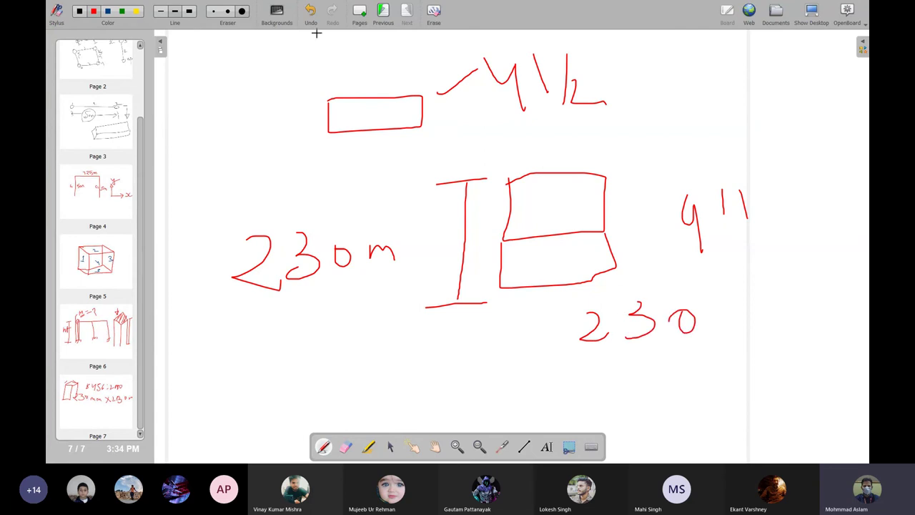
# - Erase every sketch from the page using the largest eraser size
pyautogui.click(240, 12)
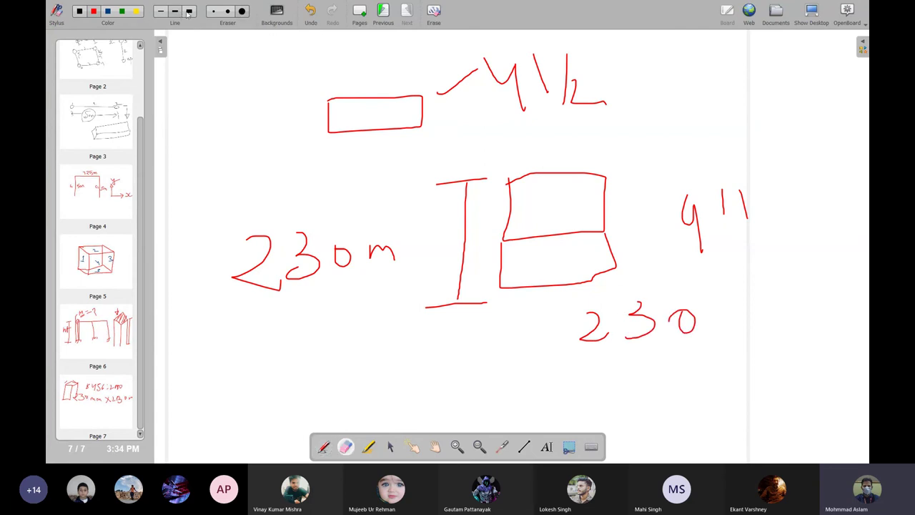
pyautogui.click(188, 11)
pyautogui.moveTo(366, 91)
pyautogui.mouseDown()
pyautogui.moveTo(269, 145)
pyautogui.moveTo(361, 123)
pyautogui.mouseUp()
pyautogui.click(243, 12)
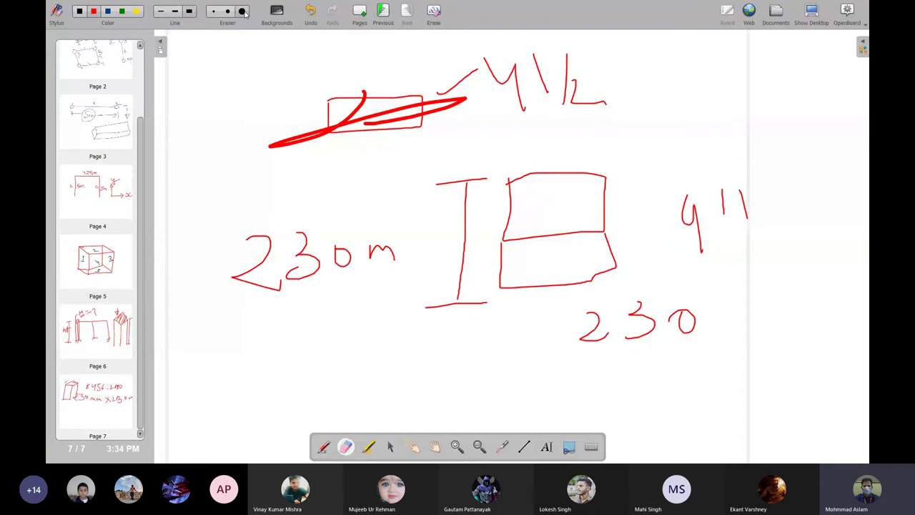
pyautogui.moveTo(378, 92)
pyautogui.mouseDown()
pyautogui.moveTo(313, 114)
pyautogui.moveTo(405, 78)
pyautogui.moveTo(450, 155)
pyautogui.moveTo(364, 235)
pyautogui.moveTo(264, 121)
pyautogui.moveTo(763, 330)
pyautogui.mouseUp()
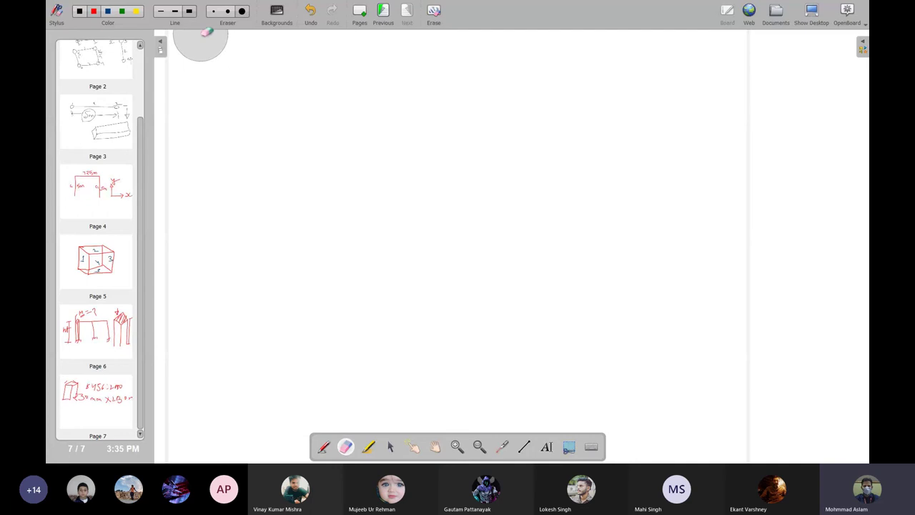
pyautogui.click(176, 12)
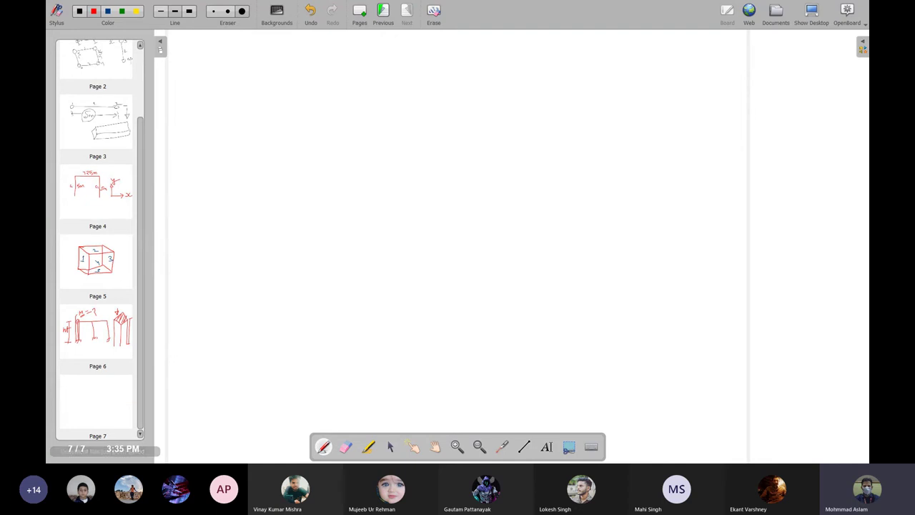
pyautogui.moveTo(346, 71)
pyautogui.mouseDown()
pyautogui.moveTo(351, 153)
pyautogui.moveTo(464, 197)
pyautogui.moveTo(474, 66)
pyautogui.moveTo(410, 63)
pyautogui.mouseUp()
pyautogui.moveTo(352, 198)
pyautogui.mouseDown()
pyautogui.moveTo(356, 295)
pyautogui.moveTo(471, 252)
pyautogui.moveTo(470, 194)
pyautogui.mouseUp()
pyautogui.moveTo(478, 50); pyautogui.dragTo(476, 310)
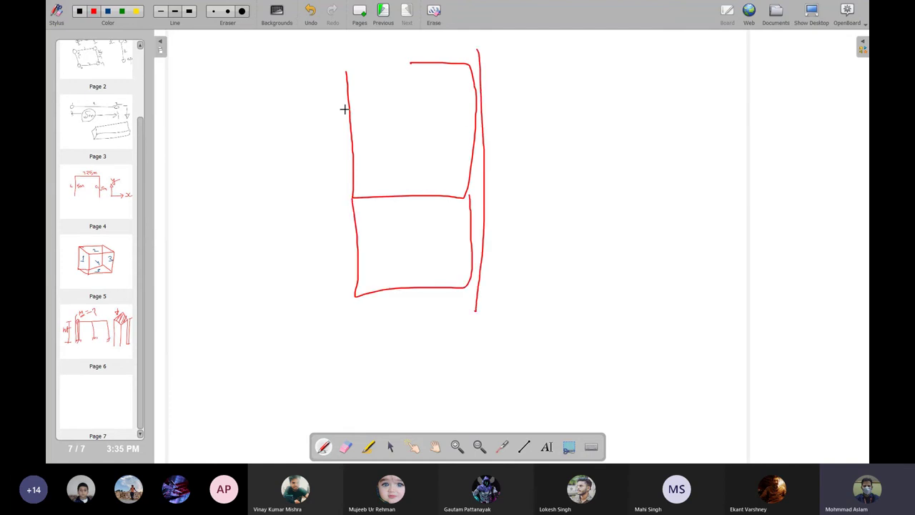
pyautogui.moveTo(347, 63); pyautogui.dragTo(352, 283)
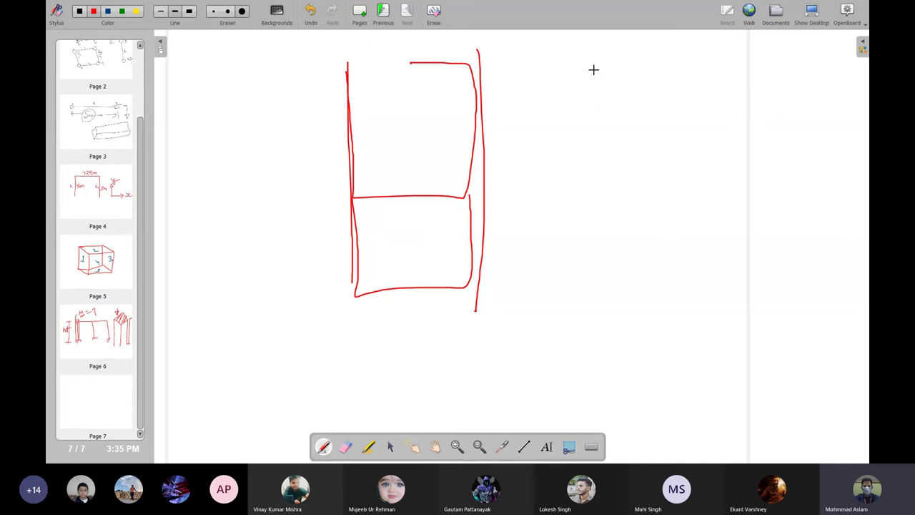
pyautogui.moveTo(592, 67)
pyautogui.mouseDown()
pyautogui.moveTo(673, 144)
pyautogui.moveTo(668, 71)
pyautogui.mouseUp()
pyautogui.moveTo(592, 147)
pyautogui.mouseDown()
pyautogui.moveTo(672, 147)
pyautogui.moveTo(758, 275)
pyautogui.moveTo(606, 291)
pyautogui.mouseUp()
pyautogui.moveTo(728, 156)
pyautogui.mouseDown()
pyautogui.moveTo(734, 176)
pyautogui.moveTo(789, 142)
pyautogui.mouseUp()
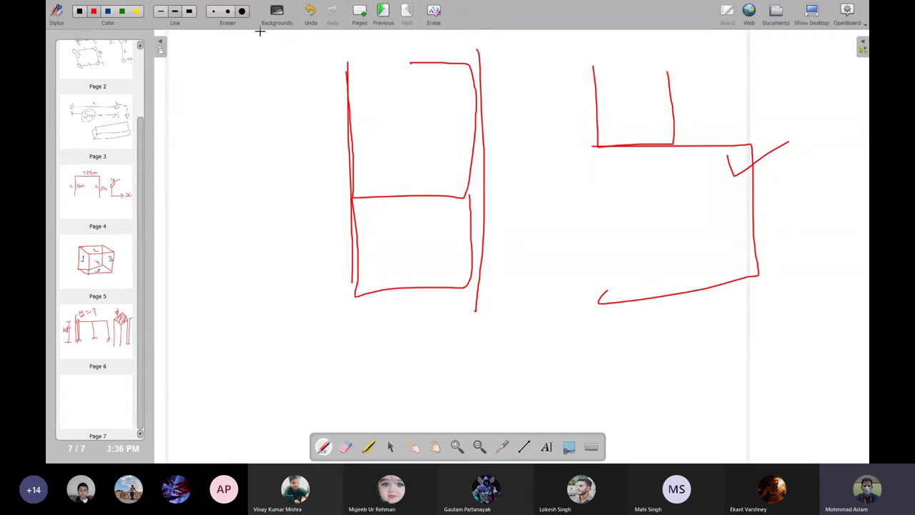
pyautogui.click(242, 12)
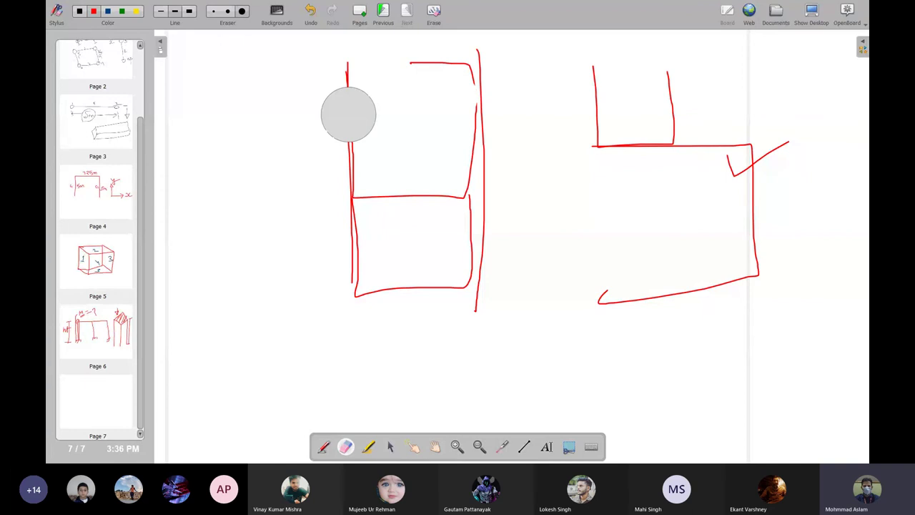
pyautogui.moveTo(348, 115)
pyautogui.mouseDown()
pyautogui.moveTo(249, 204)
pyautogui.moveTo(513, 129)
pyautogui.moveTo(759, 293)
pyautogui.moveTo(745, 182)
pyautogui.moveTo(637, 114)
pyautogui.moveTo(458, 67)
pyautogui.mouseUp()
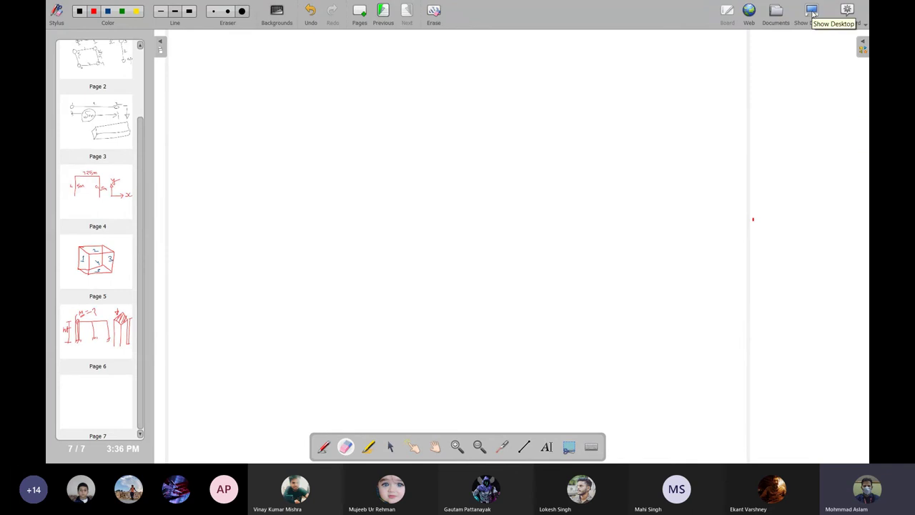
# - Bring STAAD.Pro forward, hide the grid, close the snap settings, and move the annotation toolbar aside
pyautogui.click(813, 13)
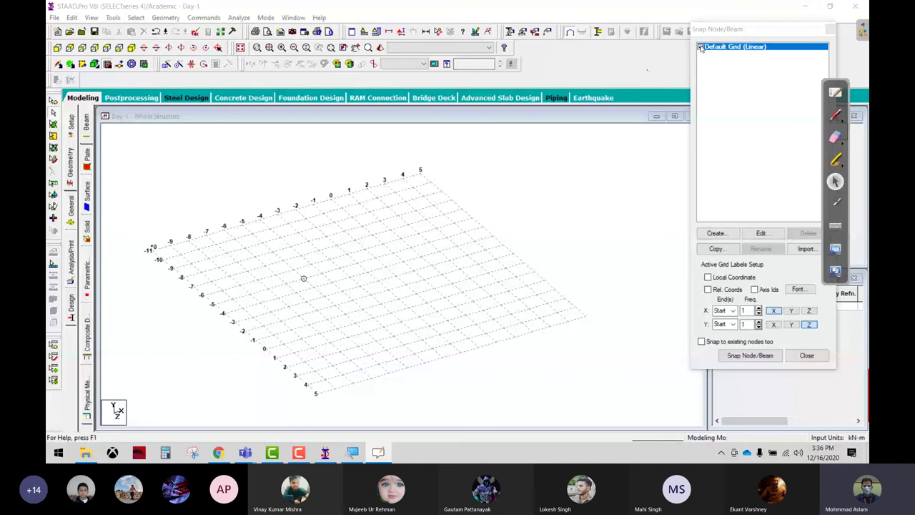
pyautogui.click(701, 47)
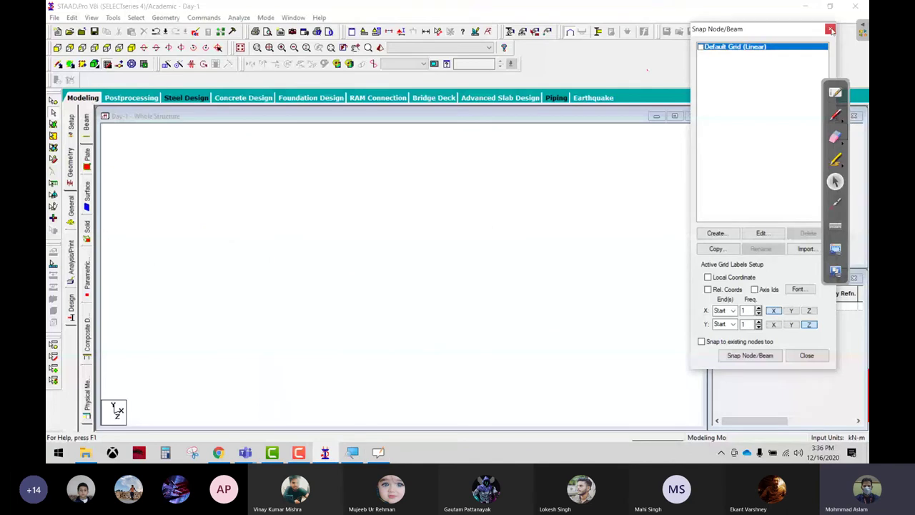
pyautogui.click(807, 355)
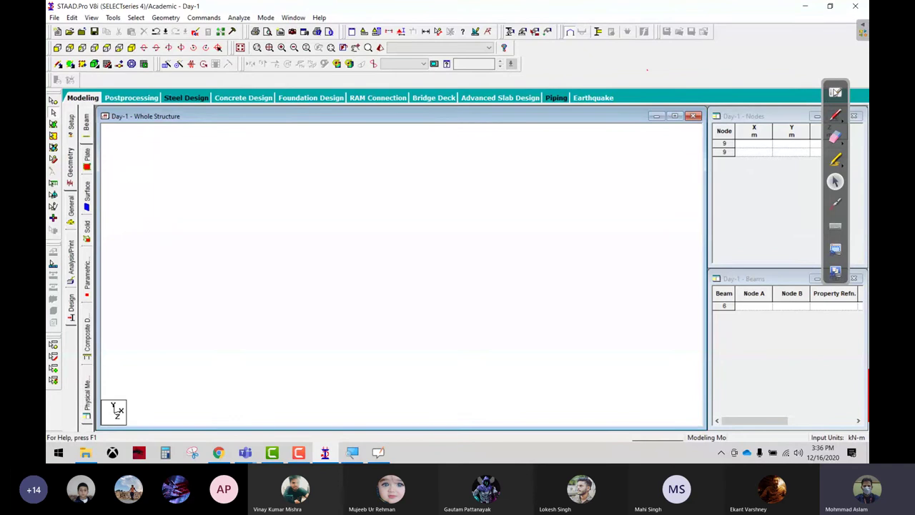
pyautogui.click(835, 85)
pyautogui.moveTo(835, 84); pyautogui.dragTo(85, 98)
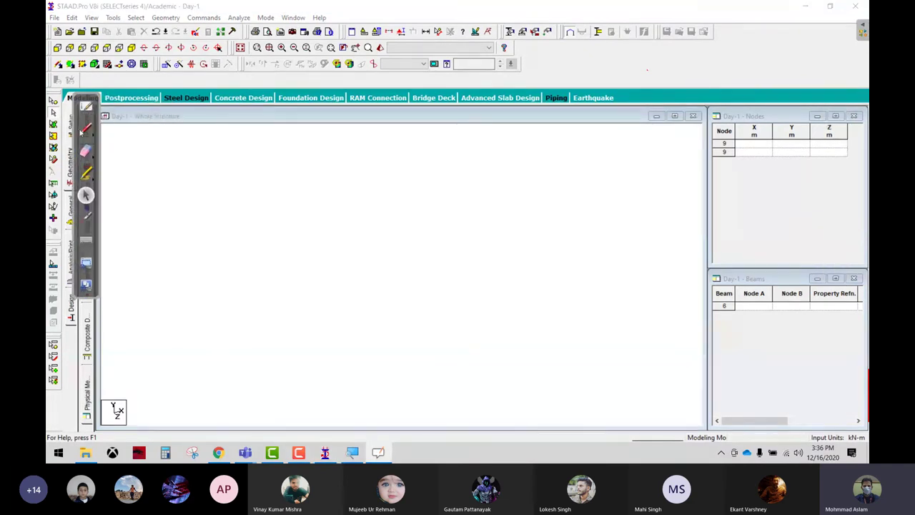
# - Circle the empty Nodes and Beams tables in red
pyautogui.click(86, 127)
pyautogui.moveTo(798, 80)
pyautogui.mouseDown()
pyautogui.moveTo(712, 68)
pyautogui.moveTo(865, 190)
pyautogui.mouseUp()
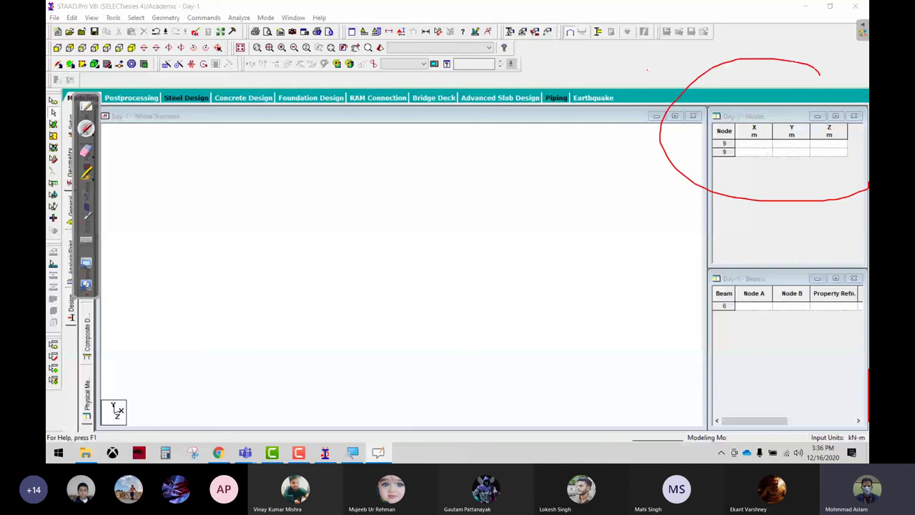
pyautogui.moveTo(854, 242); pyautogui.dragTo(867, 361)
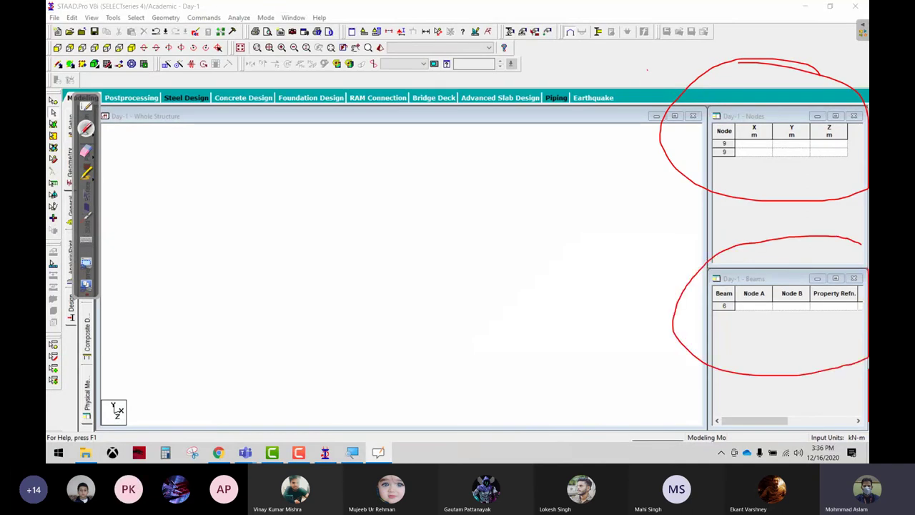
pyautogui.moveTo(791, 233); pyautogui.dragTo(861, 244)
# - Mark the Beam and Node A columns of the Beams table in red, then stop annotating
pyautogui.click(86, 106)
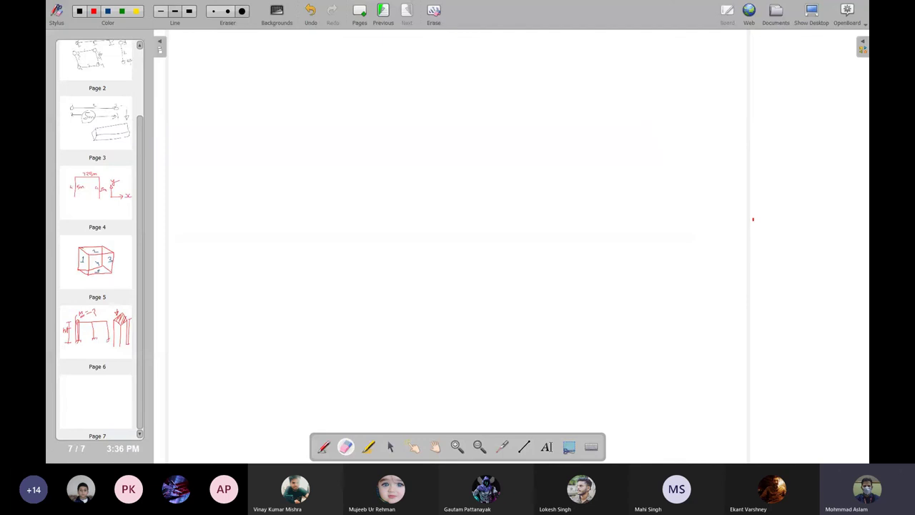
pyautogui.click(189, 11)
pyautogui.click(808, 10)
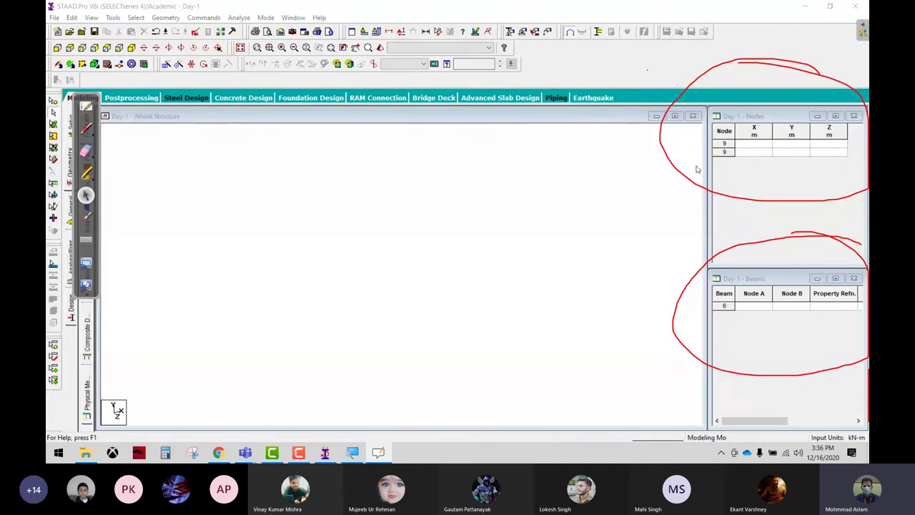
pyautogui.click(743, 304)
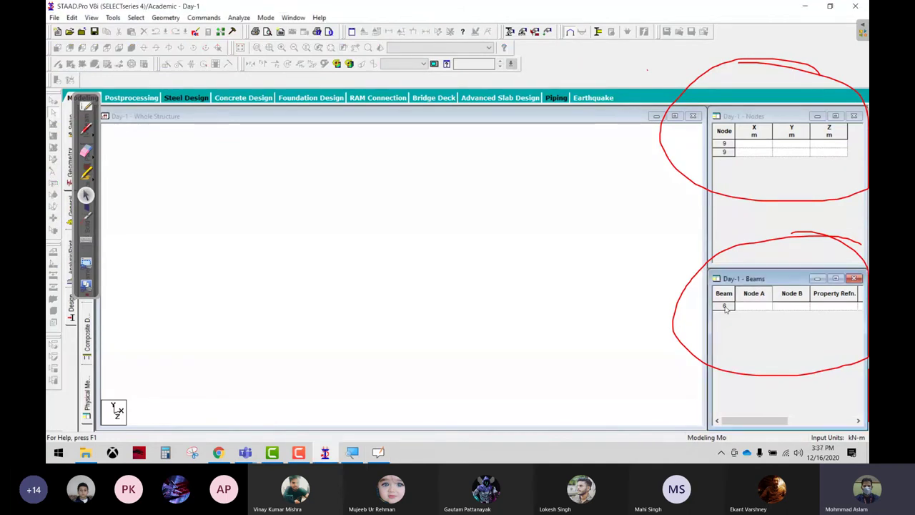
pyautogui.click(86, 127)
pyautogui.moveTo(715, 263); pyautogui.dragTo(704, 268)
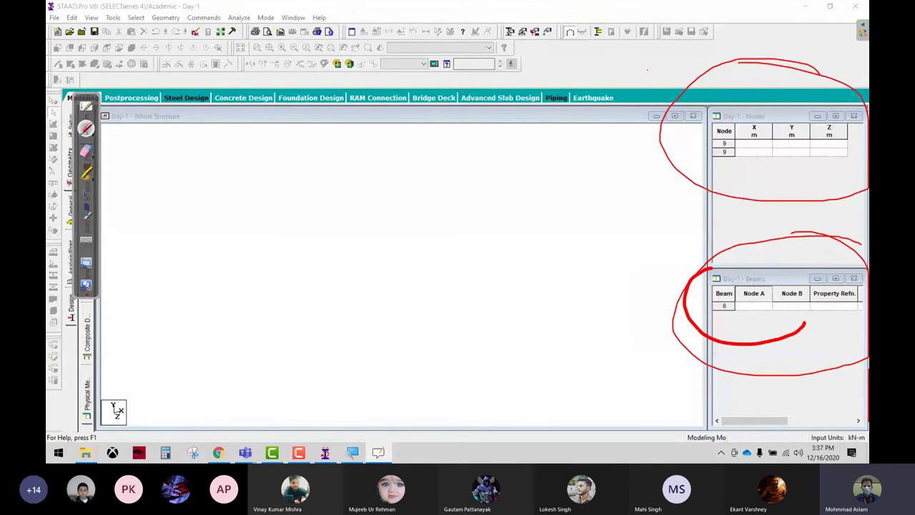
pyautogui.moveTo(259, 214)
pyautogui.mouseDown()
pyautogui.moveTo(243, 216)
pyautogui.moveTo(268, 213)
pyautogui.mouseUp()
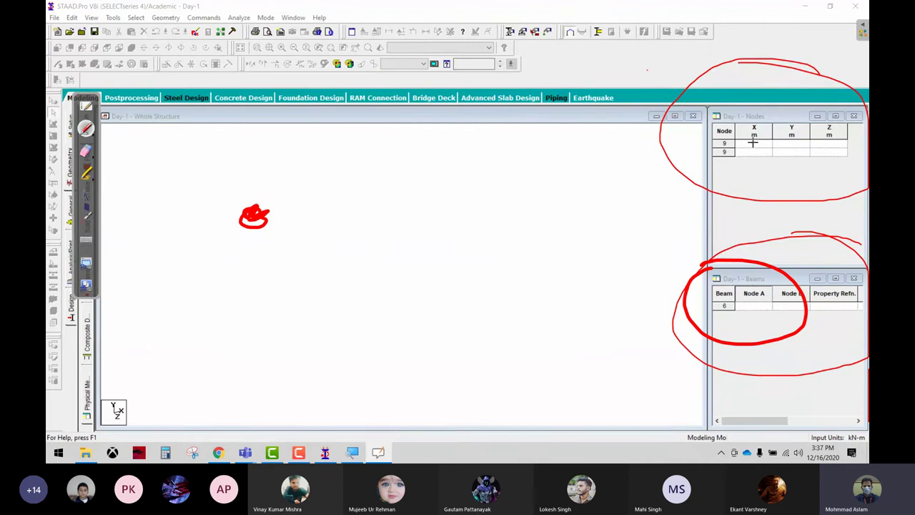
pyautogui.click(86, 195)
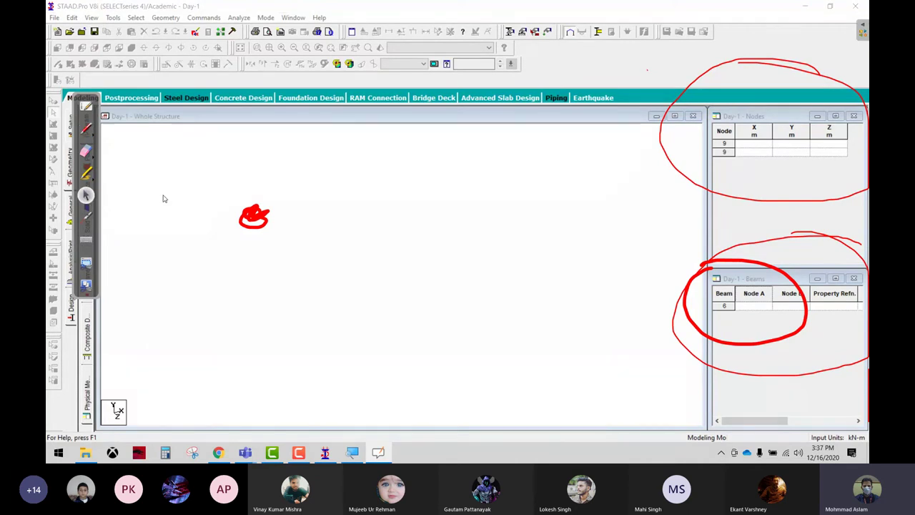
# - Confirm node 1 at X = 0 and circle the new node in the viewport
pyautogui.click(747, 144)
pyautogui.write('0')
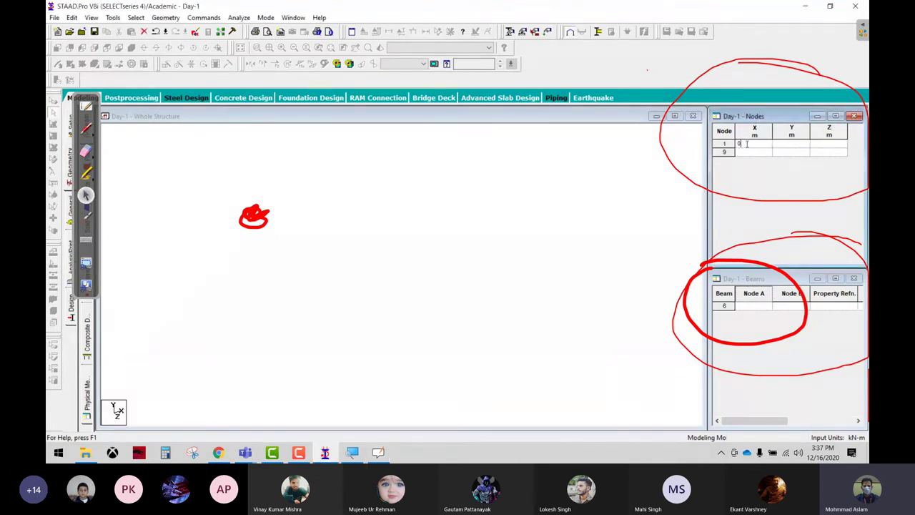
pyautogui.press('Tab')
pyautogui.press('Tab')
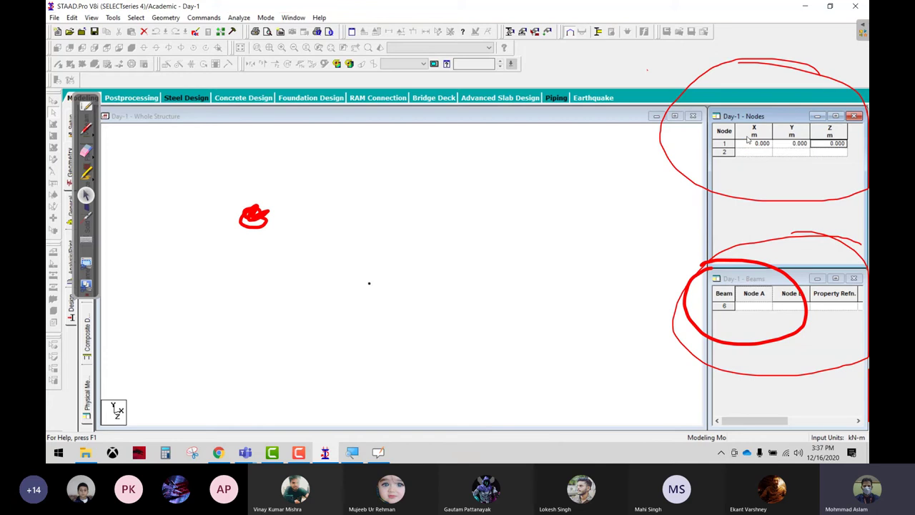
pyautogui.click(471, 293)
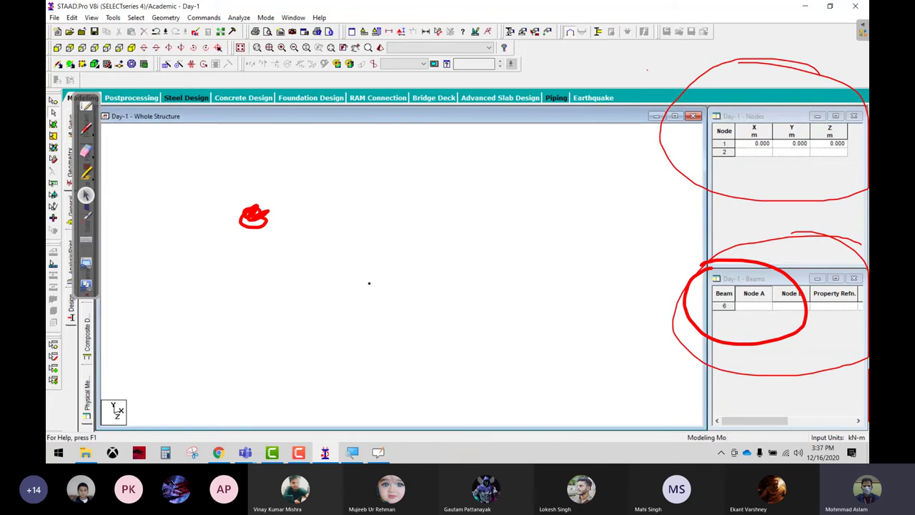
pyautogui.moveTo(400, 242); pyautogui.dragTo(347, 250)
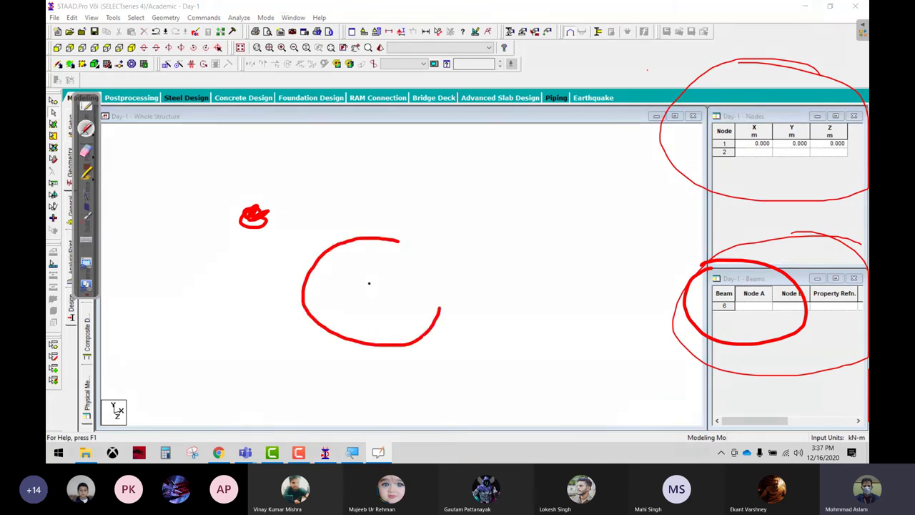
pyautogui.click(85, 150)
pyautogui.moveTo(253, 216)
pyautogui.mouseDown()
pyautogui.moveTo(180, 261)
pyautogui.moveTo(419, 251)
pyautogui.moveTo(560, 343)
pyautogui.moveTo(848, 378)
pyautogui.moveTo(736, 300)
pyautogui.moveTo(856, 159)
pyautogui.moveTo(786, 92)
pyautogui.mouseUp()
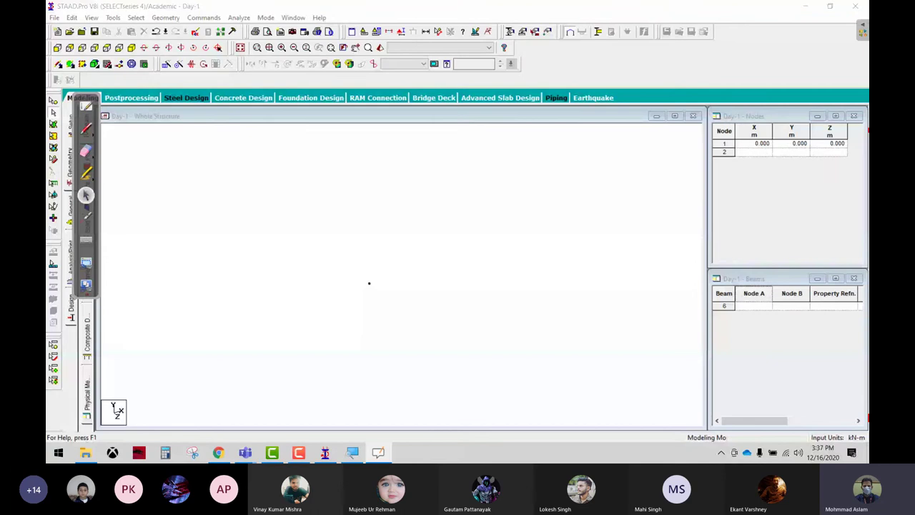
pyautogui.click(86, 127)
pyautogui.moveTo(304, 286)
pyautogui.mouseDown()
pyautogui.moveTo(422, 253)
pyautogui.moveTo(353, 255)
pyautogui.mouseUp()
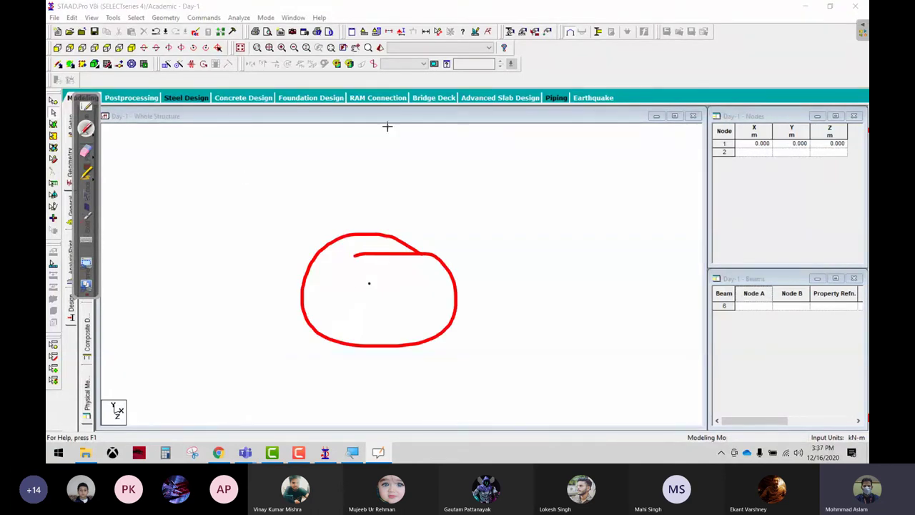
pyautogui.click(87, 194)
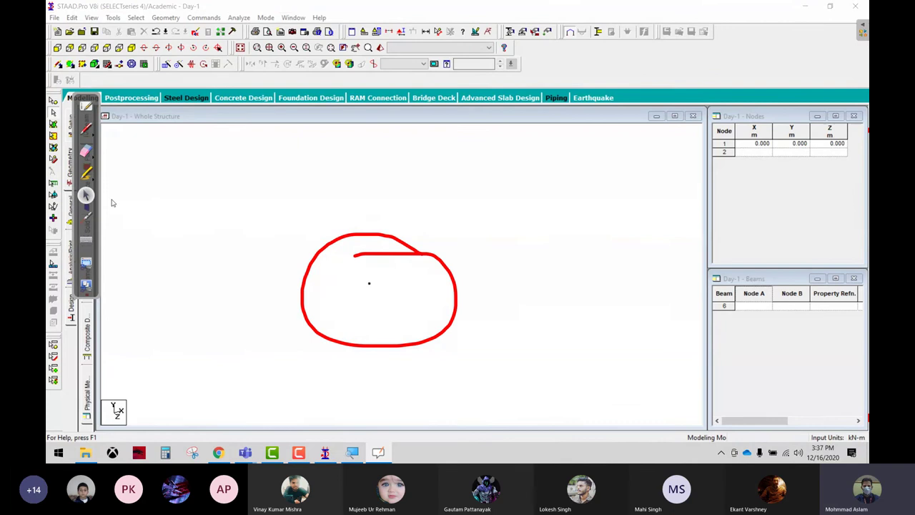
# - Enter X = 5 for node 2 and erase the earlier red circle
pyautogui.click(761, 155)
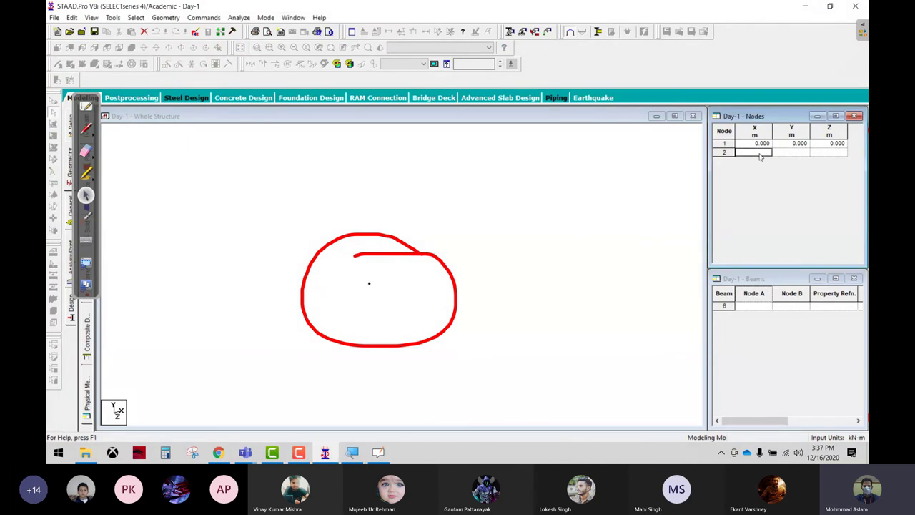
pyautogui.write('5')
pyautogui.press('Return')
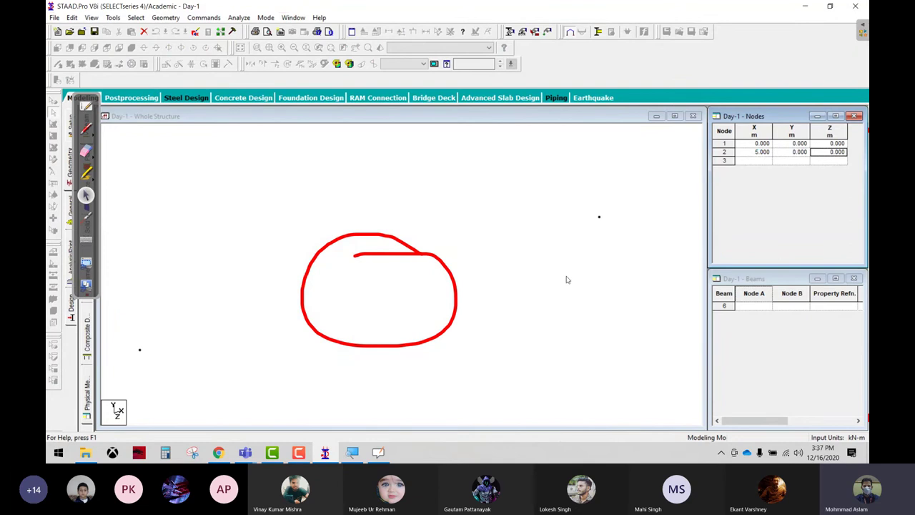
pyautogui.click(86, 150)
pyautogui.moveTo(351, 217)
pyautogui.mouseDown()
pyautogui.moveTo(262, 291)
pyautogui.moveTo(496, 322)
pyautogui.moveTo(243, 310)
pyautogui.mouseUp()
# - Circle both nodes in red and switch to a front view of the model
pyautogui.click(86, 172)
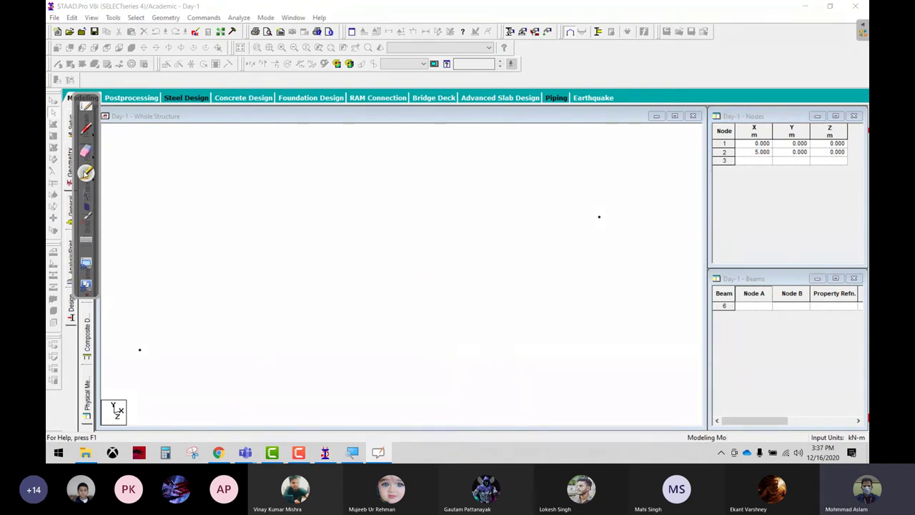
pyautogui.click(86, 128)
pyautogui.moveTo(153, 330)
pyautogui.mouseDown()
pyautogui.moveTo(112, 336)
pyautogui.moveTo(150, 329)
pyautogui.mouseUp()
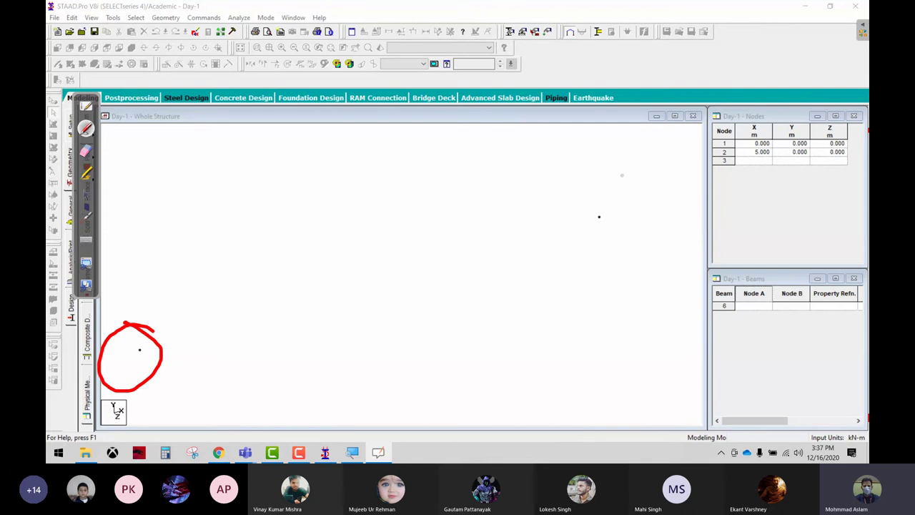
pyautogui.moveTo(622, 175)
pyautogui.mouseDown()
pyautogui.moveTo(661, 193)
pyautogui.moveTo(562, 180)
pyautogui.mouseUp()
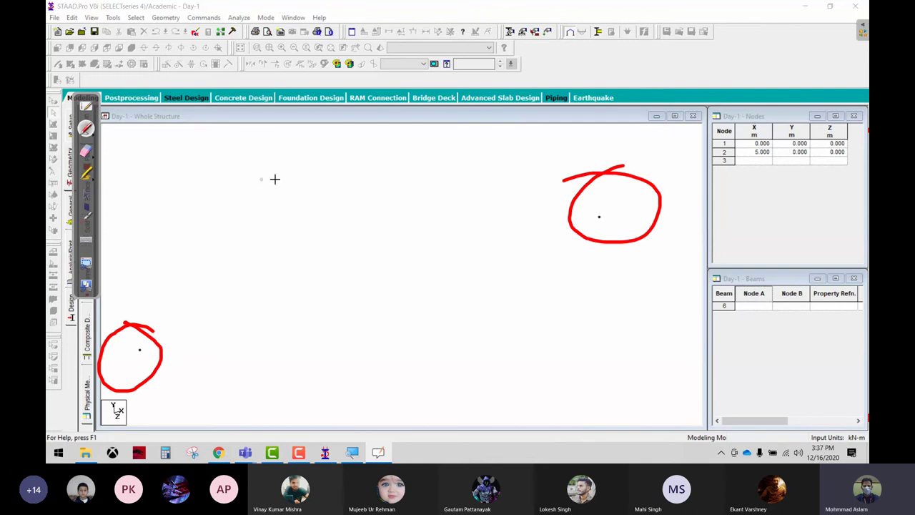
pyautogui.click(87, 195)
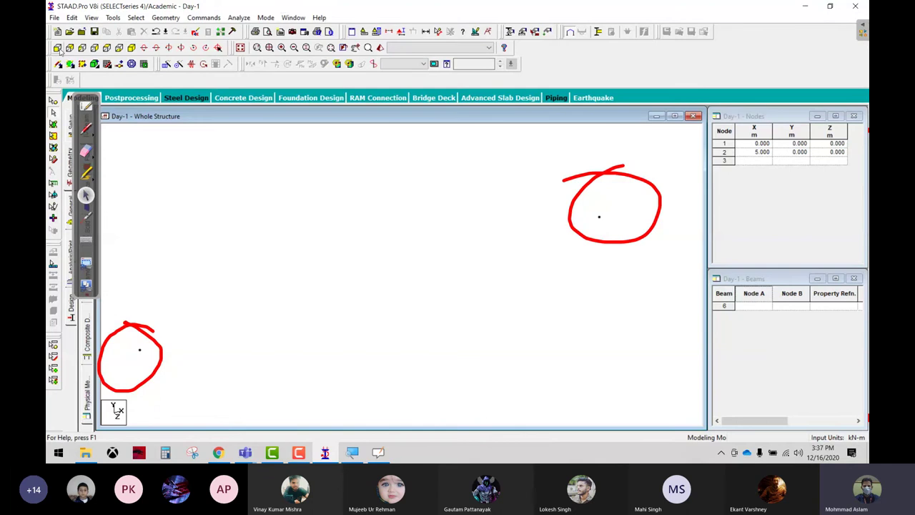
pyautogui.click(70, 64)
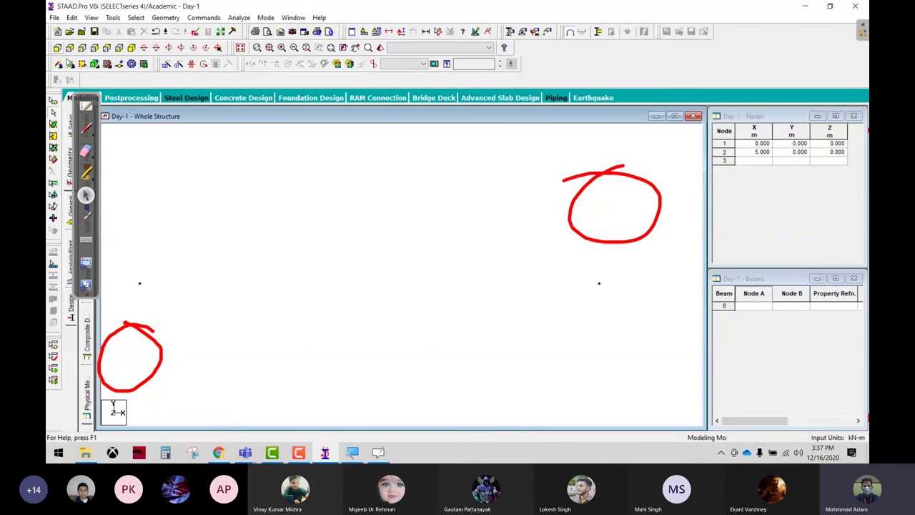
# - Sketch a red line joining the two nodes and label them 1 and 2
pyautogui.click(86, 151)
pyautogui.moveTo(115, 343); pyautogui.dragTo(153, 363)
pyautogui.moveTo(572, 178)
pyautogui.mouseDown()
pyautogui.moveTo(603, 205)
pyautogui.moveTo(572, 243)
pyautogui.mouseUp()
pyautogui.click(85, 127)
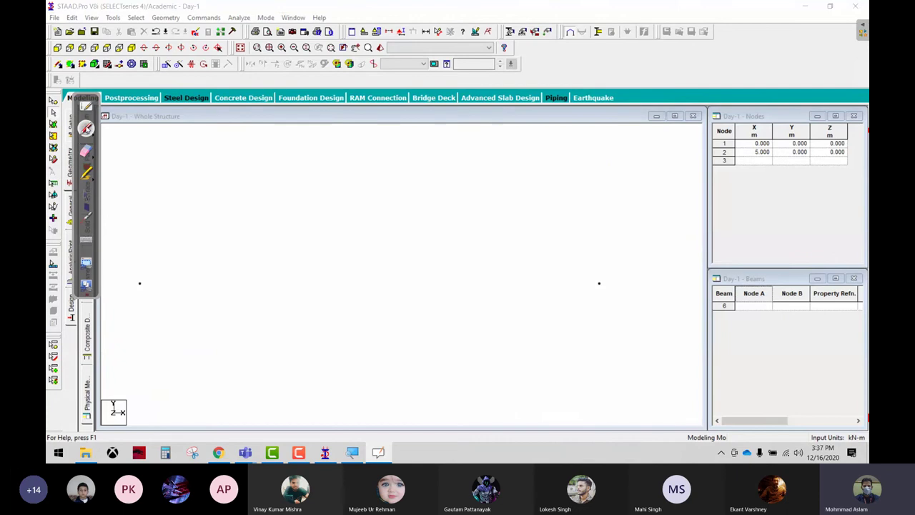
pyautogui.moveTo(166, 273); pyautogui.dragTo(164, 283)
pyautogui.moveTo(640, 244); pyautogui.dragTo(604, 241)
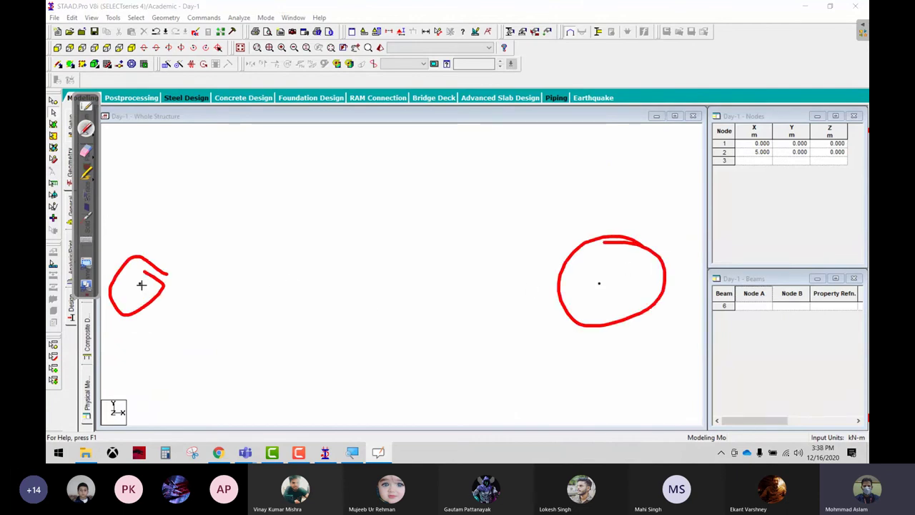
pyautogui.moveTo(142, 285); pyautogui.dragTo(591, 283)
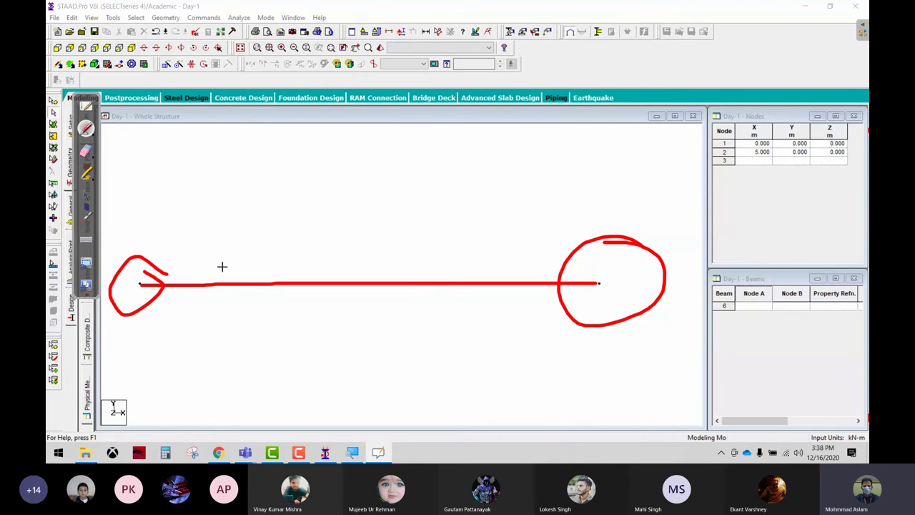
pyautogui.moveTo(138, 182)
pyautogui.mouseDown()
pyautogui.moveTo(129, 207)
pyautogui.moveTo(152, 227)
pyautogui.moveTo(209, 219)
pyautogui.mouseUp()
pyautogui.moveTo(541, 155)
pyautogui.mouseDown()
pyautogui.moveTo(551, 198)
pyautogui.moveTo(643, 193)
pyautogui.mouseUp()
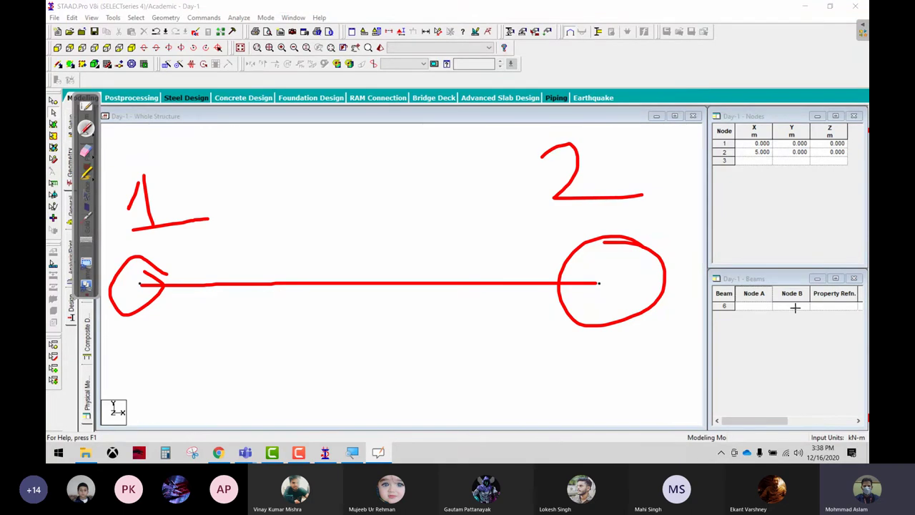
# - Set beam 6's Node A to 1 and Node B to 2 in the Beams table
pyautogui.click(86, 196)
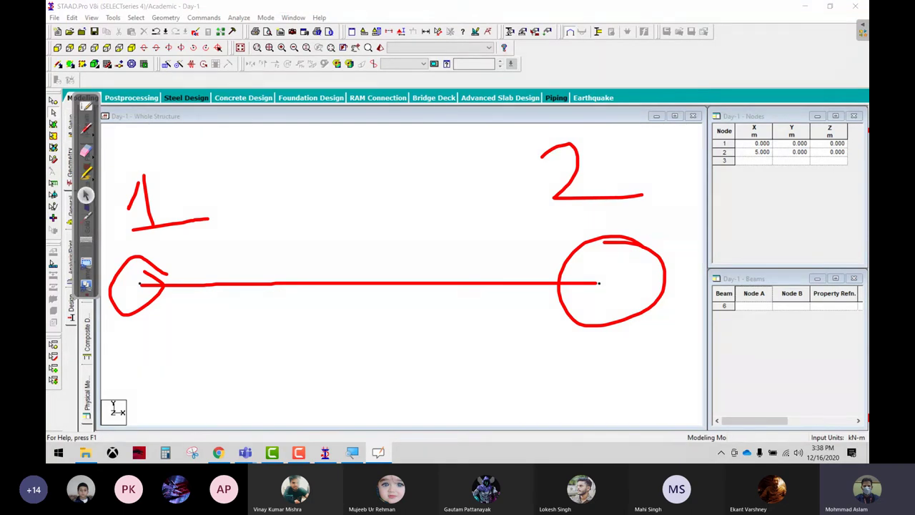
pyautogui.click(770, 306)
pyautogui.write('1')
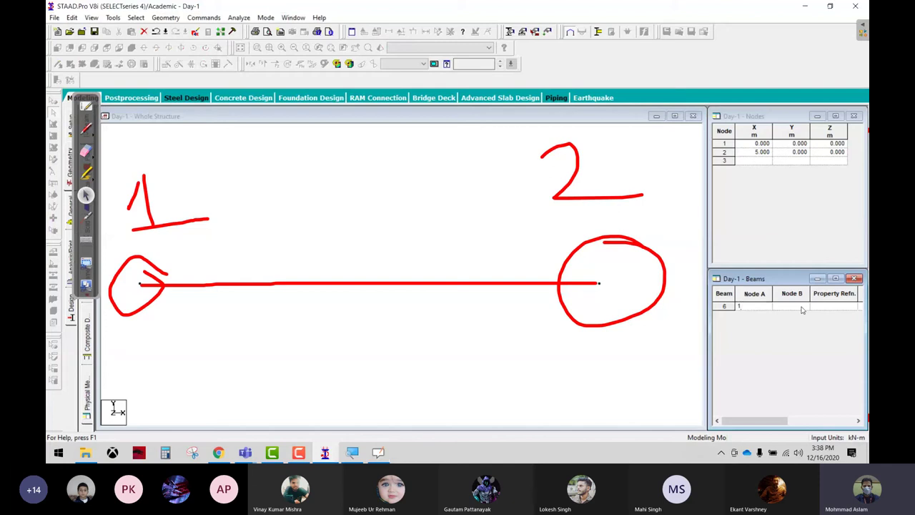
pyautogui.press('Tab')
pyautogui.write('2')
pyautogui.press('Tab')
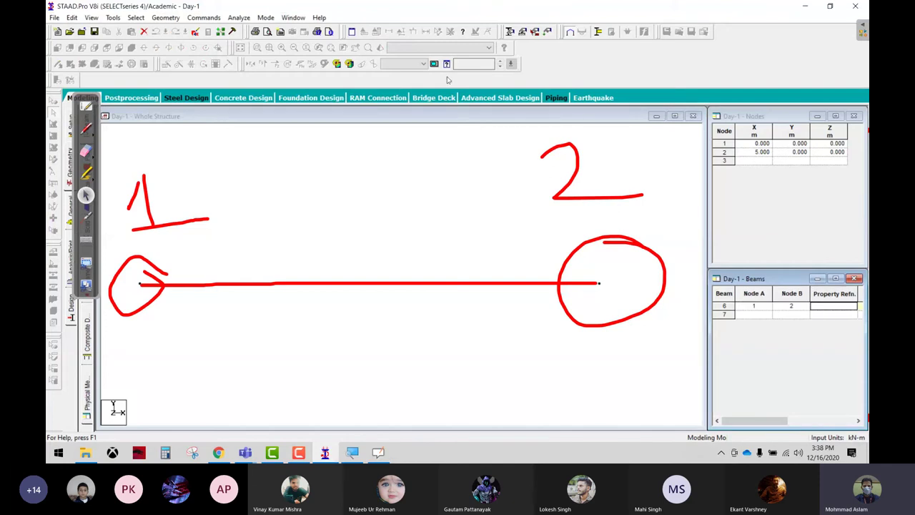
# - Erase the node labels, draw the red rectangle outline over beam 6, and circle its top corners
pyautogui.click(85, 150)
pyautogui.moveTo(136, 286)
pyautogui.mouseDown()
pyautogui.moveTo(635, 194)
pyautogui.moveTo(680, 194)
pyautogui.moveTo(523, 333)
pyautogui.moveTo(451, 279)
pyautogui.mouseUp()
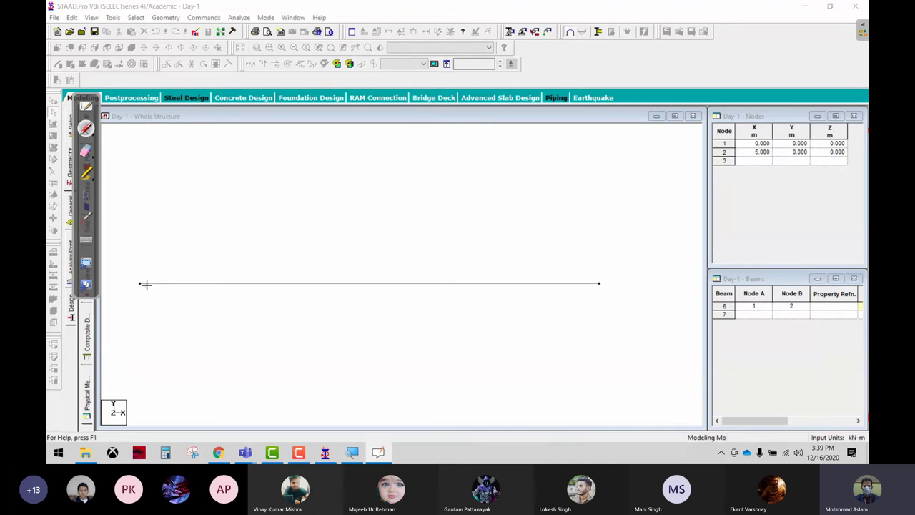
pyautogui.moveTo(144, 284)
pyautogui.mouseDown()
pyautogui.moveTo(181, 174)
pyautogui.moveTo(248, 172)
pyautogui.moveTo(544, 172)
pyautogui.moveTo(604, 209)
pyautogui.moveTo(602, 283)
pyautogui.mouseUp()
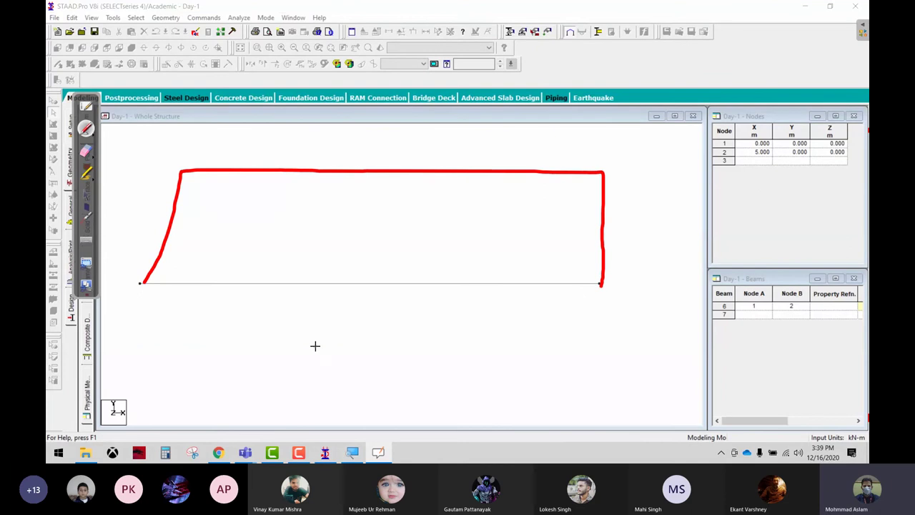
pyautogui.moveTo(199, 148)
pyautogui.mouseDown()
pyautogui.moveTo(209, 185)
pyautogui.moveTo(161, 146)
pyautogui.mouseUp()
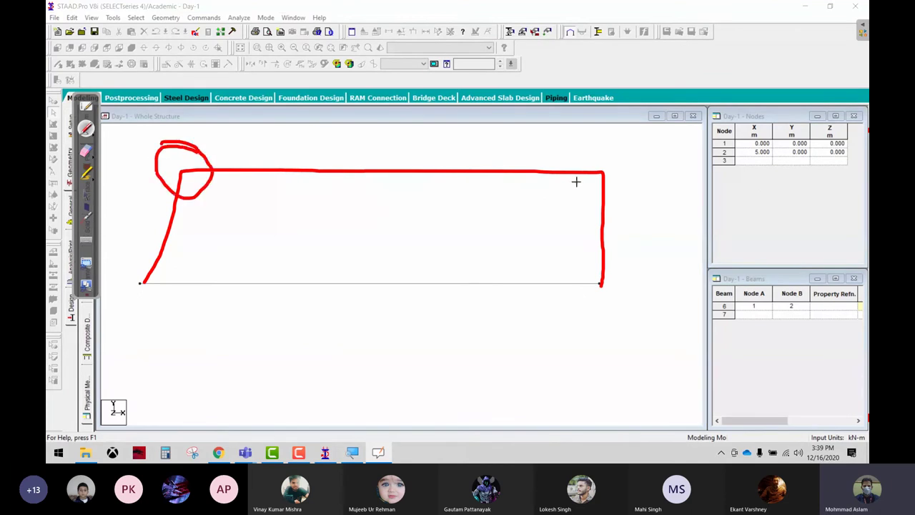
pyautogui.moveTo(610, 145)
pyautogui.mouseDown()
pyautogui.moveTo(625, 149)
pyautogui.moveTo(583, 161)
pyautogui.mouseUp()
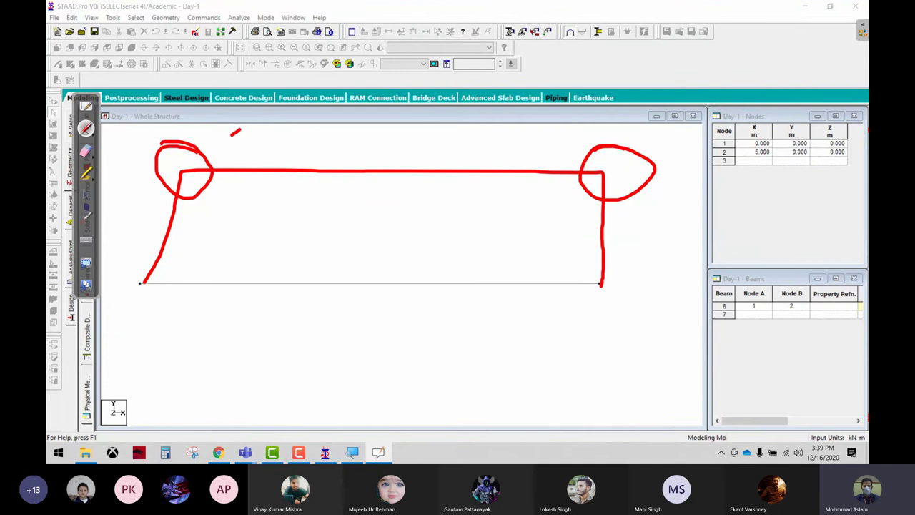
# - Write a red 'Z = 5' note and add node 3 at (0, 0, 5)
pyautogui.moveTo(241, 130)
pyautogui.mouseDown()
pyautogui.moveTo(254, 125)
pyautogui.moveTo(252, 147)
pyautogui.moveTo(275, 140)
pyautogui.mouseUp()
pyautogui.moveTo(283, 132)
pyautogui.mouseDown()
pyautogui.moveTo(296, 128)
pyautogui.moveTo(274, 153)
pyautogui.mouseUp()
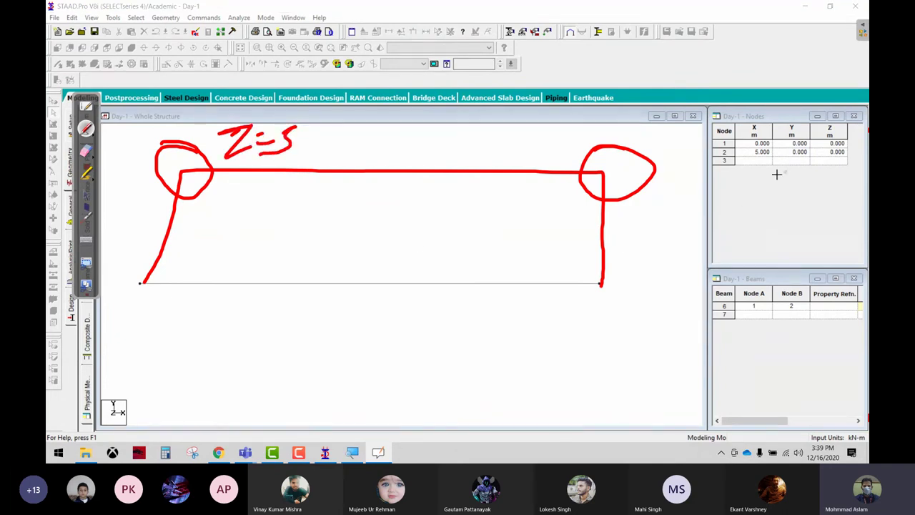
pyautogui.click(86, 199)
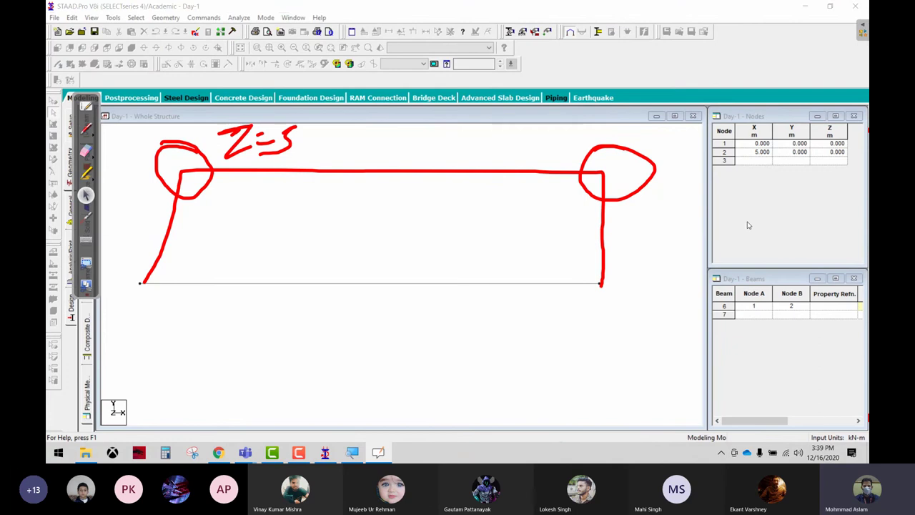
pyautogui.click(758, 161)
pyautogui.write('0')
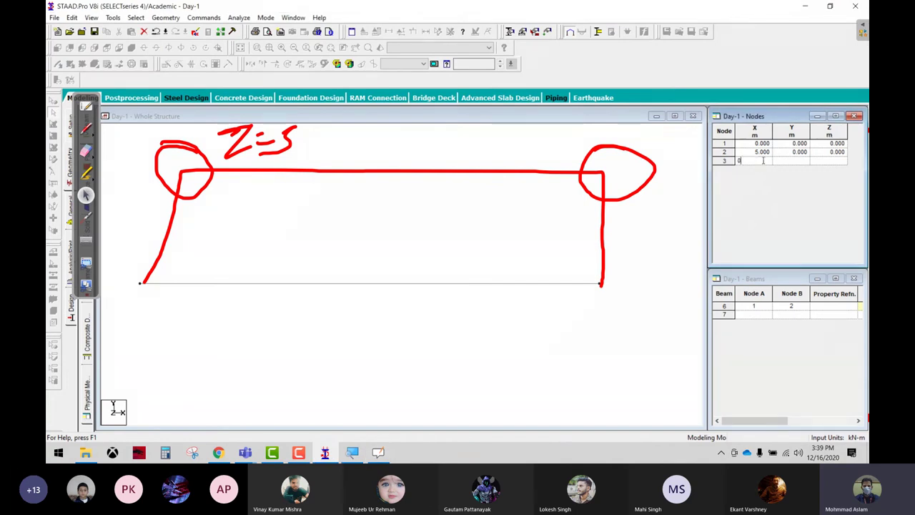
pyautogui.press('Tab')
pyautogui.write('0')
pyautogui.press('Tab')
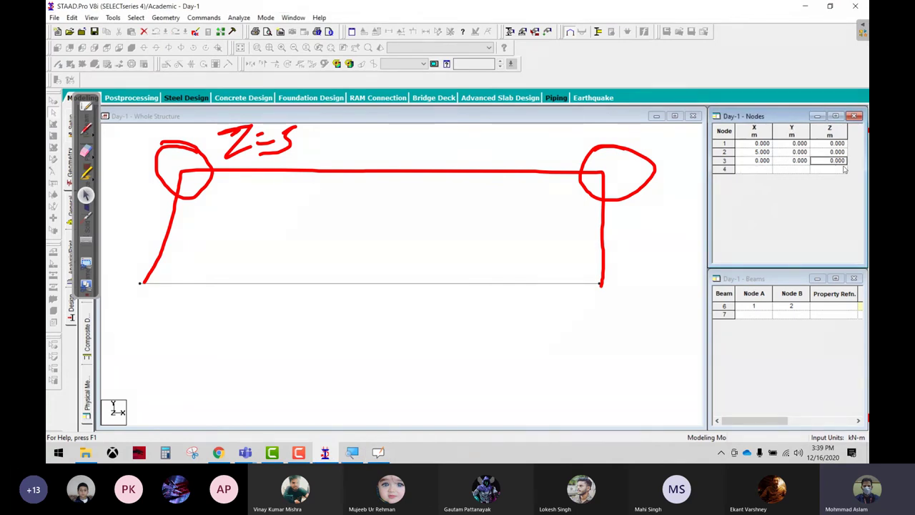
pyautogui.write('5')
pyautogui.press('Return')
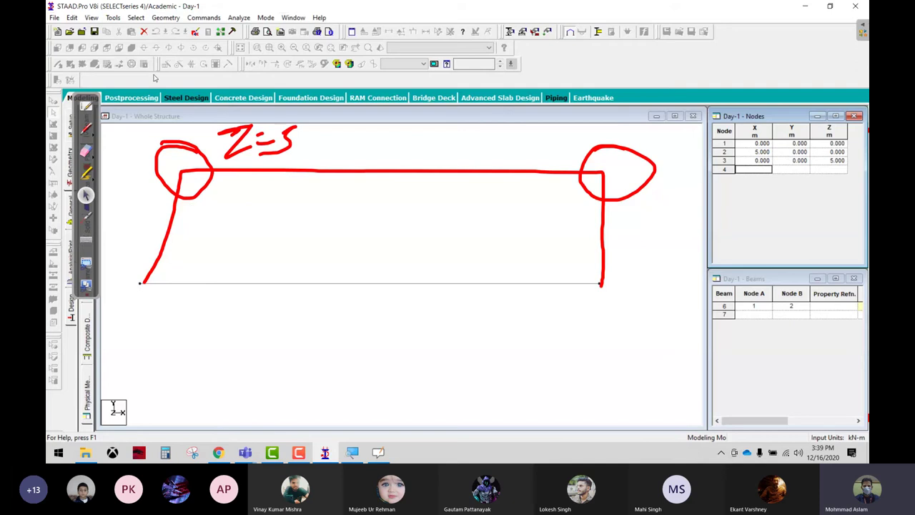
# - Refocus the model window and circle the new node 3 in red
pyautogui.click(142, 80)
pyautogui.click(111, 128)
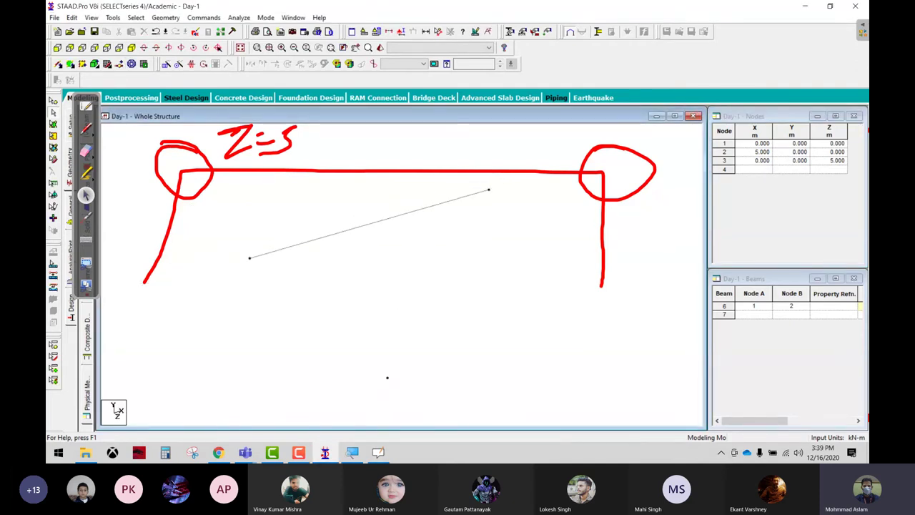
pyautogui.click(86, 128)
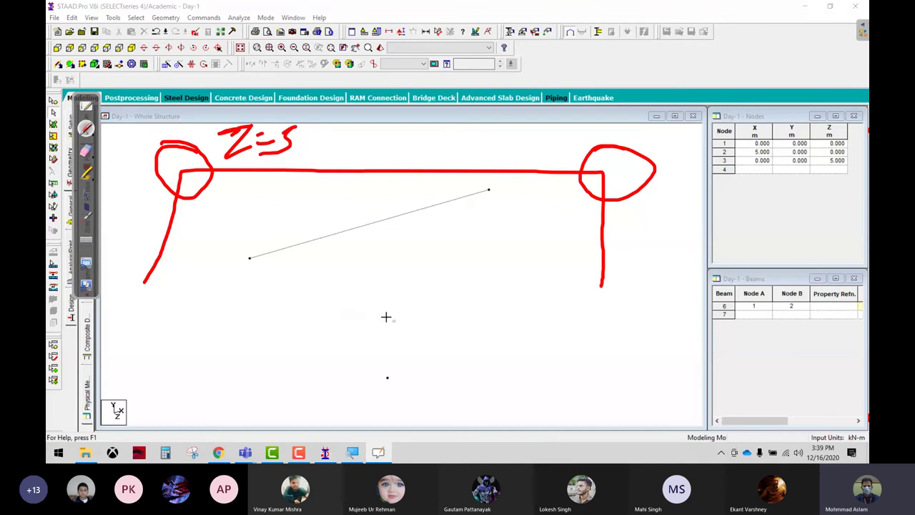
pyautogui.moveTo(415, 343)
pyautogui.mouseDown()
pyautogui.moveTo(383, 361)
pyautogui.moveTo(570, 296)
pyautogui.moveTo(597, 270)
pyautogui.moveTo(577, 264)
pyautogui.mouseUp()
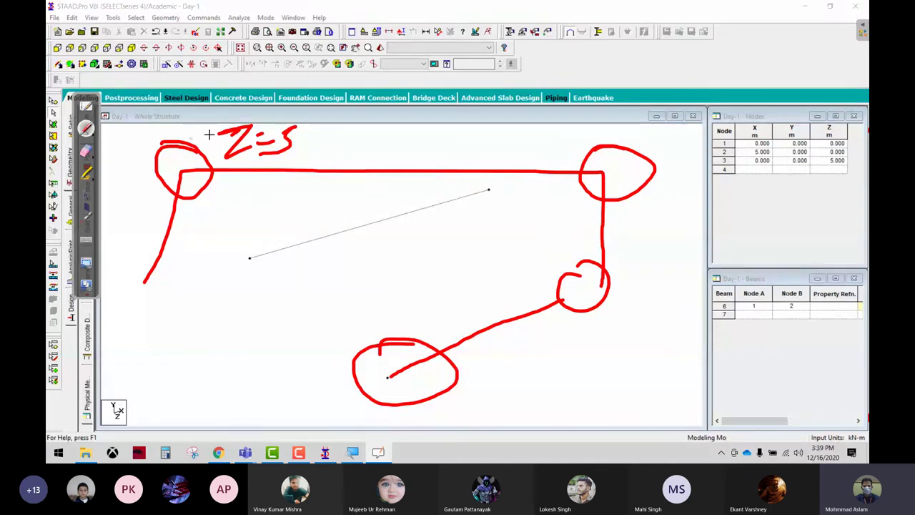
pyautogui.click(87, 194)
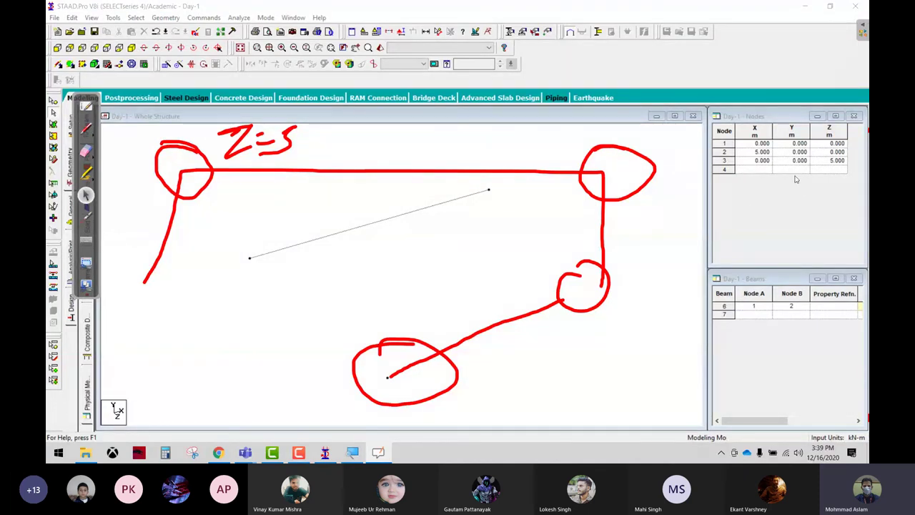
# - Add node 4 at X = 5, Z = 5, correcting the mistyped Z of 50
pyautogui.click(772, 172)
pyautogui.write('5')
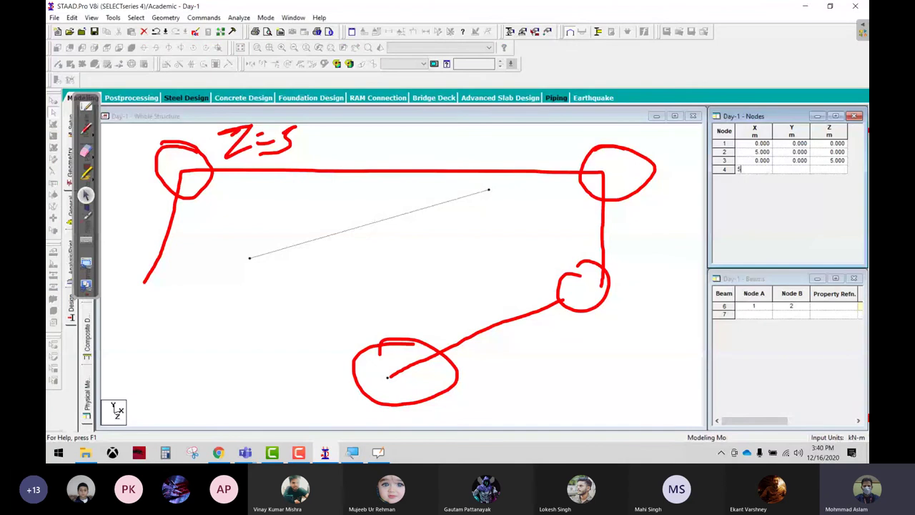
pyautogui.press('Tab')
pyautogui.click(844, 173)
pyautogui.write('50')
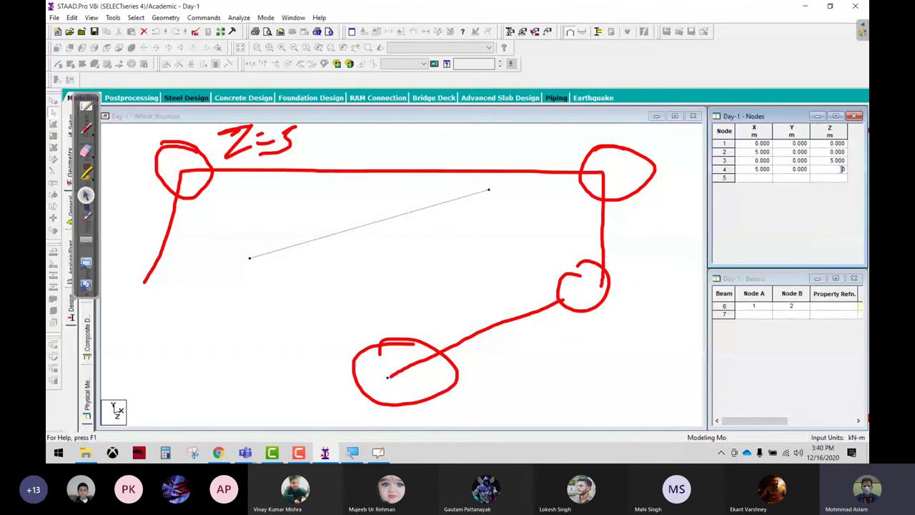
pyautogui.press('Tab')
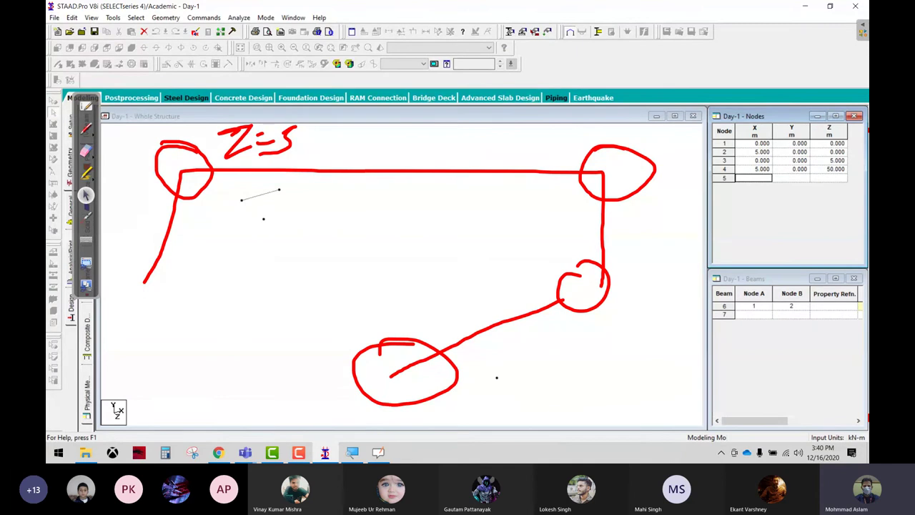
pyautogui.click(829, 169)
pyautogui.write('5')
pyautogui.press('Tab')
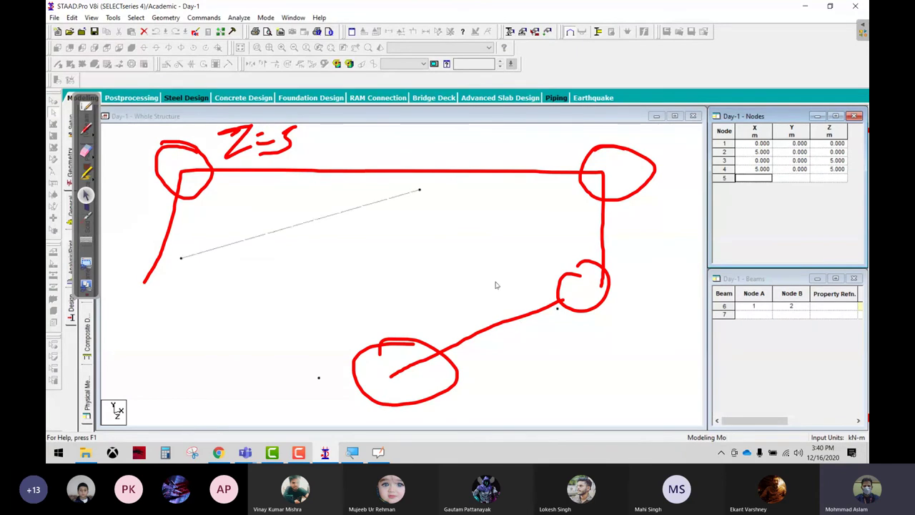
# - Erase the Z=5 note and red strokes, answering the Auto Save prompt
pyautogui.click(86, 150)
pyautogui.moveTo(172, 214)
pyautogui.mouseDown()
pyautogui.moveTo(303, 142)
pyautogui.moveTo(251, 255)
pyautogui.mouseUp()
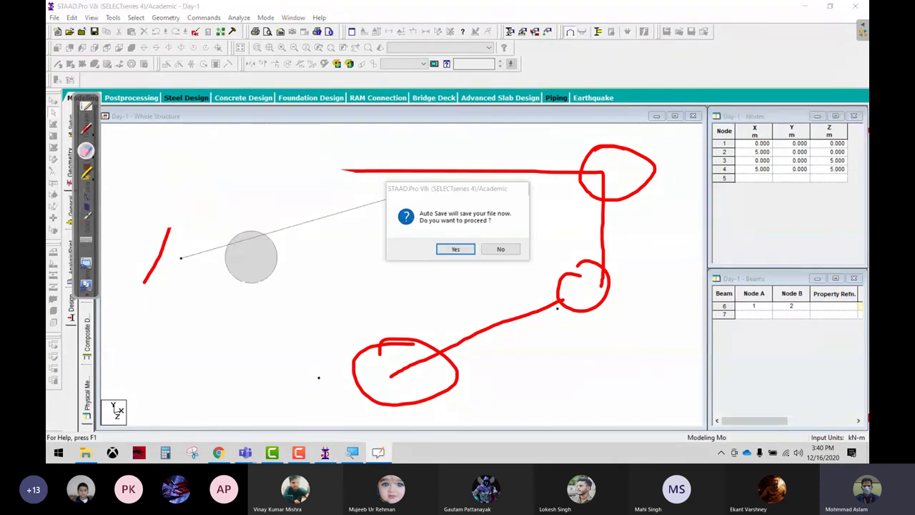
pyautogui.click(86, 193)
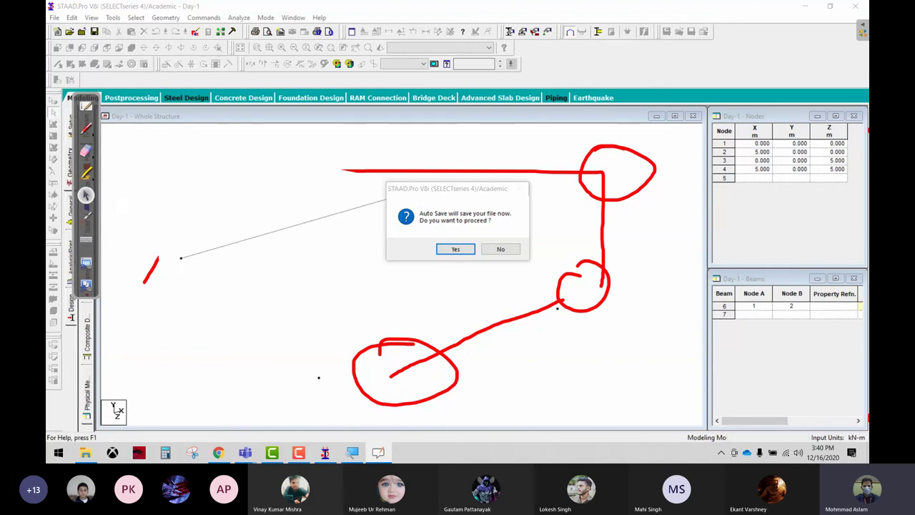
pyautogui.click(455, 249)
pyautogui.click(86, 150)
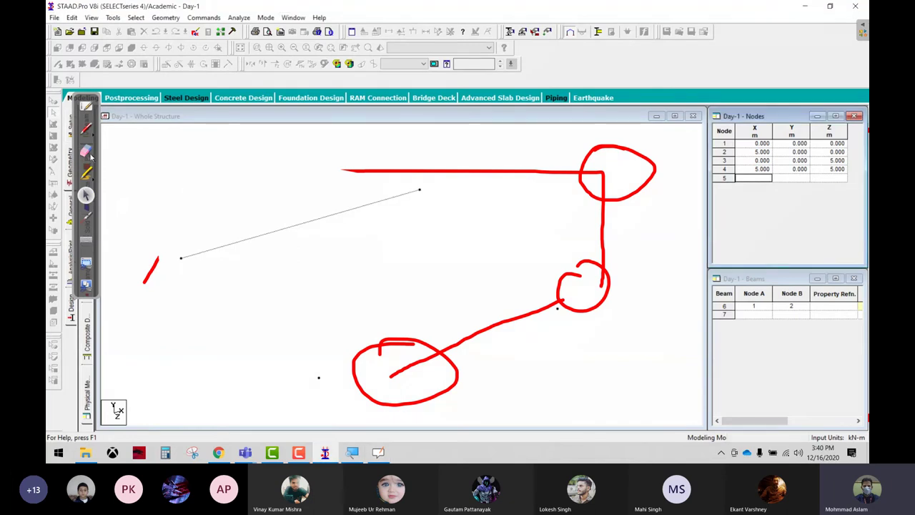
pyautogui.moveTo(150, 278)
pyautogui.mouseDown()
pyautogui.moveTo(188, 221)
pyautogui.moveTo(437, 188)
pyautogui.moveTo(639, 191)
pyautogui.moveTo(548, 337)
pyautogui.moveTo(281, 353)
pyautogui.moveTo(501, 400)
pyautogui.mouseUp()
# - Circle the lower and right nodes, arrow node 2, then erase all remaining red marks
pyautogui.click(86, 128)
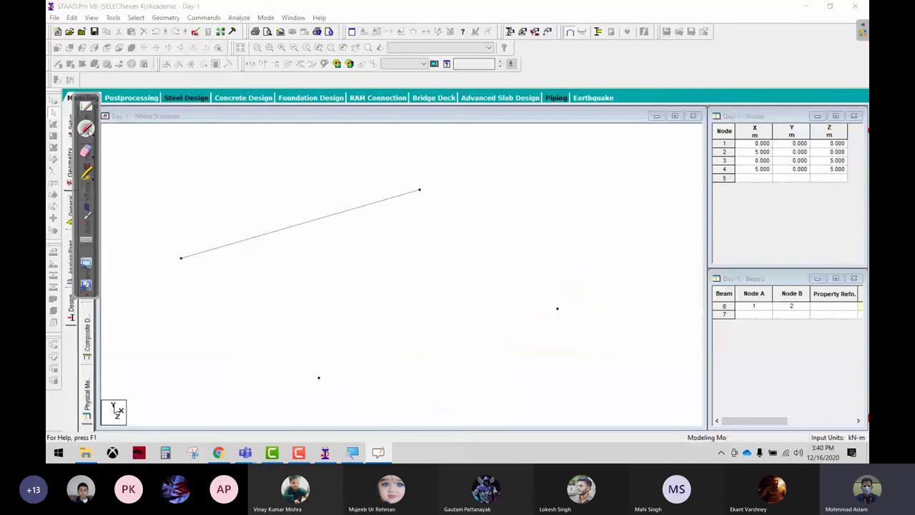
pyautogui.moveTo(343, 348); pyautogui.dragTo(281, 329)
pyautogui.moveTo(561, 269)
pyautogui.mouseDown()
pyautogui.moveTo(511, 296)
pyautogui.moveTo(519, 273)
pyautogui.mouseUp()
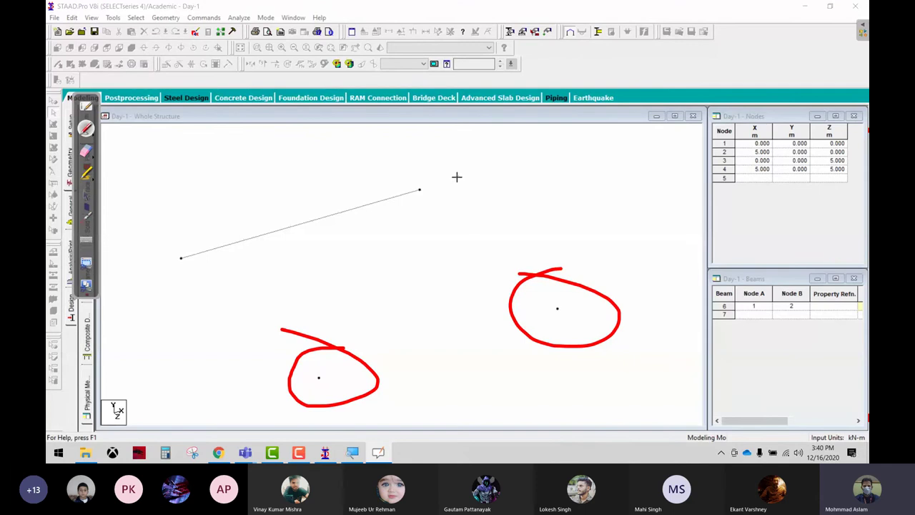
pyautogui.click(84, 194)
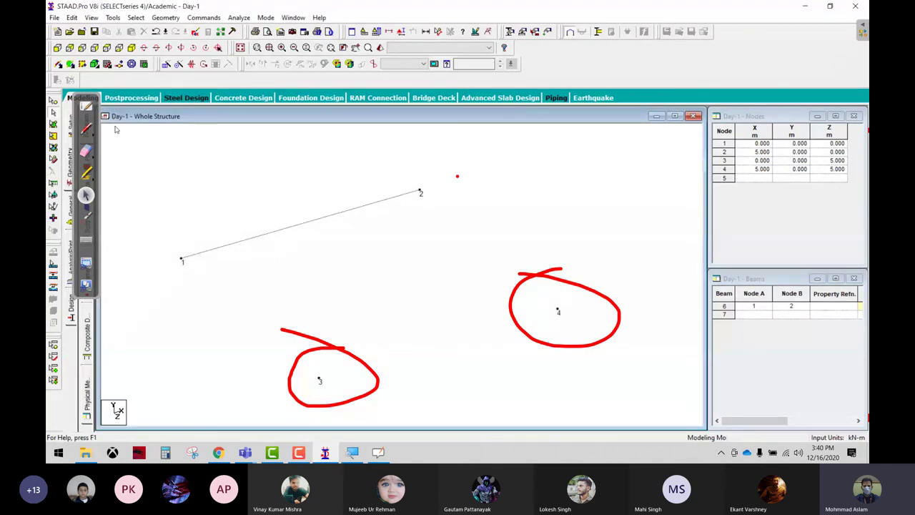
pyautogui.click(86, 127)
pyautogui.moveTo(498, 165); pyautogui.dragTo(420, 182)
pyautogui.click(85, 150)
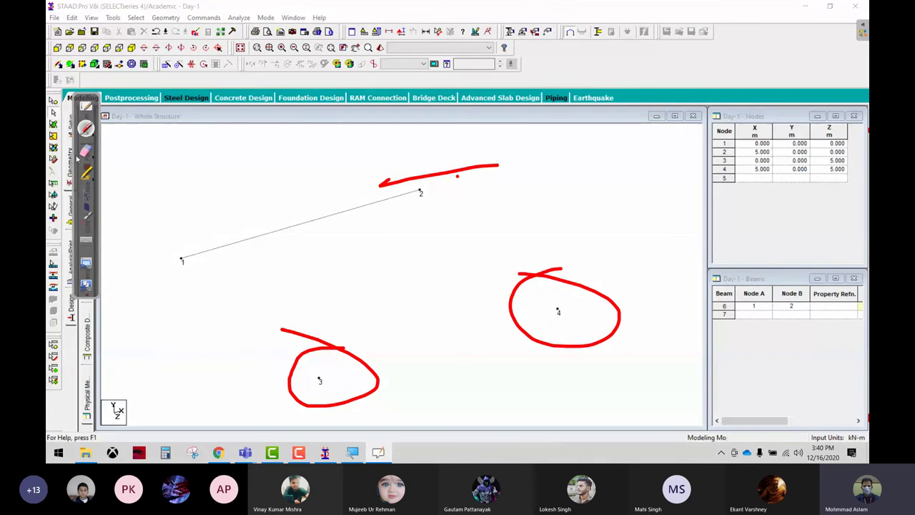
pyautogui.moveTo(121, 153)
pyautogui.mouseDown()
pyautogui.moveTo(475, 374)
pyautogui.moveTo(615, 303)
pyautogui.mouseUp()
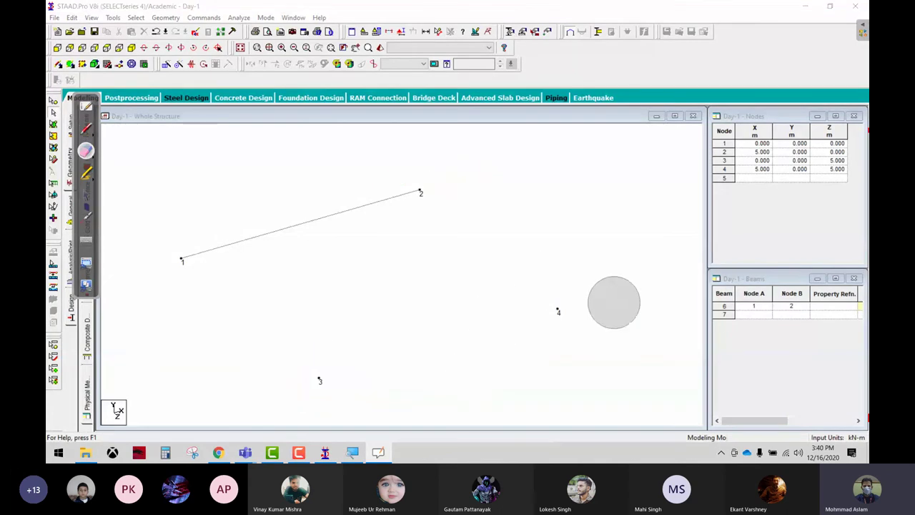
pyautogui.click(85, 128)
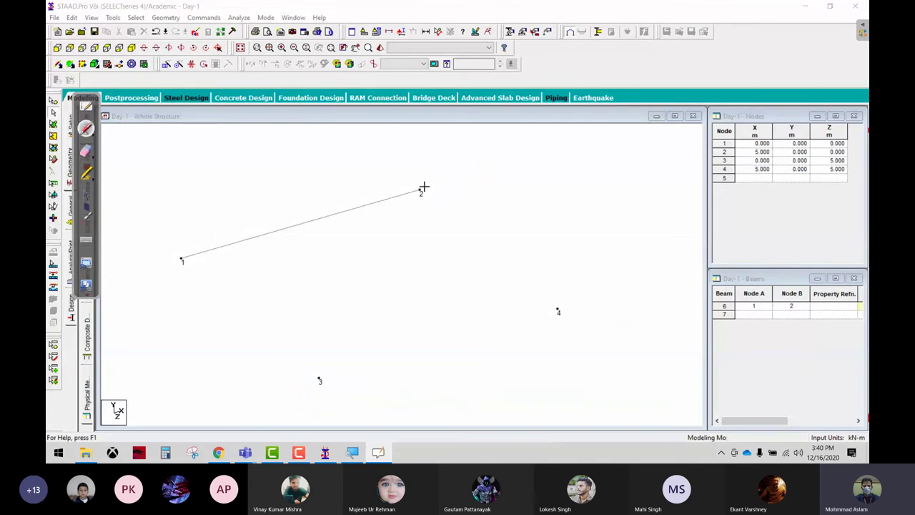
# - Sketch a red line from node 2 to node 4 and circle both nodes and the Beams table
pyautogui.moveTo(423, 187)
pyautogui.mouseDown()
pyautogui.moveTo(517, 246)
pyautogui.moveTo(556, 293)
pyautogui.mouseUp()
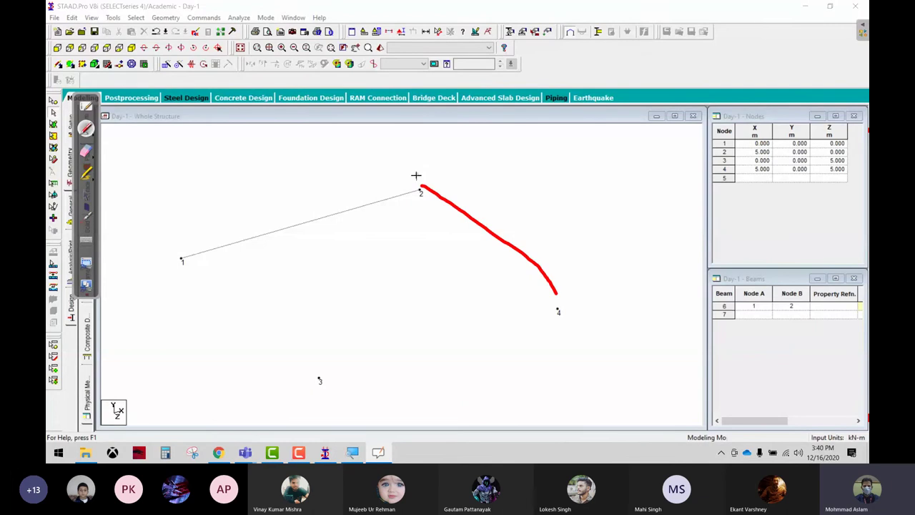
pyautogui.moveTo(416, 175)
pyautogui.mouseDown()
pyautogui.moveTo(411, 212)
pyautogui.moveTo(404, 179)
pyautogui.mouseUp()
pyautogui.moveTo(551, 277)
pyautogui.mouseDown()
pyautogui.moveTo(529, 316)
pyautogui.moveTo(571, 272)
pyautogui.mouseUp()
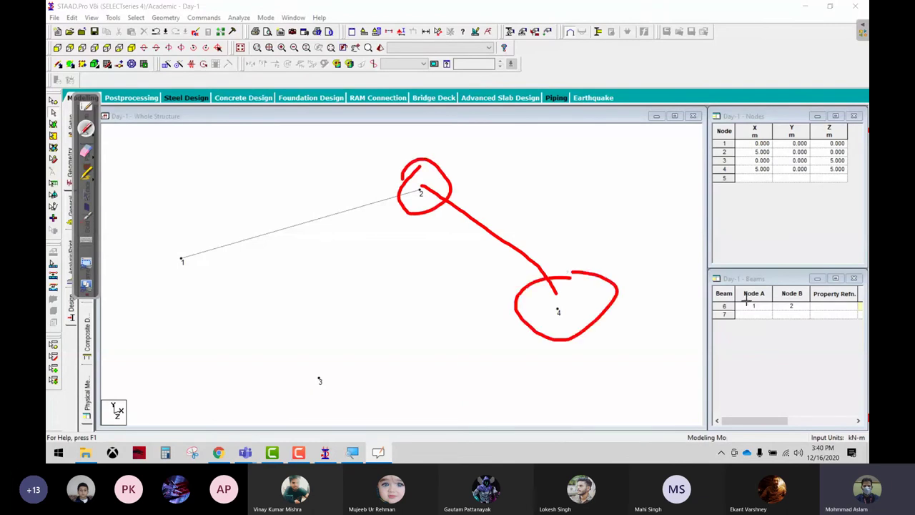
pyautogui.moveTo(829, 263); pyautogui.dragTo(794, 264)
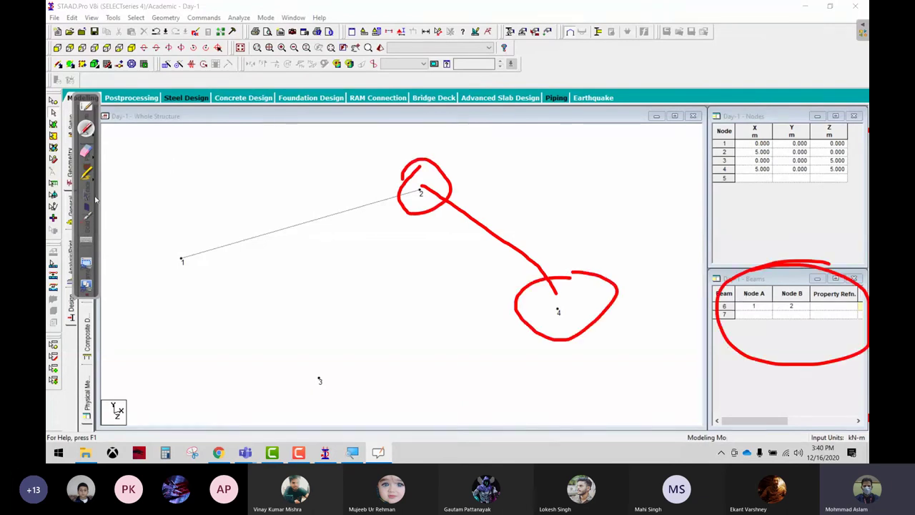
# - Enter beam 7 in the Beams table running from node 2 to node 4
pyautogui.click(87, 196)
pyautogui.click(756, 314)
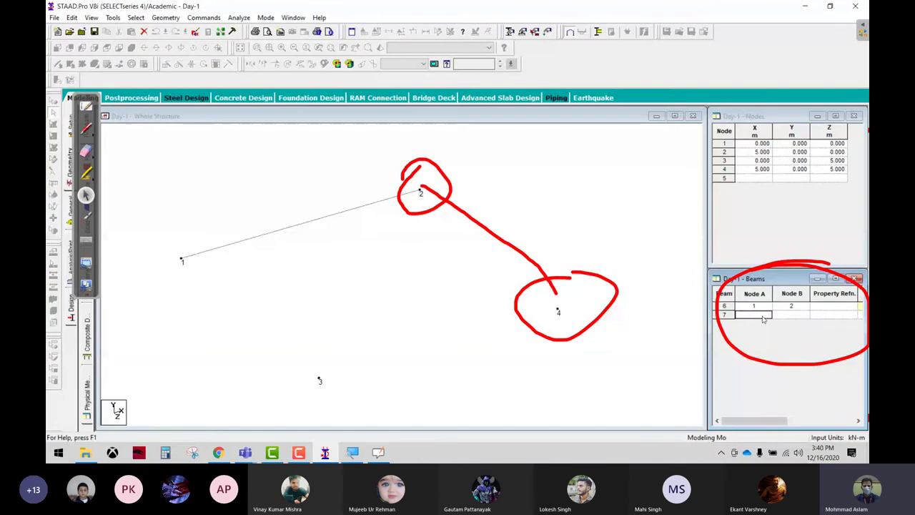
pyautogui.write('2')
pyautogui.press('Tab')
pyautogui.write('4')
pyautogui.press('Tab')
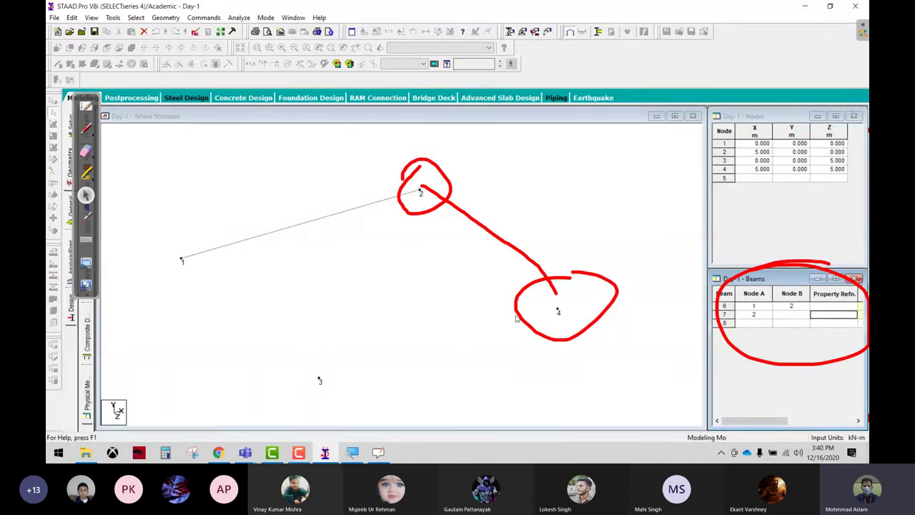
pyautogui.click(785, 317)
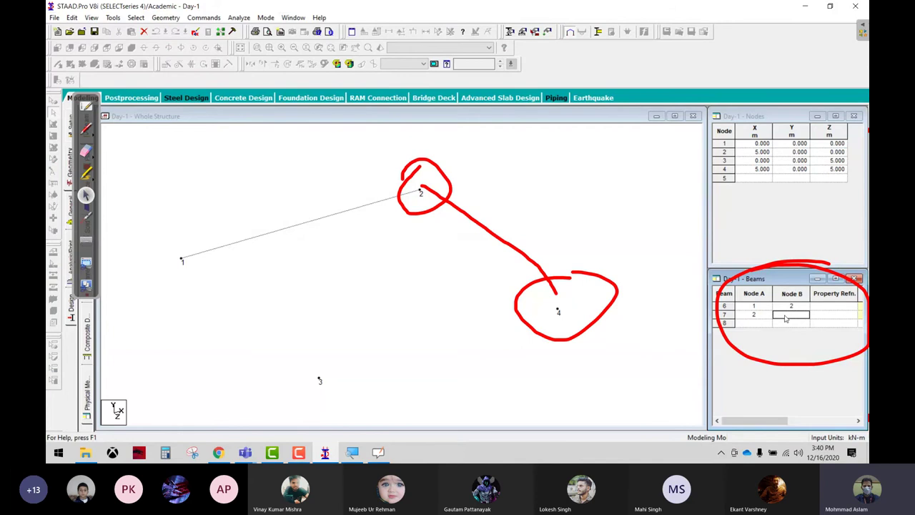
pyautogui.write('4')
pyautogui.press('Tab')
# - Enter beam 8 connecting node 3 to node 4
pyautogui.click(762, 325)
pyautogui.write('3')
pyautogui.press('Tab')
pyautogui.write('4')
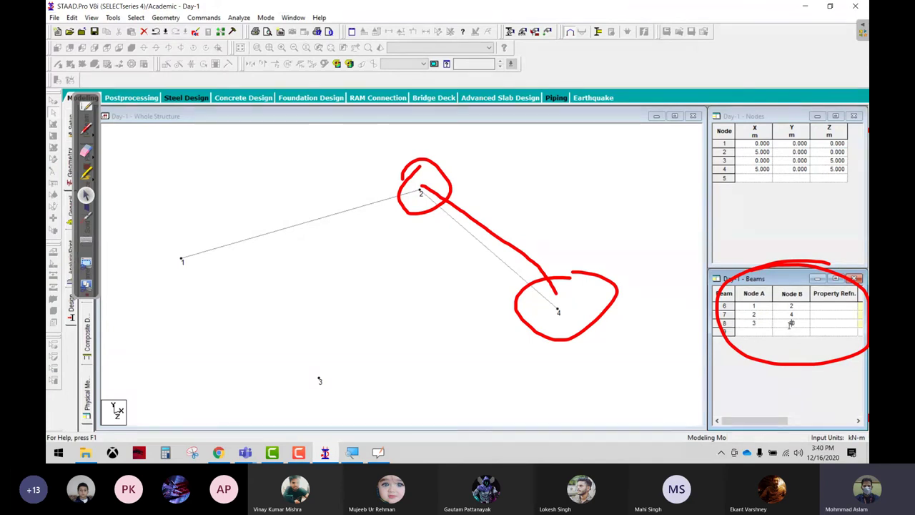
pyautogui.press('Tab')
pyautogui.click(791, 326)
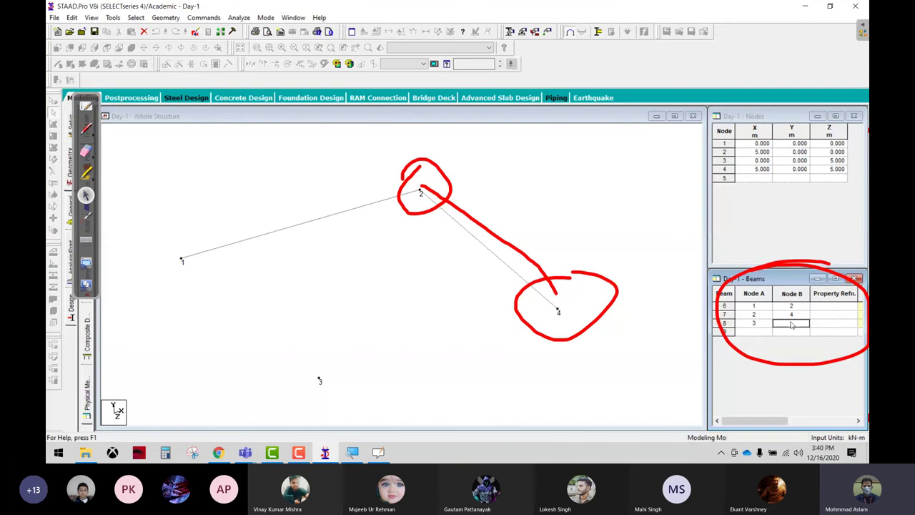
pyautogui.click(791, 326)
pyautogui.write('4')
pyautogui.press('Tab')
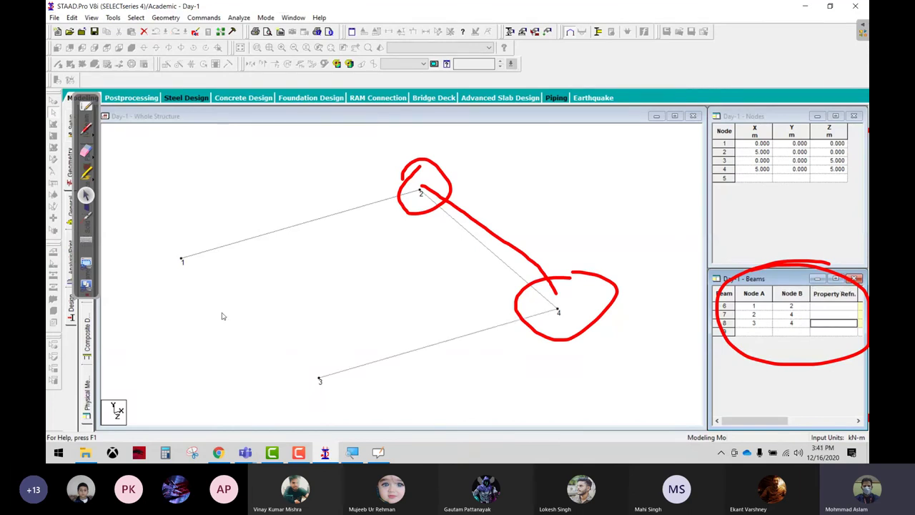
# - Enter beam 9 connecting node 1 to node 3
pyautogui.click(770, 333)
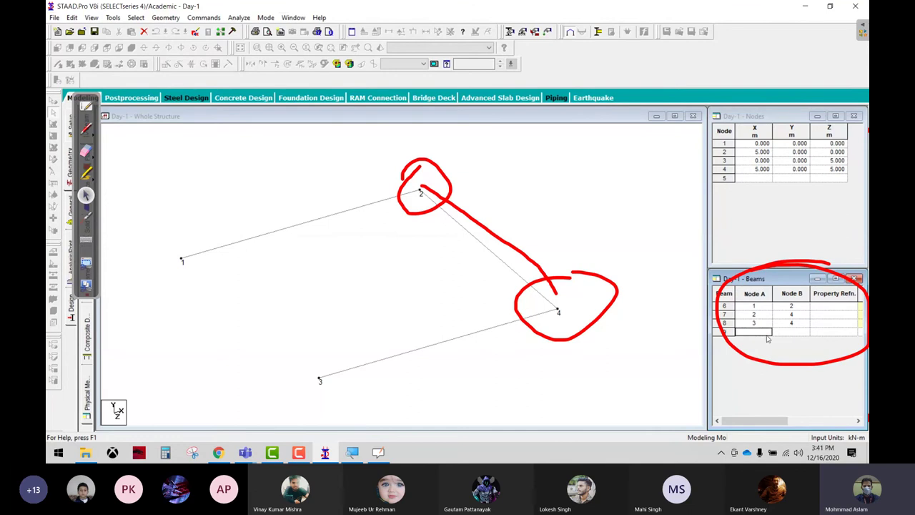
pyautogui.write('1')
pyautogui.press('Tab')
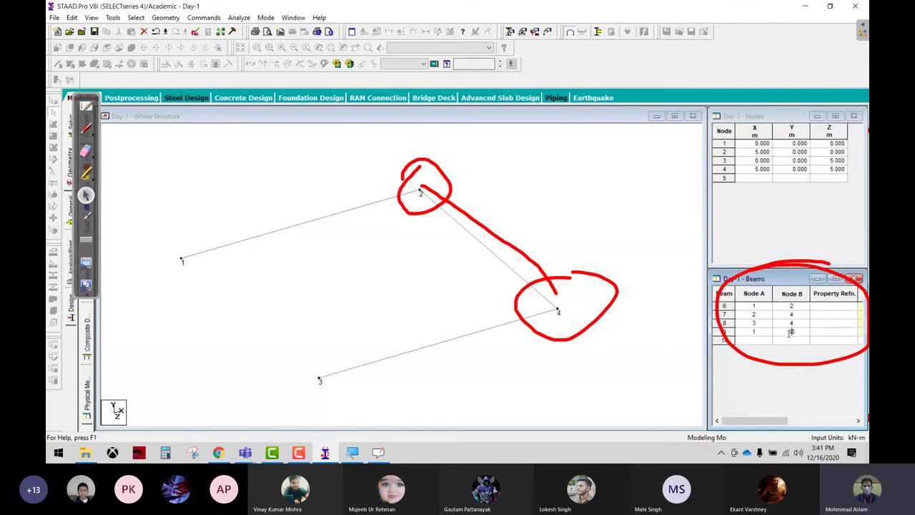
pyautogui.press('Tab')
pyautogui.hotkey('shift', 'Tab')
pyautogui.press('Tab')
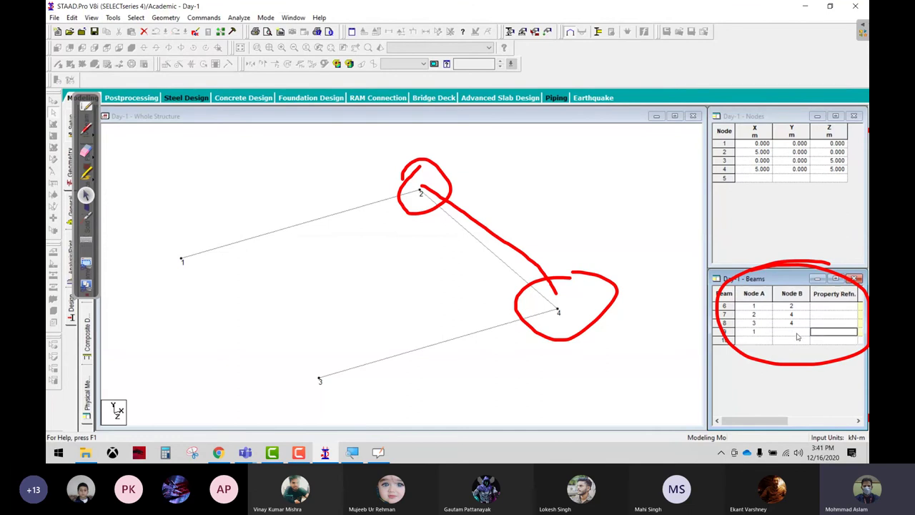
pyautogui.hotkey('shift', 'Tab')
pyautogui.write('3')
pyautogui.press('Tab')
# - Erase the red pen marks around nodes 2 and 4 and the Beams table
pyautogui.click(86, 150)
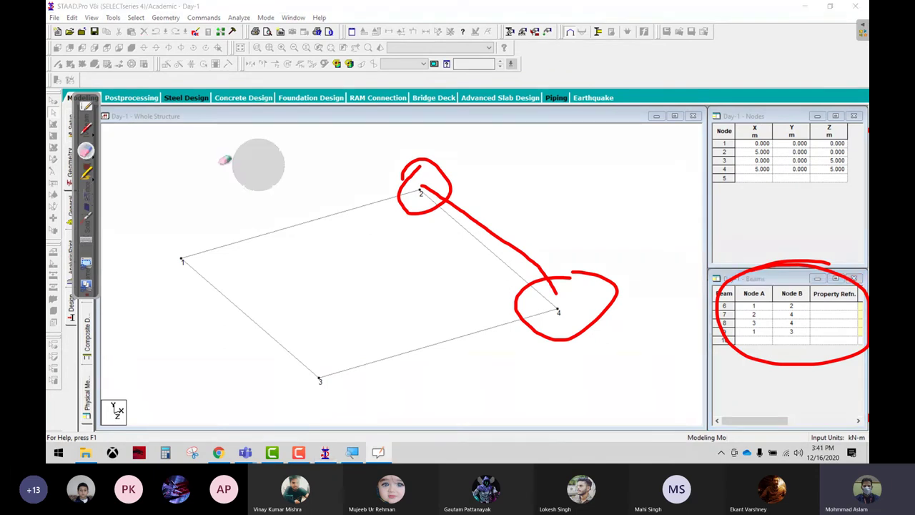
pyautogui.moveTo(422, 187); pyautogui.dragTo(515, 184)
pyautogui.moveTo(337, 272)
pyautogui.mouseDown()
pyautogui.moveTo(715, 256)
pyautogui.moveTo(848, 348)
pyautogui.moveTo(522, 357)
pyautogui.mouseUp()
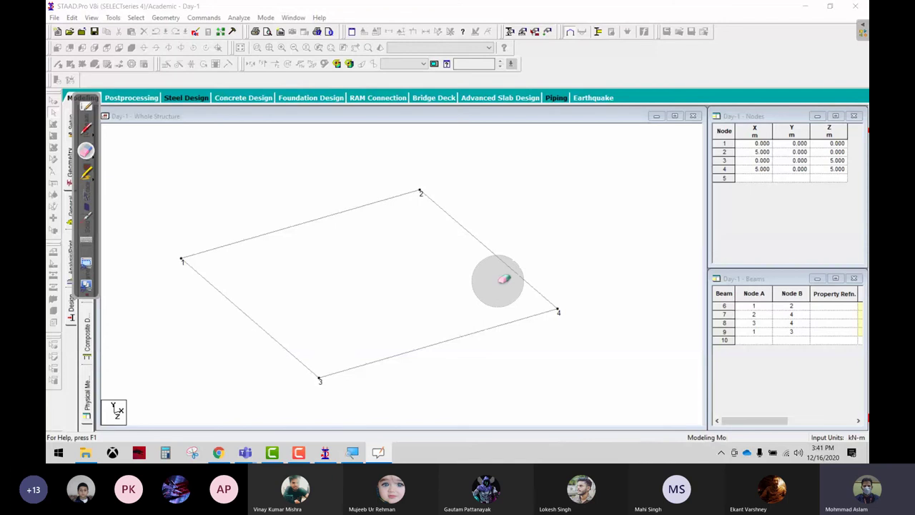
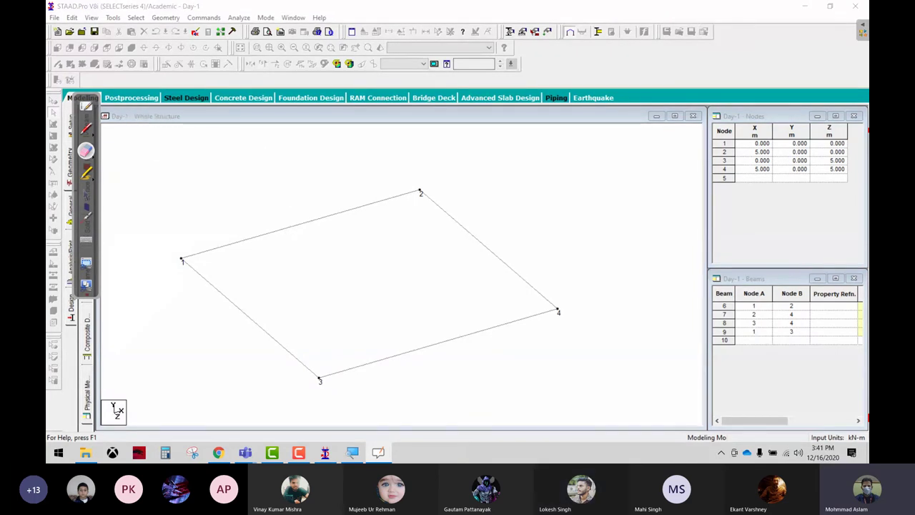
# - Exit STAAD.Pro without saving Day-1.std, relaunch it, and reopen Day-1 from Recent Files
pyautogui.click(855, 5)
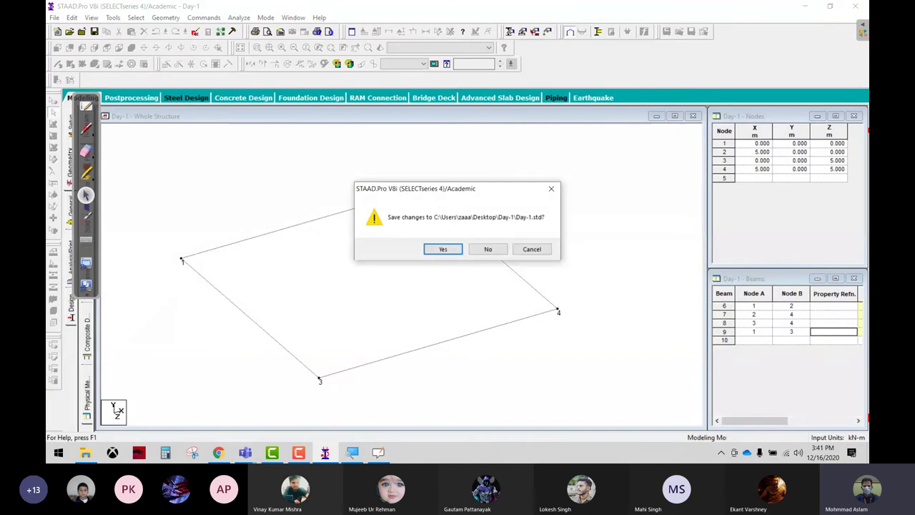
pyautogui.click(493, 250)
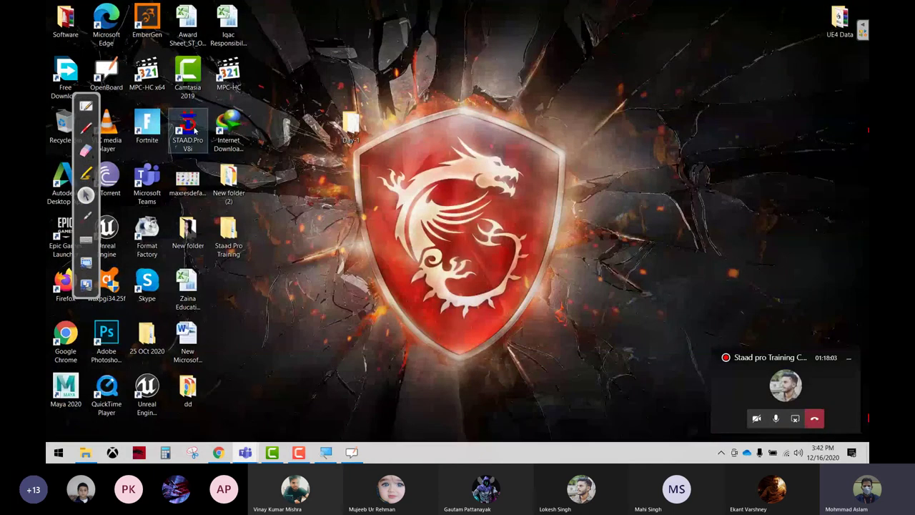
pyautogui.doubleClick(194, 129)
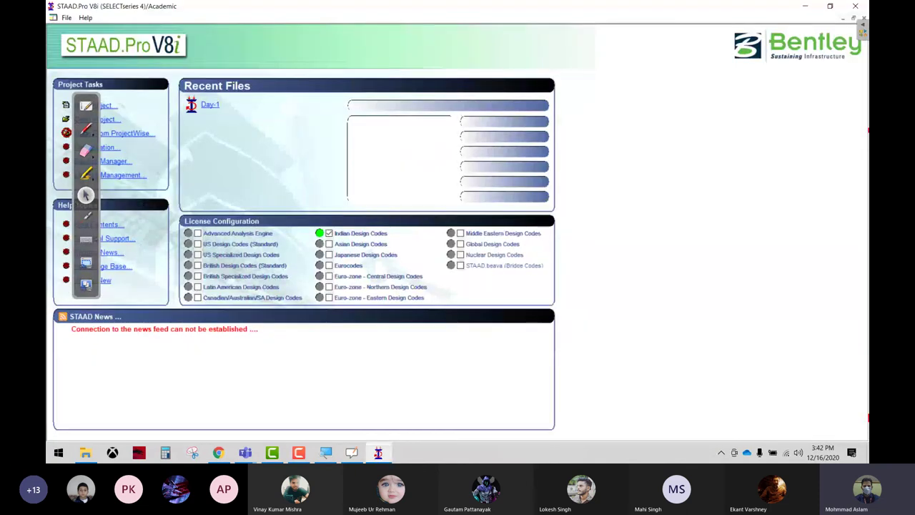
pyautogui.moveTo(240, 77)
pyautogui.mouseDown()
pyautogui.moveTo(242, 142)
pyautogui.moveTo(238, 70)
pyautogui.mouseUp()
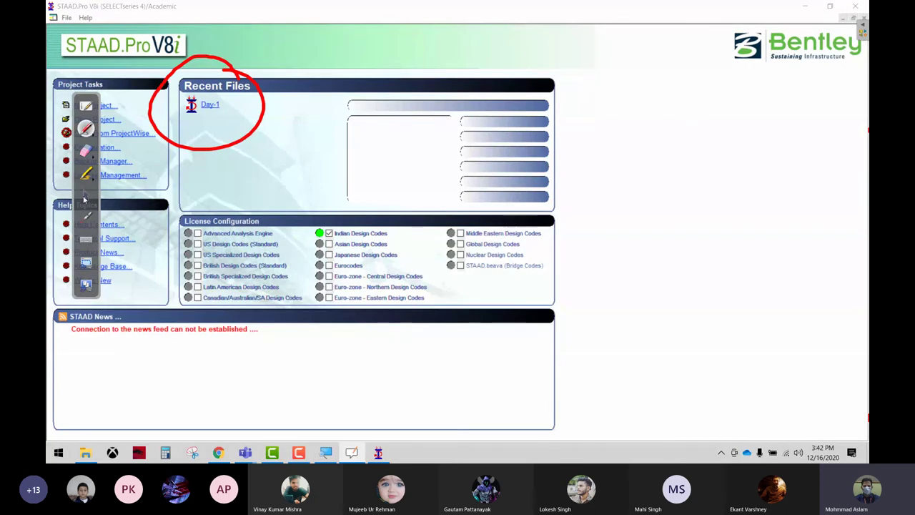
pyautogui.click(86, 194)
pyautogui.click(209, 104)
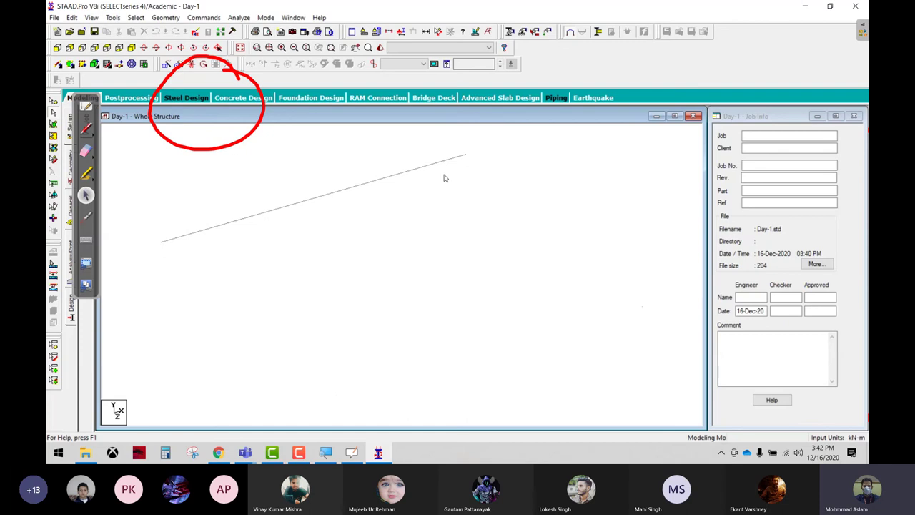
pyautogui.moveTo(733, 118); pyautogui.dragTo(732, 115)
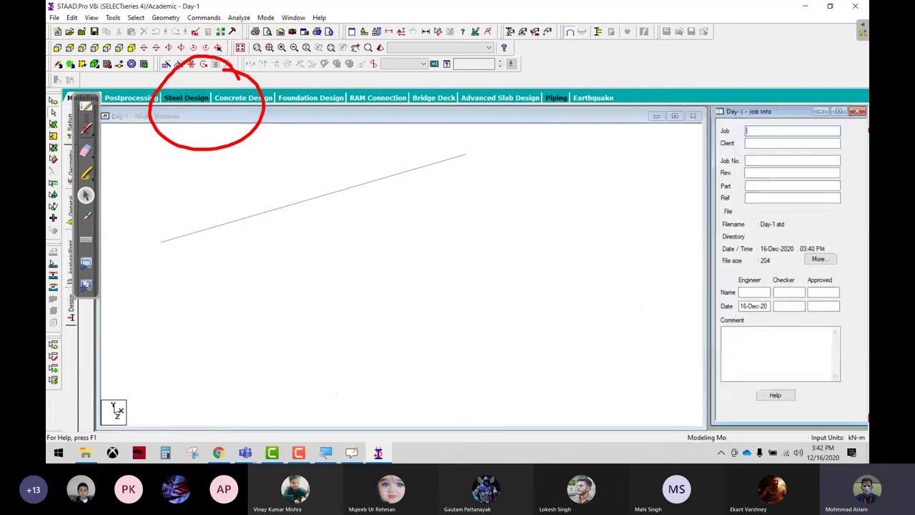
pyautogui.moveTo(733, 114); pyautogui.dragTo(735, 117)
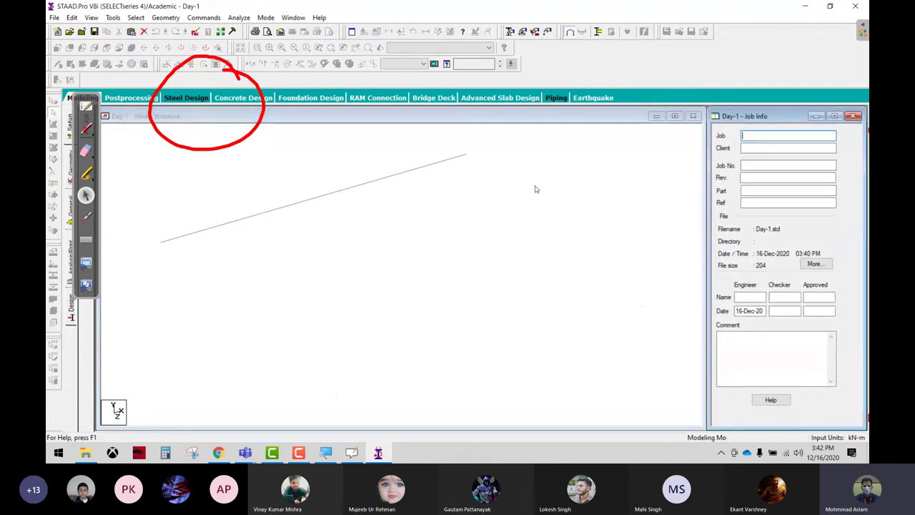
pyautogui.click(390, 214)
pyautogui.click(85, 151)
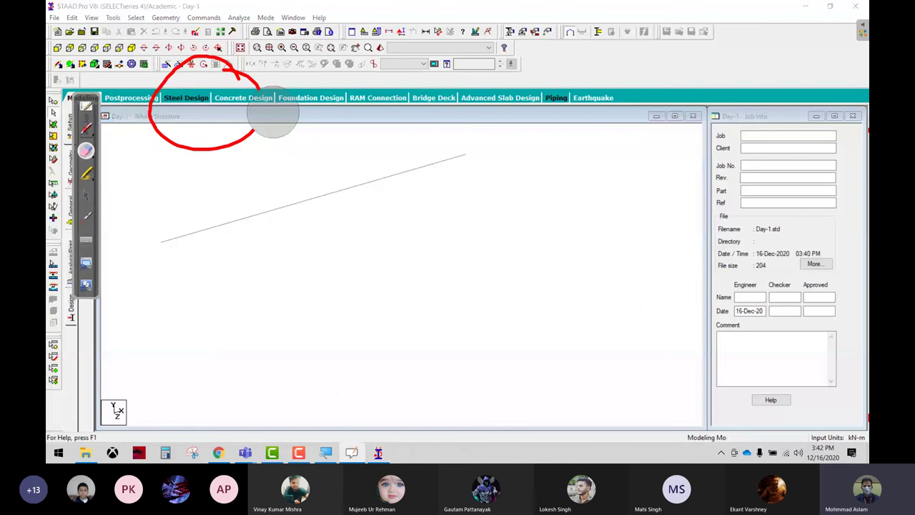
pyautogui.moveTo(276, 113)
pyautogui.mouseDown()
pyautogui.moveTo(164, 72)
pyautogui.moveTo(165, 128)
pyautogui.mouseUp()
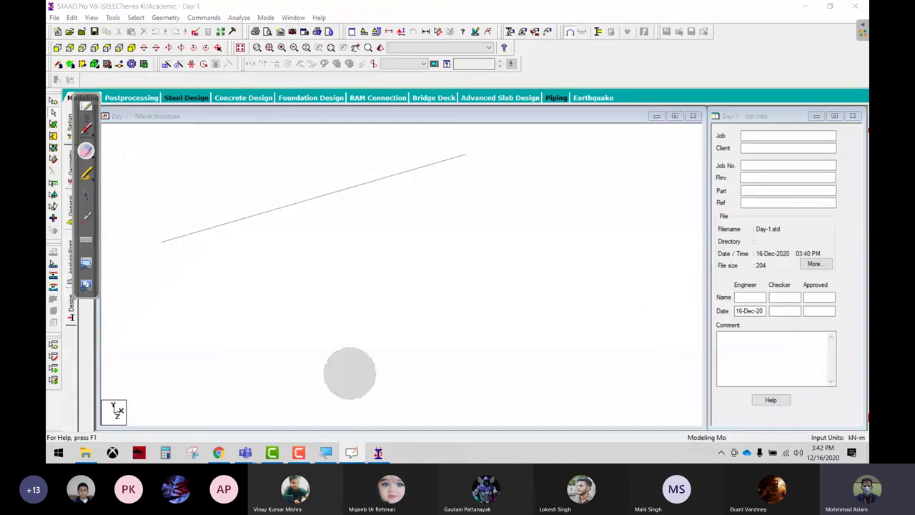
pyautogui.click(85, 194)
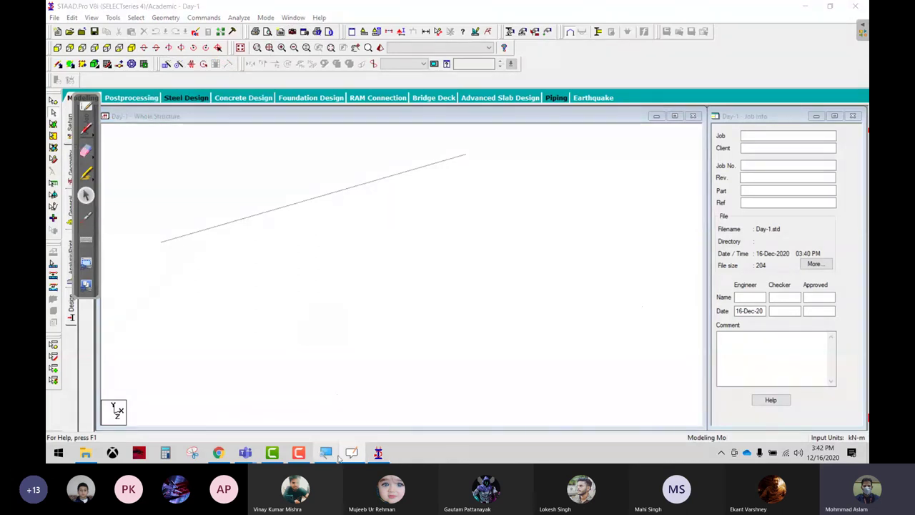
pyautogui.press('super+plus')
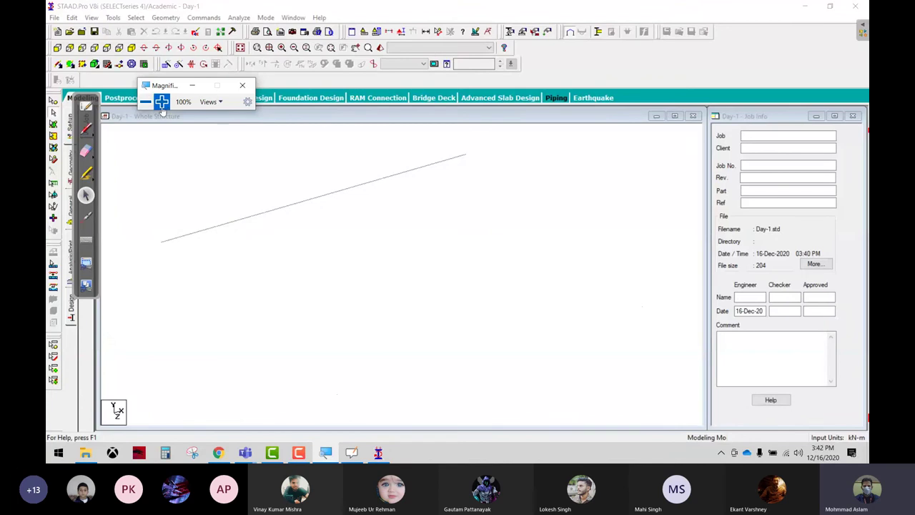
pyautogui.click(160, 101)
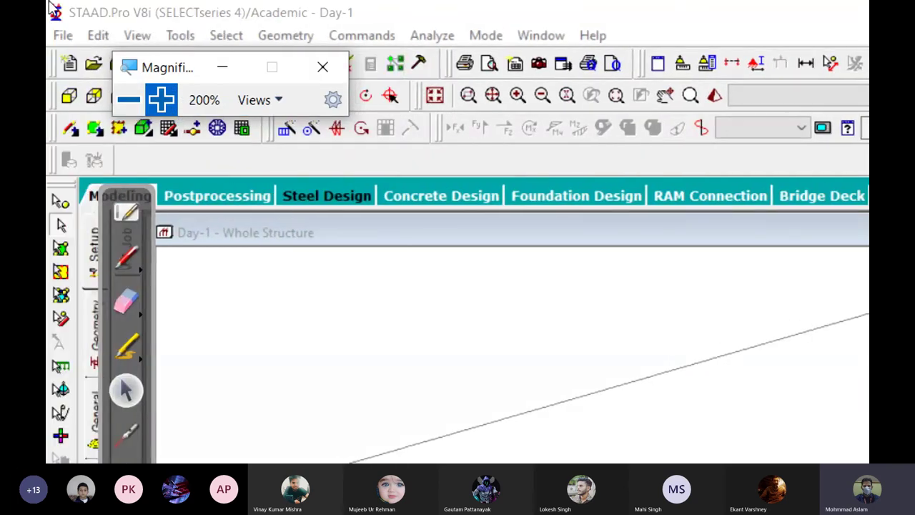
pyautogui.click(131, 69)
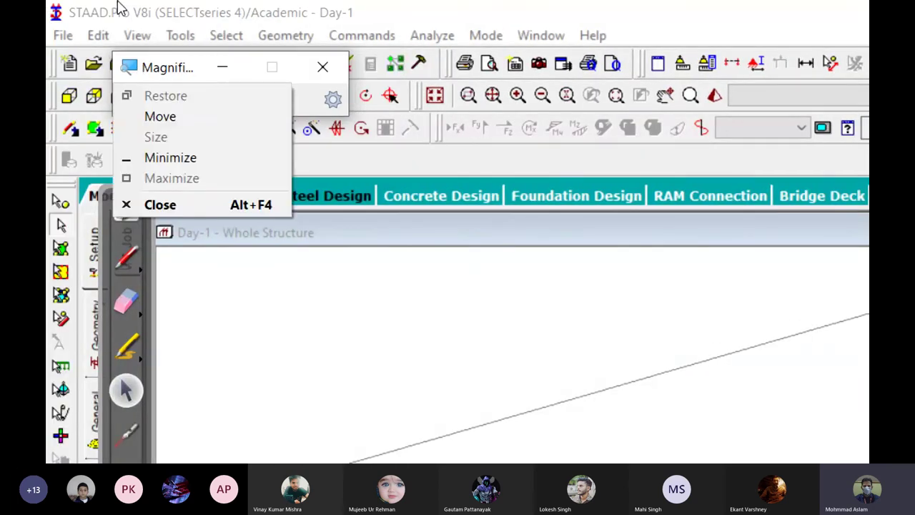
pyautogui.click(186, 71)
pyautogui.moveTo(187, 74); pyautogui.dragTo(169, 23)
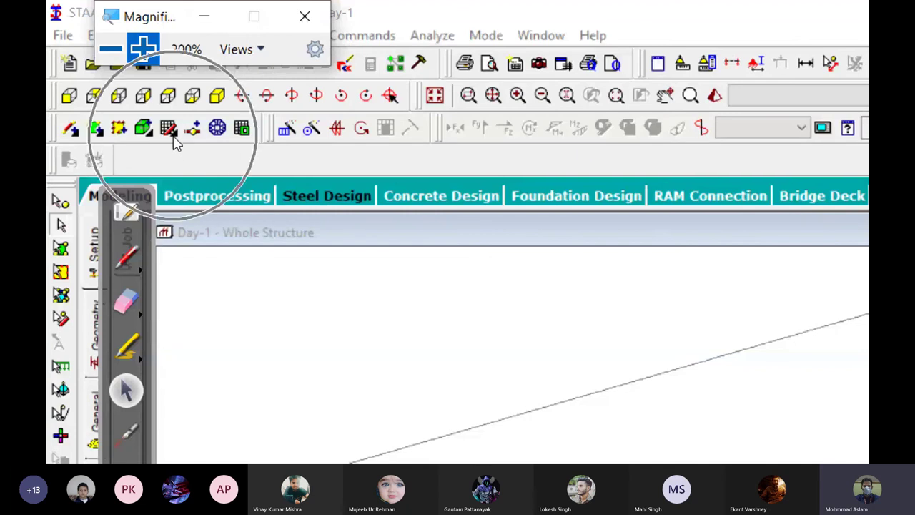
pyautogui.click(111, 49)
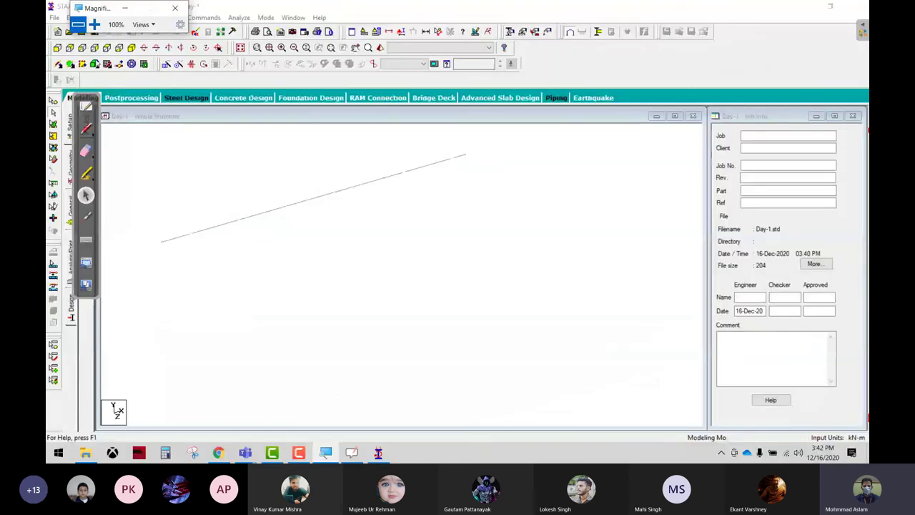
# - Toggle the Snap Node/Beam grid on and off several times, then close the Job Info window
pyautogui.click(106, 65)
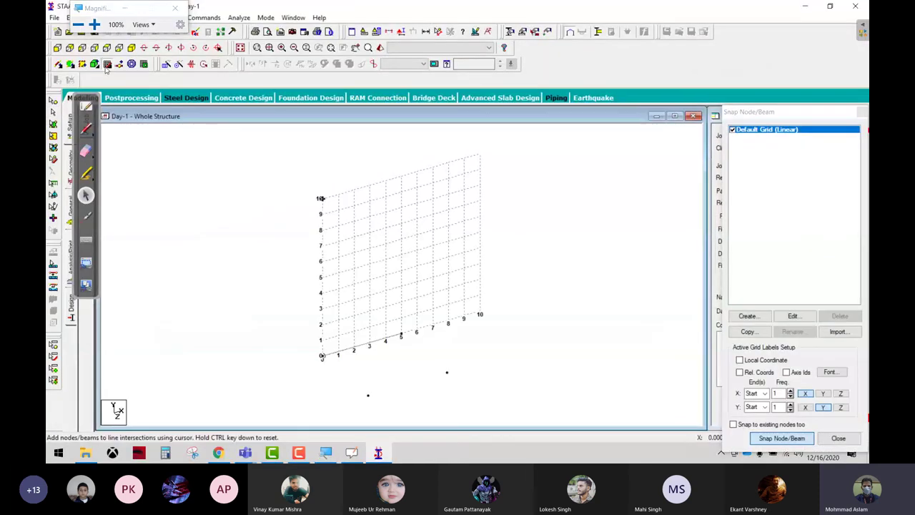
pyautogui.click(106, 65)
pyautogui.click(106, 65)
pyautogui.click(106, 65)
pyautogui.click(106, 65)
pyautogui.click(852, 116)
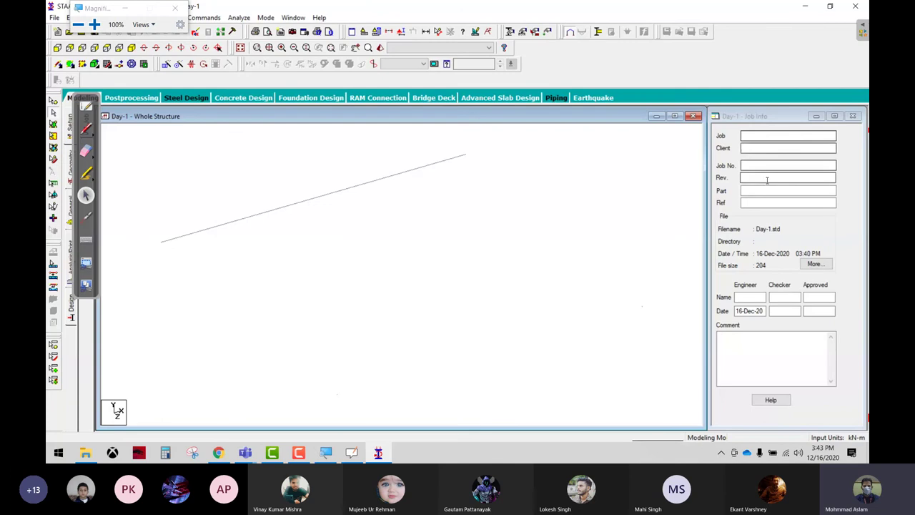
pyautogui.click(852, 116)
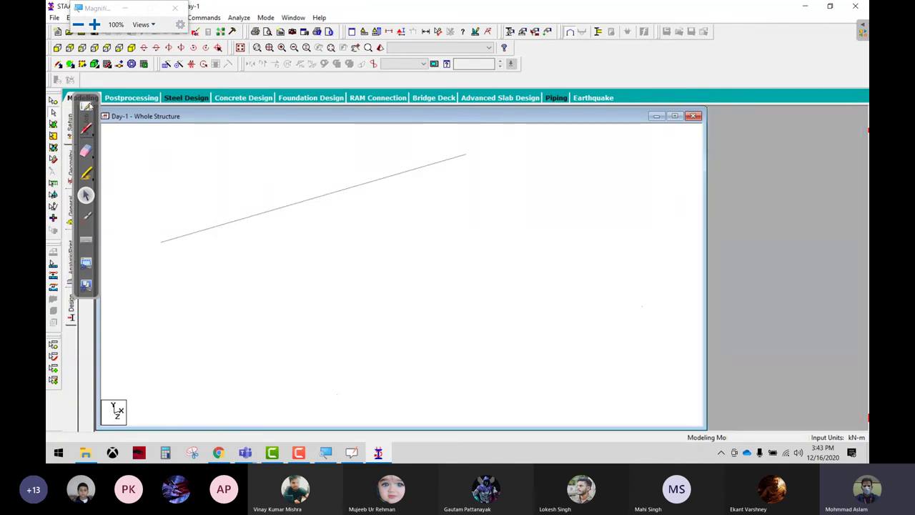
# - Show the Geometry page, close the Whole Structure window, and relaunch STAAD.Pro from the desktop
pyautogui.click(86, 104)
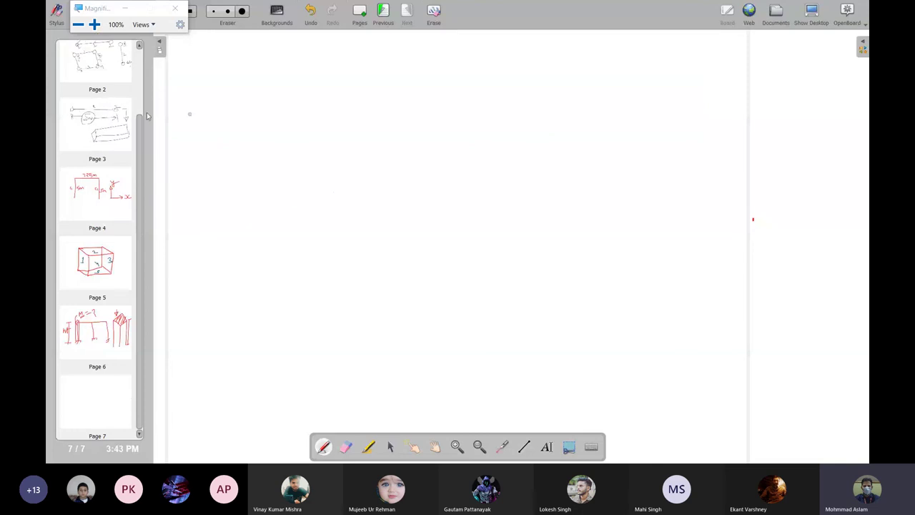
pyautogui.click(815, 16)
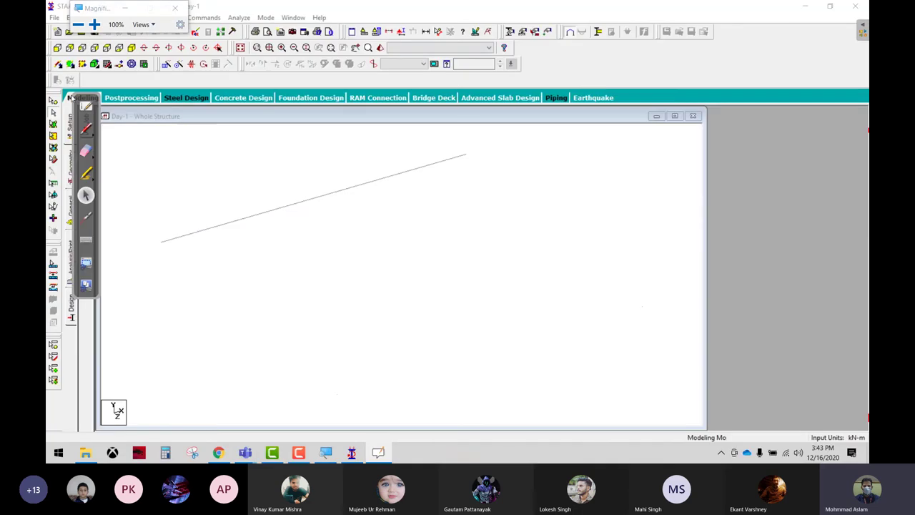
pyautogui.moveTo(94, 101); pyautogui.dragTo(205, 148)
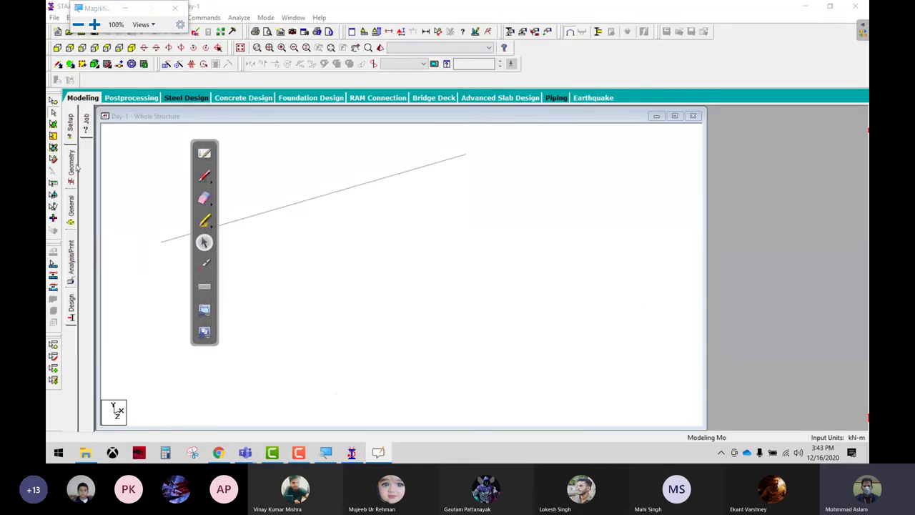
pyautogui.click(70, 166)
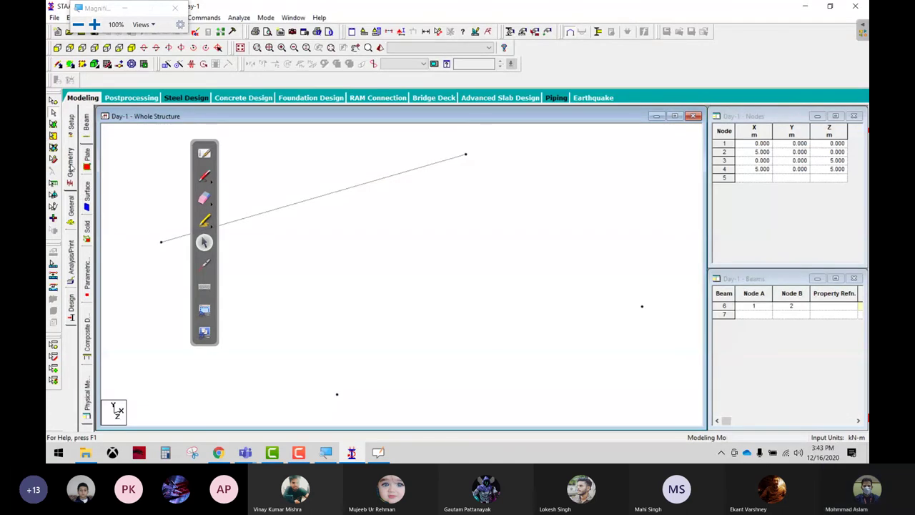
pyautogui.click(855, 5)
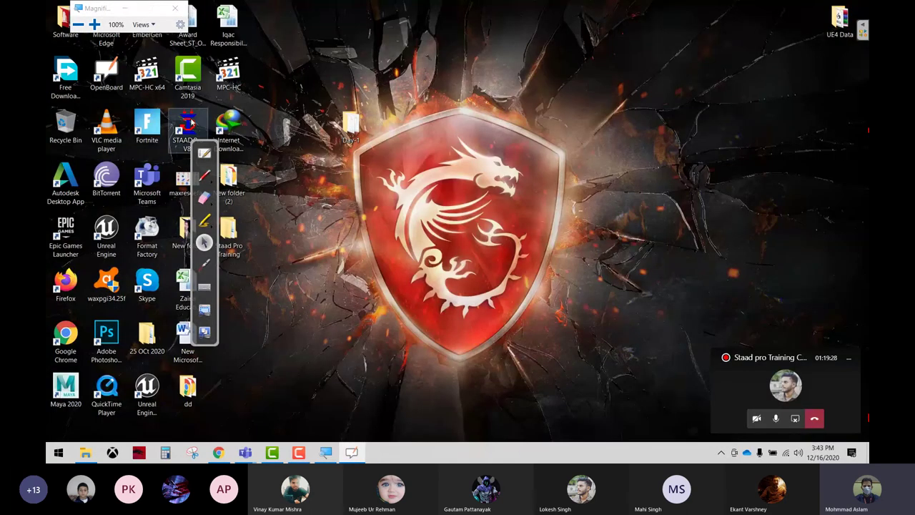
pyautogui.doubleClick(189, 123)
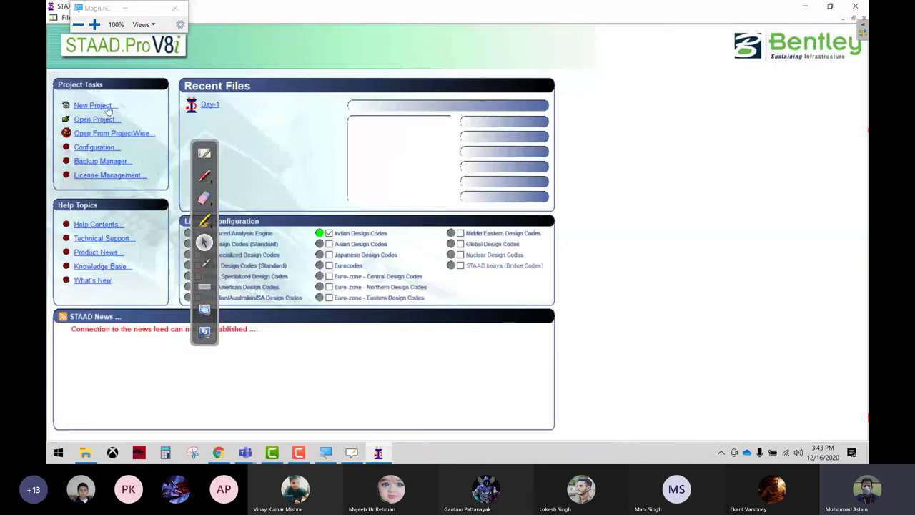
# - Create a new Space project named Try in Meter and KiloNewton units, starting with Add Beam
pyautogui.click(104, 107)
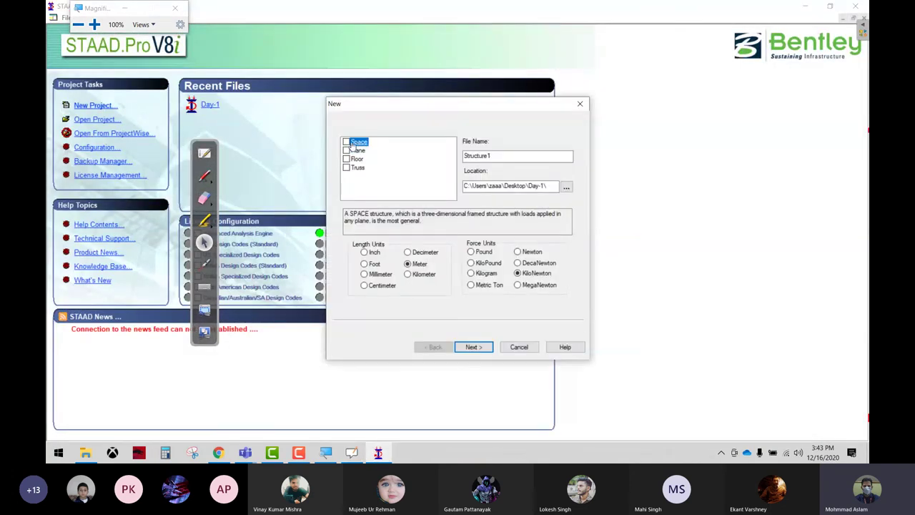
pyautogui.click(351, 145)
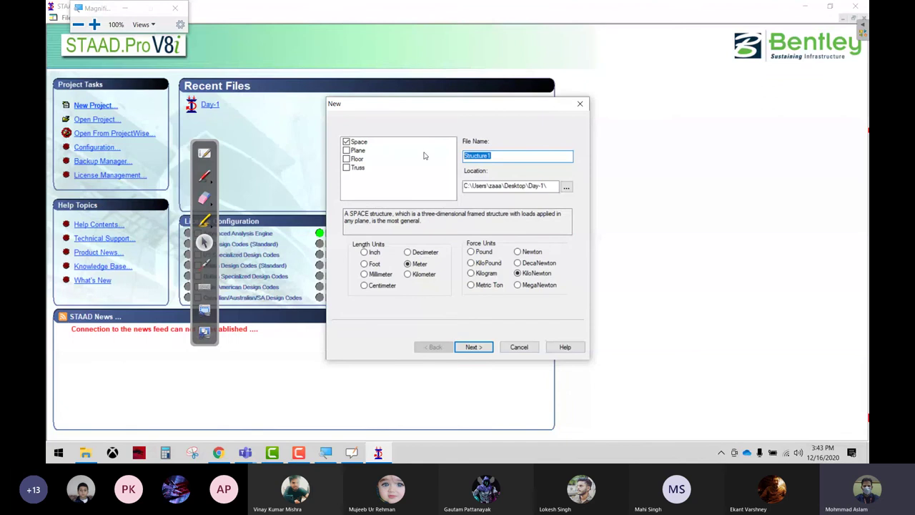
pyautogui.write('Try')
pyautogui.write(',')
pyautogui.click(474, 347)
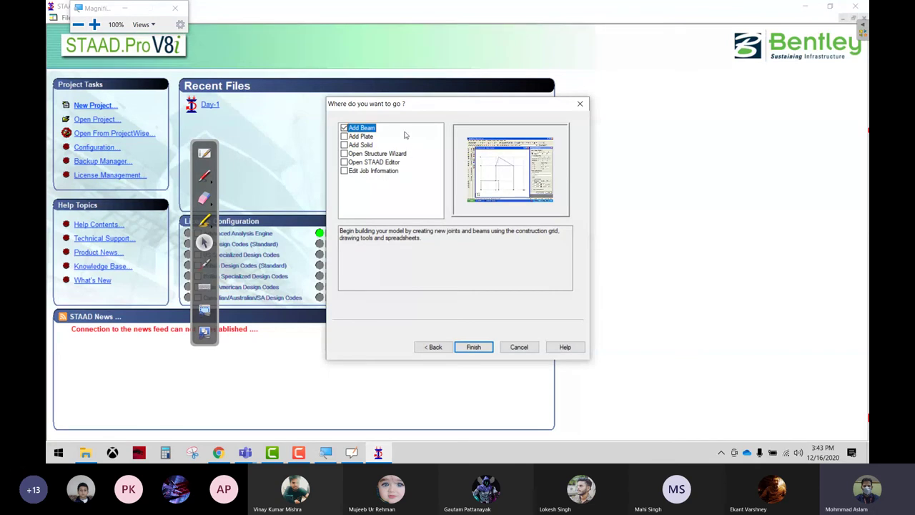
pyautogui.click(472, 347)
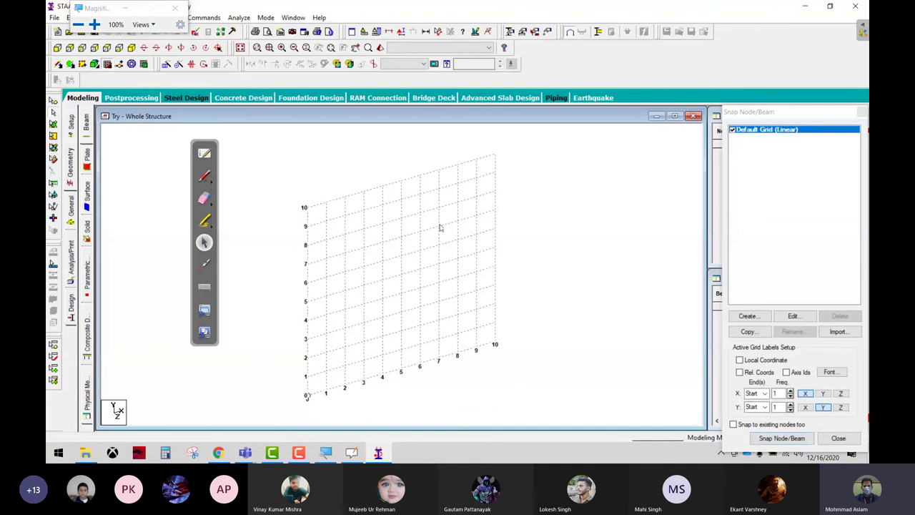
# - Leave beam-adding mode and toggle the Snap Node/Beam grid on and off several times
pyautogui.click(55, 112)
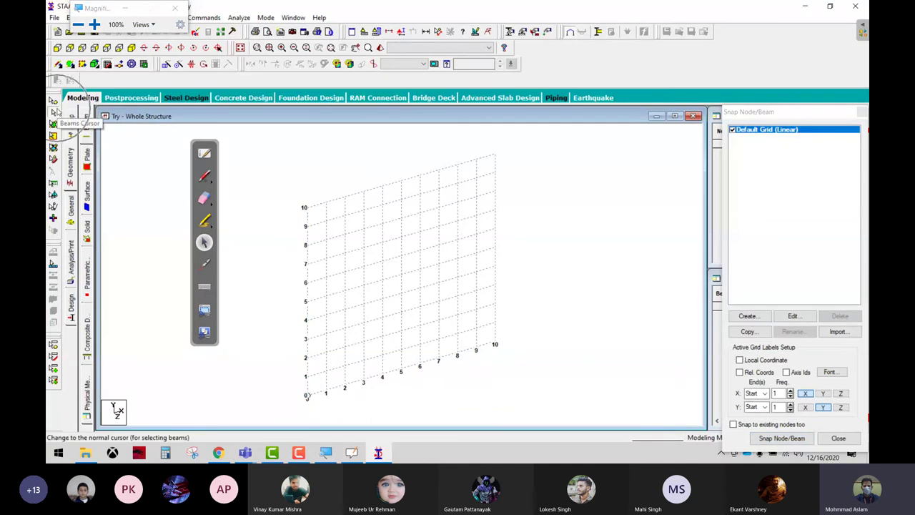
pyautogui.click(862, 112)
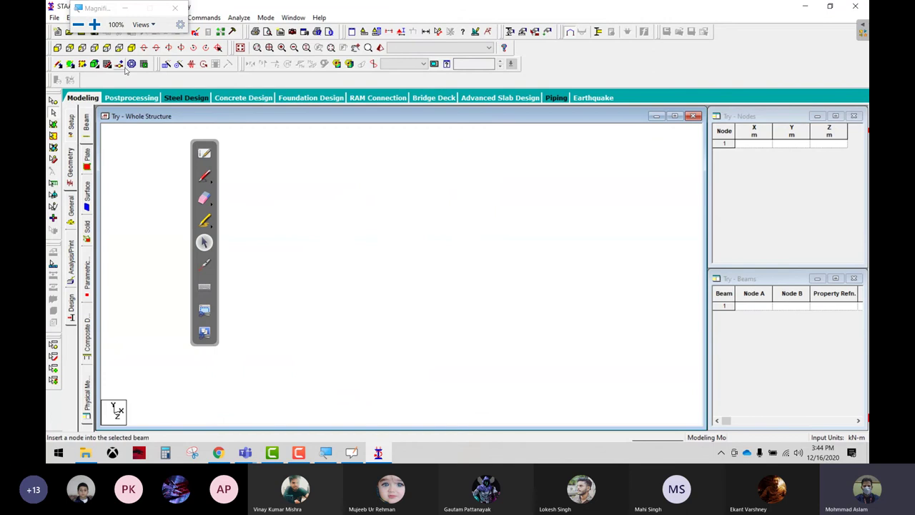
pyautogui.click(108, 65)
pyautogui.click(108, 65)
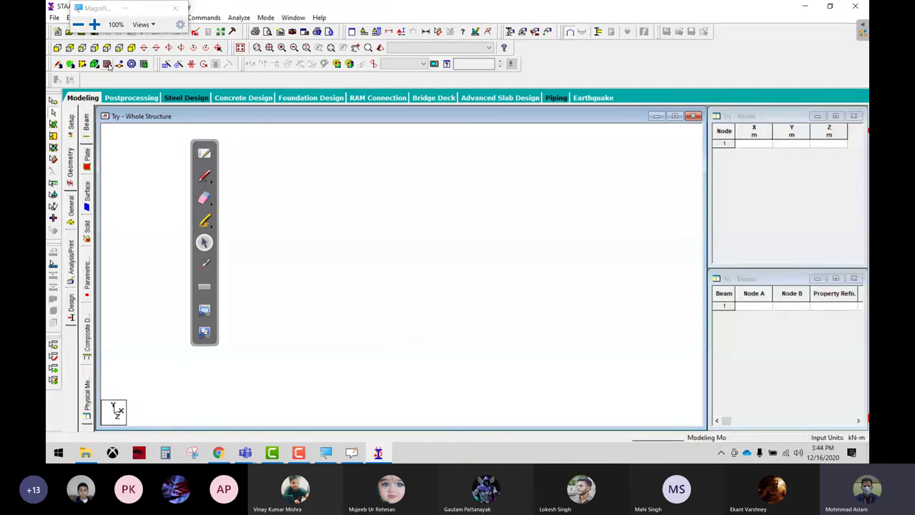
pyautogui.click(108, 64)
pyautogui.click(108, 64)
pyautogui.click(108, 64)
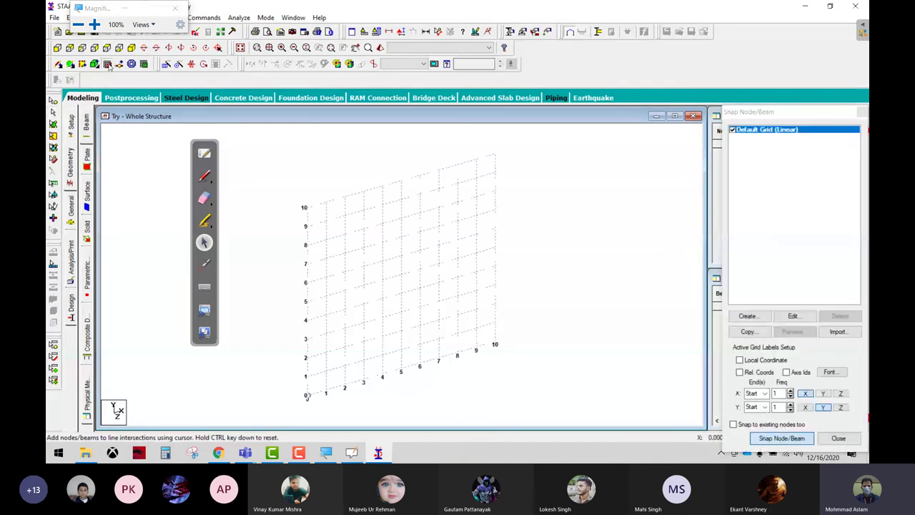
pyautogui.click(862, 112)
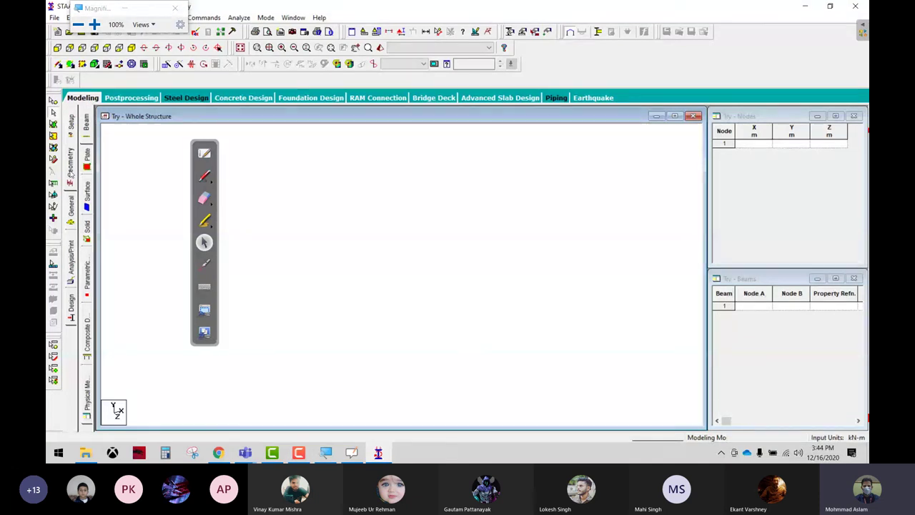
# - Close the snap grid to reveal the empty Nodes and Beams tables, and pick the red pen
pyautogui.click(72, 173)
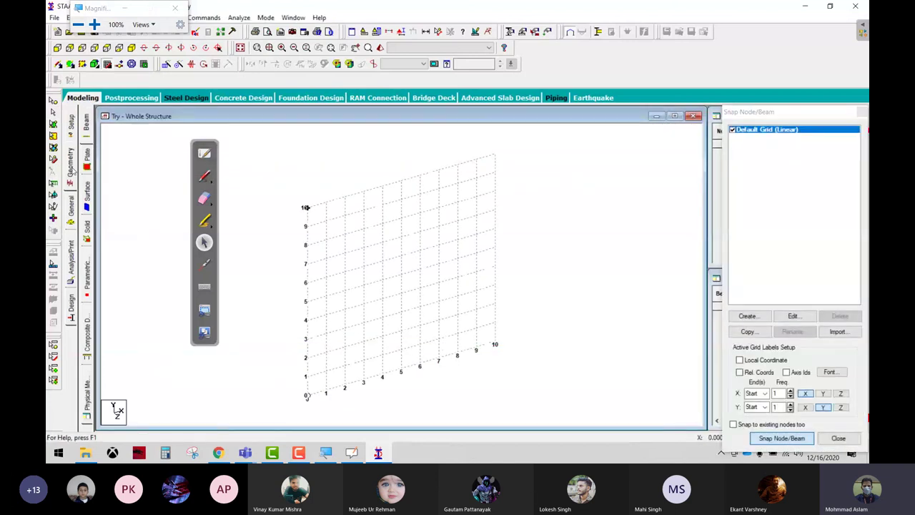
pyautogui.click(71, 167)
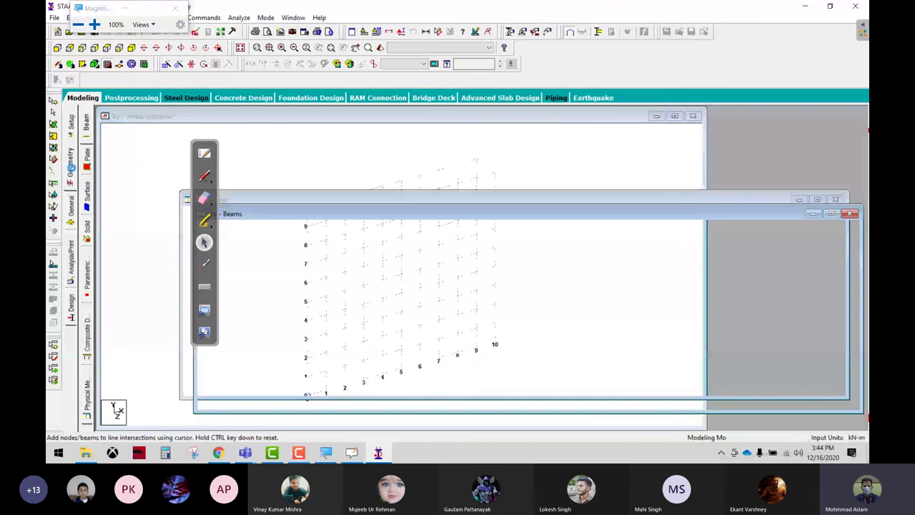
pyautogui.click(862, 112)
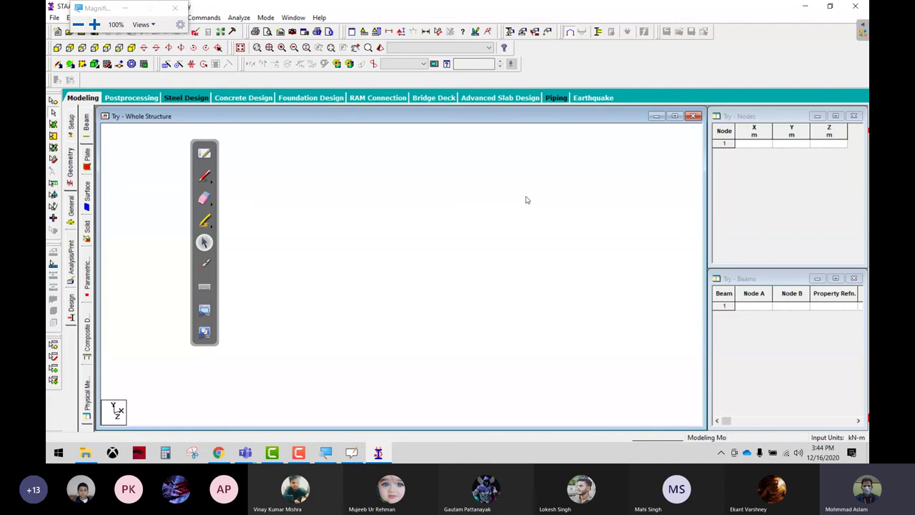
pyautogui.click(205, 176)
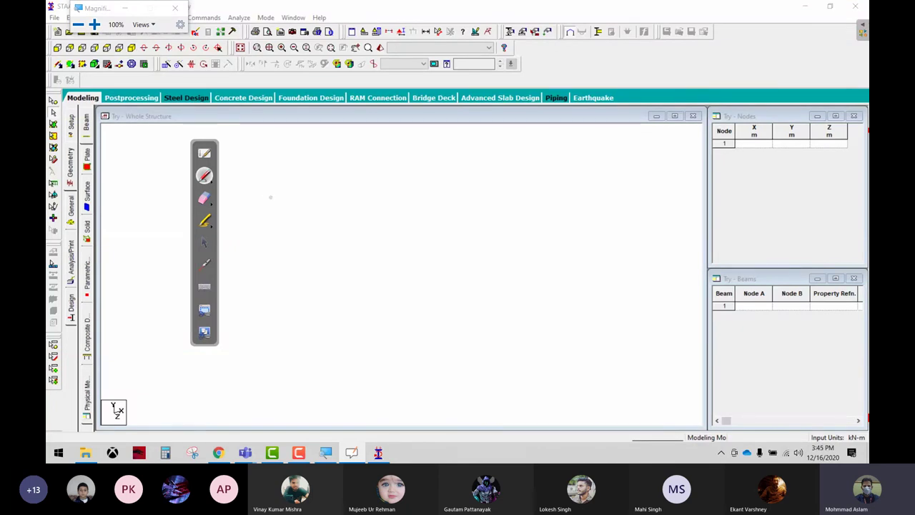
pyautogui.moveTo(294, 170); pyautogui.dragTo(338, 235)
pyautogui.moveTo(301, 209)
pyautogui.mouseDown()
pyautogui.moveTo(378, 170)
pyautogui.moveTo(378, 215)
pyautogui.mouseUp()
pyautogui.moveTo(376, 188)
pyautogui.mouseDown()
pyautogui.moveTo(394, 175)
pyautogui.moveTo(484, 172)
pyautogui.moveTo(509, 221)
pyautogui.mouseUp()
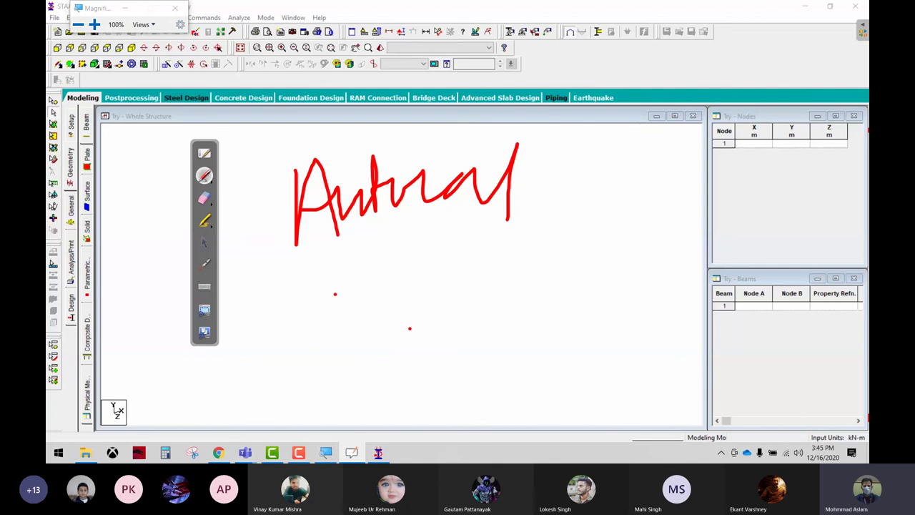
pyautogui.moveTo(408, 328)
pyautogui.mouseDown()
pyautogui.moveTo(747, 204)
pyautogui.moveTo(729, 243)
pyautogui.moveTo(712, 190)
pyautogui.mouseUp()
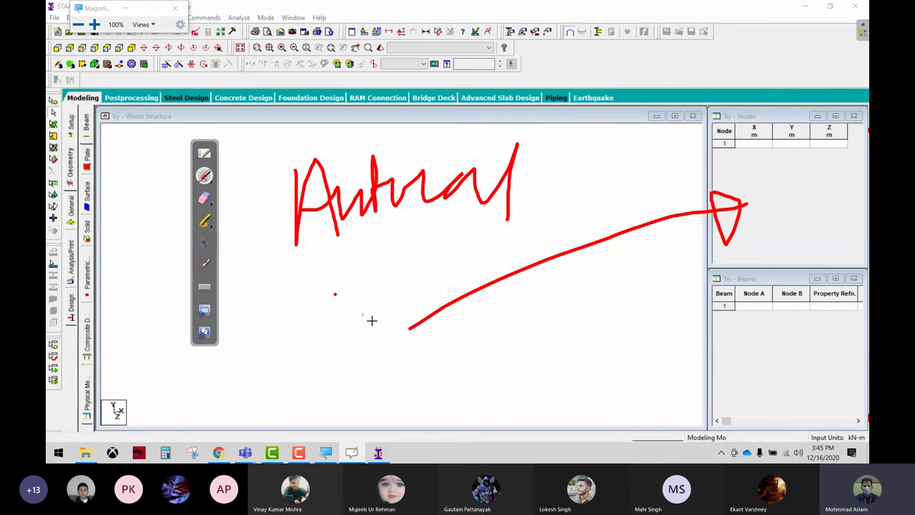
pyautogui.click(204, 198)
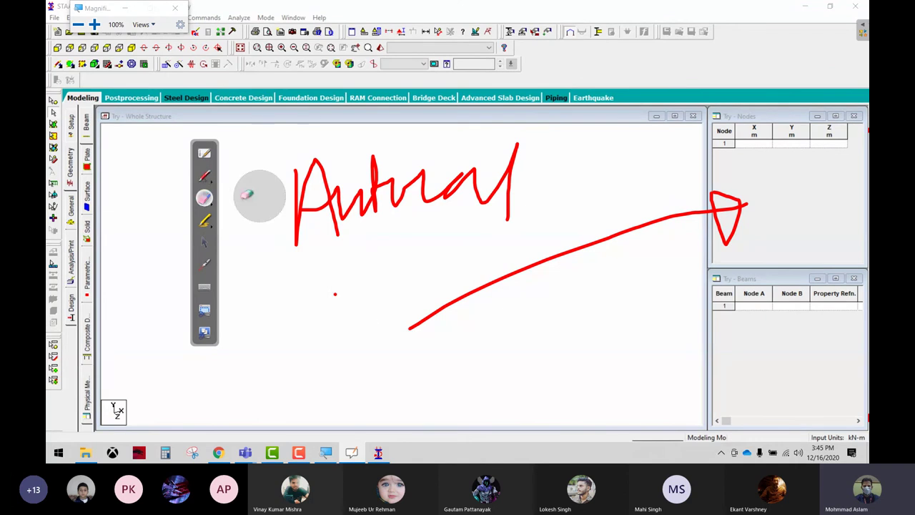
pyautogui.moveTo(245, 193)
pyautogui.mouseDown()
pyautogui.moveTo(601, 260)
pyautogui.moveTo(691, 207)
pyautogui.mouseUp()
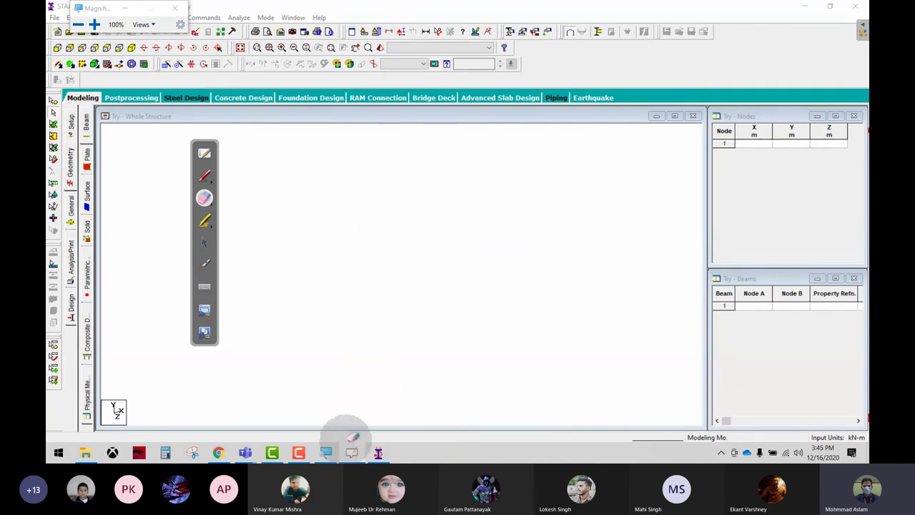
pyautogui.click(205, 154)
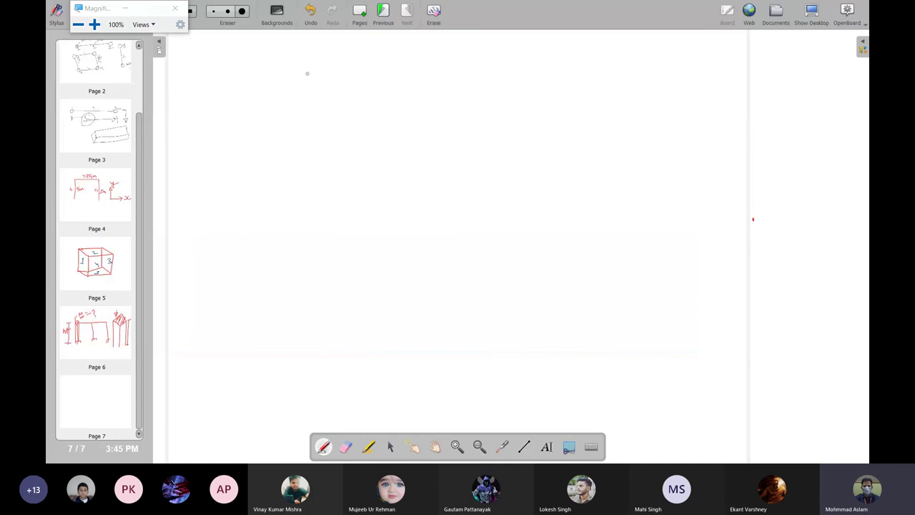
# - Draw a red horizontal beam from A to B labelled 7.8m
pyautogui.moveTo(272, 74); pyautogui.dragTo(573, 73)
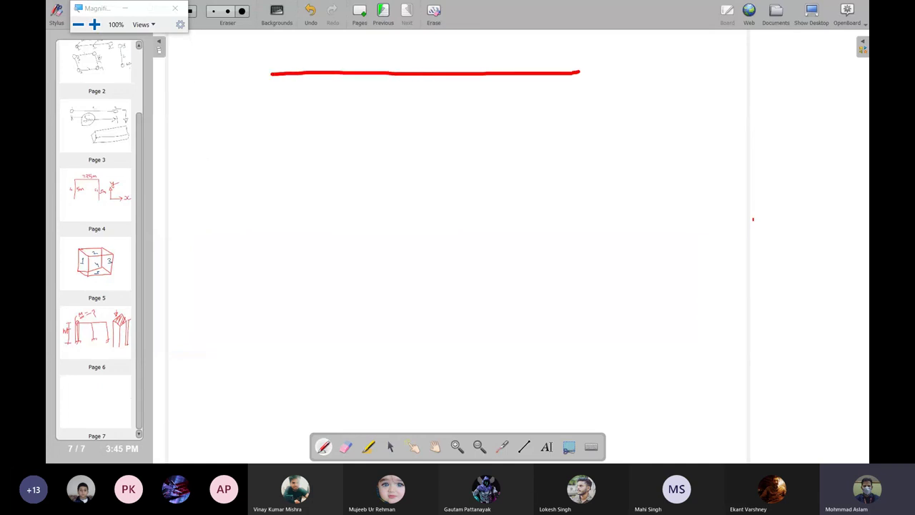
pyautogui.moveTo(366, 91)
pyautogui.mouseDown()
pyautogui.moveTo(400, 125)
pyautogui.moveTo(414, 103)
pyautogui.mouseUp()
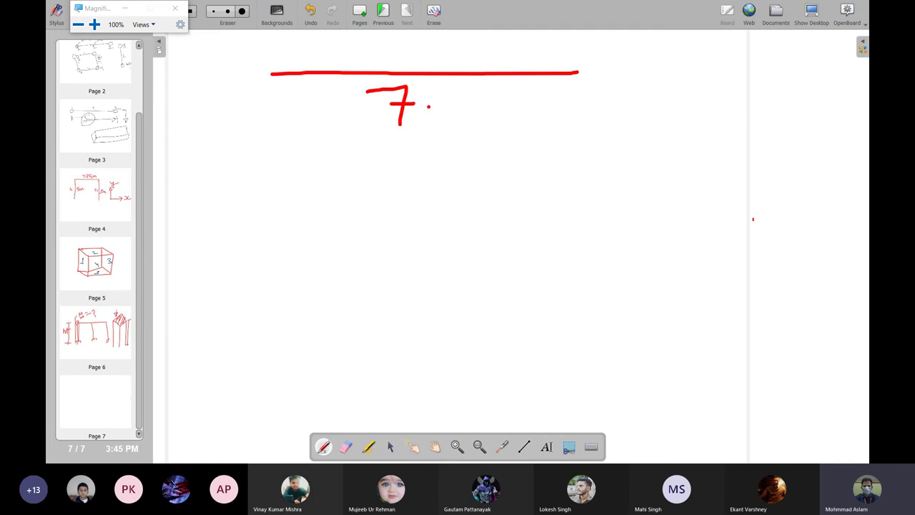
pyautogui.moveTo(469, 84)
pyautogui.mouseDown()
pyautogui.moveTo(467, 120)
pyautogui.moveTo(457, 107)
pyautogui.moveTo(502, 113)
pyautogui.moveTo(522, 128)
pyautogui.mouseUp()
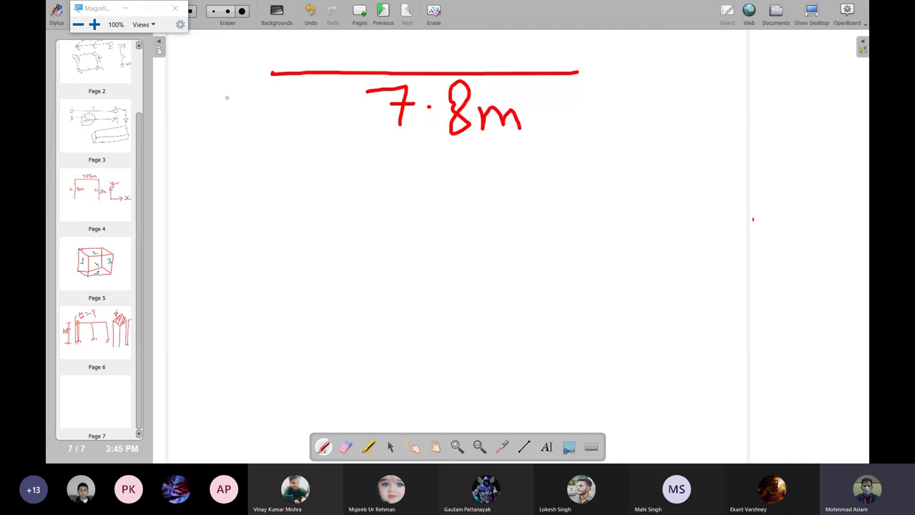
pyautogui.moveTo(227, 97); pyautogui.dragTo(245, 90)
pyautogui.moveTo(593, 43); pyautogui.dragTo(591, 84)
pyautogui.moveTo(591, 40); pyautogui.dragTo(587, 93)
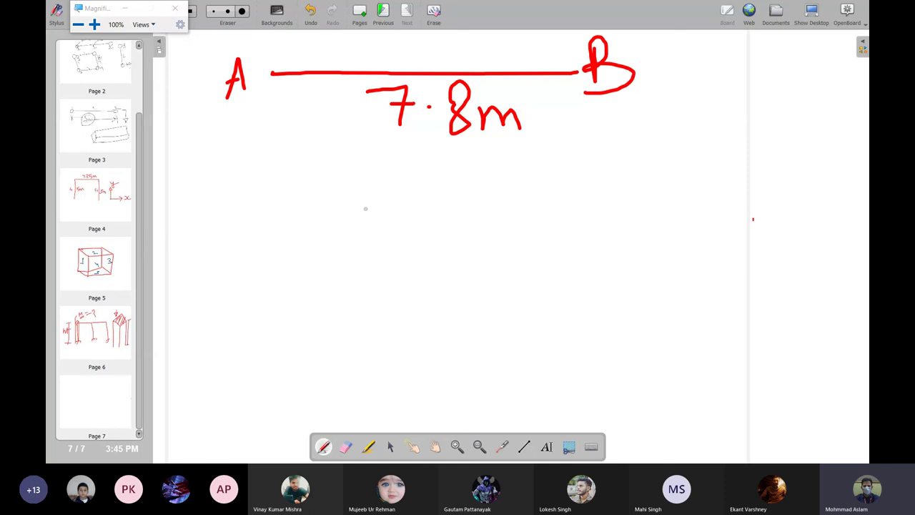
# - Sketch a portal frame below the beam, labelled 6m high and 3m wide
pyautogui.moveTo(251, 371)
pyautogui.mouseDown()
pyautogui.moveTo(259, 197)
pyautogui.moveTo(423, 183)
pyautogui.moveTo(414, 373)
pyautogui.mouseUp()
pyautogui.moveTo(489, 245)
pyautogui.mouseDown()
pyautogui.moveTo(463, 272)
pyautogui.moveTo(533, 266)
pyautogui.moveTo(563, 294)
pyautogui.mouseUp()
pyautogui.moveTo(313, 136)
pyautogui.mouseDown()
pyautogui.moveTo(305, 171)
pyautogui.moveTo(391, 182)
pyautogui.mouseUp()
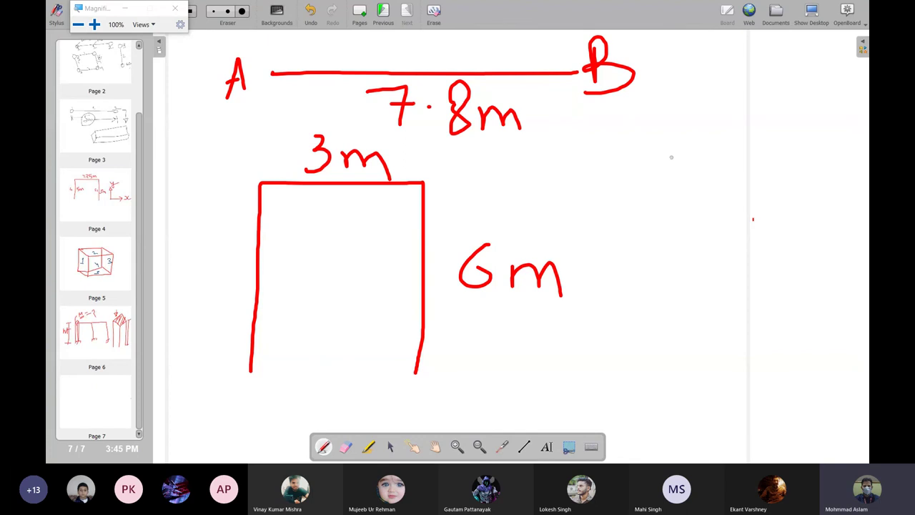
pyautogui.moveTo(689, 134); pyautogui.dragTo(598, 309)
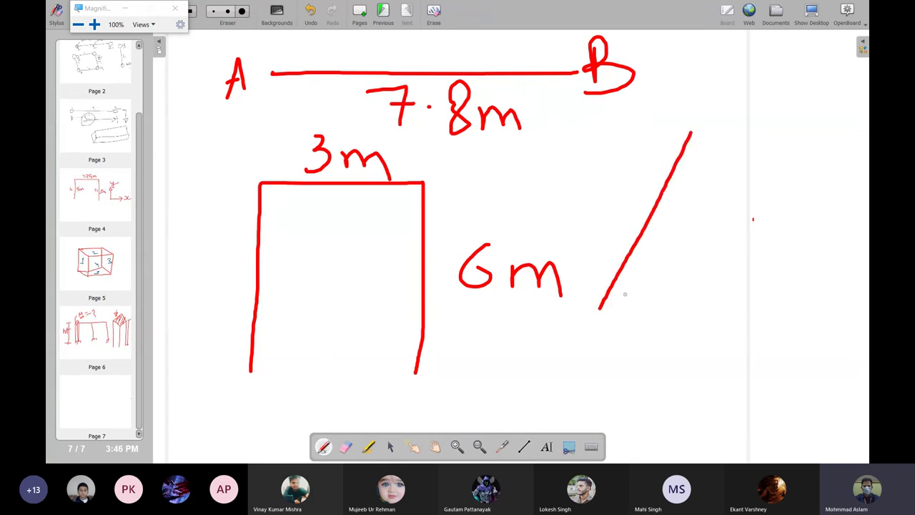
pyautogui.click(243, 11)
# - Erase the stray diagonal stroke and draw a second frame with roof and two floor beams
pyautogui.moveTo(697, 133); pyautogui.dragTo(601, 301)
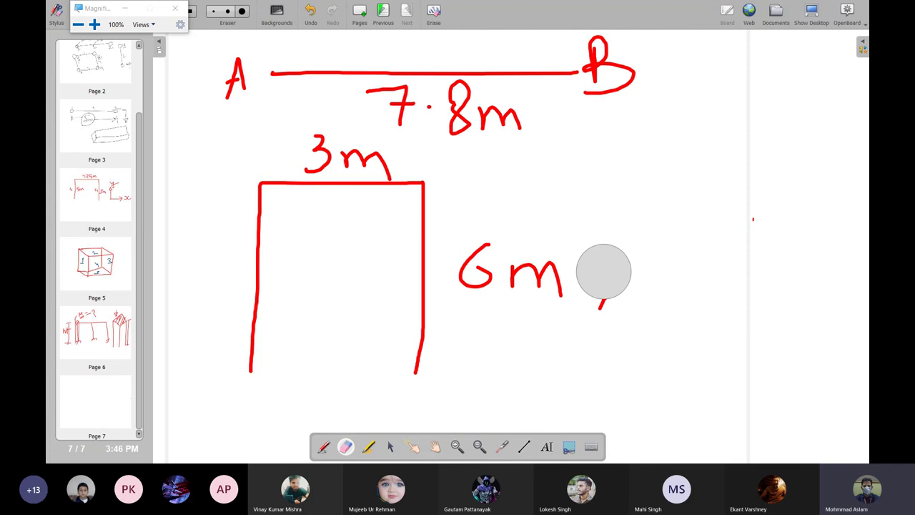
pyautogui.moveTo(96, 8); pyautogui.dragTo(109, 48)
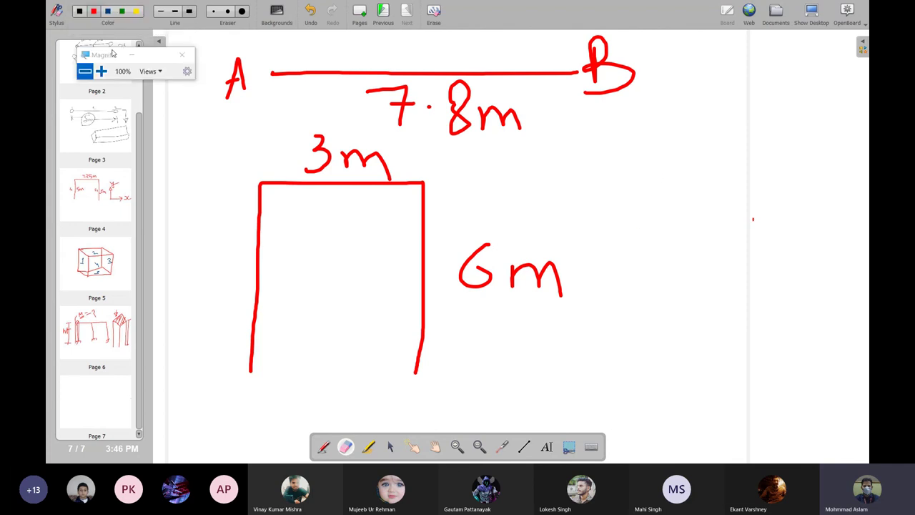
pyautogui.click(324, 446)
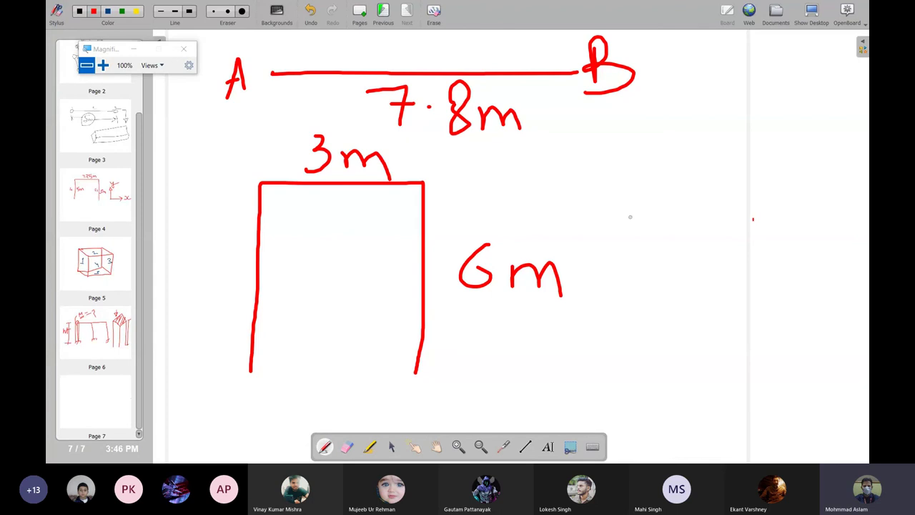
pyautogui.moveTo(614, 154); pyautogui.dragTo(602, 344)
pyautogui.moveTo(623, 153); pyautogui.dragTo(814, 368)
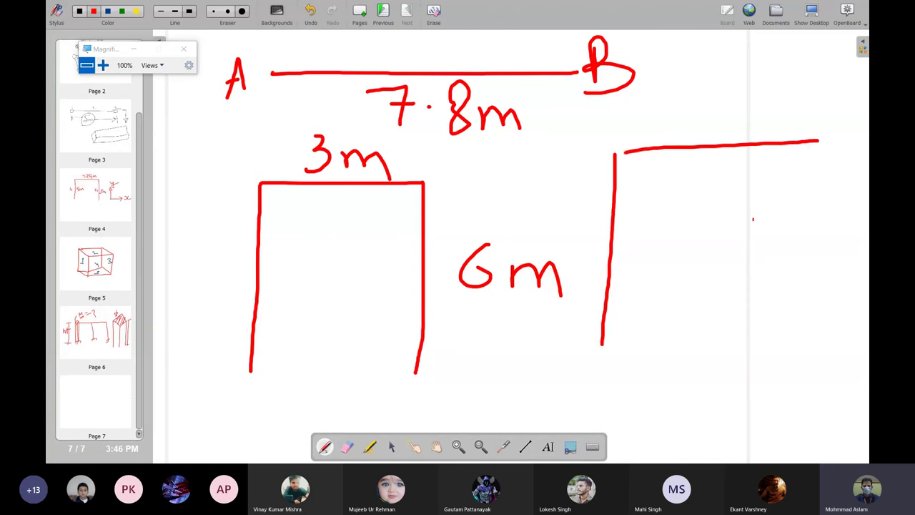
pyautogui.moveTo(613, 244); pyautogui.dragTo(810, 241)
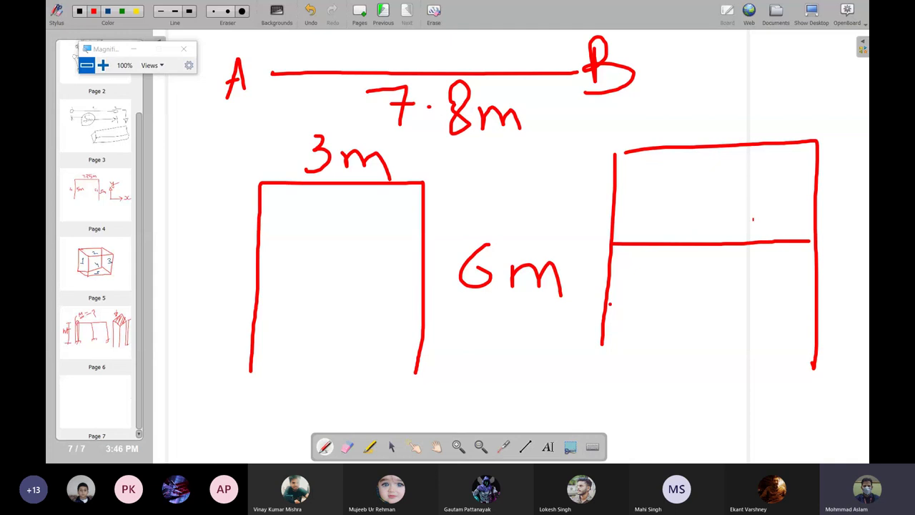
pyautogui.moveTo(610, 303); pyautogui.dragTo(818, 302)
pyautogui.moveTo(604, 336)
pyautogui.mouseDown()
pyautogui.moveTo(606, 371)
pyautogui.moveTo(632, 370)
pyautogui.mouseUp()
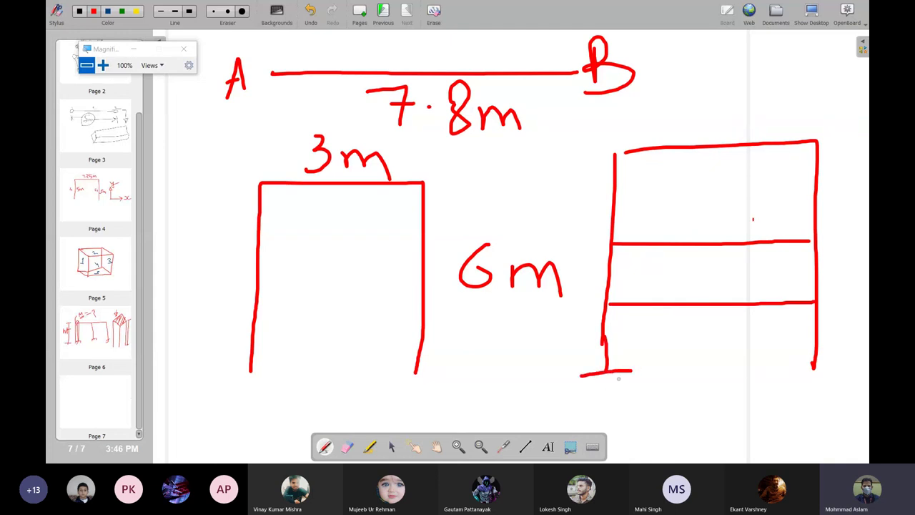
pyautogui.hotkey('ctrl', 'z')
# - Label the frame's storey heights 3, 3 and 4 and its width 6m
pyautogui.moveTo(826, 319)
pyautogui.mouseDown()
pyautogui.moveTo(837, 332)
pyautogui.moveTo(820, 348)
pyautogui.mouseUp()
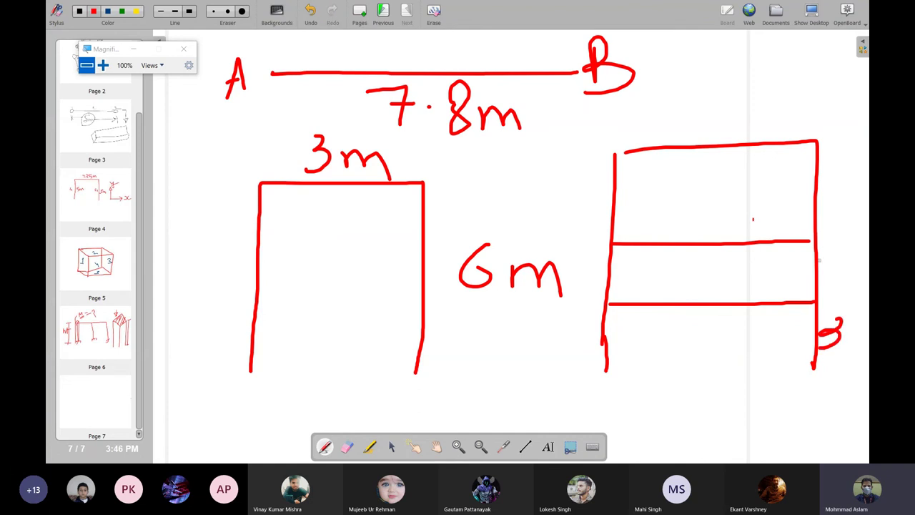
pyautogui.moveTo(825, 249); pyautogui.dragTo(833, 280)
pyautogui.moveTo(829, 178); pyautogui.dragTo(851, 199)
pyautogui.moveTo(856, 181); pyautogui.dragTo(857, 232)
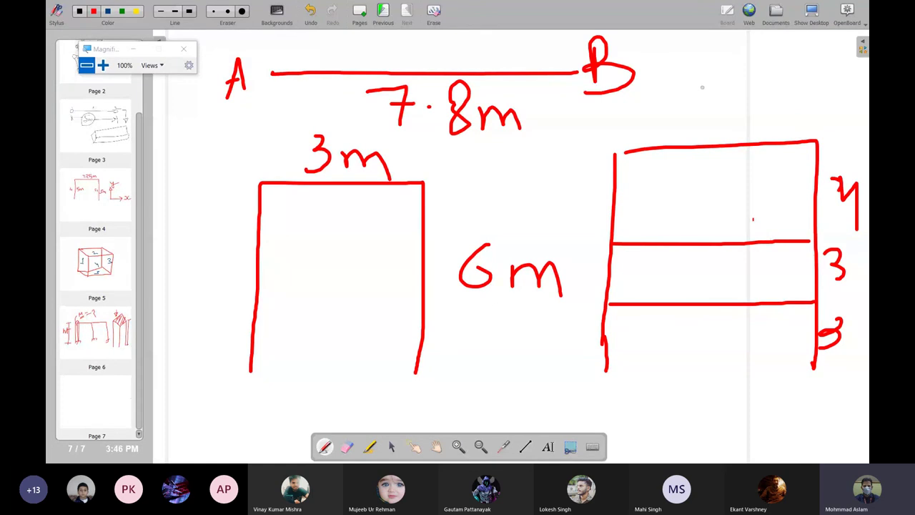
pyautogui.moveTo(710, 83)
pyautogui.mouseDown()
pyautogui.moveTo(705, 108)
pyautogui.moveTo(770, 122)
pyautogui.mouseUp()
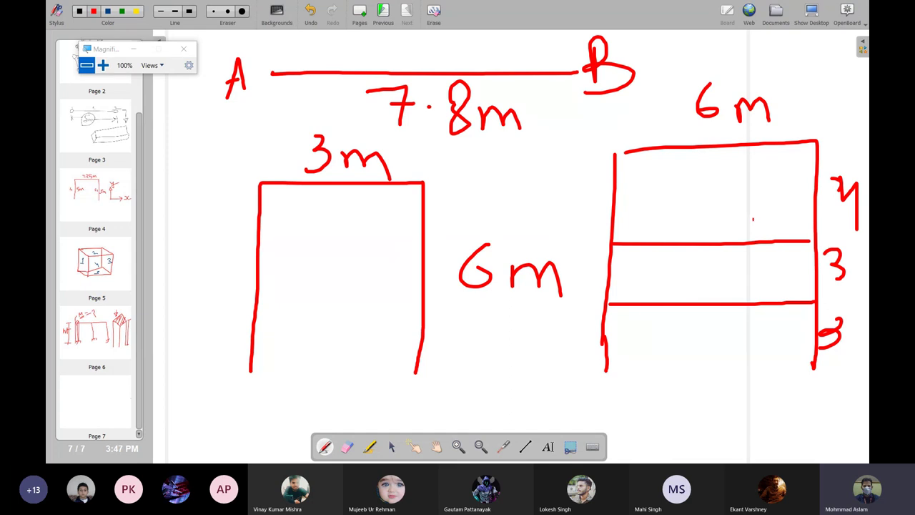
# - Hide the OpenBoard whiteboard to return to the empty Try model in STAAD.Pro
pyautogui.click(811, 15)
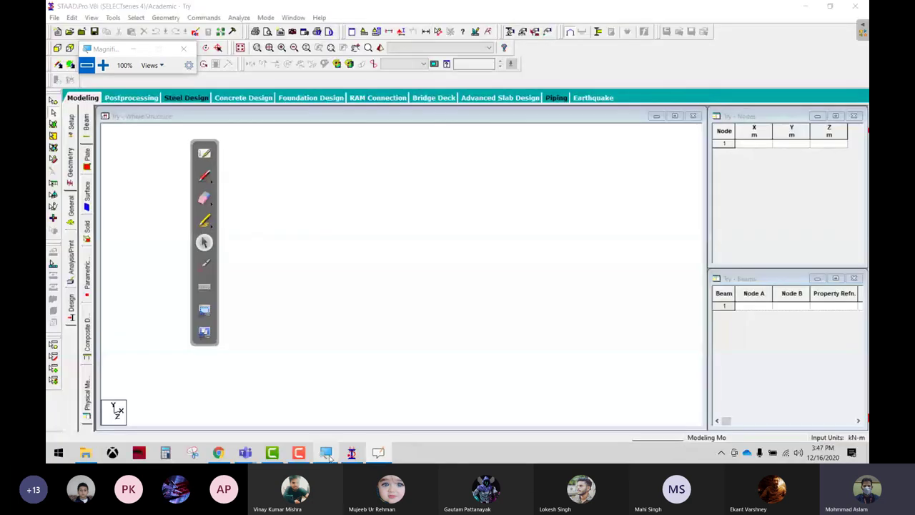
pyautogui.moveTo(246, 453)
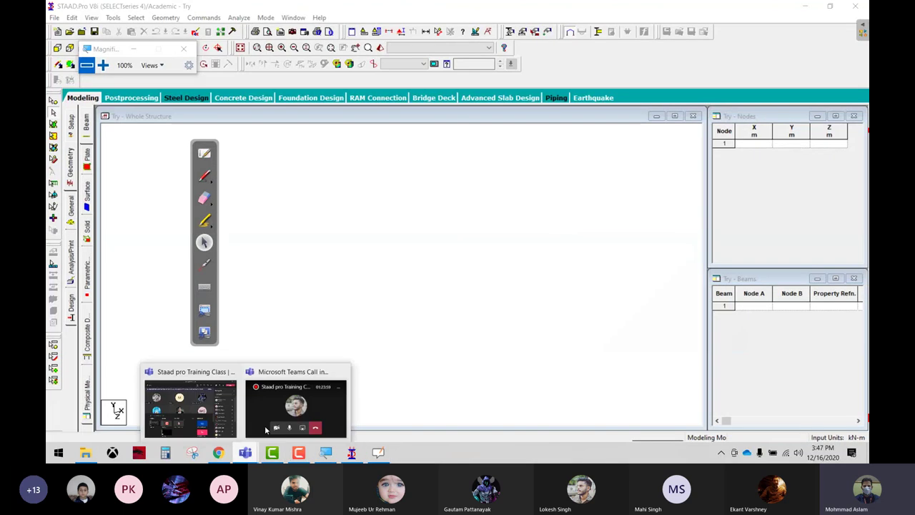
# - Bring up the Teams meeting window and choose Stop recording from More actions
pyautogui.click(190, 408)
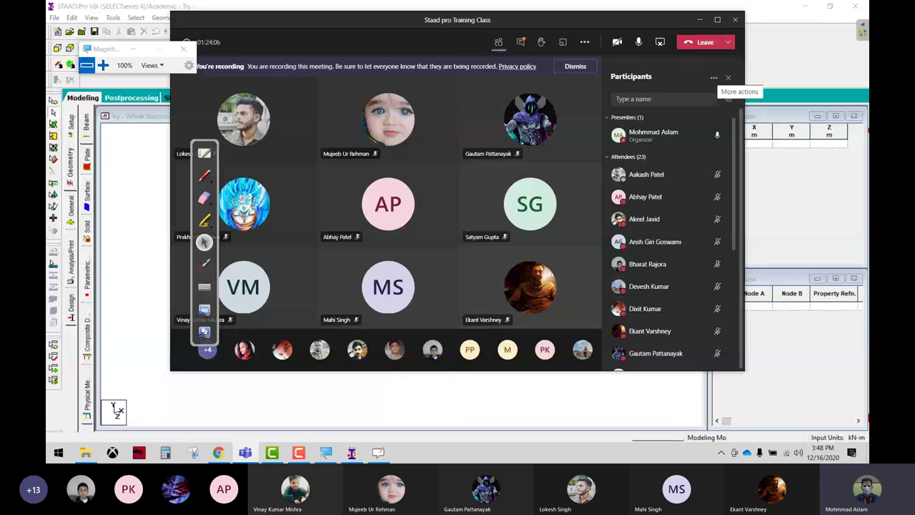
pyautogui.click(713, 77)
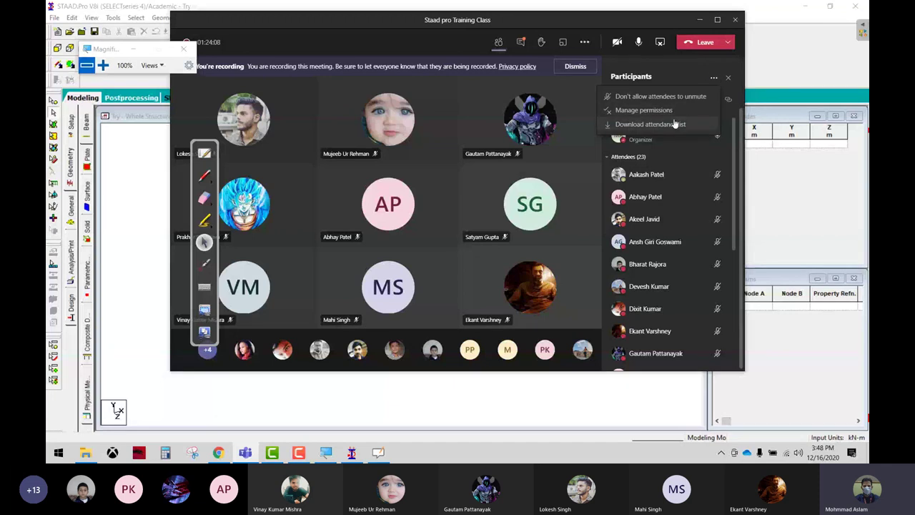
pyautogui.click(684, 68)
pyautogui.click(713, 77)
pyautogui.click(593, 43)
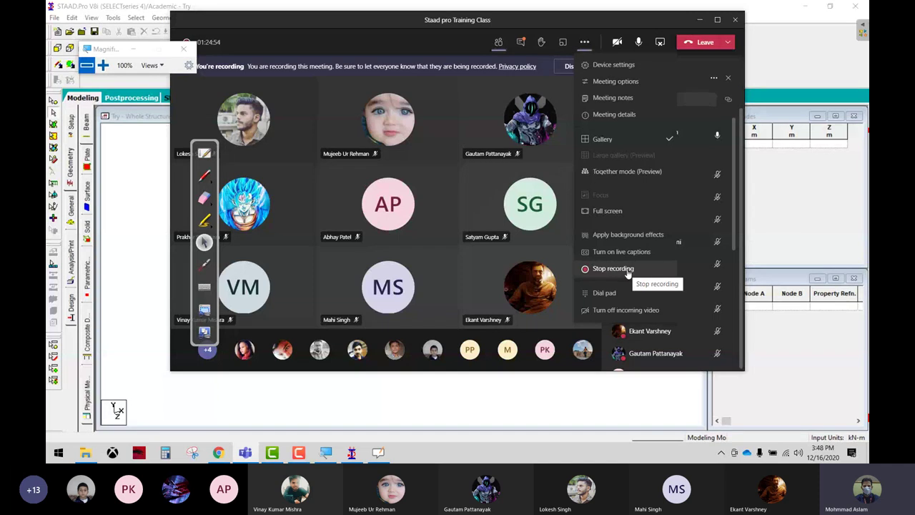
pyautogui.click(628, 271)
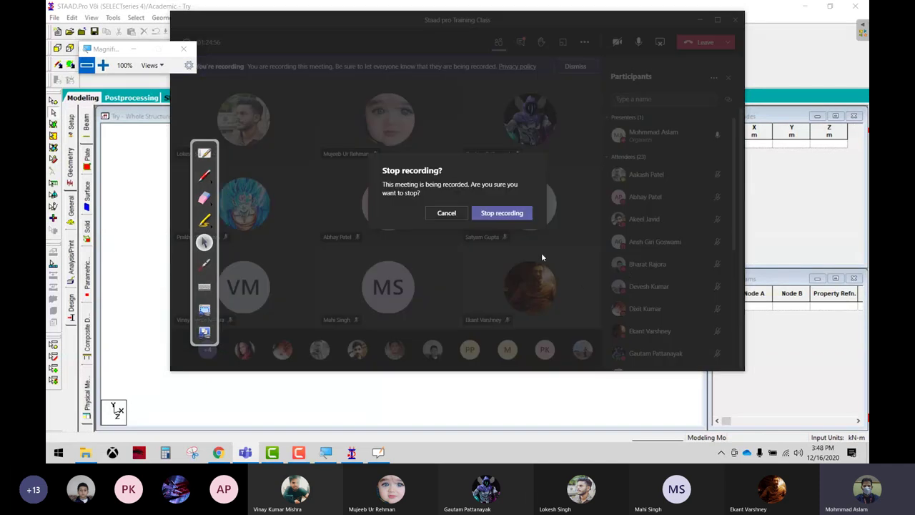